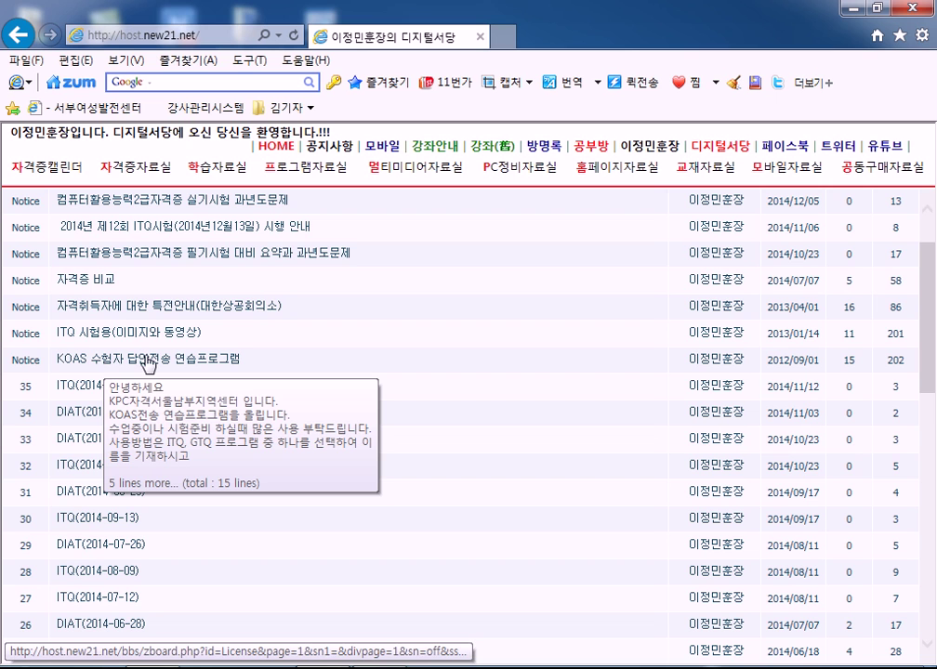
Open the KOAS practice-program post and download KOAS수험자(연습용)_20120517.exe
{"action": "left_click", "coordinate": [146, 362]}
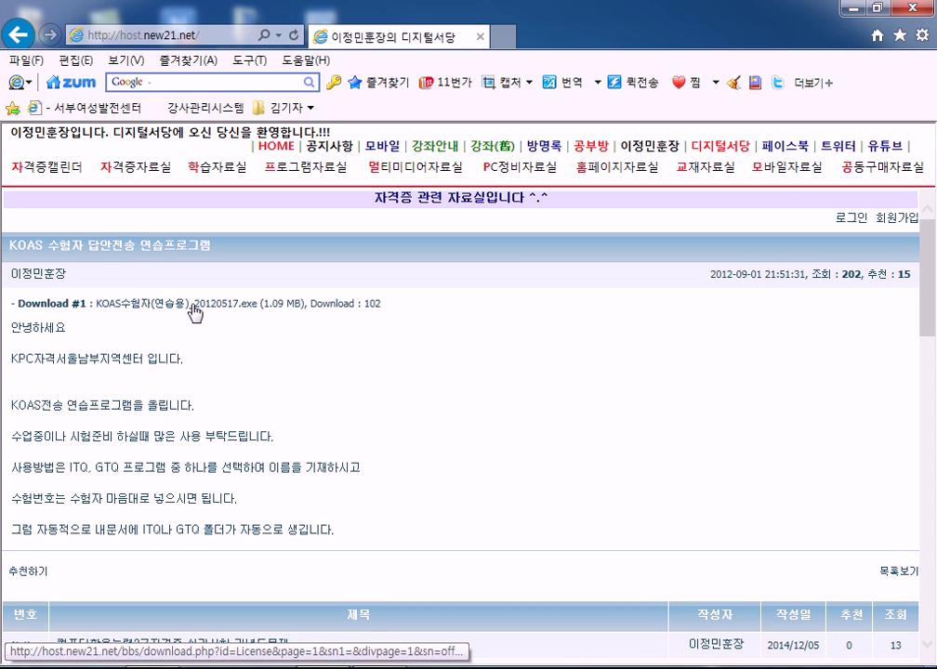
{"action": "left_click", "coordinate": [219, 311]}
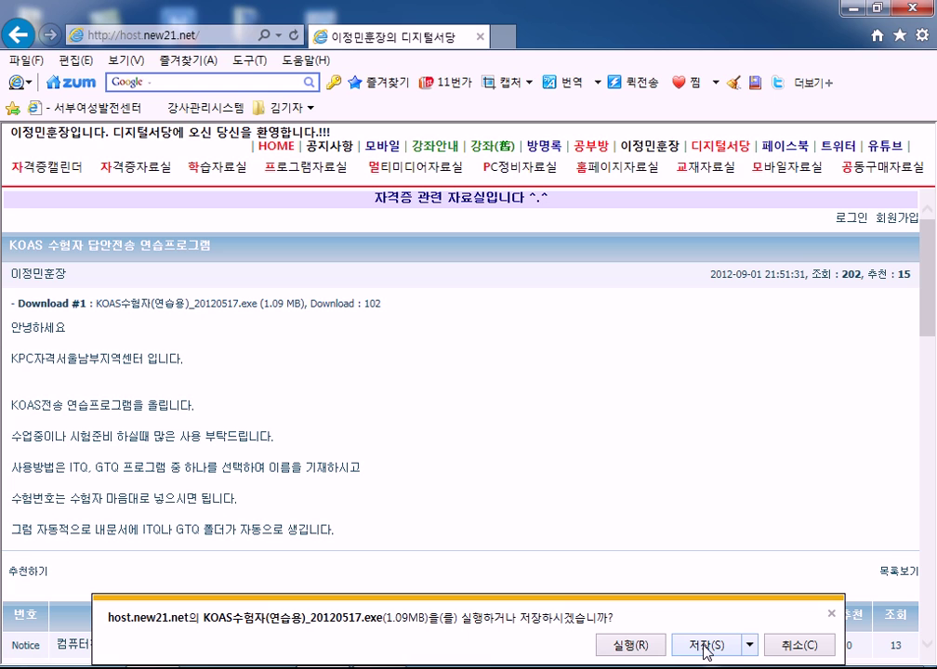
{"action": "left_click", "coordinate": [628, 644]}
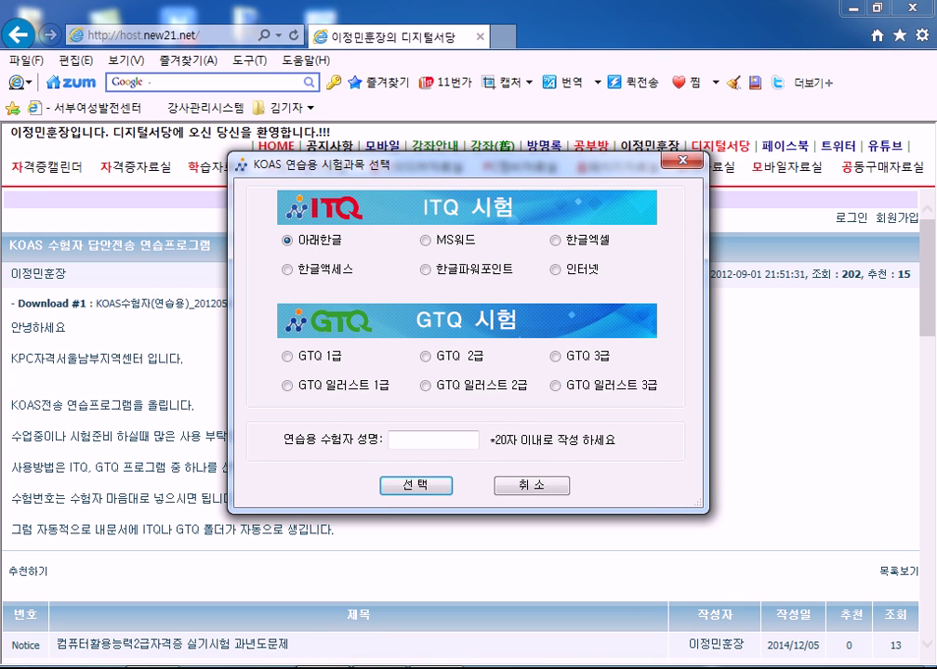
{"action": "left_click", "coordinate": [685, 167]}
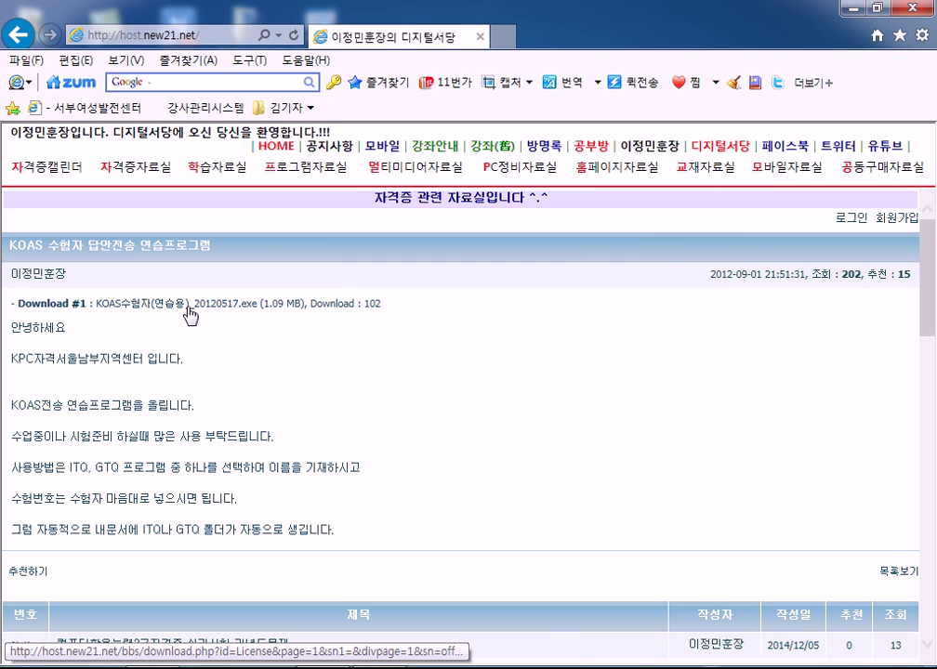
{"action": "left_click", "coordinate": [187, 308]}
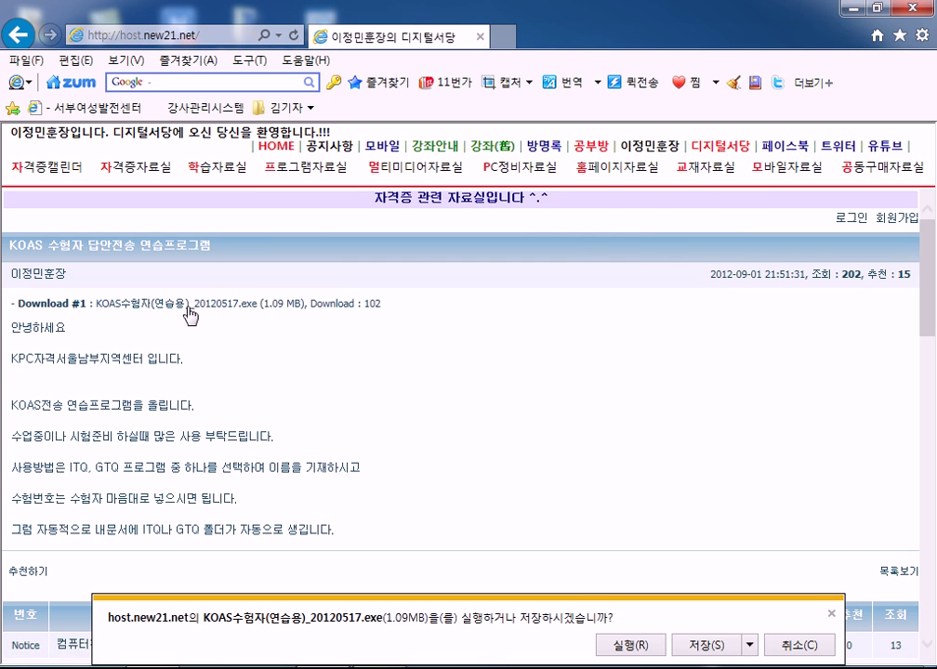
{"action": "left_click", "coordinate": [798, 645]}
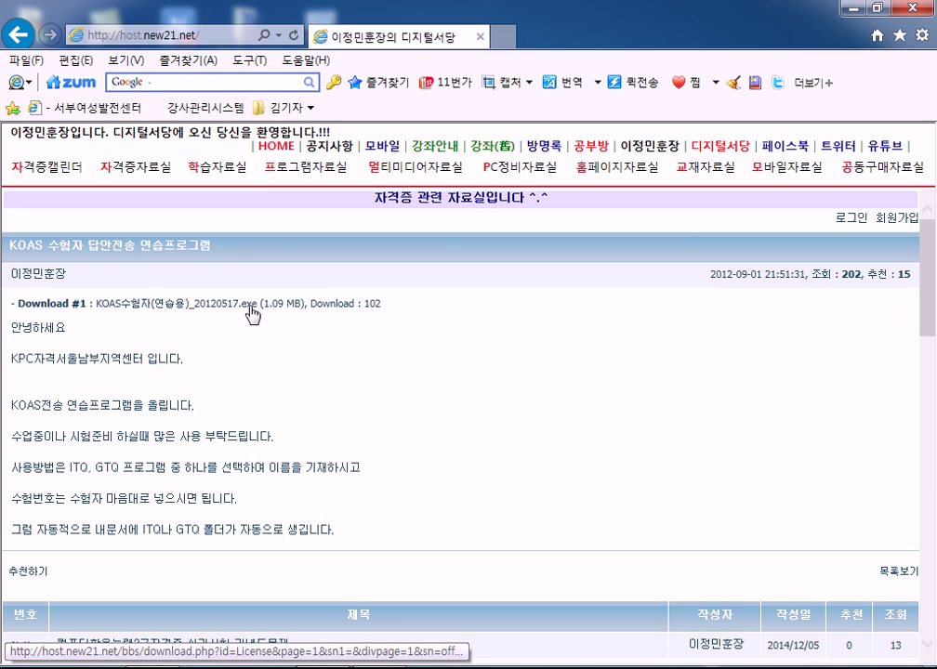
{"action": "right_click", "coordinate": [202, 309]}
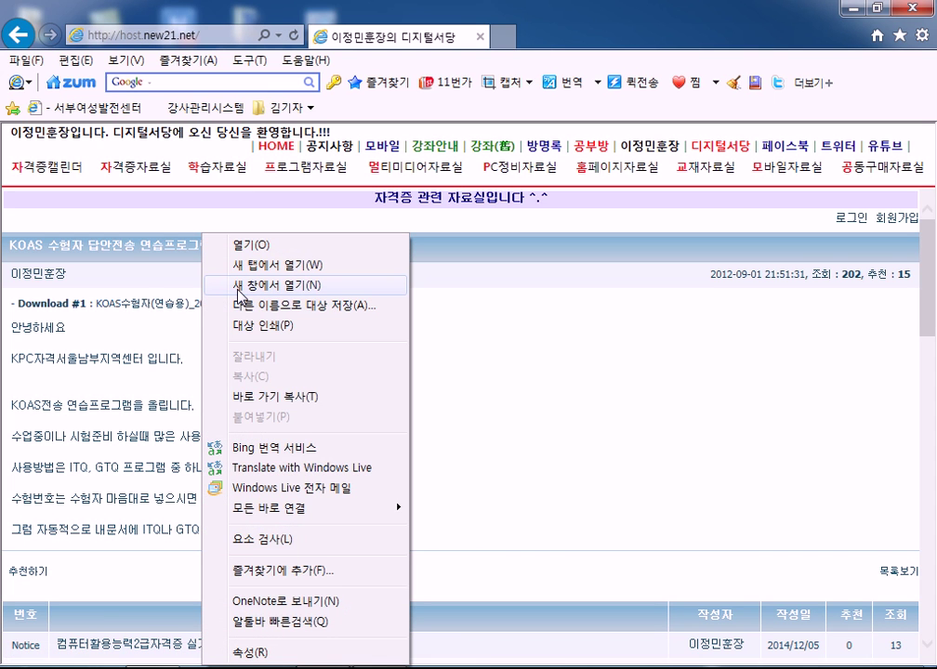
{"action": "left_click", "coordinate": [239, 290]}
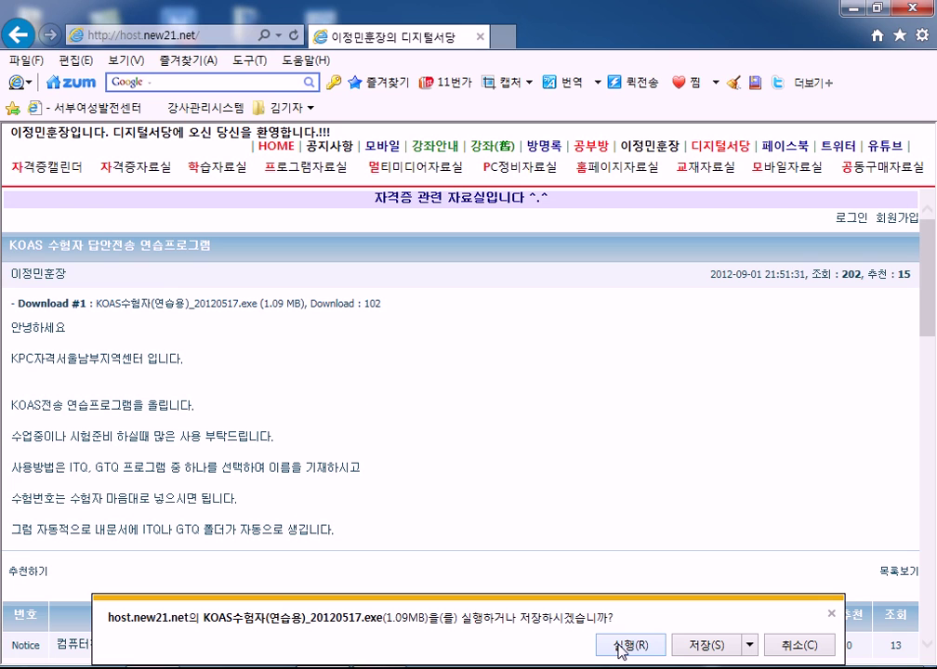
Run the downloaded practice program and enter the practice examinee's name
{"action": "left_click", "coordinate": [621, 646]}
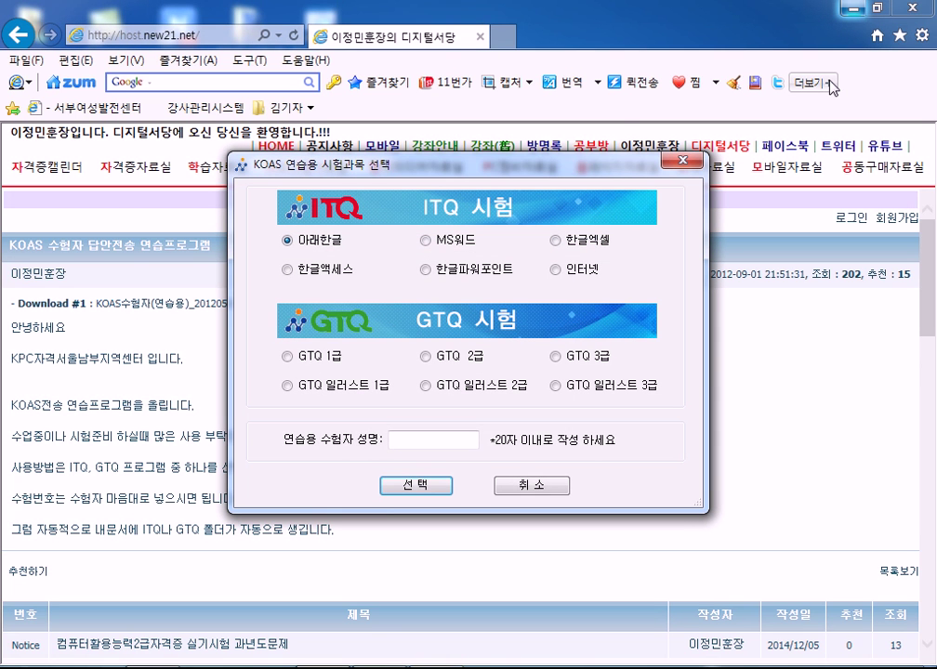
{"action": "left_click", "coordinate": [410, 434]}
{"action": "type", "text": "dlwjd"}
{"action": "key", "text": "BackSpace"}
{"action": "key", "text": "BackSpace"}
{"action": "key", "text": "BackSpace"}
{"action": "key", "text": "BackSpace"}
{"action": "key", "text": "BackSpace"}
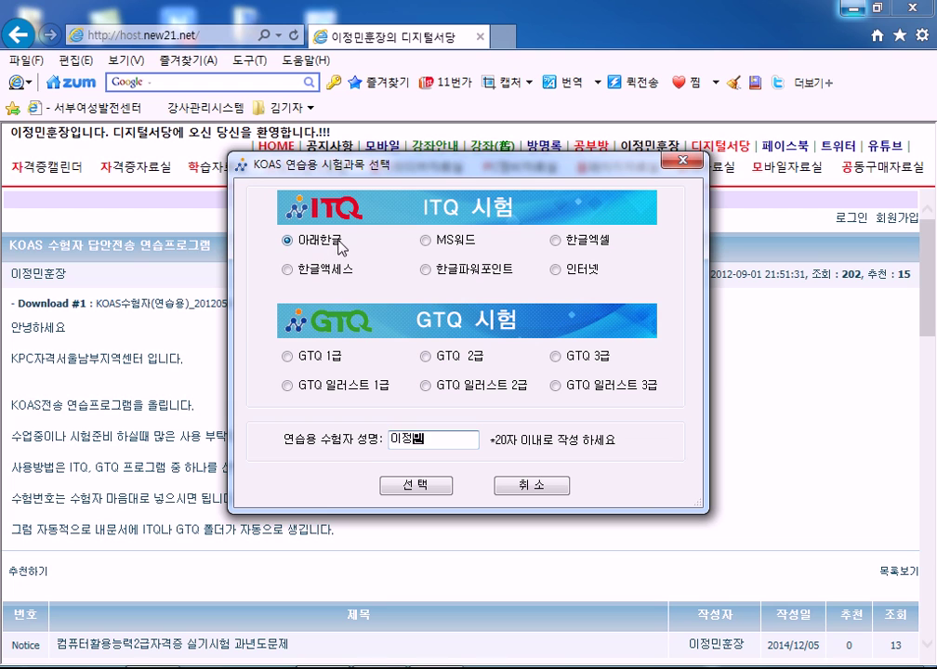
Choose 한글엑셀 as the exam subject and confirm the selection
{"action": "left_click", "coordinate": [558, 242]}
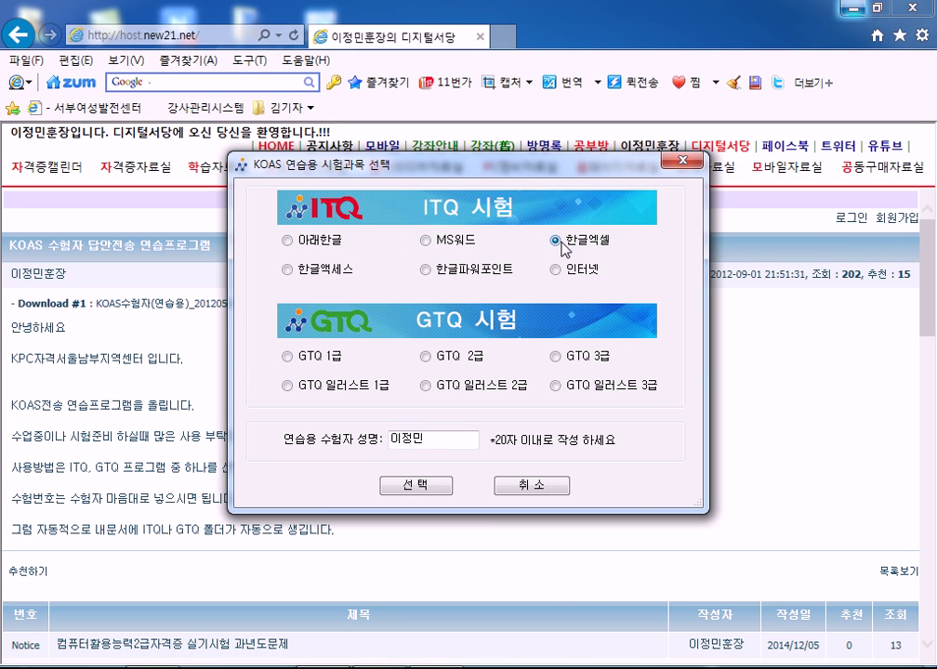
{"action": "left_click", "coordinate": [287, 241]}
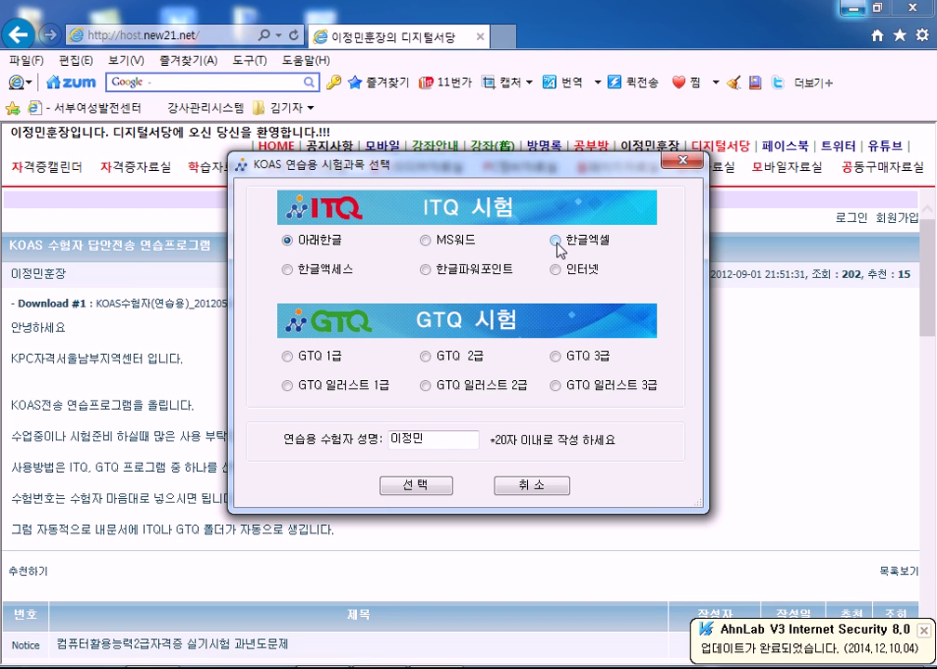
{"action": "left_click", "coordinate": [557, 241]}
{"action": "left_click", "coordinate": [430, 491]}
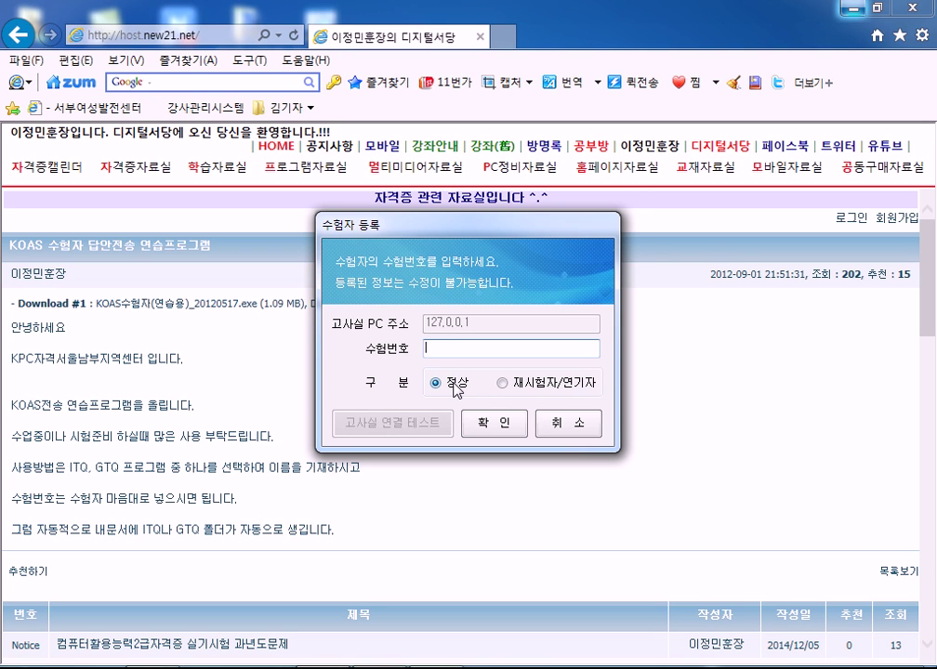
Enter the practice examinee number and confirm it as a regular (정상) candidate
{"action": "type", "text": "00000000"}
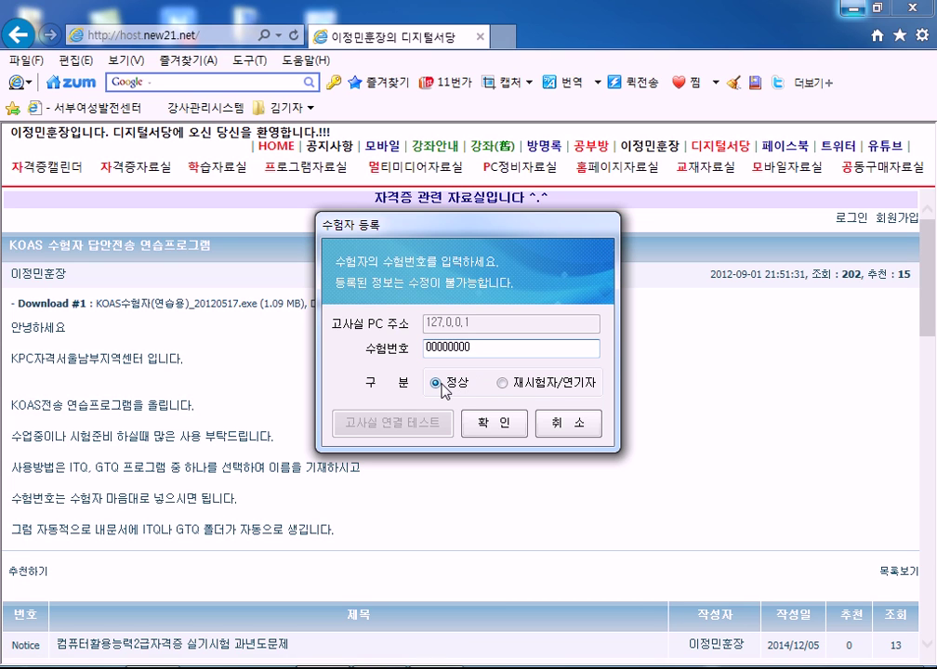
{"action": "left_click", "coordinate": [484, 424]}
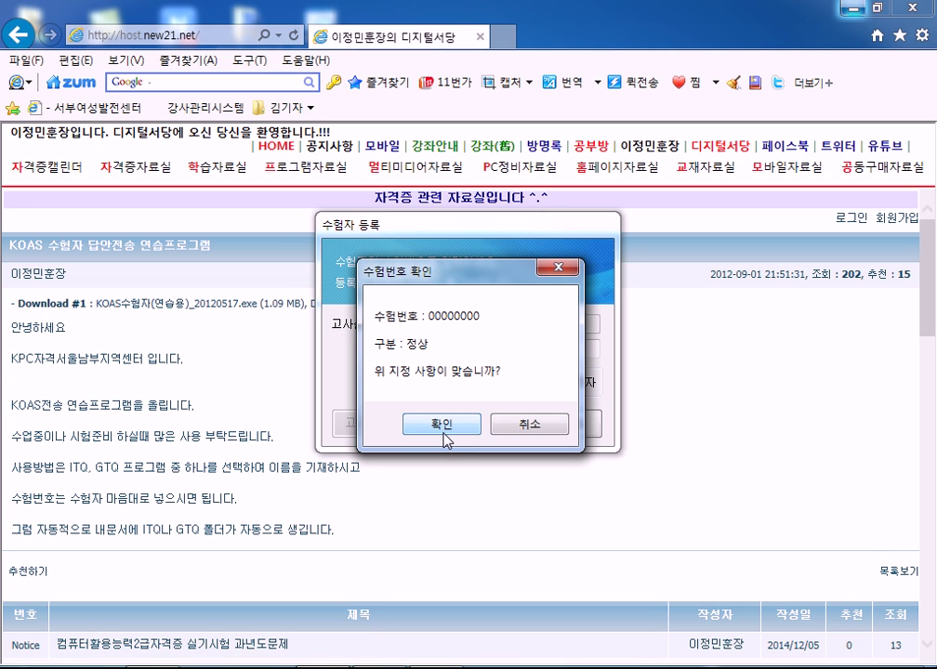
{"action": "mouse_move", "coordinate": [470, 274]}
{"action": "left_mouse_down"}
{"action": "mouse_move", "coordinate": [665, 255]}
{"action": "mouse_move", "coordinate": [643, 209]}
{"action": "mouse_move", "coordinate": [532, 236]}
{"action": "mouse_move", "coordinate": [482, 284]}
{"action": "mouse_move", "coordinate": [462, 262]}
{"action": "left_mouse_up"}
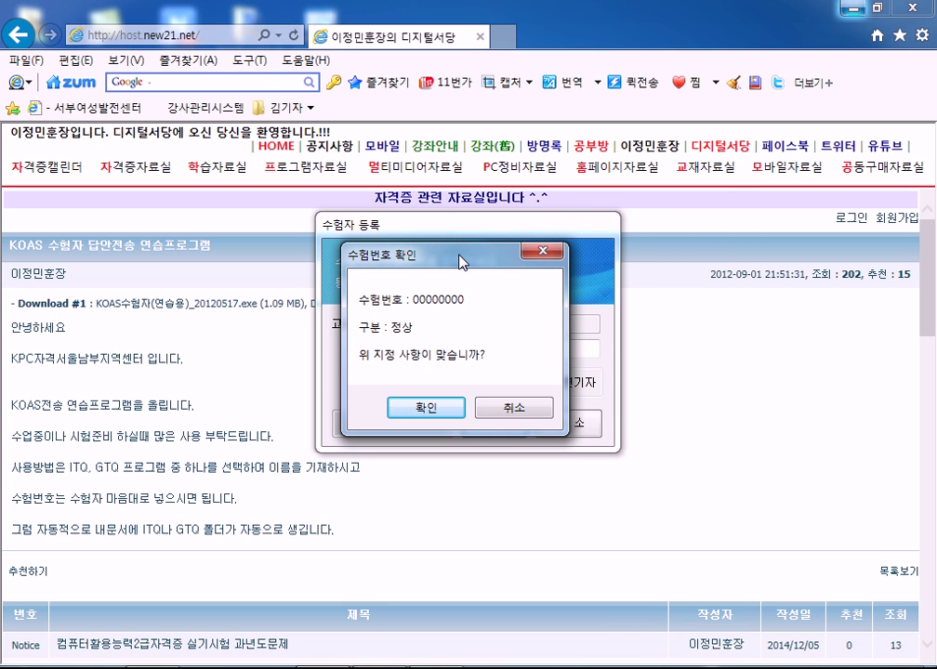
{"action": "left_click_drag", "start_coordinate": [462, 261], "coordinate": [468, 270]}
{"action": "left_click", "coordinate": [519, 413]}
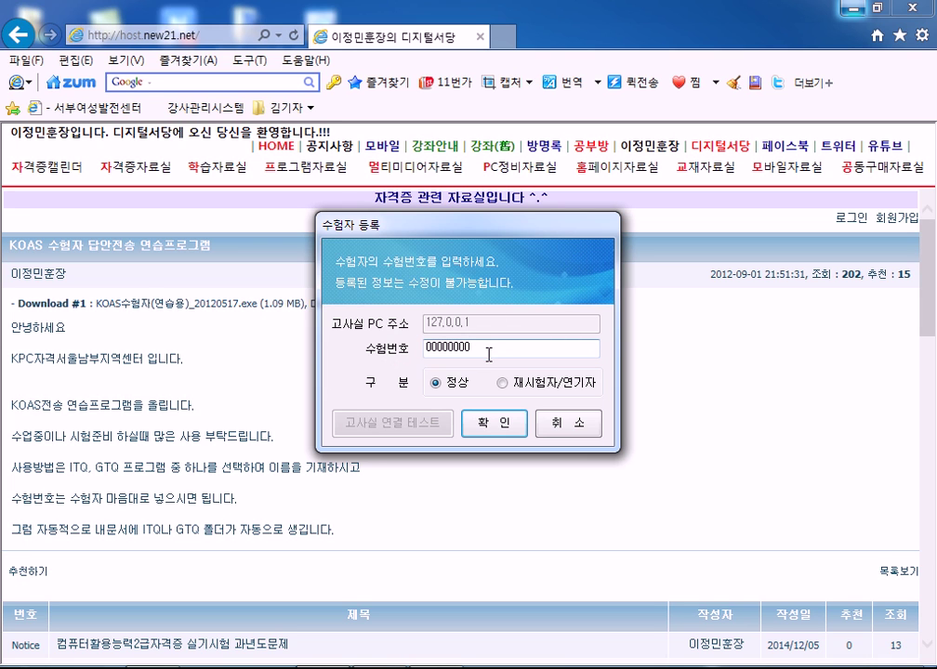
{"action": "left_click", "coordinate": [494, 438]}
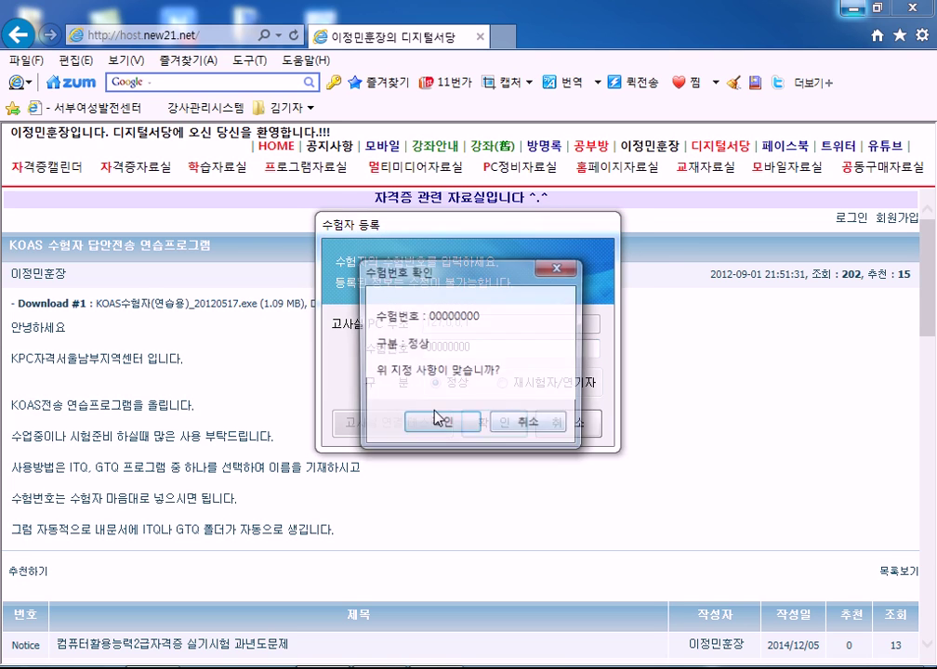
{"action": "left_click", "coordinate": [443, 430]}
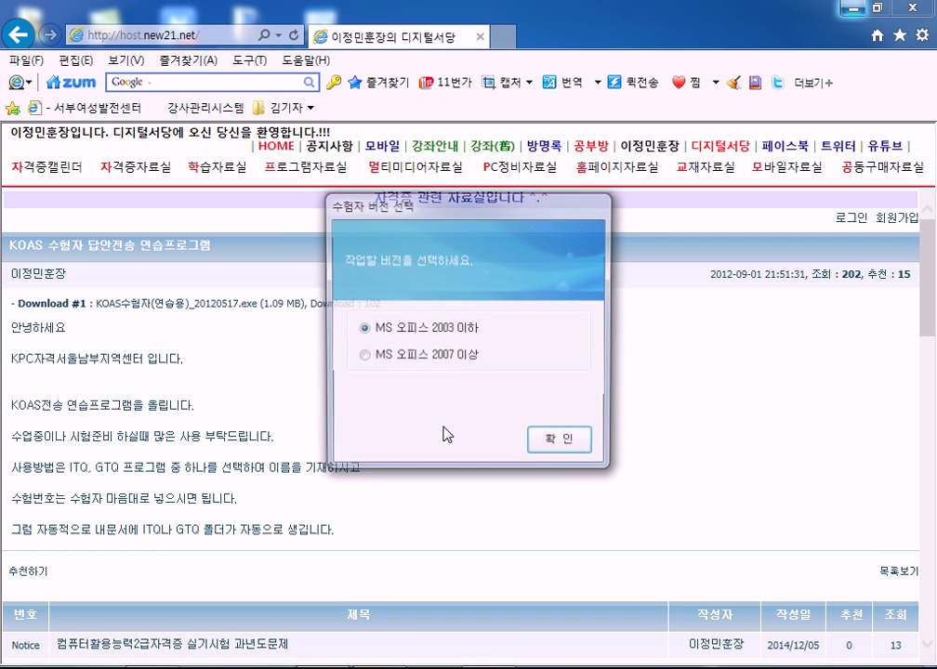
Choose MS 오피스 2007 이상 and accept the 한글엑셀(2007 이상) examinee details
{"action": "left_click", "coordinate": [416, 359]}
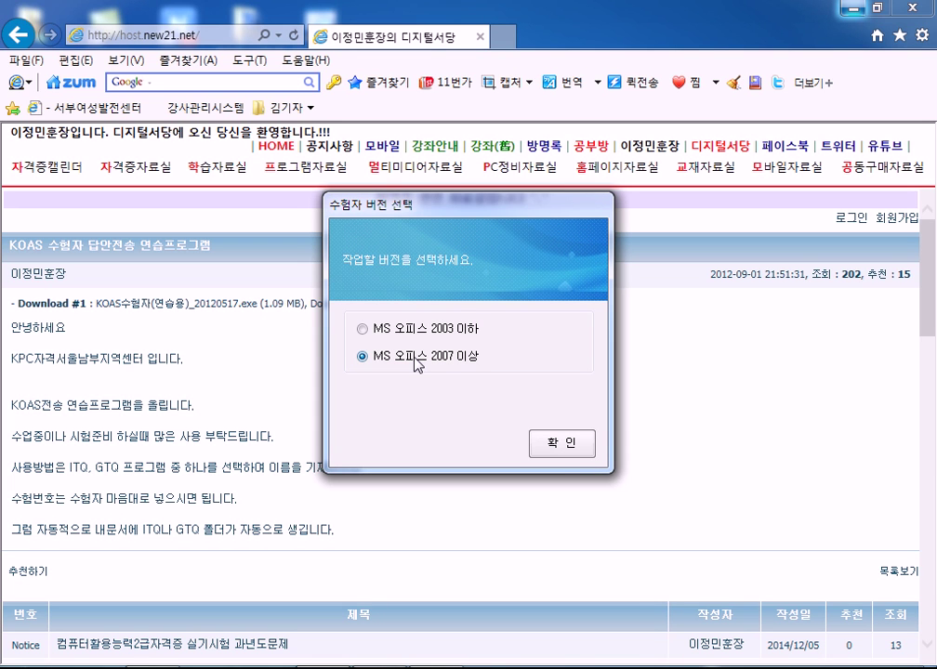
{"action": "left_click", "coordinate": [560, 443]}
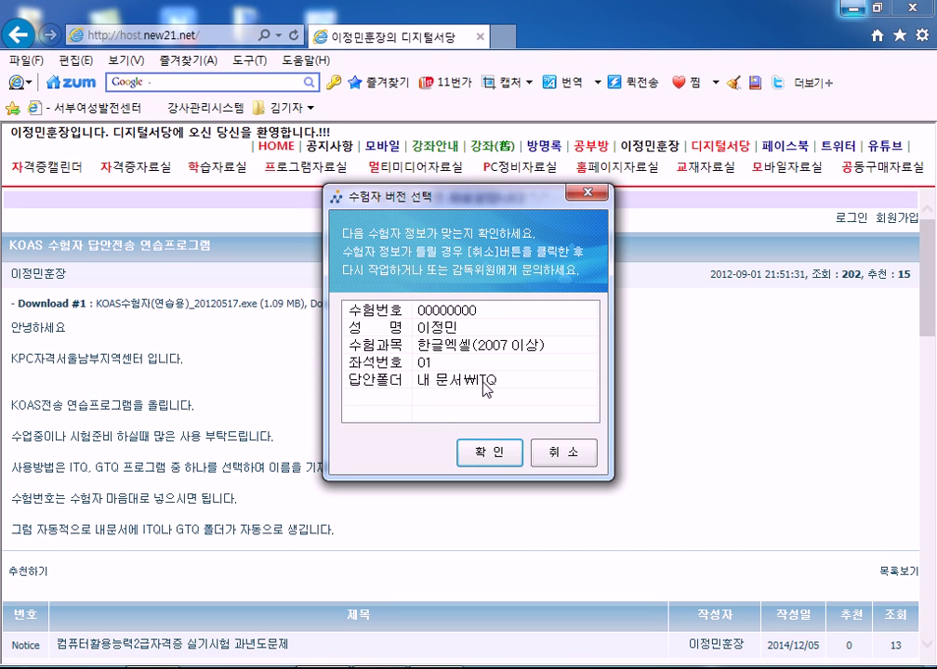
{"action": "left_click", "coordinate": [487, 454]}
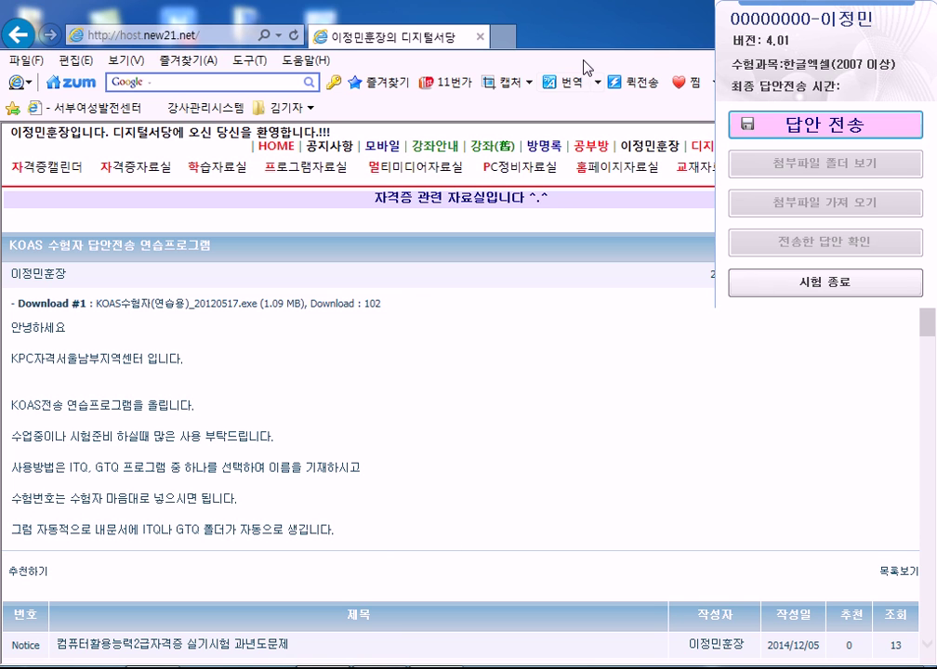
{"action": "left_click", "coordinate": [474, 40]}
Show the desktop, launch Excel 2007 from its shortcut, then minimize Book1
{"action": "key", "text": "super+d"}
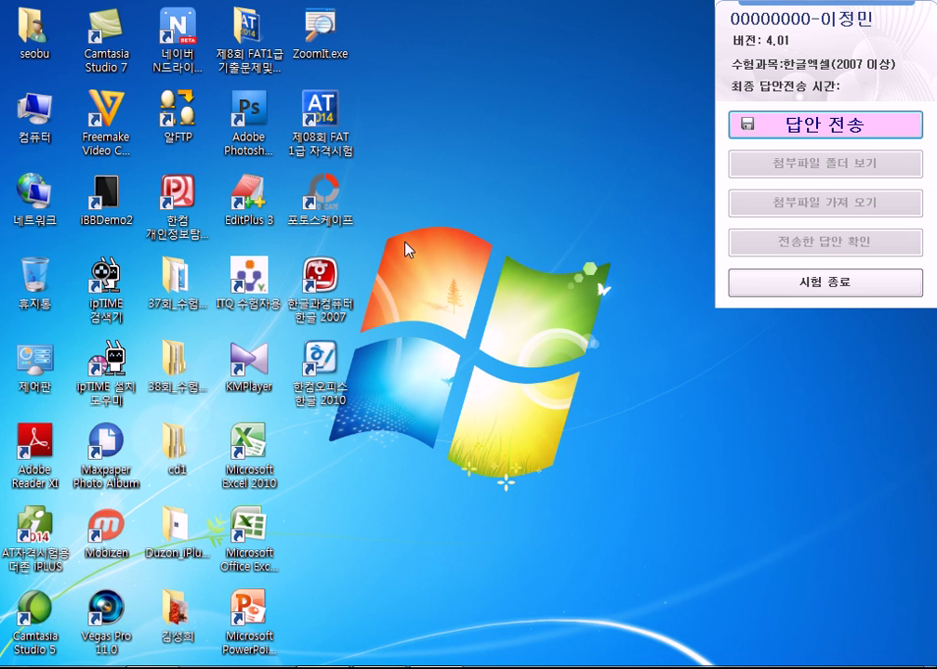
{"action": "left_click", "coordinate": [256, 530]}
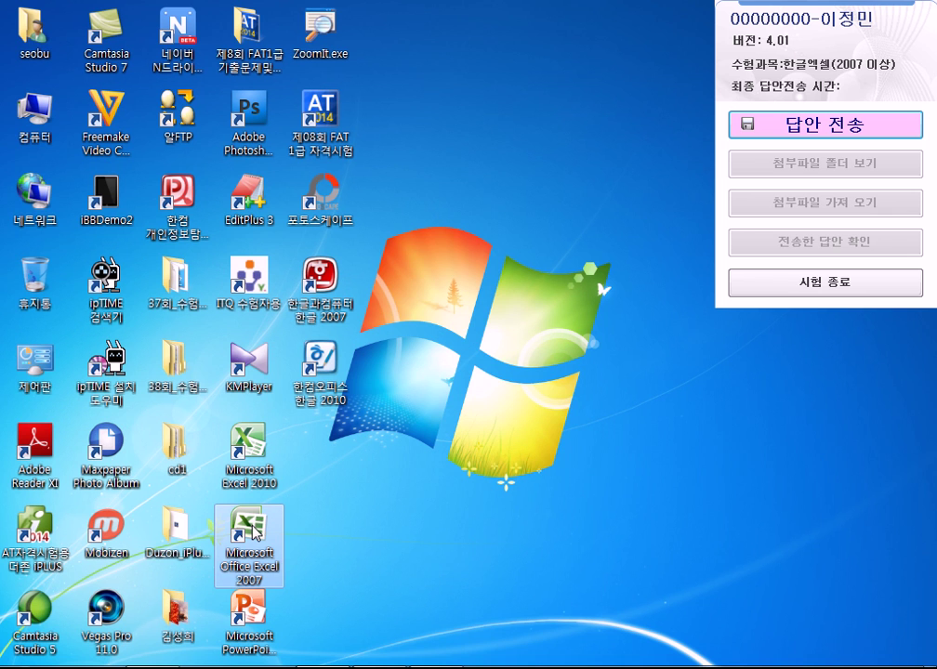
{"action": "double_click", "coordinate": [255, 530]}
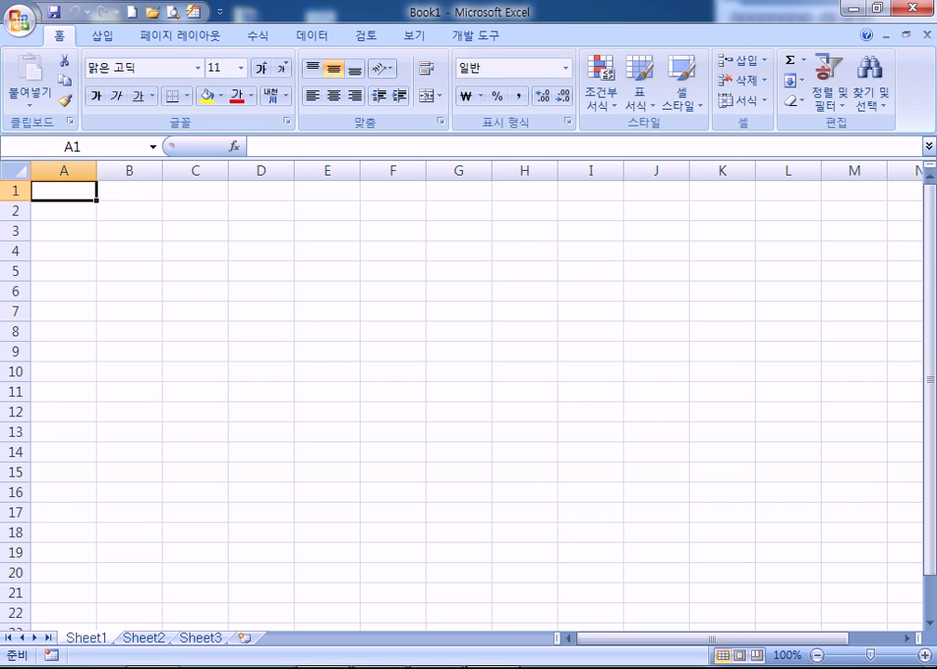
{"action": "left_click", "coordinate": [852, 9]}
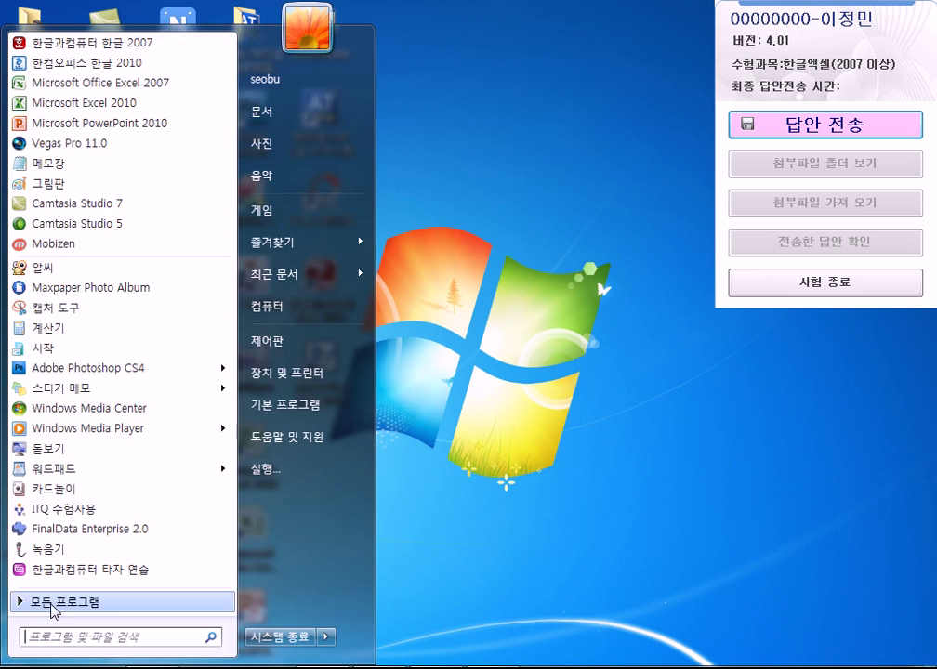
Browse the Start menu's All Programs list, then close it to return to the desktop
{"action": "left_click", "coordinate": [19, 666]}
{"action": "left_click", "coordinate": [387, 304]}
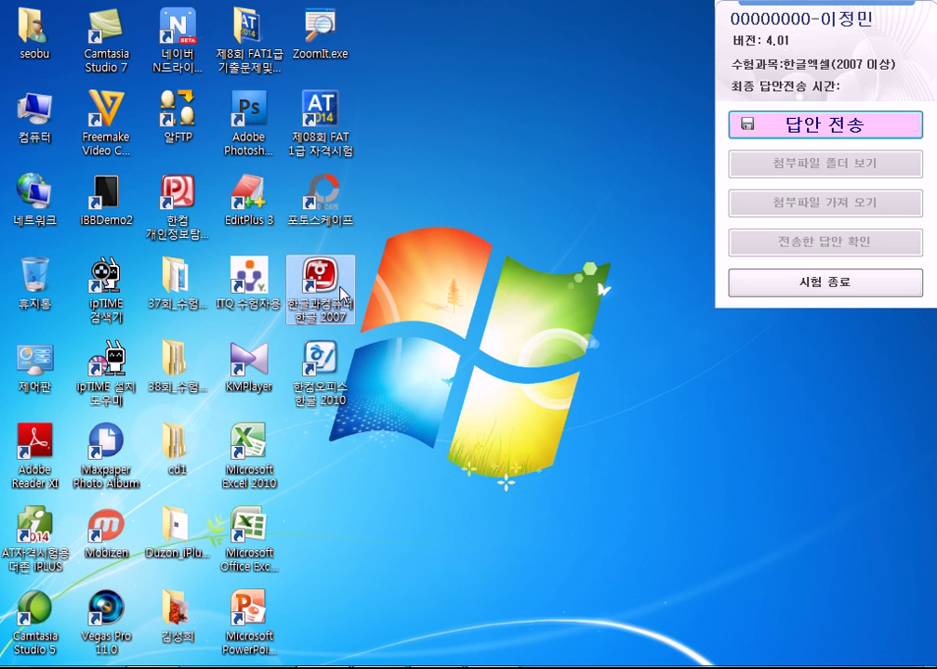
{"action": "left_click", "coordinate": [249, 535]}
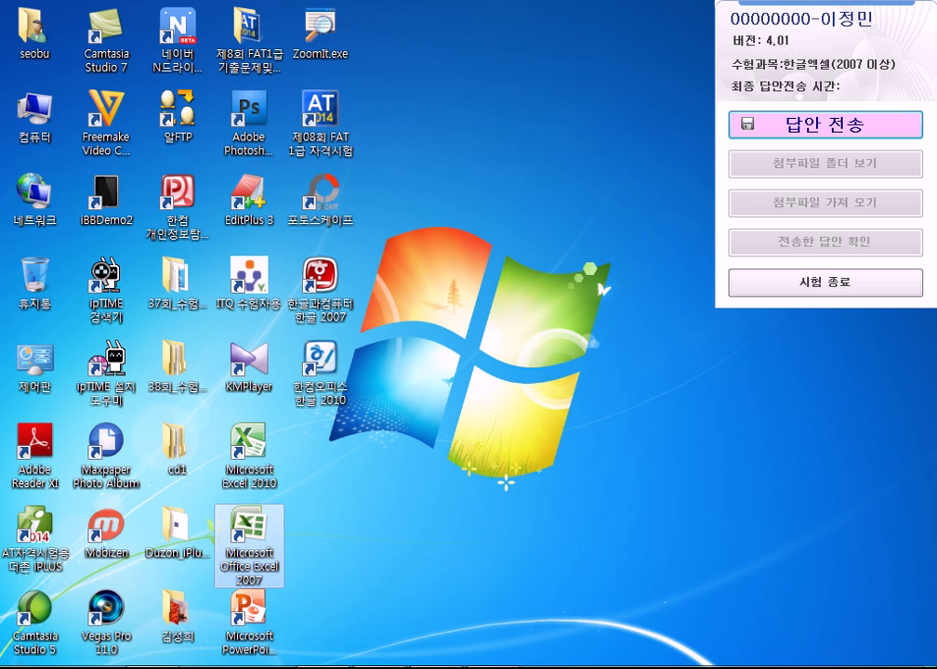
{"action": "key", "text": "super"}
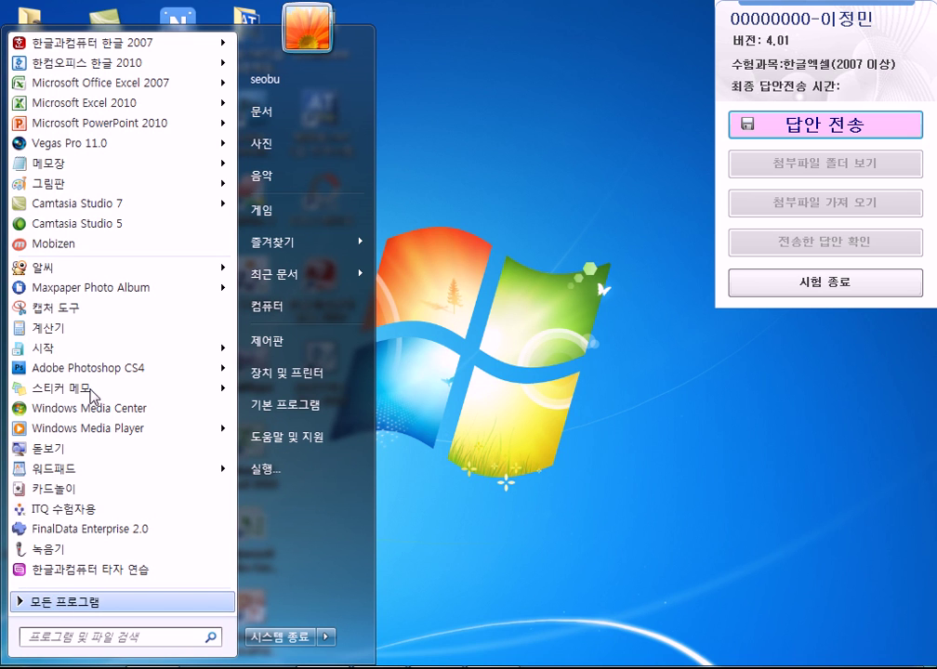
{"action": "key", "text": "Return"}
{"action": "scroll", "coordinate": [128, 375], "scroll_direction": "down", "scroll_amount": 5}
{"action": "scroll", "coordinate": [129, 375], "scroll_direction": "down", "scroll_amount": 3}
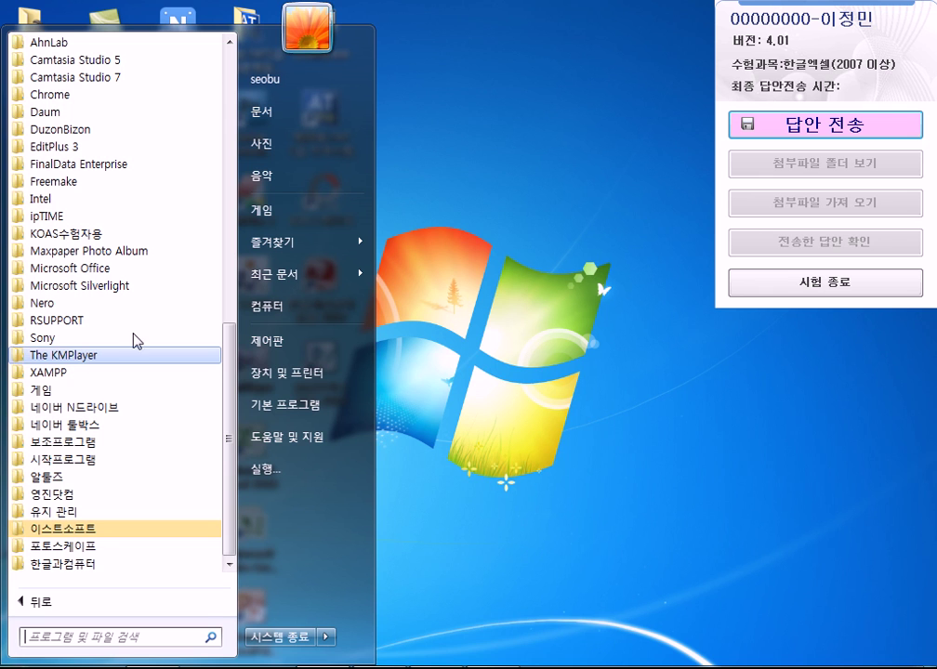
{"action": "left_click", "coordinate": [544, 204]}
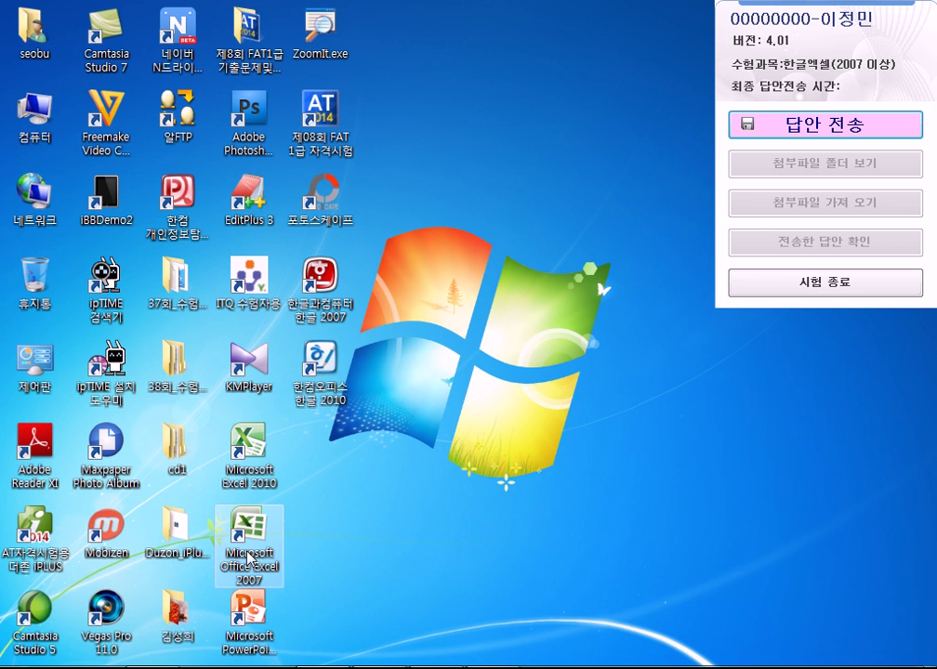
{"action": "left_click", "coordinate": [320, 284]}
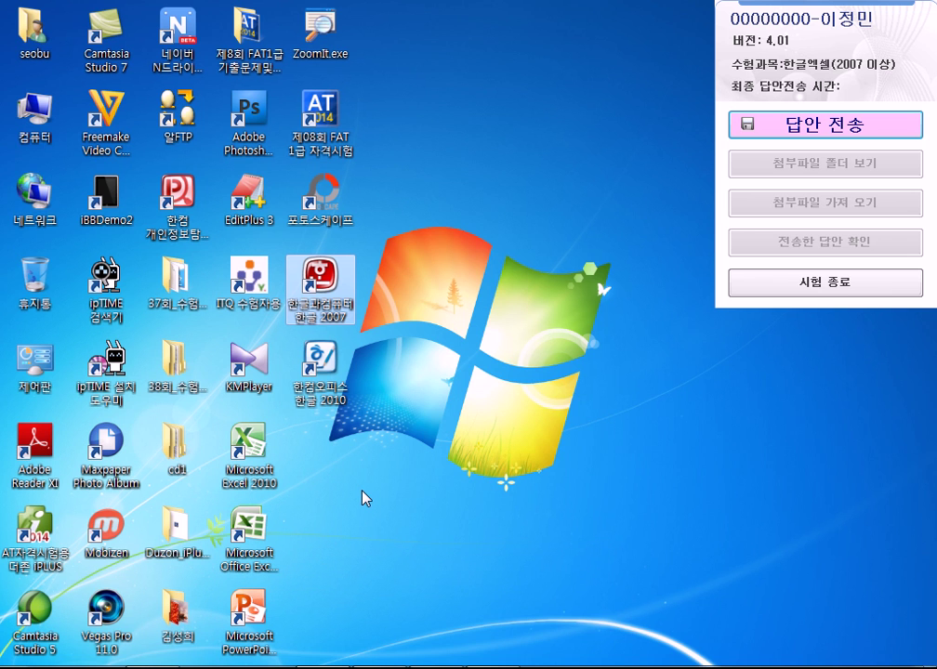
Open Start > All Programs, then close the list to bring back blank Book1
{"action": "left_click", "coordinate": [18, 666]}
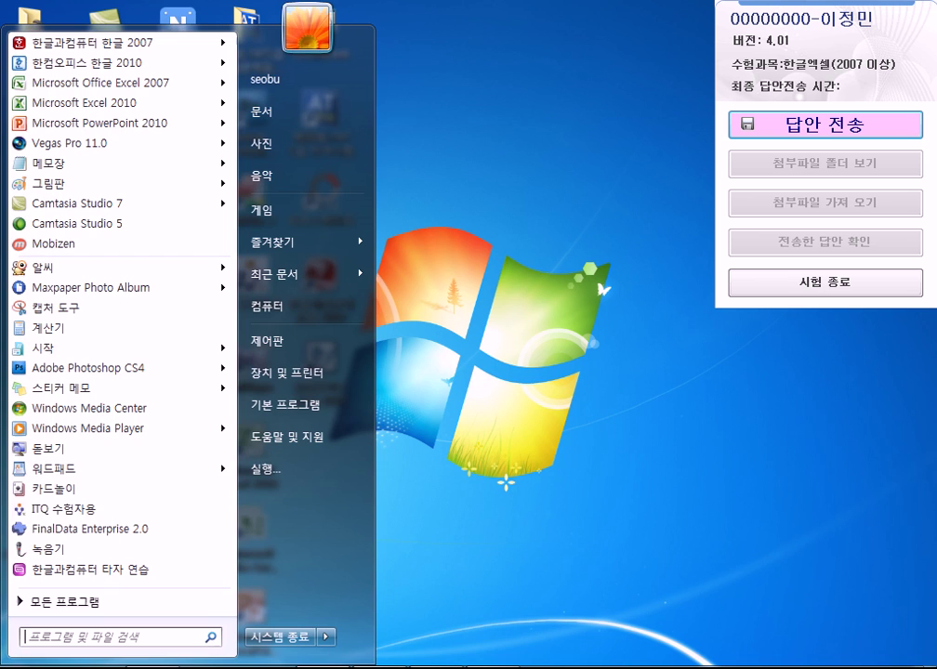
{"action": "left_click", "coordinate": [67, 601]}
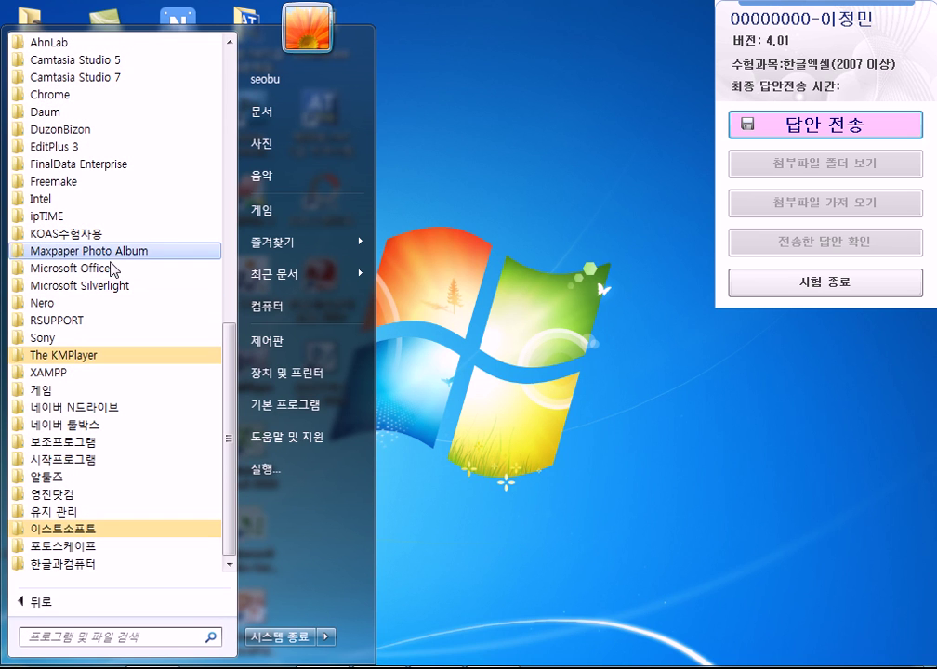
{"action": "left_click", "coordinate": [606, 112]}
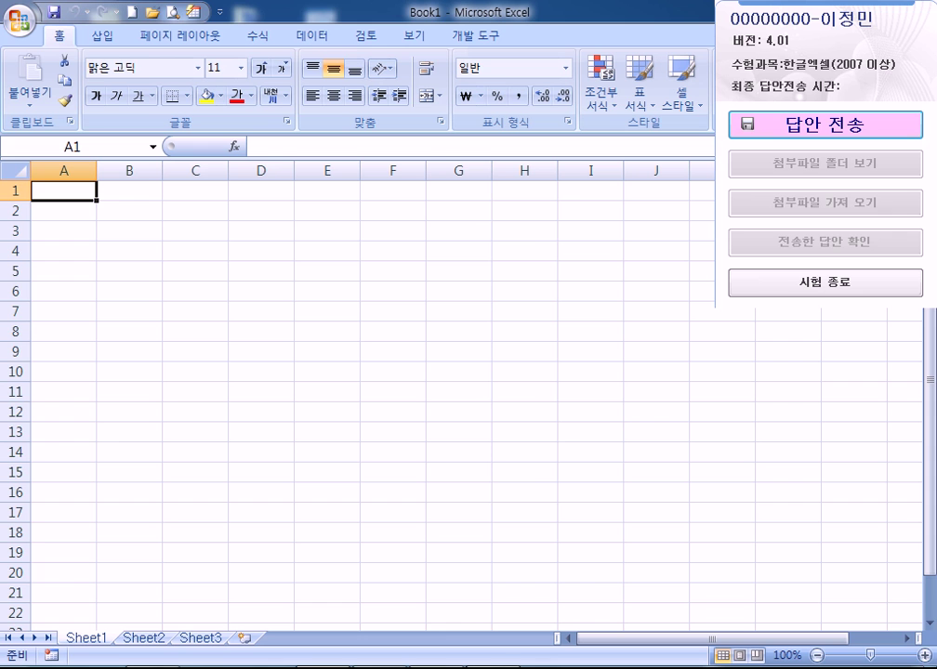
Save the workbook in Documents\ITQ as an .xlsx named examinee number-examinee name
{"action": "key", "text": "ctrl+s"}
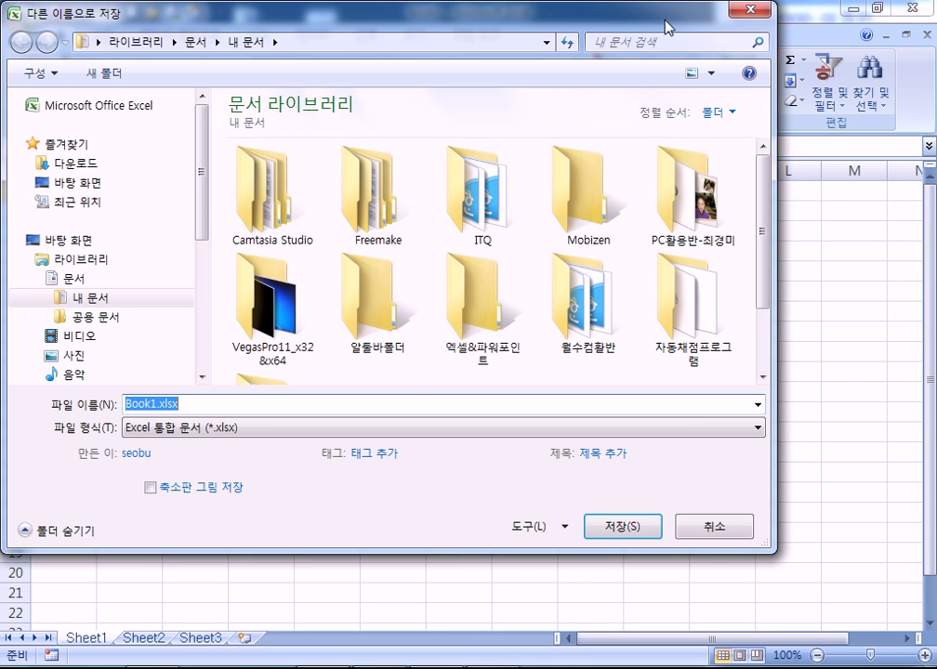
{"action": "key", "text": "Escape"}
{"action": "left_click", "coordinate": [53, 12]}
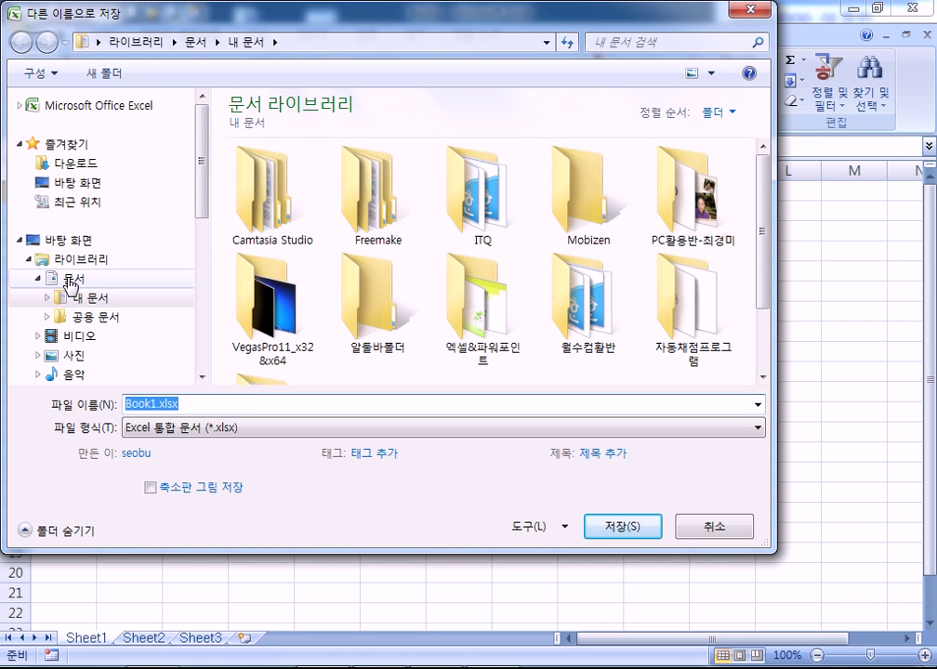
{"action": "left_click", "coordinate": [67, 278]}
{"action": "left_click", "coordinate": [476, 204]}
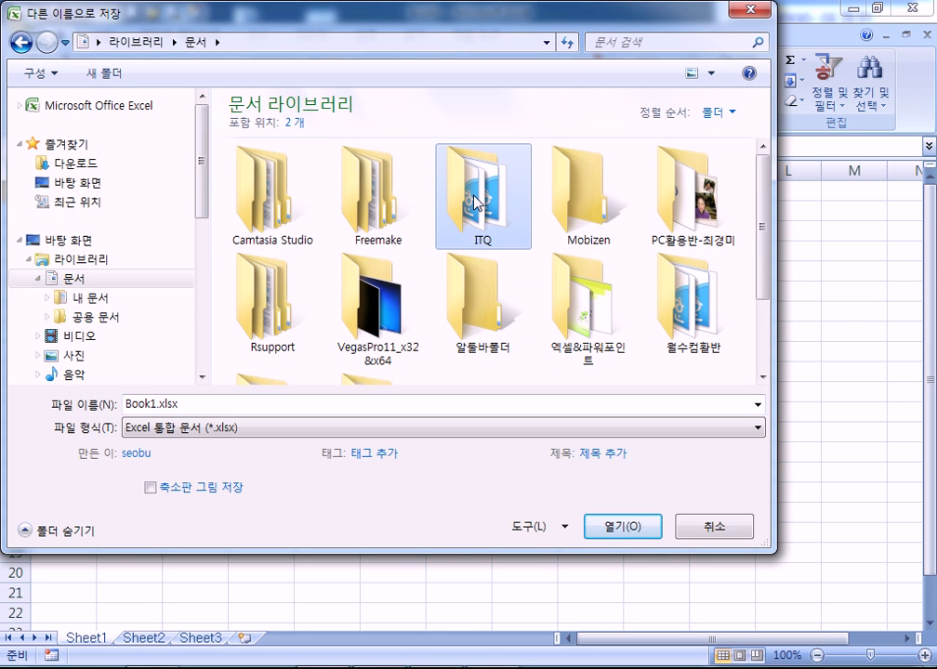
{"action": "double_click", "coordinate": [476, 204]}
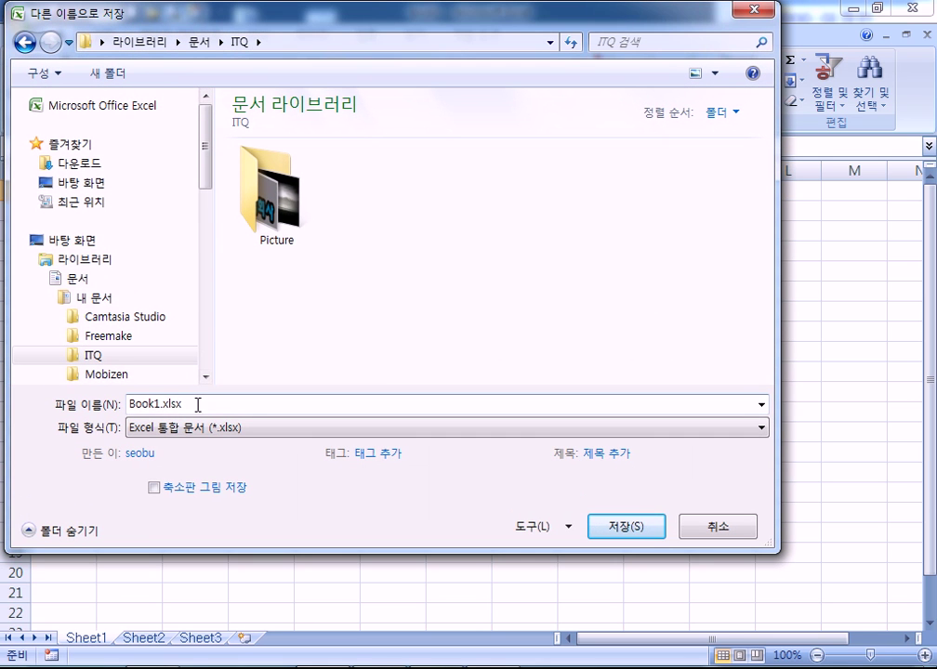
{"action": "left_click", "coordinate": [196, 403]}
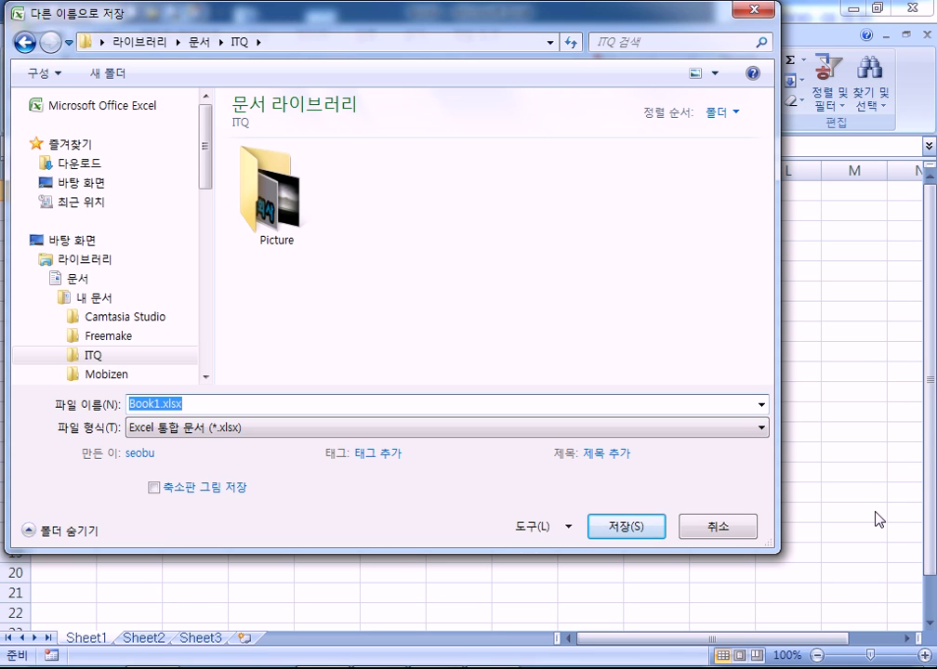
{"action": "type", "text": "00"}
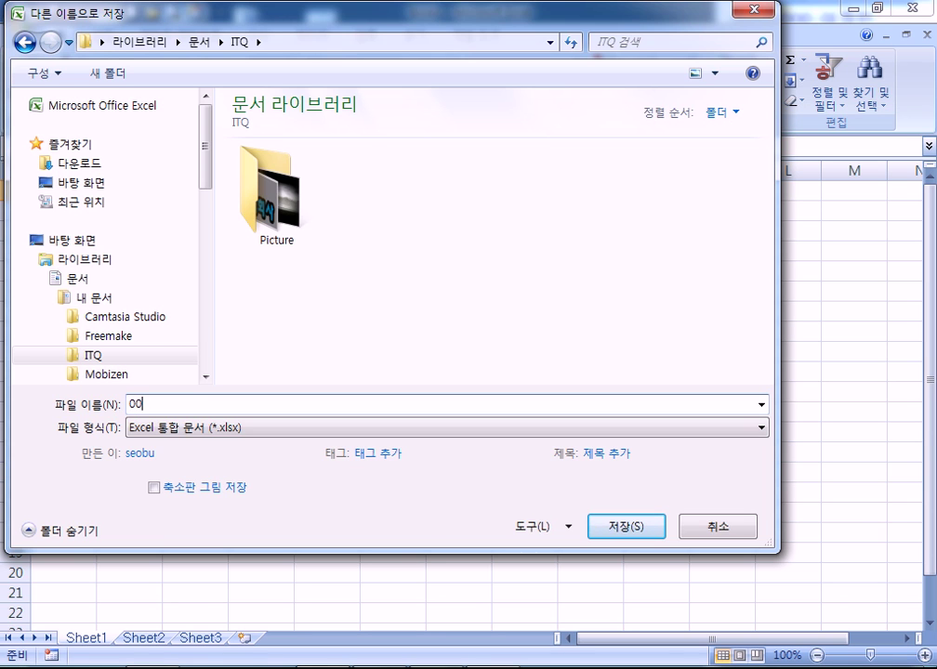
{"action": "type", "text": "000000"}
{"action": "type", "text": "ㄴ"}
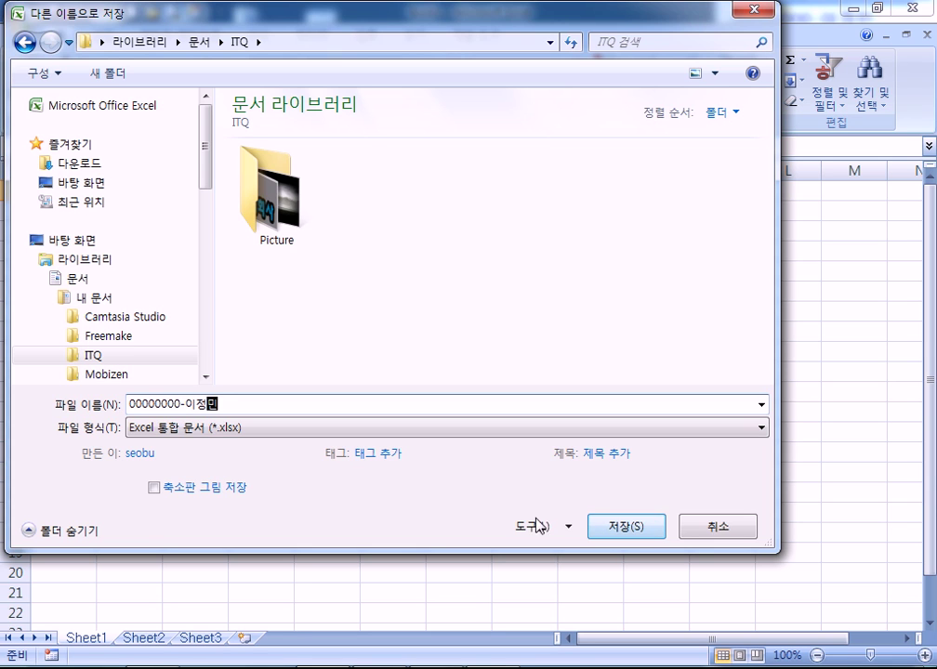
{"action": "left_click", "coordinate": [617, 528]}
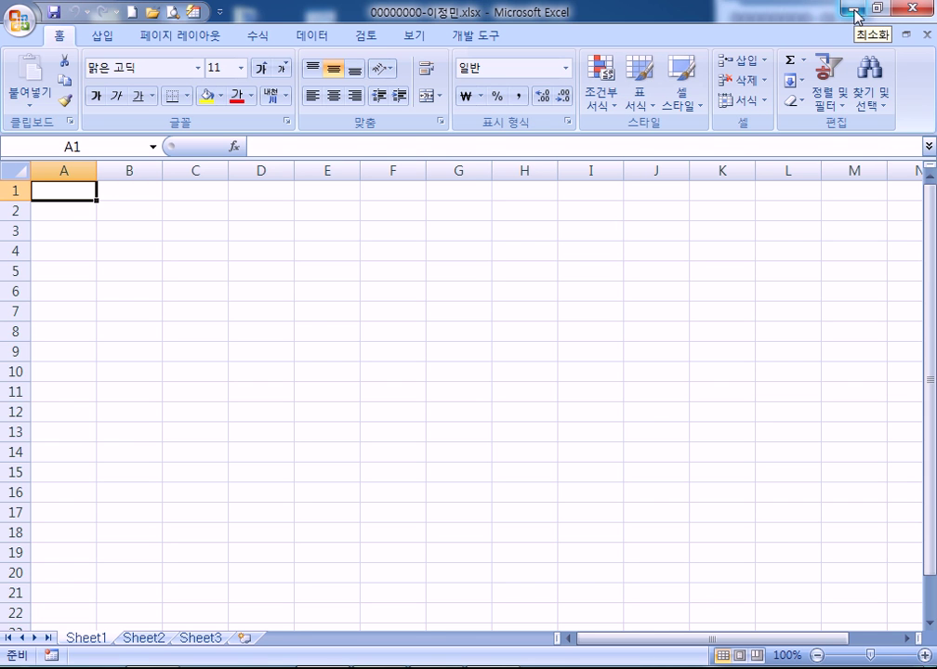
Submit the saved answer file through the exam panel, last sent at 오후 2:59:18
{"action": "left_click", "coordinate": [853, 10]}
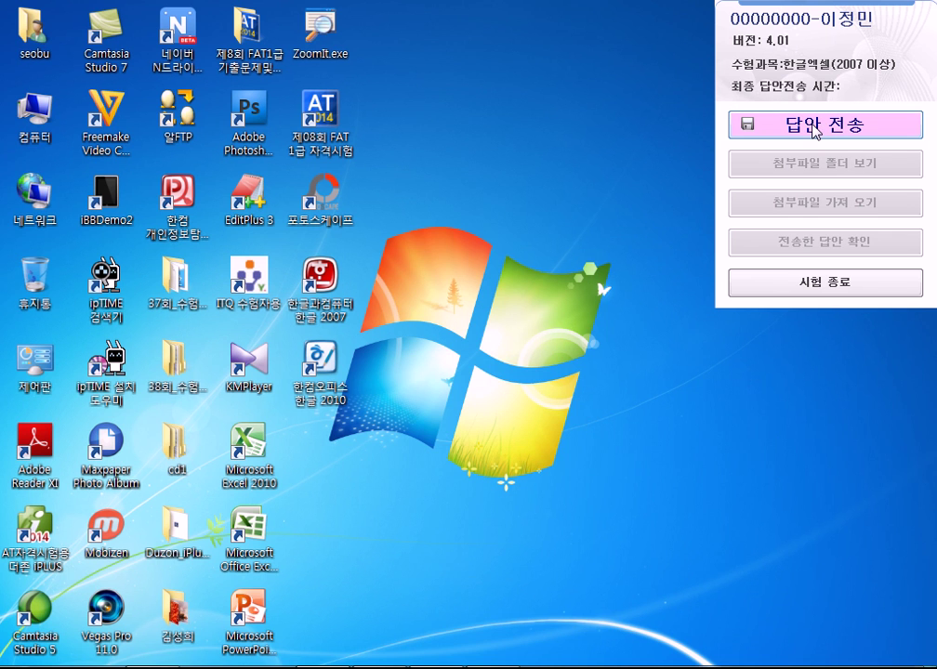
{"action": "left_click", "coordinate": [815, 131]}
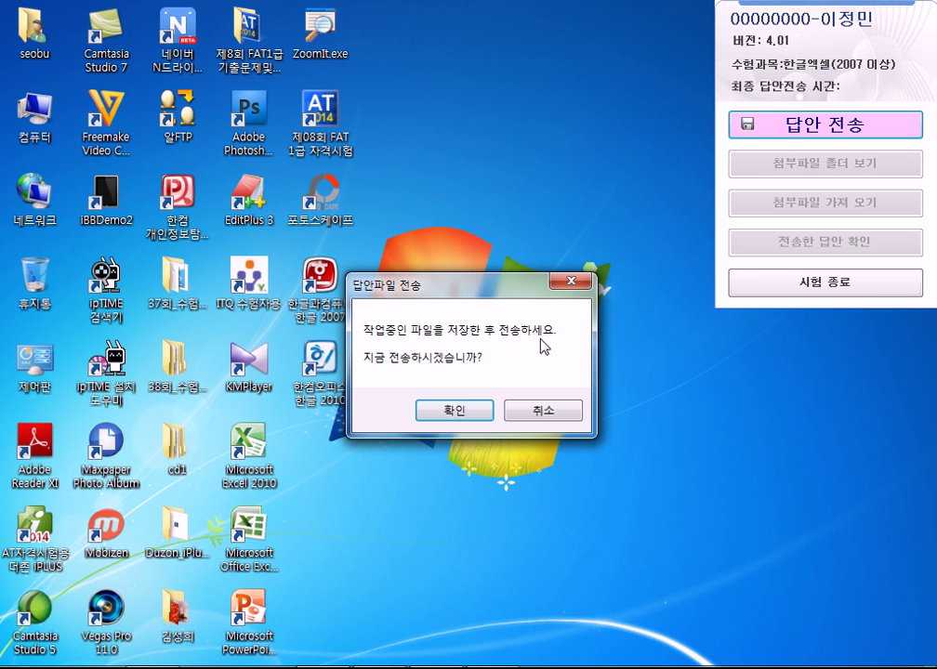
{"action": "left_click", "coordinate": [448, 420]}
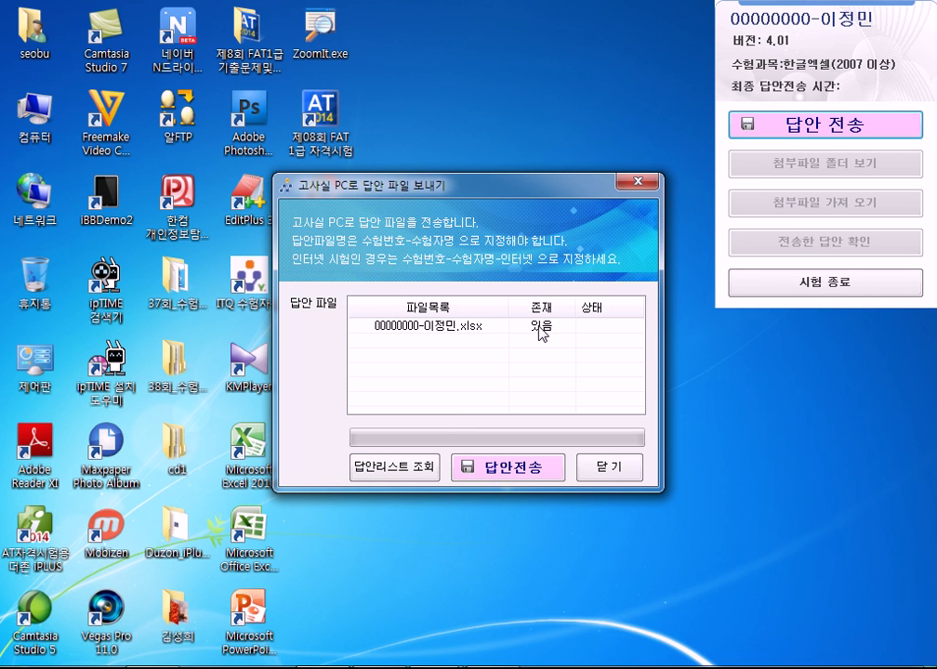
{"action": "left_click", "coordinate": [485, 471]}
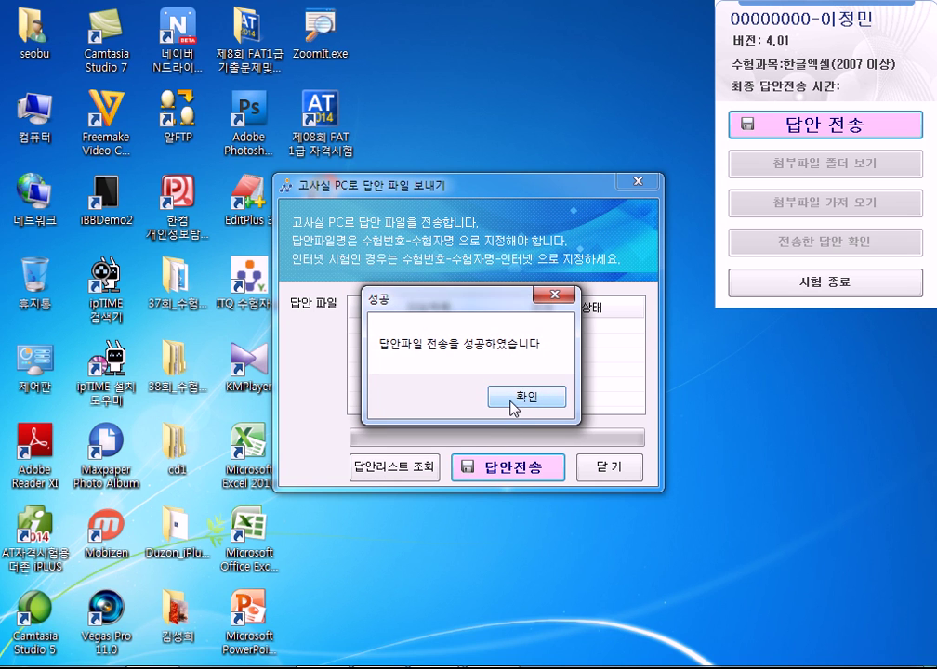
{"action": "left_click", "coordinate": [512, 404]}
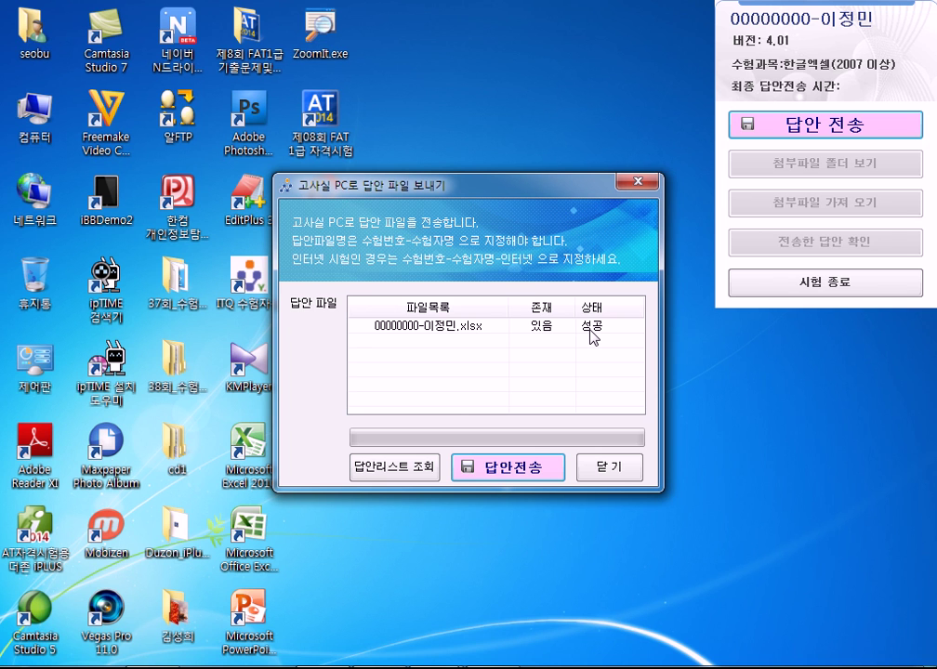
{"action": "left_click", "coordinate": [604, 470]}
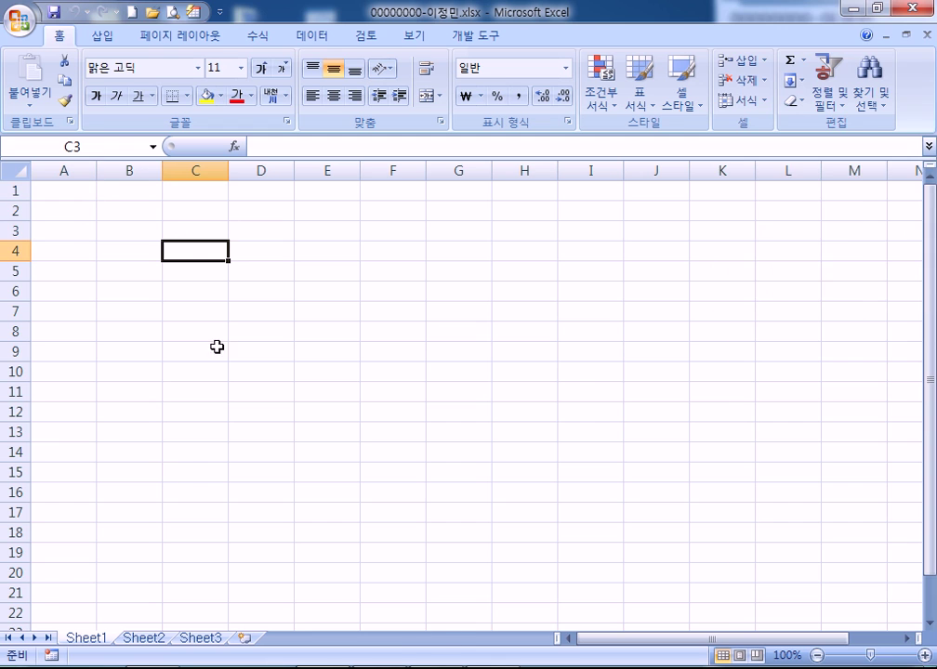
Close the Research pane and resend the answer file, succeeding at 오후 2:59:55
{"action": "left_click", "coordinate": [186, 244], "text": "alt"}
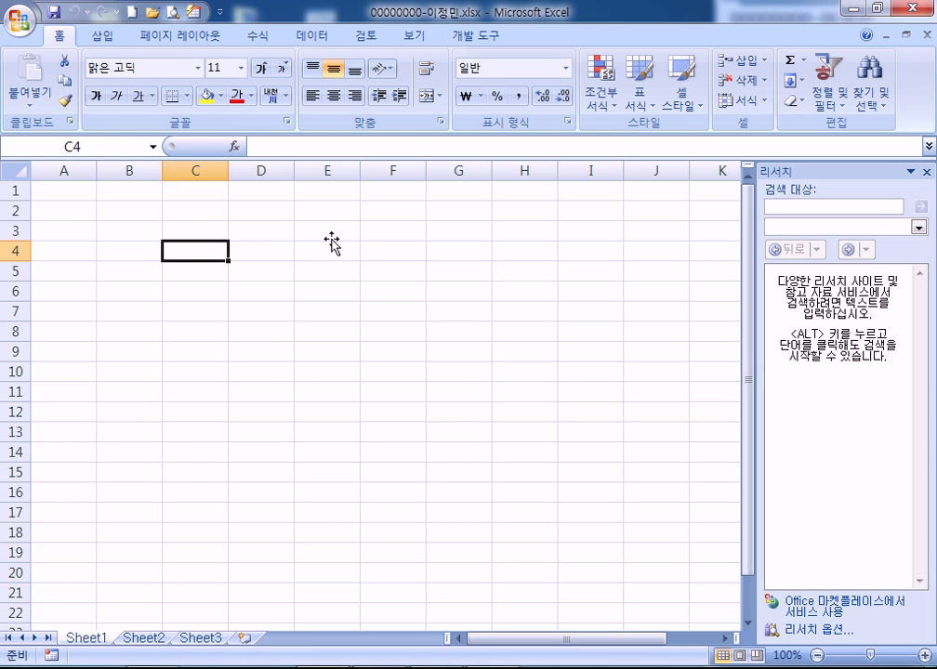
{"action": "left_click", "coordinate": [926, 172]}
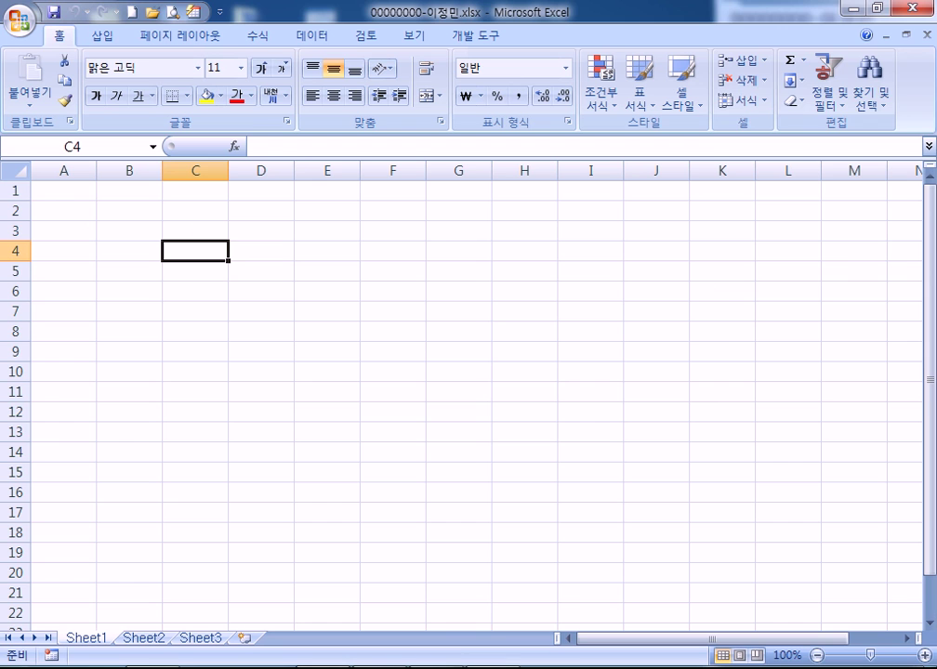
{"action": "mouse_move", "coordinate": [787, 200]}
{"action": "left_click", "coordinate": [777, 123]}
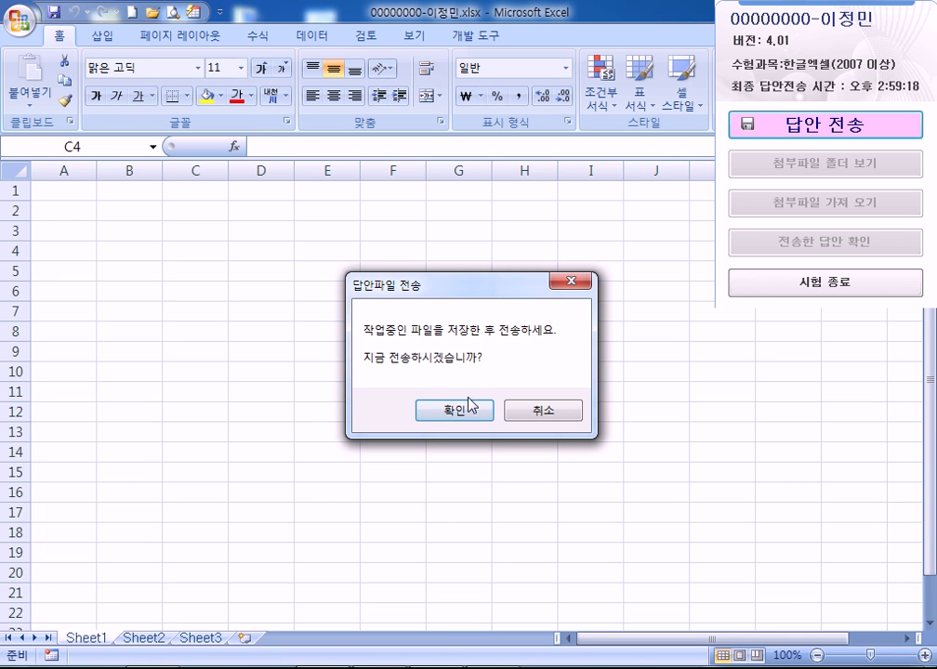
{"action": "left_click", "coordinate": [435, 413]}
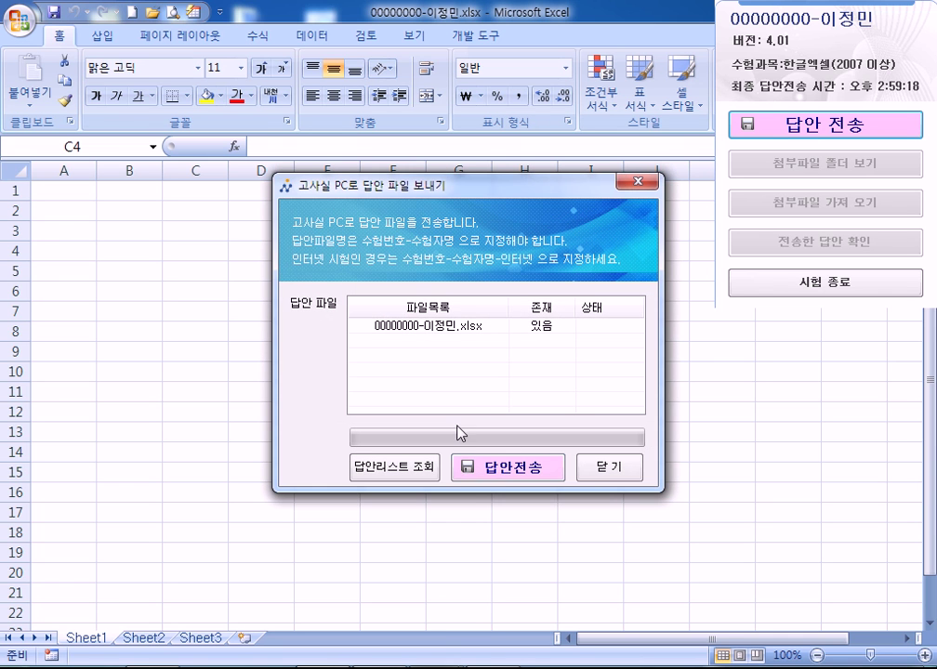
{"action": "left_click", "coordinate": [498, 476]}
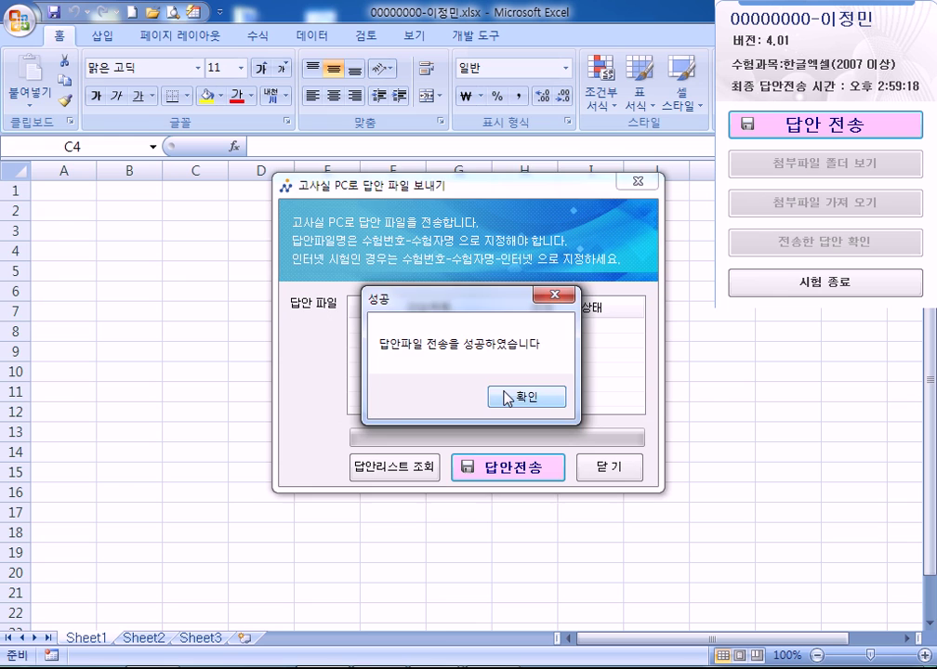
{"action": "left_click", "coordinate": [499, 394]}
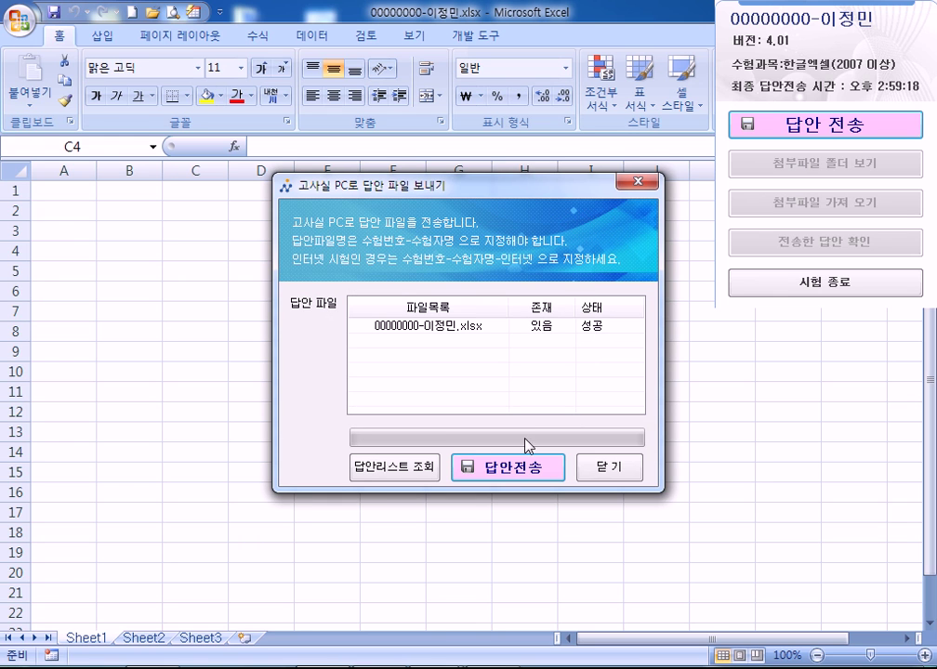
Cancel a duplicate resend and close the send window
{"action": "left_click", "coordinate": [530, 473]}
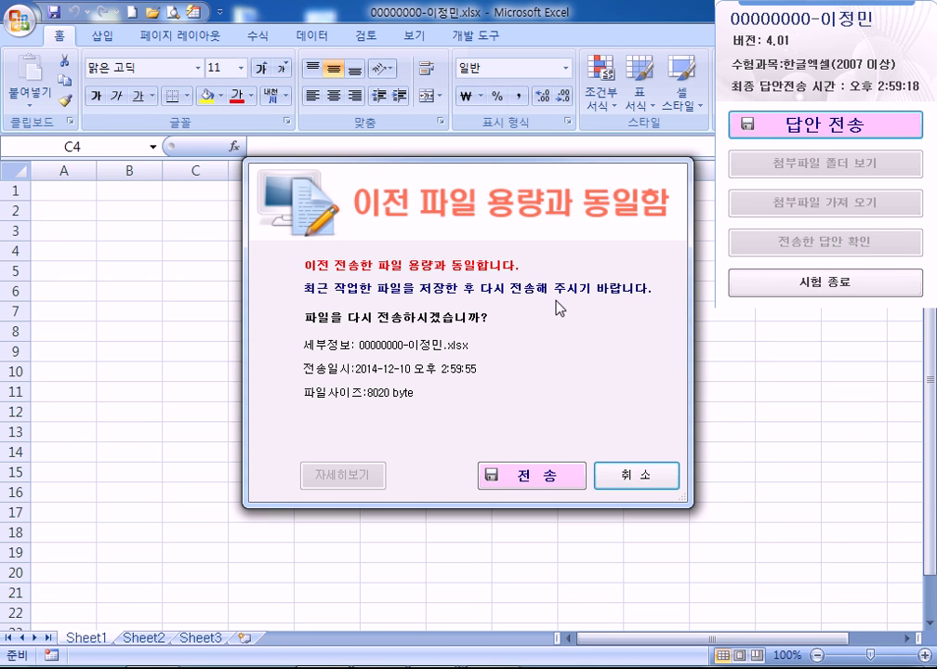
{"action": "left_click", "coordinate": [636, 472]}
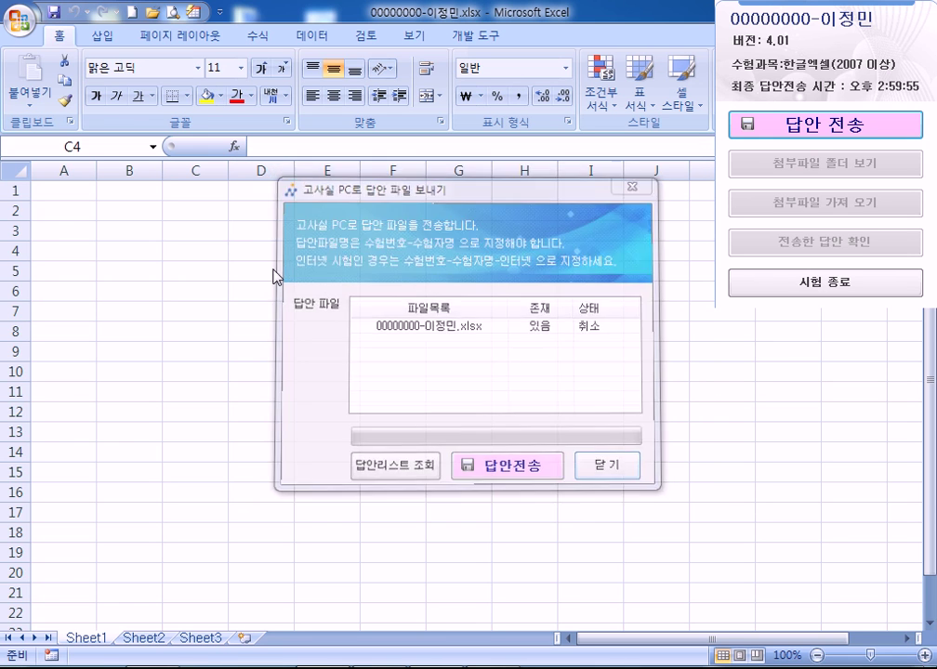
{"action": "left_click", "coordinate": [384, 276]}
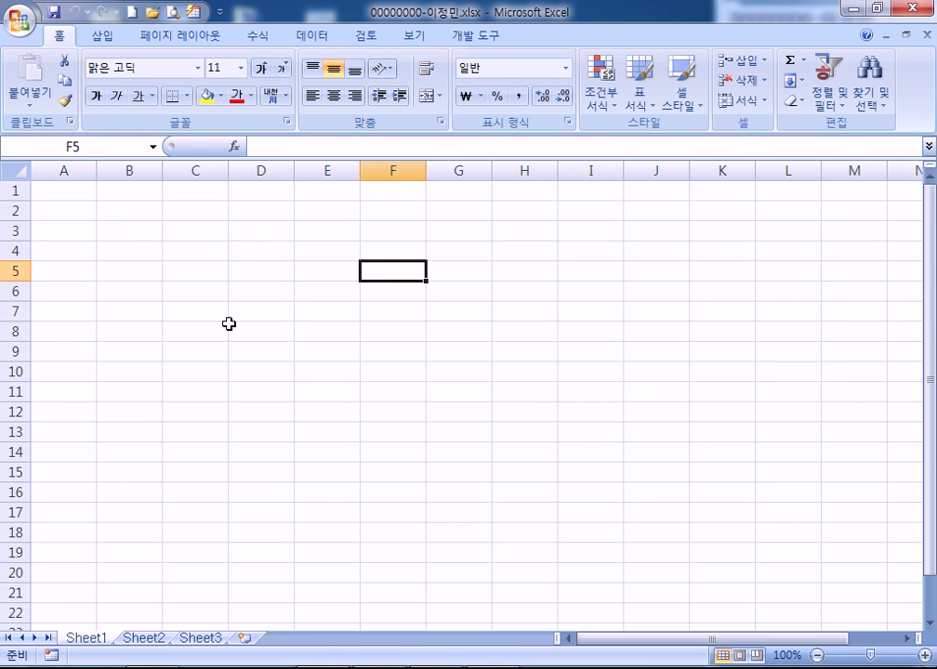
Send the current answer file to the exam PC, acknowledge the successful transfer, and close the send window
{"action": "left_click", "coordinate": [231, 325]}
{"action": "type", "text": "ㄴ"}
{"action": "left_click", "coordinate": [107, 270]}
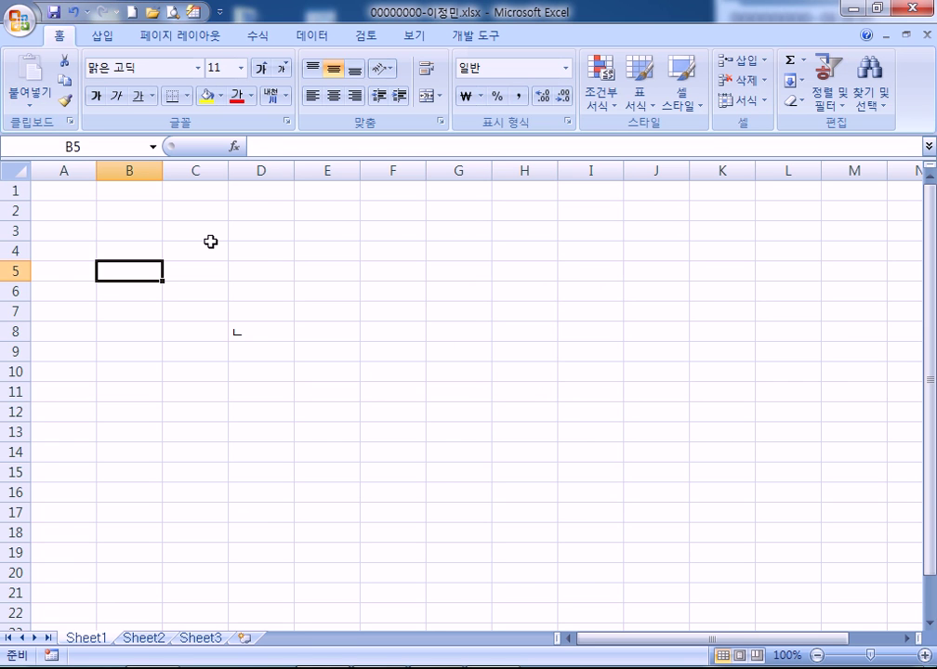
{"action": "left_click", "coordinate": [826, 125]}
{"action": "left_click", "coordinate": [486, 412]}
{"action": "left_click", "coordinate": [495, 464]}
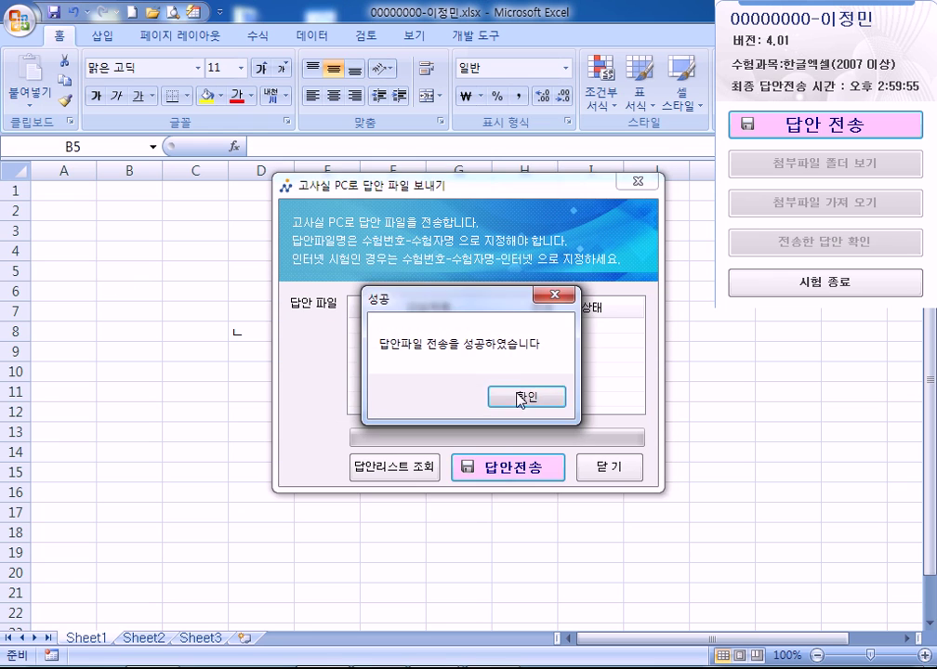
{"action": "left_click", "coordinate": [522, 397]}
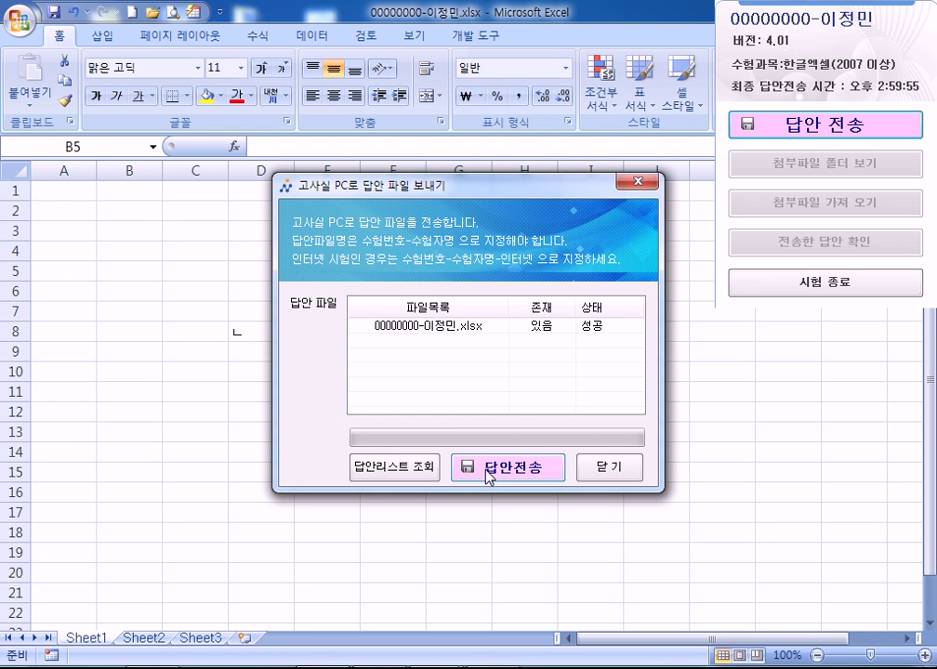
{"action": "left_click", "coordinate": [602, 470]}
Attempt another send, cancel the same-size resend warning, close the window, and return to the worksheet
{"action": "left_click", "coordinate": [812, 127]}
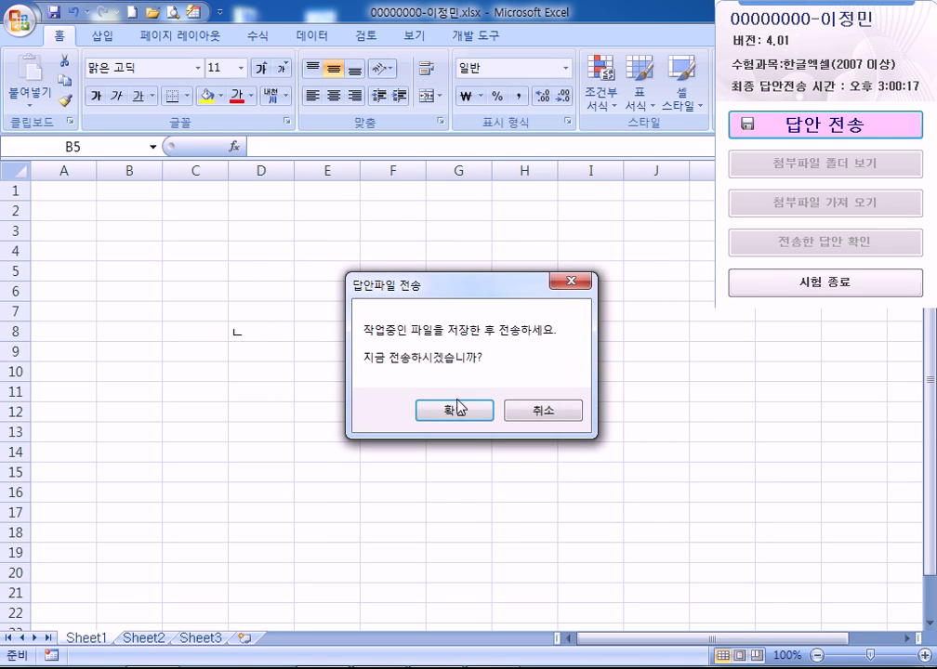
{"action": "left_click", "coordinate": [457, 410]}
{"action": "left_click", "coordinate": [499, 465]}
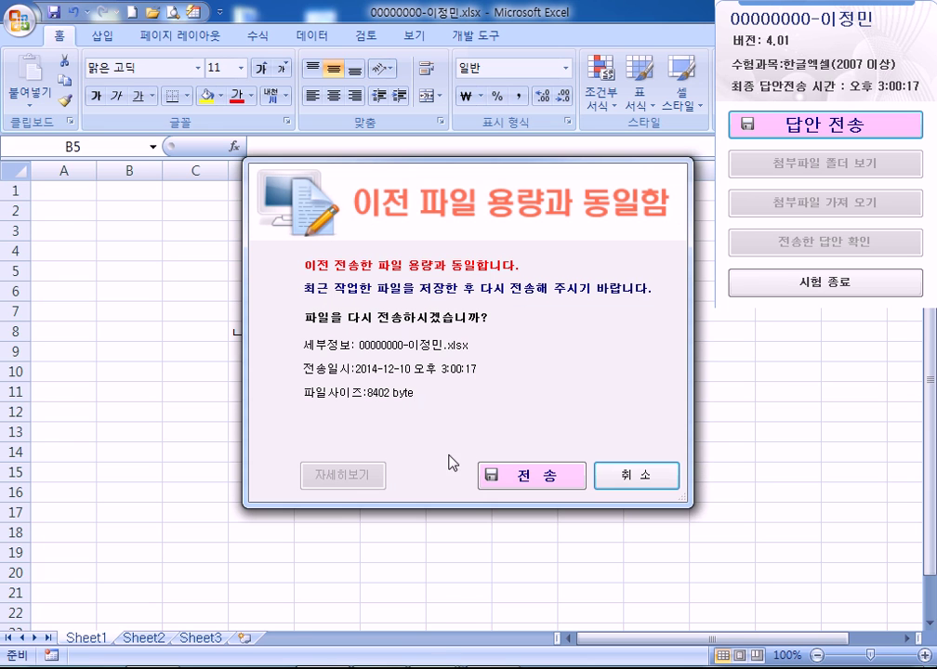
{"action": "left_click", "coordinate": [638, 495]}
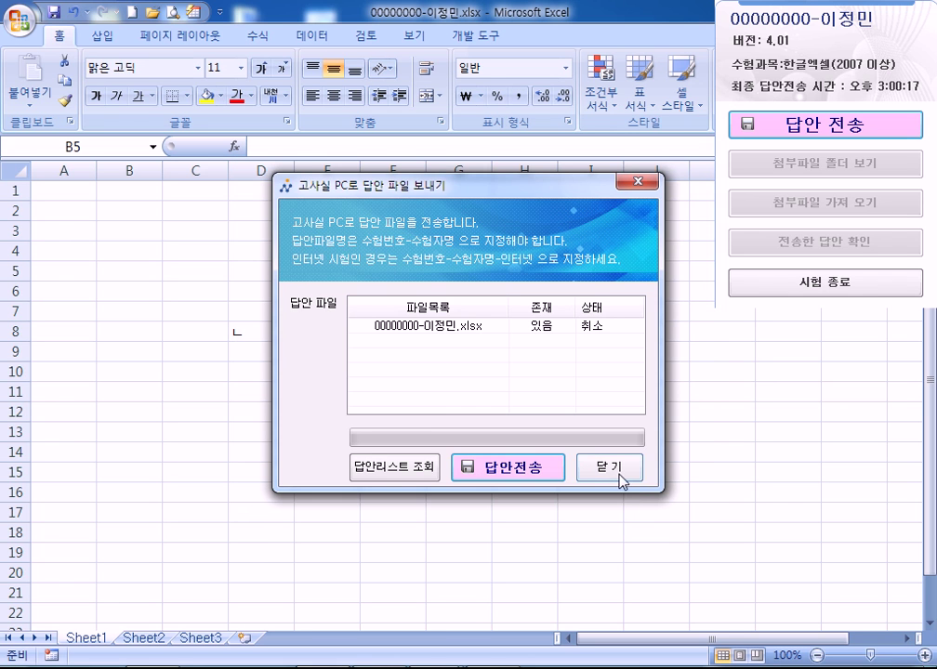
{"action": "left_click", "coordinate": [618, 474]}
{"action": "left_click", "coordinate": [258, 333]}
{"action": "type", "text": "ㄴ"}
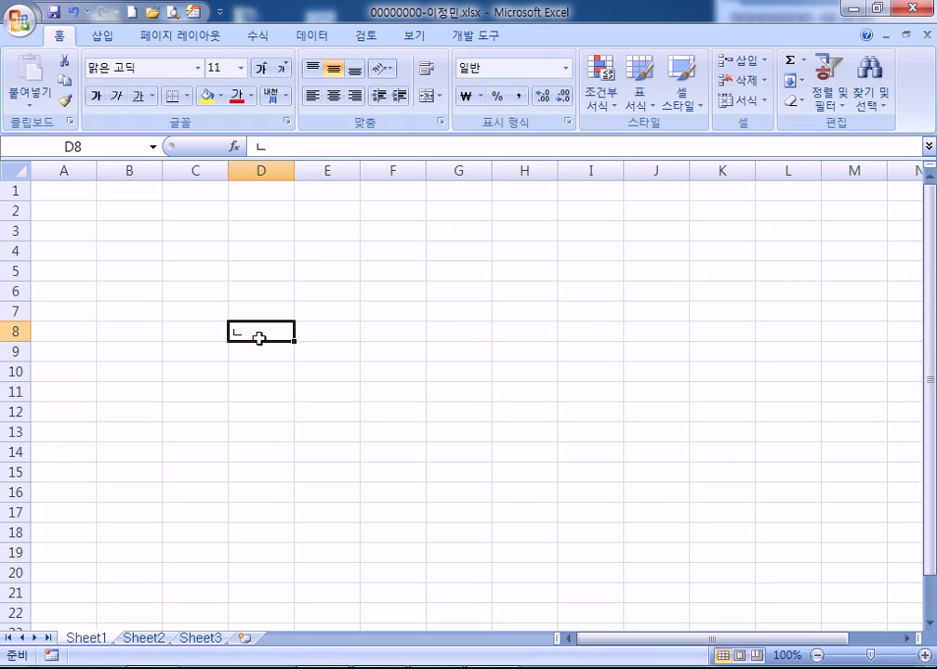
{"action": "key", "text": "Escape"}
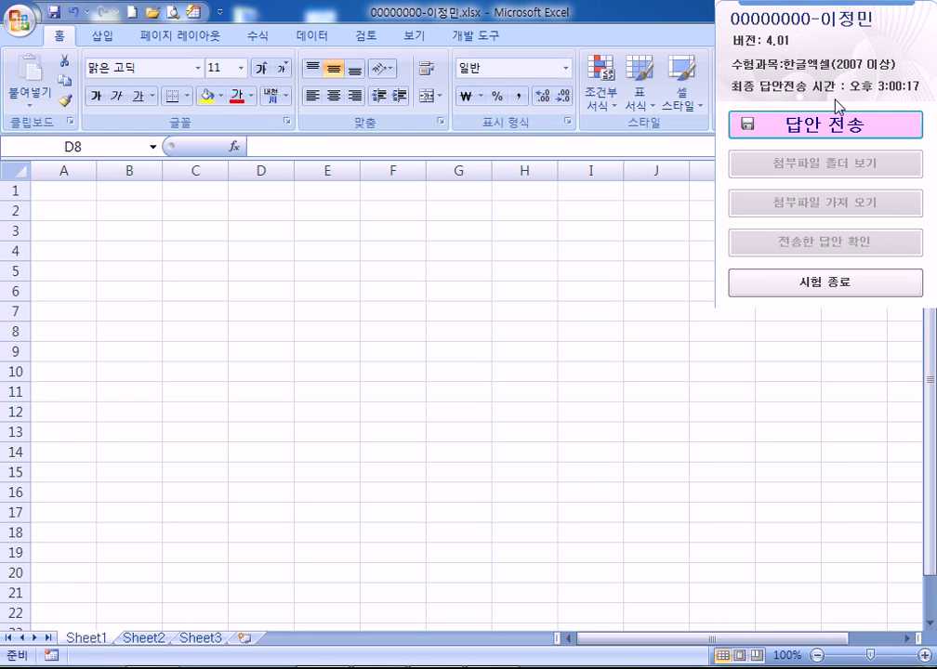
Narrow column A through its Column Width setting
{"action": "left_click", "coordinate": [77, 165]}
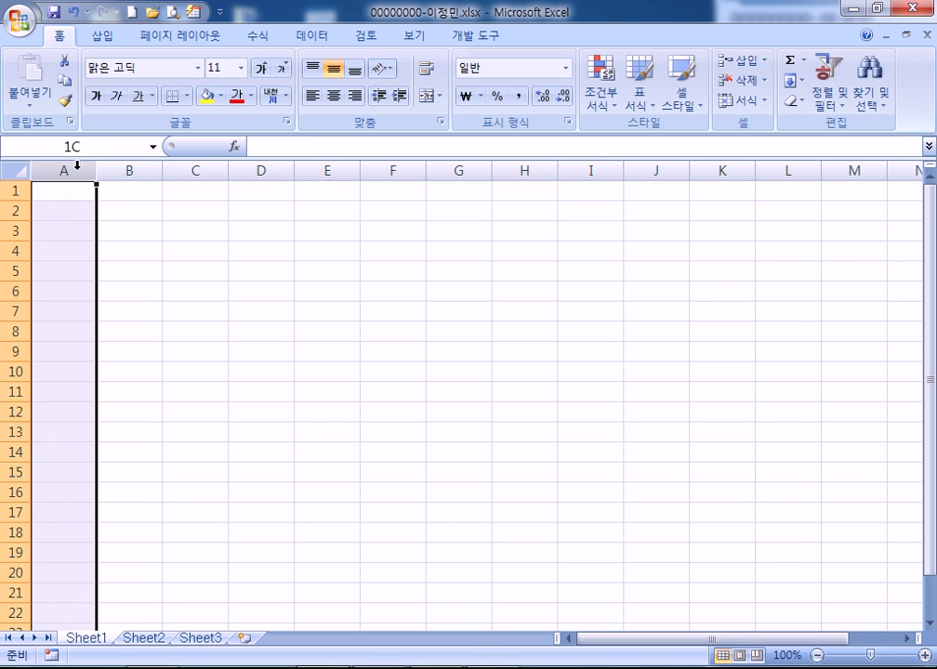
{"action": "right_click", "coordinate": [77, 165]}
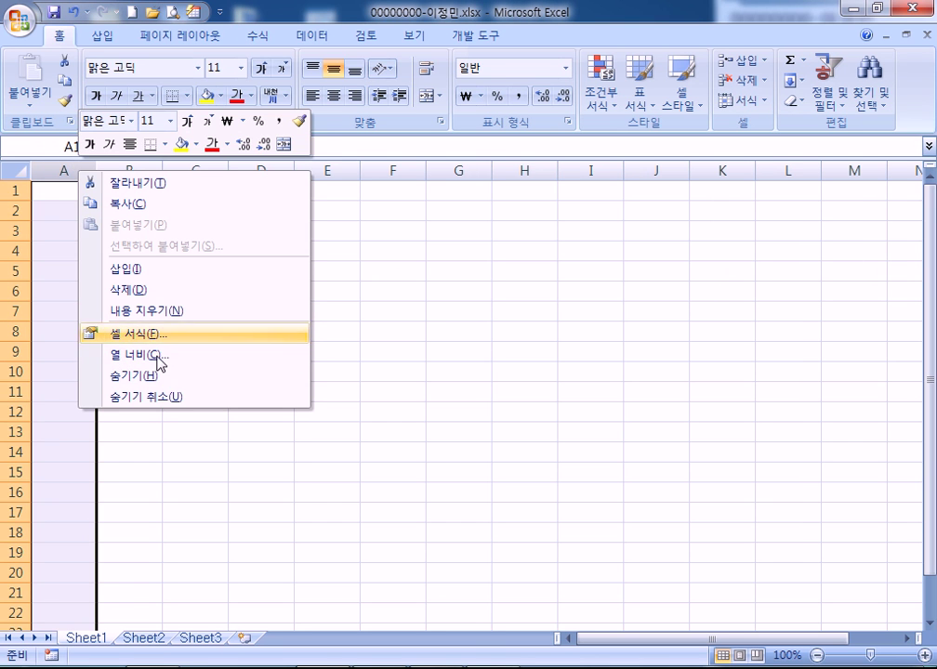
{"action": "left_click", "coordinate": [211, 492]}
{"action": "left_click", "coordinate": [238, 419]}
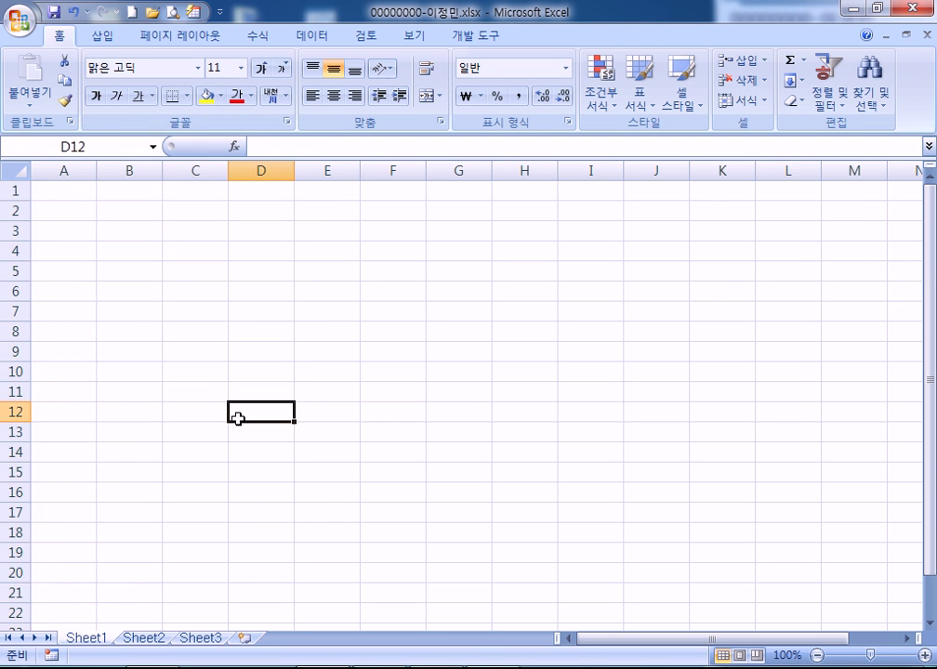
{"action": "key", "text": "ctrl+z"}
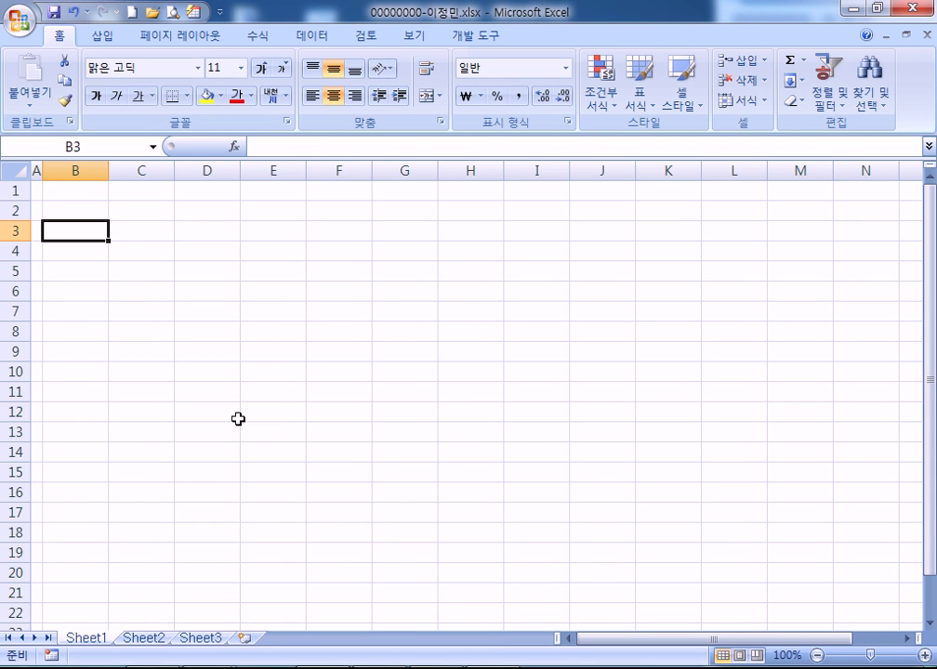
Enter the header 코드 in B4, clearing the copy mistakenly typed in B3
{"action": "type", "text": "코드"}
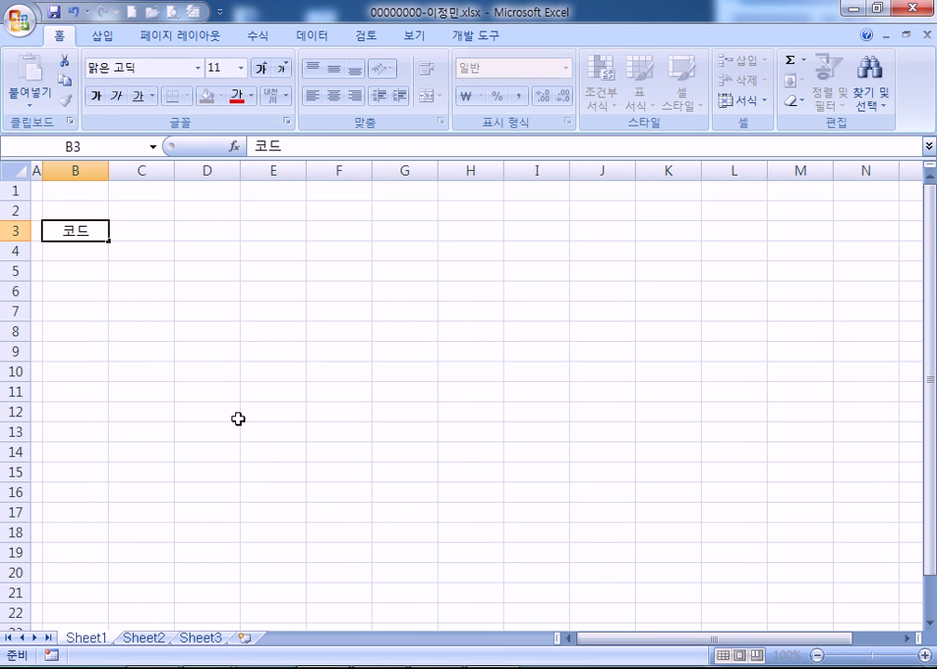
{"action": "key", "text": "Tab"}
{"action": "key", "text": "Left"}
{"action": "key", "text": "Return"}
{"action": "key", "text": "Up"}
{"action": "key", "text": "Delete"}
{"action": "key", "text": "Return"}
{"action": "type", "text": "코드"}
{"action": "key", "text": "Tab"}
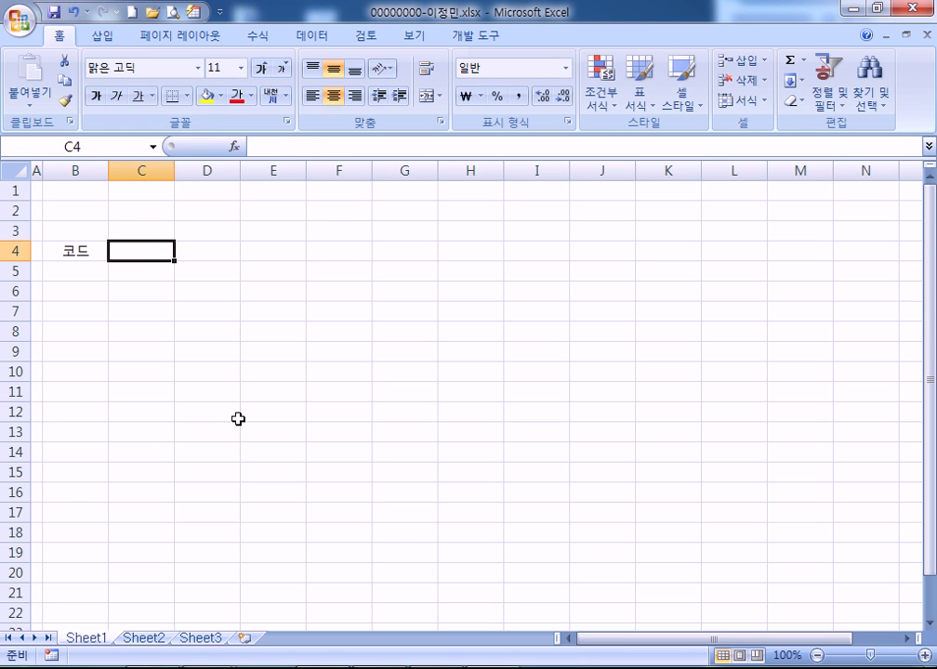
Add headers 제품명, 분류, and two-line 표시중량 / (g) in C4:E4
{"action": "type", "text": "제품명"}
{"action": "key", "text": "Tab"}
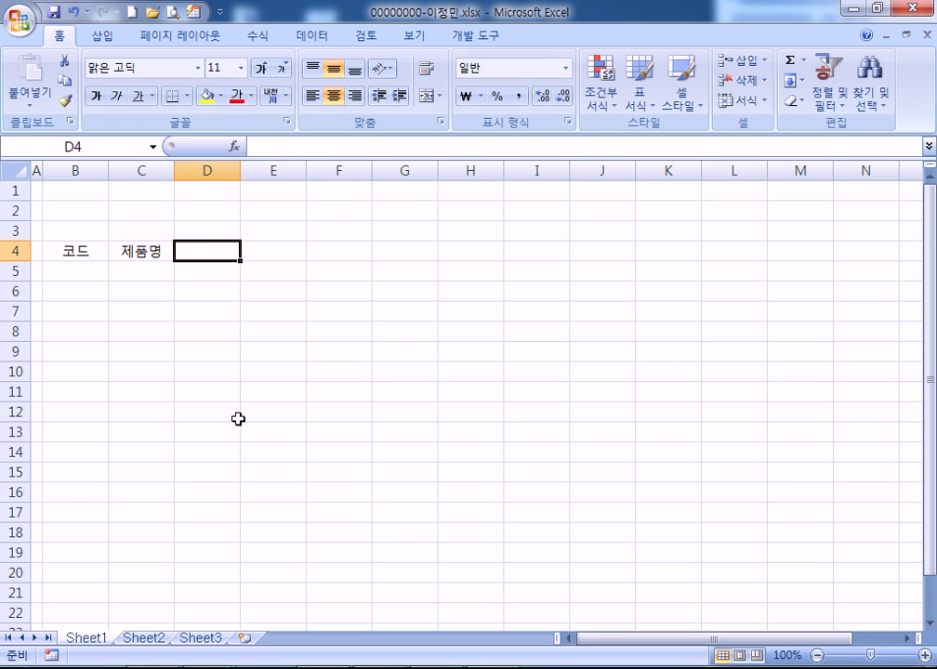
{"action": "type", "text": "분류"}
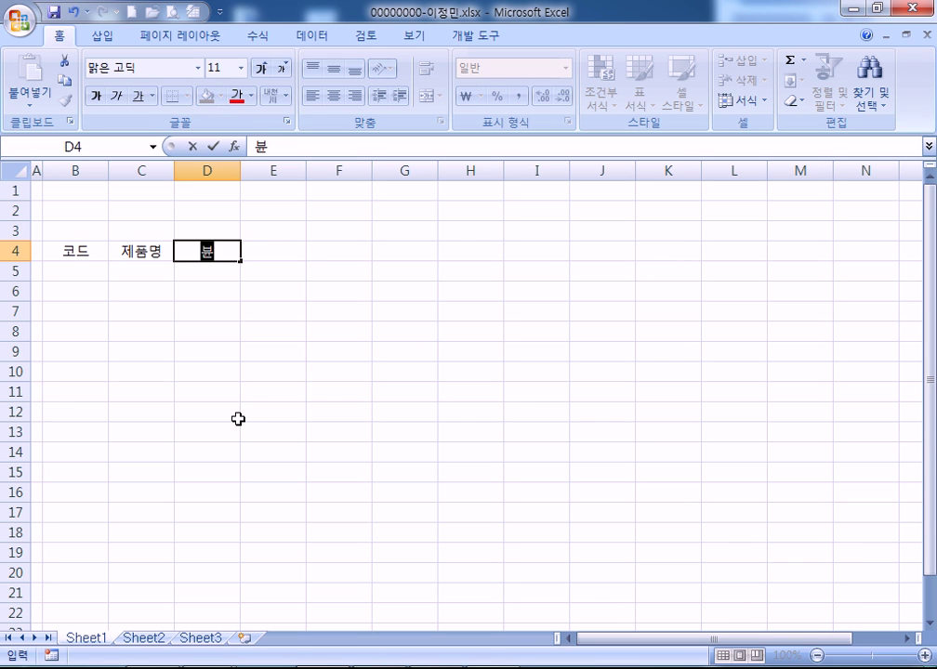
{"action": "key", "text": "BackSpace"}
{"action": "key", "text": "BackSpace"}
{"action": "type", "text": "분류"}
{"action": "key", "text": "Tab"}
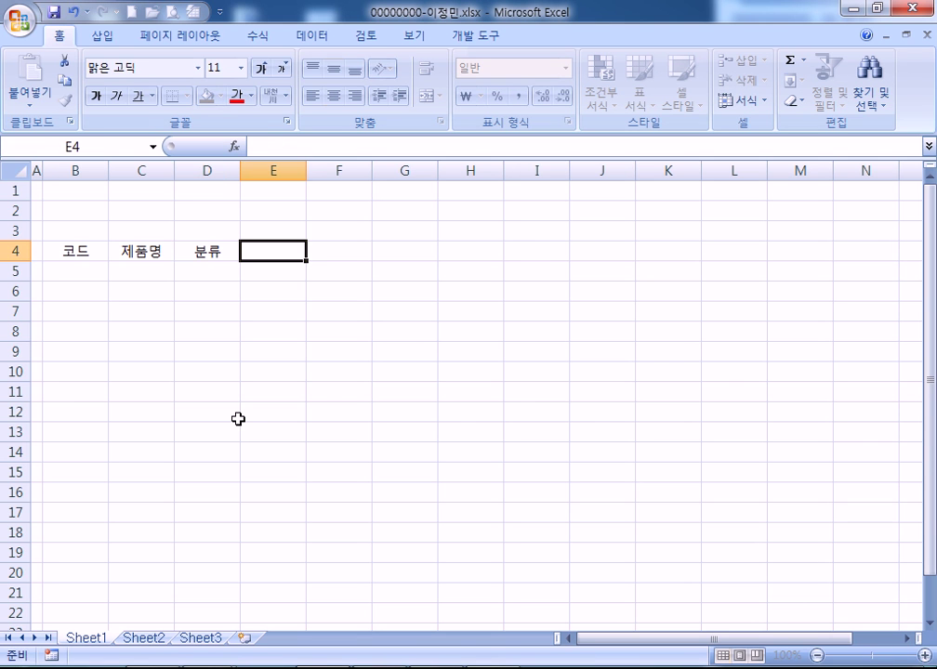
{"action": "type", "text": "표시중량"}
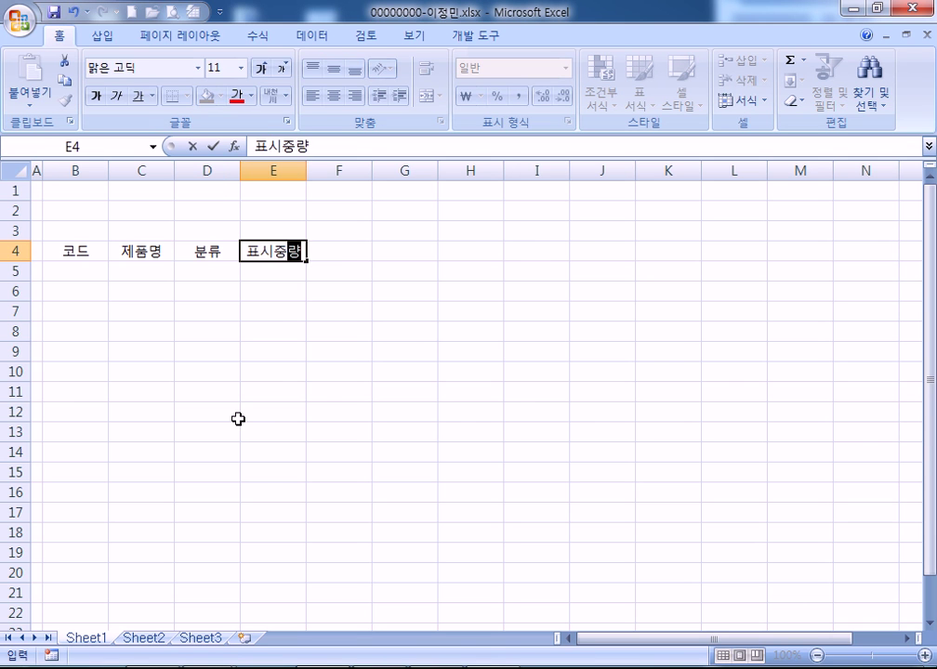
{"action": "key", "text": "alt+Return"}
{"action": "type", "text": "(g)"}
{"action": "key", "text": "Tab"}
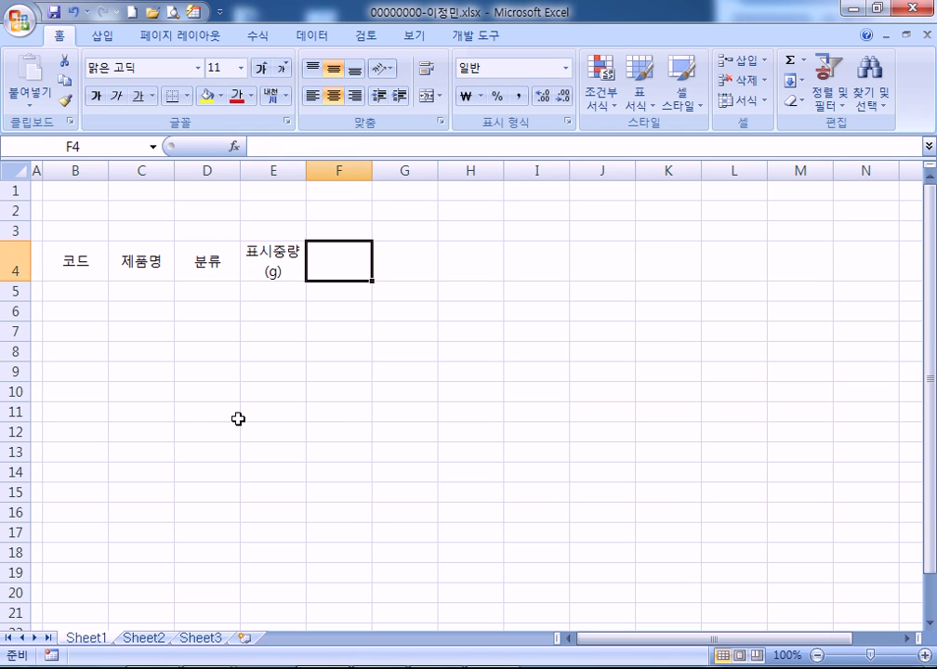
Enter the two-line header 열량 / (kcal) in F4
{"action": "type", "text": "d"}
{"action": "key", "text": "BackSpace"}
{"action": "type", "text": "열량"}
{"action": "key", "text": "Up"}
{"action": "key", "text": "Down"}
{"action": "key", "text": "F2"}
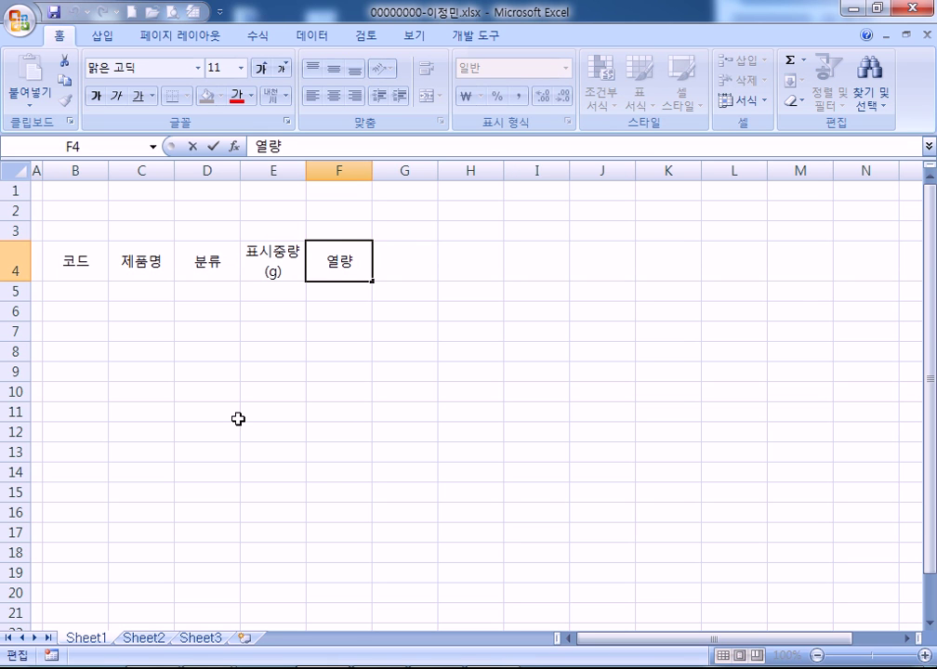
{"action": "key", "text": "alt+Return"}
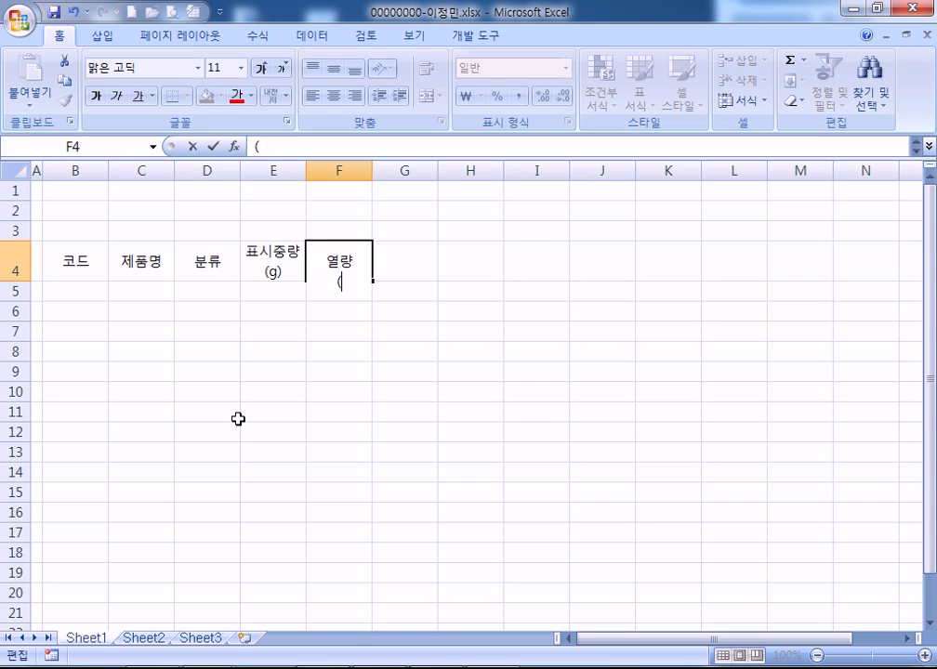
{"action": "type", "text": "(kcal)"}
{"action": "key", "text": "Tab"}
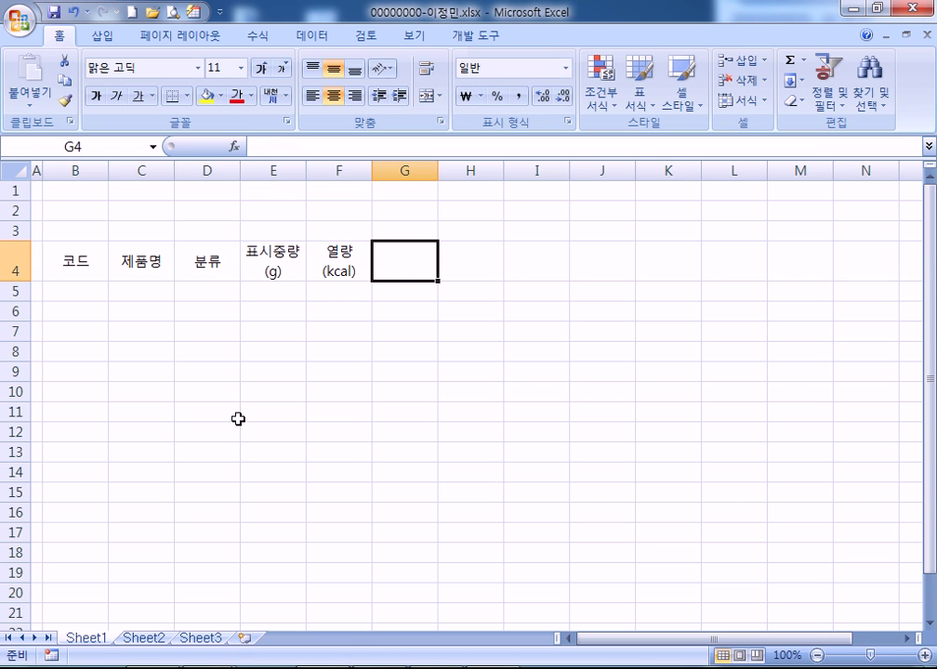
Enter two-line headers 지방 / (g) and 나트륨 / (mg) in G4:H4
{"action": "type", "text": "지방"}
{"action": "key", "text": "alt+Return"}
{"action": "type", "text": "(g)"}
{"action": "key", "text": "Tab"}
{"action": "type", "text": "나트륨ㅁ"}
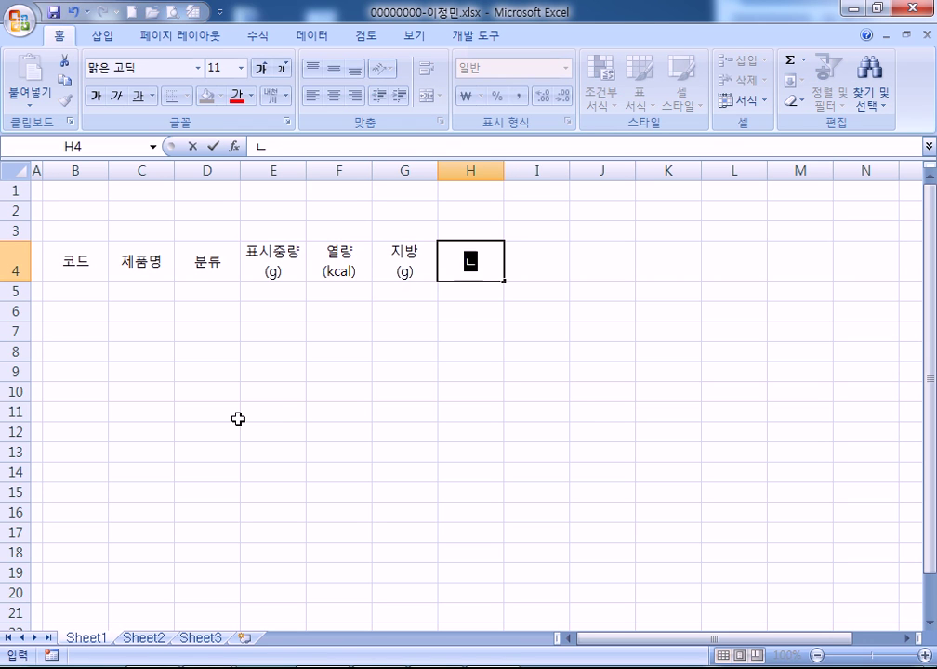
{"action": "key", "text": "BackSpace"}
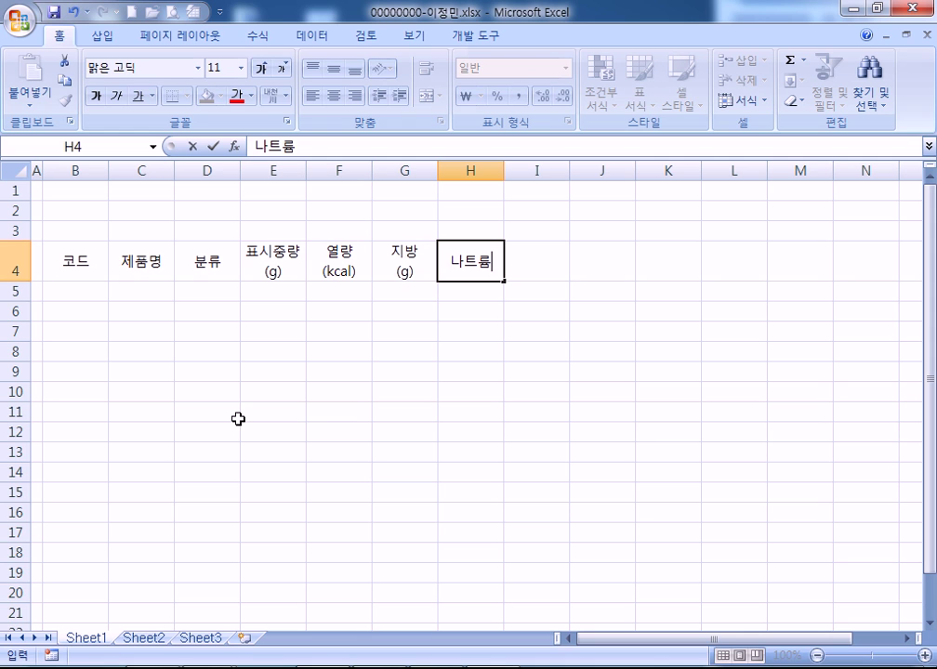
{"action": "key", "text": "alt+Return"}
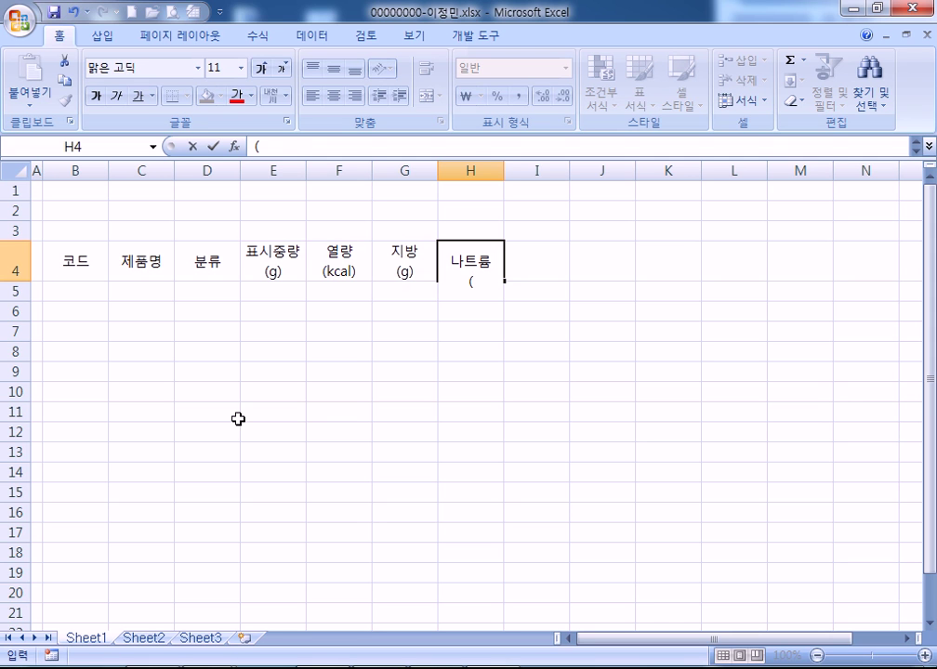
{"action": "type", "text": "(mg)"}
{"action": "key", "text": "Tab"}
Finish the header row with 판매처 and 비고 in I4:J4
{"action": "type", "text": "판매처"}
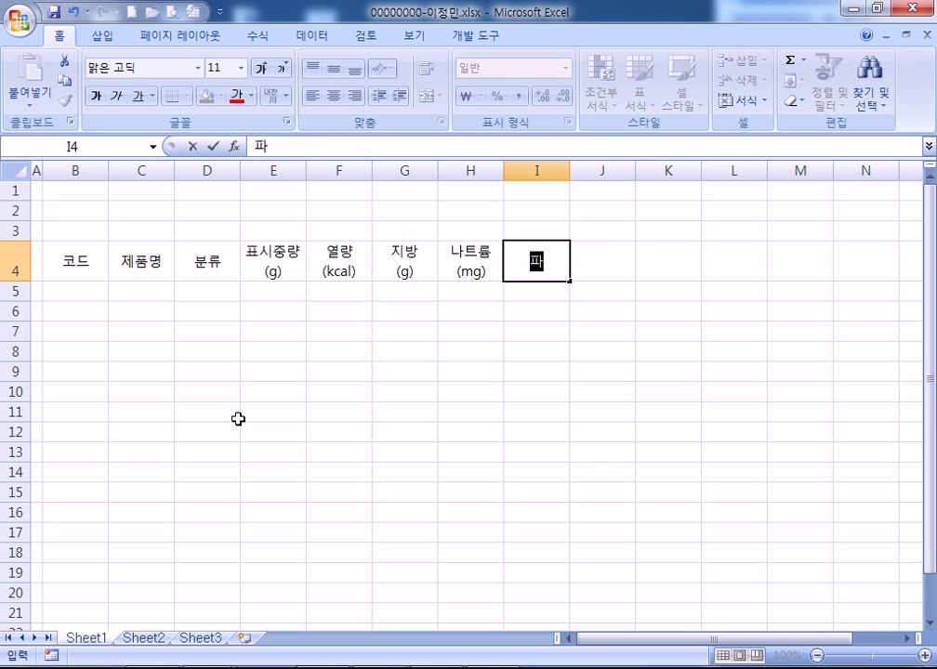
{"action": "key", "text": "Tab"}
{"action": "type", "text": "비고"}
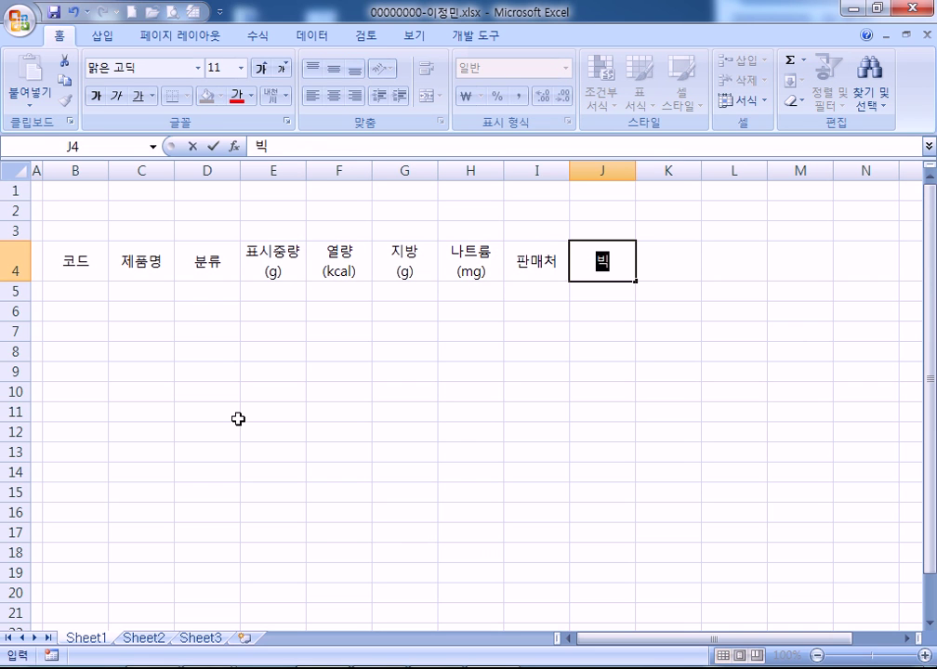
{"action": "key", "text": "Return"}
{"action": "key", "text": "Left"}
{"action": "key", "text": "Left"}
{"action": "key", "text": "Left"}
{"action": "key", "text": "Left"}
Select the data range from B5 and enter codes TU-102, BF-219, TU-220, TU-307
{"action": "key", "text": "shift+Down"}
{"action": "key", "text": "shift+Down"}
{"action": "key", "text": "shift+Down"}
{"action": "key", "text": "shift+Down"}
{"action": "key", "text": "shift+Down"}
{"action": "key", "text": "shift+Down"}
{"action": "key", "text": "shift+Down"}
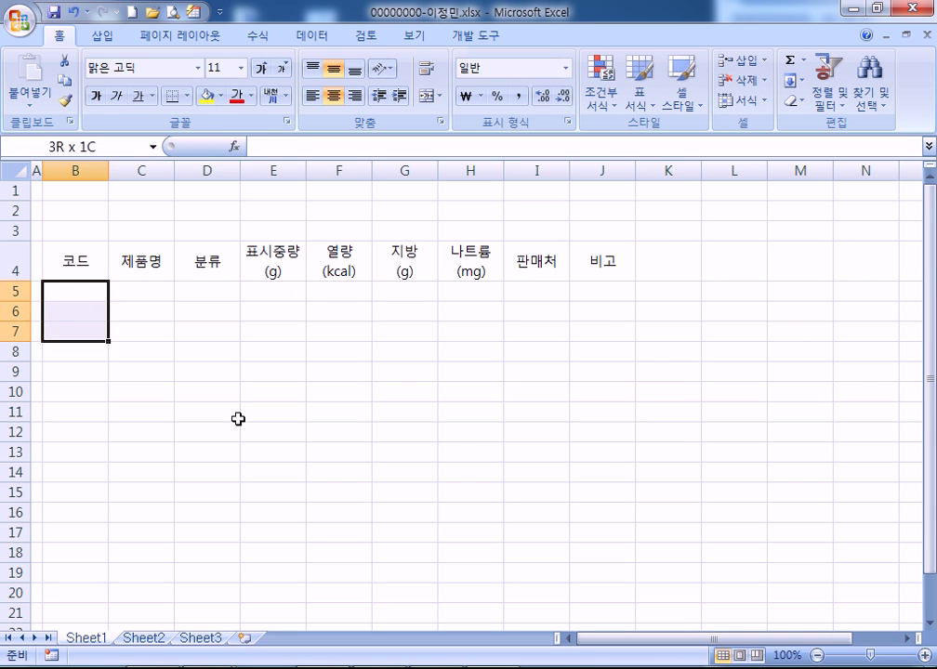
{"action": "key", "text": "shift+Right"}
{"action": "key", "text": "shift+Right"}
{"action": "key", "text": "shift+Right"}
{"action": "key", "text": "shift+Right"}
{"action": "key", "text": "shift+Right"}
{"action": "key", "text": "shift+Right"}
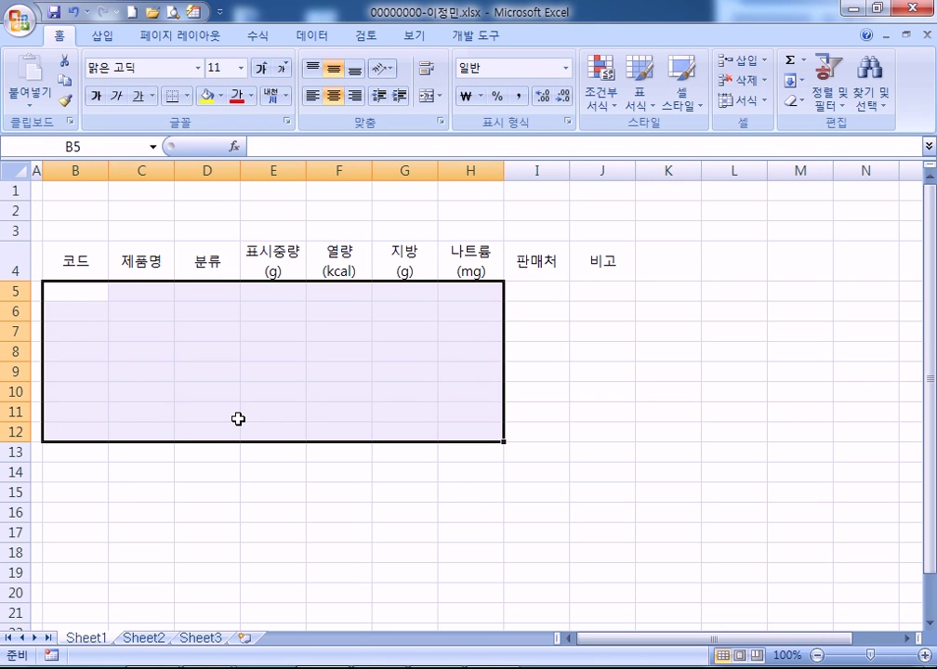
{"action": "type", "text": "TU-102"}
{"action": "key", "text": "Return"}
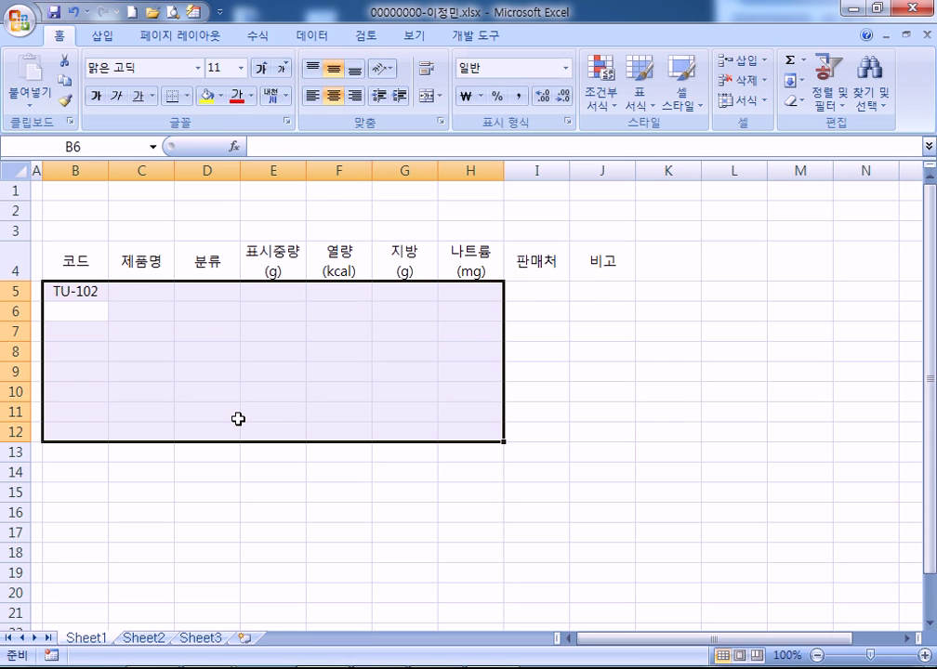
{"action": "type", "text": "BF-"}
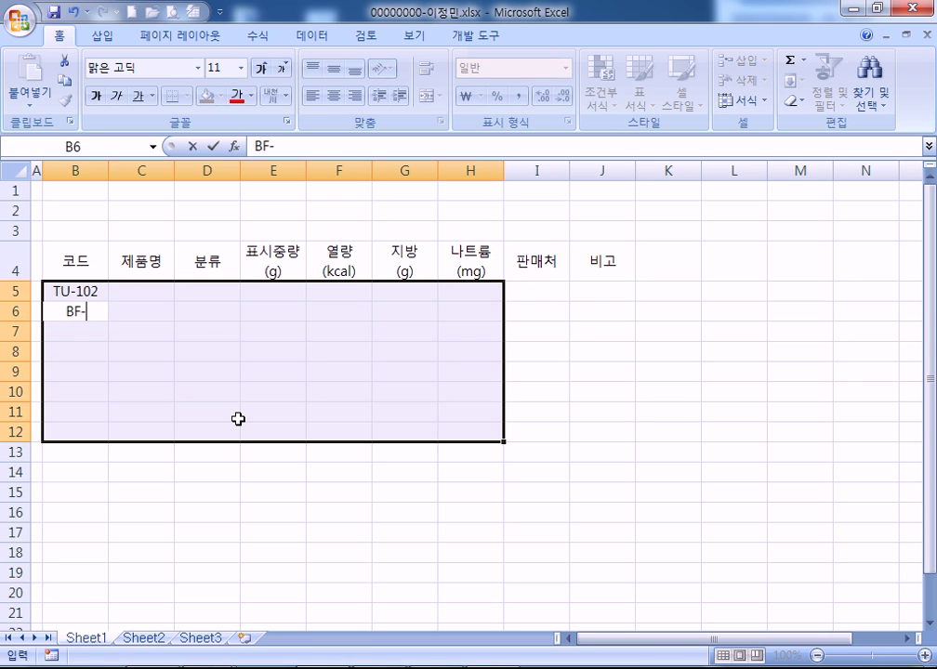
{"action": "type", "text": "219"}
{"action": "key", "text": "Return"}
{"action": "type", "text": "T"}
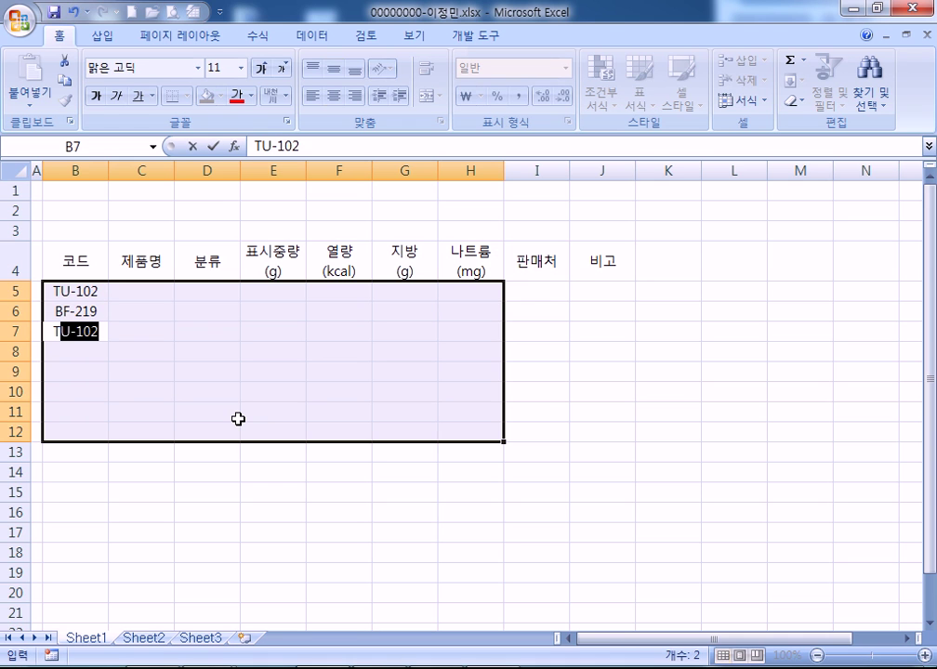
{"action": "type", "text": "U-220"}
{"action": "key", "text": "Return"}
{"action": "type", "text": "TU-307"}
{"action": "key", "text": "Return"}
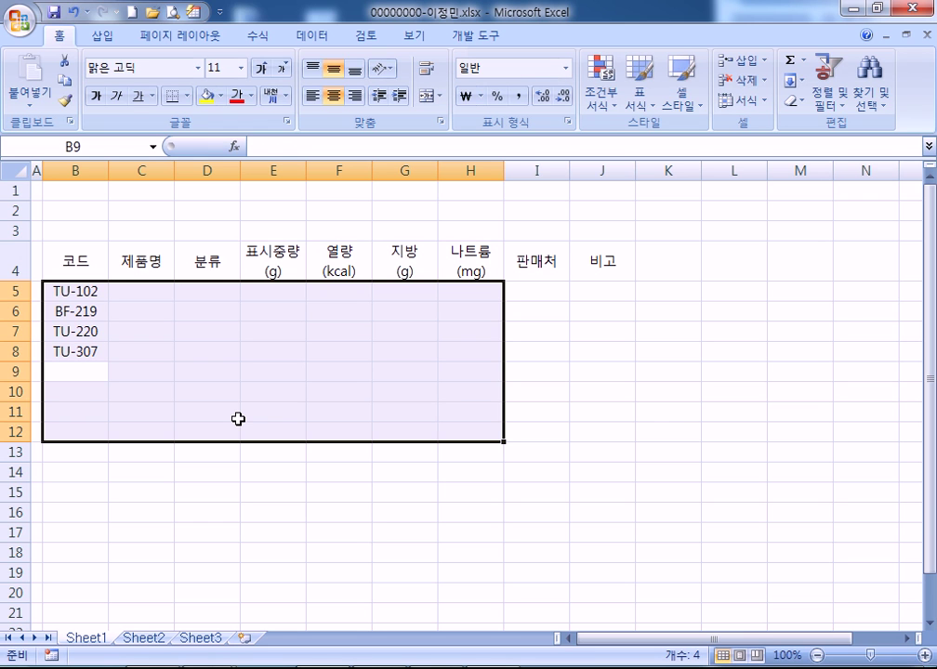
Enter the remaining codes BF-314, BB-413, BB-106 and BF-415 in B9:B12
{"action": "type", "text": "BF-314"}
{"action": "key", "text": "Return"}
{"action": "type", "text": "BB"}
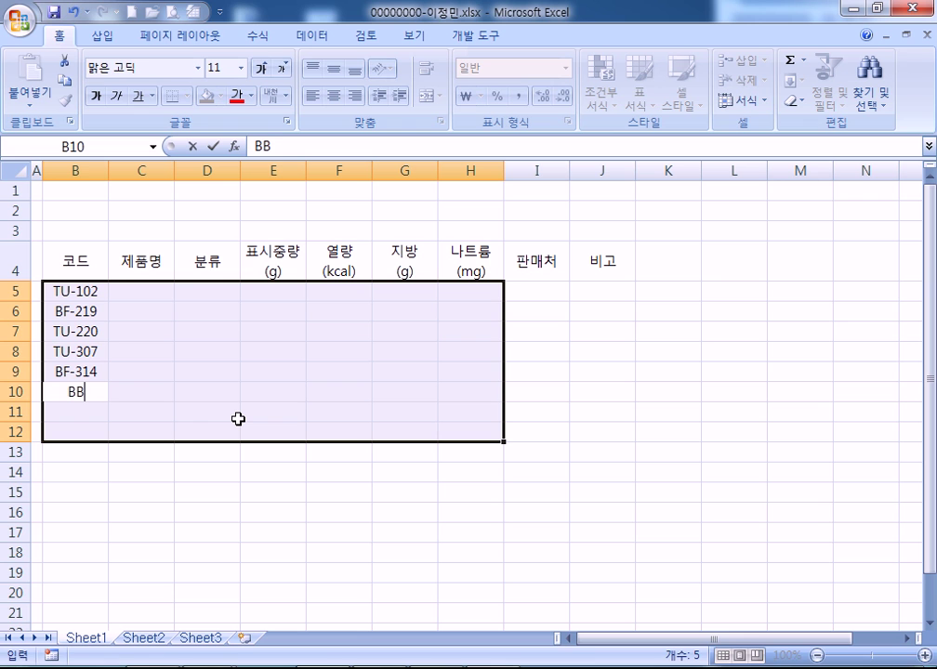
{"action": "type", "text": "-413"}
{"action": "key", "text": "Return"}
{"action": "type", "text": "BB-"}
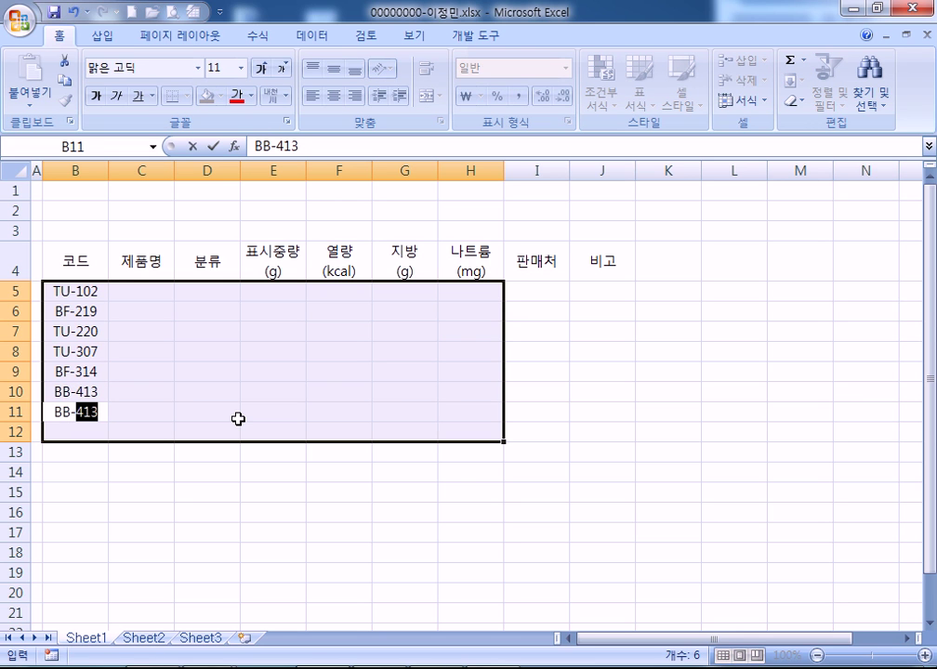
{"action": "type", "text": "106"}
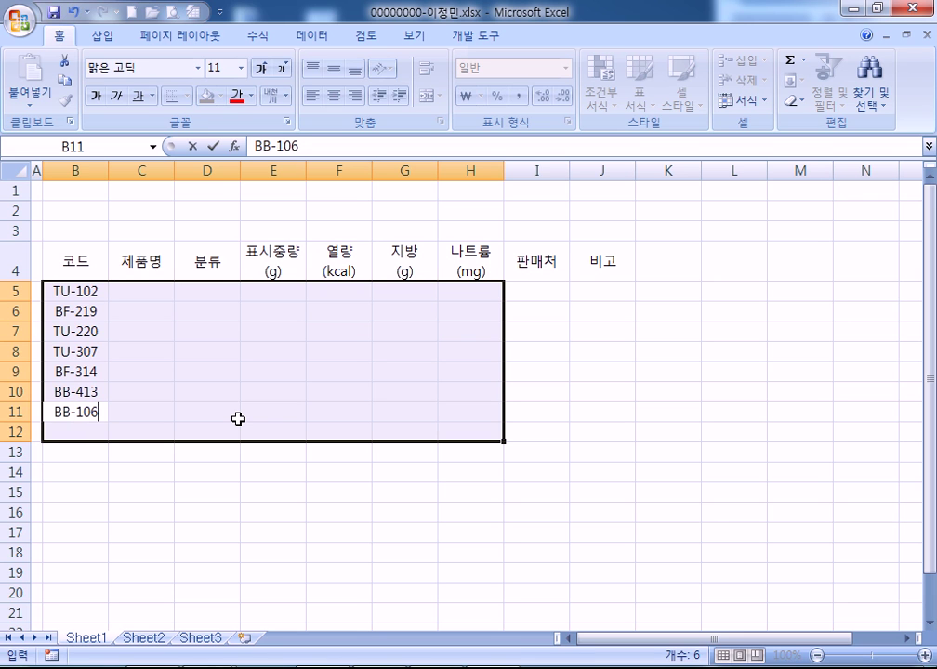
{"action": "key", "text": "Return"}
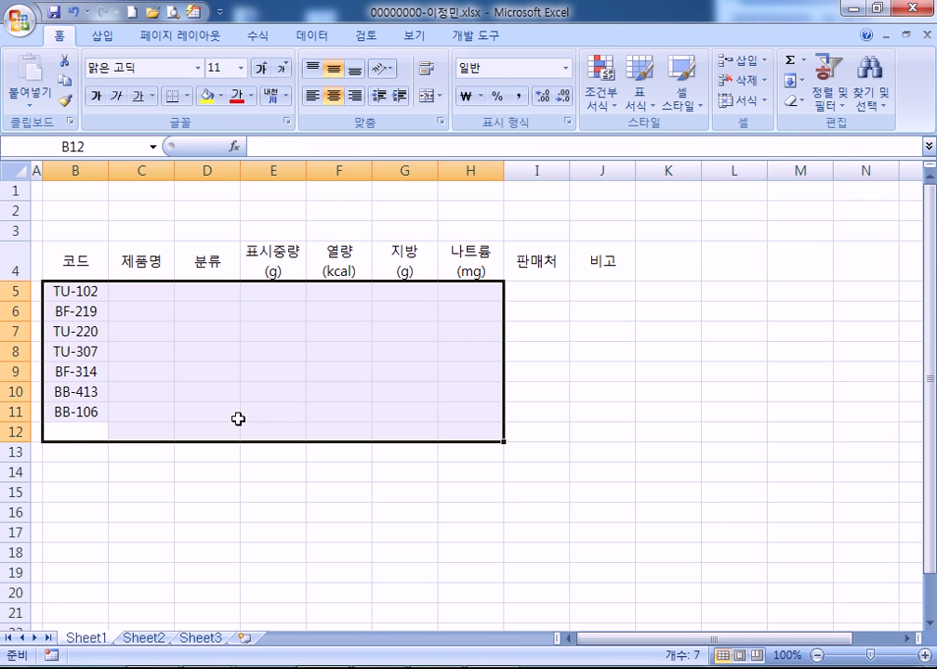
{"action": "type", "text": "BF-415"}
{"action": "key", "text": "Return"}
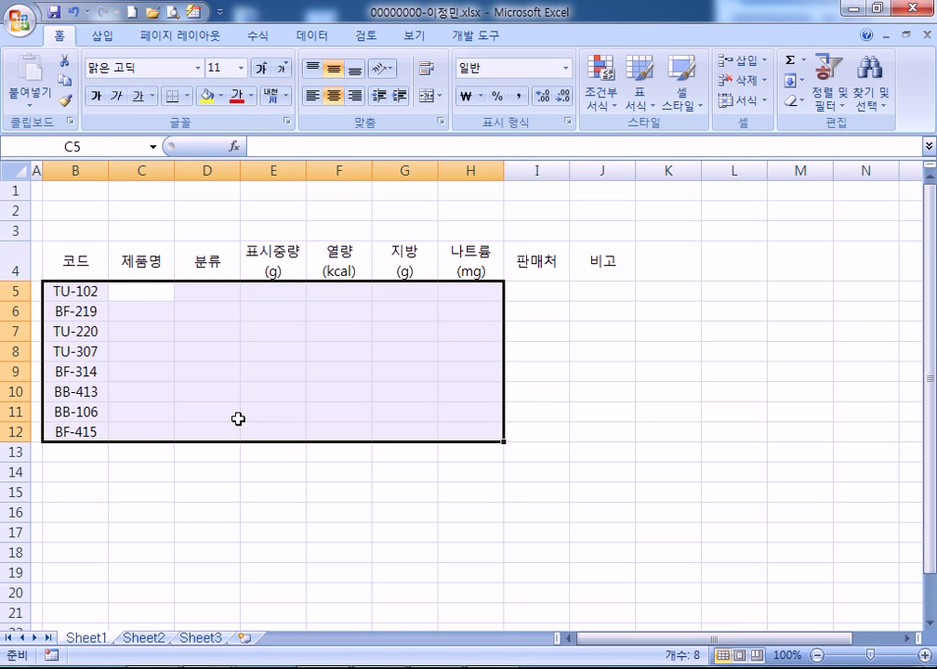
Enter product names 참치골드, 순창고추장, 참치마요네즈, 듬뿍참치, 듬뿍고추장 in C5:C9
{"action": "type", "text": "참치골드"}
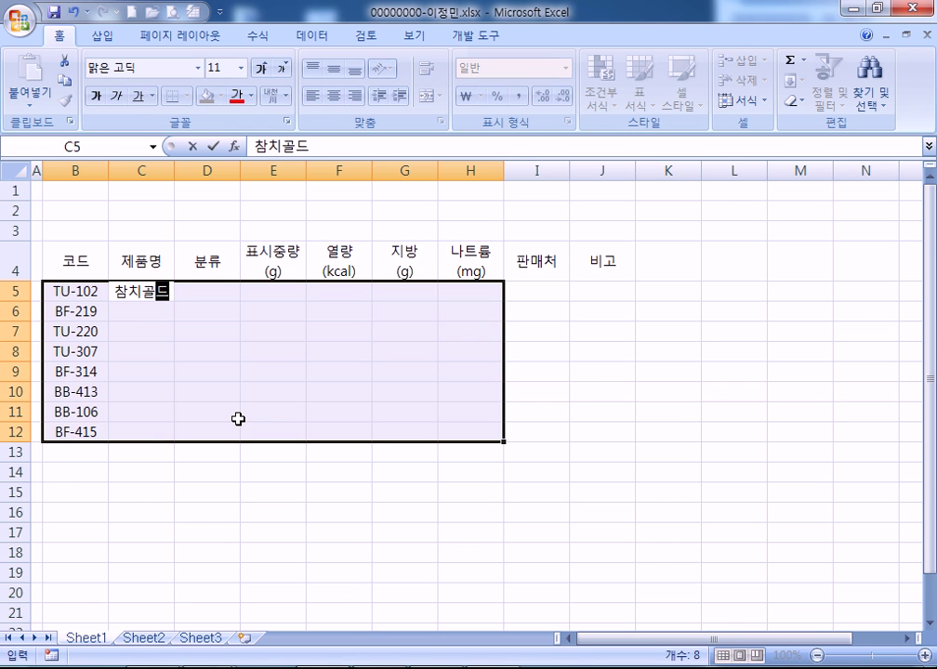
{"action": "key", "text": "Return"}
{"action": "type", "text": "순"}
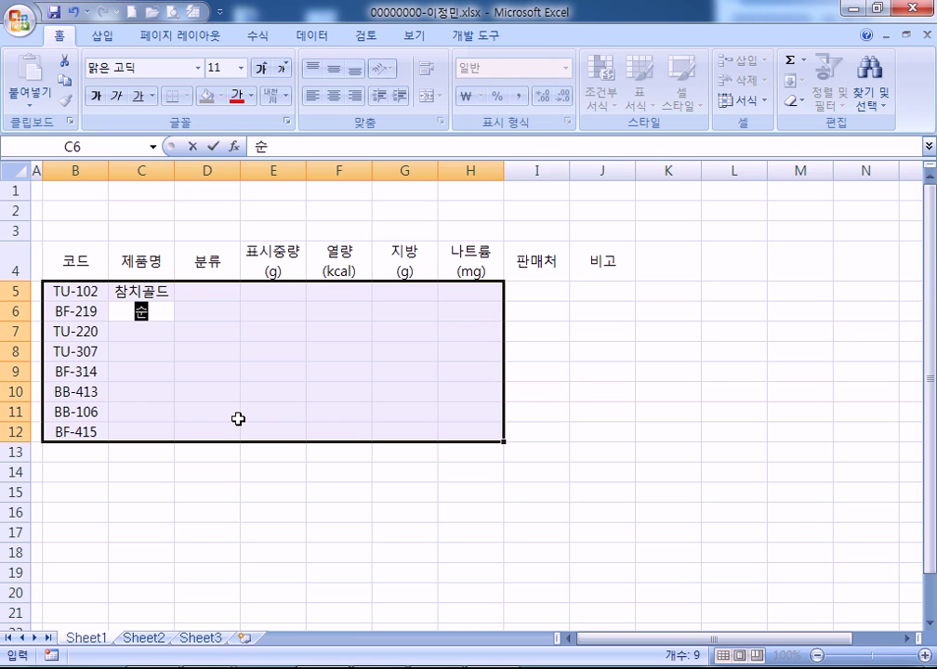
{"action": "type", "text": "창고추자ㅇ"}
{"action": "key", "text": "Return"}
{"action": "type", "text": "참침"}
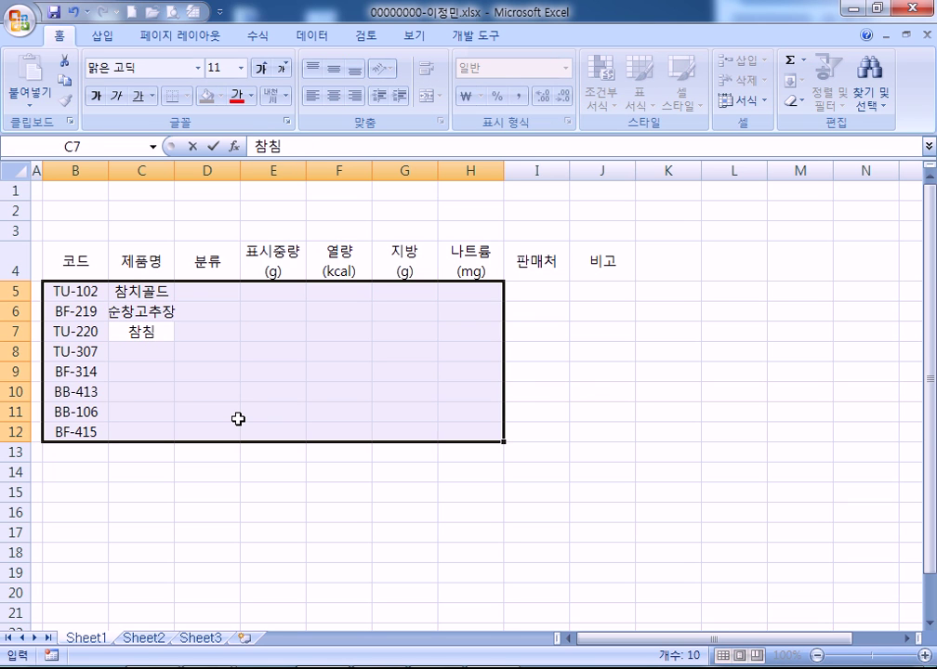
{"action": "type", "text": "ㅏ요네즈"}
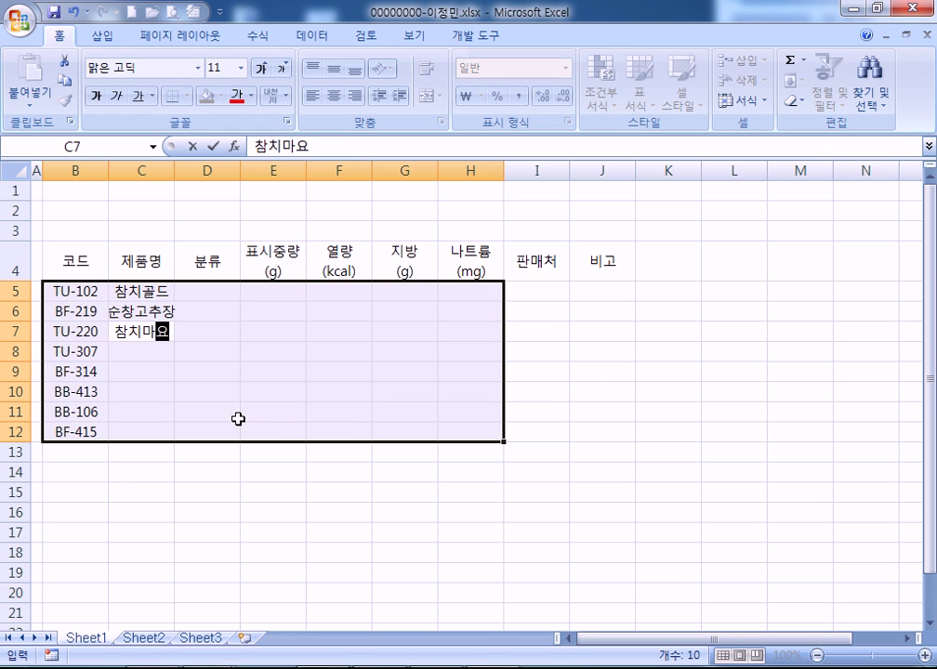
{"action": "key", "text": "Return"}
{"action": "type", "text": "듬뿍"}
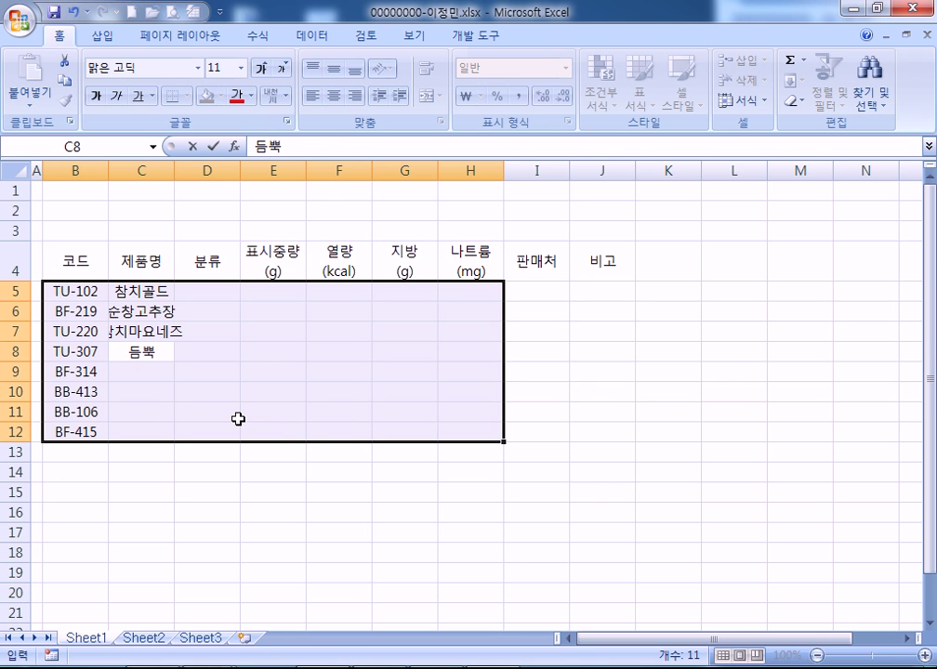
{"action": "type", "text": "참치"}
{"action": "key", "text": "Return"}
{"action": "type", "text": "드ㅁ뿍"}
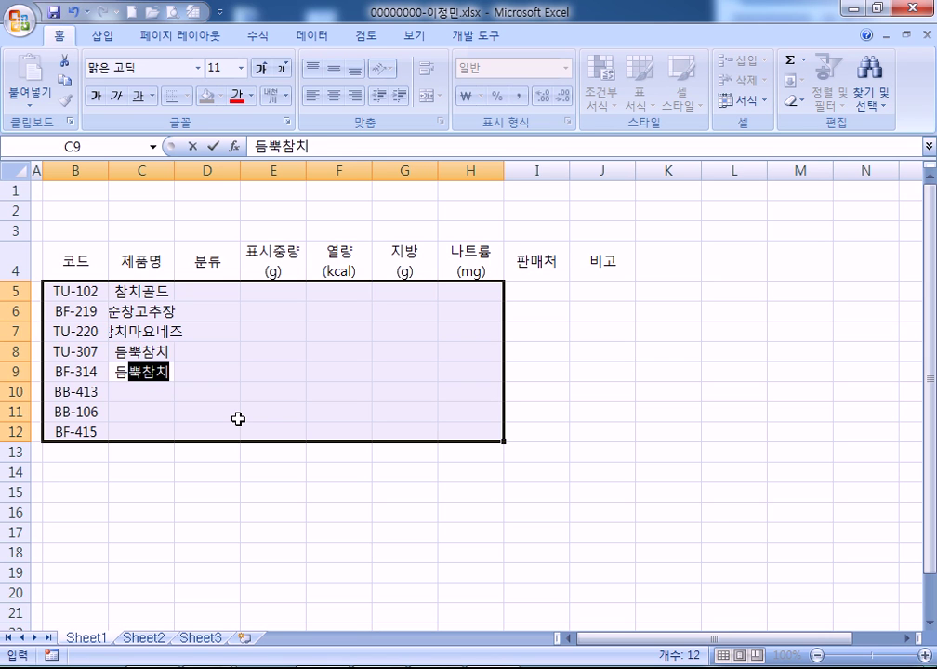
{"action": "type", "text": "고추장"}
{"action": "key", "text": "Return"}
Enter product names 돌솥전주비빔, 전주비빔 and 소고기고추장 in C10:C12
{"action": "type", "text": "ㄷㅗㄹ솥전부"}
{"action": "key", "text": "BackSpace"}
{"action": "key", "text": "BackSpace"}
{"action": "type", "text": "주비미"}
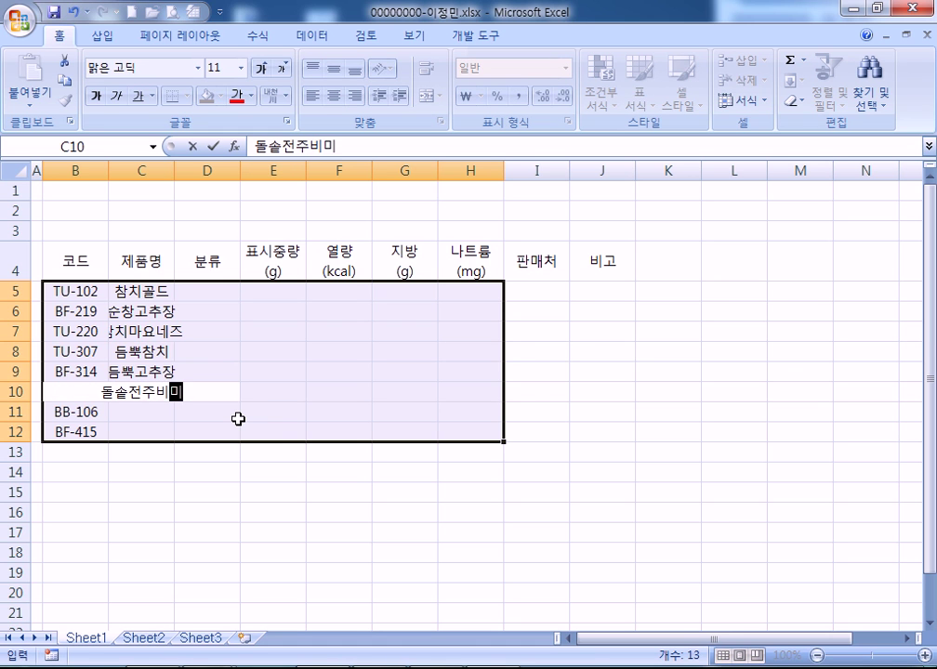
{"action": "key", "text": "BackSpace"}
{"action": "key", "text": "BackSpace"}
{"action": "type", "text": "빔"}
{"action": "key", "text": "Return"}
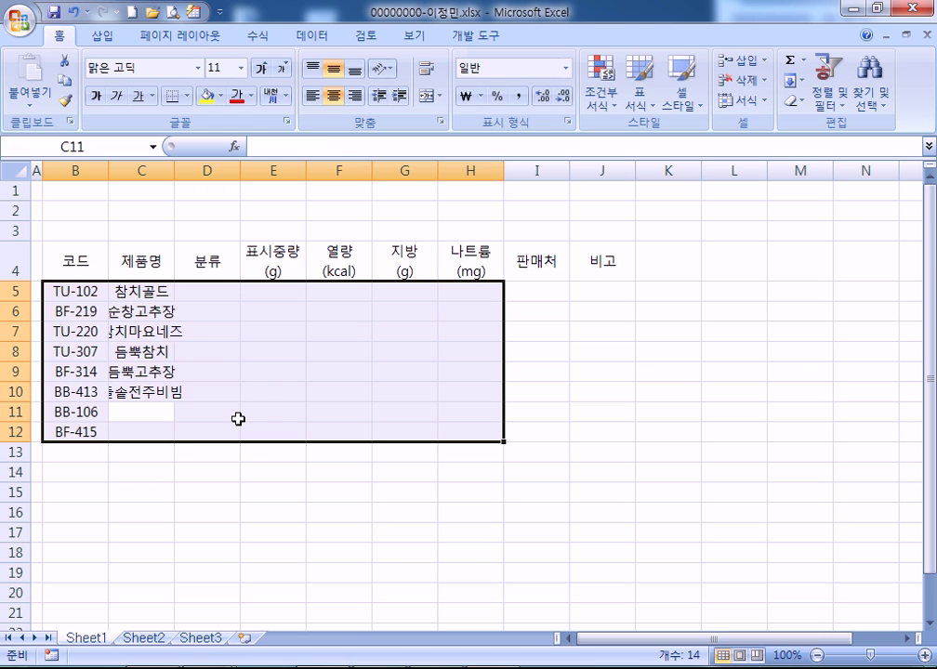
{"action": "type", "text": "전주빕"}
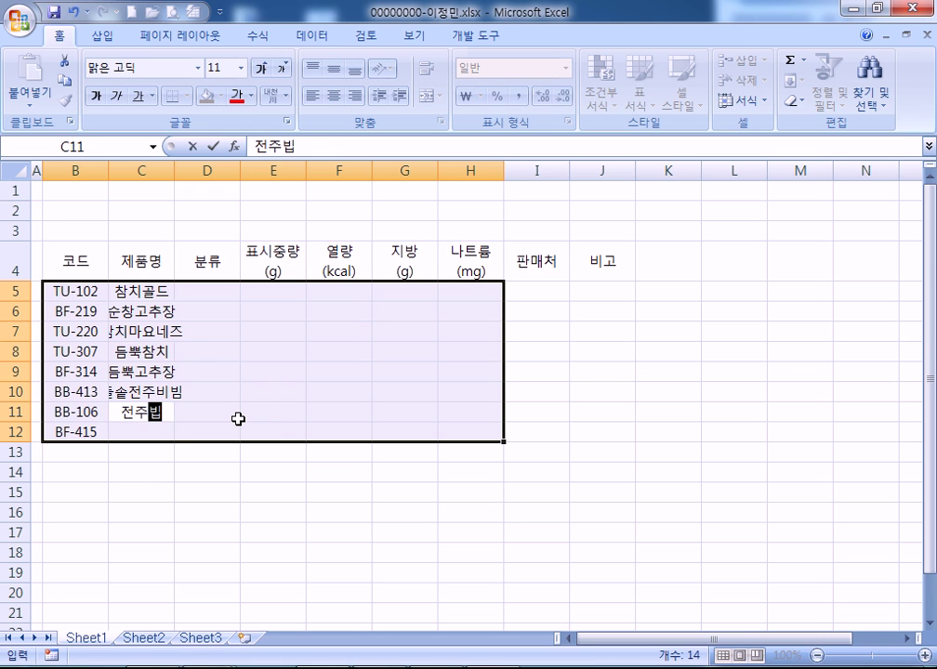
{"action": "type", "text": "빔"}
{"action": "key", "text": "Return"}
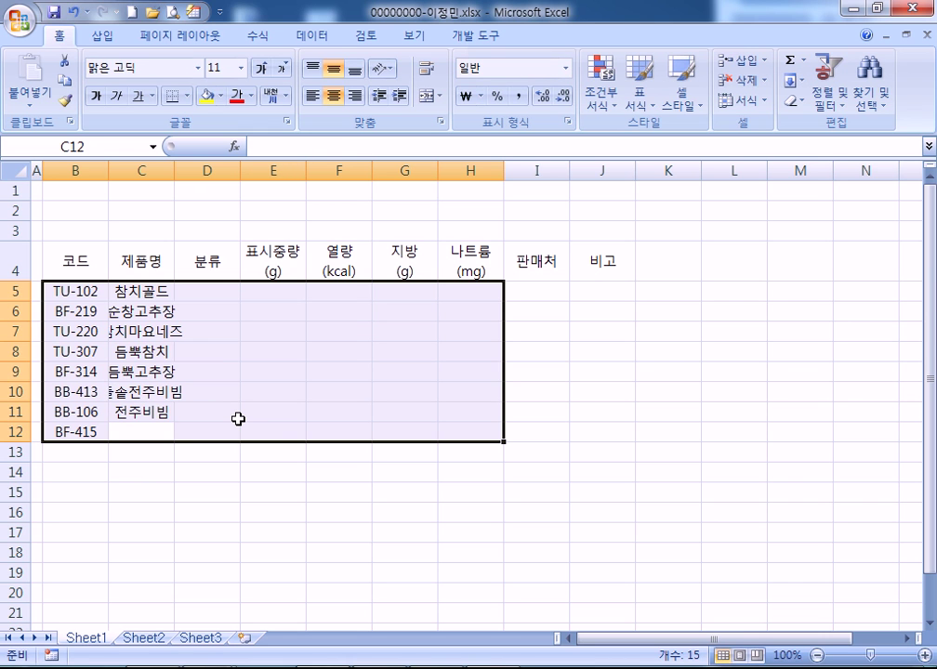
{"action": "type", "text": "소고기고춫"}
{"action": "type", "text": "장"}
{"action": "key", "text": "Return"}
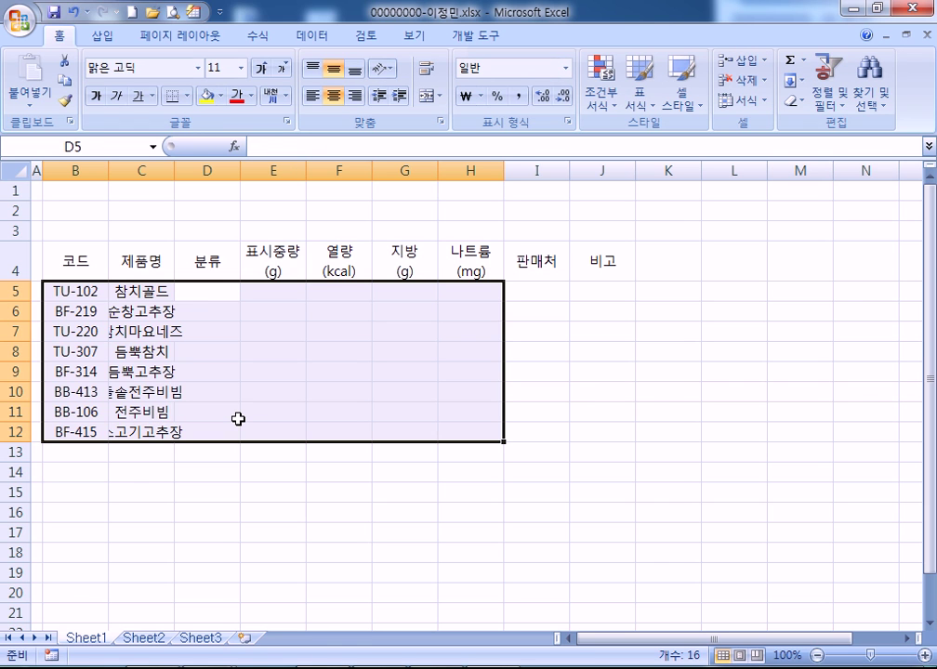
Enter categories in D5:D12: 참치, 소고기, 참치, 참치, 소고기, 비빔, 비빔, 소고기
{"action": "type", "text": "차미"}
{"action": "key", "text": "Return"}
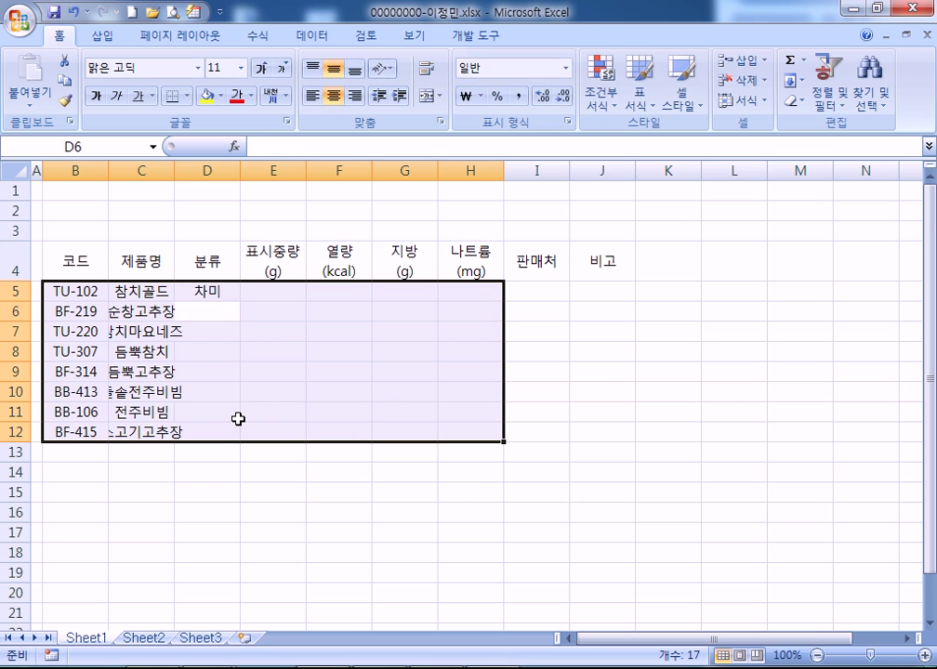
{"action": "key", "text": "shift+Return"}
{"action": "type", "text": "참치"}
{"action": "key", "text": "Return"}
{"action": "type", "text": "소고기"}
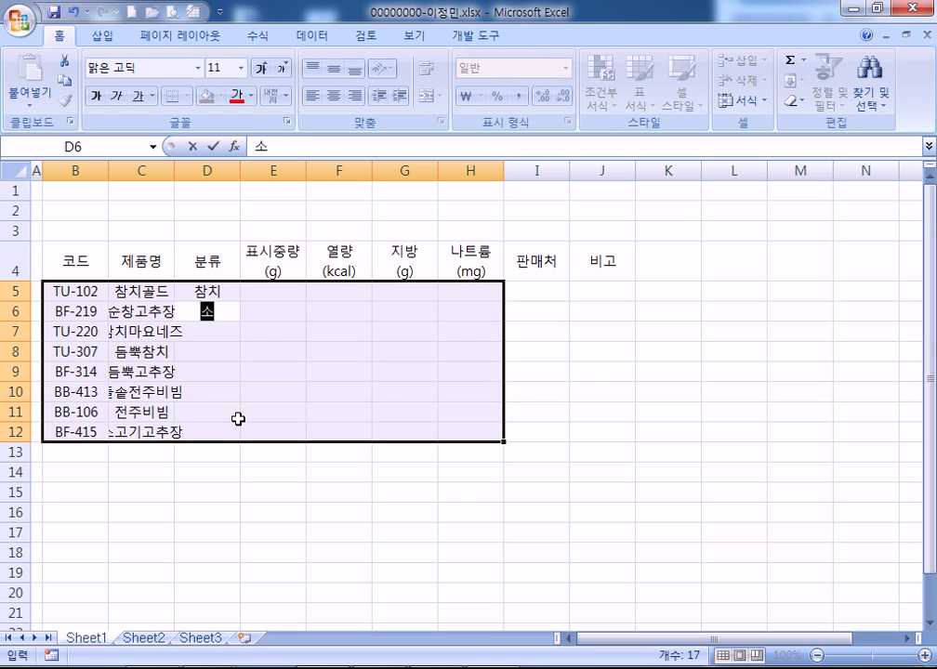
{"action": "key", "text": "Return"}
{"action": "type", "text": "참치"}
{"action": "key", "text": "Return"}
{"action": "type", "text": "참치"}
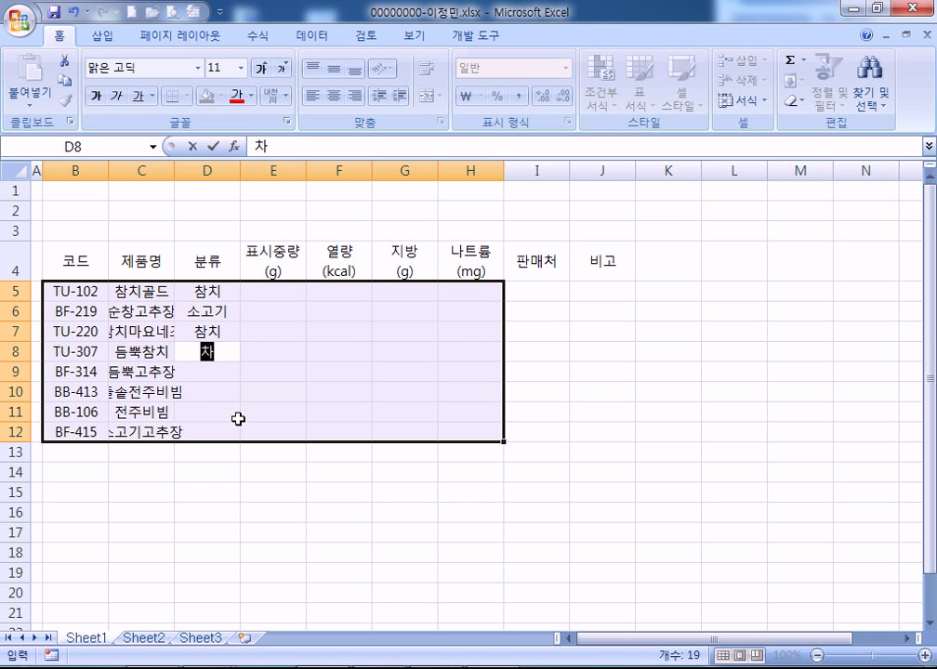
{"action": "key", "text": "Return"}
{"action": "type", "text": "소고기"}
{"action": "key", "text": "Return"}
{"action": "type", "text": "비미"}
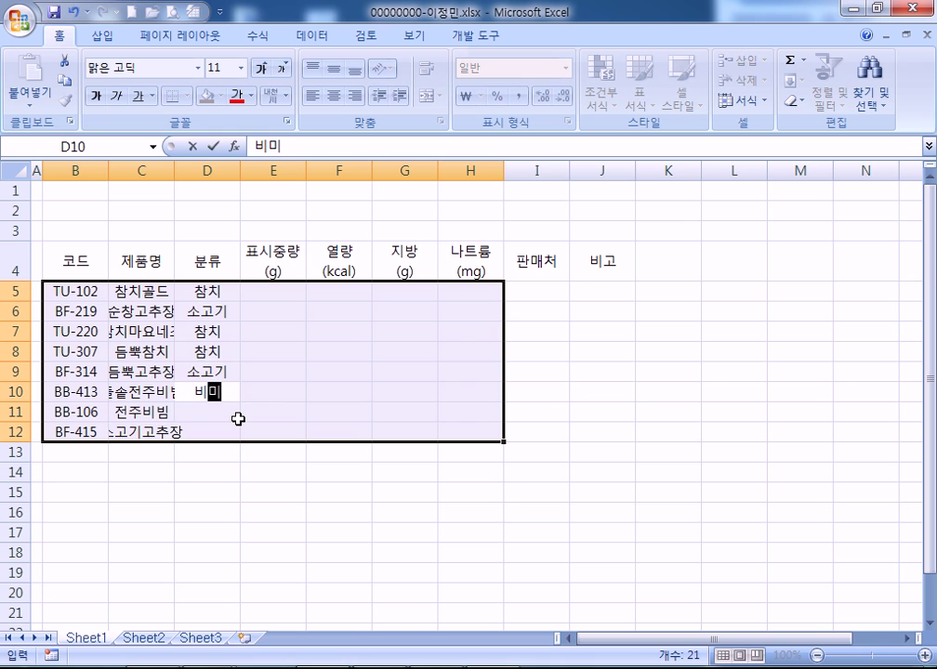
{"action": "key", "text": "BackSpace"}
{"action": "type", "text": "빔"}
{"action": "key", "text": "Return"}
{"action": "type", "text": "ㅂ비빔"}
{"action": "key", "text": "Return"}
{"action": "type", "text": "소고기"}
{"action": "key", "text": "Return"}
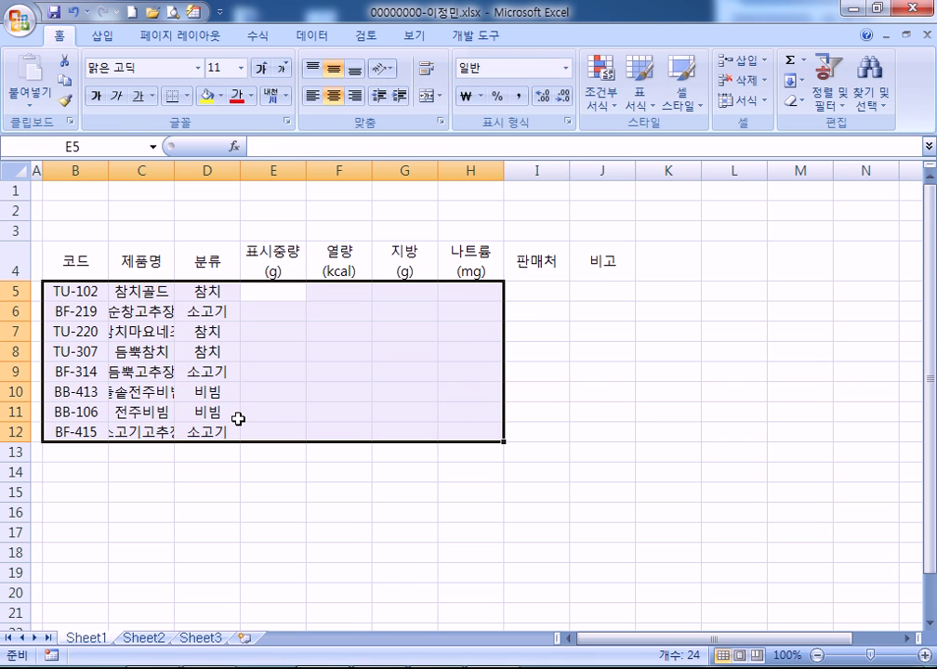
Enter weights in E5:E12: 110, 105, 110, 110, 110, 105, 110, 110
{"action": "type", "text": "110"}
{"action": "key", "text": "Return"}
{"action": "type", "text": "105"}
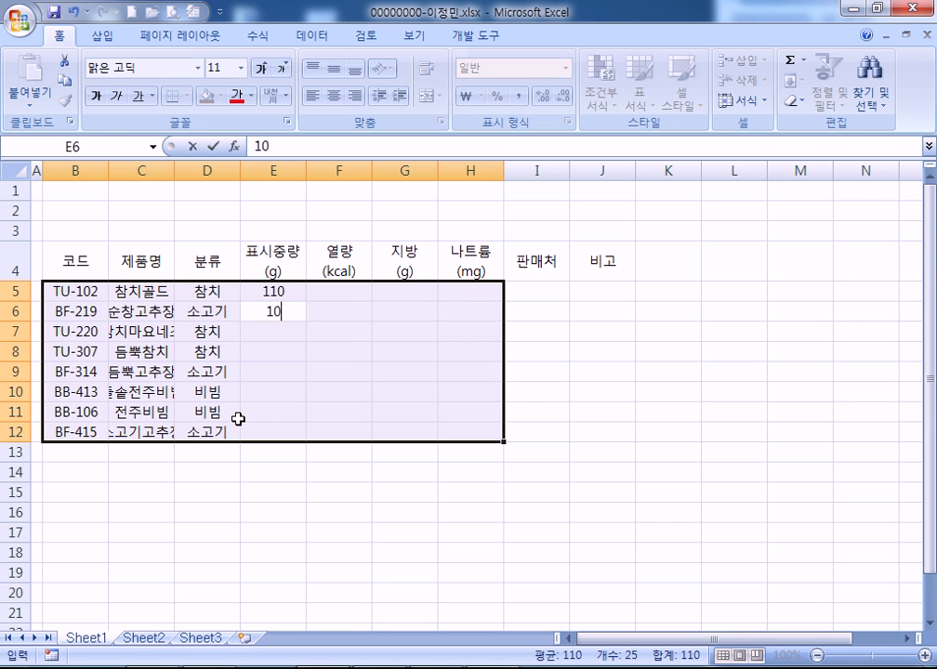
{"action": "key", "text": "Return"}
{"action": "type", "text": "110"}
{"action": "key", "text": "Return"}
{"action": "type", "text": "110"}
{"action": "key", "text": "Return"}
{"action": "type", "text": "110"}
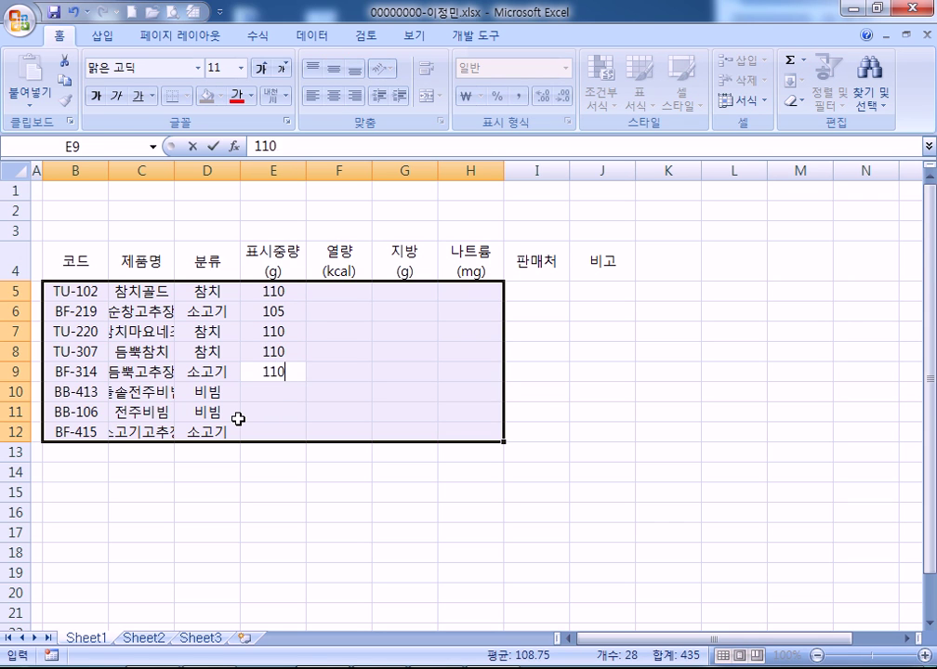
{"action": "key", "text": "Return"}
{"action": "type", "text": "105"}
{"action": "key", "text": "Return"}
{"action": "type", "text": "110"}
{"action": "key", "text": "Return"}
{"action": "type", "text": "110"}
{"action": "key", "text": "Return"}
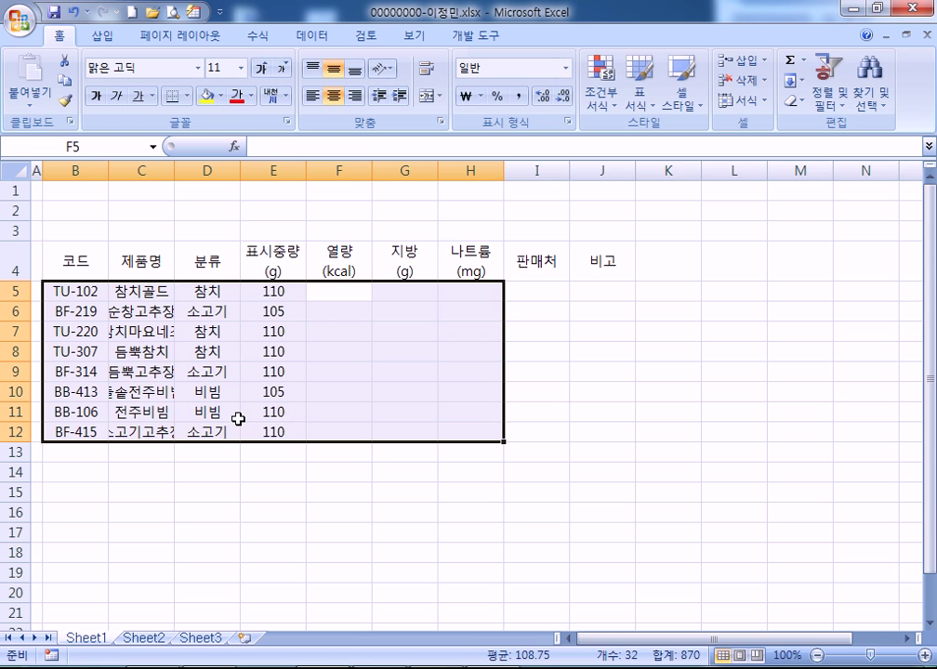
Enter calories in F5:F12: 193, 192, 195, 204, 192, 171, 175, 178
{"action": "type", "text": "193"}
{"action": "key", "text": "Return"}
{"action": "type", "text": "192"}
{"action": "key", "text": "Return"}
{"action": "type", "text": "195"}
{"action": "key", "text": "Return"}
{"action": "type", "text": "204"}
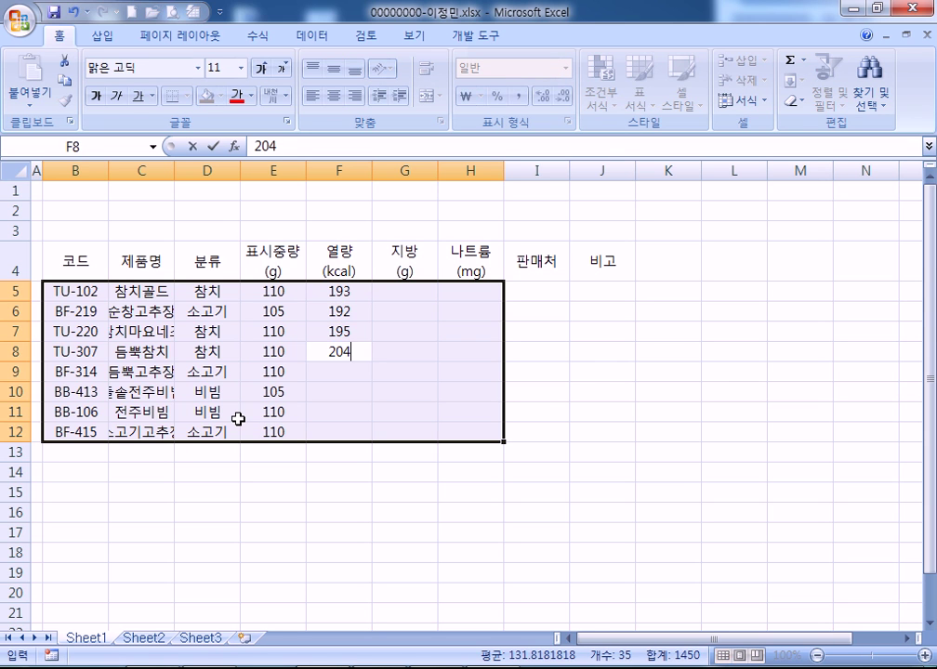
{"action": "key", "text": "Return"}
{"action": "type", "text": "192"}
{"action": "key", "text": "Return"}
{"action": "type", "text": "171"}
{"action": "key", "text": "Return"}
{"action": "type", "text": "17"}
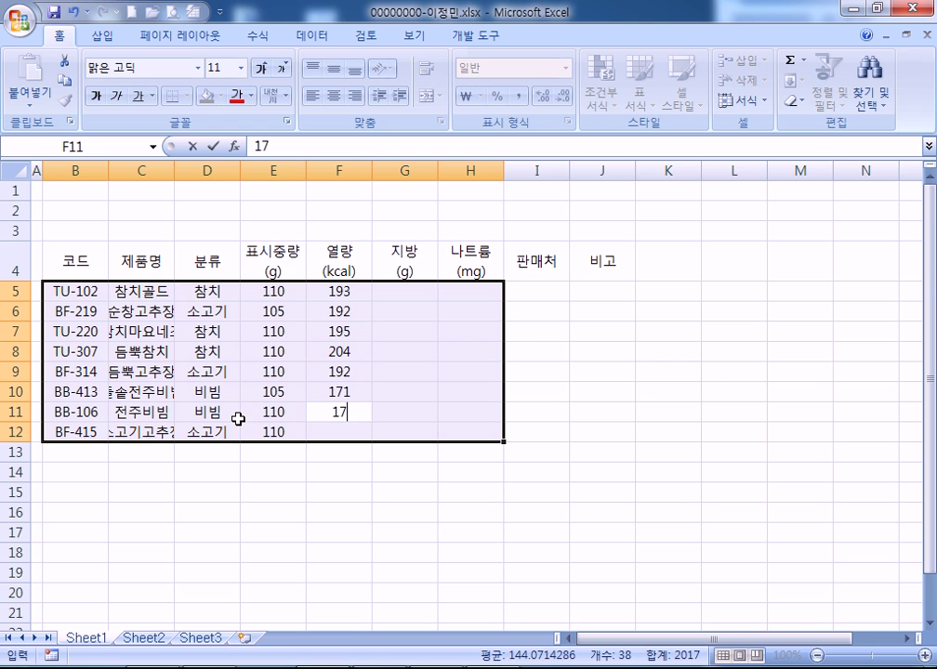
{"action": "type", "text": "5"}
{"action": "key", "text": "Return"}
{"action": "type", "text": "178"}
{"action": "key", "text": "Return"}
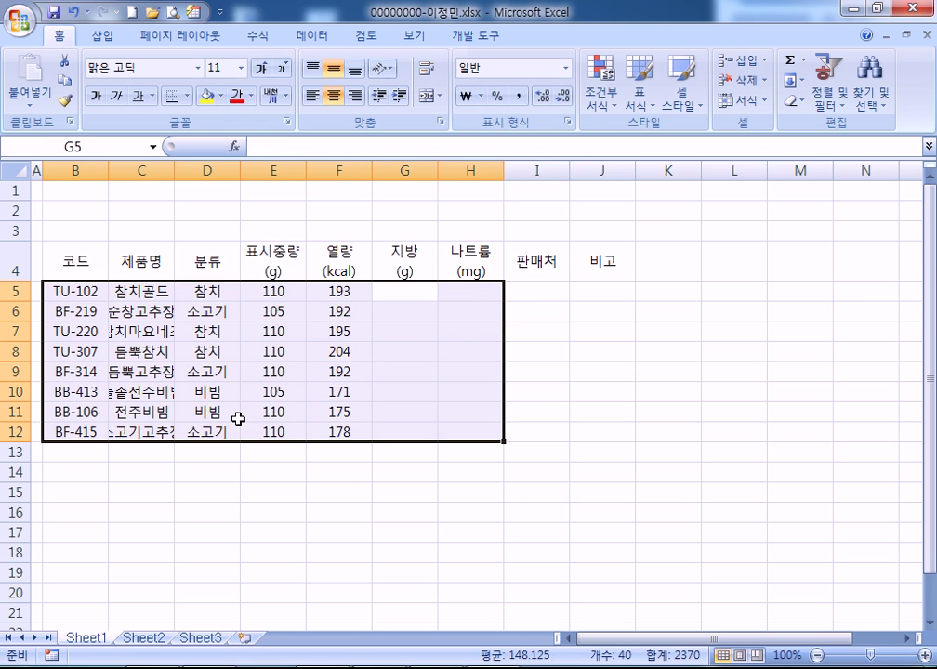
Enter fat values in G5:G12: 4.7, 3.3, 5, 6.3, 2.9, 2.3, 2.4, 2.2
{"action": "type", "text": "4.7"}
{"action": "key", "text": "Return"}
{"action": "type", "text": "3.3"}
{"action": "key", "text": "Return"}
{"action": "type", "text": "50"}
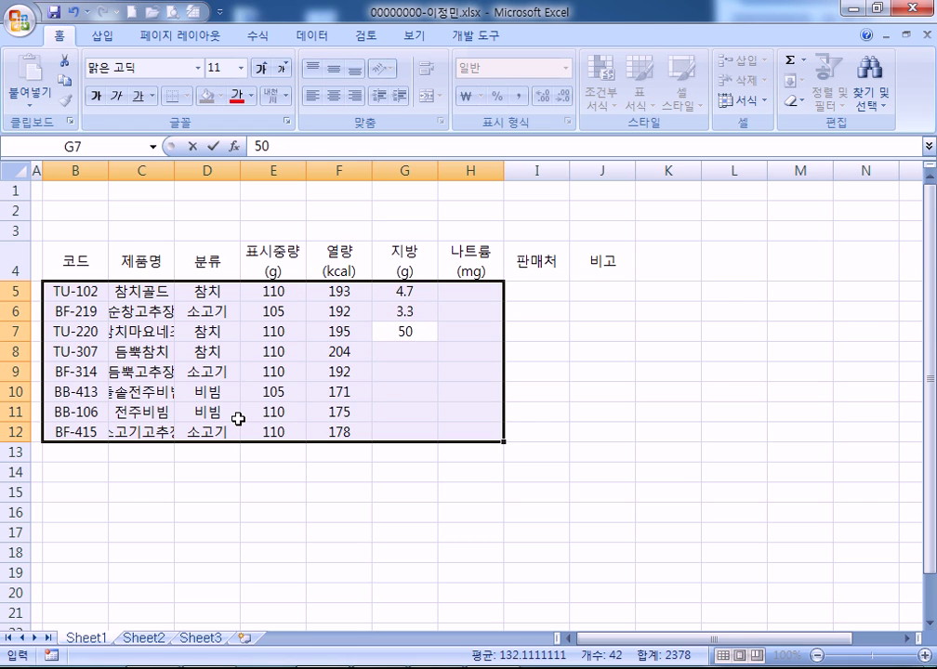
{"action": "key", "text": "Return"}
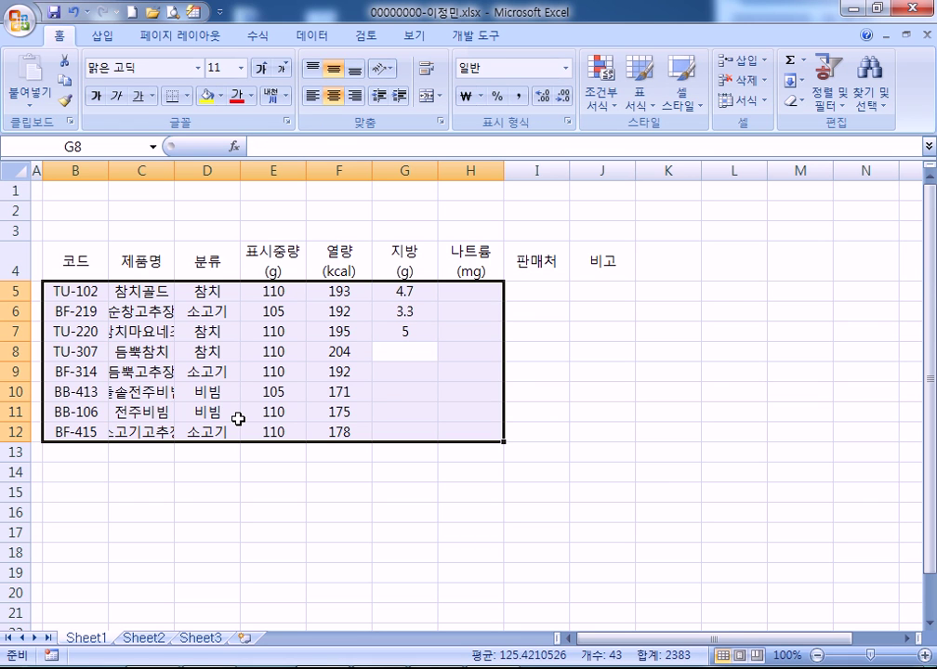
{"action": "type", "text": "6"}
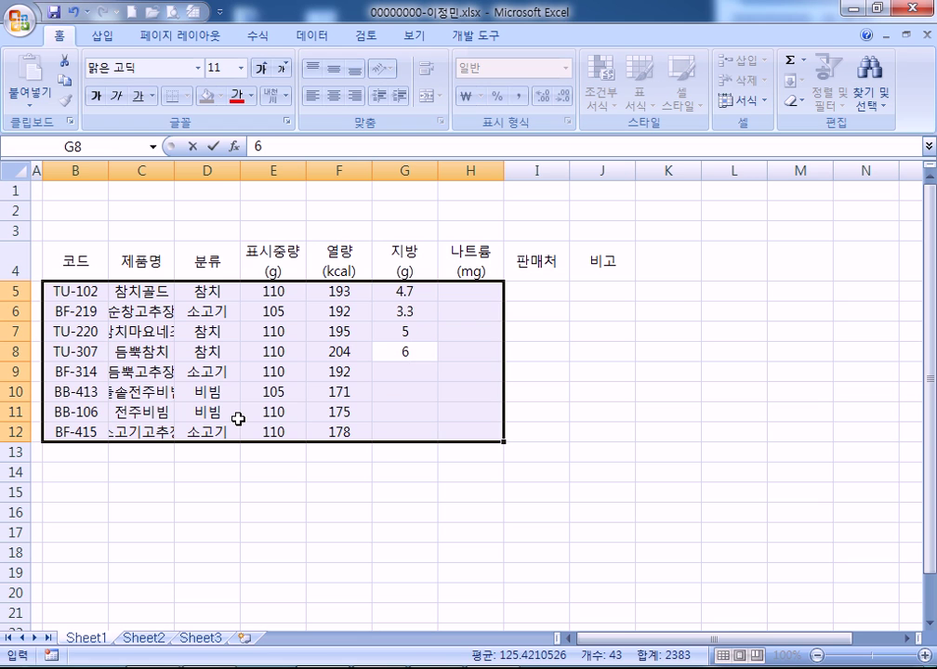
{"action": "type", "text": ".3"}
{"action": "key", "text": "Return"}
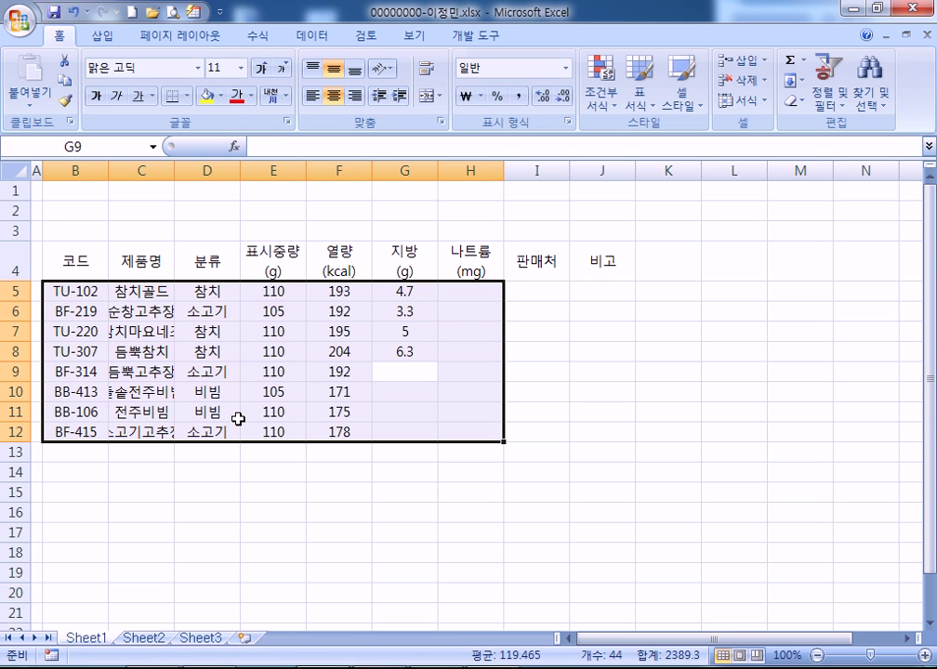
{"action": "type", "text": "2.9"}
{"action": "key", "text": "Return"}
{"action": "type", "text": "2"}
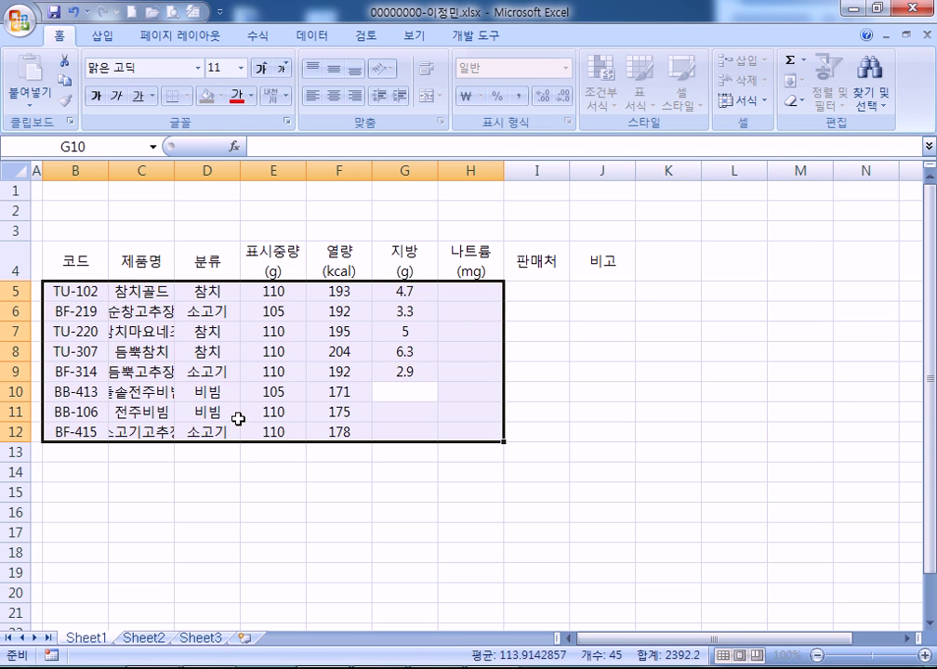
{"action": "type", "text": ".3"}
{"action": "key", "text": "Return"}
{"action": "type", "text": "2.4"}
{"action": "key", "text": "Return"}
{"action": "type", "text": "2.2"}
{"action": "key", "text": "Return"}
Enter sodium values in H5:H12: 321, 459, 328, 268, 377, 328, 511, 282
{"action": "type", "text": "321"}
{"action": "key", "text": "Return"}
{"action": "type", "text": "459"}
{"action": "key", "text": "Return"}
{"action": "type", "text": "328"}
{"action": "key", "text": "Return"}
{"action": "type", "text": "26"}
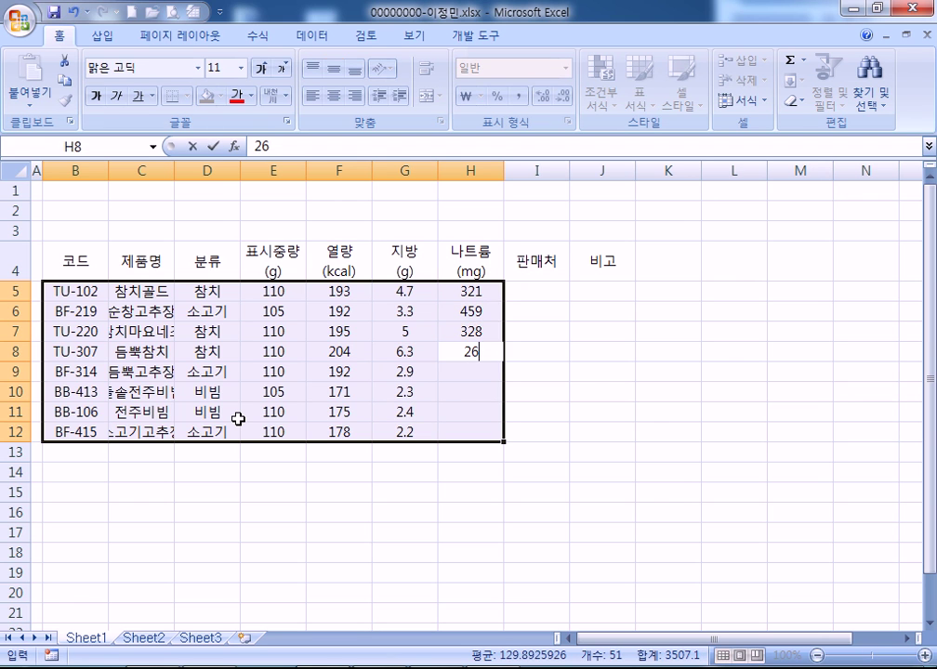
{"action": "type", "text": "8"}
{"action": "key", "text": "Return"}
{"action": "type", "text": "377"}
{"action": "key", "text": "Return"}
{"action": "type", "text": "328"}
{"action": "key", "text": "Return"}
{"action": "type", "text": "511"}
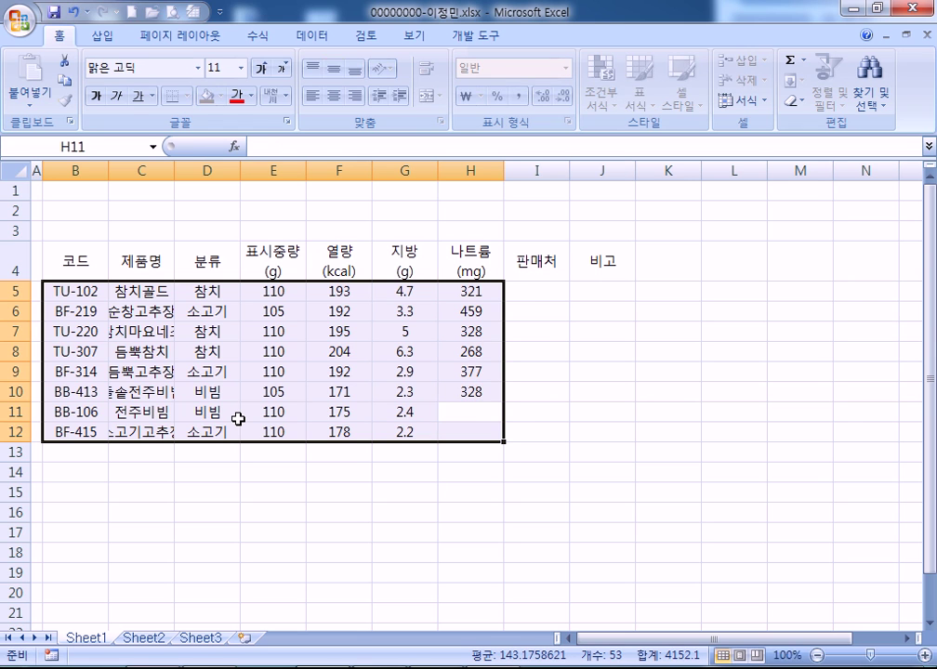
{"action": "key", "text": "Return"}
{"action": "type", "text": "282"}
{"action": "key", "text": "Return"}
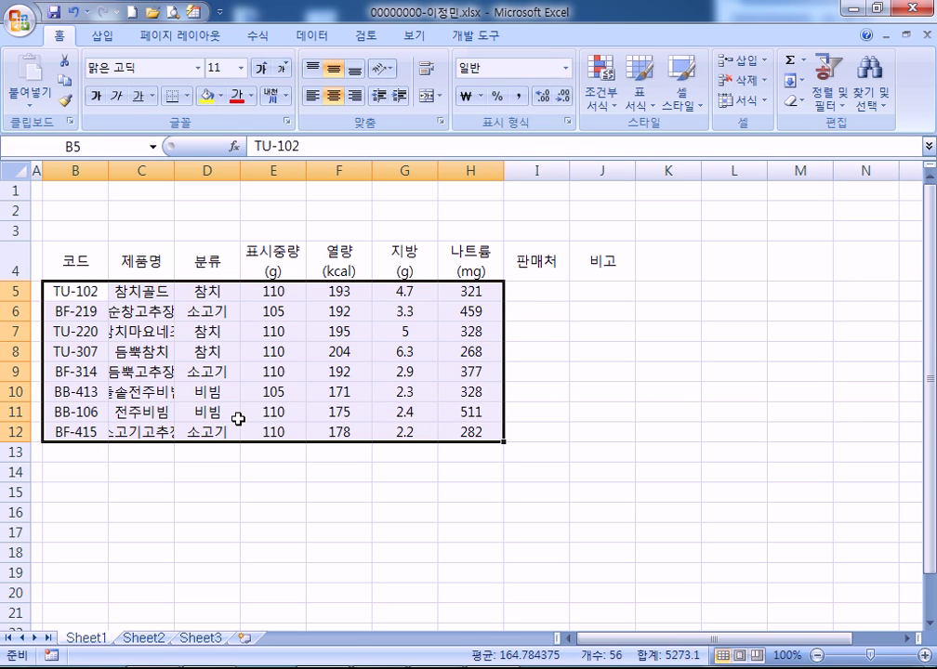
Give G7 a Number format with 1 decimal place so the fat shows 5.0
{"action": "left_click", "coordinate": [389, 330]}
{"action": "left_click", "coordinate": [539, 96]}
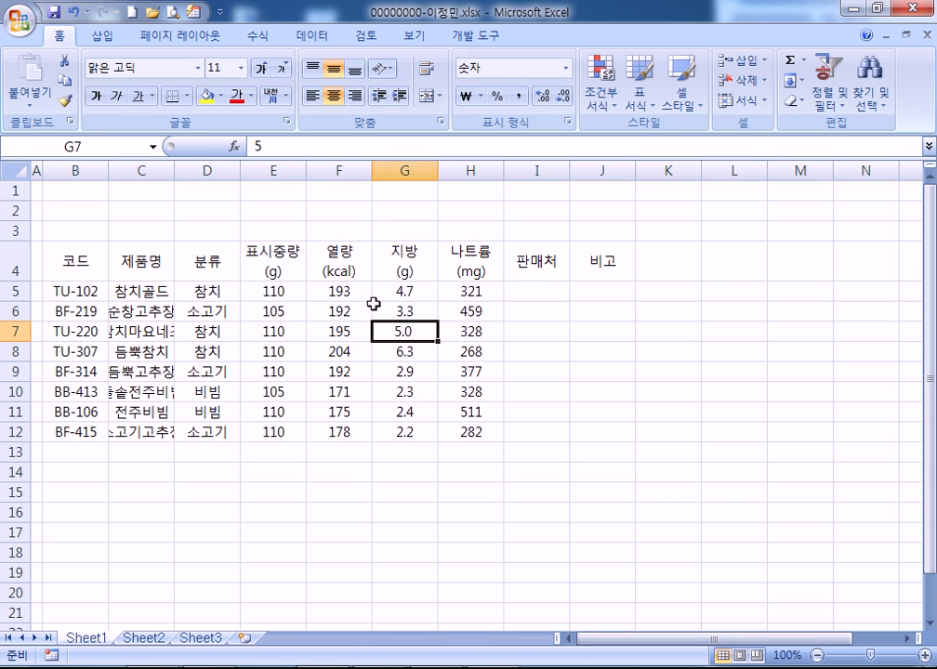
{"action": "key", "text": "ctrl+1"}
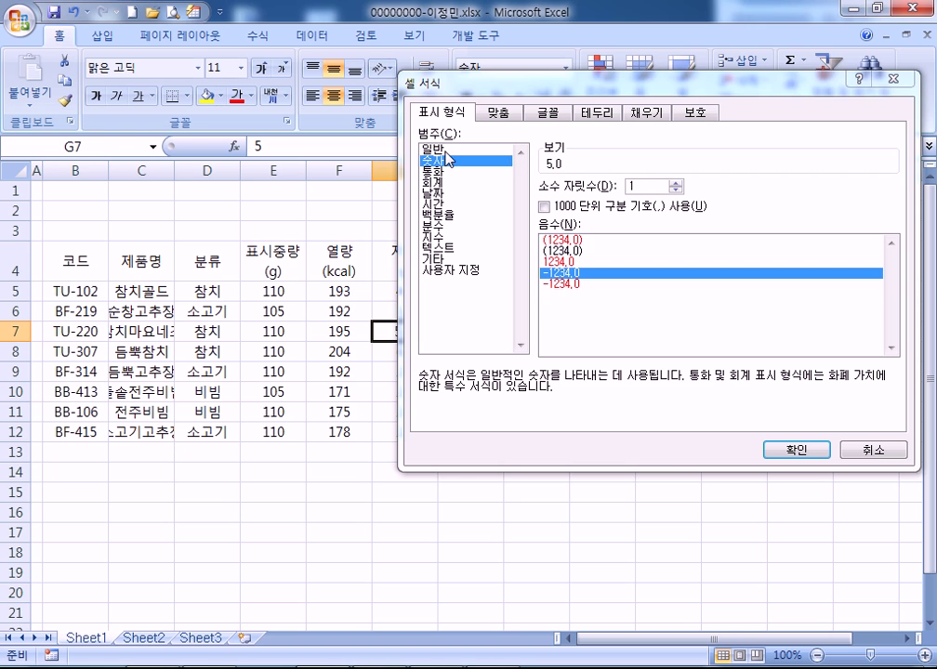
{"action": "left_click", "coordinate": [447, 152]}
{"action": "left_click", "coordinate": [437, 171]}
{"action": "left_click", "coordinate": [435, 160]}
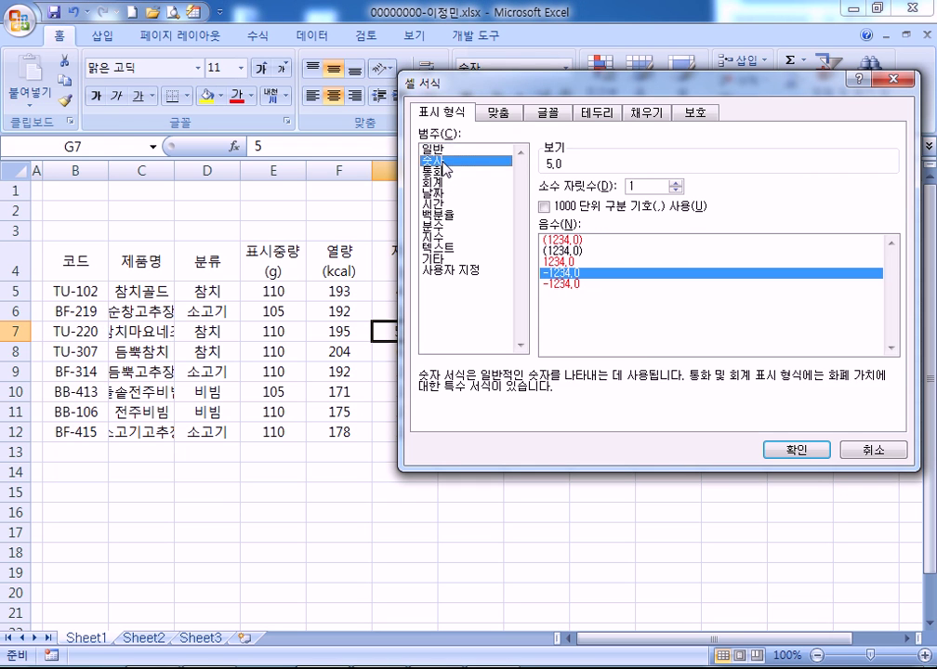
{"action": "key", "text": "Return"}
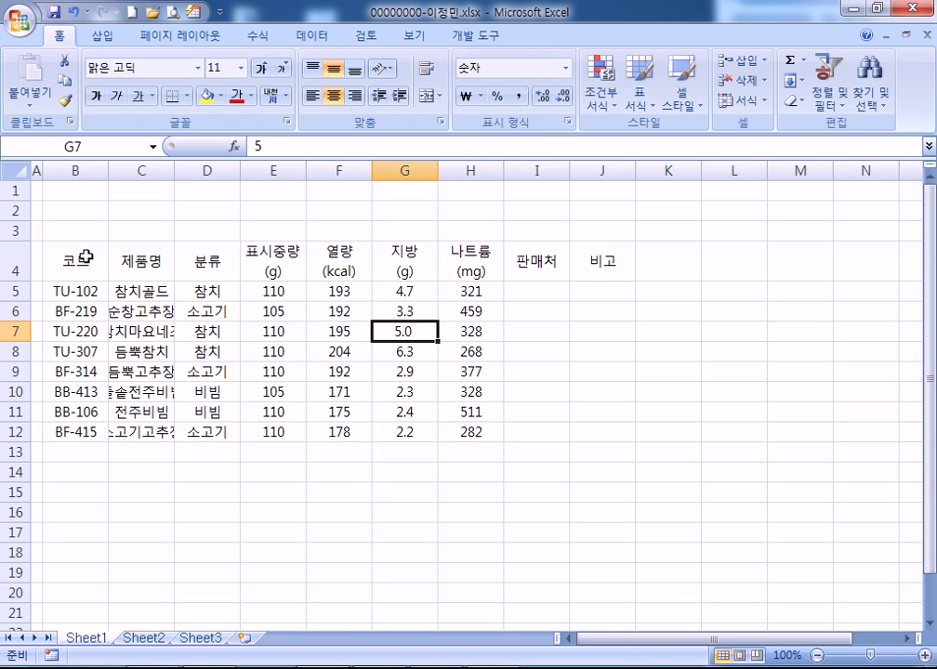
Autofit column C to the product names and select B13:D13, B14:D14, F13:F14 and G13:I13
{"action": "left_click_drag", "start_coordinate": [73, 449], "coordinate": [186, 450]}
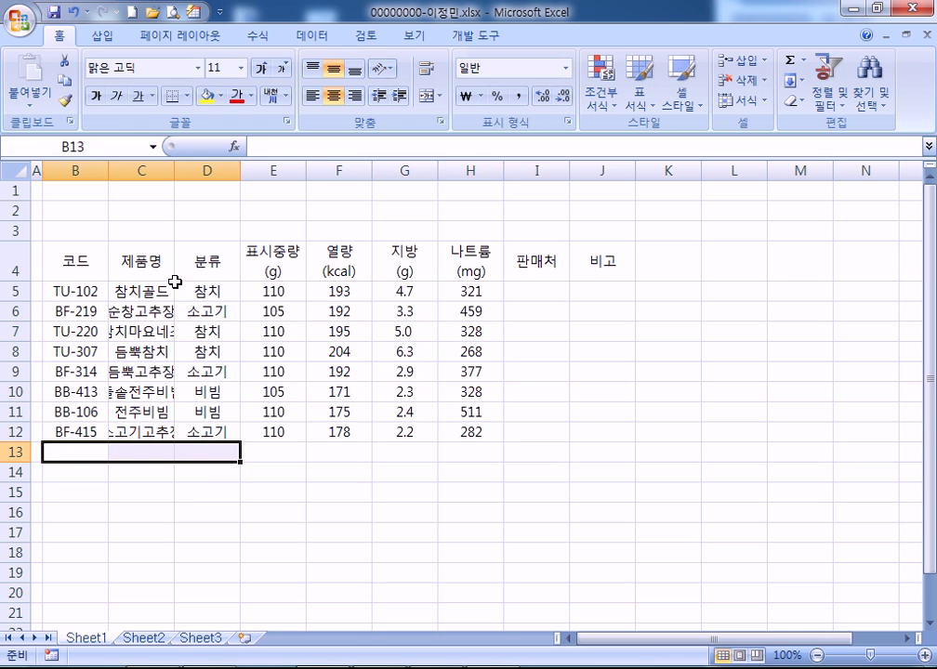
{"action": "double_click", "coordinate": [176, 172]}
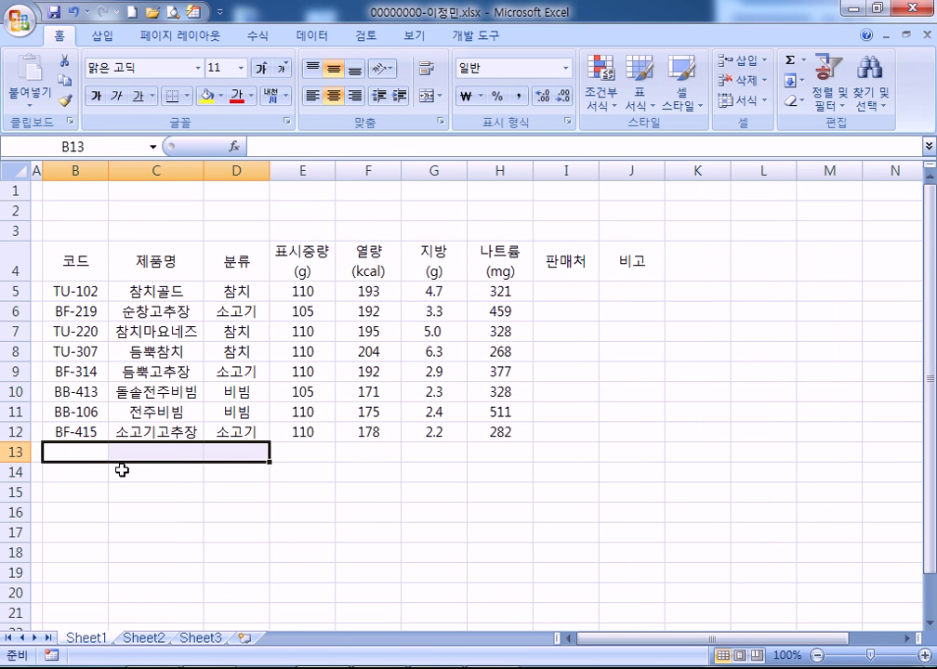
{"action": "left_click_drag", "start_coordinate": [92, 469], "coordinate": [235, 469]}
{"action": "left_click_drag", "start_coordinate": [368, 454], "coordinate": [367, 462]}
{"action": "left_click_drag", "start_coordinate": [431, 452], "coordinate": [551, 455]}
Merge the selected ranges, then label B13 '고추장이 포함된 제품명 개수' and B14 '분류가 참치인 제품의 평균 지방(g)'
{"action": "left_click", "coordinate": [427, 96]}
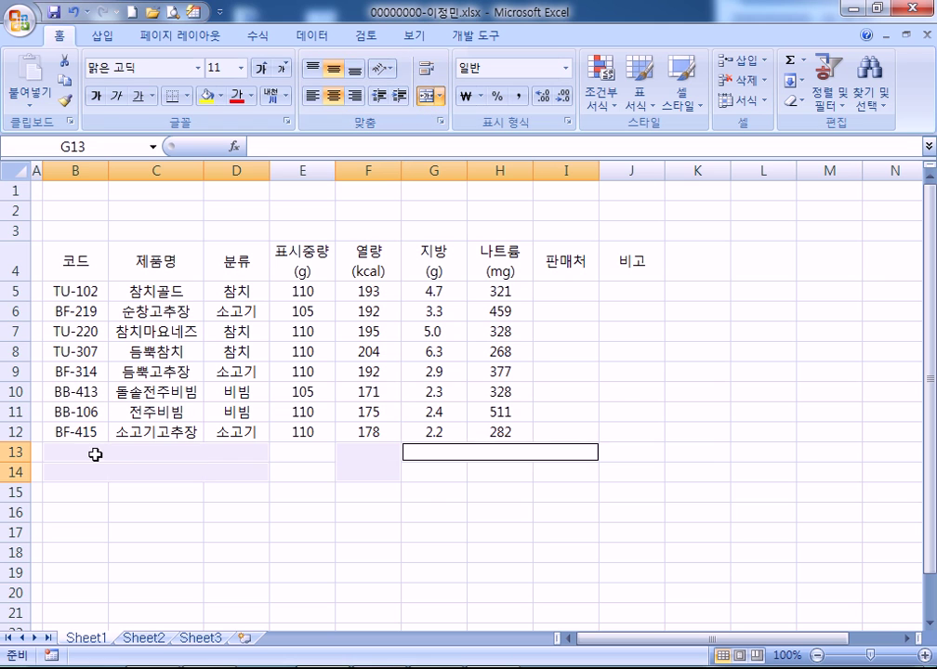
{"action": "left_click", "coordinate": [94, 454]}
{"action": "type", "text": "고"}
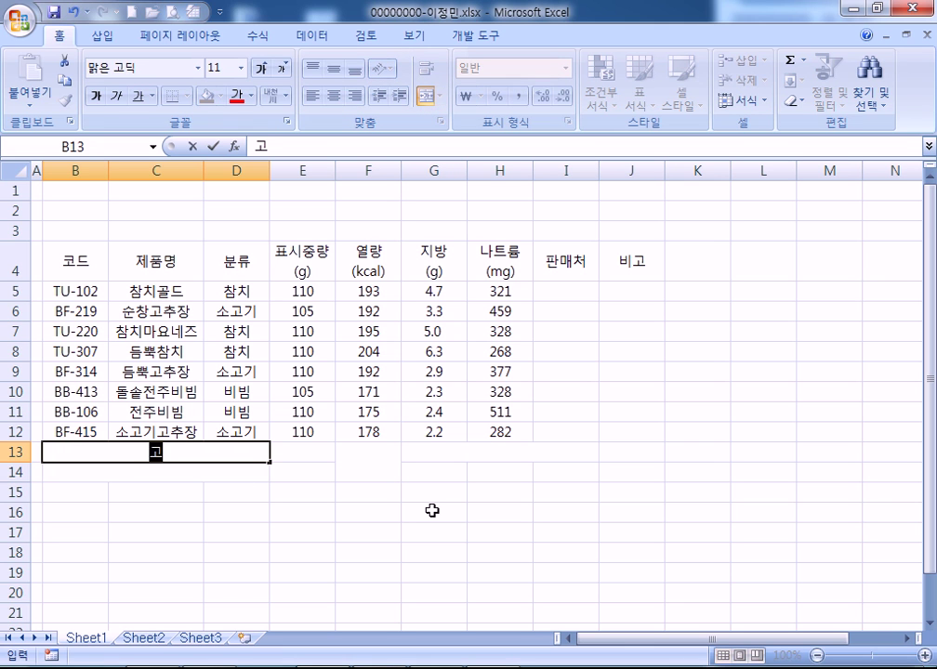
{"action": "type", "text": "추장이 포함된"}
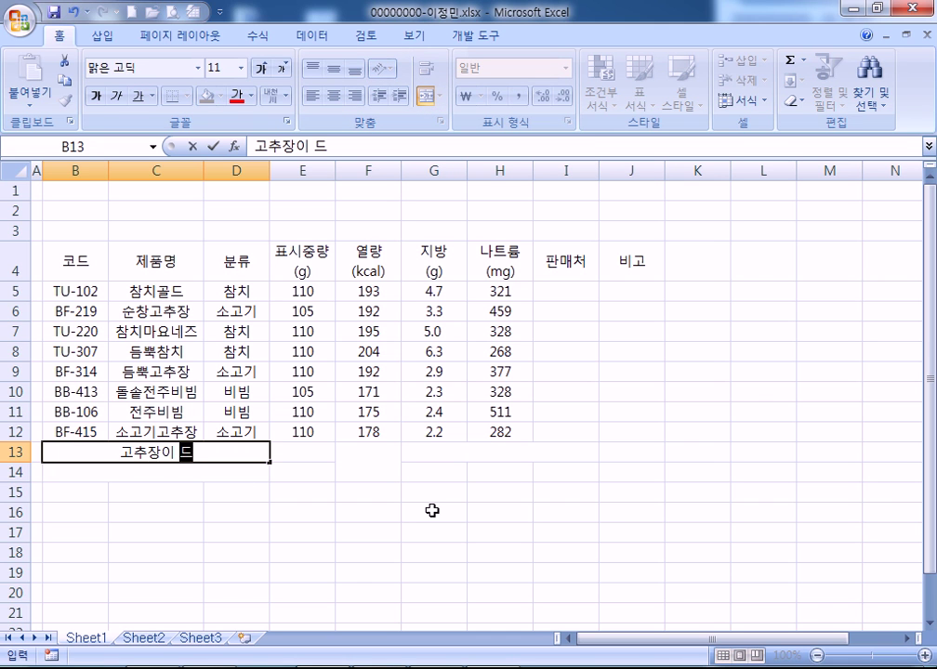
{"action": "type", "text": " 제품명 ㄱ개수"}
{"action": "key", "text": "Return"}
{"action": "type", "text": "분류가 차"}
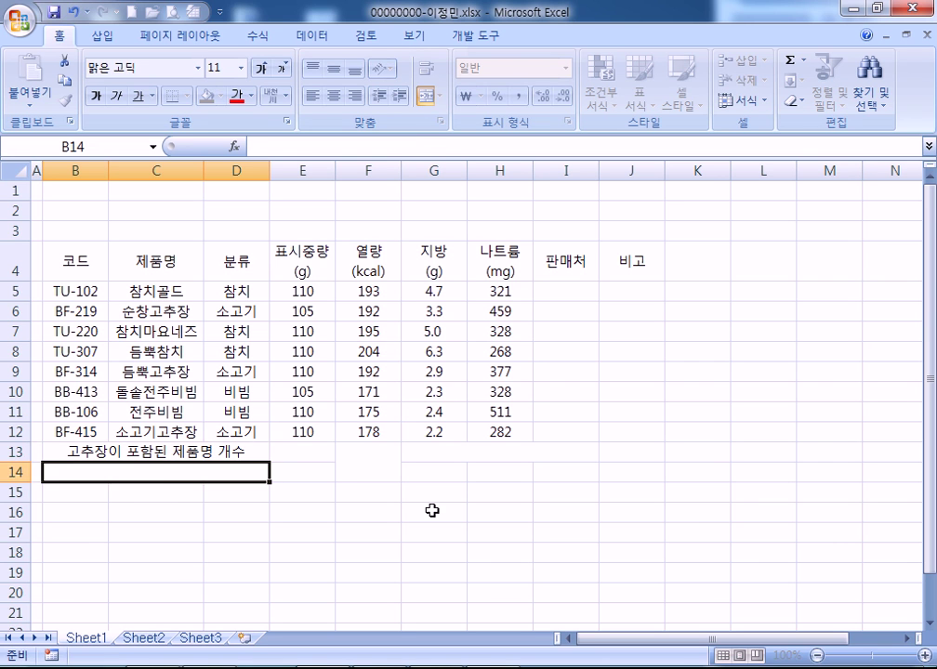
{"action": "type", "text": "참치"}
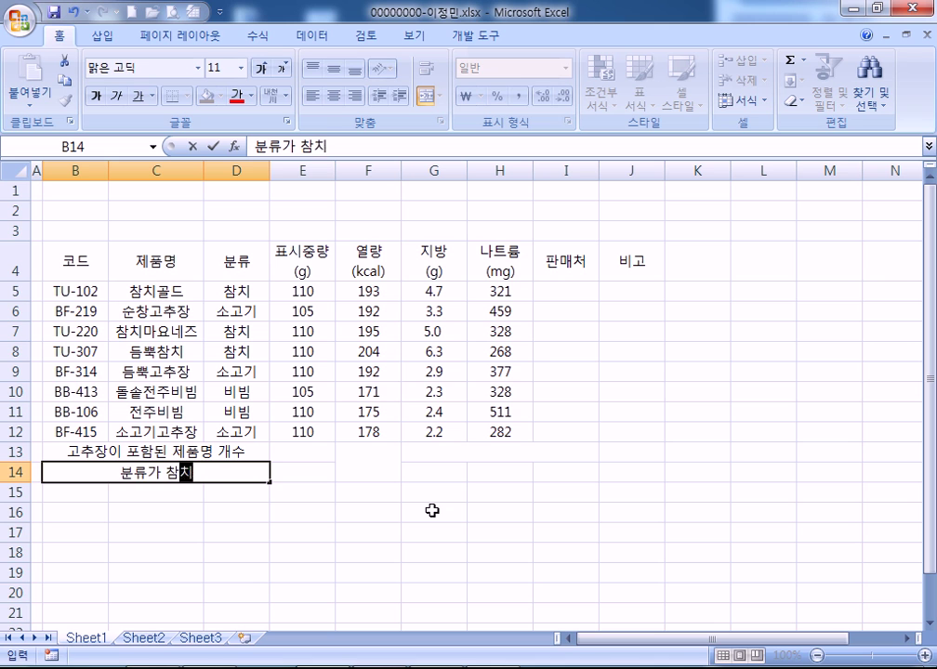
{"action": "type", "text": "인 제품의 평균 지방(G)"}
{"action": "key", "text": "BackSpace"}
{"action": "key", "text": "BackSpace"}
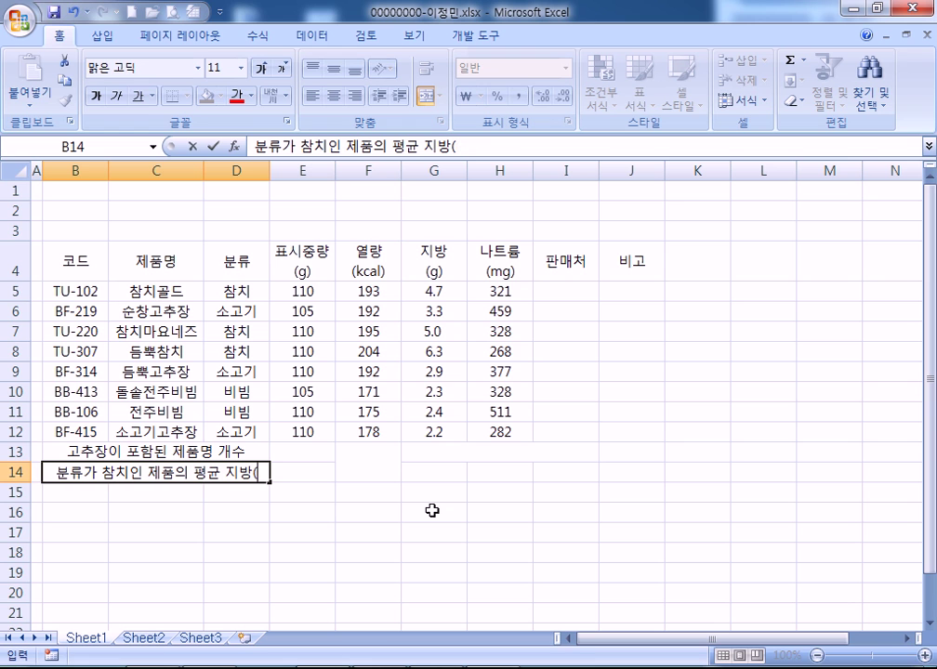
{"action": "type", "text": "g)"}
{"action": "key", "text": "Right"}
{"action": "key", "text": "Right"}
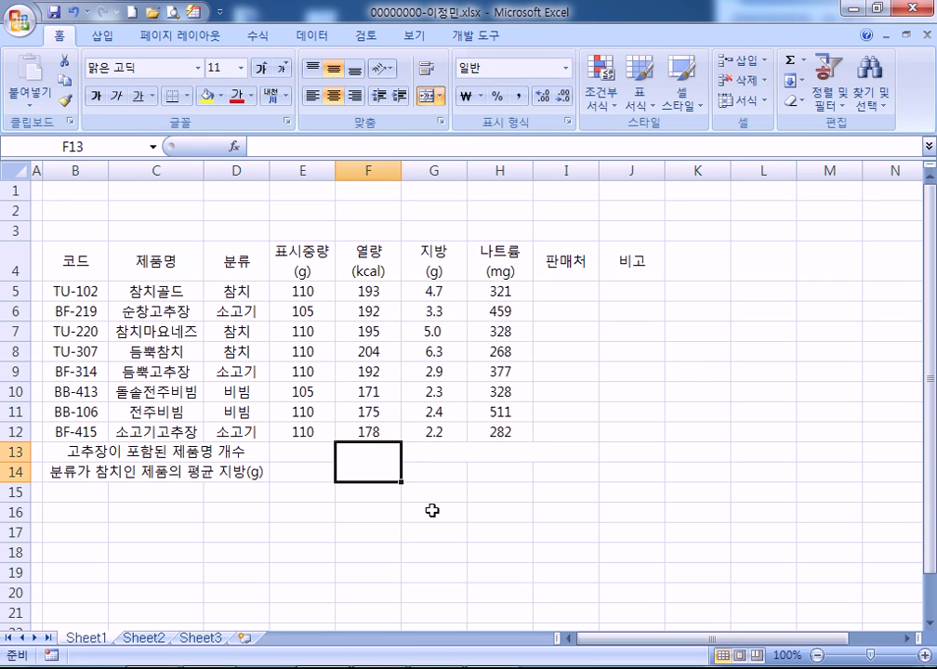
{"action": "key", "text": "Right"}
Enter '두번째로 높은 열량(kcal)' in G13 and '제품명' in G14, fixing G13's first character
{"action": "key", "text": "Up"}
{"action": "type", "text": "wnqj"}
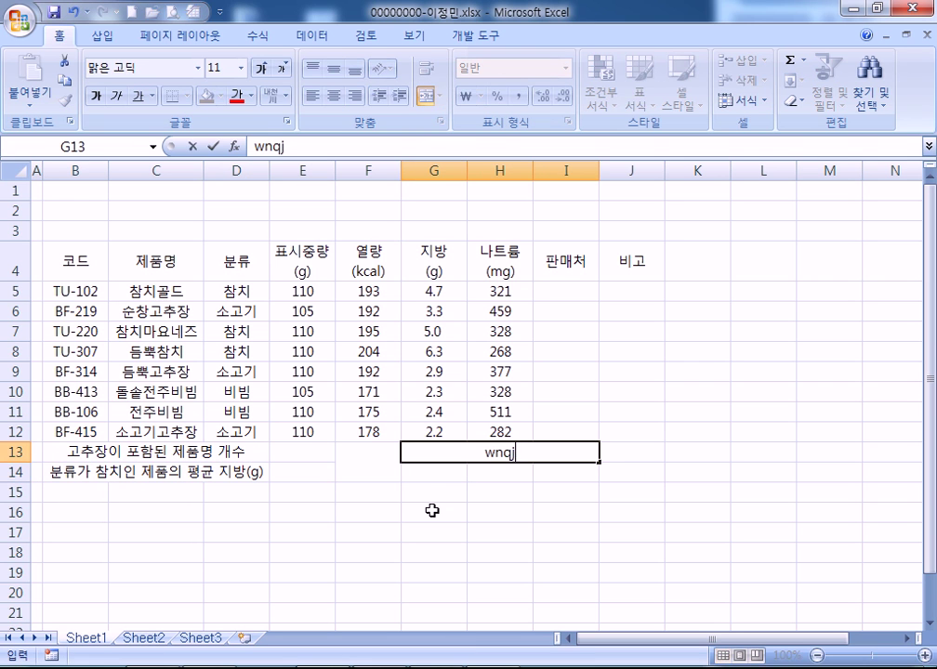
{"action": "type", "text": "sWofh shvd"}
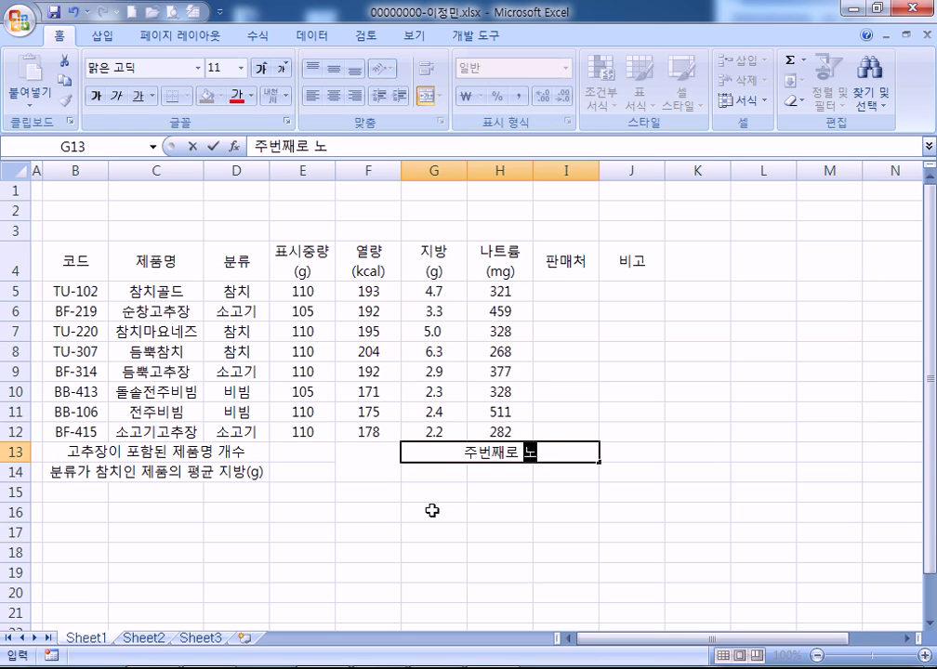
{"action": "type", "text": "s dufid("}
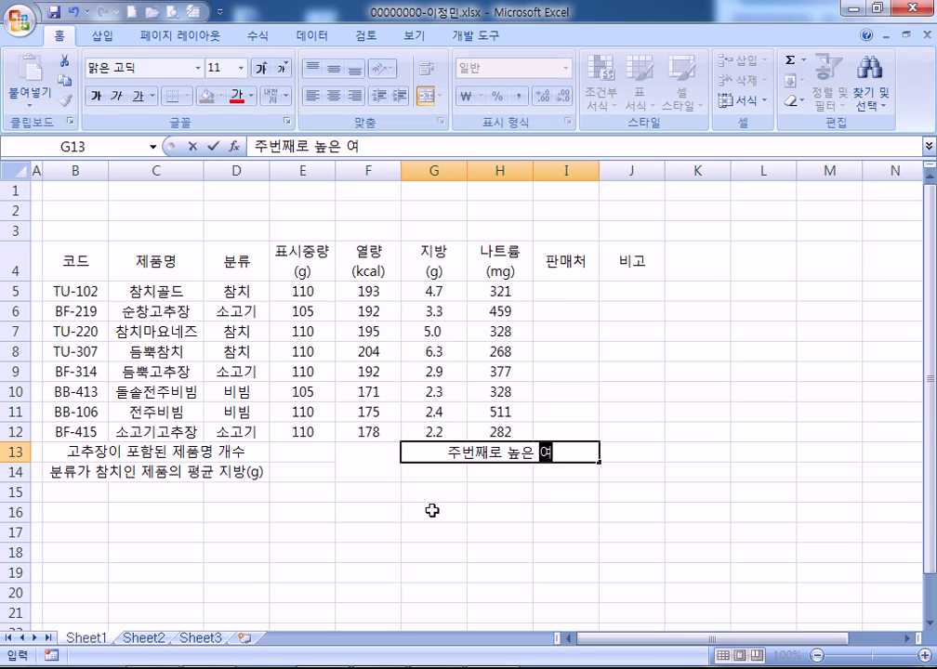
{"action": "type", "text": "kcal)"}
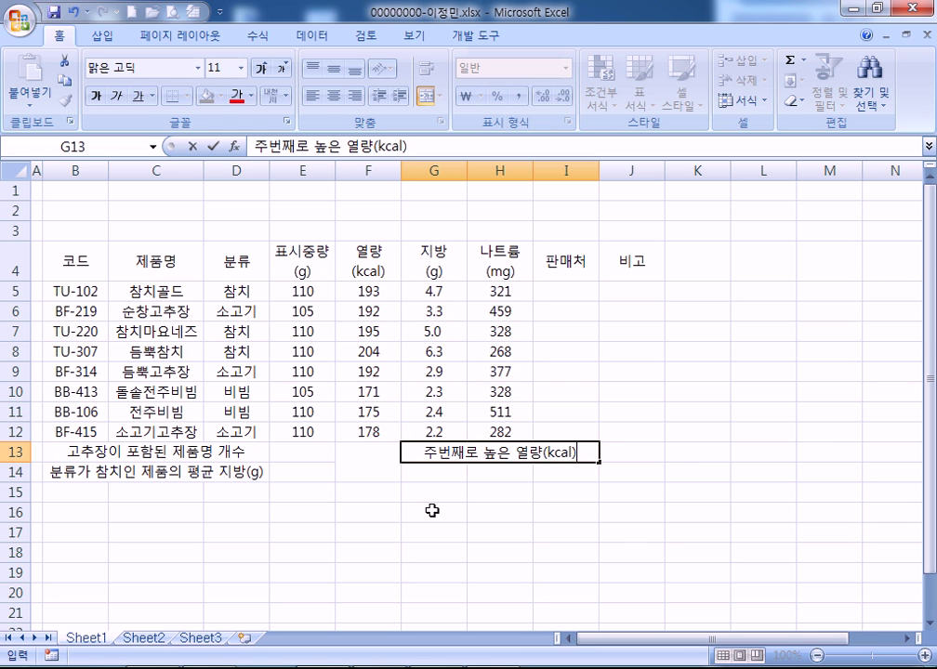
{"action": "key", "text": "Return"}
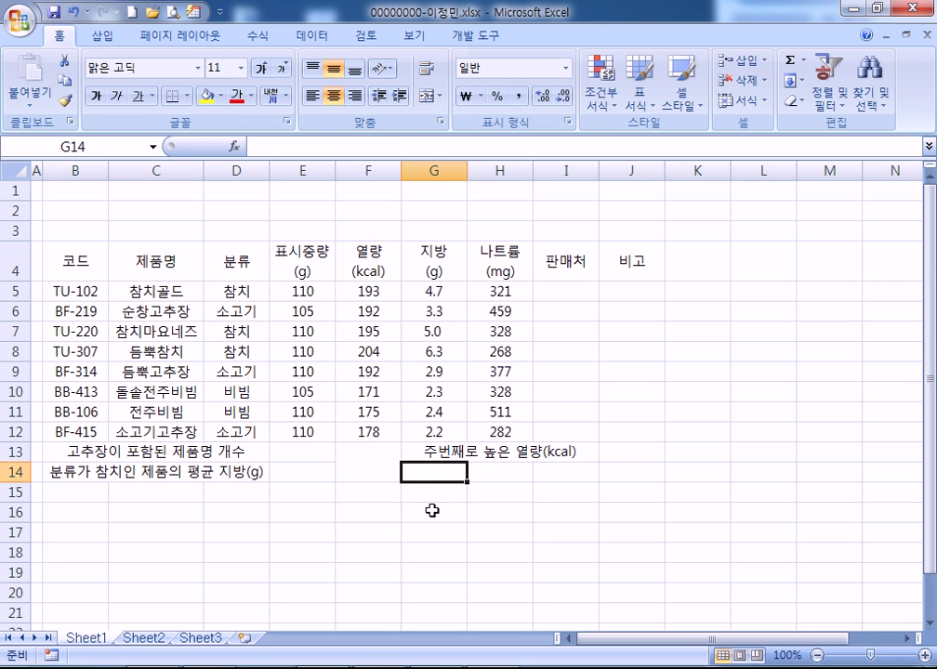
{"action": "type", "text": "wpvnaaud"}
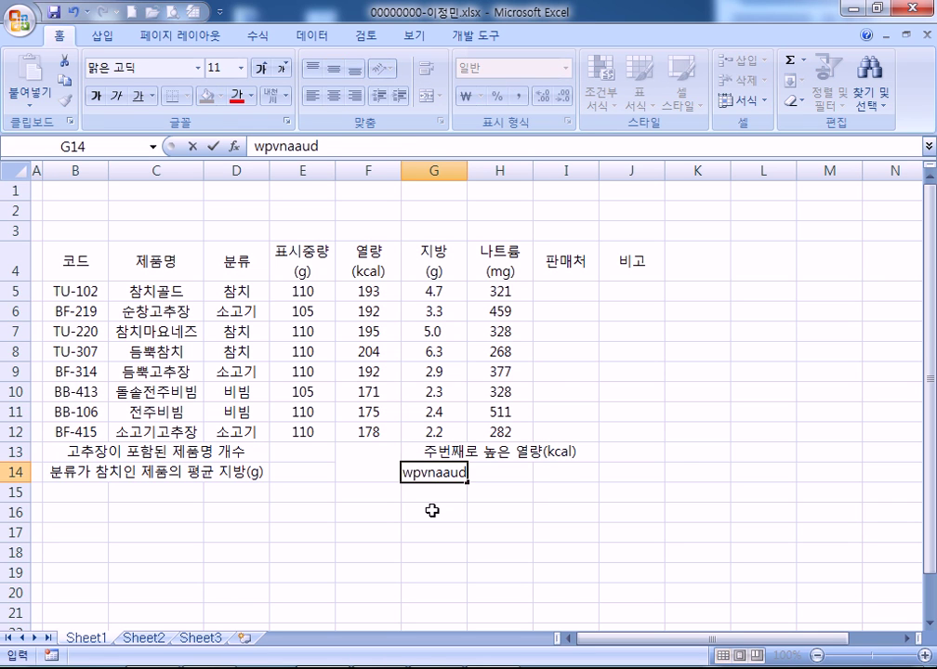
{"action": "key", "text": "Tab"}
{"action": "key", "text": "Up"}
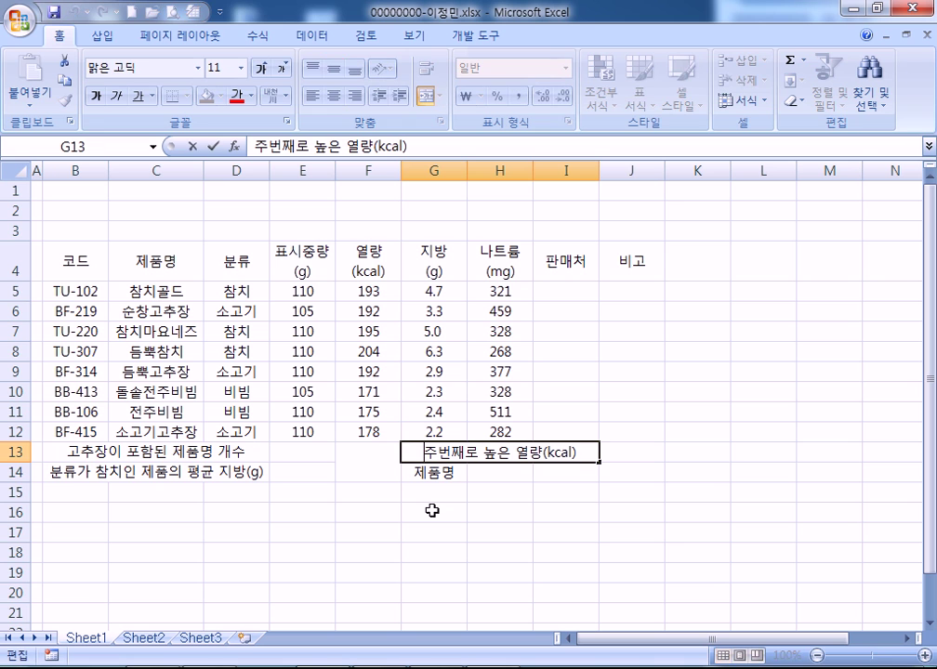
{"action": "key", "text": "F2"}
{"action": "key", "text": "Home"}
{"action": "type", "text": "wn"}
{"action": "key", "text": "BackSpace"}
{"action": "key", "text": "BackSpace"}
{"action": "type", "text": "en"}
{"action": "key", "text": "Delete"}
{"action": "key", "text": "Return"}
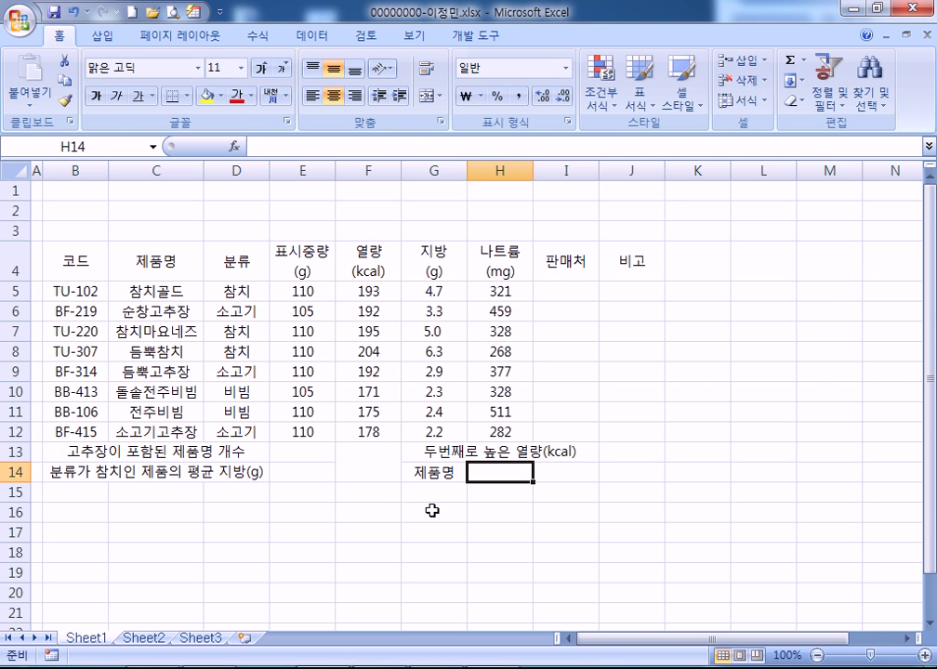
Enter '참치골드' in H14 and '열량' in I14, then select the whole table
{"action": "type", "text": "cklaclrhfem"}
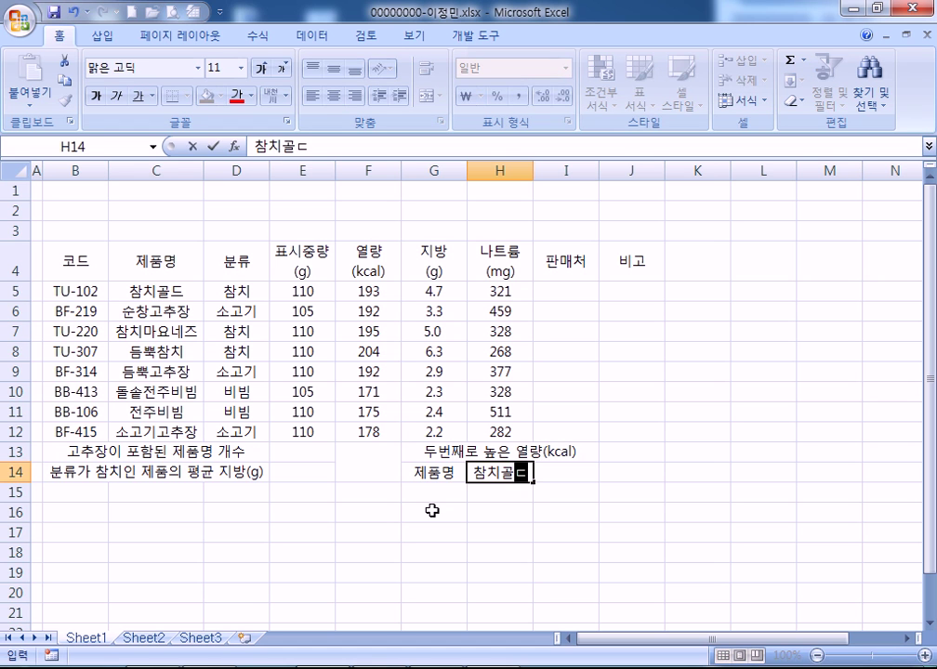
{"action": "key", "text": "Tab"}
{"action": "type", "text": "dufri"}
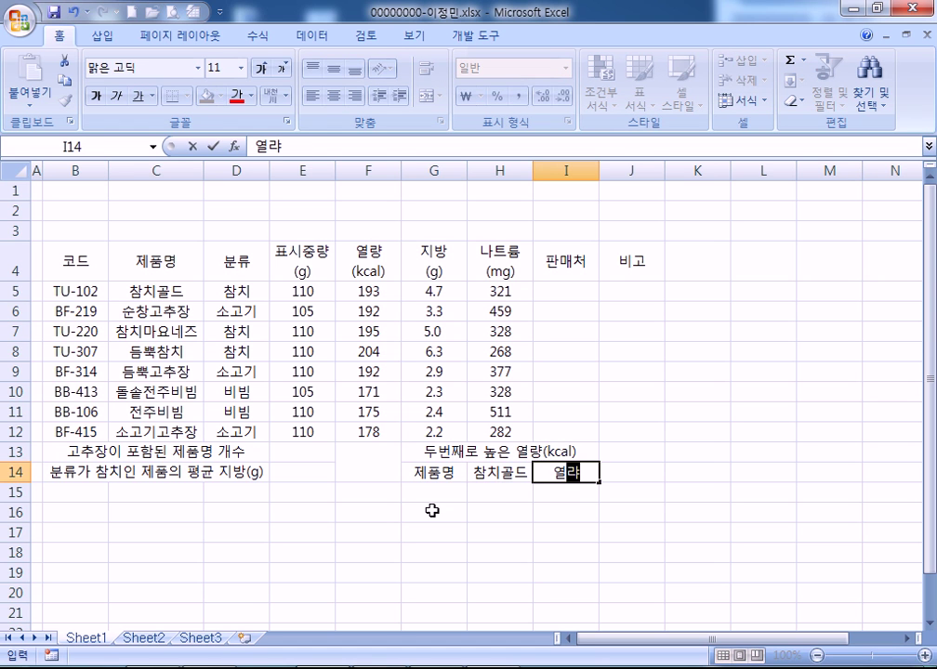
{"action": "key", "text": "Left"}
{"action": "left_click", "coordinate": [342, 392]}
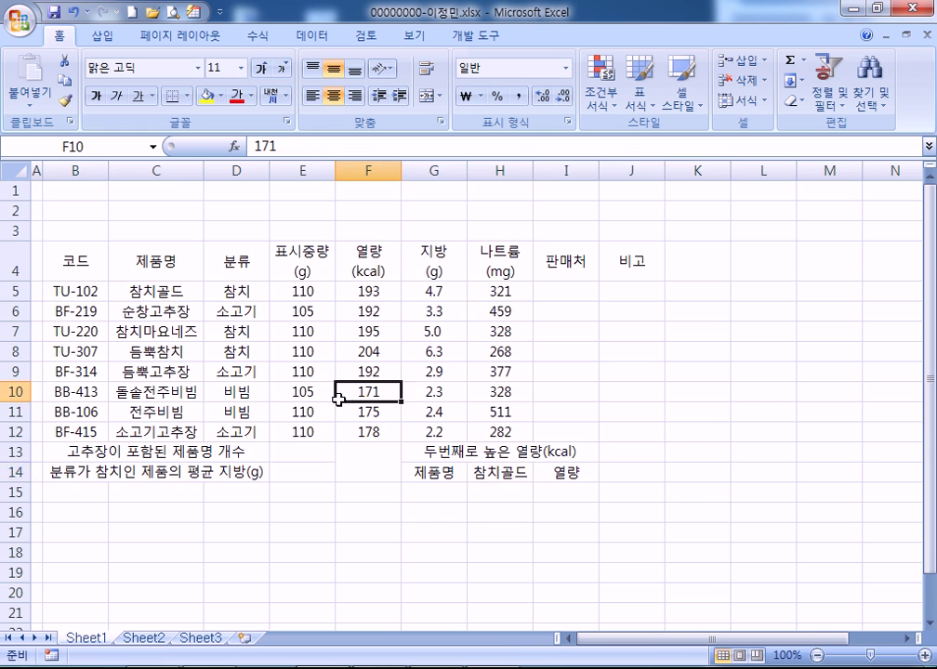
{"action": "key", "text": "ctrl+a"}
Apply All Borders and a Thick Box Border to the table B4:J14
{"action": "left_click", "coordinate": [187, 96]}
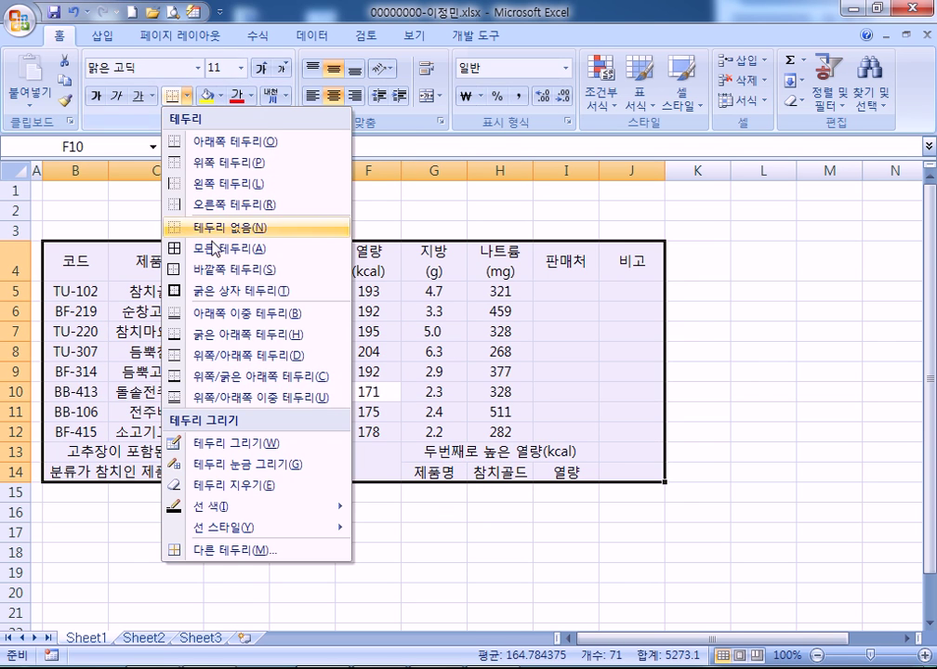
{"action": "left_click", "coordinate": [216, 244]}
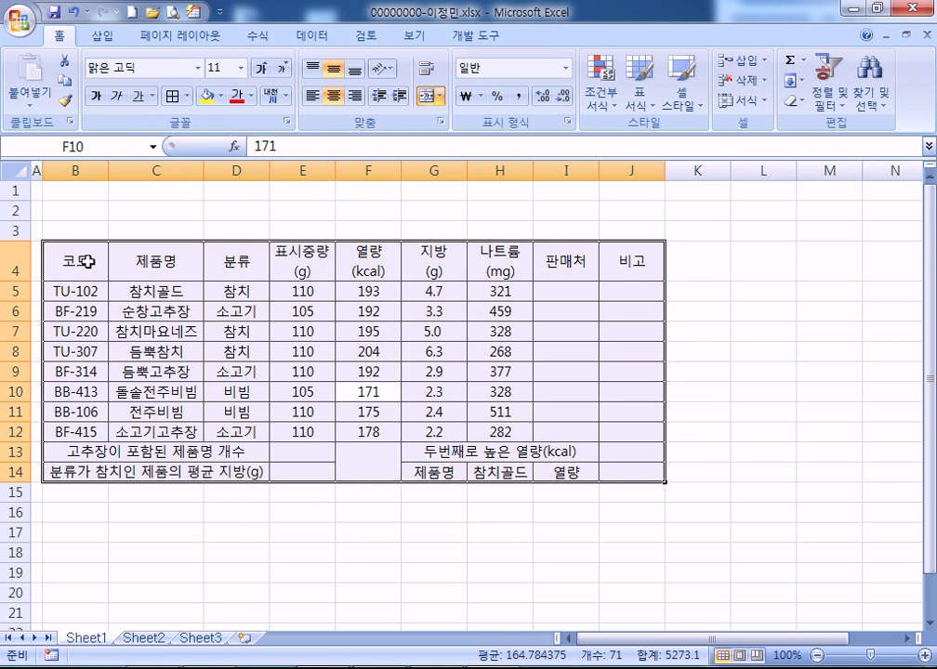
{"action": "left_click", "coordinate": [188, 96]}
{"action": "left_click", "coordinate": [232, 291]}
Select the header row B4:J4 together with cells G14 and I14
{"action": "left_click_drag", "start_coordinate": [67, 291], "coordinate": [623, 433]}
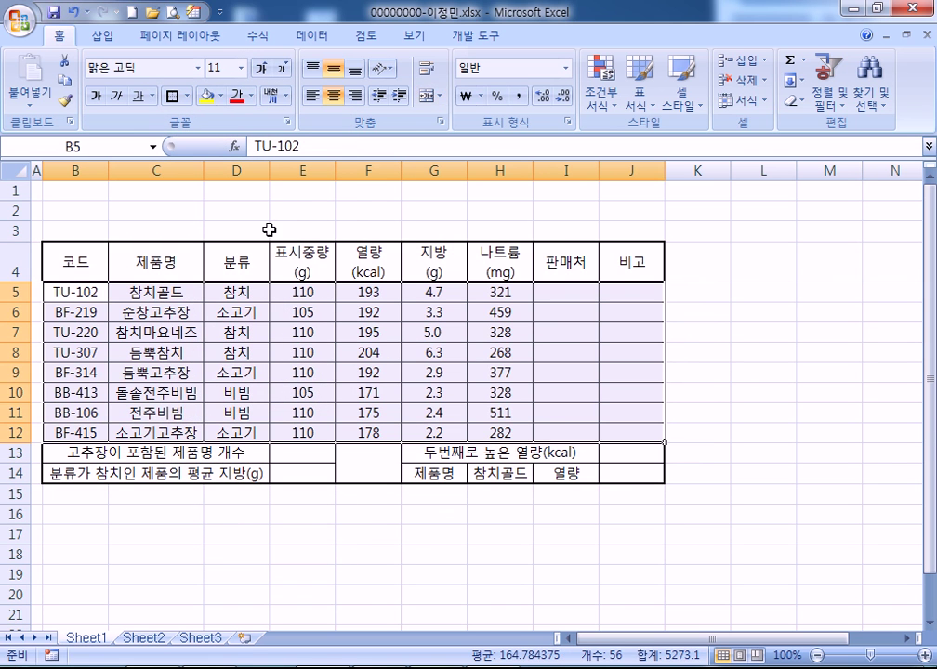
{"action": "left_click_drag", "start_coordinate": [79, 262], "coordinate": [612, 273]}
{"action": "left_click", "coordinate": [425, 479], "text": "ctrl"}
{"action": "left_click", "coordinate": [555, 475], "text": "ctrl"}
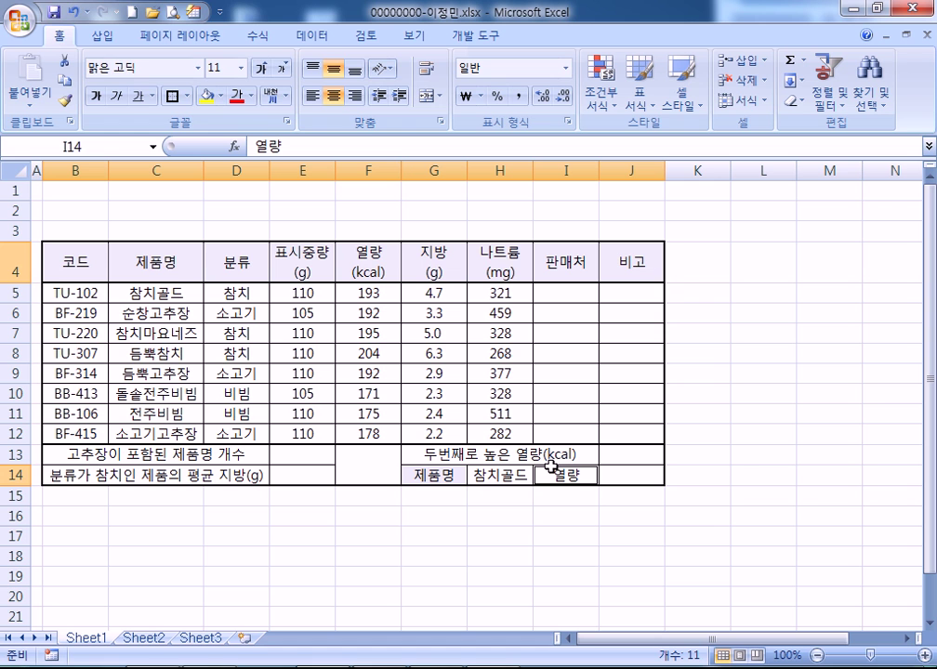
Fill the header row and the 제품명 and 열량 cells with standard orange
{"action": "left_click", "coordinate": [222, 95]}
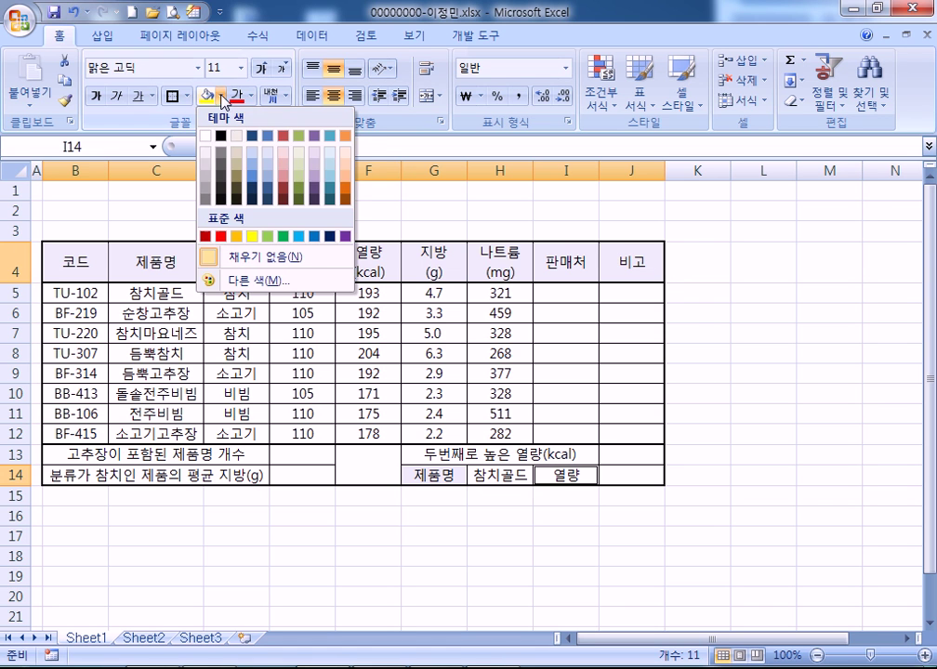
{"action": "left_click", "coordinate": [236, 236]}
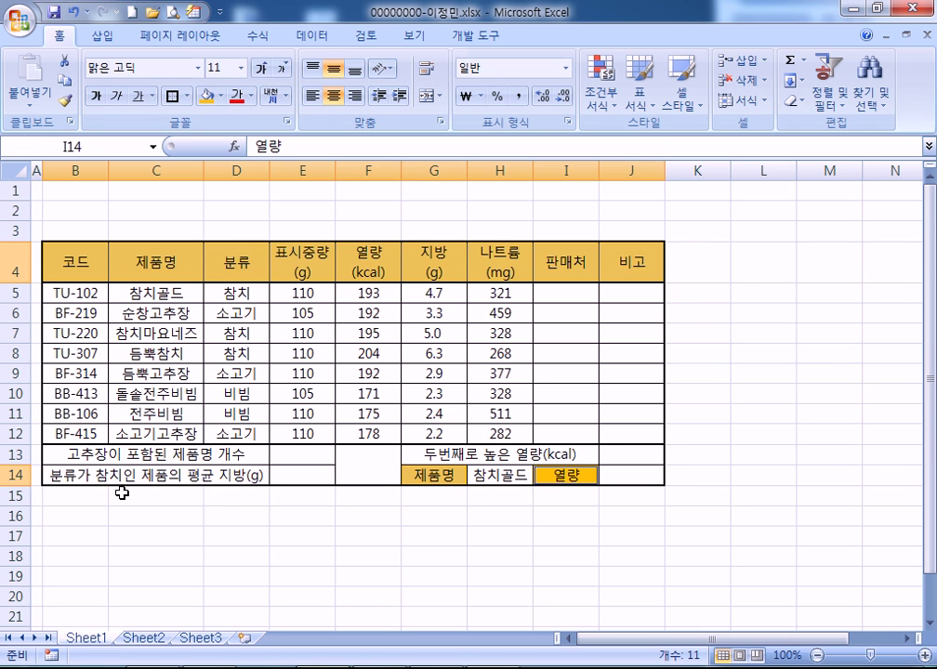
{"action": "left_click", "coordinate": [122, 494]}
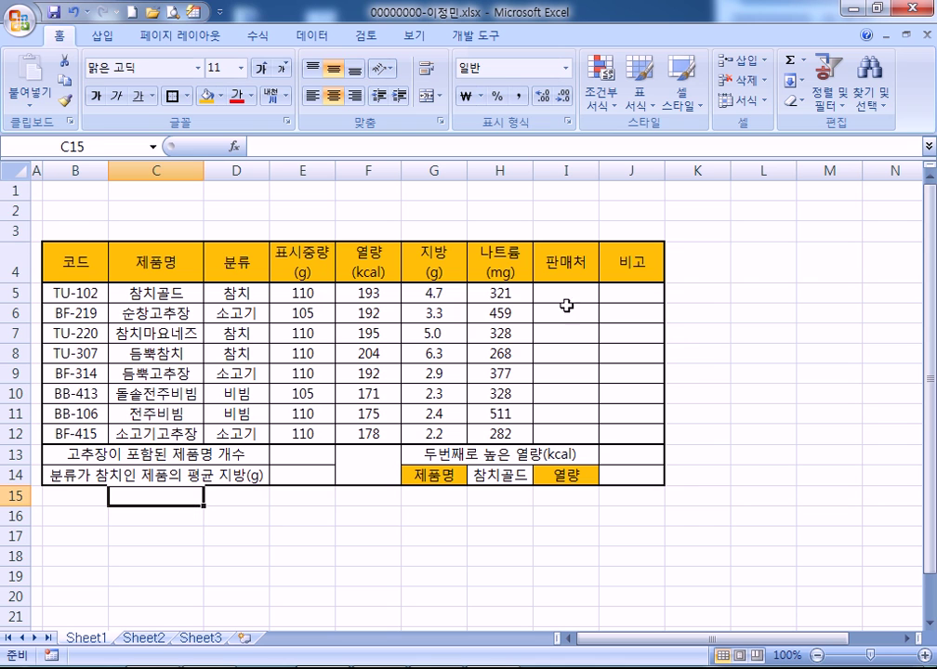
Put All Borders on L3:O4 and add a two-line 결재 label merged across L3:L4
{"action": "left_click_drag", "start_coordinate": [758, 232], "coordinate": [859, 270]}
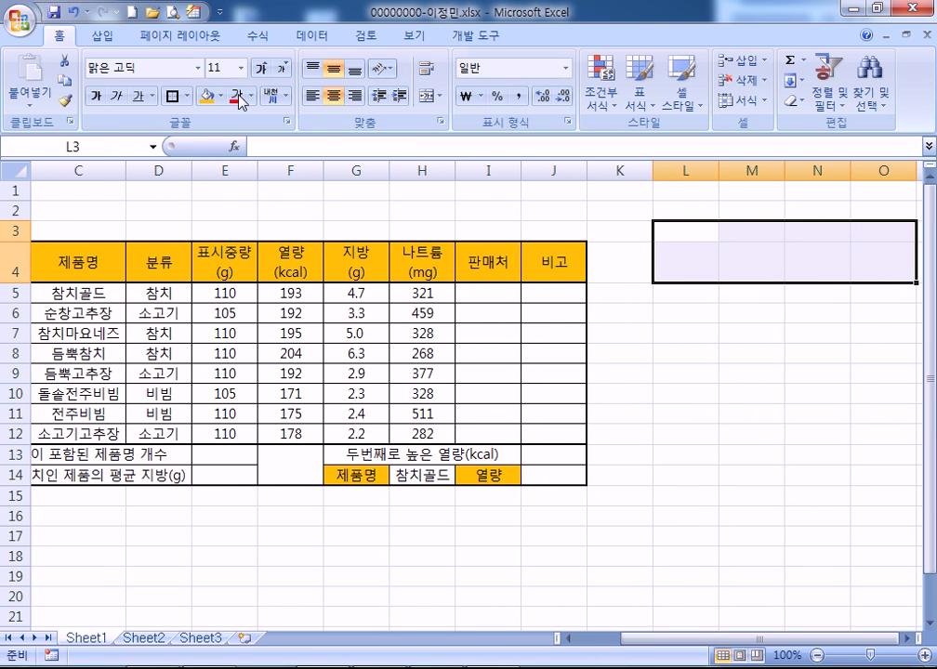
{"action": "left_click", "coordinate": [187, 95]}
{"action": "left_click", "coordinate": [209, 251]}
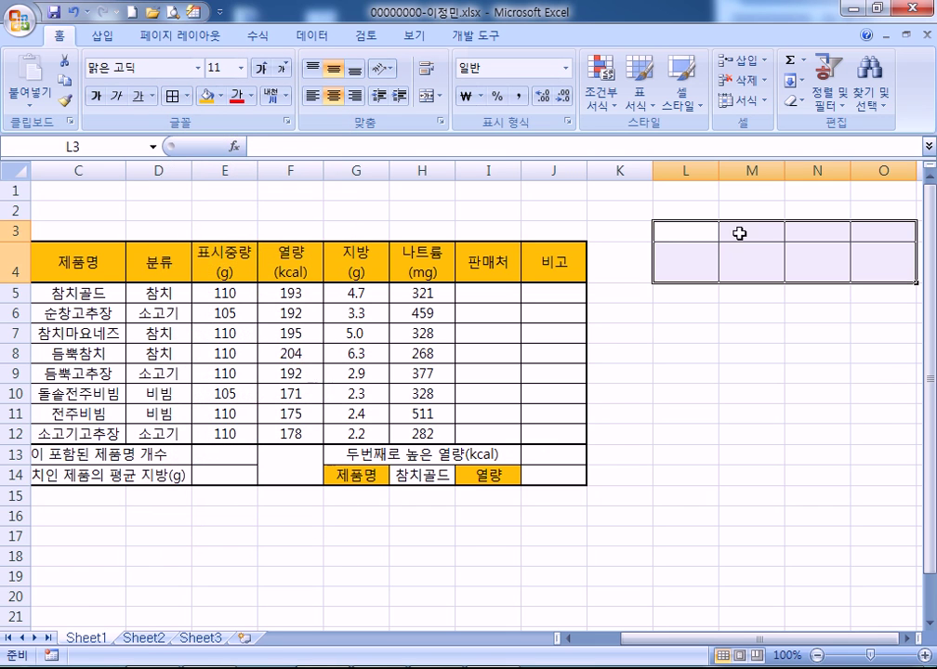
{"action": "left_click", "coordinate": [676, 233]}
{"action": "type", "text": "ㄱ"}
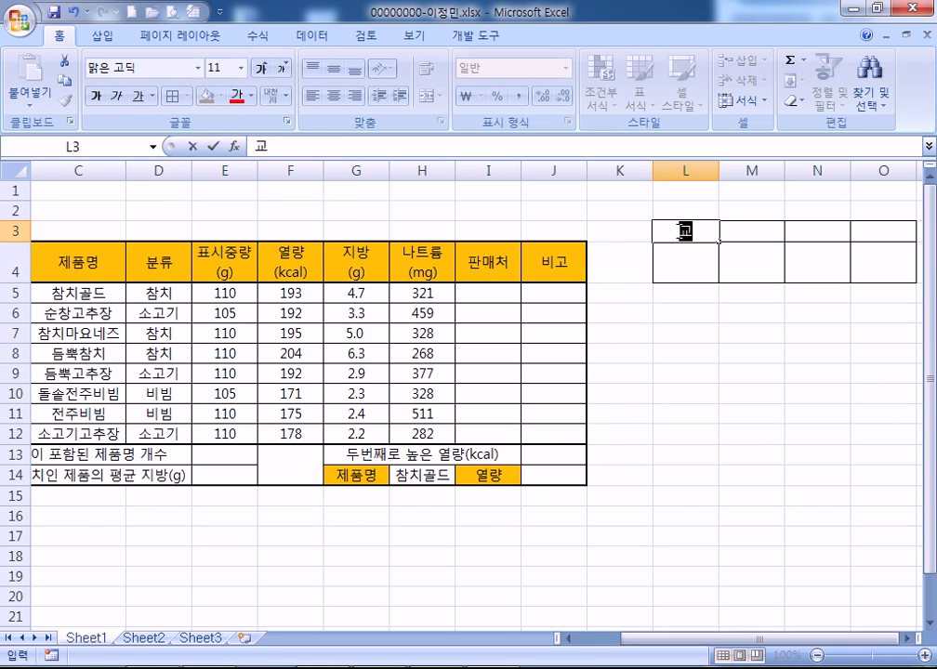
{"action": "type", "text": "ㅗㄹ"}
{"action": "key", "text": "alt+Return"}
{"action": "type", "text": "재"}
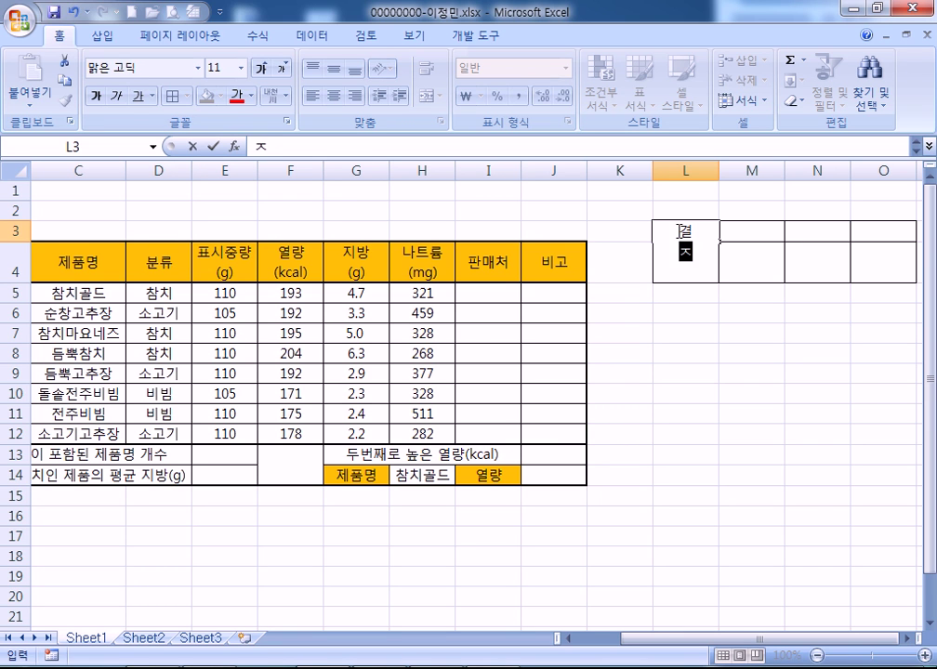
{"action": "key", "text": "Return"}
{"action": "left_click_drag", "start_coordinate": [677, 230], "coordinate": [673, 267]}
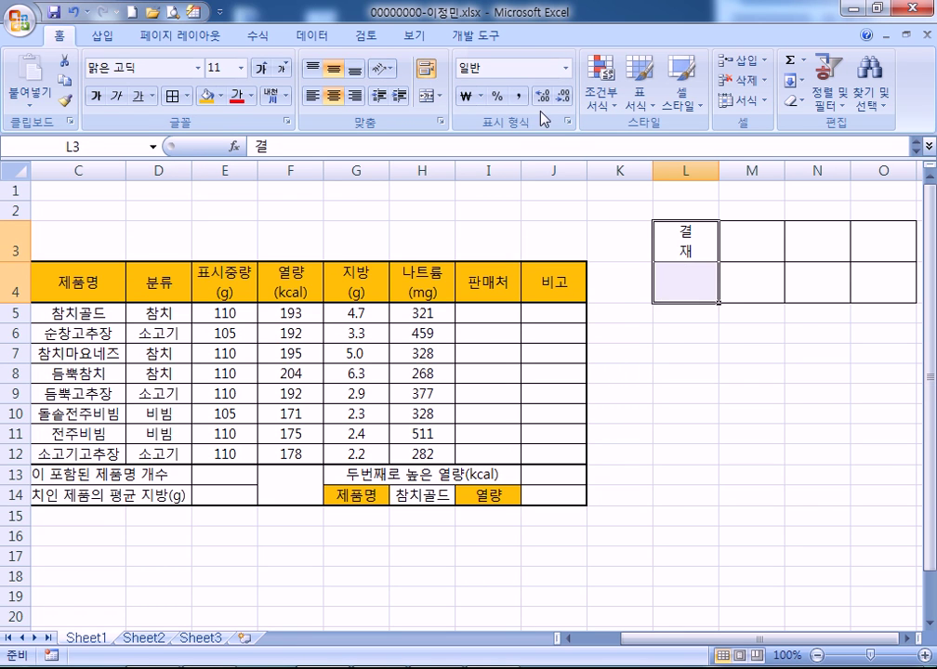
{"action": "left_click", "coordinate": [428, 95]}
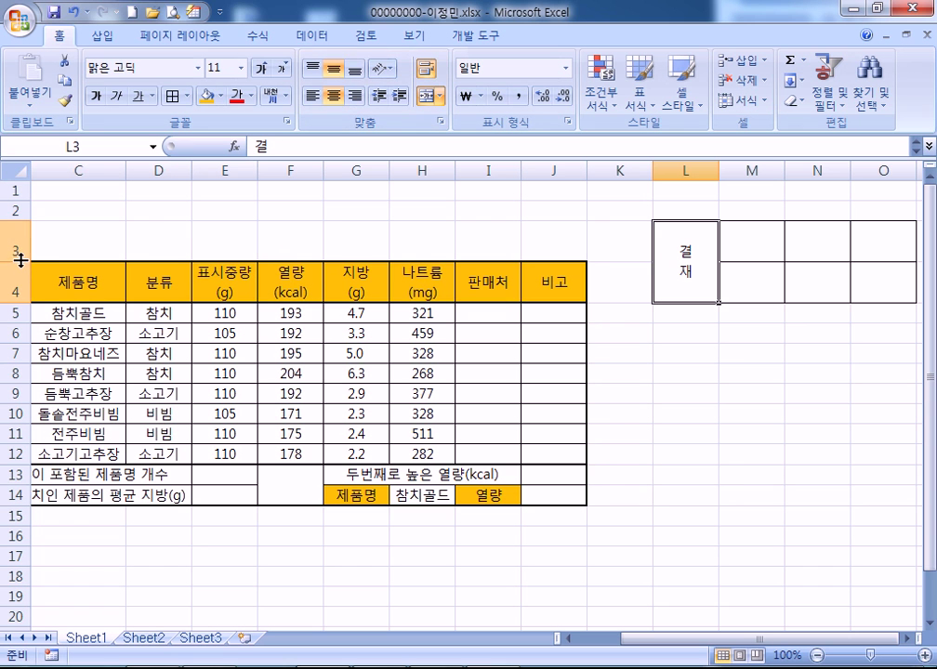
Shorten row 3, narrow column L, and enter 담당, 팀장, 부장 in M3:O3
{"action": "left_click_drag", "start_coordinate": [17, 262], "coordinate": [17, 241]}
{"action": "left_click_drag", "start_coordinate": [719, 171], "coordinate": [685, 171]}
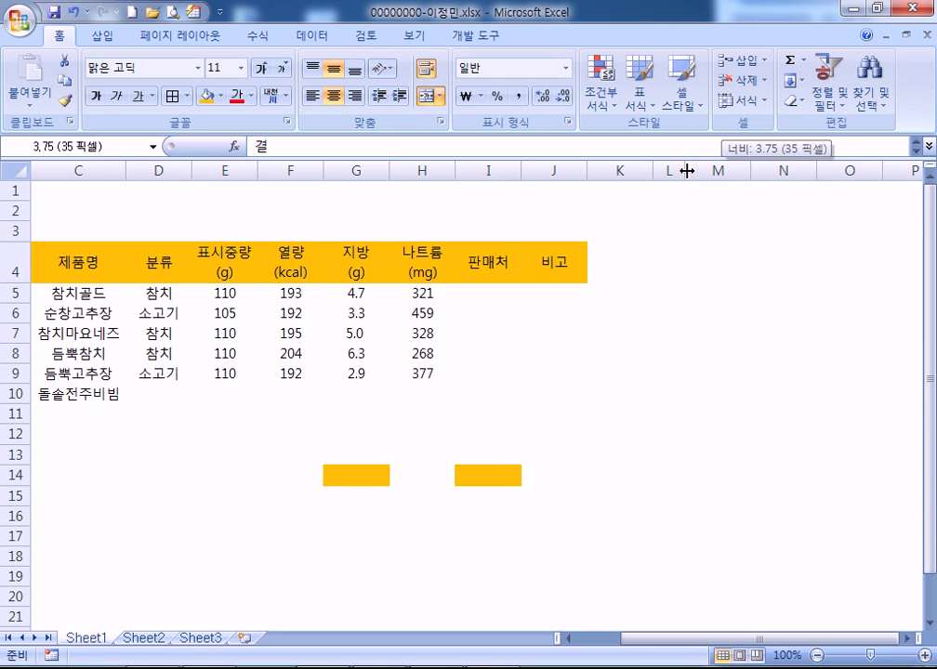
{"action": "left_click", "coordinate": [732, 231]}
{"action": "type", "text": "더"}
{"action": "key", "text": "BackSpace"}
{"action": "key", "text": "BackSpace"}
{"action": "key", "text": "BackSpace"}
{"action": "type", "text": "담당"}
{"action": "key", "text": "Tab"}
{"action": "type", "text": "팀ㅈ"}
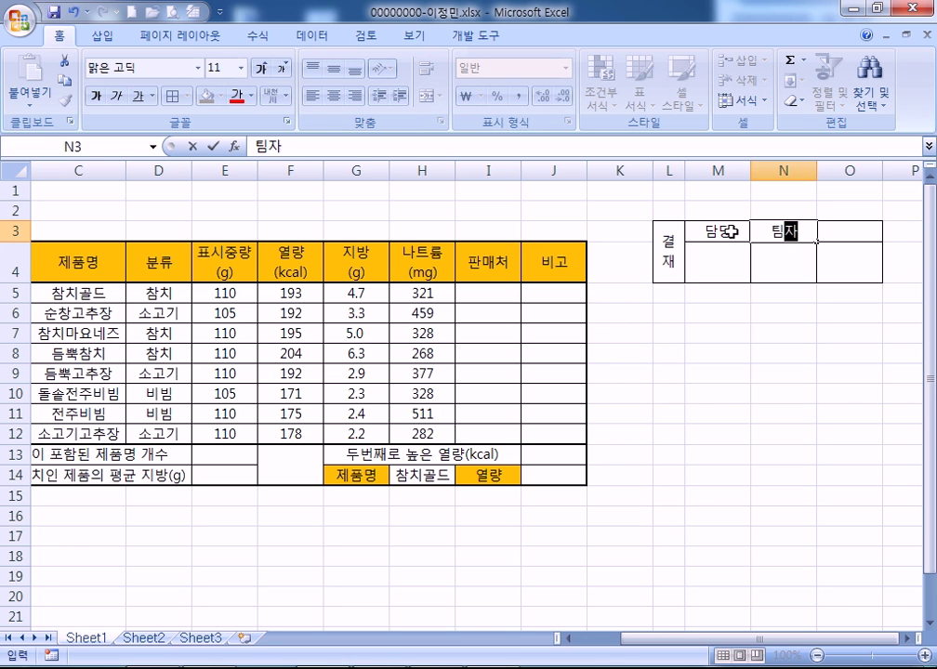
{"action": "type", "text": "장"}
{"action": "key", "text": "Tab"}
{"action": "type", "text": "부자"}
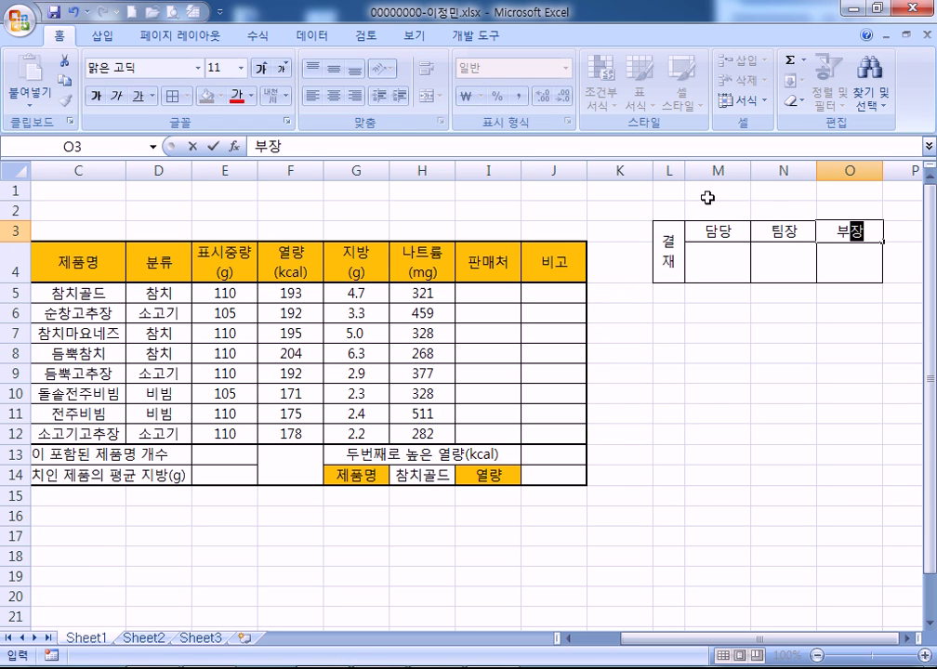
{"action": "left_click", "coordinate": [709, 207]}
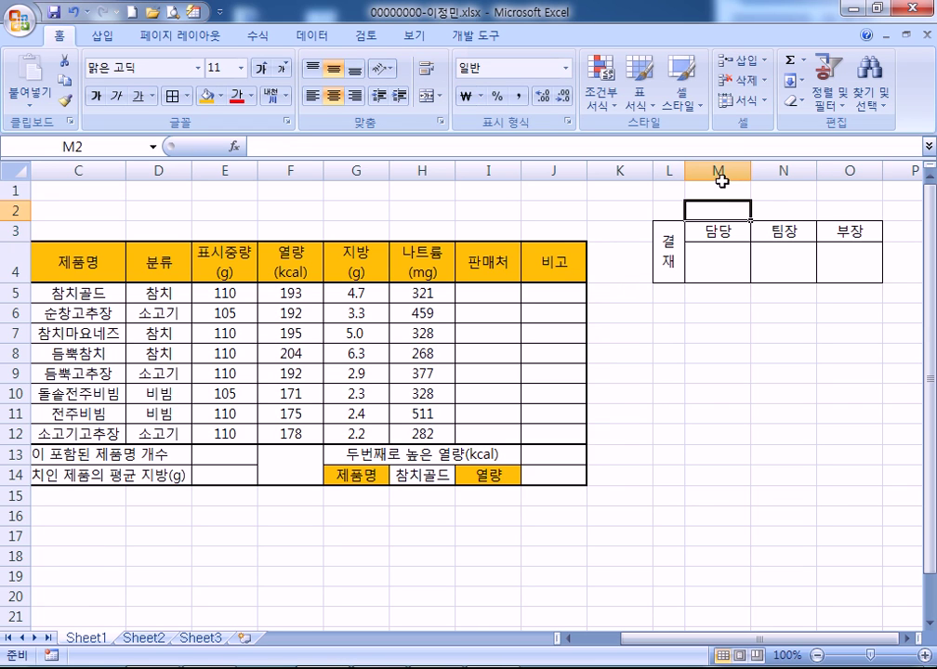
Give columns M to O equal narrower widths and select the approval box L3:O4
{"action": "left_click_drag", "start_coordinate": [713, 165], "coordinate": [810, 165]}
{"action": "left_click", "coordinate": [810, 165]}
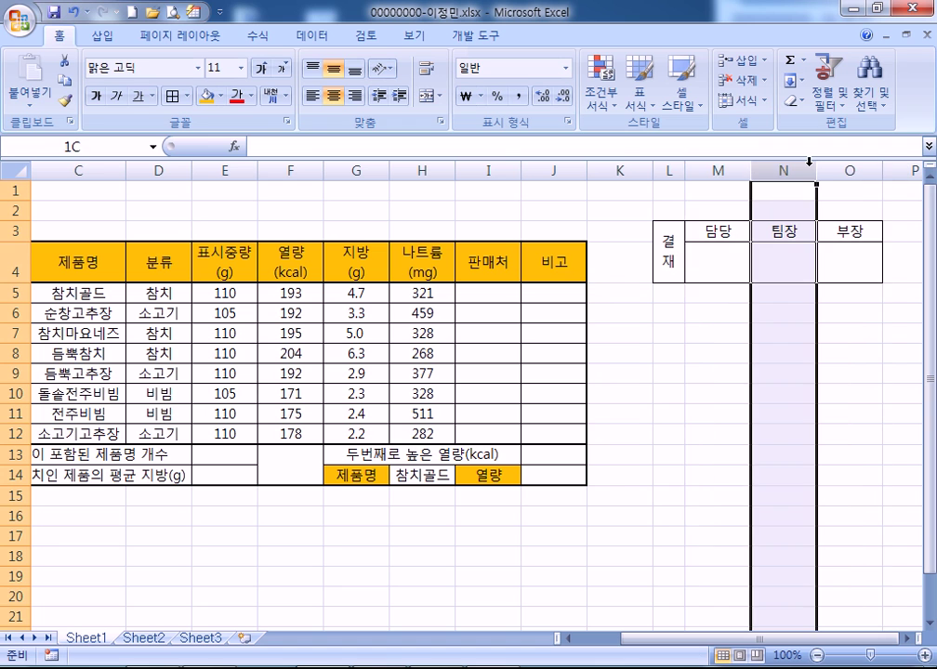
{"action": "left_click_drag", "start_coordinate": [730, 166], "coordinate": [807, 175]}
{"action": "left_click", "coordinate": [755, 266]}
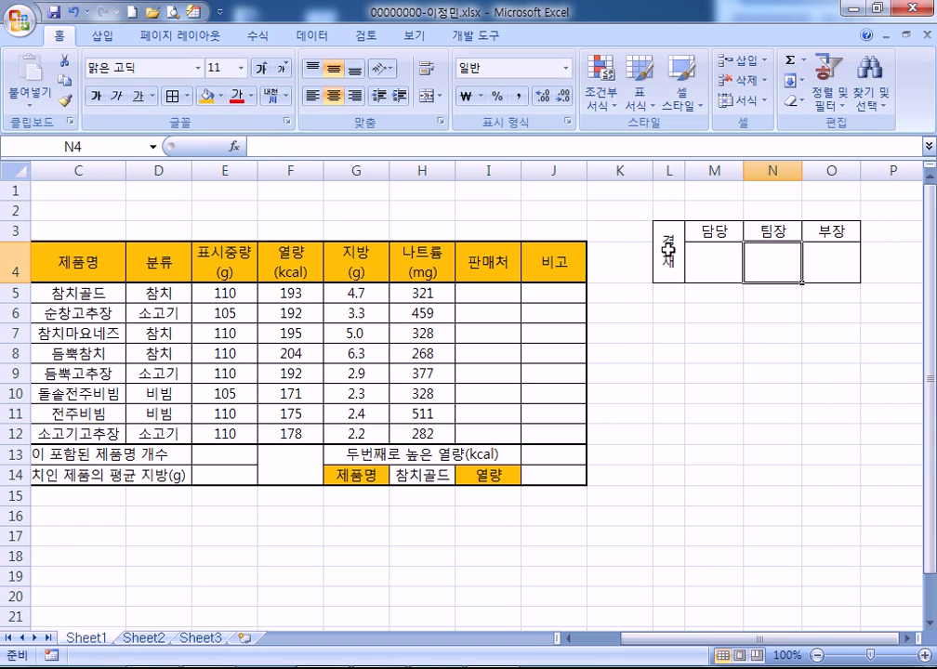
{"action": "left_click_drag", "start_coordinate": [668, 250], "coordinate": [811, 248]}
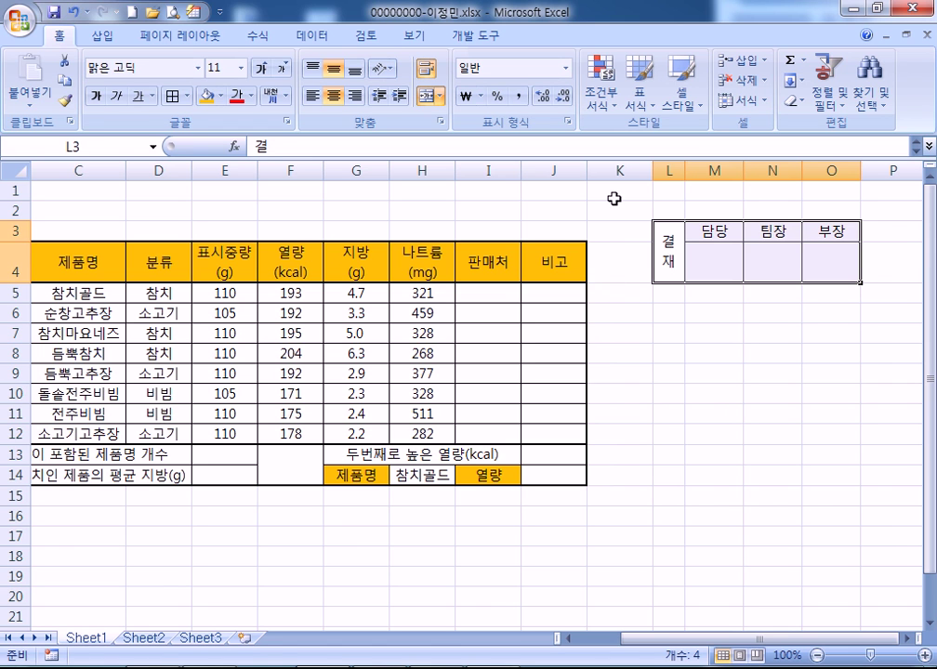
Paste the approval box as a picture and move it over H1:J3
{"action": "key", "text": "ctrl+c"}
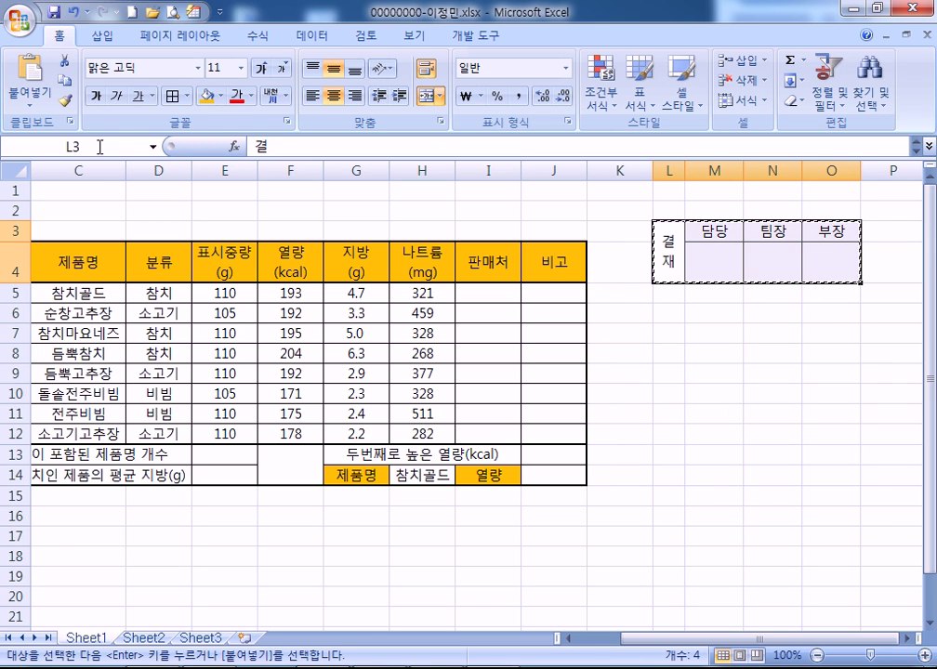
{"action": "left_click", "coordinate": [47, 105]}
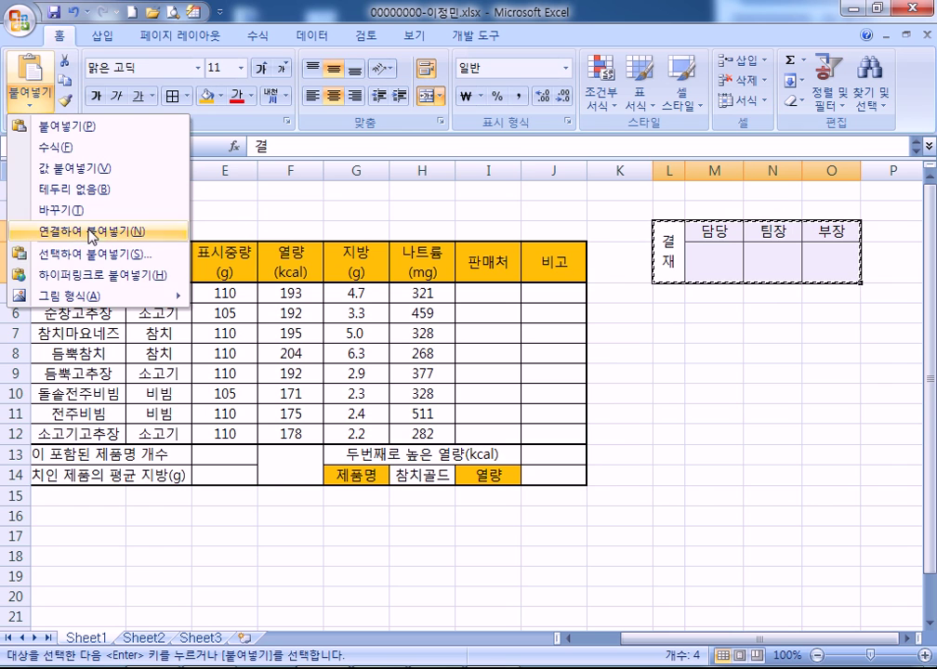
{"action": "mouse_move", "coordinate": [112, 296]}
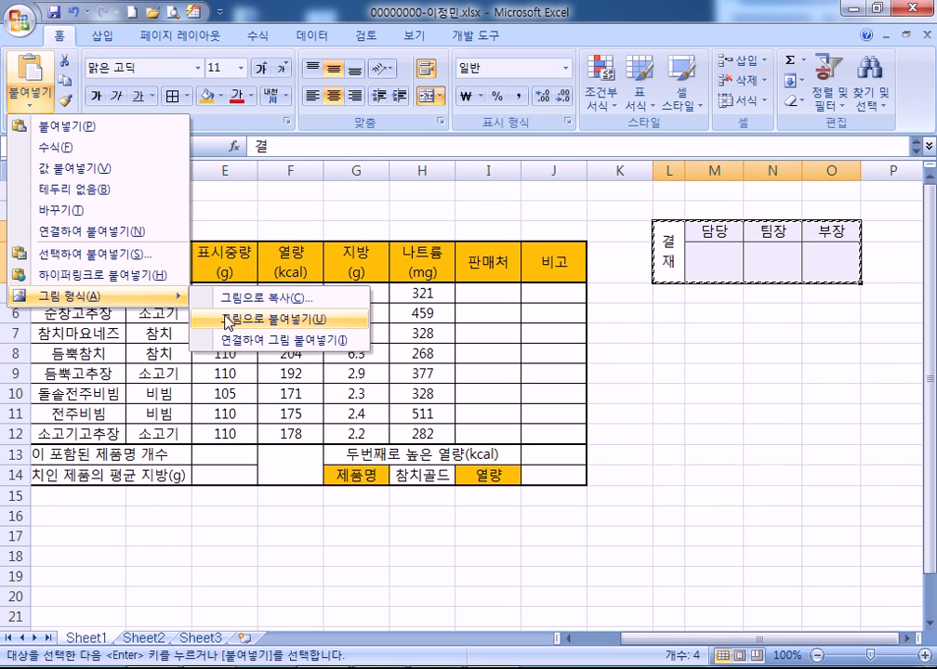
{"action": "left_click", "coordinate": [228, 322]}
{"action": "left_click", "coordinate": [451, 203]}
{"action": "left_click_drag", "start_coordinate": [688, 255], "coordinate": [411, 214]}
{"action": "left_click", "coordinate": [488, 354]}
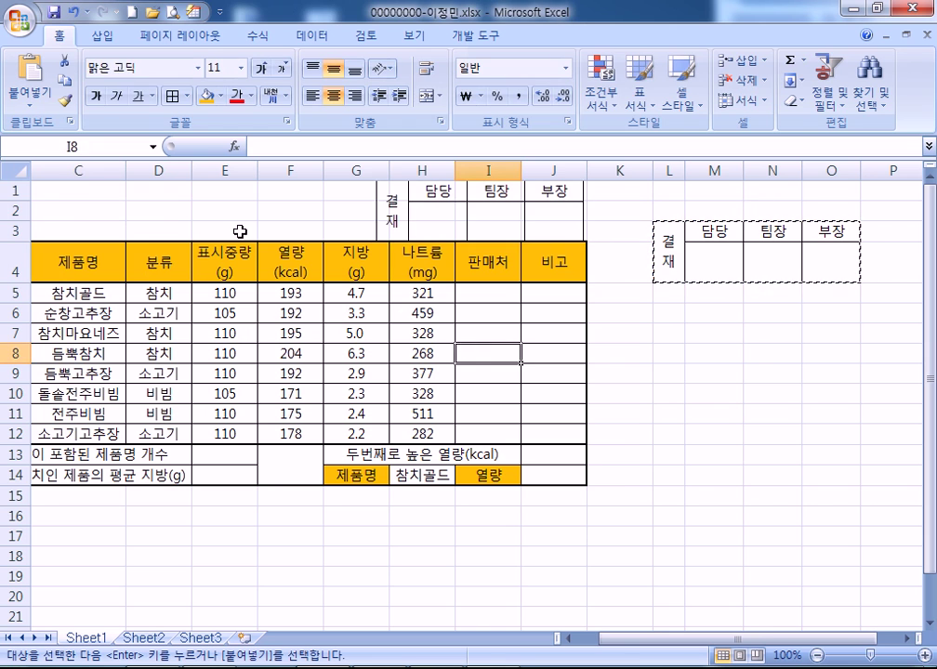
Make rows 1–3 taller, adjust columns H–J, and align the picture with the table's right end
{"action": "left_click_drag", "start_coordinate": [16, 191], "coordinate": [22, 233]}
{"action": "left_click", "coordinate": [237, 245]}
{"action": "left_click", "coordinate": [468, 226]}
{"action": "left_click_drag", "start_coordinate": [468, 226], "coordinate": [467, 231]}
{"action": "left_click", "coordinate": [272, 219]}
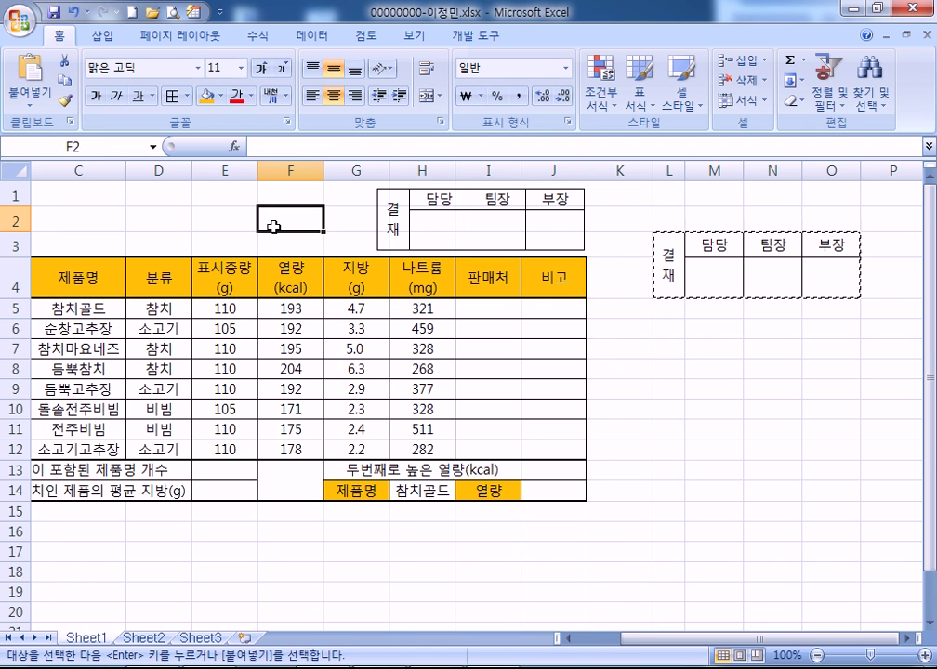
{"action": "key", "text": "Home"}
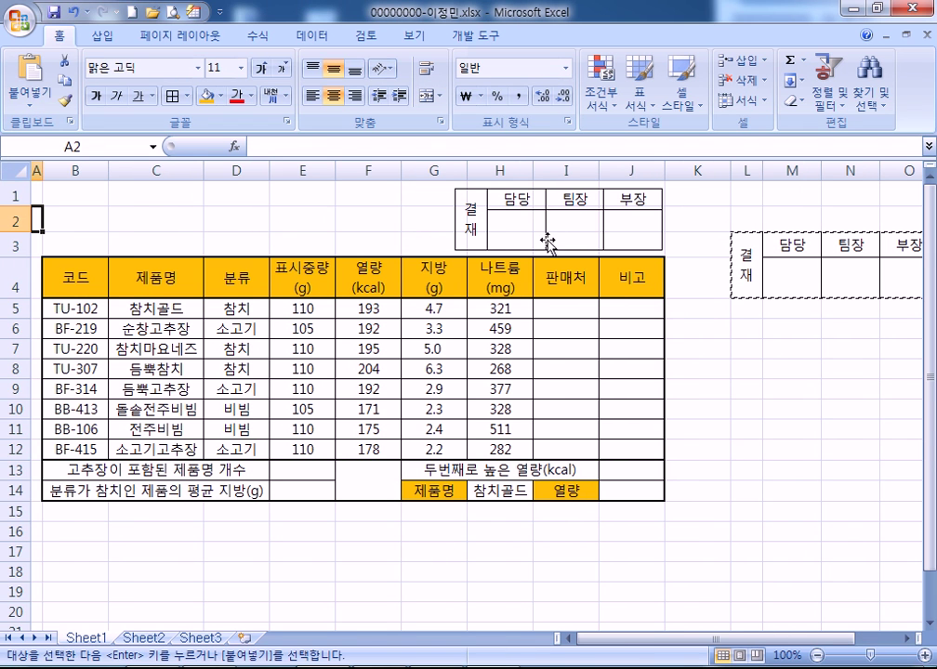
{"action": "left_click_drag", "start_coordinate": [600, 170], "coordinate": [611, 170]}
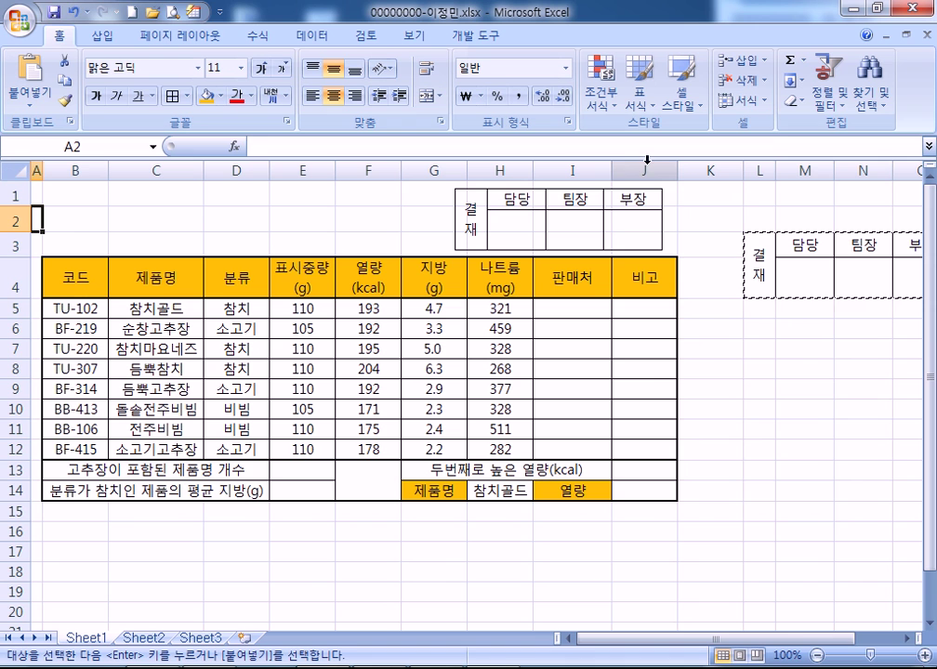
{"action": "left_click_drag", "start_coordinate": [678, 167], "coordinate": [682, 168]}
{"action": "left_click_drag", "start_coordinate": [534, 169], "coordinate": [535, 169]}
{"action": "left_click_drag", "start_coordinate": [560, 206], "coordinate": [580, 206]}
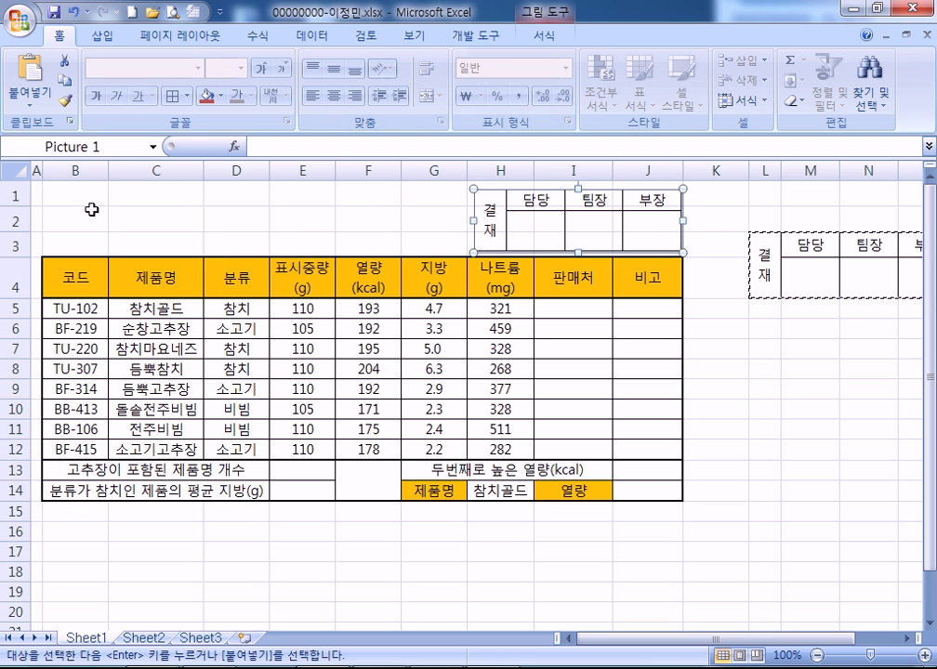
{"action": "left_click", "coordinate": [80, 188]}
Draw a rounded rectangle over B1:G3 and type the title 편의점 삼각김밥 영양성분 함량 into it
{"action": "left_click", "coordinate": [101, 38]}
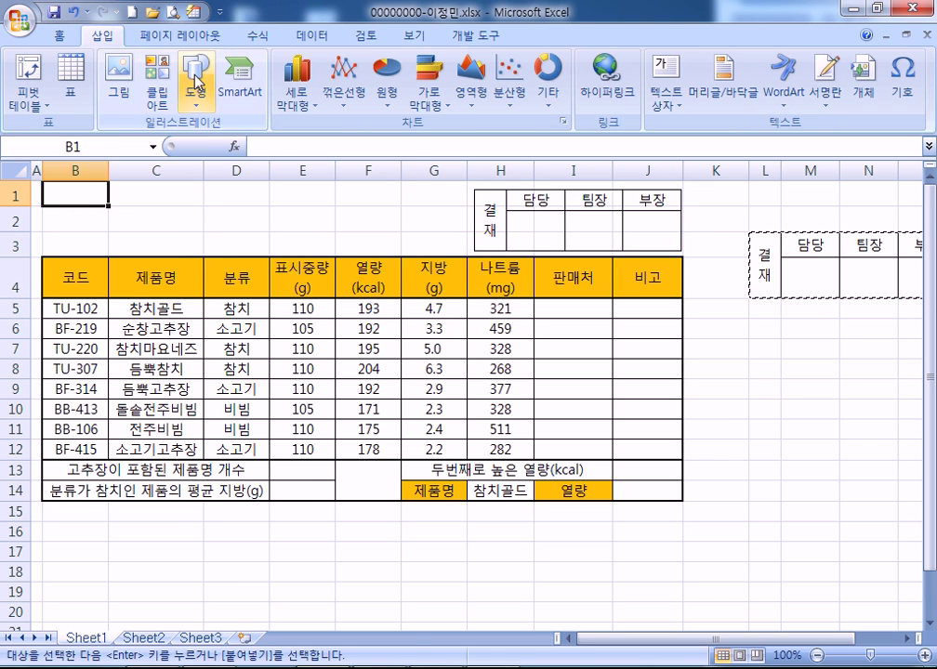
{"action": "left_click", "coordinate": [194, 93]}
{"action": "left_click", "coordinate": [206, 240]}
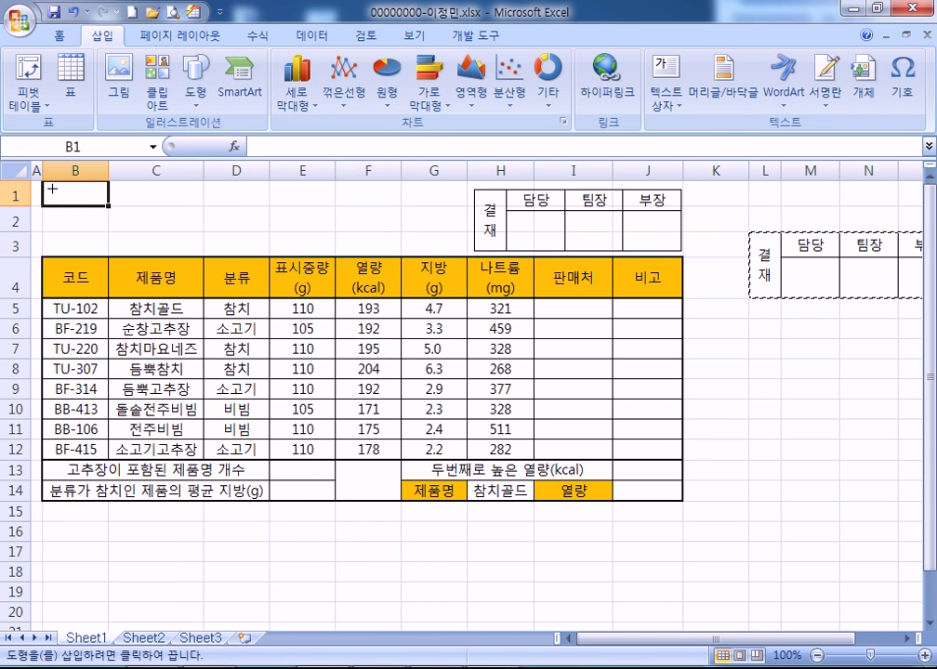
{"action": "left_click_drag", "start_coordinate": [49, 184], "coordinate": [463, 249]}
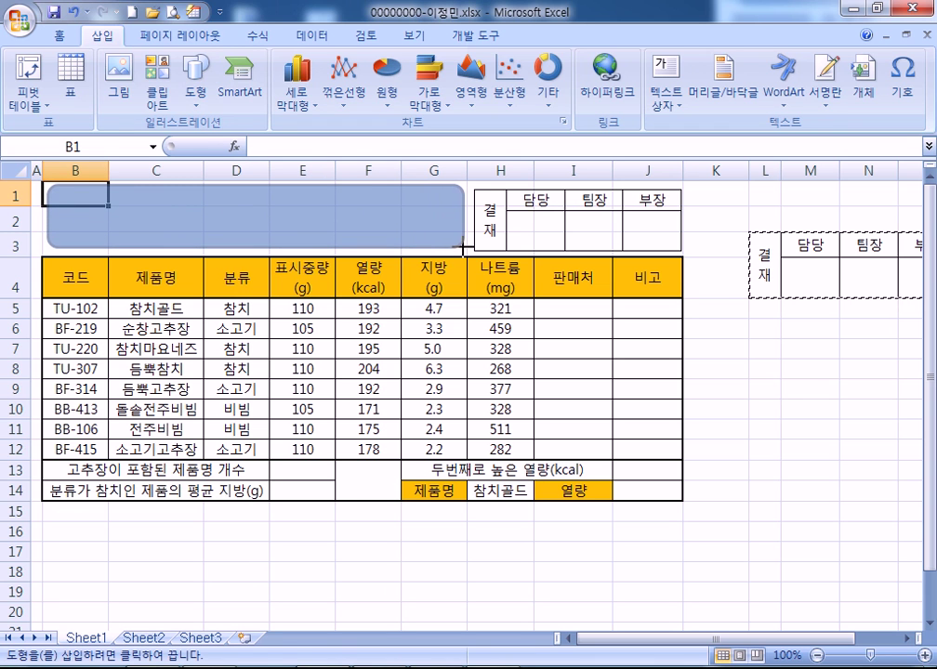
{"action": "left_click_drag", "start_coordinate": [244, 247], "coordinate": [243, 247]}
{"action": "type", "text": "편ㅇ의점 삼"}
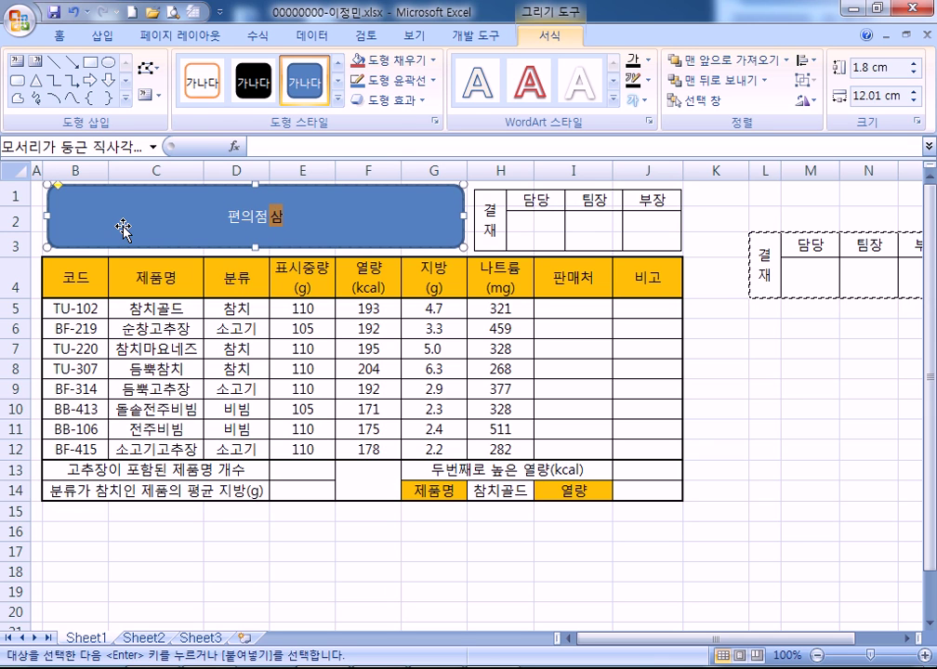
{"action": "type", "text": "각김밥"}
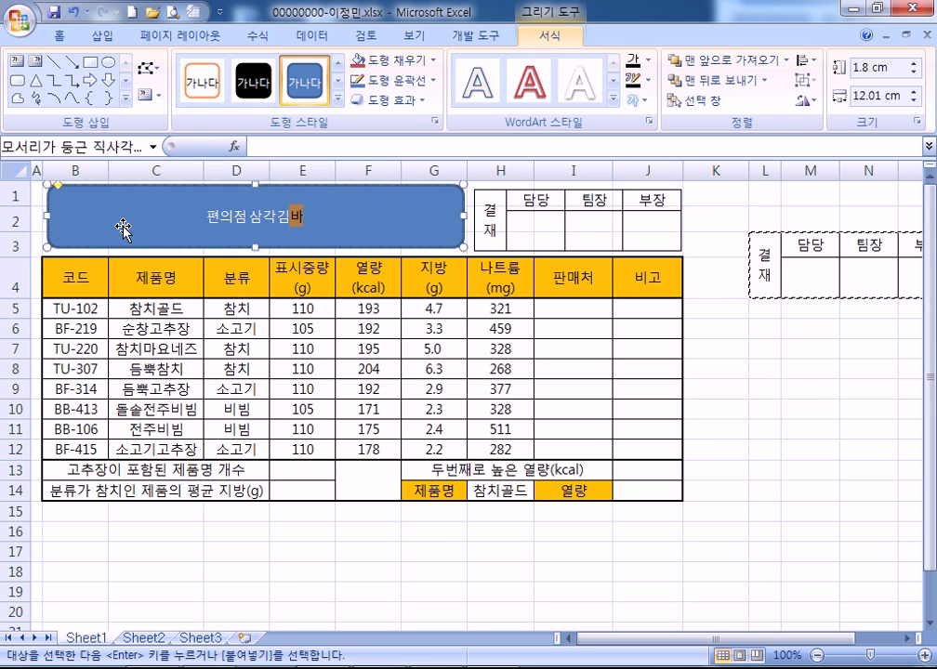
{"action": "type", "text": " 영양성분"}
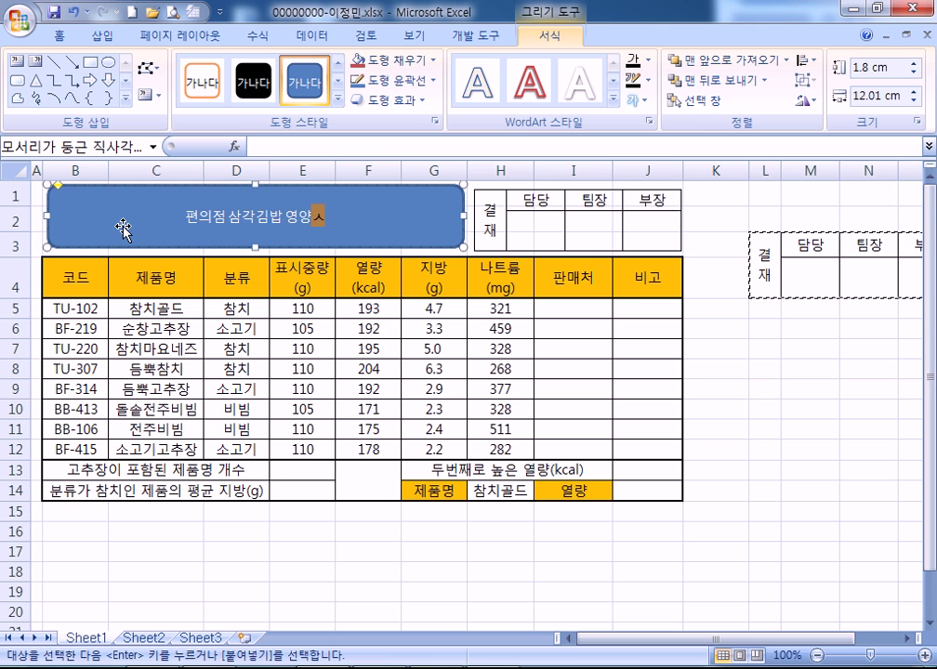
{"action": "type", "text": " 함ㄹ"}
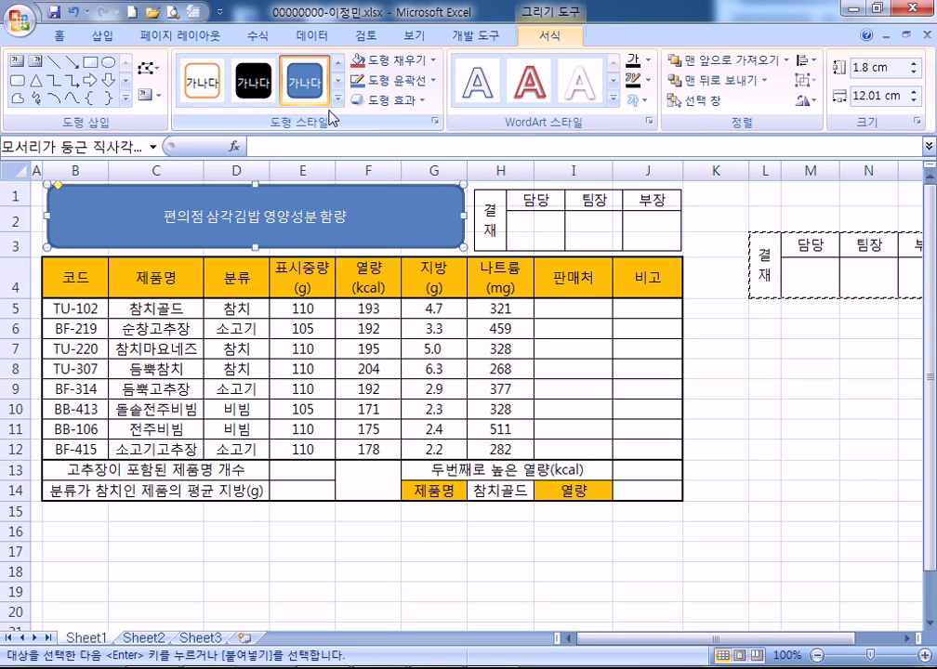
Give the title shape an outer shadow
{"action": "left_click", "coordinate": [420, 101]}
{"action": "mouse_move", "coordinate": [433, 178]}
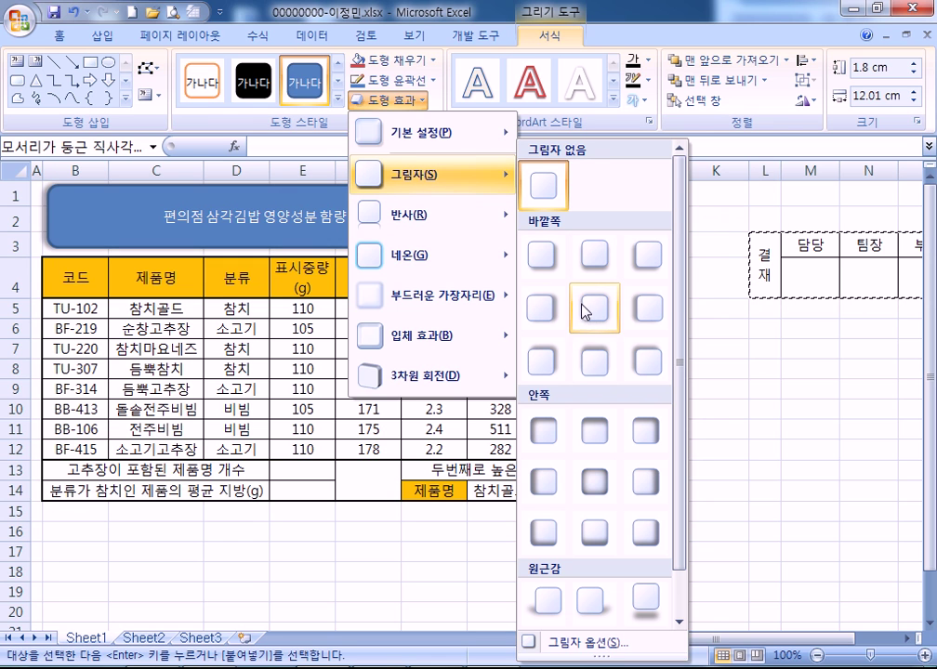
{"action": "left_click", "coordinate": [556, 268]}
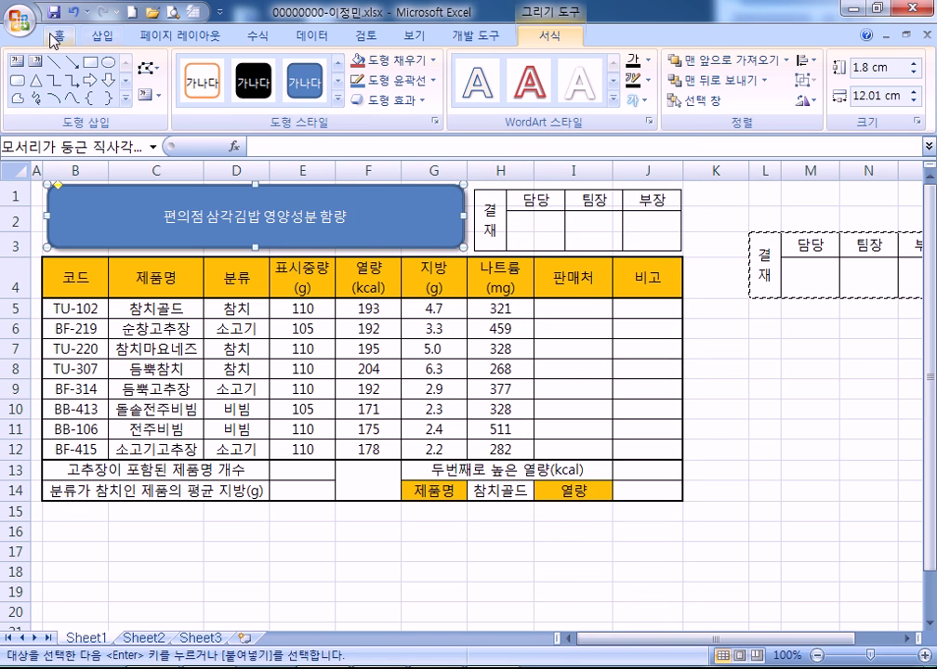
Set the title text to 맑은 고딕 at 20 points
{"action": "left_click", "coordinate": [57, 36]}
{"action": "left_click", "coordinate": [199, 69]}
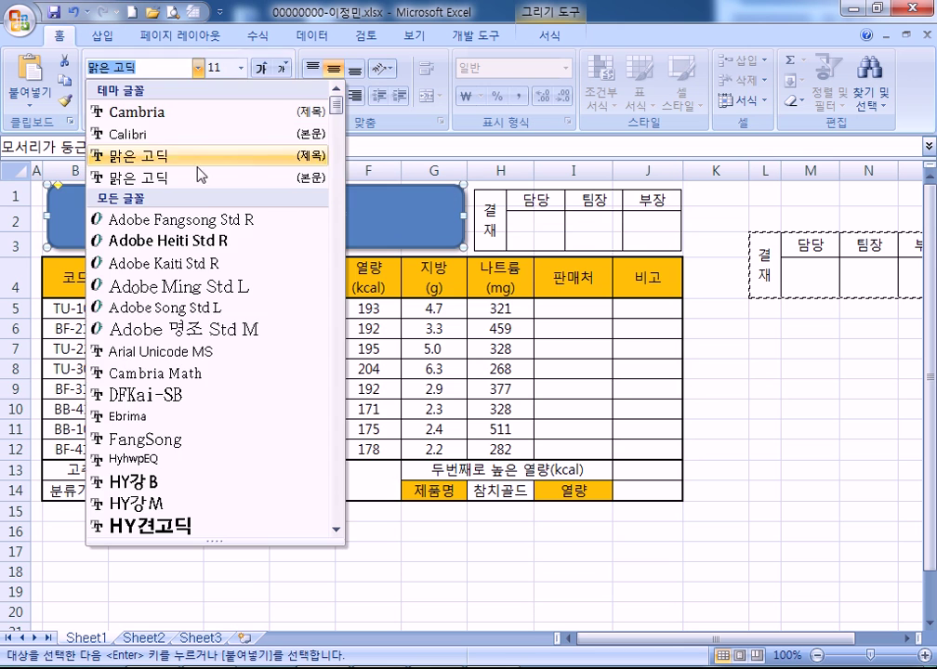
{"action": "scroll", "coordinate": [230, 428], "scroll_direction": "down", "scroll_amount": 5}
{"action": "scroll", "coordinate": [233, 433], "scroll_direction": "down", "scroll_amount": 10}
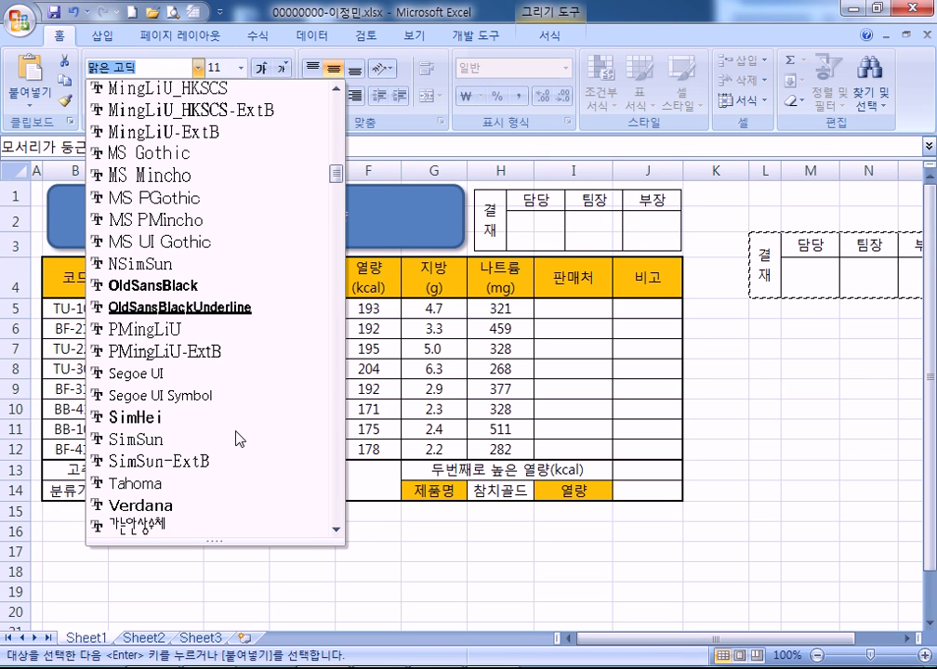
{"action": "scroll", "coordinate": [180, 435], "scroll_direction": "down", "scroll_amount": 10}
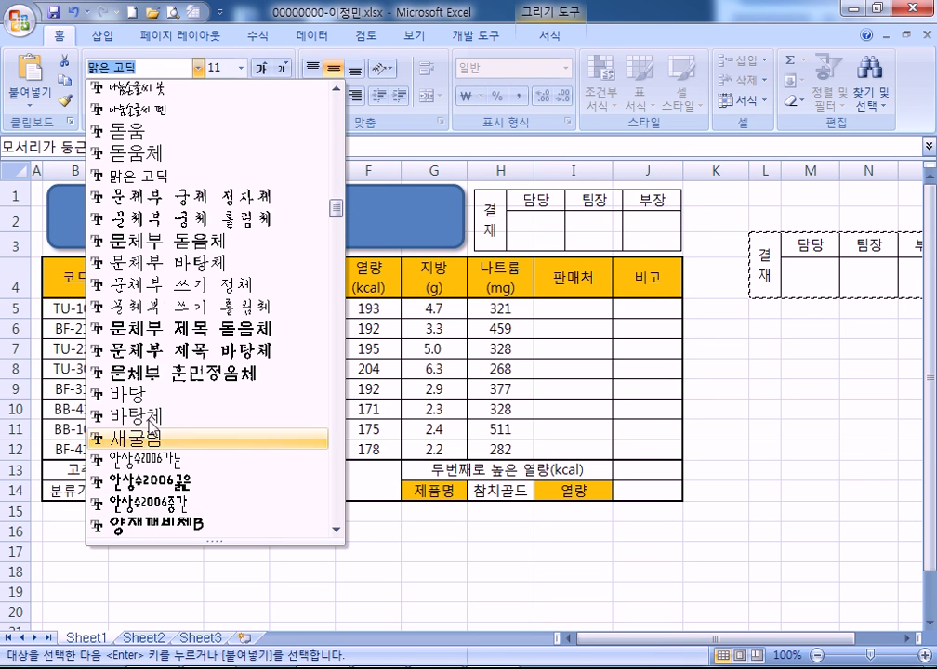
{"action": "left_click", "coordinate": [165, 169]}
{"action": "left_click", "coordinate": [262, 68]}
{"action": "left_click", "coordinate": [262, 68]}
{"action": "left_click", "coordinate": [262, 68]}
{"action": "left_click", "coordinate": [262, 68]}
{"action": "left_click", "coordinate": [263, 69]}
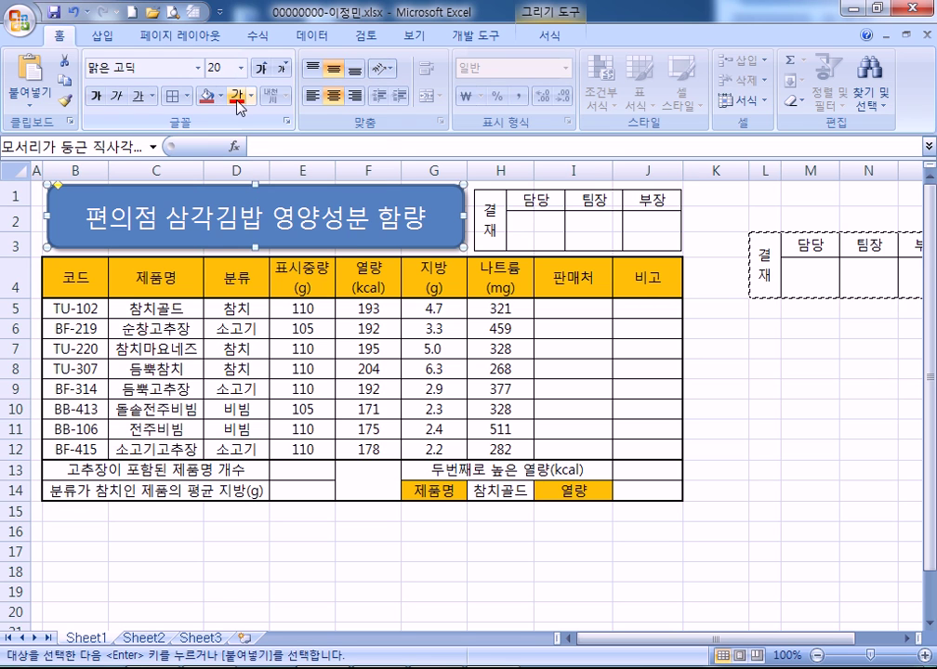
Make the title text bold Automatic black and fill the shape yellow
{"action": "left_click", "coordinate": [250, 96]}
{"action": "left_click", "coordinate": [247, 119]}
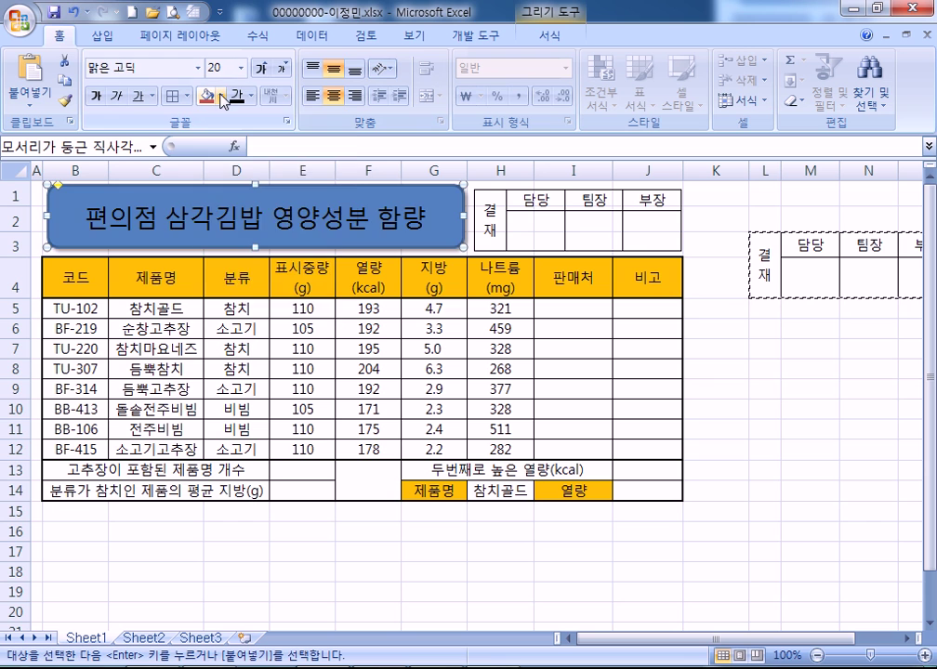
{"action": "left_click", "coordinate": [220, 96]}
{"action": "left_click", "coordinate": [252, 259]}
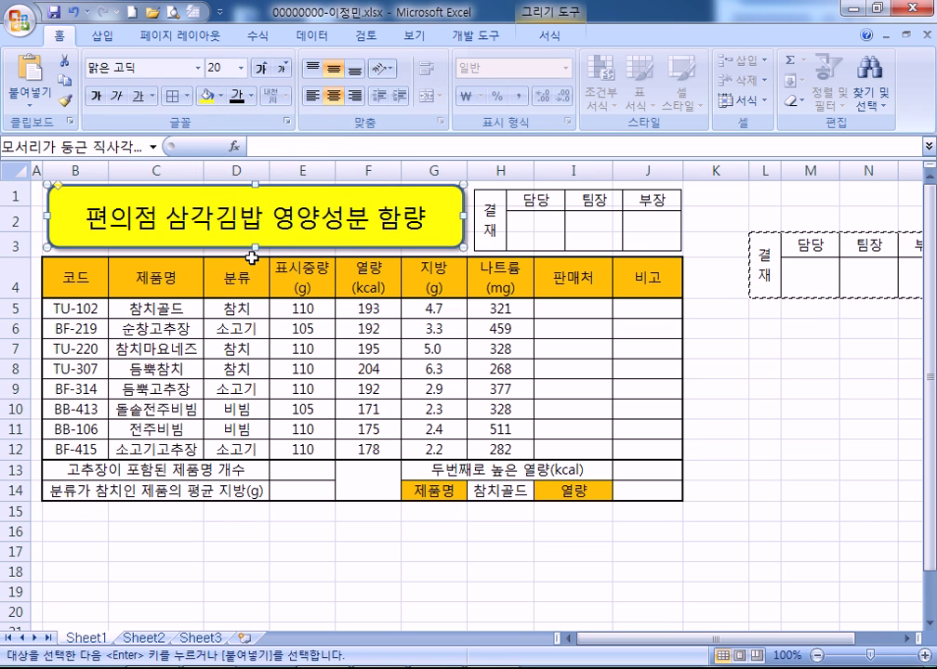
{"action": "left_click", "coordinate": [97, 97]}
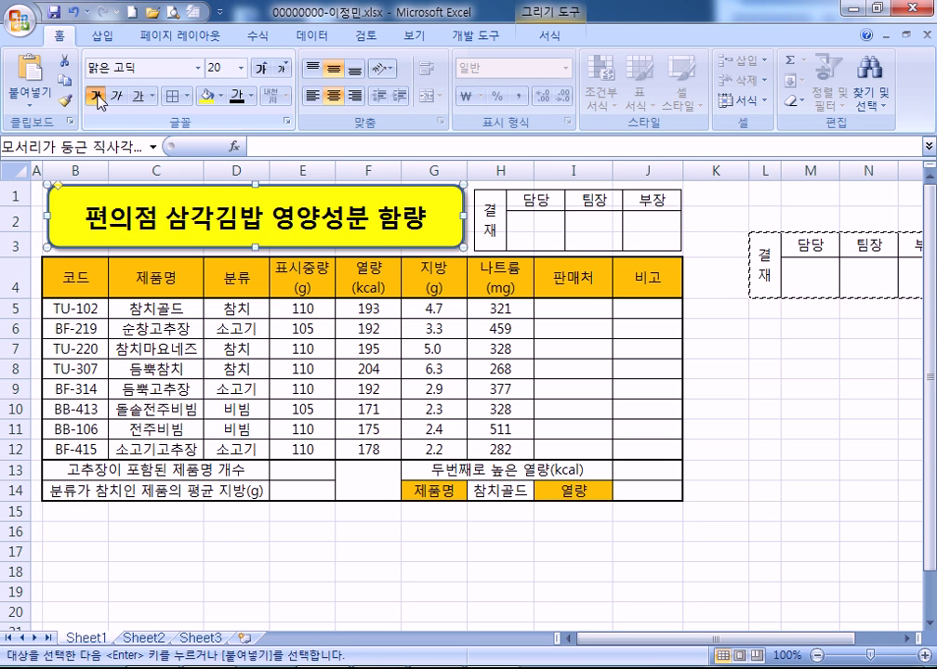
{"action": "left_click", "coordinate": [503, 494]}
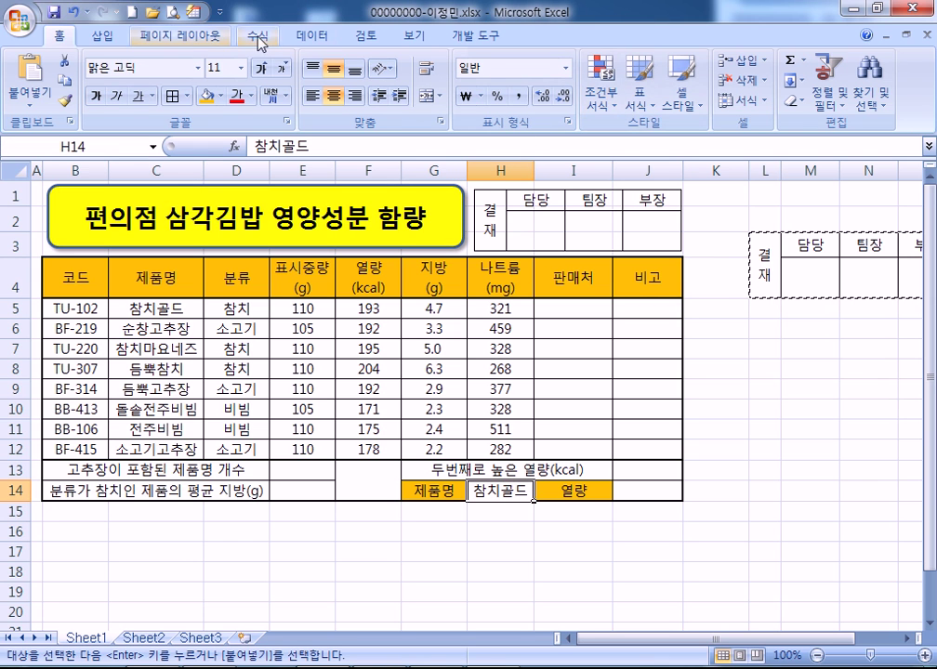
Add list validation to H14 with source =$C$5:$C$12 for the product names
{"action": "left_click", "coordinate": [312, 35]}
{"action": "key", "text": "Escape"}
{"action": "left_click", "coordinate": [671, 76]}
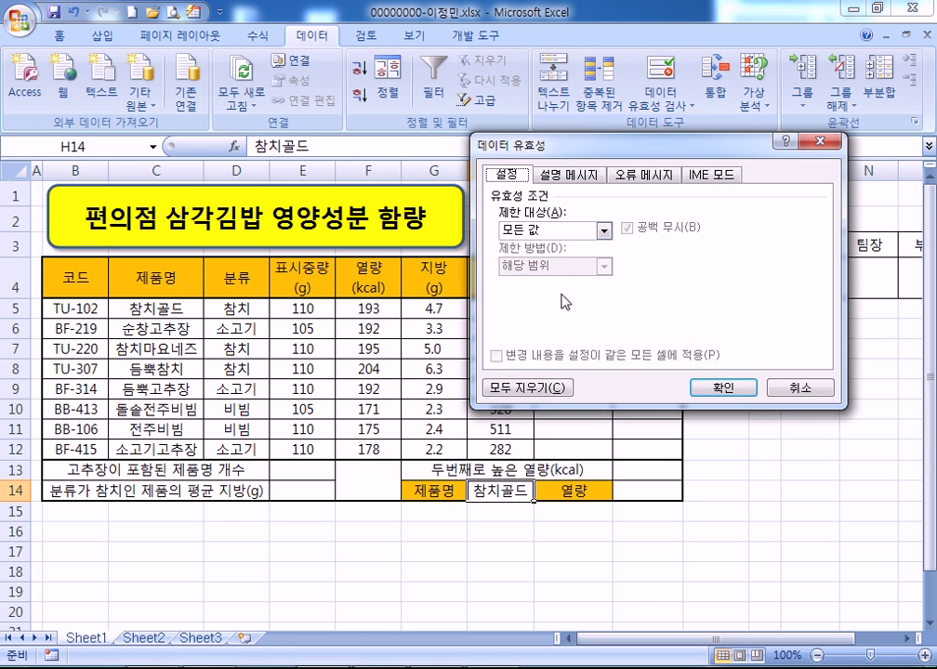
{"action": "left_click", "coordinate": [605, 229]}
{"action": "left_click", "coordinate": [532, 291]}
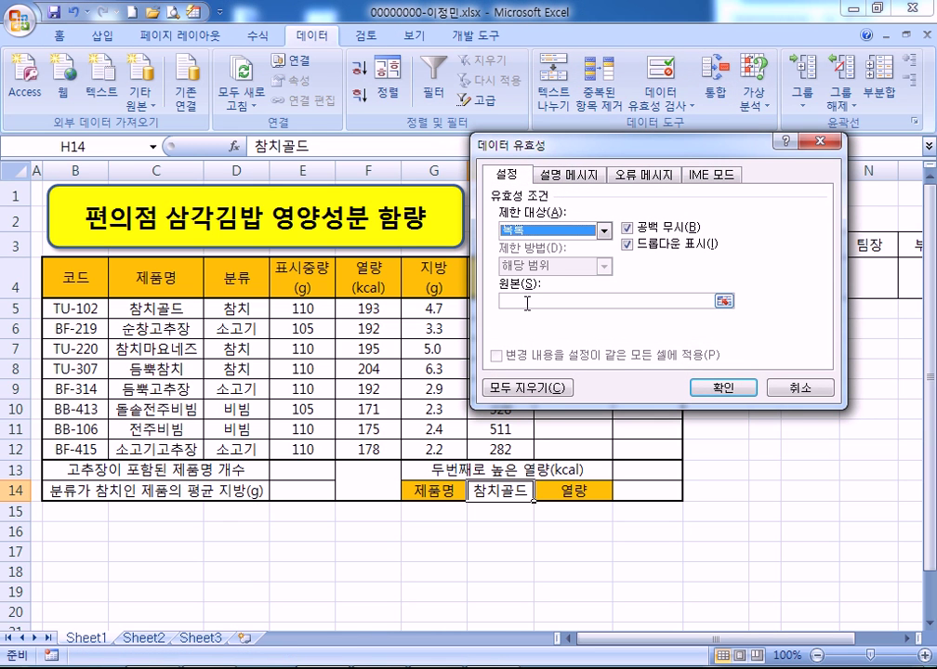
{"action": "left_click", "coordinate": [527, 301]}
{"action": "left_click_drag", "start_coordinate": [184, 310], "coordinate": [175, 449]}
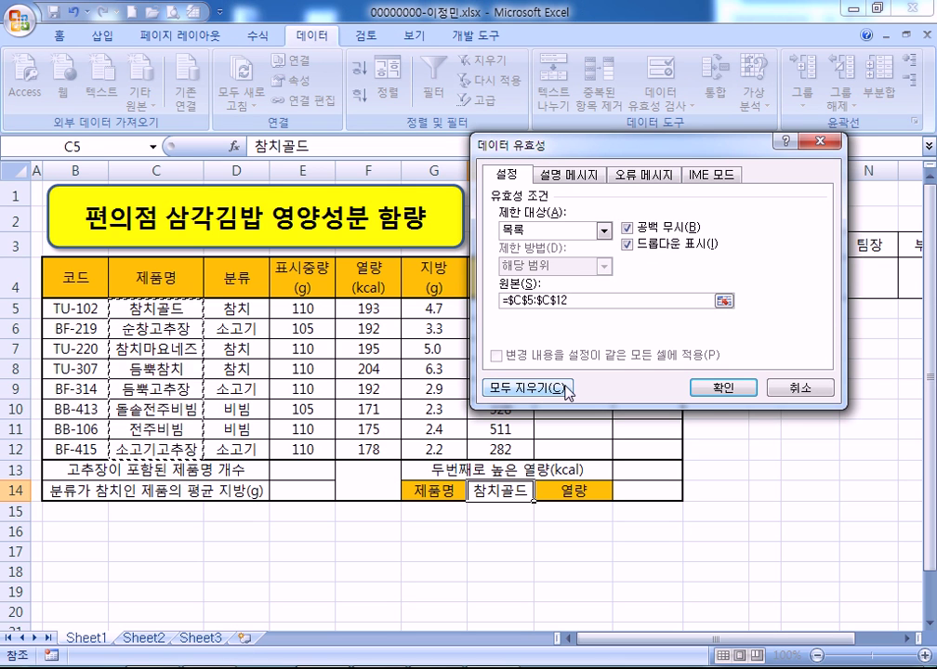
{"action": "left_click", "coordinate": [723, 388]}
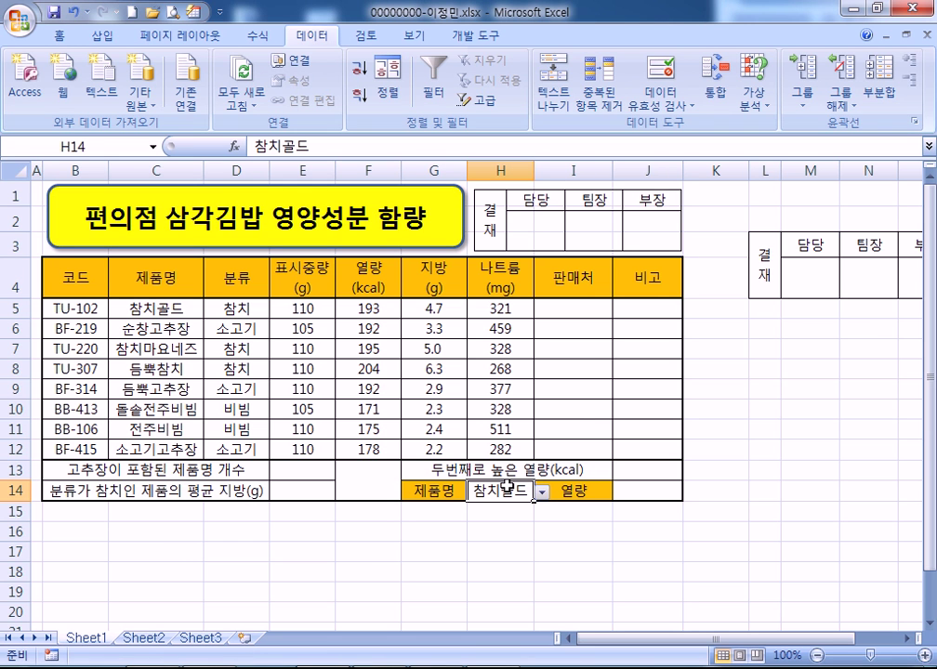
Apply the custom number format 0.0"g" to the fat values G5:G12
{"action": "left_click_drag", "start_coordinate": [428, 317], "coordinate": [431, 444]}
{"action": "key", "text": "ctrl+1"}
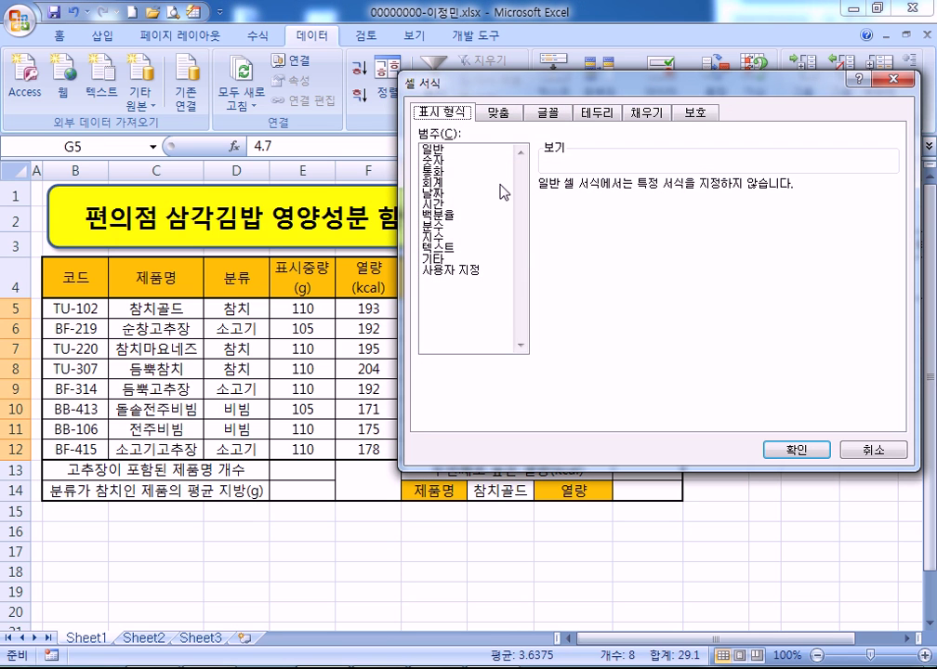
{"action": "left_click", "coordinate": [465, 270]}
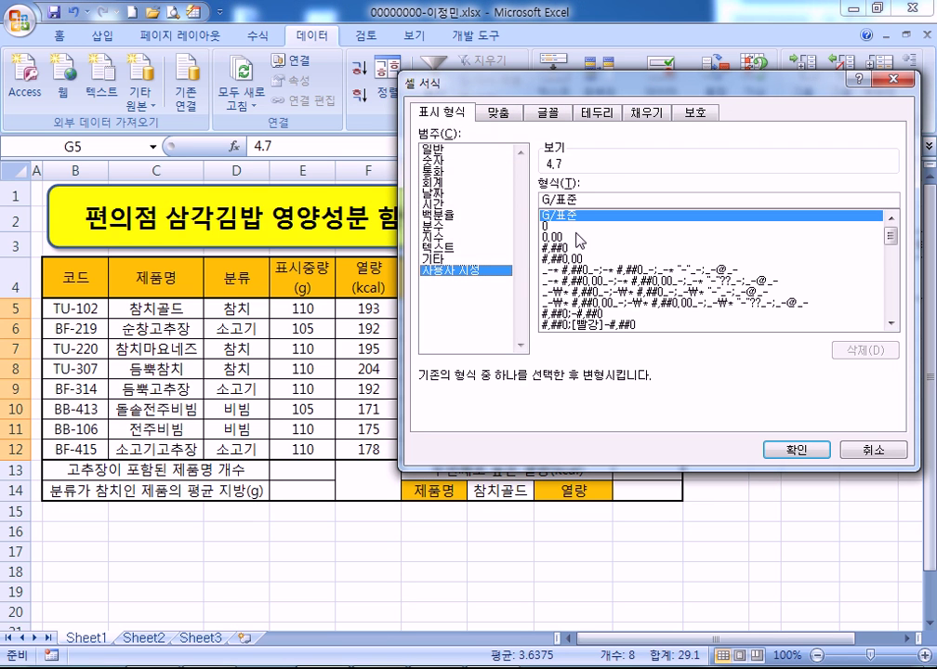
{"action": "left_click", "coordinate": [550, 226]}
{"action": "type", "text": ".0\"g"}
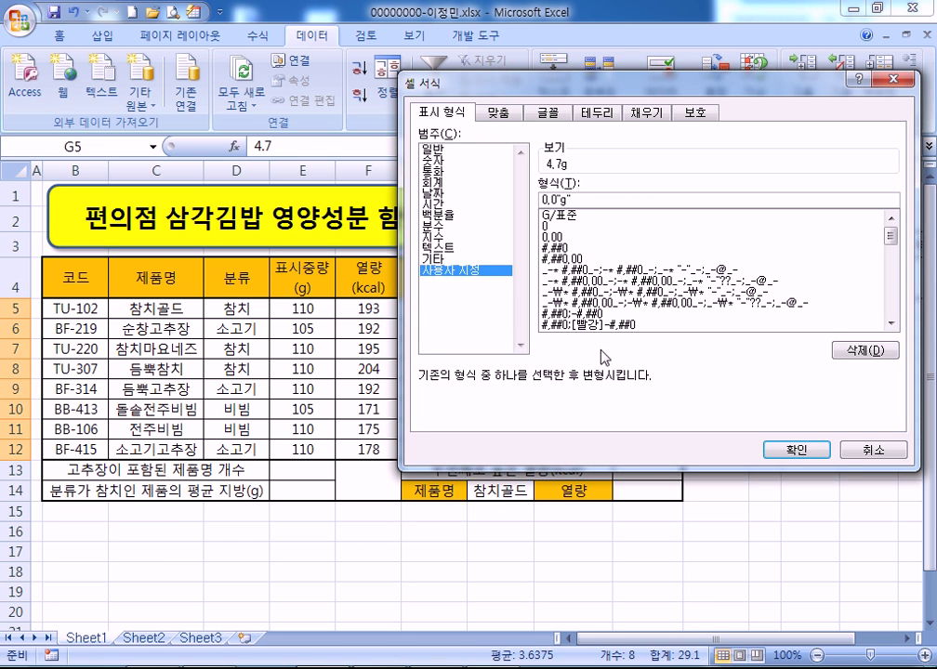
{"action": "left_click", "coordinate": [795, 449]}
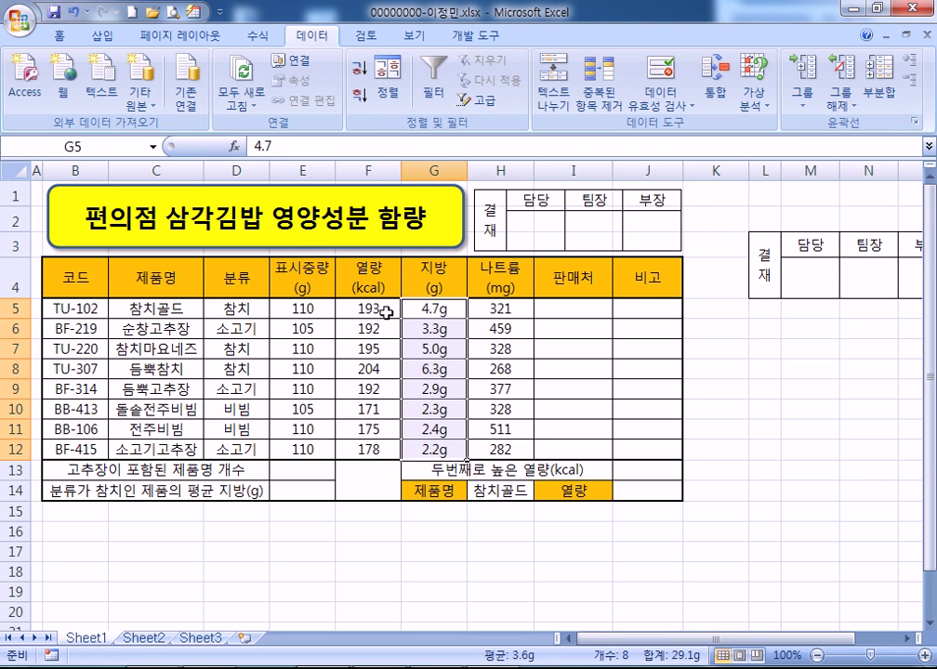
Name the product-name range C5:C12 as 제품명 in the Name Box
{"action": "left_click_drag", "start_coordinate": [177, 309], "coordinate": [163, 449]}
{"action": "left_click", "coordinate": [125, 145]}
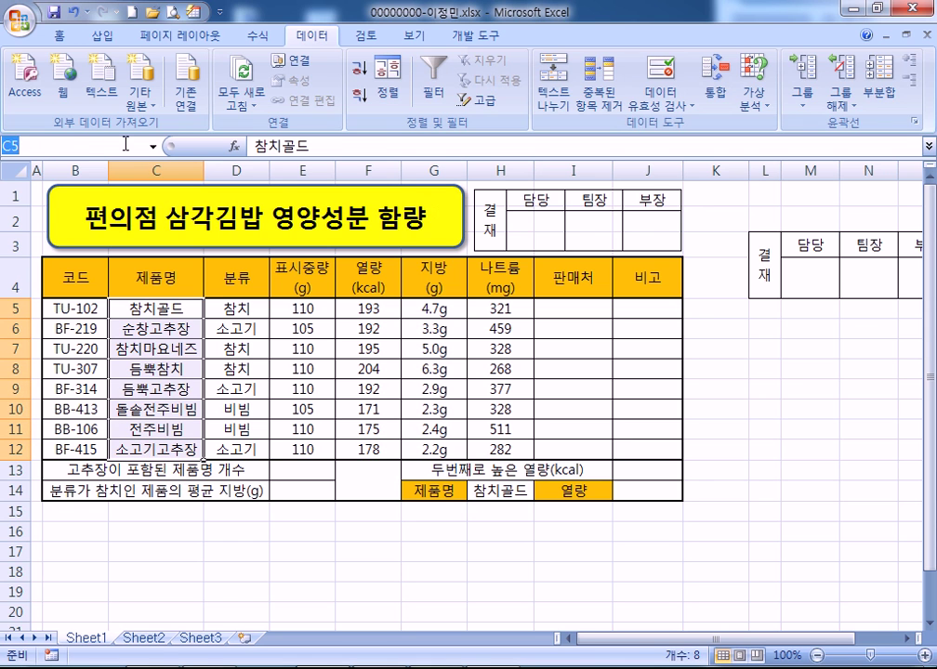
{"action": "type", "text": "제품ㅁ"}
{"action": "key", "text": "BackSpace"}
{"action": "key", "text": "BackSpace"}
{"action": "key", "text": "BackSpace"}
{"action": "type", "text": "제품명"}
{"action": "key", "text": "Return"}
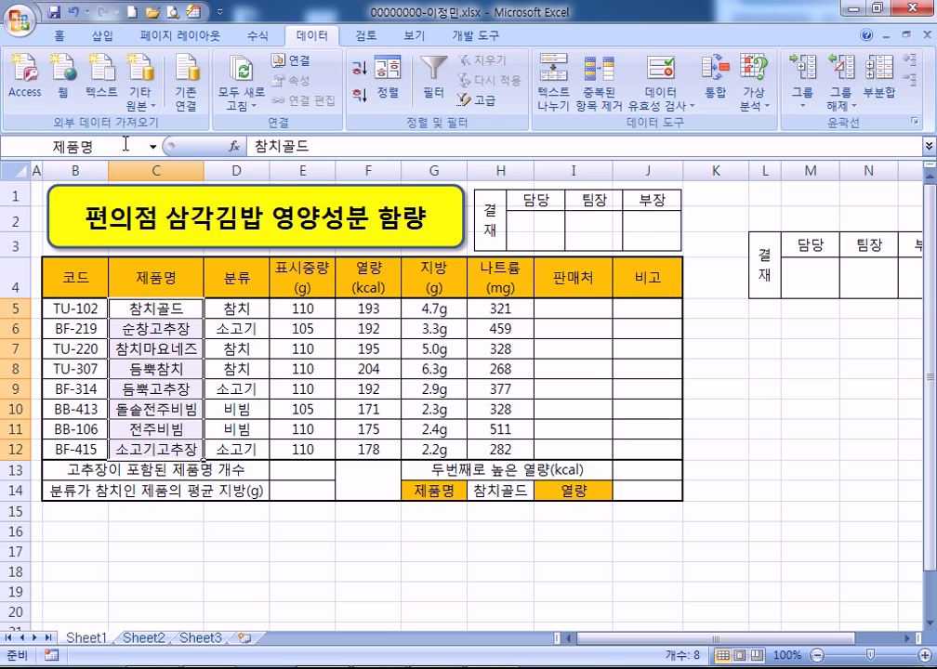
Delete columns L to P holding the original approval box and return to A1
{"action": "left_click_drag", "start_coordinate": [762, 169], "coordinate": [849, 170]}
{"action": "right_click", "coordinate": [614, 225]}
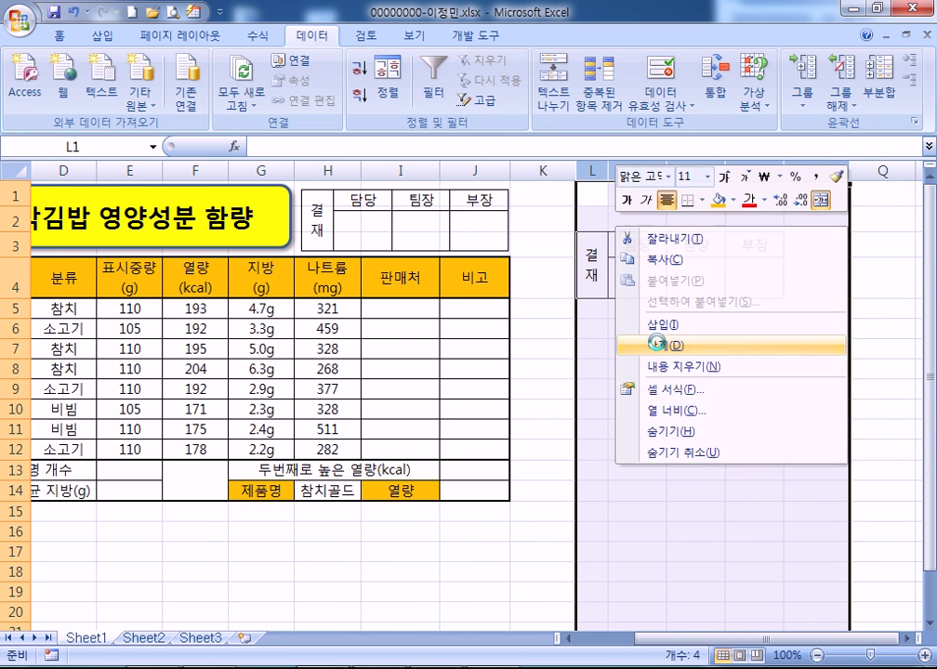
{"action": "left_click", "coordinate": [669, 346]}
{"action": "key", "text": "ctrl+Home"}
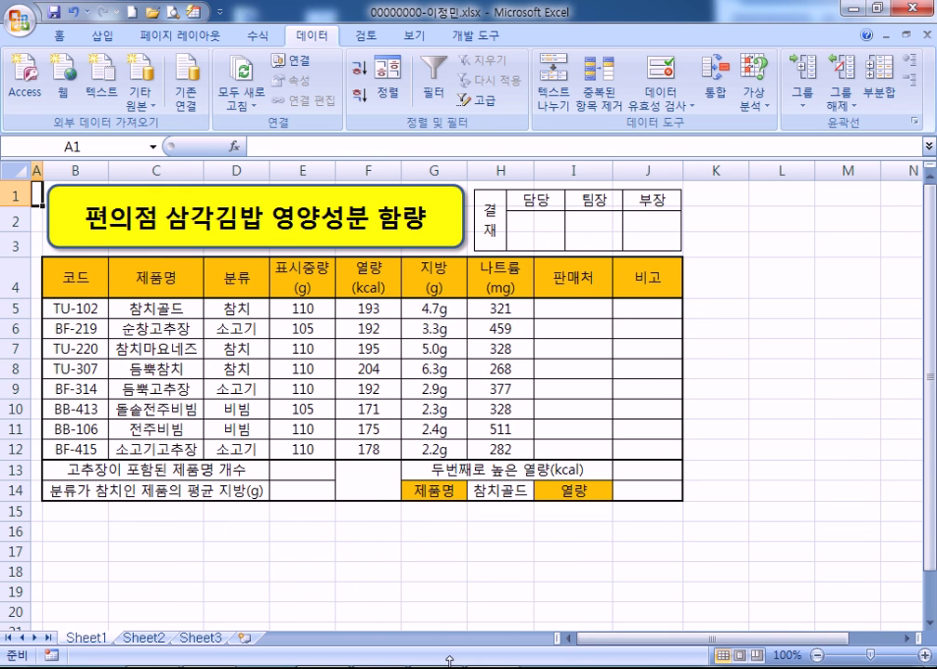
Send the answer file with 답안 전송, confirm, and close the success and send dialogs
{"action": "left_click", "coordinate": [826, 124]}
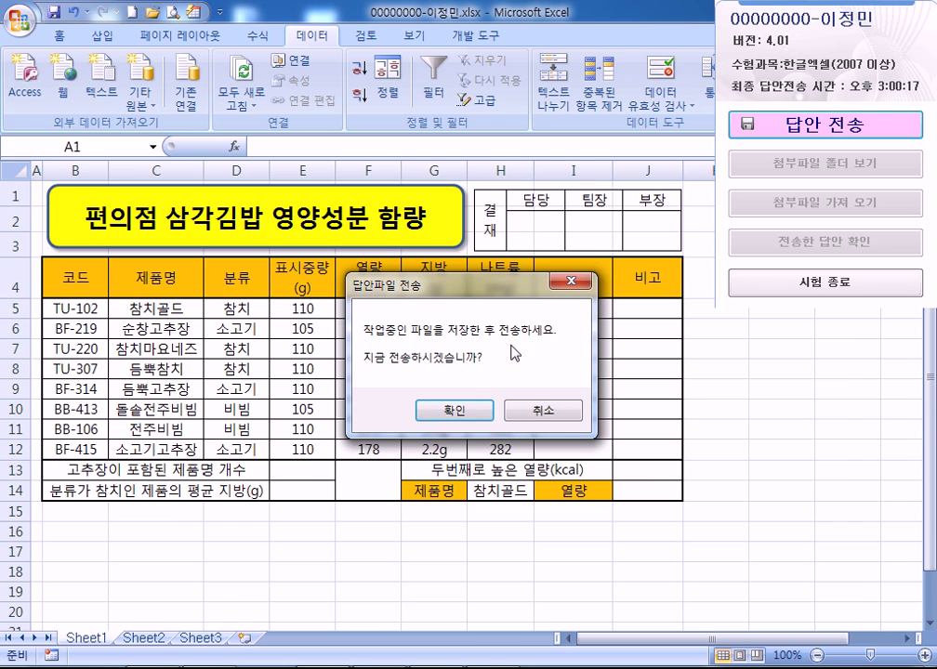
{"action": "left_click", "coordinate": [452, 411]}
{"action": "left_click", "coordinate": [508, 467]}
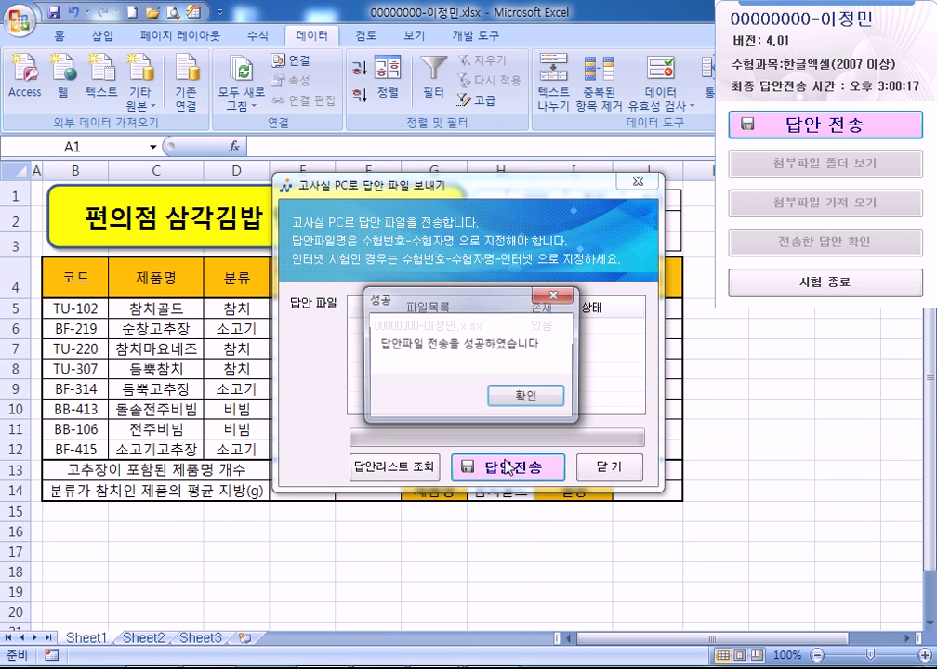
{"action": "left_click", "coordinate": [525, 394]}
{"action": "left_click", "coordinate": [591, 470]}
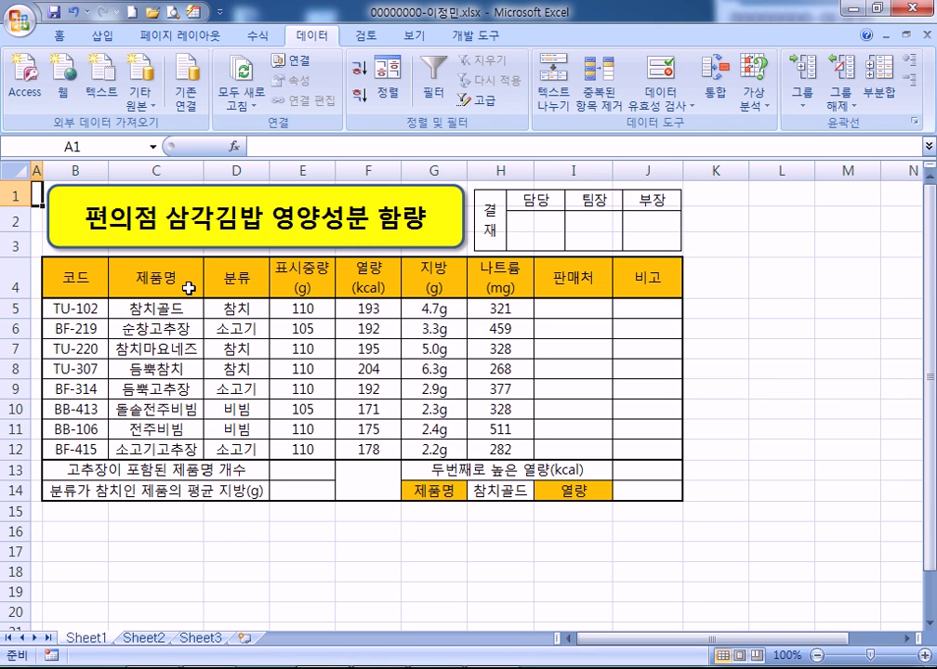
Add green conditional-formatting data bars to the sodium values H5:H12
{"action": "left_click_drag", "start_coordinate": [483, 314], "coordinate": [497, 445]}
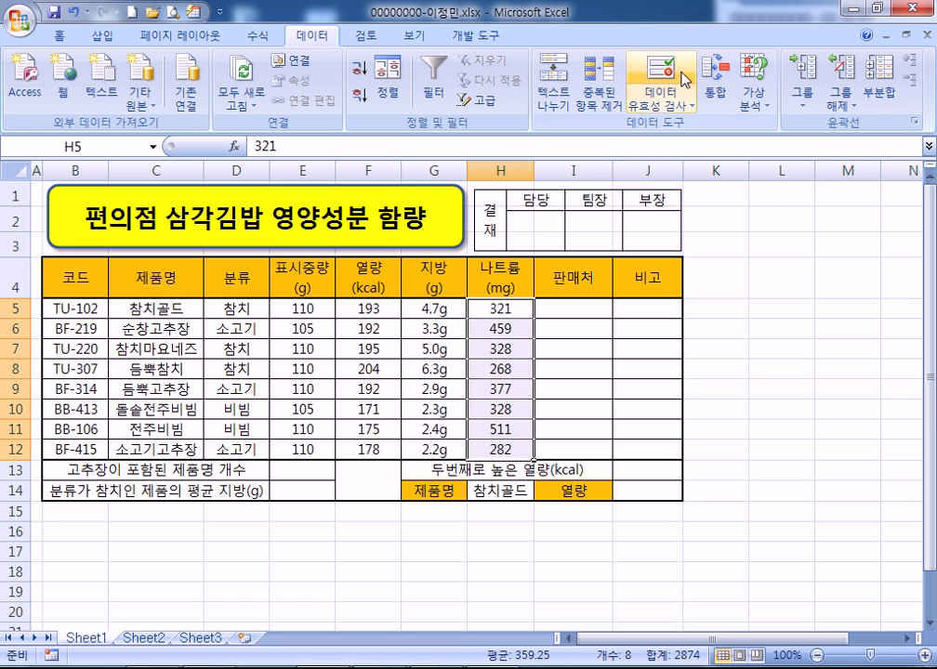
{"action": "left_click", "coordinate": [61, 37]}
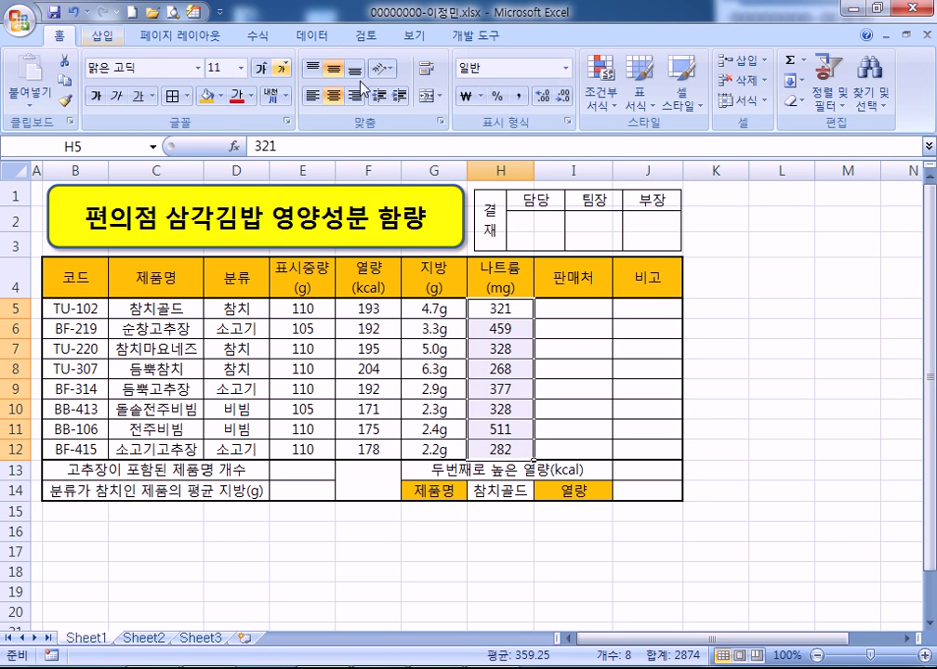
{"action": "left_click", "coordinate": [602, 88]}
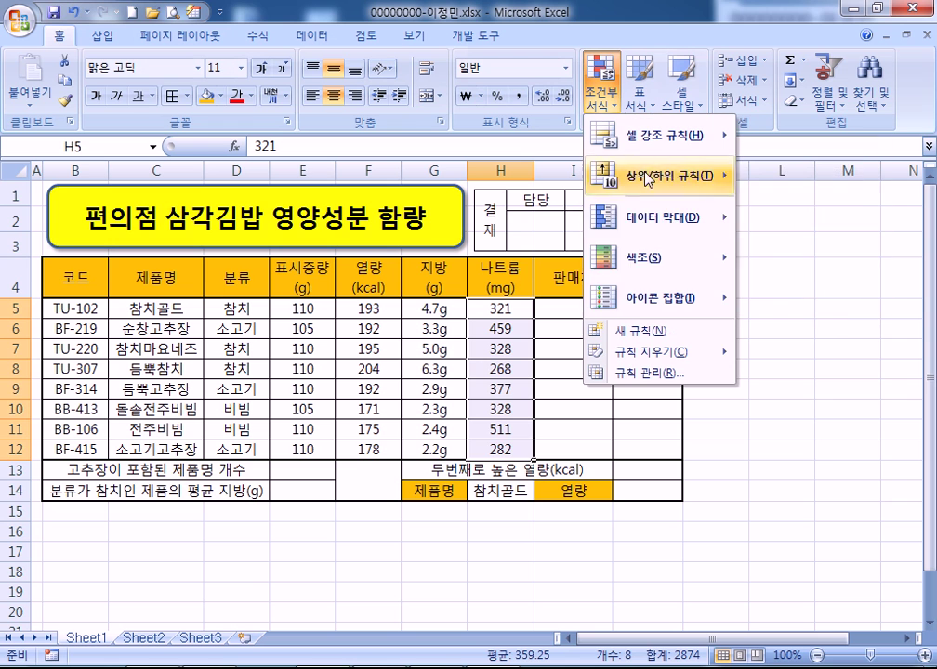
{"action": "mouse_move", "coordinate": [655, 217]}
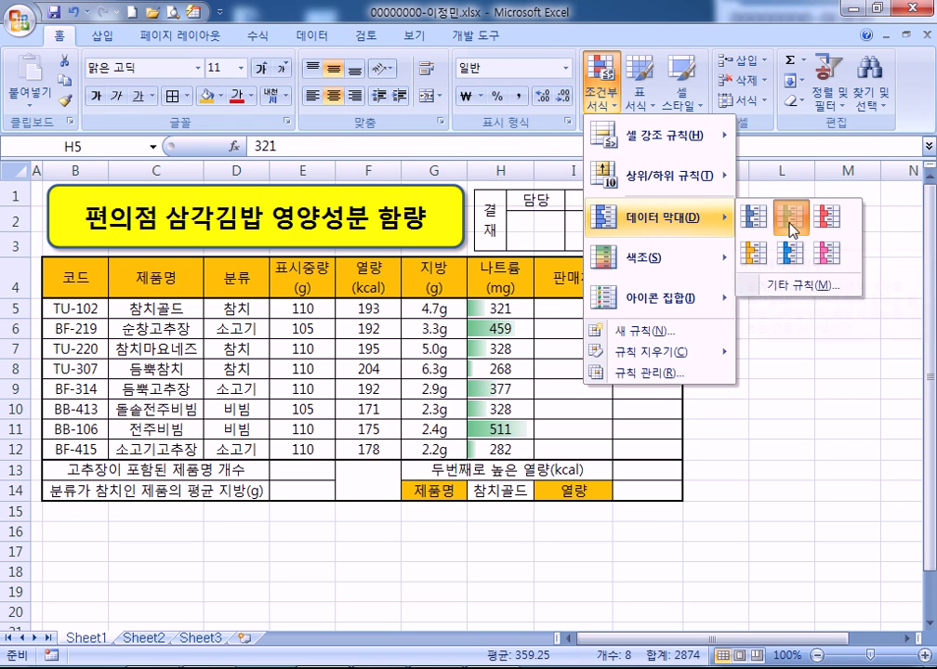
{"action": "left_click", "coordinate": [790, 224]}
{"action": "left_click", "coordinate": [411, 346]}
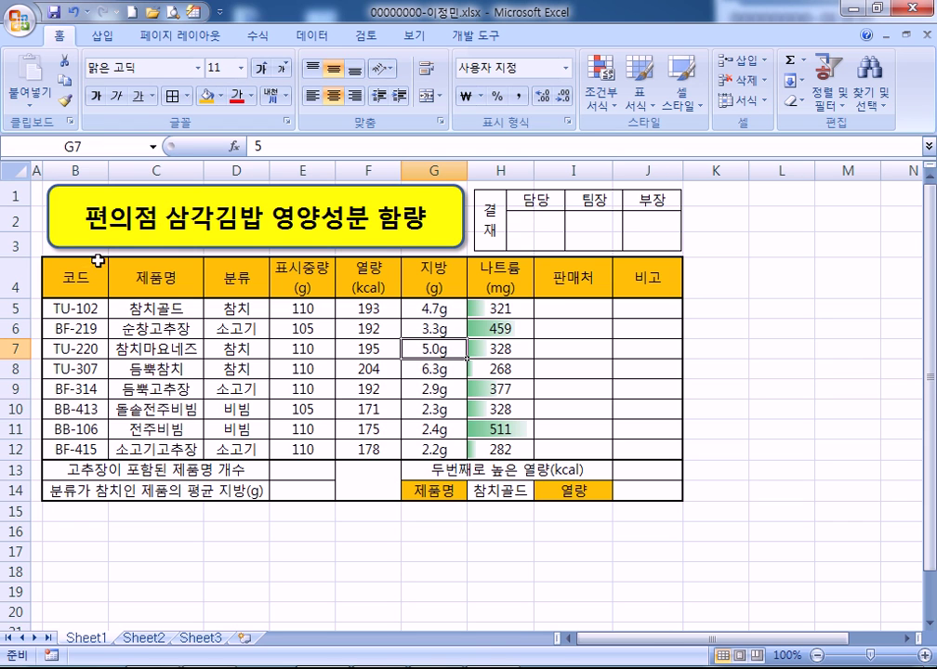
Copy the nutrition table B4:H12 from Sheet1 to Sheet2 B2 and auto-fit column C
{"action": "left_click_drag", "start_coordinate": [74, 275], "coordinate": [498, 447]}
{"action": "key", "text": "ctrl+c"}
{"action": "left_click", "coordinate": [139, 638]}
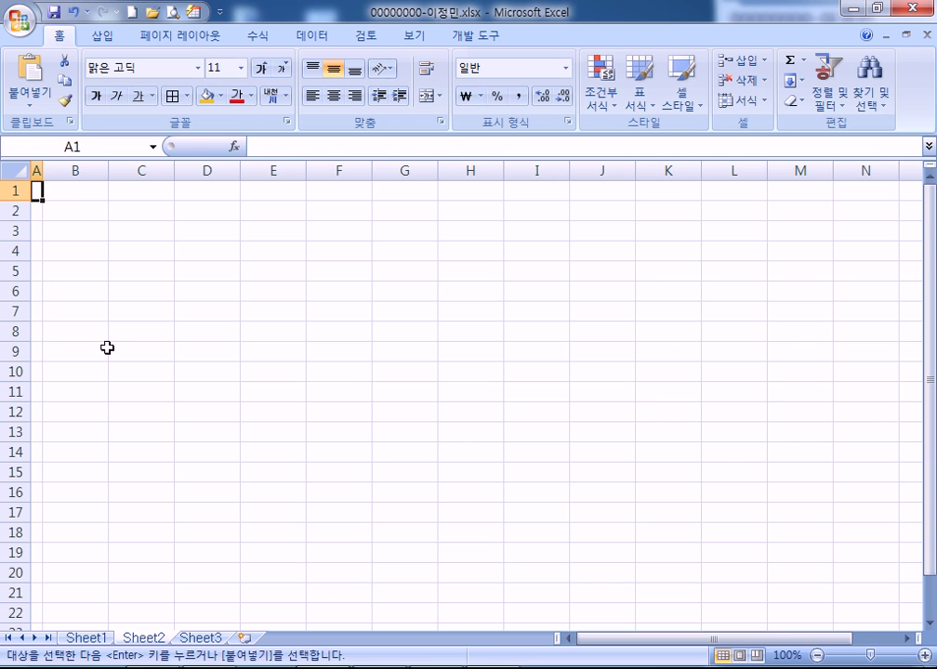
{"action": "left_click", "coordinate": [74, 211]}
{"action": "key", "text": "ctrl+v"}
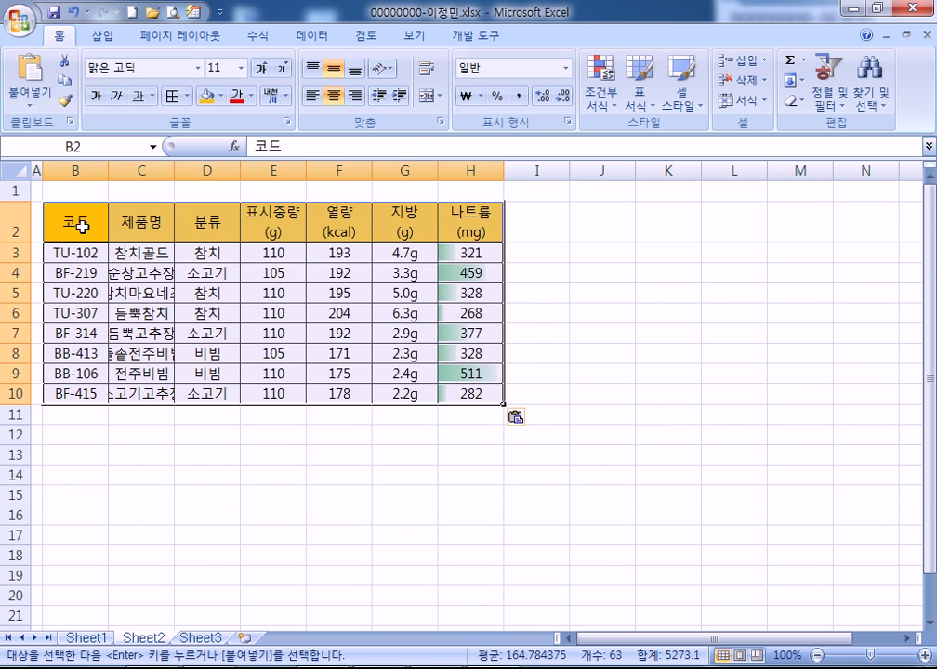
{"action": "double_click", "coordinate": [179, 174]}
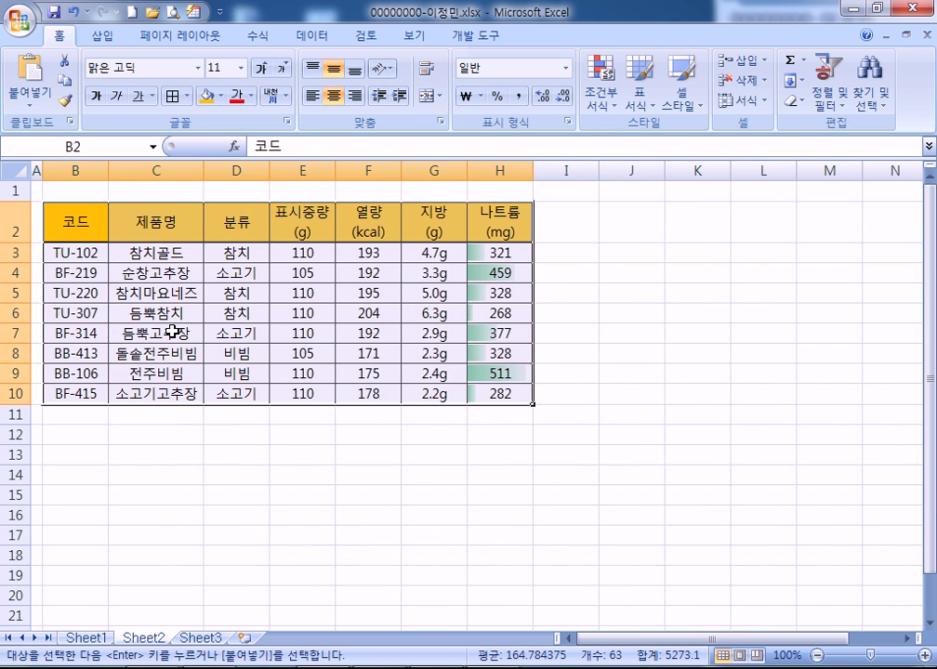
{"action": "left_click", "coordinate": [172, 332]}
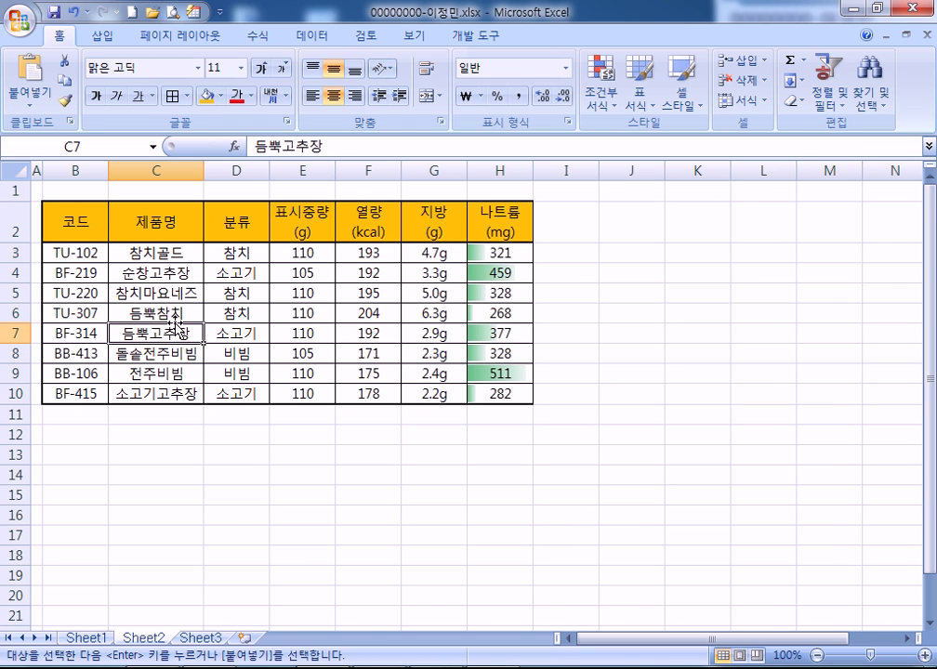
Copy the 분류 header and 소고기 value into B13:B14 as the first criterion
{"action": "left_click", "coordinate": [247, 228]}
{"action": "left_click", "coordinate": [243, 270], "text": "ctrl"}
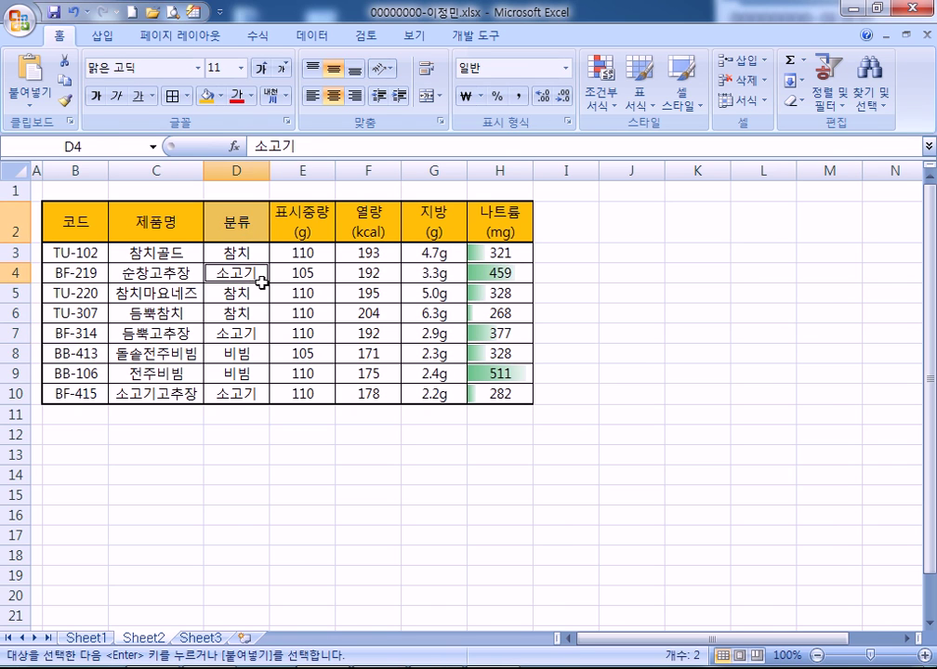
{"action": "key", "text": "ctrl+c"}
{"action": "left_click", "coordinate": [63, 454]}
{"action": "key", "text": "ctrl+v"}
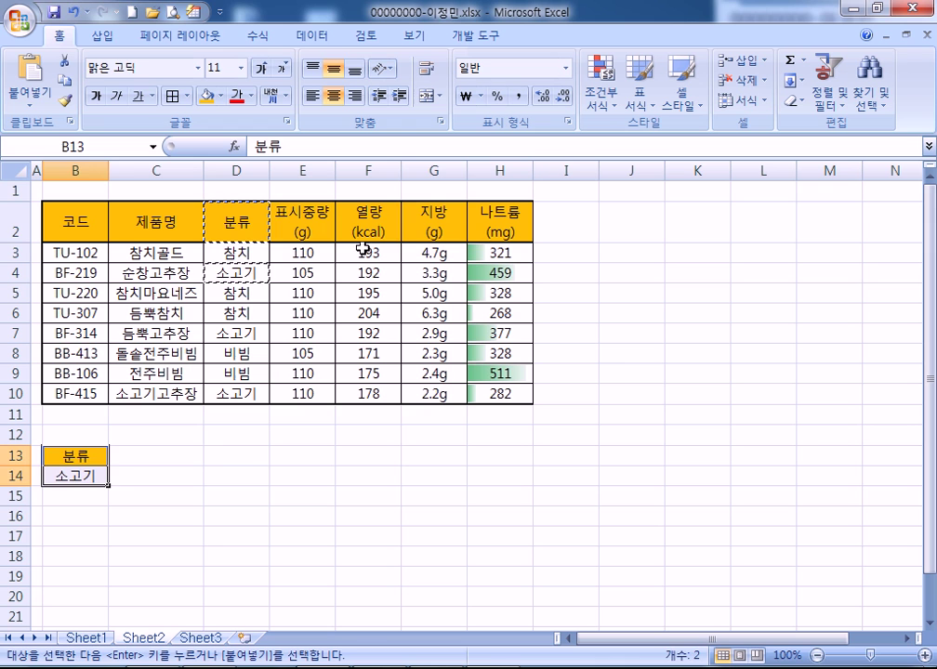
Add the 지방(g) header to C13 and the condition <=3 in C14
{"action": "left_click_drag", "start_coordinate": [433, 232], "coordinate": [434, 251]}
{"action": "key", "text": "ctrl+c"}
{"action": "left_click", "coordinate": [143, 473]}
{"action": "key", "text": "ctrl+v"}
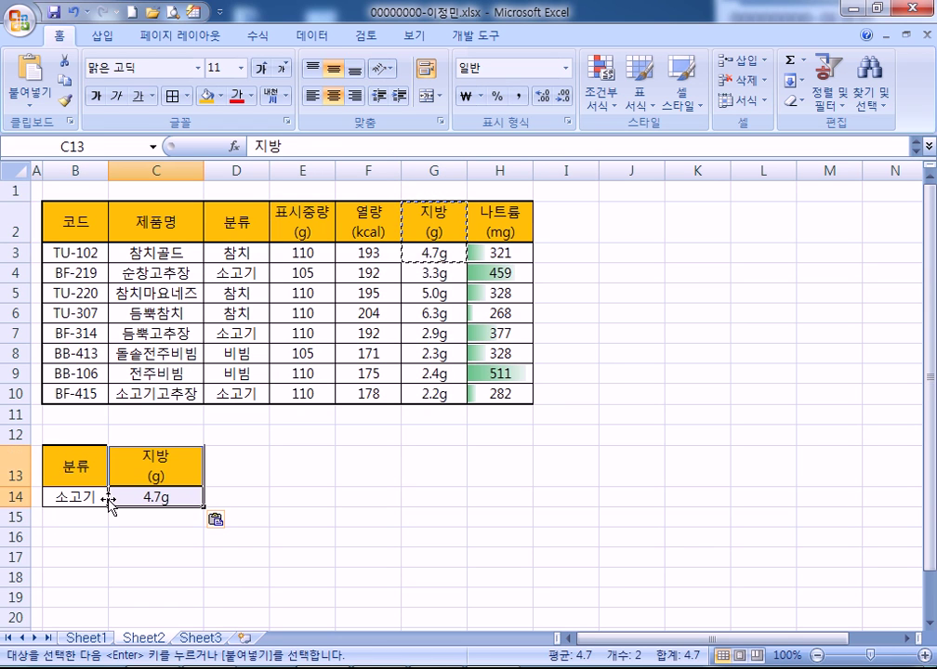
{"action": "left_click", "coordinate": [153, 497]}
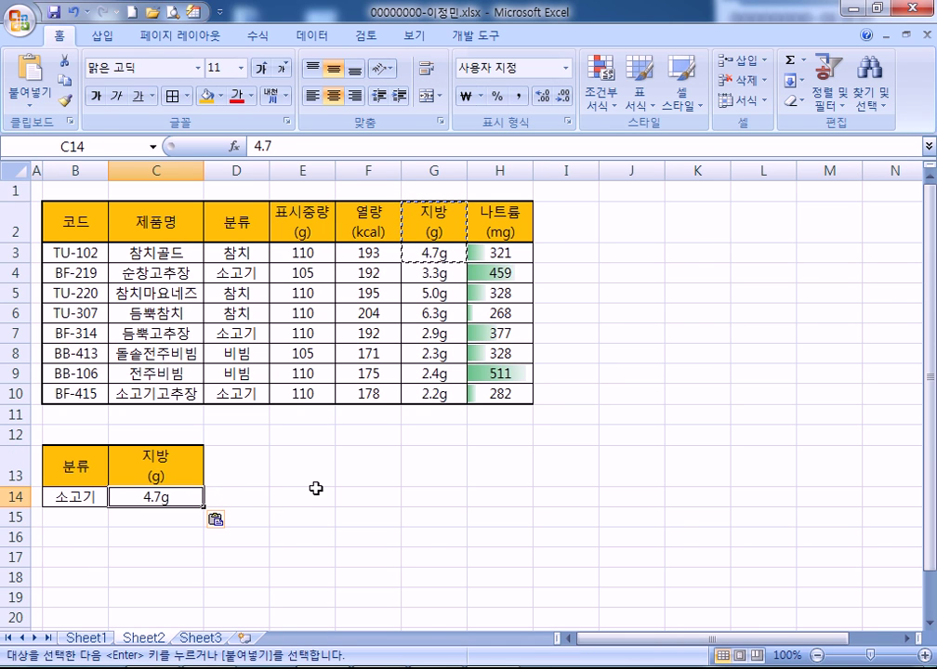
{"action": "type", "text": "<=3"}
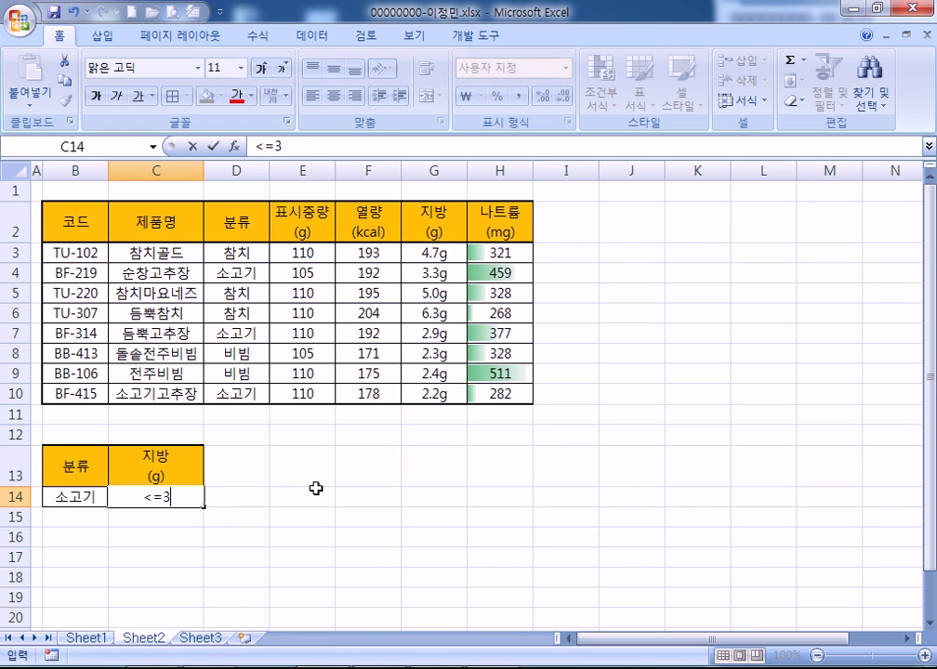
{"action": "key", "text": "Return"}
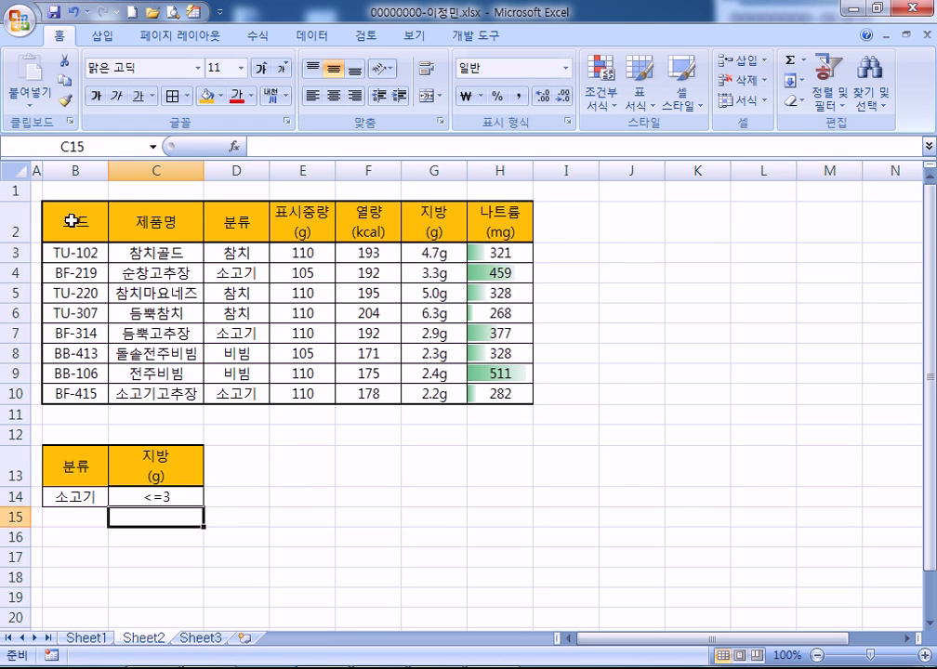
{"action": "left_click", "coordinate": [71, 220]}
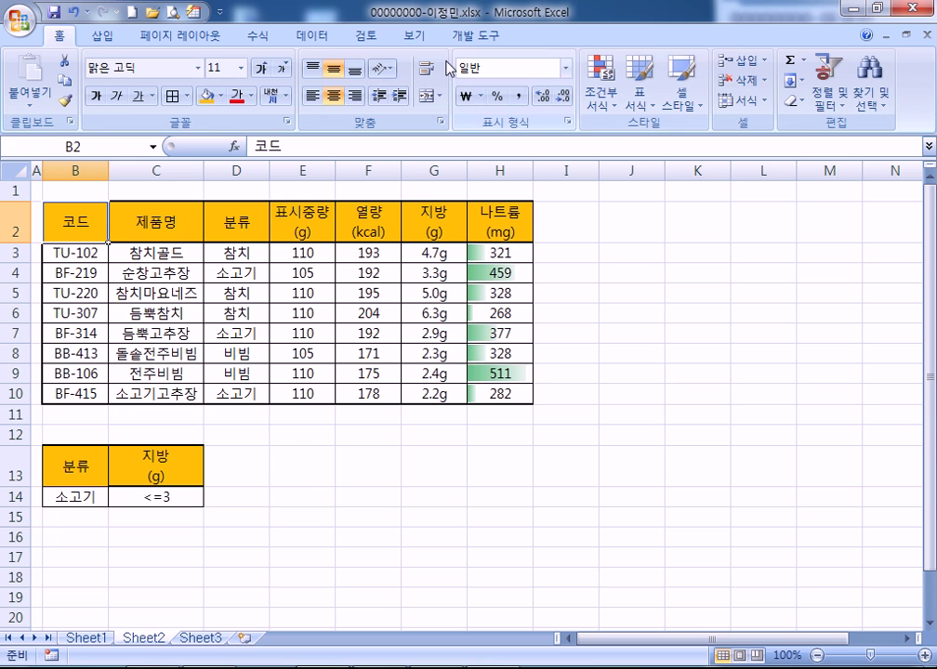
Run an advanced filter with criteria B13:C14, copying the results to B18
{"action": "left_click", "coordinate": [318, 35]}
{"action": "left_click", "coordinate": [480, 99]}
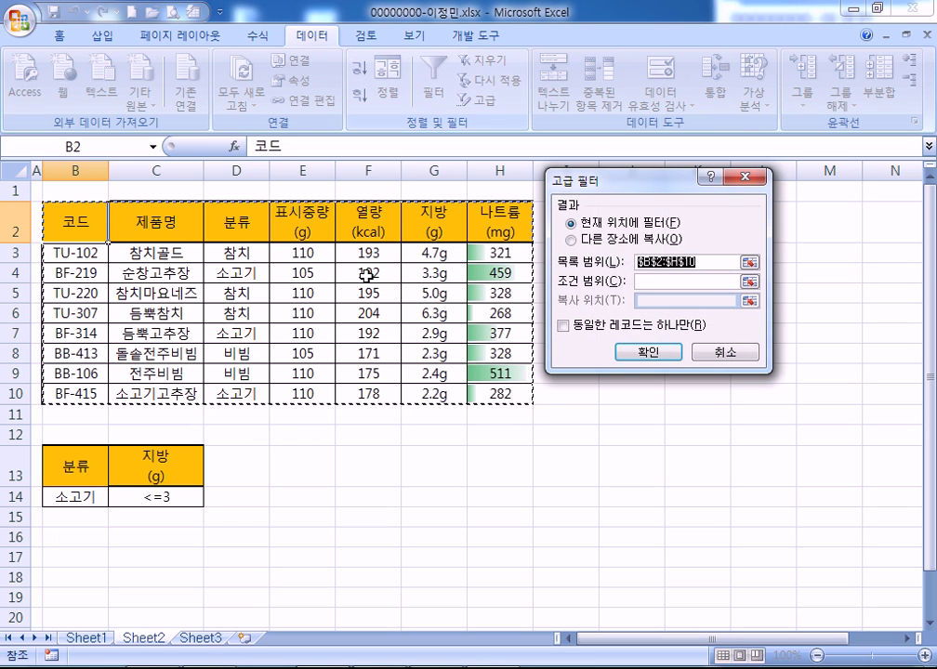
{"action": "left_click", "coordinate": [569, 240]}
{"action": "left_click", "coordinate": [651, 281]}
{"action": "left_click_drag", "start_coordinate": [88, 458], "coordinate": [144, 497]}
{"action": "left_click", "coordinate": [633, 301]}
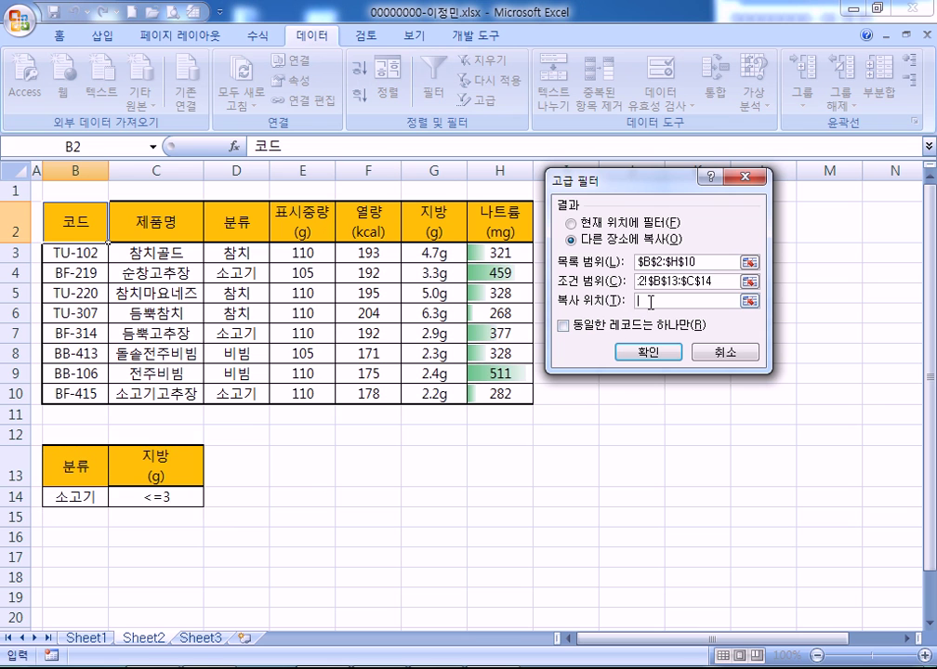
{"action": "left_click", "coordinate": [74, 576]}
Remove the fill from B18:H20 and format it as a table with style 보통 2
{"action": "scroll", "coordinate": [132, 400], "scroll_direction": "down", "scroll_amount": 3}
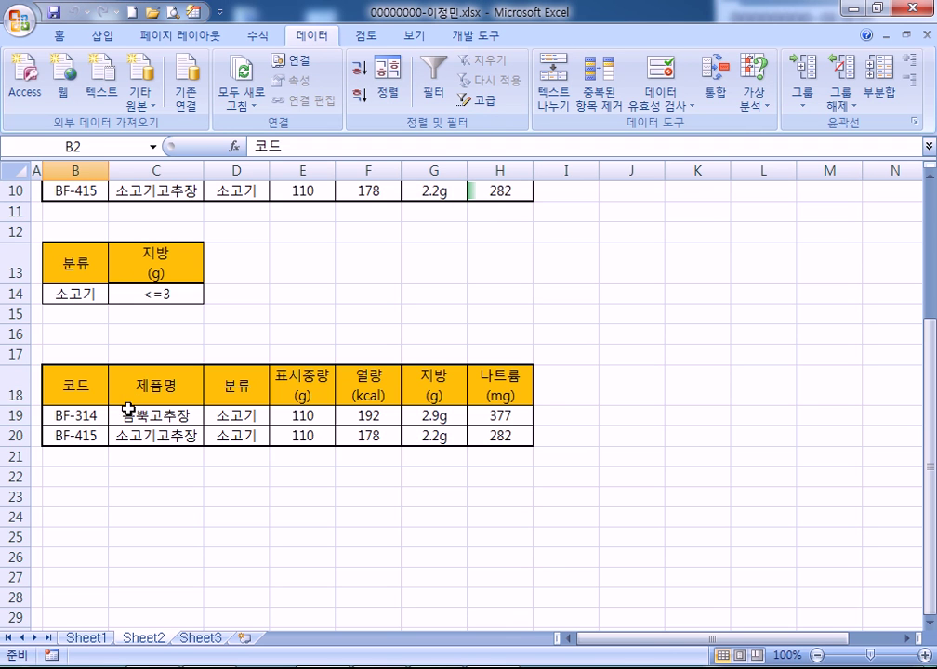
{"action": "left_click_drag", "start_coordinate": [77, 385], "coordinate": [502, 435]}
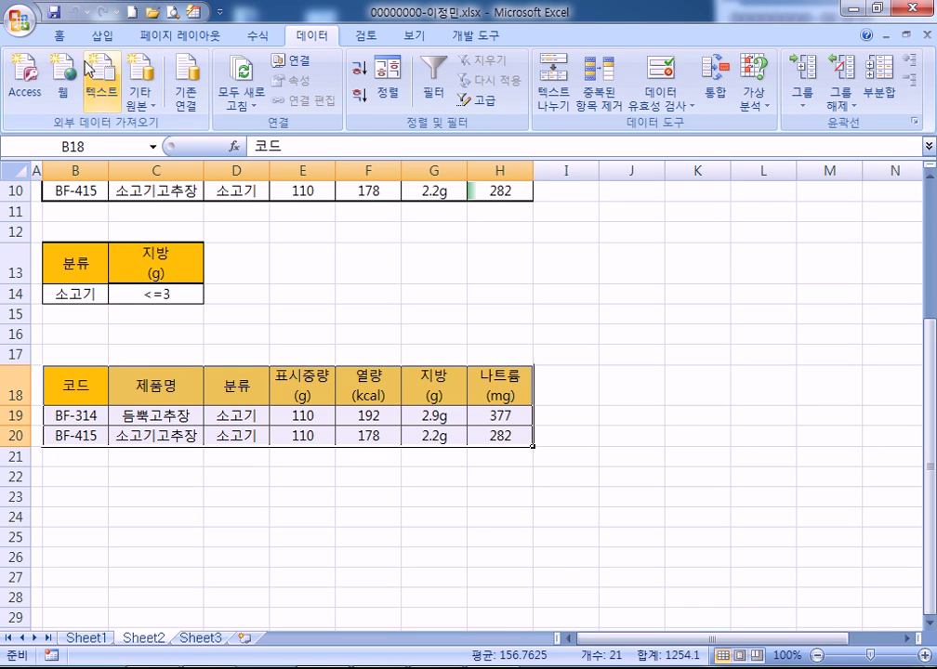
{"action": "left_click", "coordinate": [59, 35]}
{"action": "left_click", "coordinate": [221, 95]}
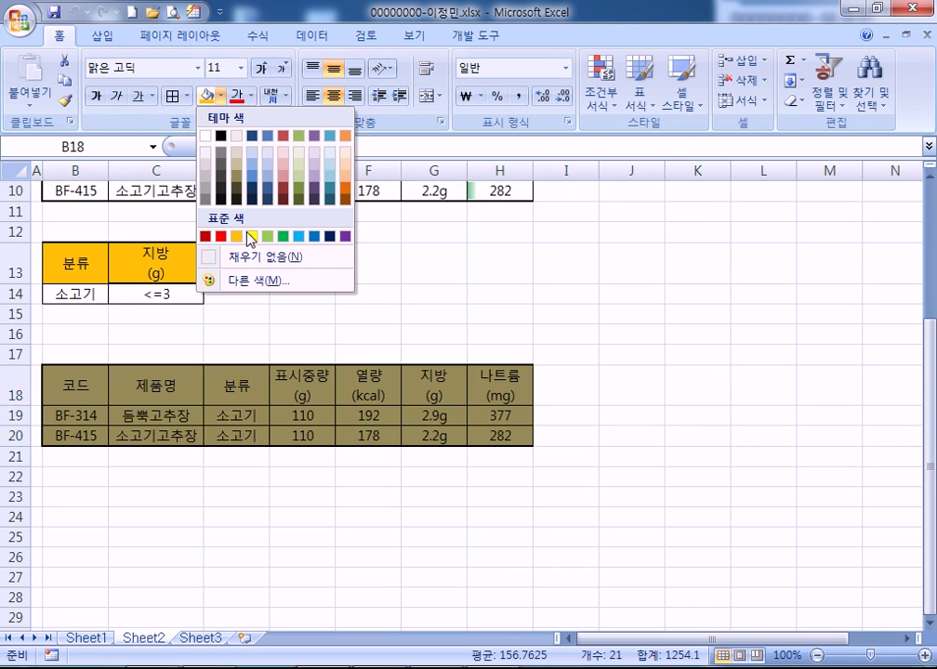
{"action": "left_click", "coordinate": [247, 256]}
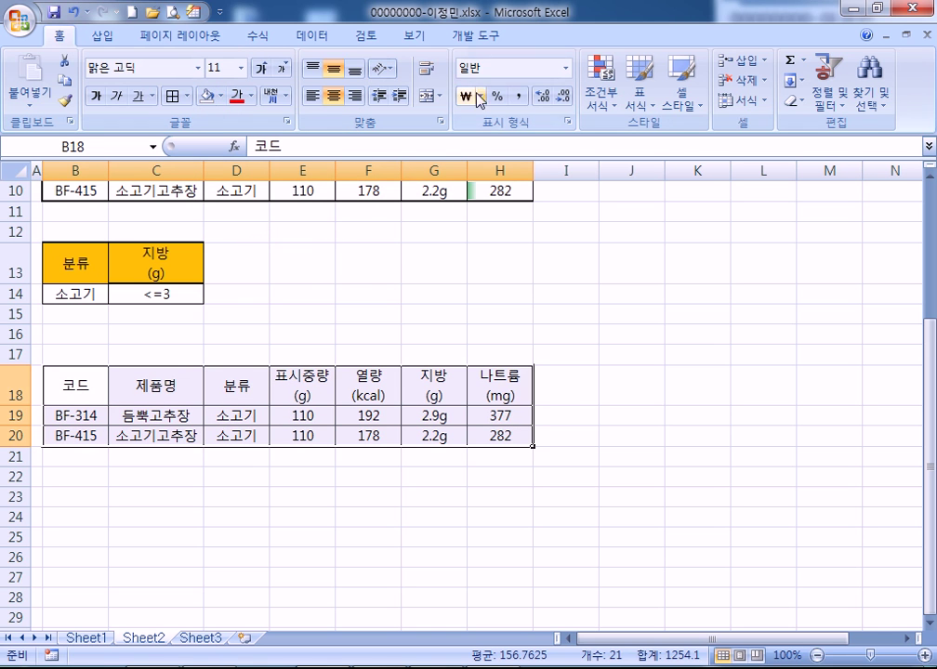
{"action": "left_click", "coordinate": [640, 93]}
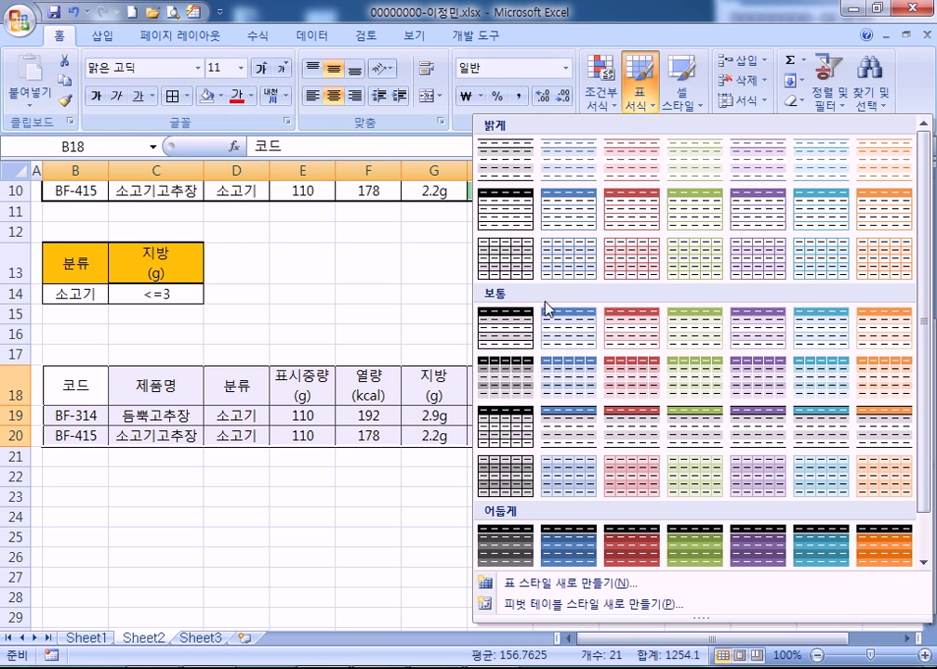
{"action": "left_click", "coordinate": [567, 341]}
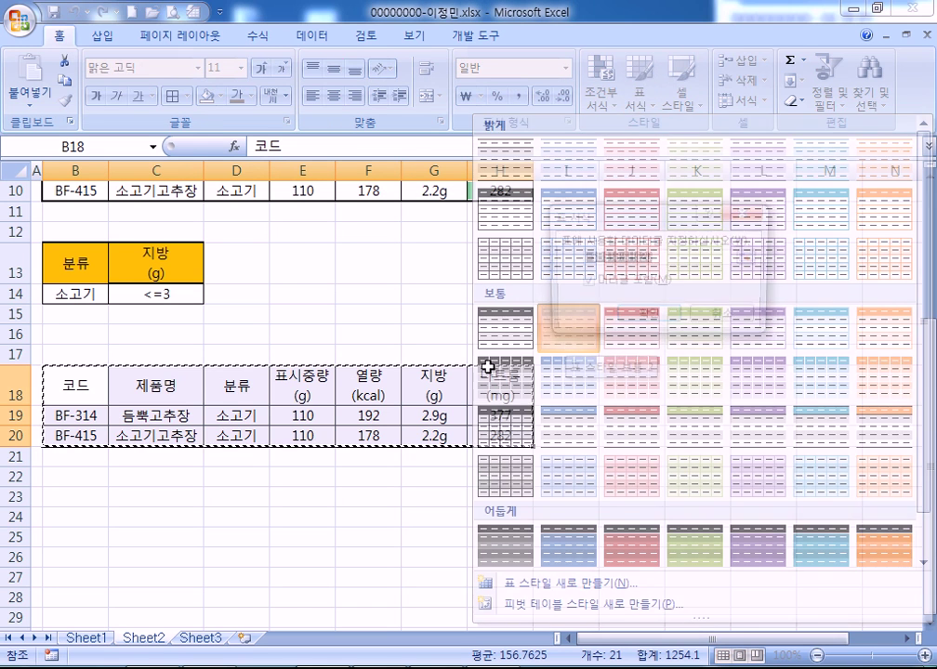
{"action": "left_click", "coordinate": [615, 315]}
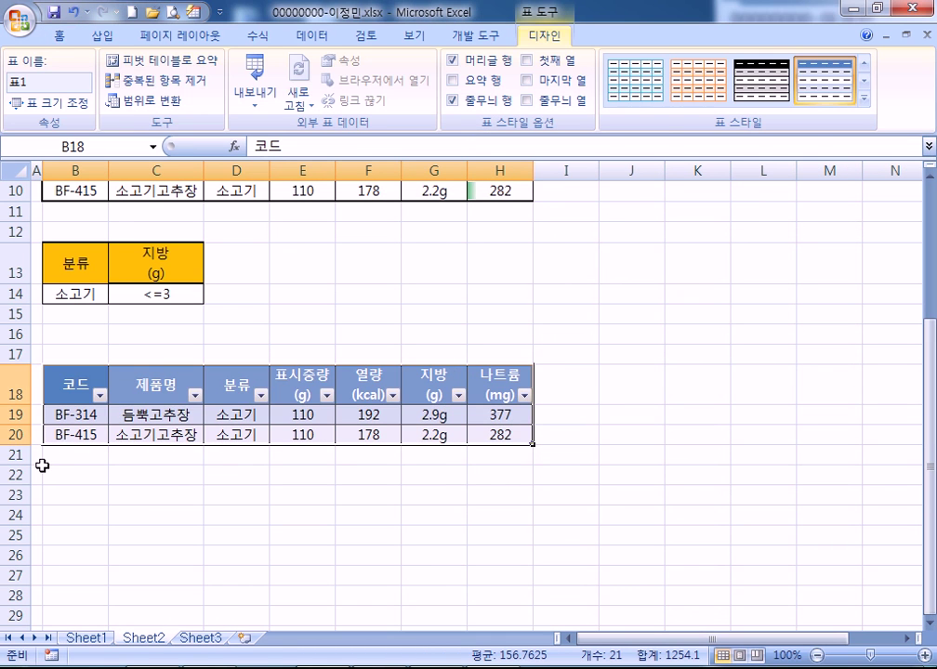
{"action": "left_click", "coordinate": [39, 474]}
{"action": "scroll", "coordinate": [77, 484], "scroll_direction": "up", "scroll_amount": 3}
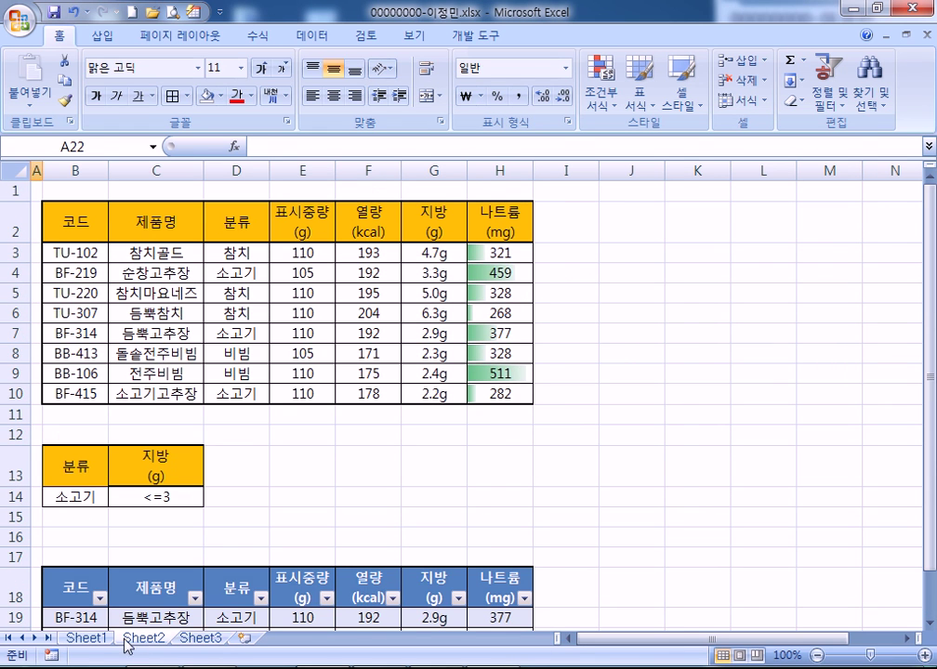
Create a pivot table from Sheet1 B4:H12 placed at Sheet3 B2
{"action": "left_click", "coordinate": [89, 640]}
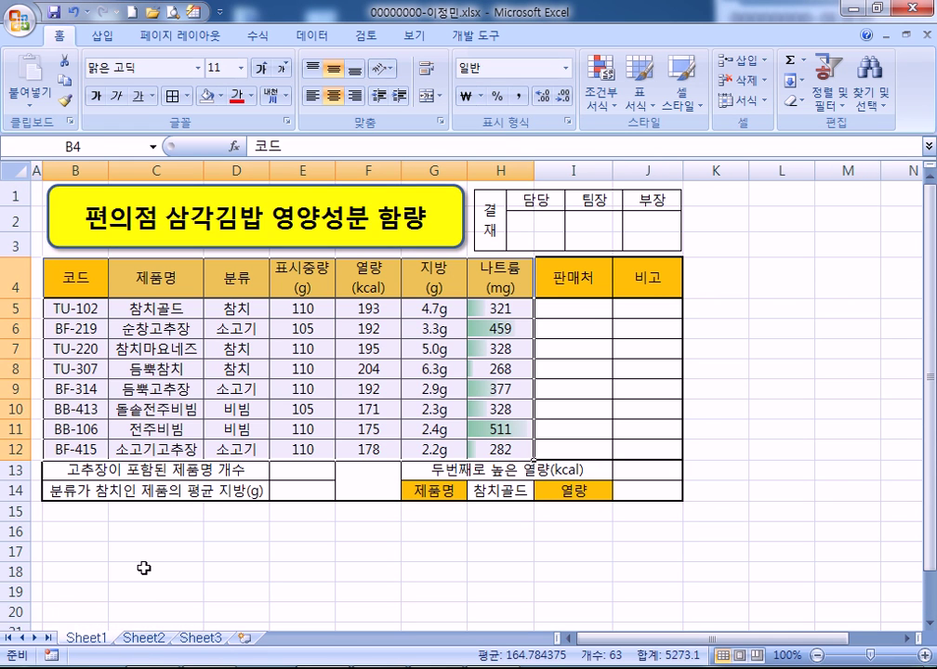
{"action": "left_click_drag", "start_coordinate": [75, 276], "coordinate": [477, 450]}
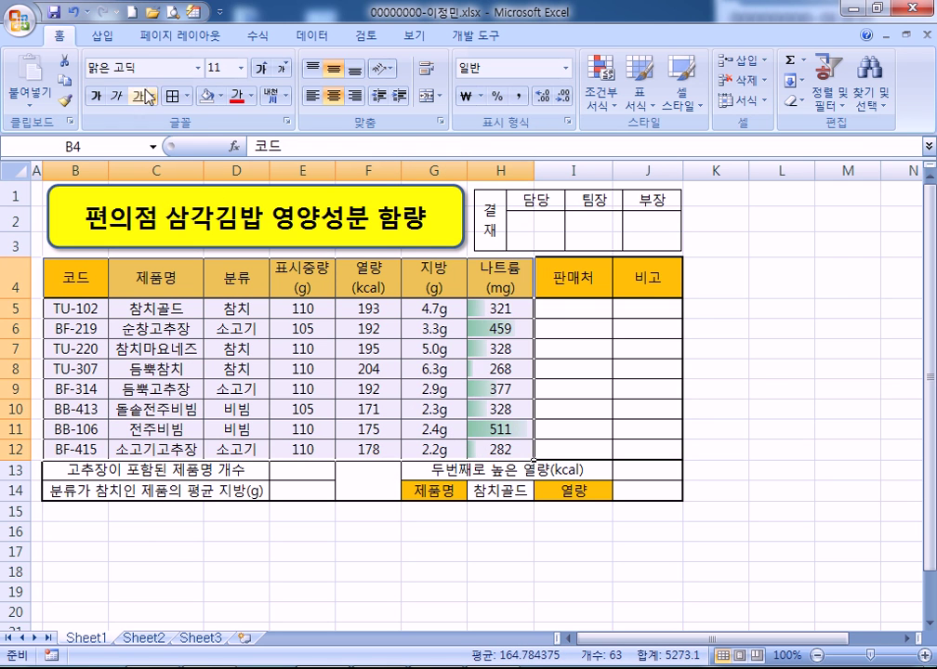
{"action": "left_click", "coordinate": [102, 35]}
{"action": "left_click", "coordinate": [28, 70]}
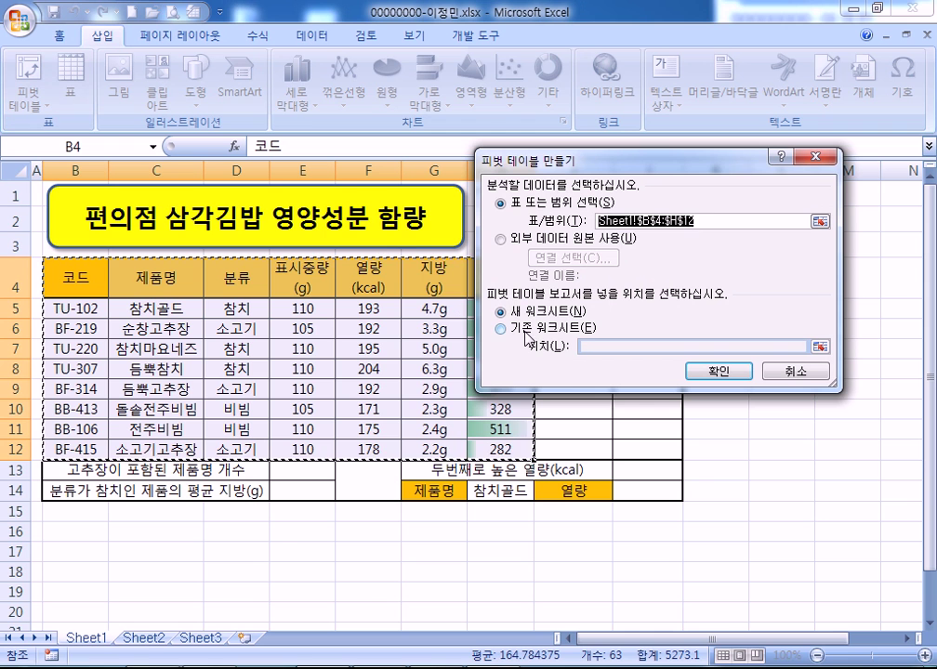
{"action": "left_click", "coordinate": [502, 328]}
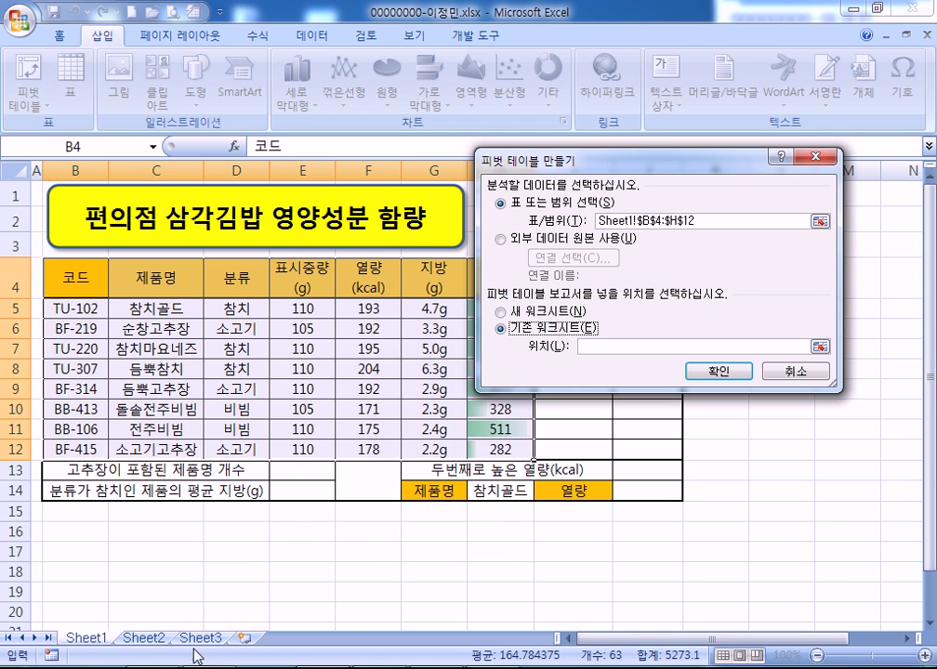
{"action": "left_click", "coordinate": [198, 639]}
{"action": "left_click", "coordinate": [63, 211]}
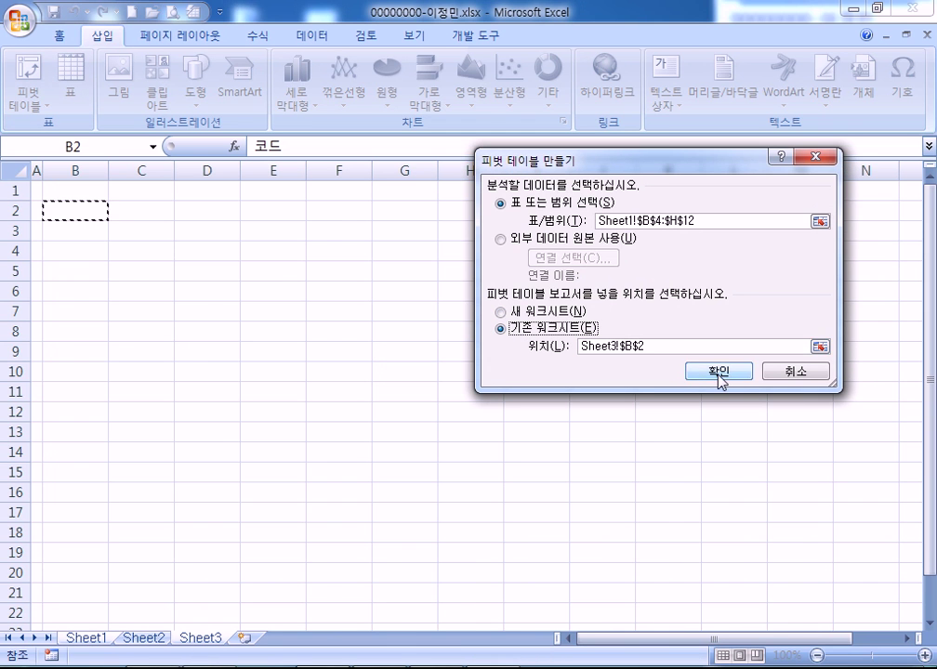
{"action": "left_click", "coordinate": [718, 372]}
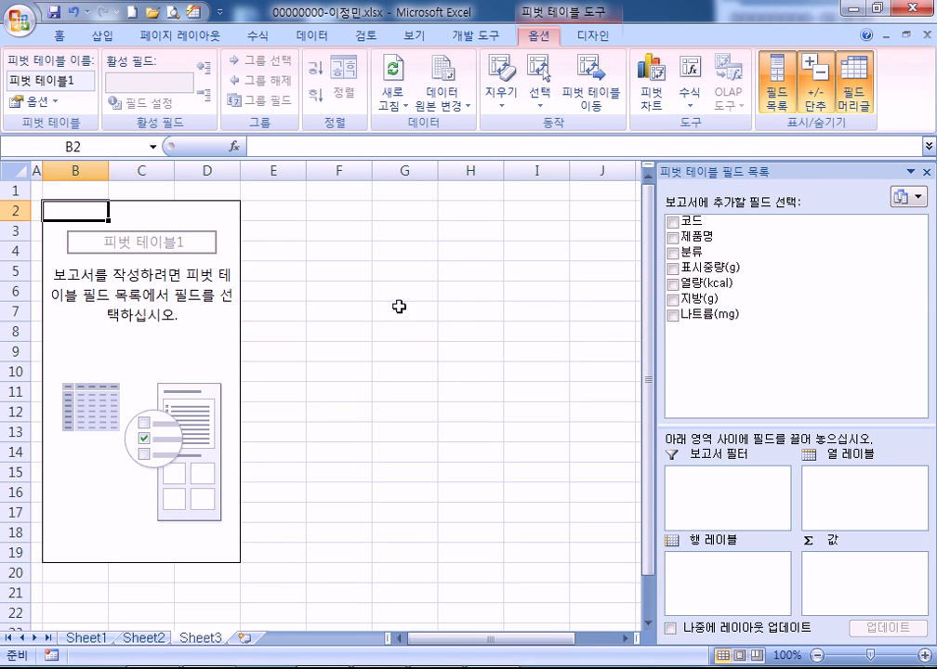
Put 분류 in columns, 지방(g) in rows, and 제품명 and 나트륨(mg) in values
{"action": "left_click_drag", "start_coordinate": [704, 261], "coordinate": [849, 482]}
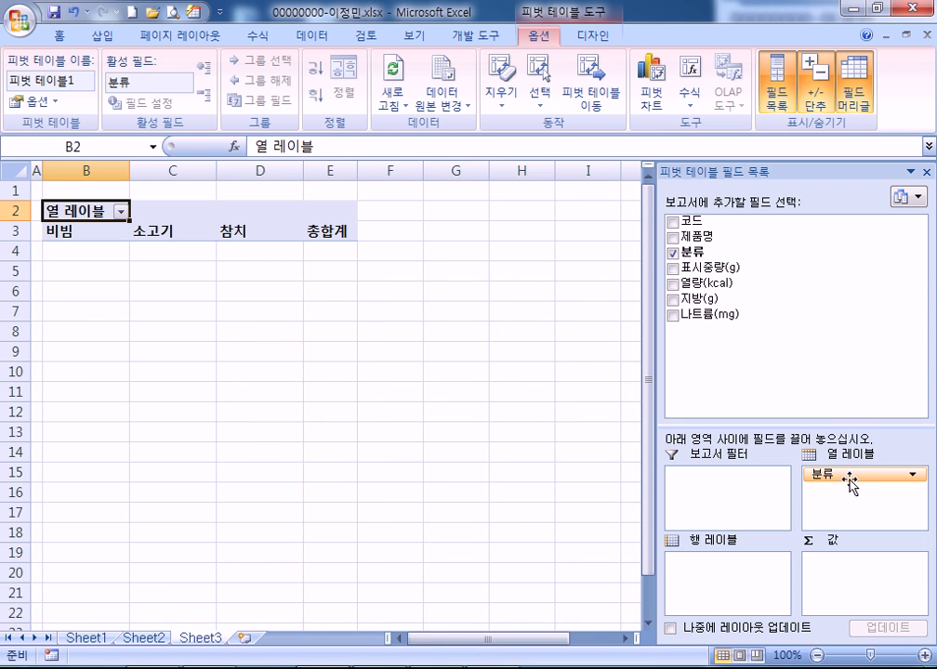
{"action": "left_click_drag", "start_coordinate": [705, 297], "coordinate": [733, 568]}
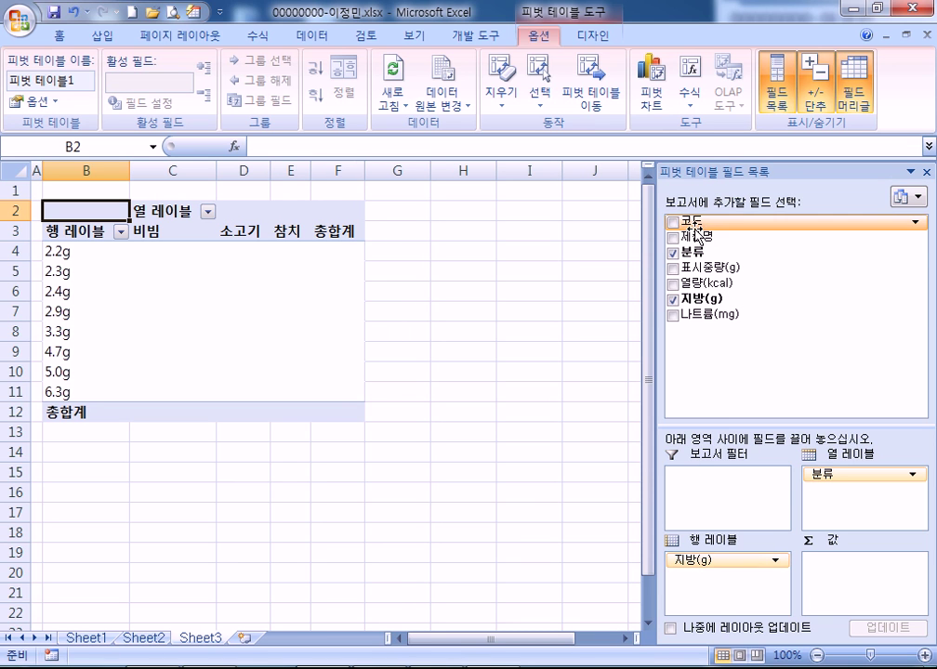
{"action": "left_click_drag", "start_coordinate": [701, 247], "coordinate": [843, 593]}
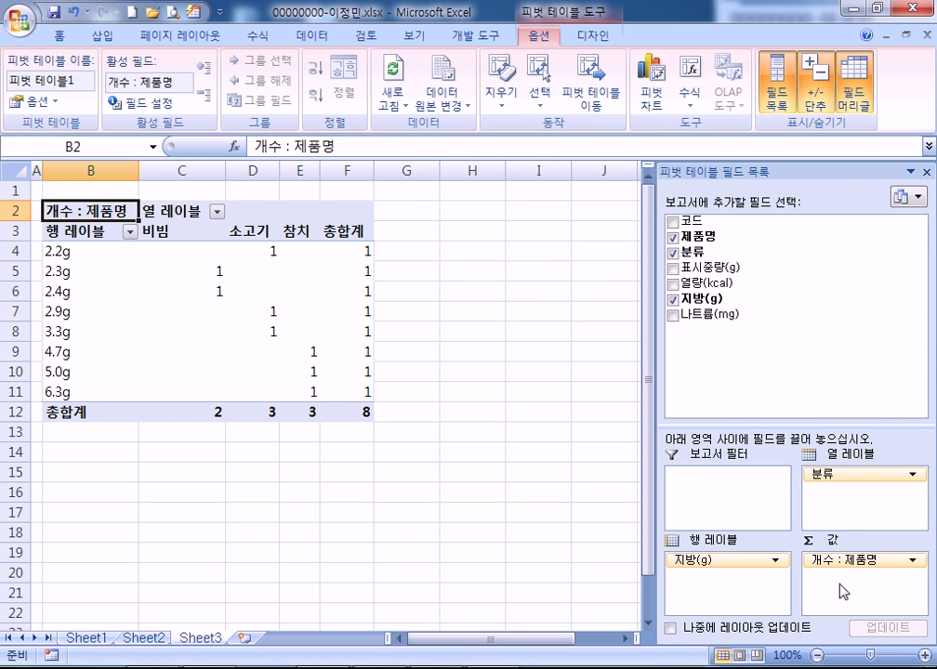
{"action": "left_click_drag", "start_coordinate": [726, 318], "coordinate": [863, 609]}
Change the 나트륨(mg) value field to summarize by average
{"action": "left_click", "coordinate": [837, 577]}
{"action": "left_click", "coordinate": [839, 557]}
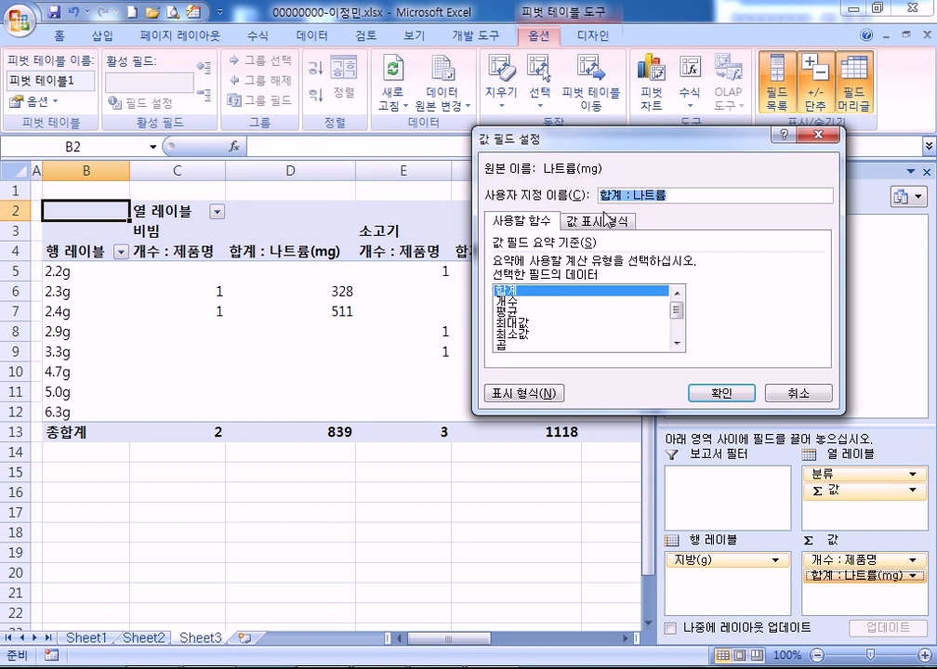
{"action": "left_click", "coordinate": [533, 300]}
{"action": "left_click", "coordinate": [522, 313]}
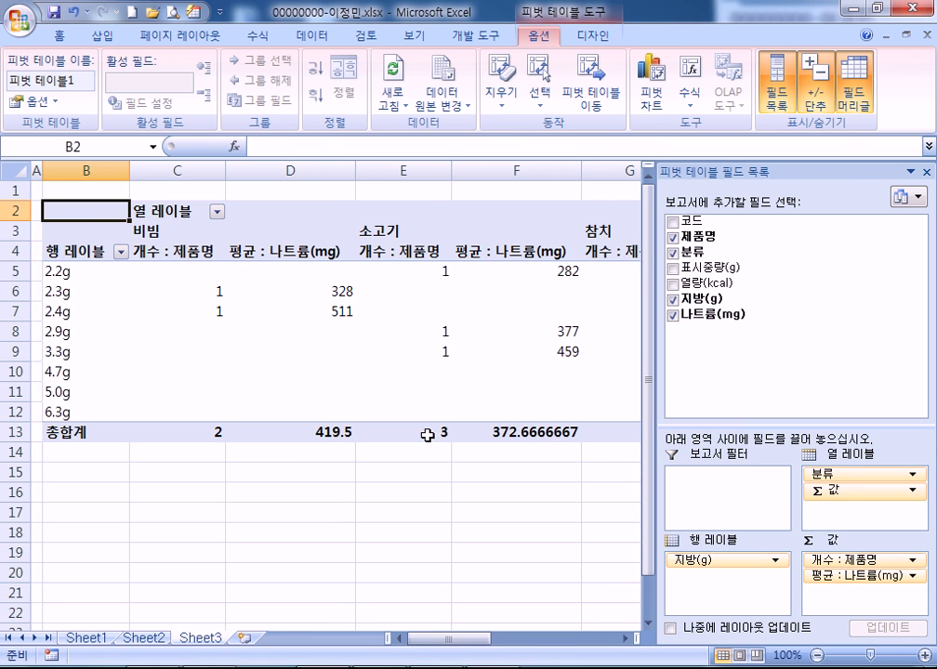
Rename the pivot's row header to 지방(g) and its column header to 분류
{"action": "left_click", "coordinate": [61, 249]}
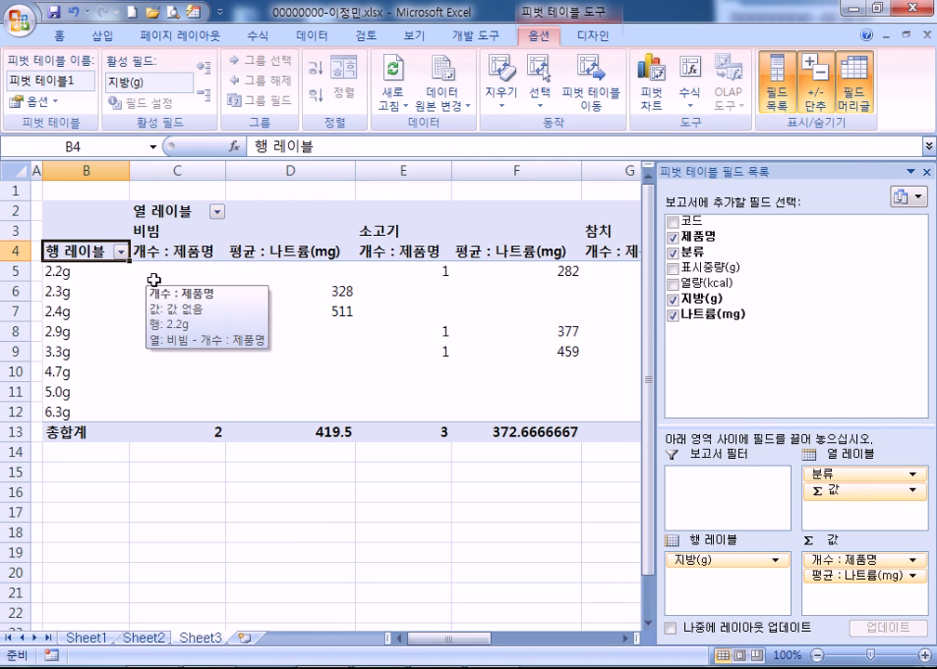
{"action": "type", "text": "wlqkd"}
{"action": "key", "text": "BackSpace"}
{"action": "key", "text": "BackSpace"}
{"action": "key", "text": "BackSpace"}
{"action": "key", "text": "BackSpace"}
{"action": "type", "text": "지방(g)"}
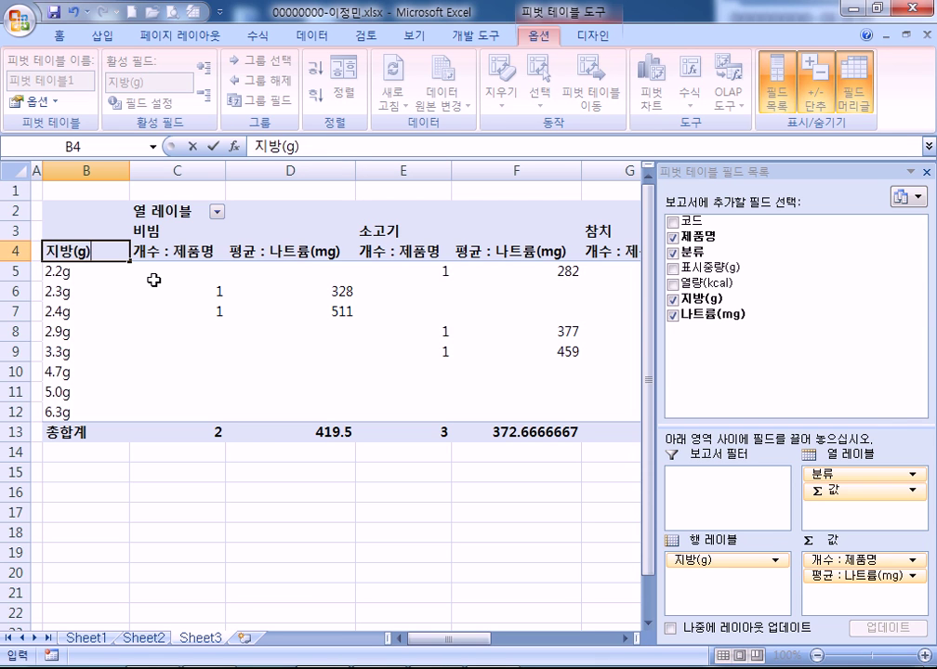
{"action": "key", "text": "Up"}
{"action": "key", "text": "Up"}
{"action": "key", "text": "Right"}
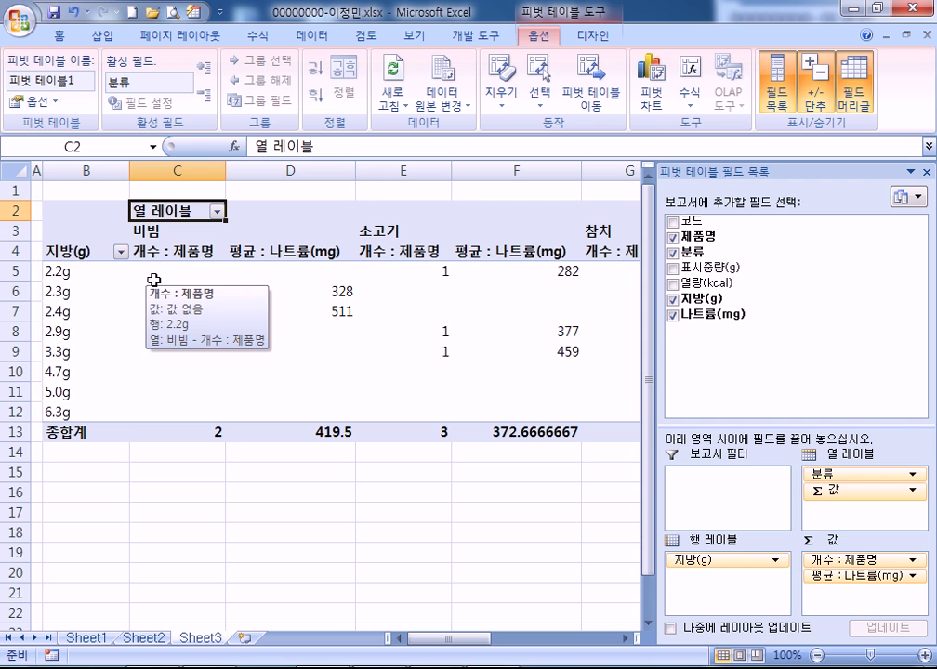
{"action": "type", "text": "qnsfb"}
{"action": "key", "text": "Return"}
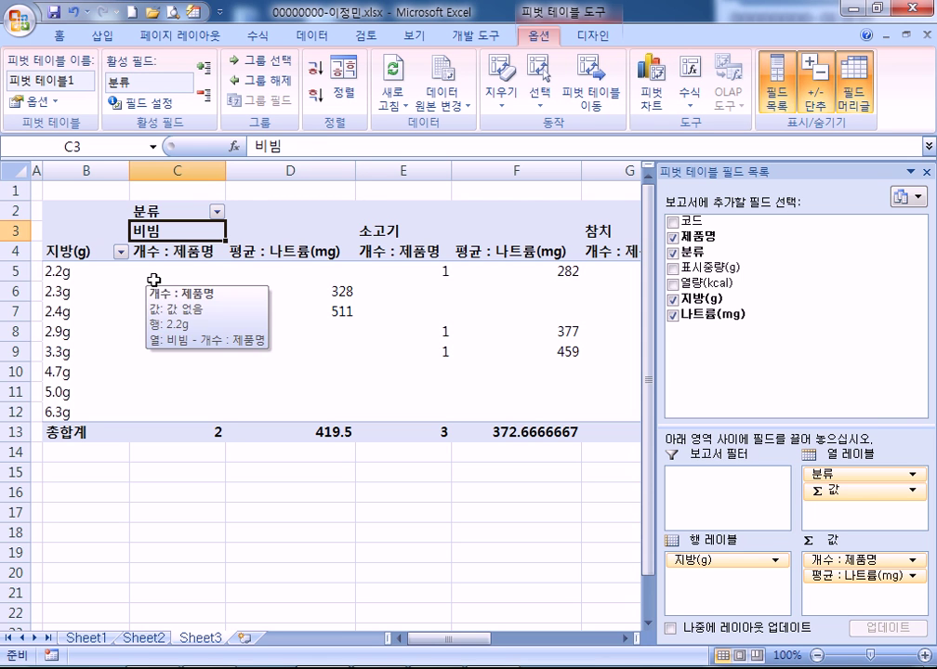
Set pivot options: show * in empty cells, merge and center labels, hide row grand totals
{"action": "left_click", "coordinate": [37, 101]}
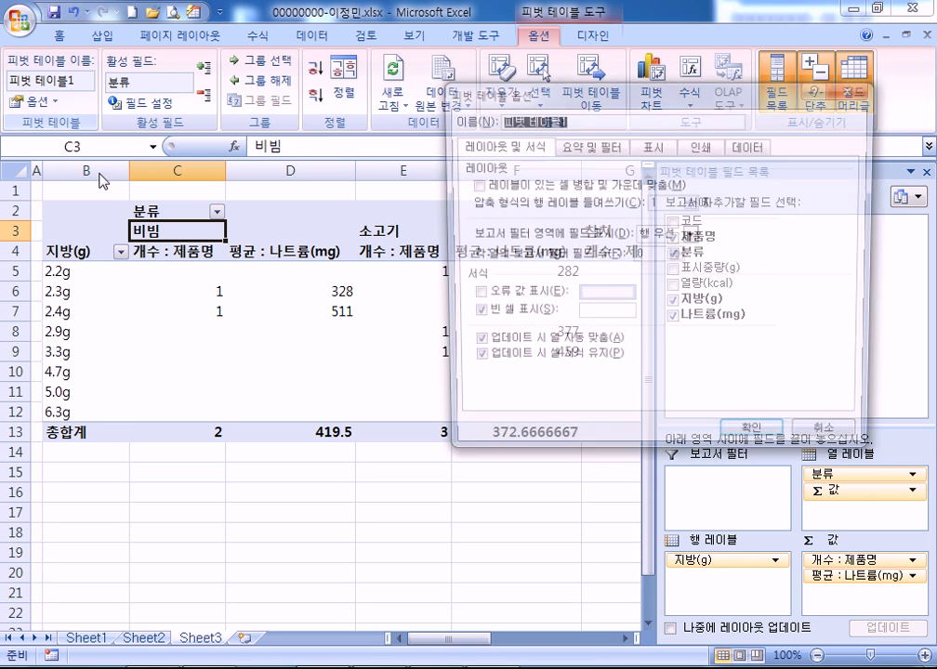
{"action": "left_click", "coordinate": [616, 315]}
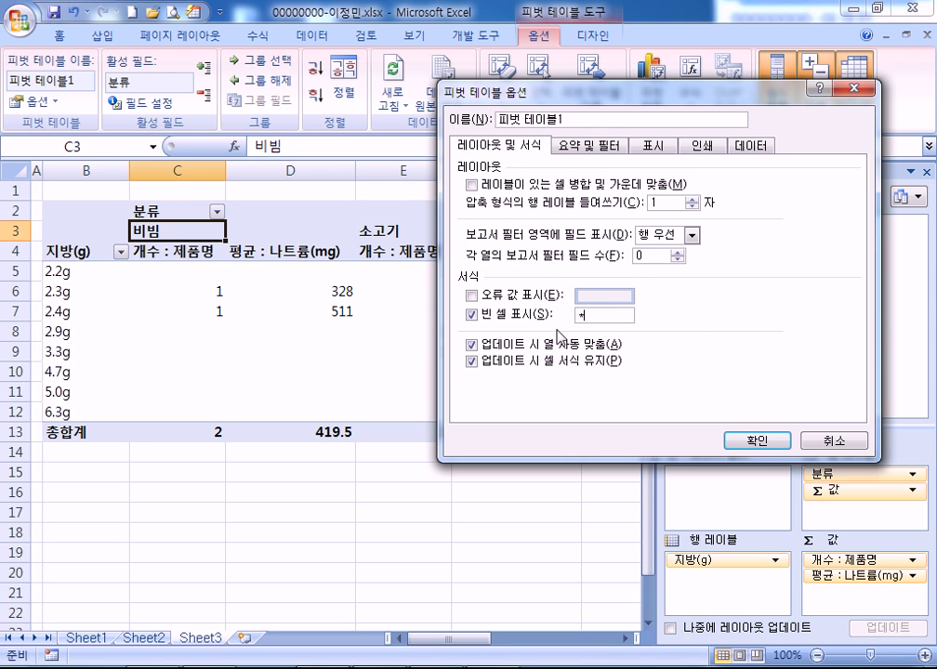
{"action": "left_click", "coordinate": [471, 184]}
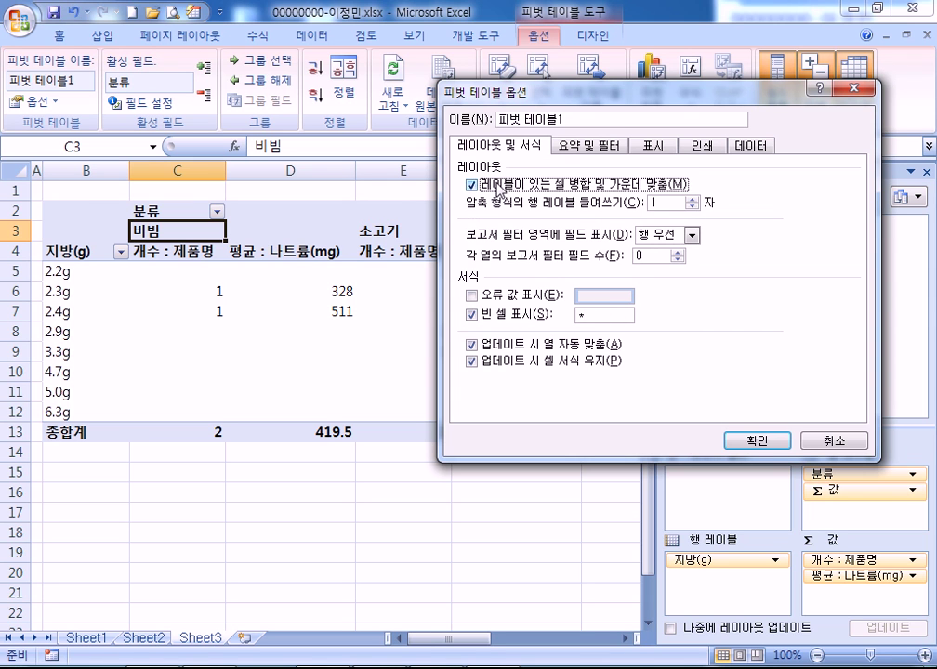
{"action": "left_click", "coordinate": [588, 149]}
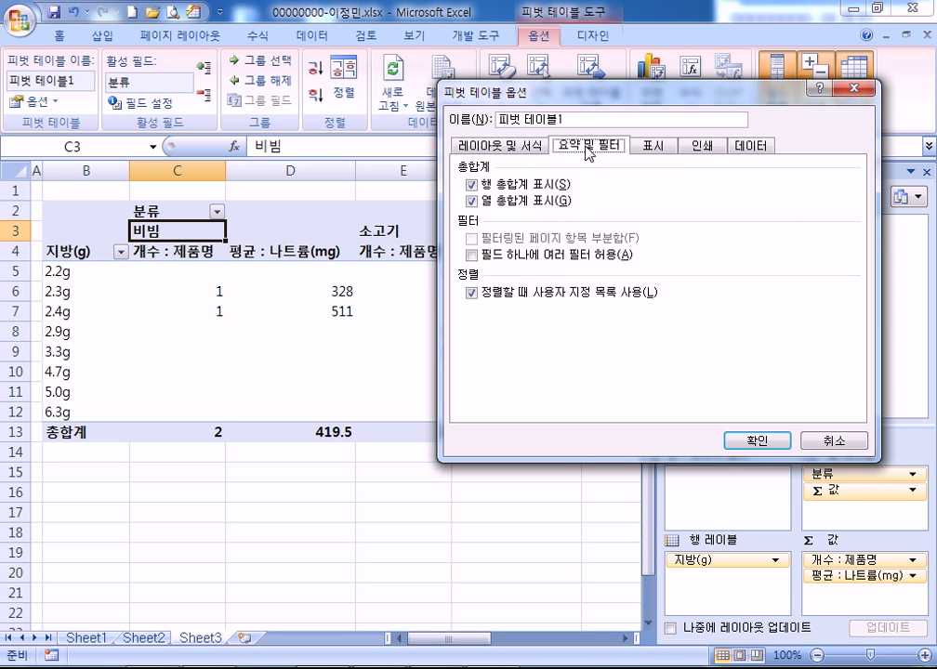
{"action": "left_click", "coordinate": [471, 185]}
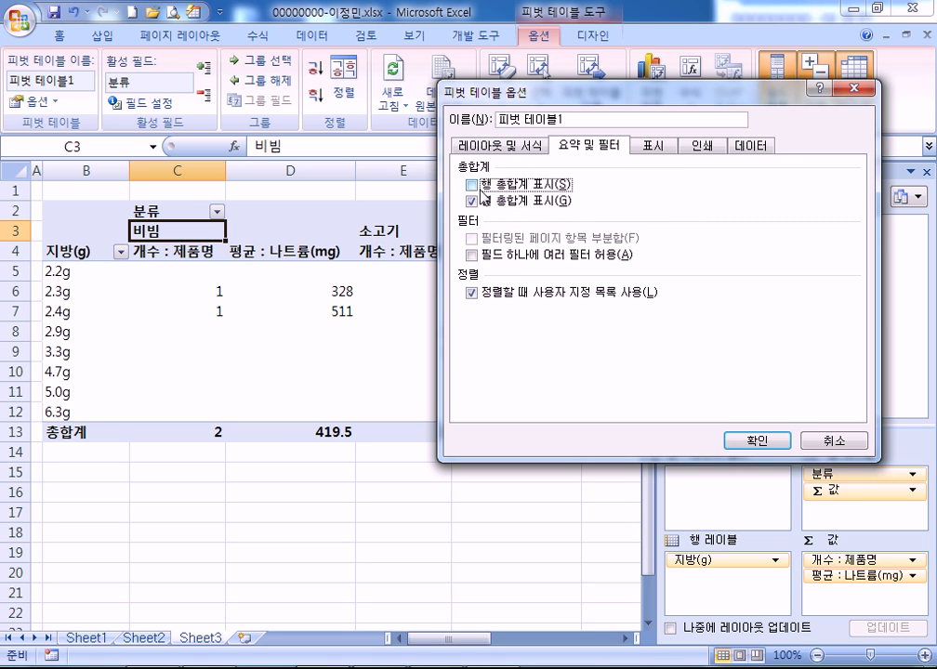
{"action": "left_click", "coordinate": [767, 441]}
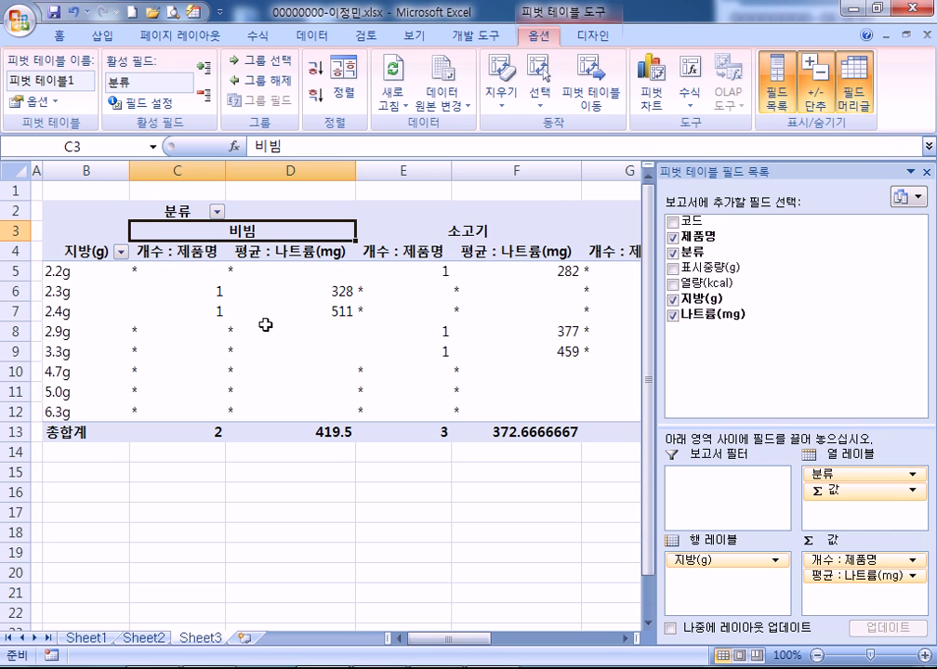
{"action": "mouse_move", "coordinate": [266, 323]}
Center the pivot values C5:H13 and apply comma style
{"action": "left_click_drag", "start_coordinate": [139, 269], "coordinate": [432, 427]}
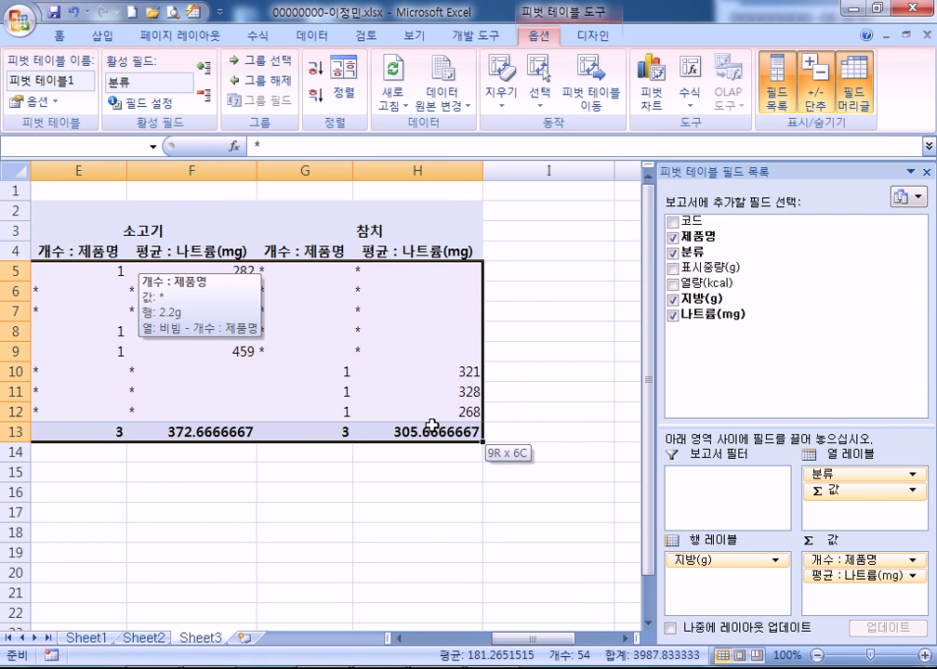
{"action": "left_click_drag", "start_coordinate": [432, 428], "coordinate": [432, 428]}
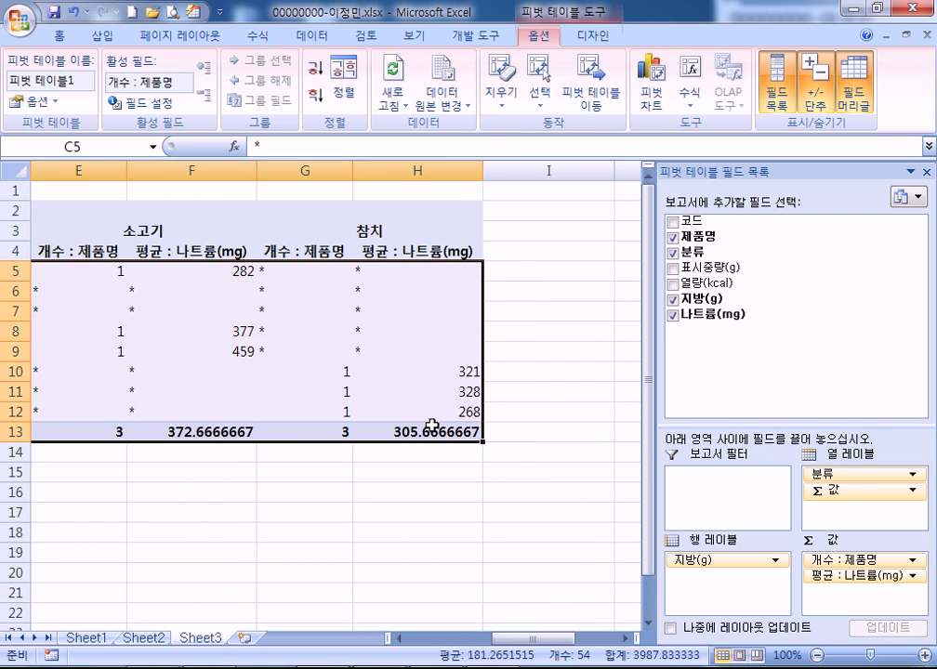
{"action": "left_click", "coordinate": [54, 36]}
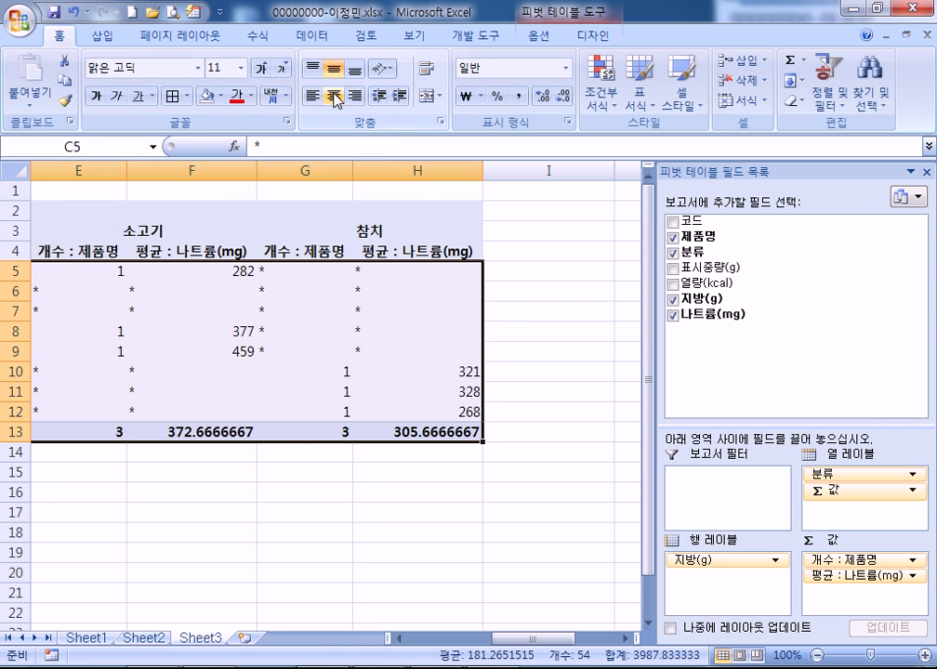
{"action": "left_click", "coordinate": [333, 96]}
{"action": "left_click", "coordinate": [519, 97]}
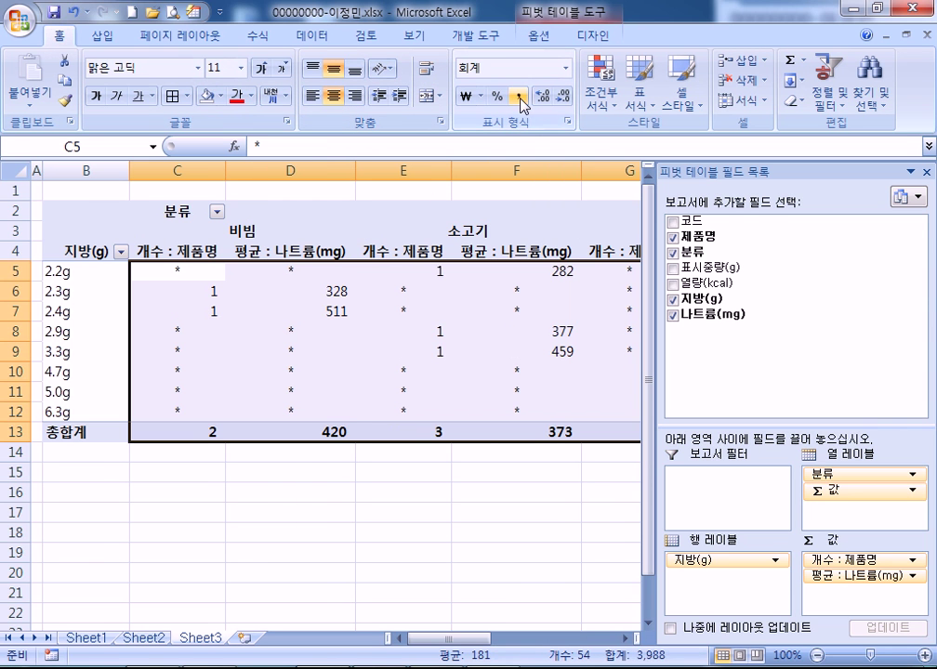
{"action": "left_click", "coordinate": [368, 398]}
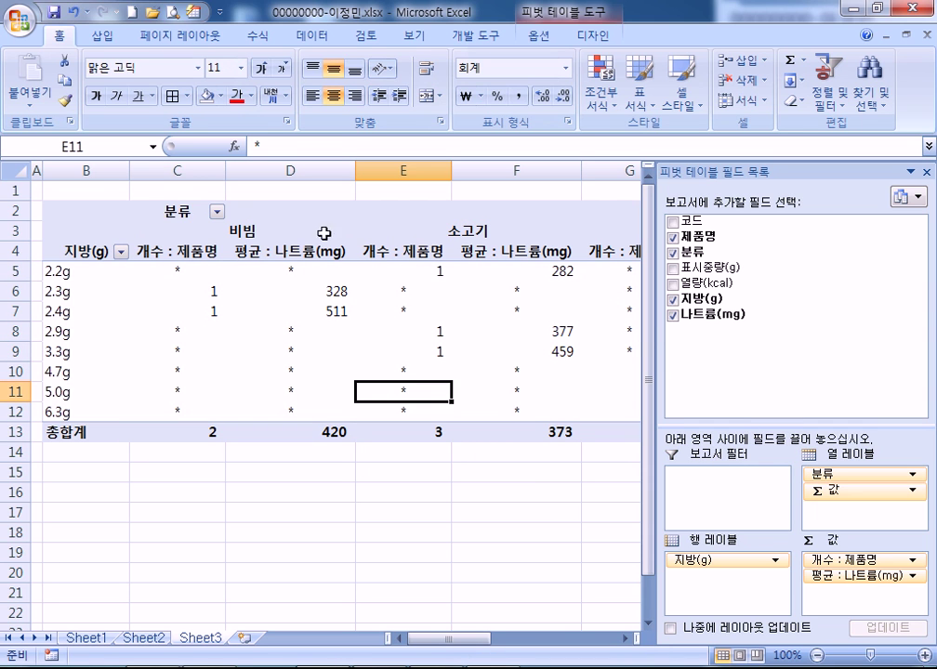
Sort the 분류 category columns Z to A, giving 참치, 소고기, 비빔
{"action": "left_click", "coordinate": [243, 232]}
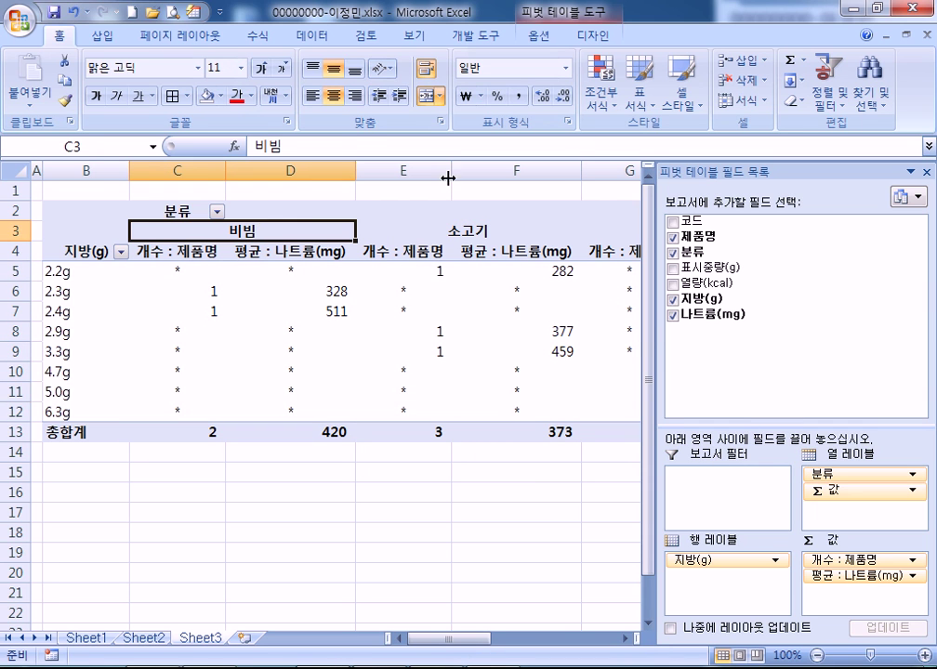
{"action": "left_click", "coordinate": [830, 85]}
{"action": "left_click", "coordinate": [793, 147]}
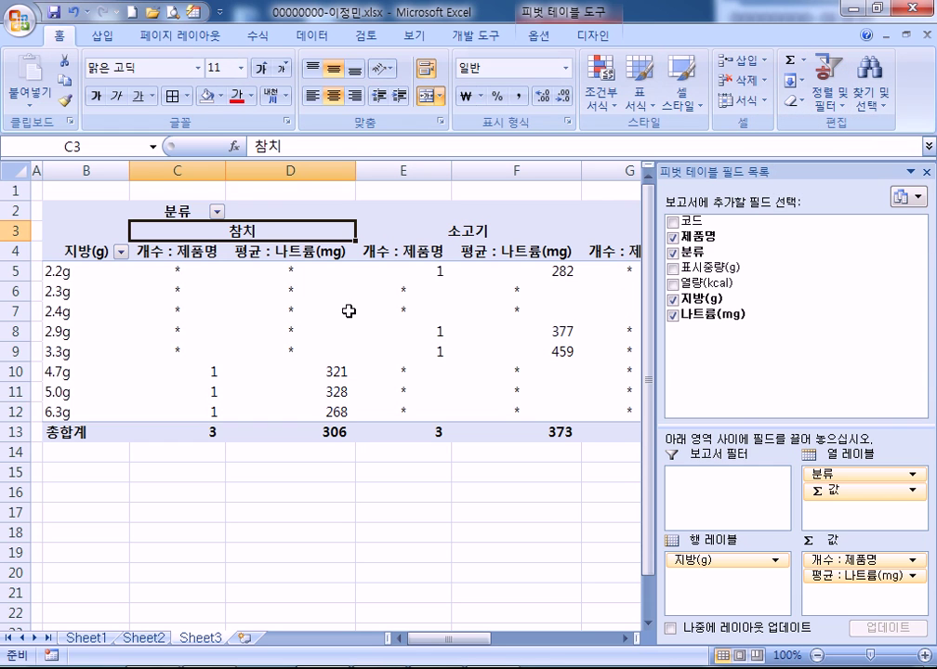
{"action": "left_click", "coordinate": [476, 458]}
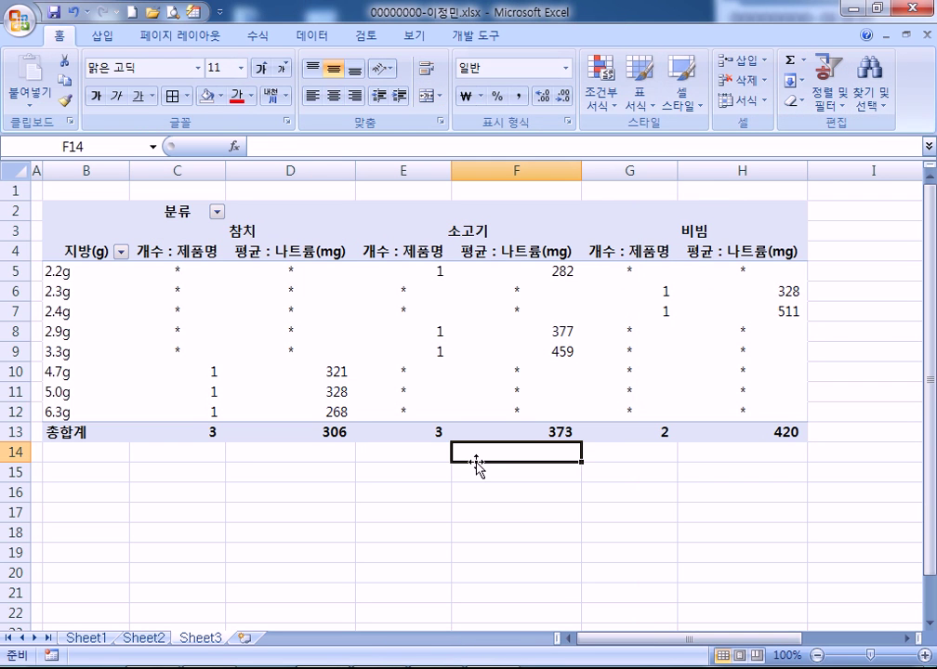
Group the fat rows starting at 2 by 2 into 2-4, 4-6, 6-8, then return to Sheet1
{"action": "right_click", "coordinate": [76, 292]}
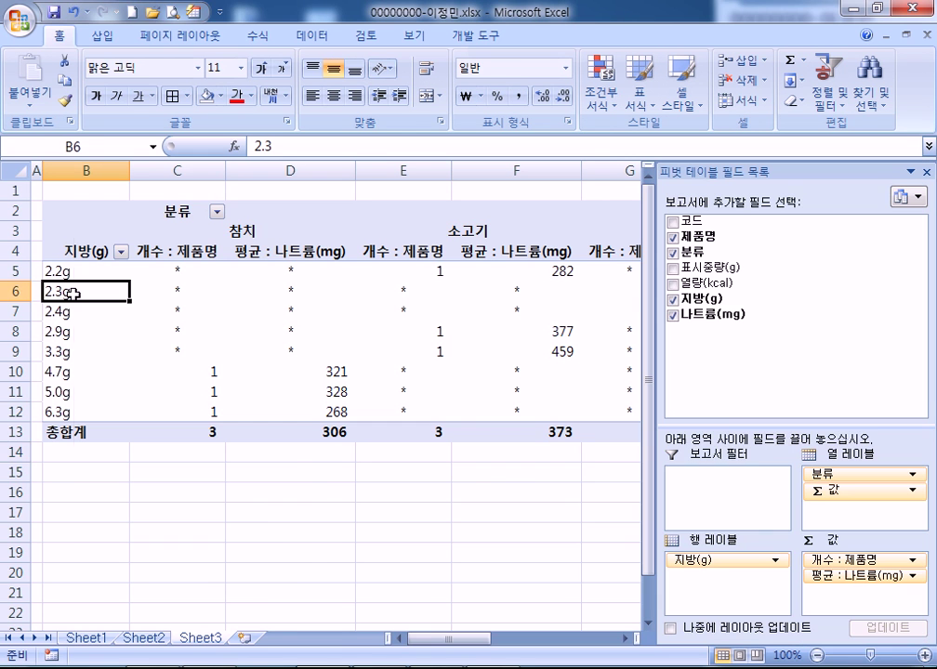
{"action": "left_click", "coordinate": [141, 463]}
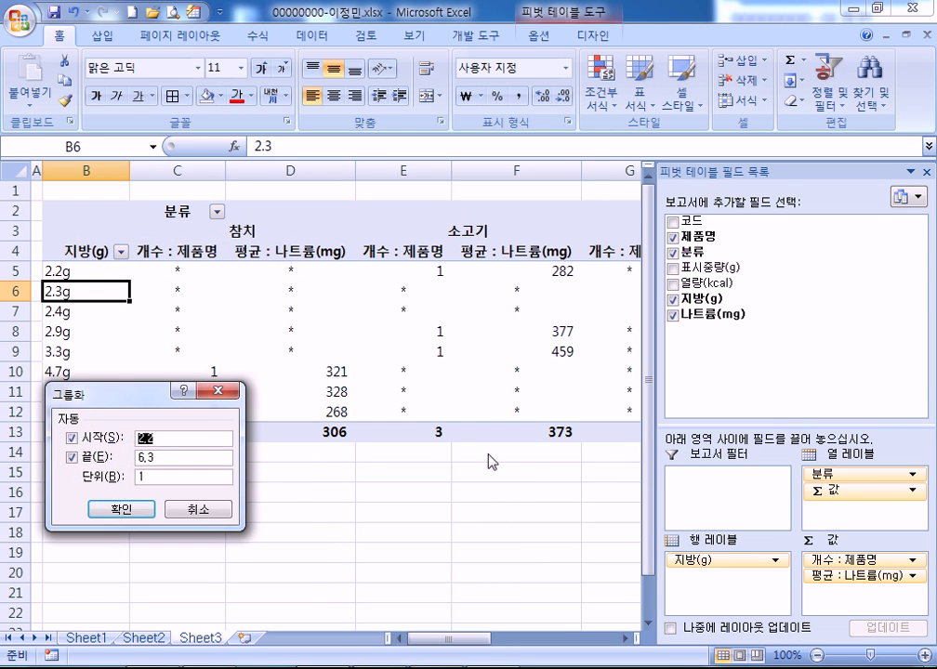
{"action": "type", "text": "2"}
{"action": "key", "text": "Tab"}
{"action": "key", "text": "Return"}
{"action": "left_click", "coordinate": [396, 489]}
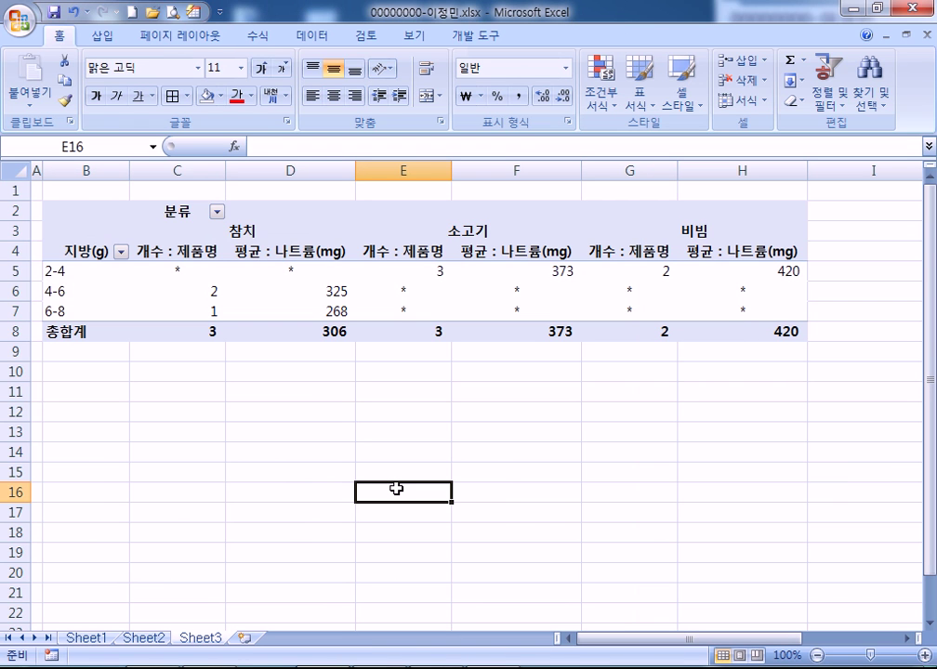
{"action": "left_click", "coordinate": [82, 639]}
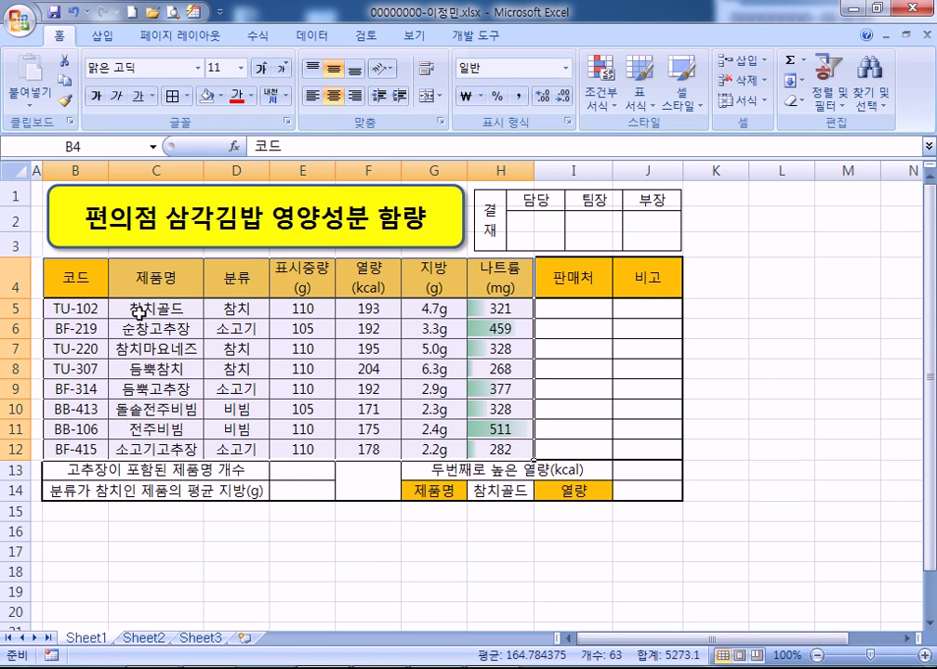
Select product names, 열량 and 나트륨 for rows 4–9 and 12 and insert a clustered column chart
{"action": "left_click_drag", "start_coordinate": [181, 276], "coordinate": [164, 380]}
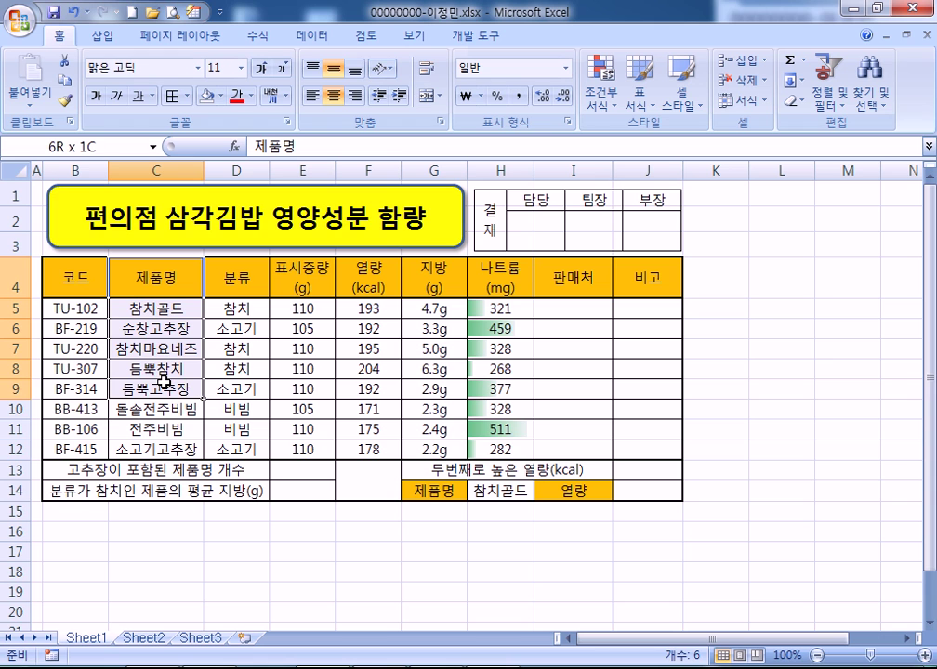
{"action": "left_click_drag", "start_coordinate": [164, 381], "coordinate": [163, 383]}
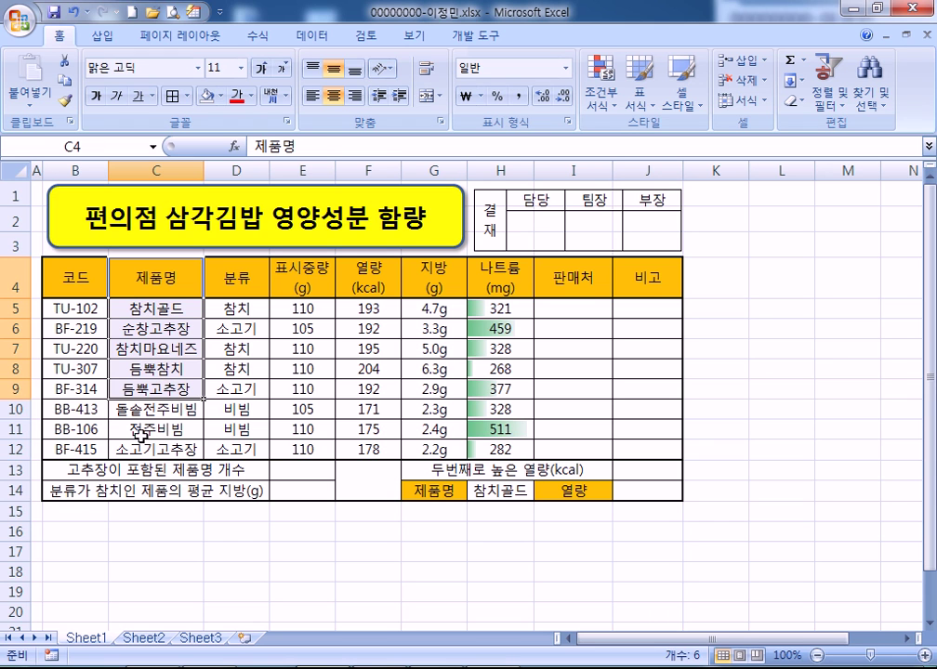
{"action": "left_click", "coordinate": [138, 449], "text": "ctrl"}
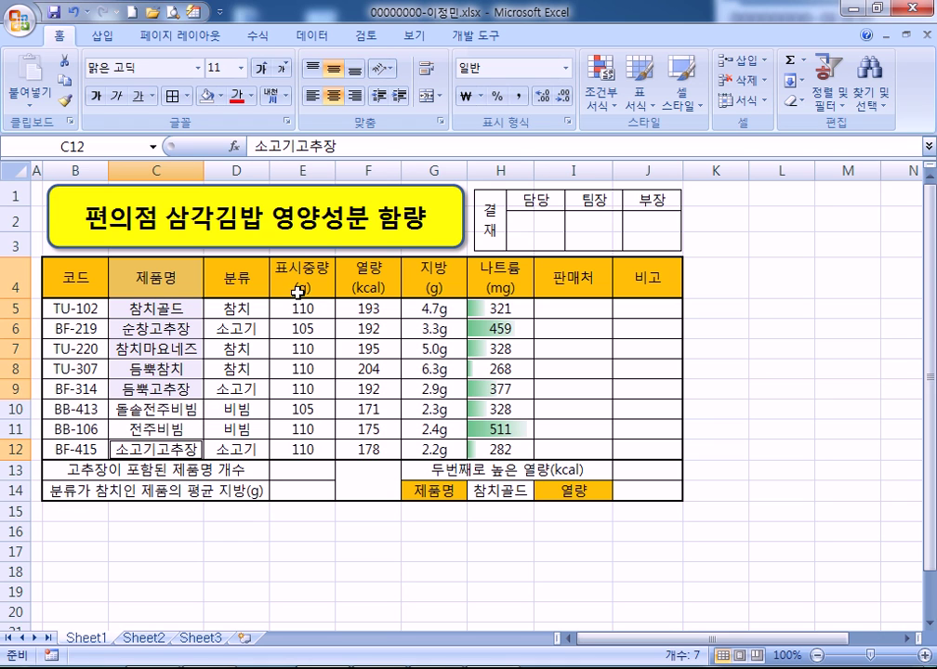
{"action": "left_click", "coordinate": [358, 280], "text": "ctrl"}
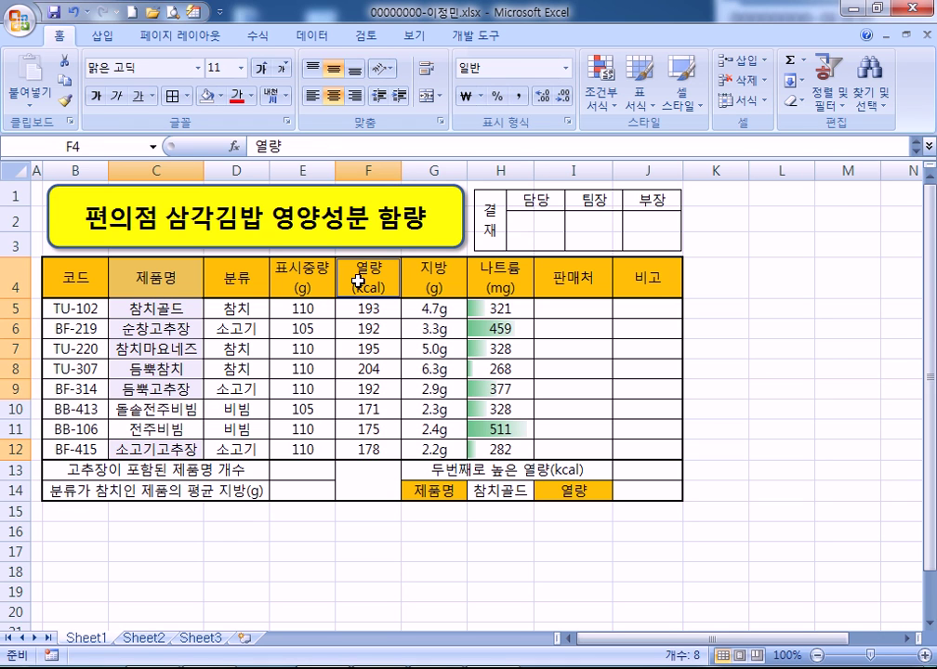
{"action": "left_click_drag", "start_coordinate": [358, 289], "coordinate": [360, 446]}
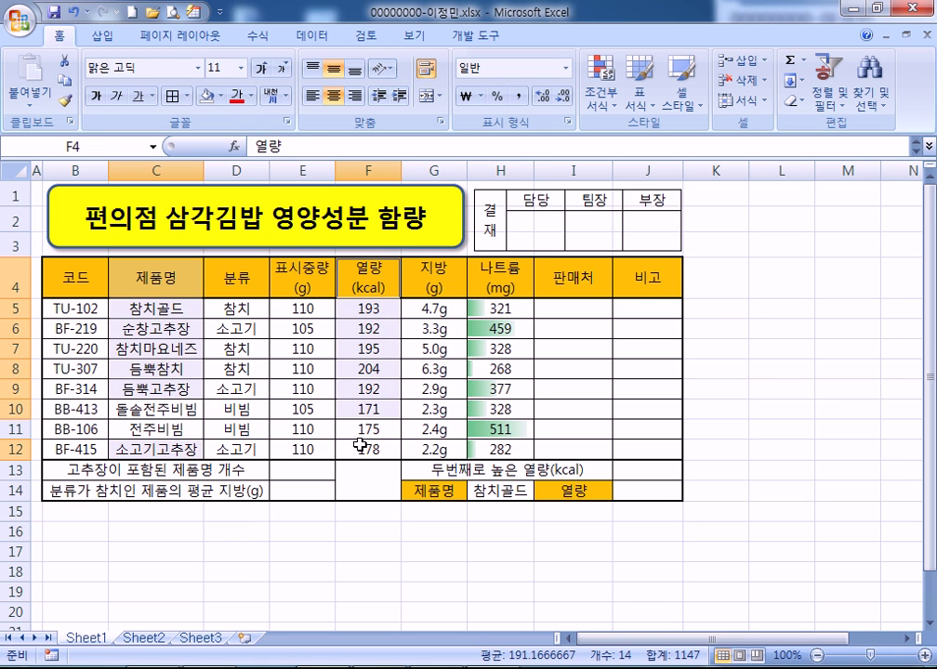
{"action": "left_click", "coordinate": [360, 447], "text": "ctrl"}
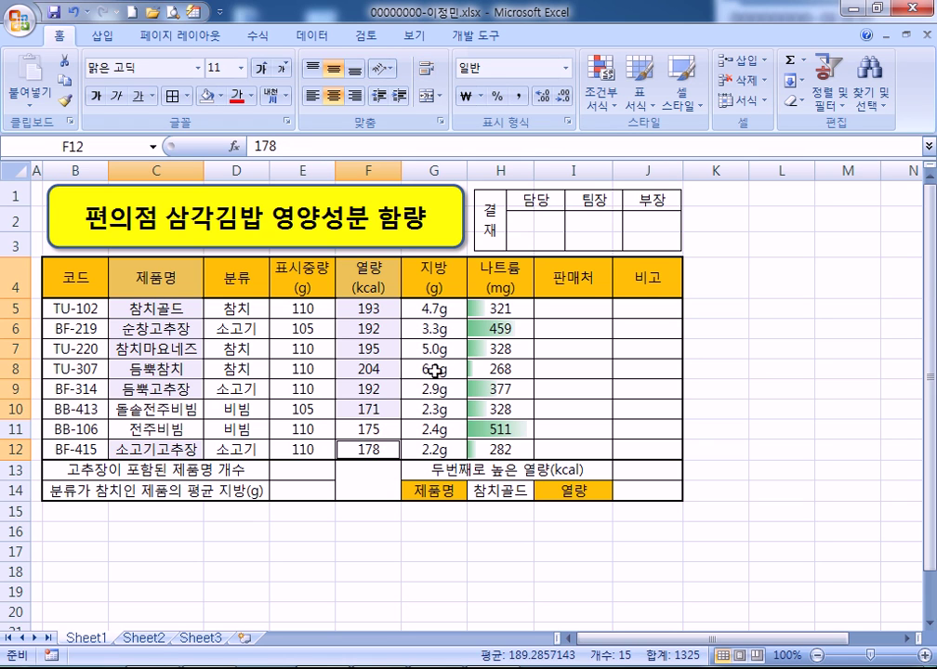
{"action": "left_click_drag", "start_coordinate": [493, 278], "coordinate": [496, 391]}
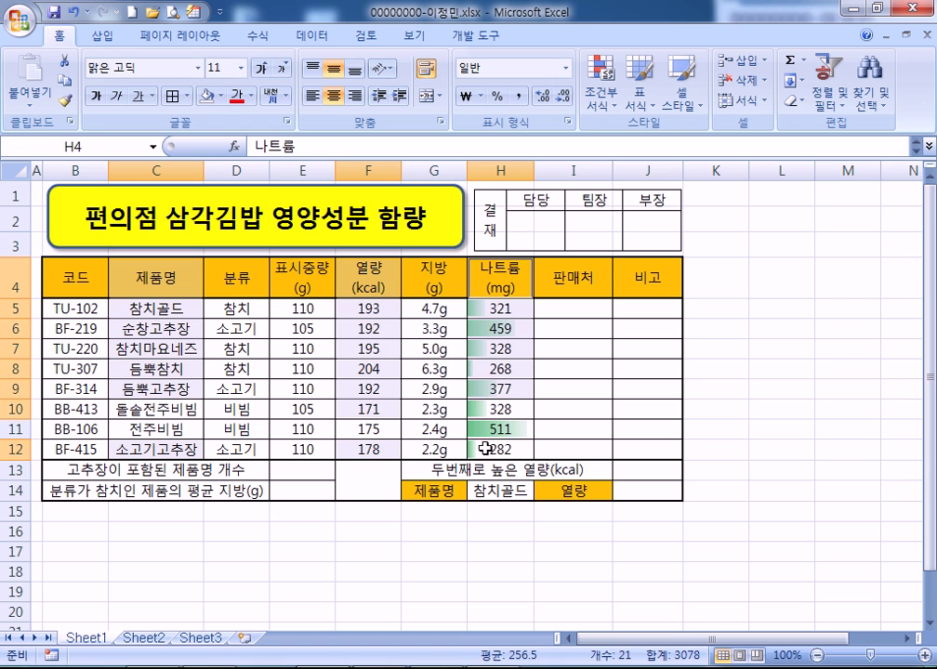
{"action": "left_click", "coordinate": [486, 449], "text": "ctrl"}
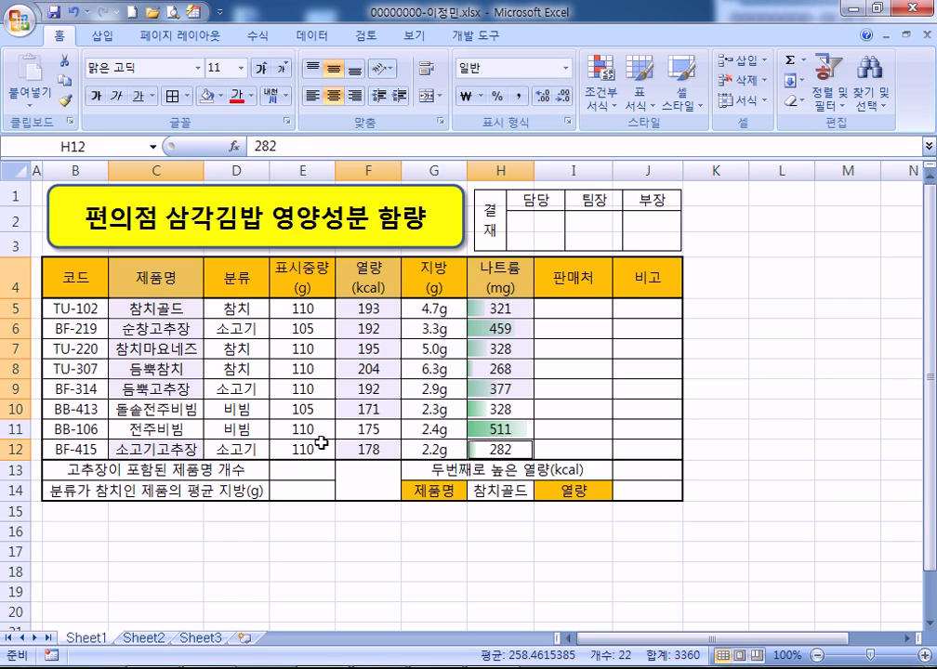
{"action": "left_click", "coordinate": [102, 35]}
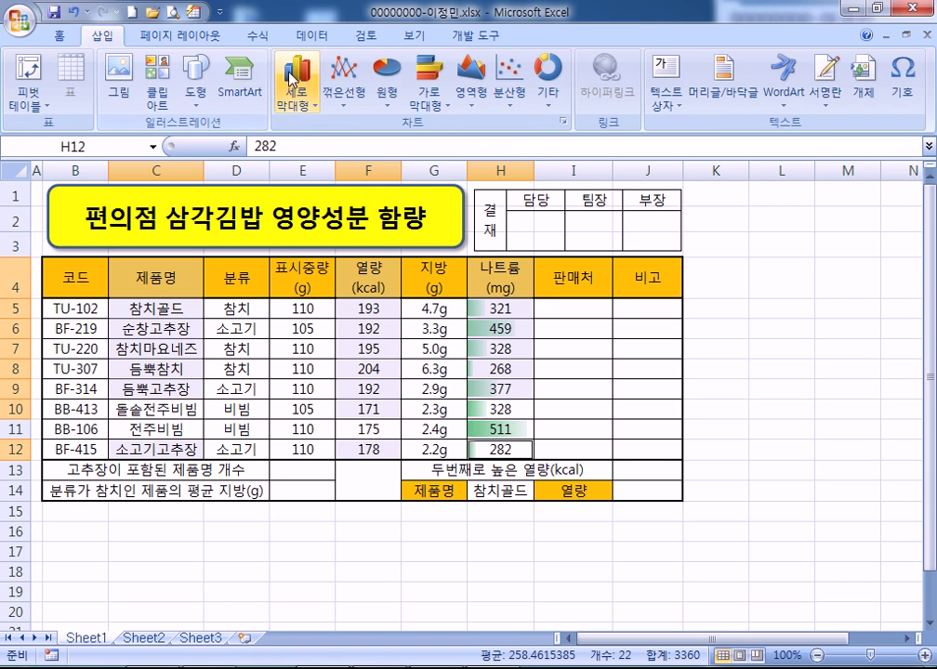
{"action": "left_click", "coordinate": [320, 105]}
{"action": "left_click", "coordinate": [301, 160]}
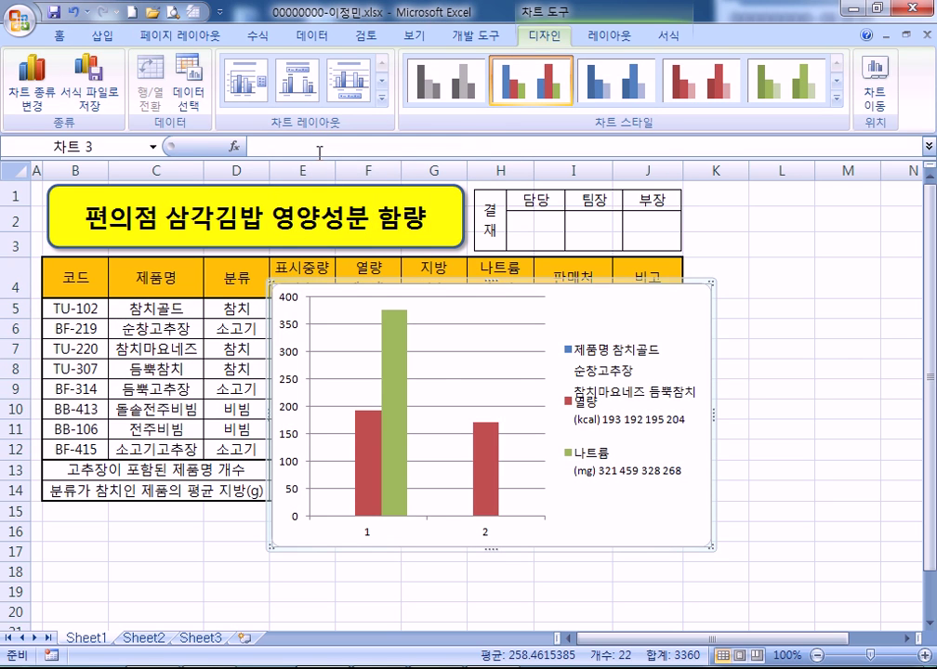
Delete the wrong chart and reselect C4:C9, C12, F4:F9, F12, H4:H9, H12
{"action": "key", "text": "Delete"}
{"action": "left_click_drag", "start_coordinate": [163, 271], "coordinate": [180, 390]}
{"action": "left_click", "coordinate": [154, 449], "text": "ctrl"}
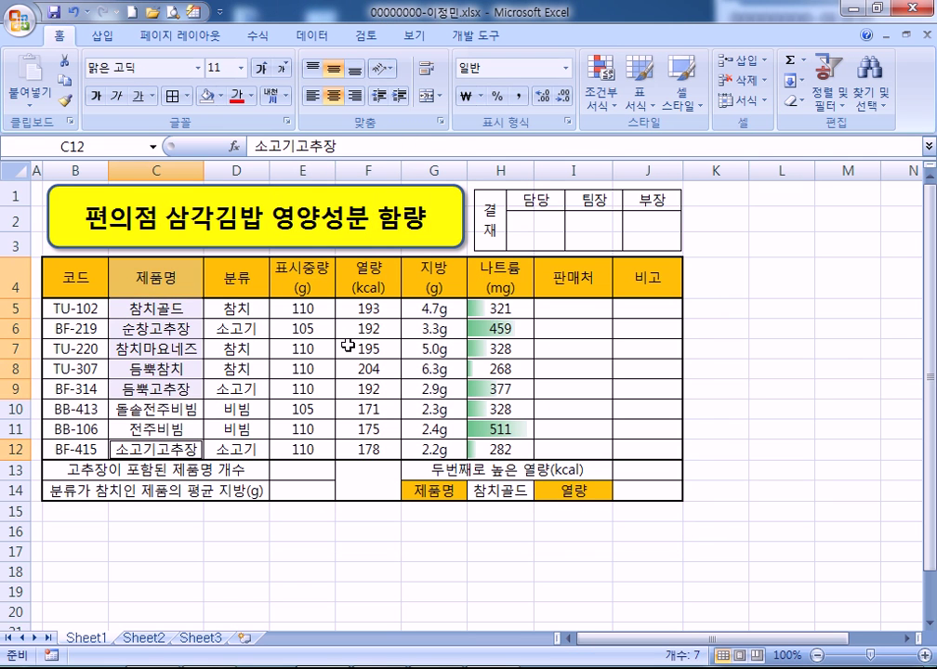
{"action": "left_click_drag", "start_coordinate": [359, 279], "coordinate": [369, 389]}
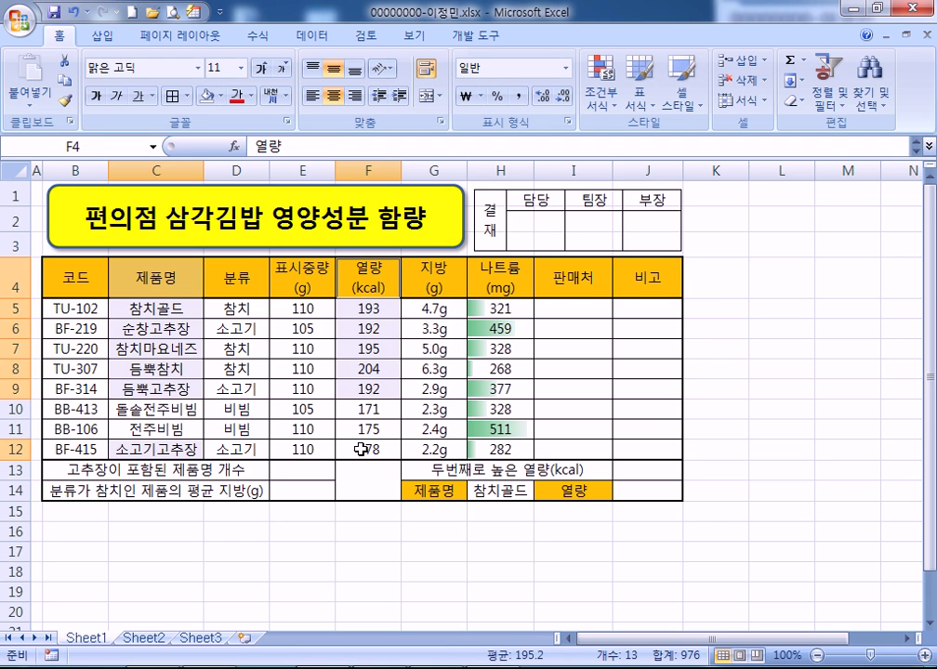
{"action": "left_click", "coordinate": [368, 449], "text": "ctrl"}
{"action": "left_click_drag", "start_coordinate": [495, 279], "coordinate": [492, 386]}
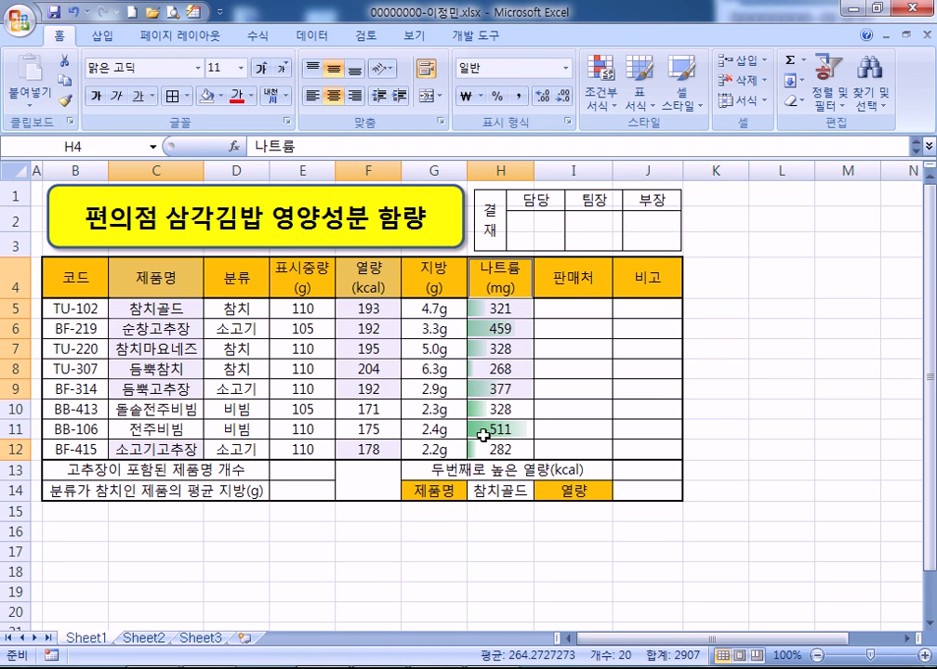
{"action": "left_click", "coordinate": [483, 450], "text": "ctrl"}
{"action": "left_click", "coordinate": [102, 35]}
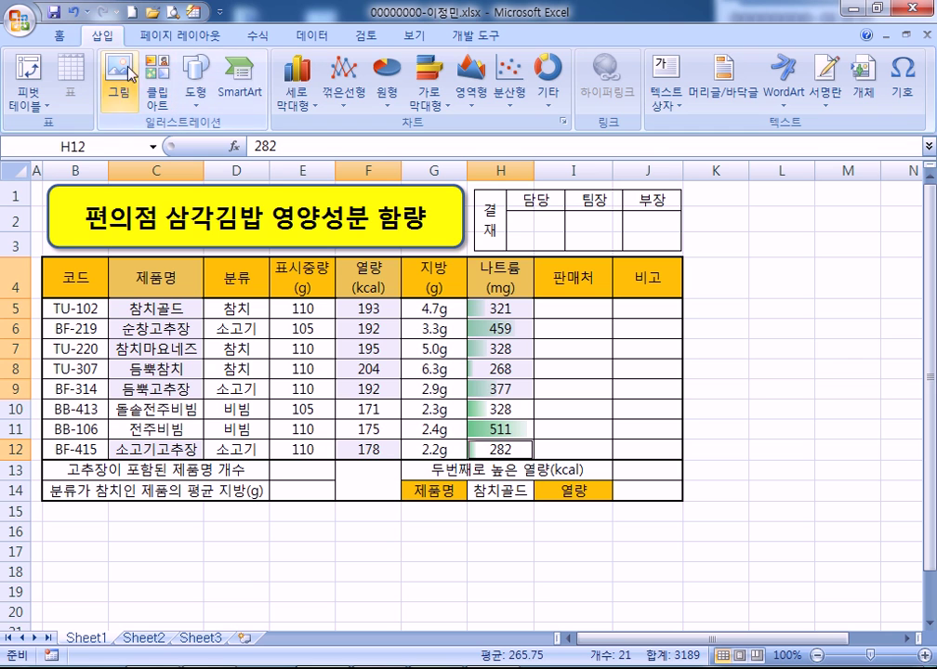
Insert a clustered column chart and move it to a new sheet named 제4작업
{"action": "left_click", "coordinate": [297, 79]}
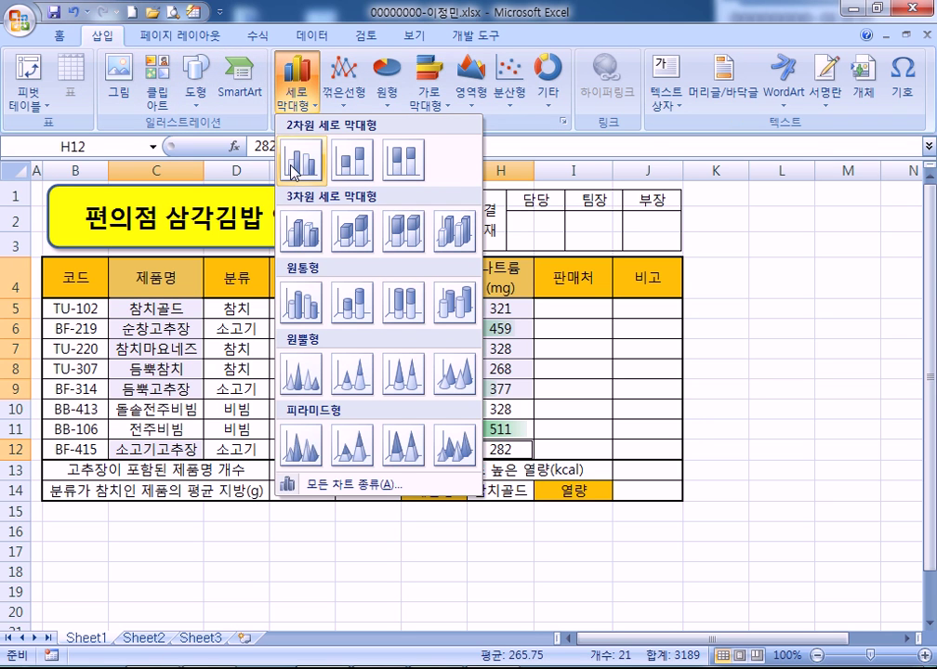
{"action": "left_click", "coordinate": [294, 162]}
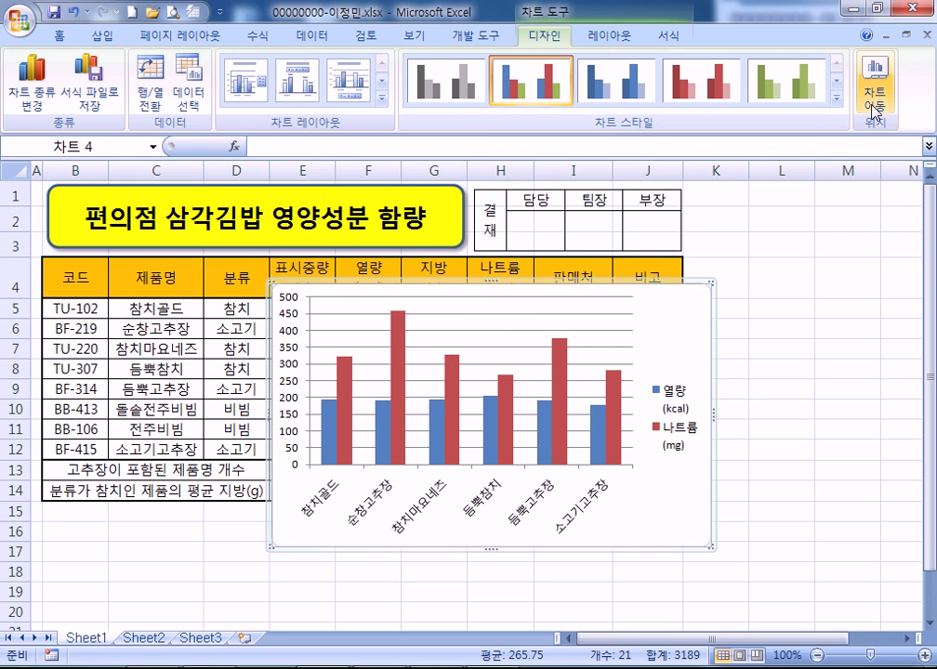
{"action": "left_click", "coordinate": [872, 91]}
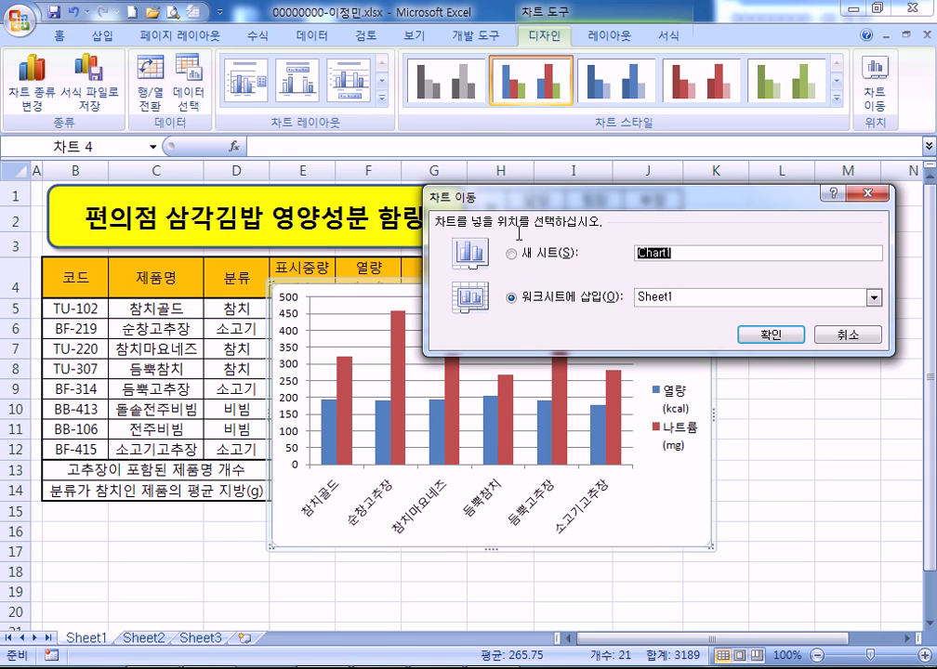
{"action": "type", "text": "w4작업"}
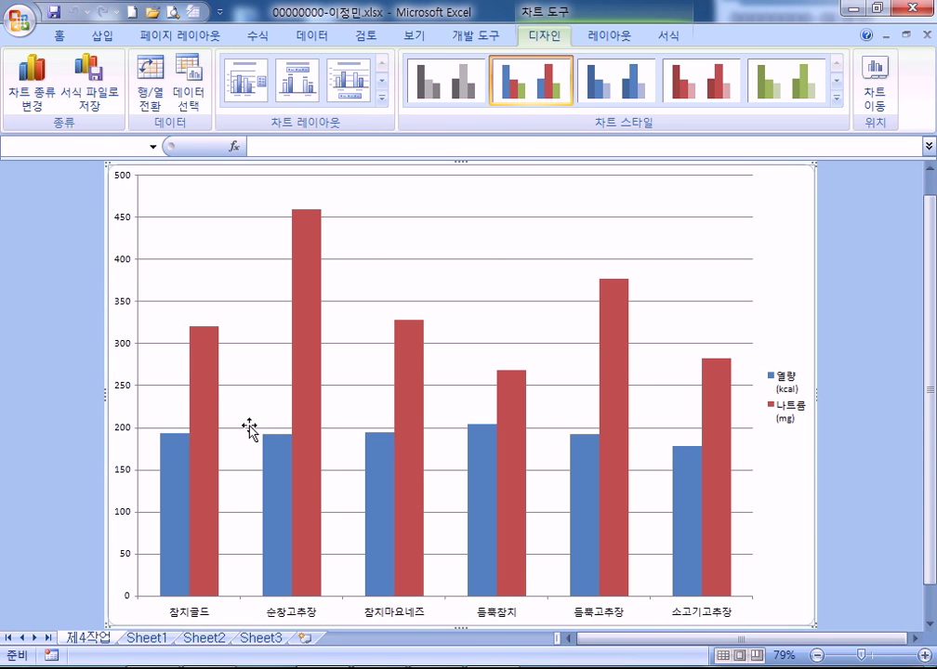
Move the 제4작업 tab after Sheet3 and change the chart to line with markers
{"action": "left_click_drag", "start_coordinate": [309, 648], "coordinate": [310, 648]}
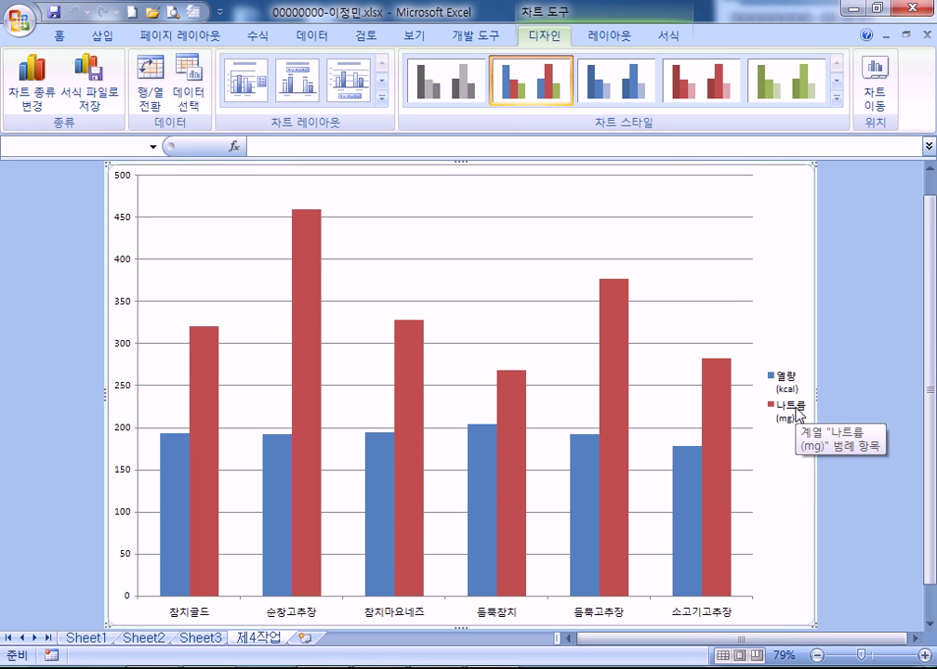
{"action": "left_click", "coordinate": [797, 415]}
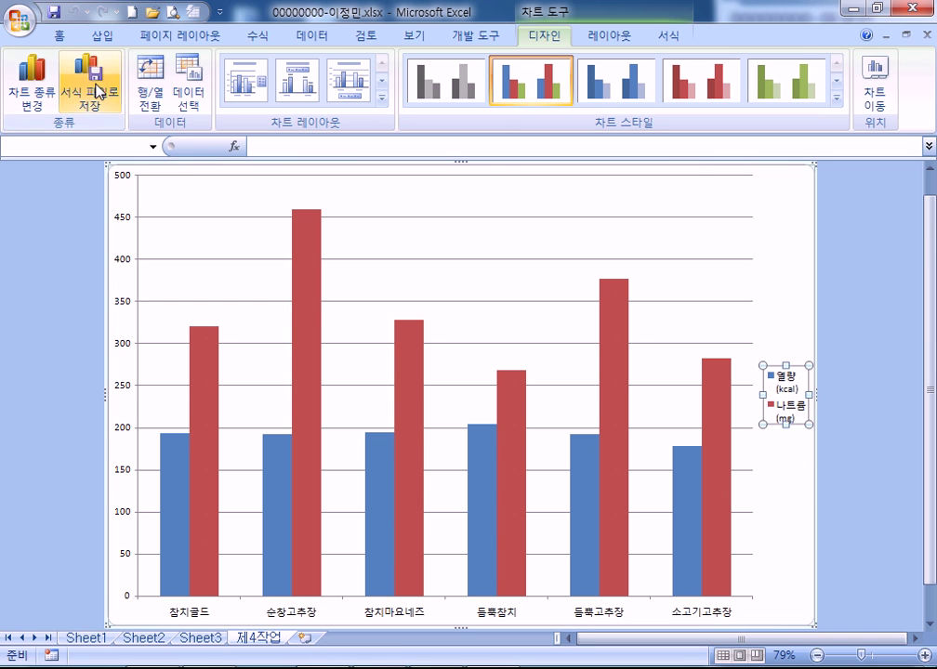
{"action": "left_click", "coordinate": [37, 91]}
{"action": "left_click", "coordinate": [477, 291]}
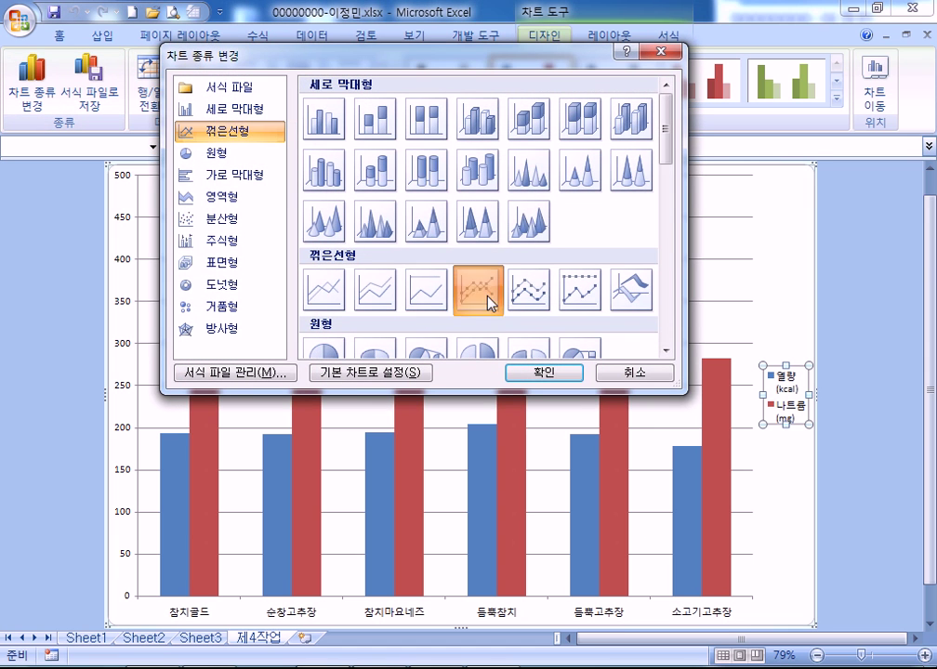
{"action": "left_click", "coordinate": [538, 373]}
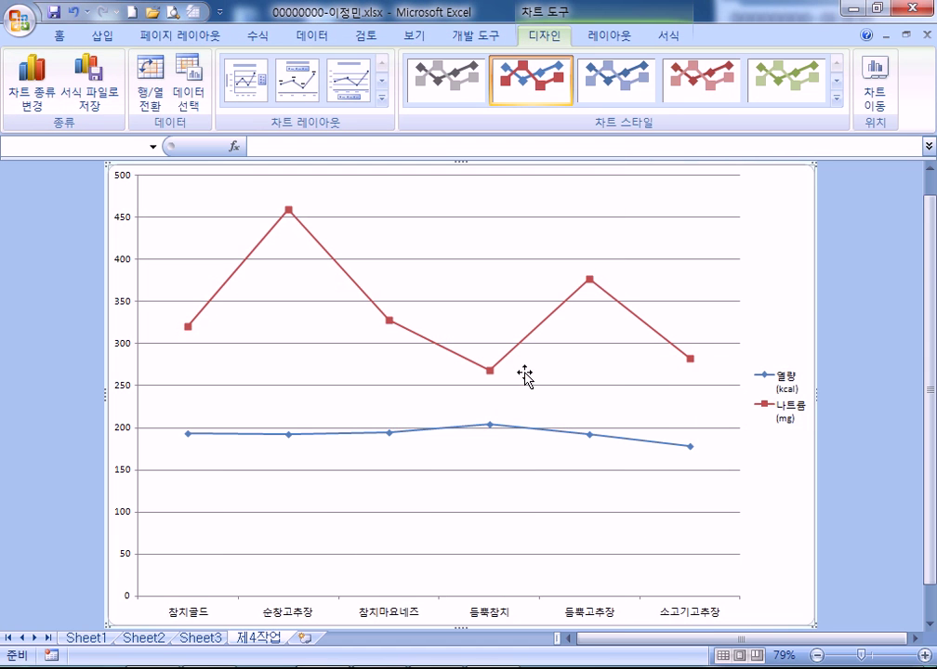
{"action": "left_click", "coordinate": [792, 415]}
{"action": "double_click", "coordinate": [656, 333]}
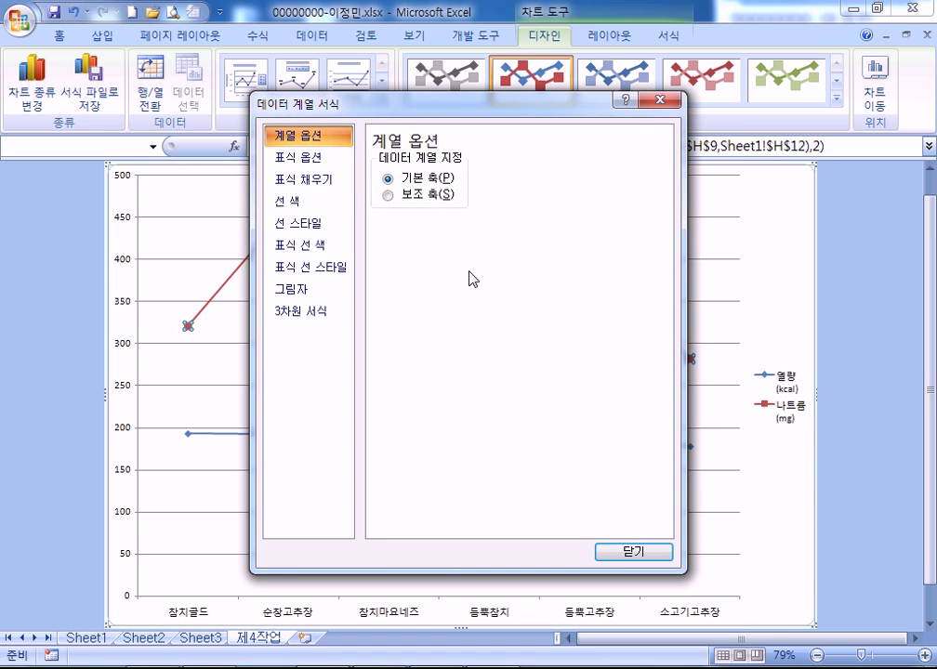
{"action": "key", "text": "Escape"}
Make 열량 clustered columns again and plot 나트륨 on a secondary axis
{"action": "left_click", "coordinate": [265, 434]}
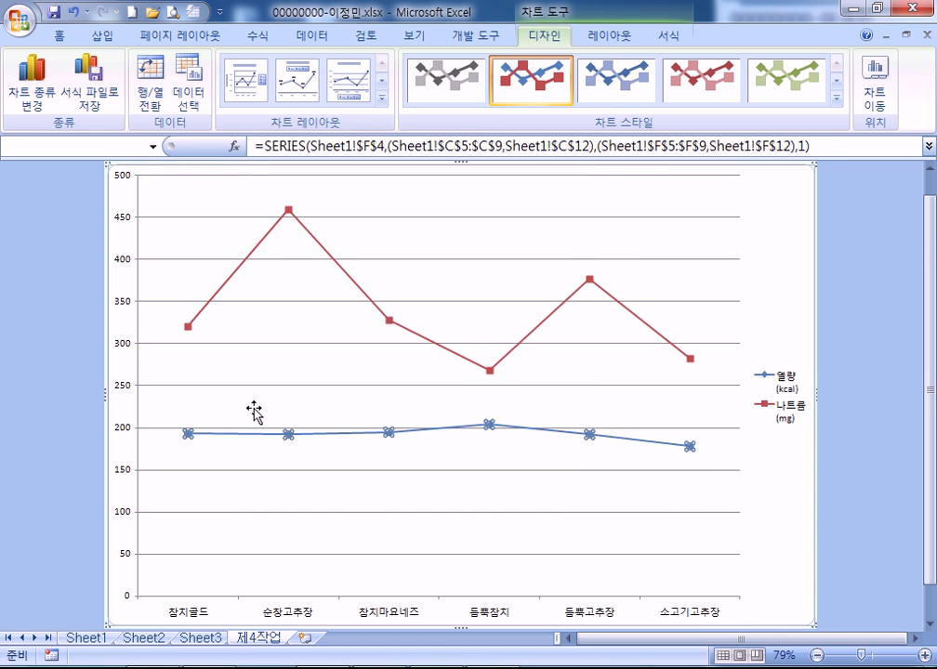
{"action": "left_click", "coordinate": [32, 89]}
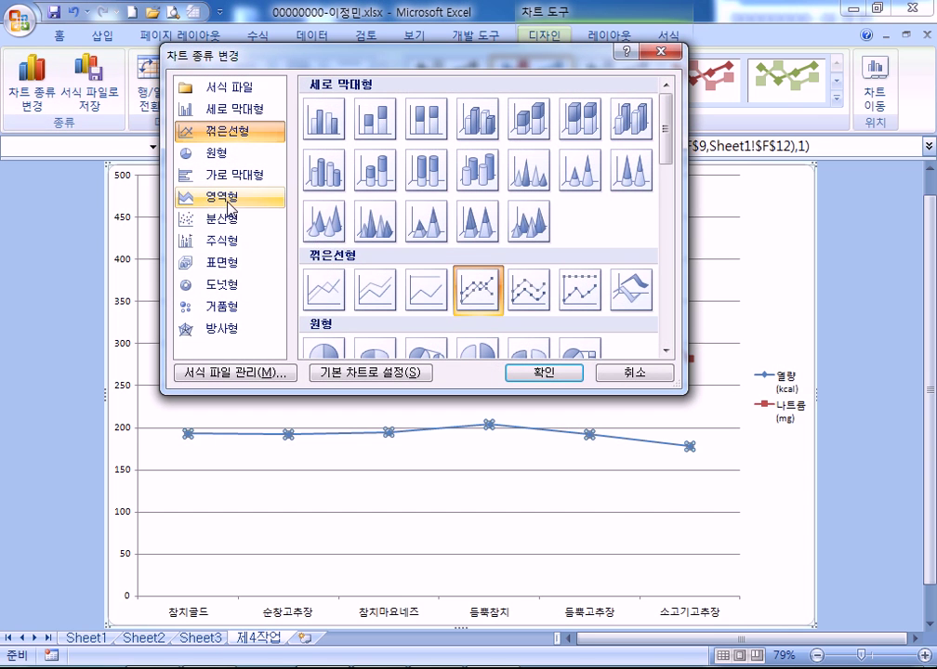
{"action": "left_click", "coordinate": [323, 118]}
{"action": "left_click", "coordinate": [543, 373]}
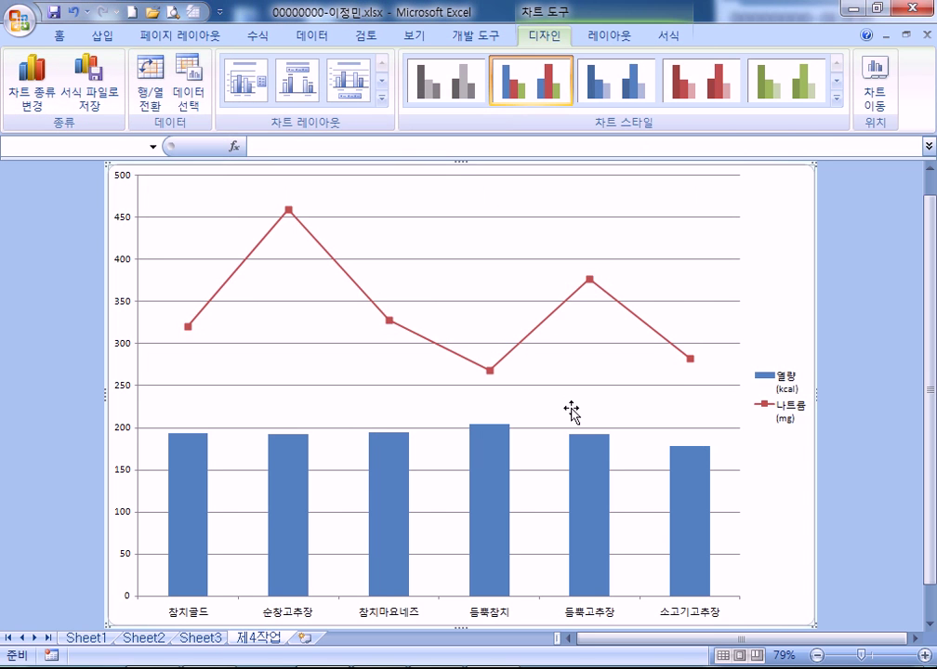
{"action": "left_click", "coordinate": [558, 319]}
{"action": "double_click", "coordinate": [558, 319]}
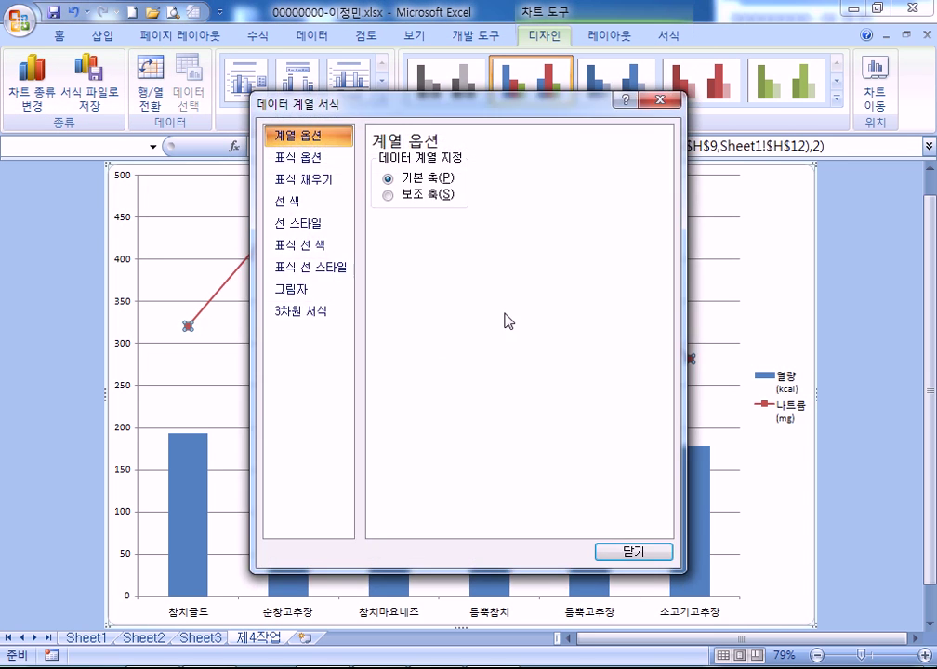
{"action": "left_click", "coordinate": [400, 196]}
{"action": "left_click", "coordinate": [611, 554]}
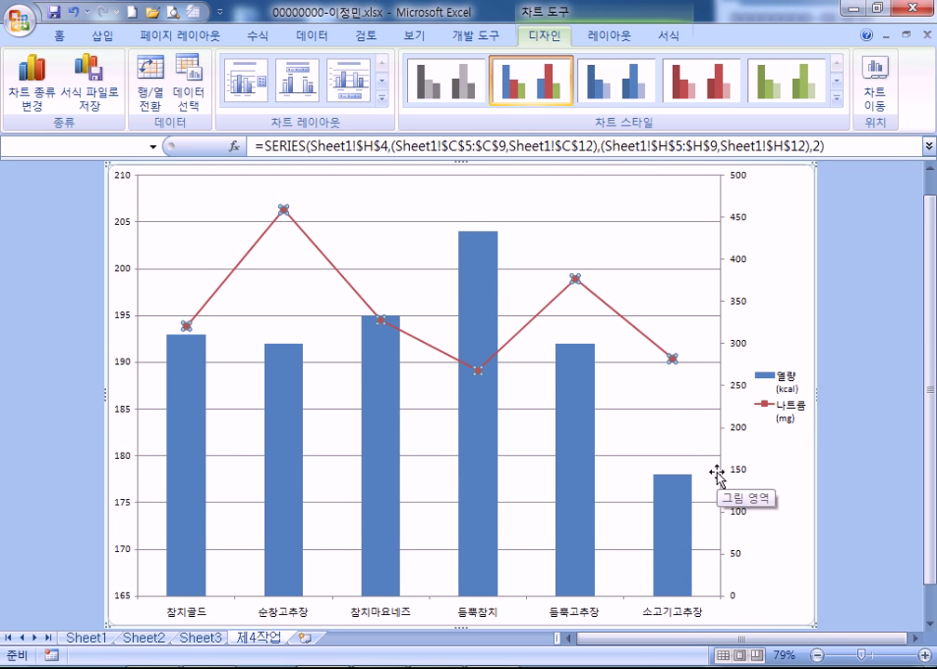
{"action": "scroll", "coordinate": [717, 475], "scroll_direction": "up", "scroll_amount": 1}
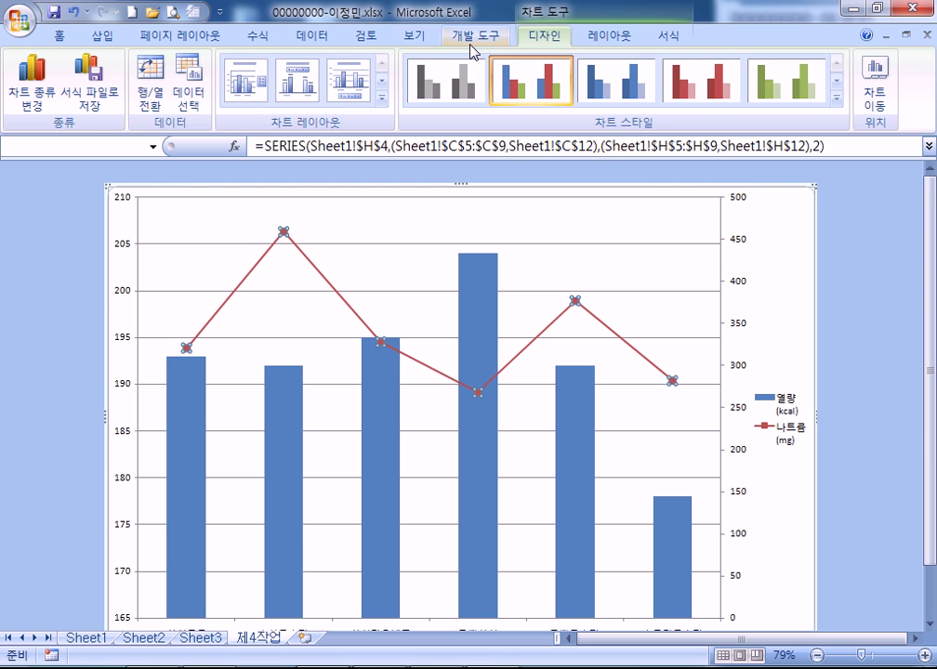
Add the title '참치 및 소고기 삼각김밥의 열량 및 나트륨 비교' above the chart
{"action": "left_click", "coordinate": [595, 37]}
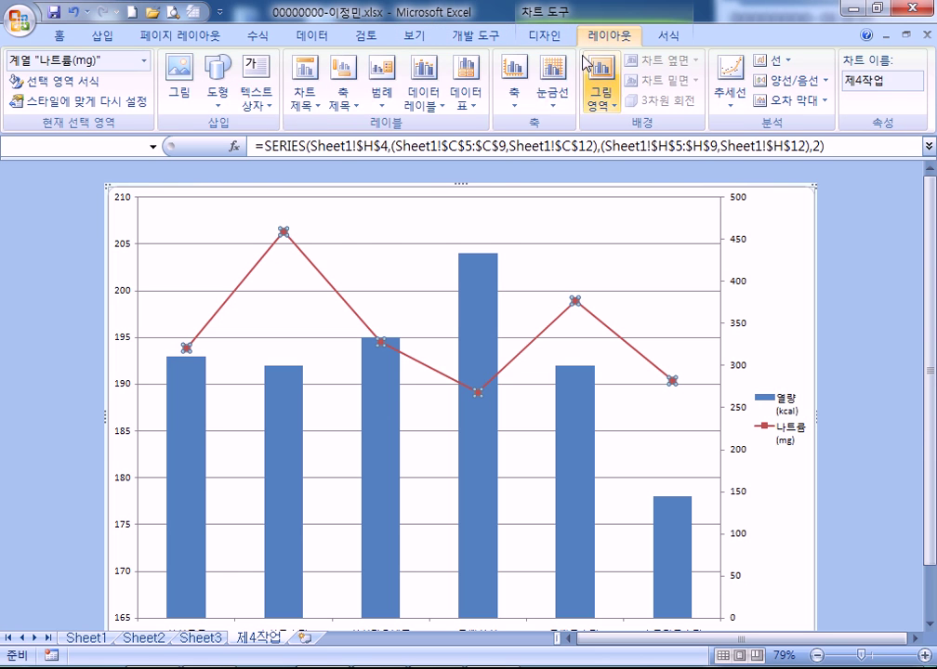
{"action": "left_click", "coordinate": [306, 74]}
{"action": "left_click", "coordinate": [367, 229]}
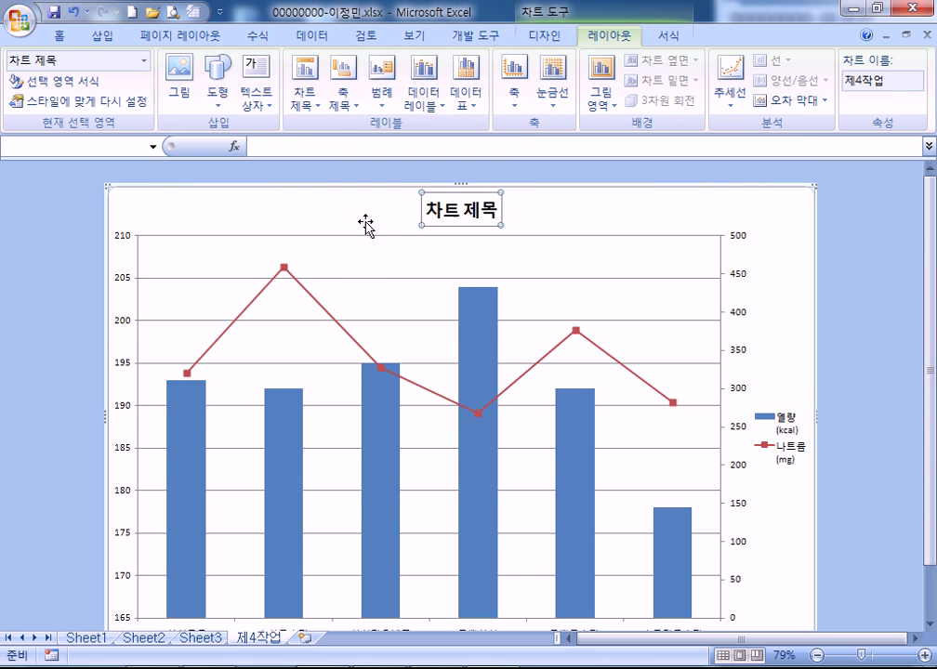
{"action": "type", "text": "참치"}
{"action": "type", "text": " 및 소고기 사"}
{"action": "type", "text": "삼각기"}
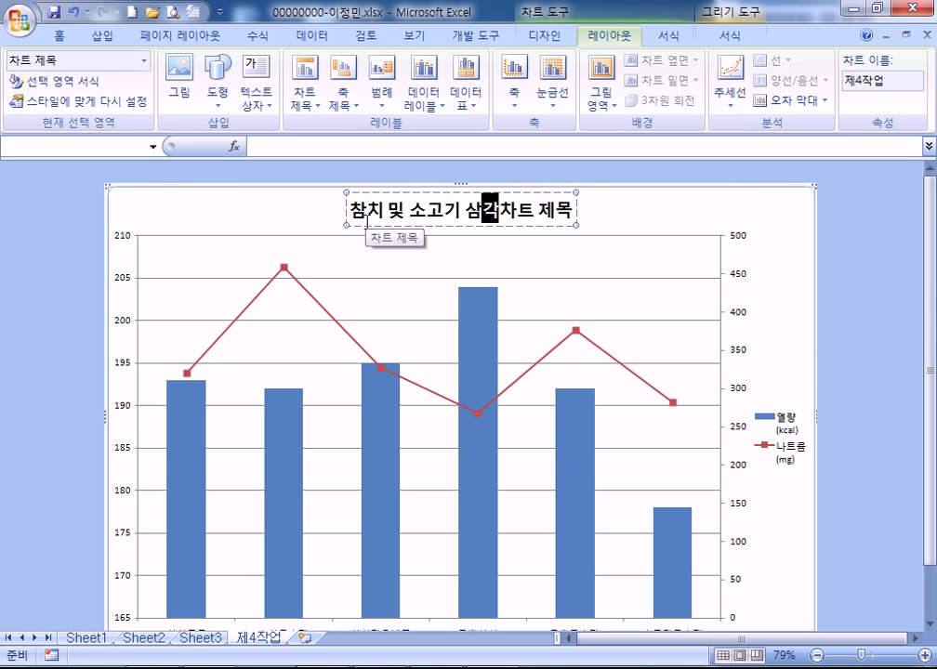
{"action": "type", "text": "밥의 영라"}
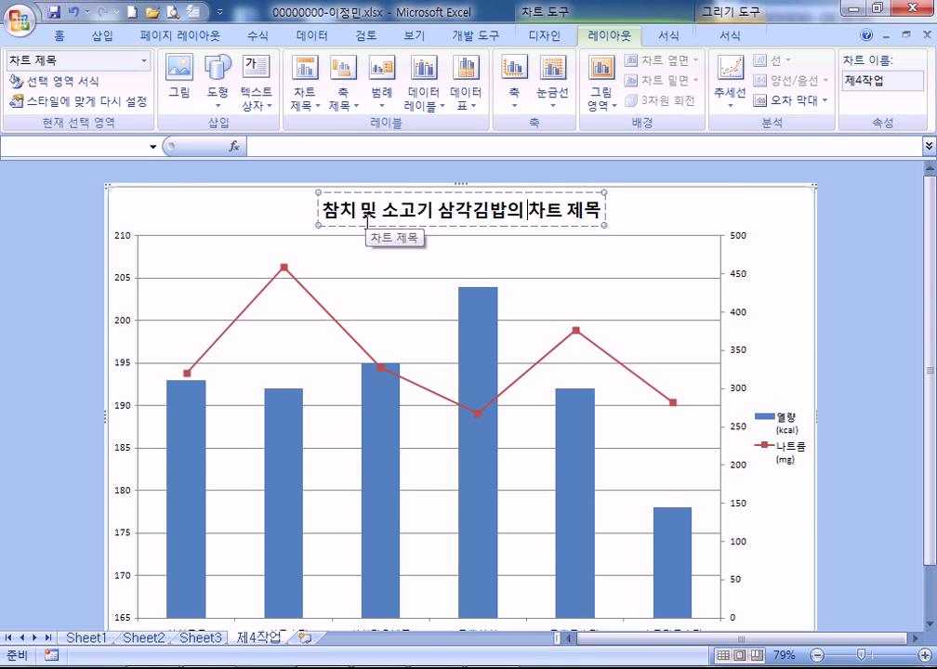
{"action": "key", "text": "BackSpace"}
{"action": "key", "text": "BackSpace"}
{"action": "type", "text": "여ㅛㄹ"}
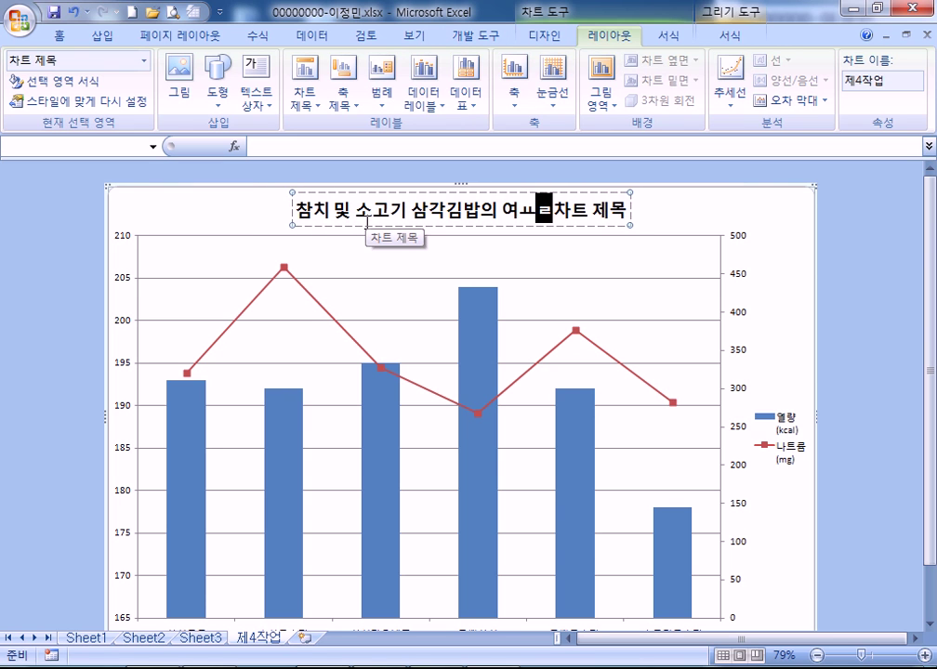
{"action": "type", "text": "ㄹ"}
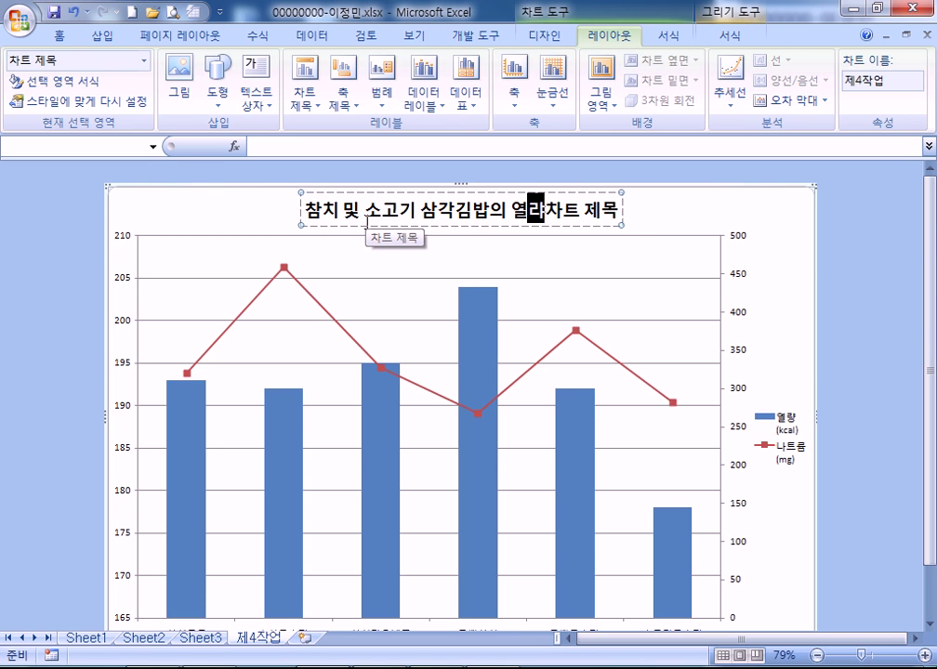
{"action": "type", "text": " 및 나트류"}
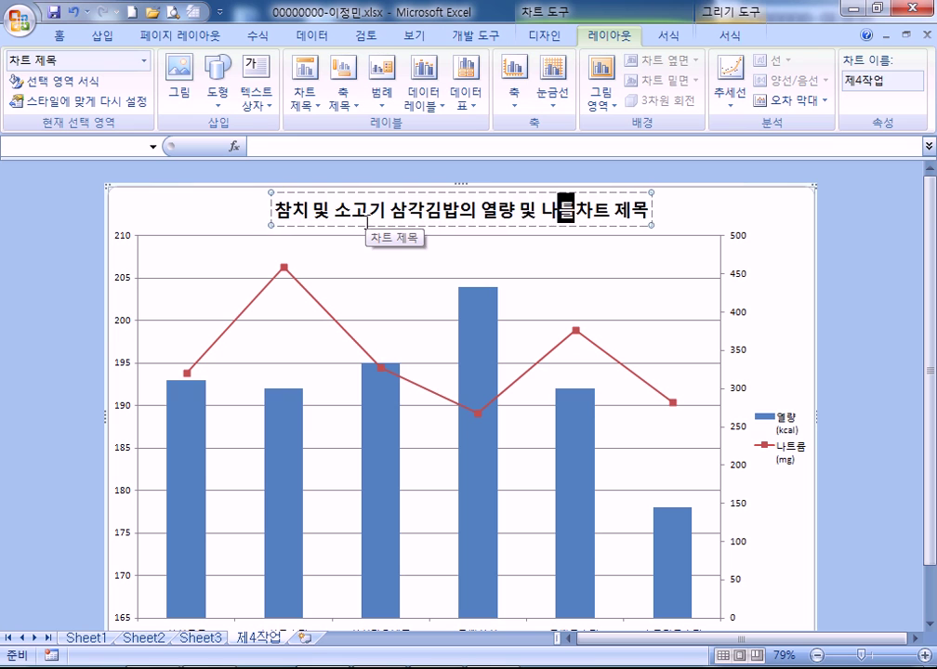
{"action": "key", "text": "BackSpace"}
{"action": "type", "text": "륨 비교"}
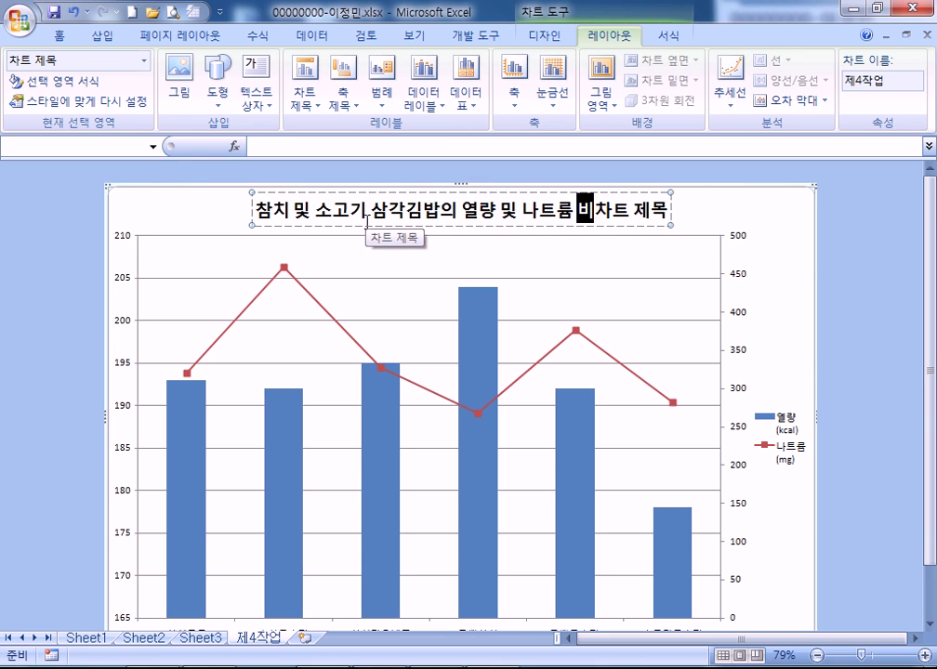
{"action": "key", "text": "Delete"}
{"action": "key", "text": "Delete"}
{"action": "key", "text": "Delete"}
{"action": "key", "text": "Delete"}
{"action": "key", "text": "Delete"}
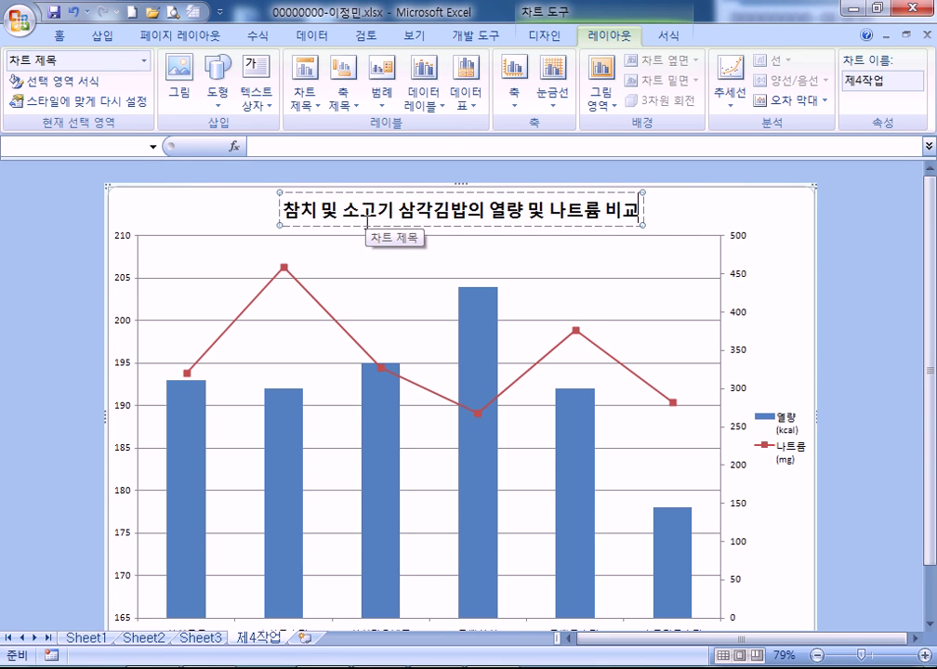
{"action": "left_click", "coordinate": [799, 249]}
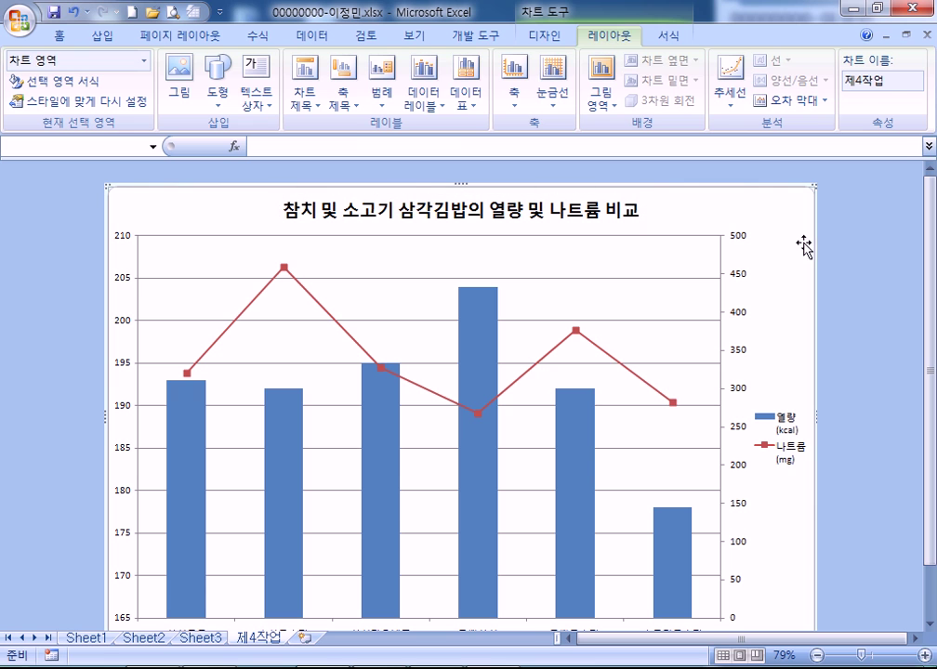
Move the chart legend to the bottom
{"action": "left_click", "coordinate": [791, 426]}
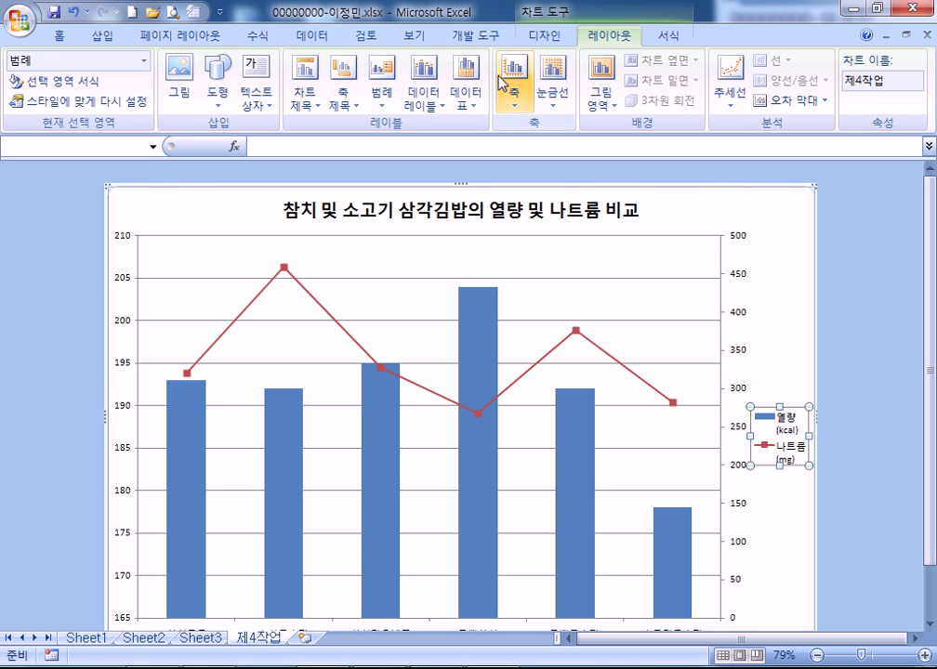
{"action": "left_click", "coordinate": [381, 93]}
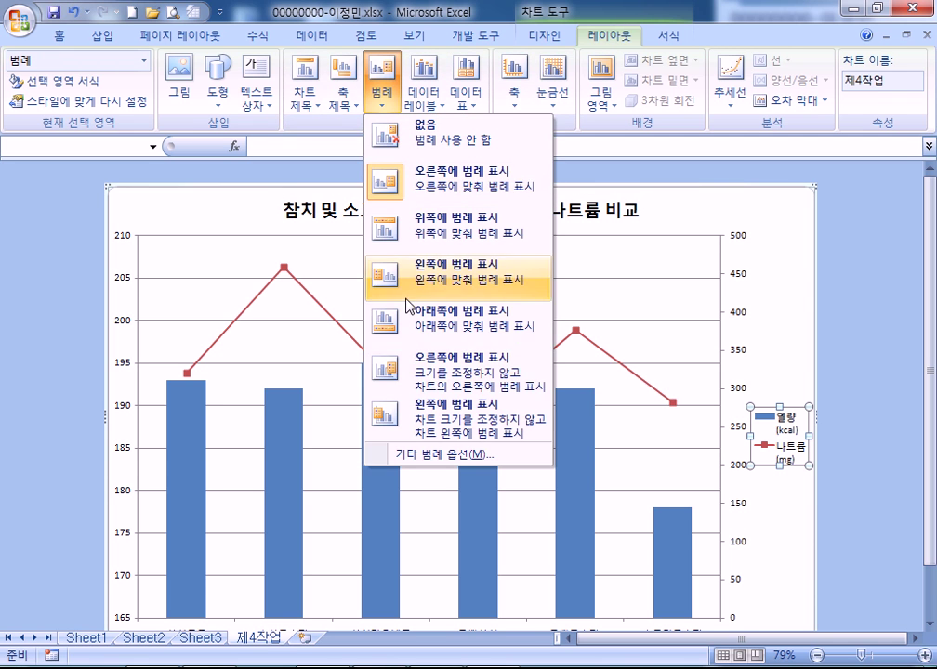
{"action": "left_click", "coordinate": [421, 324]}
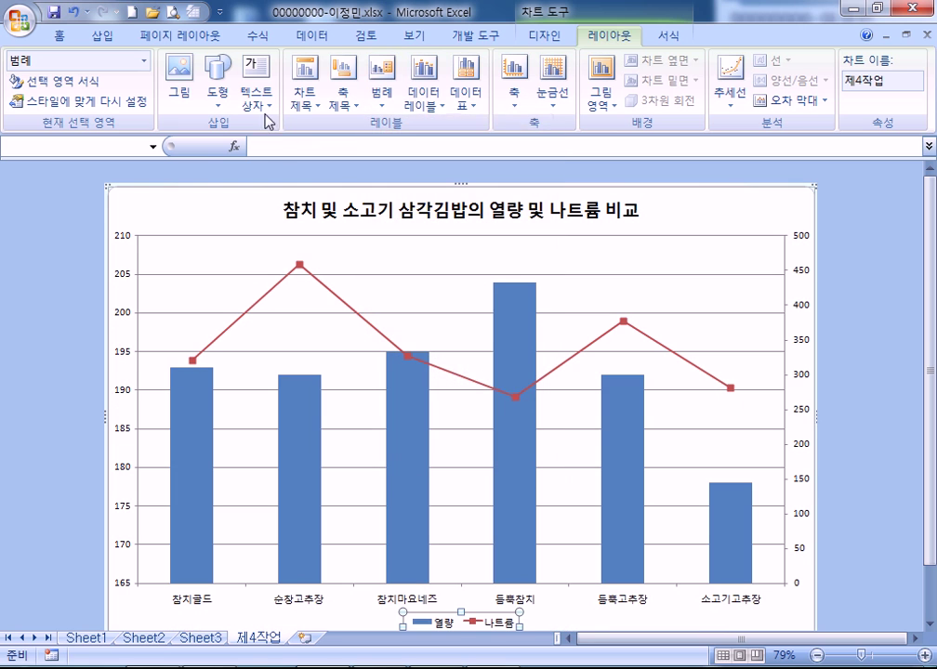
{"action": "left_click", "coordinate": [541, 37]}
In Select Data, rename the first series to 열량(kcal)
{"action": "left_click", "coordinate": [189, 91]}
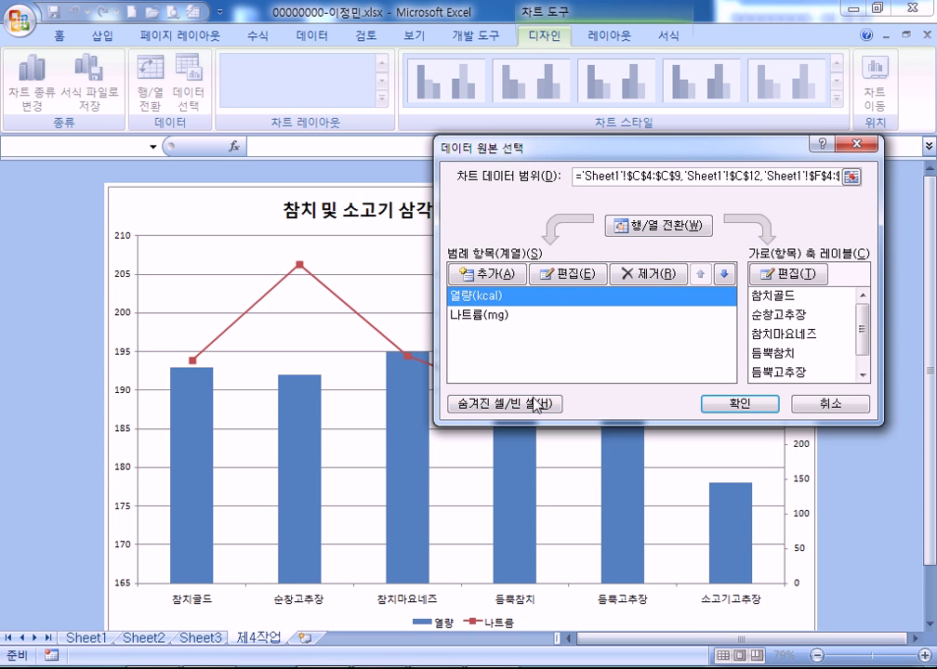
{"action": "left_click", "coordinate": [568, 274]}
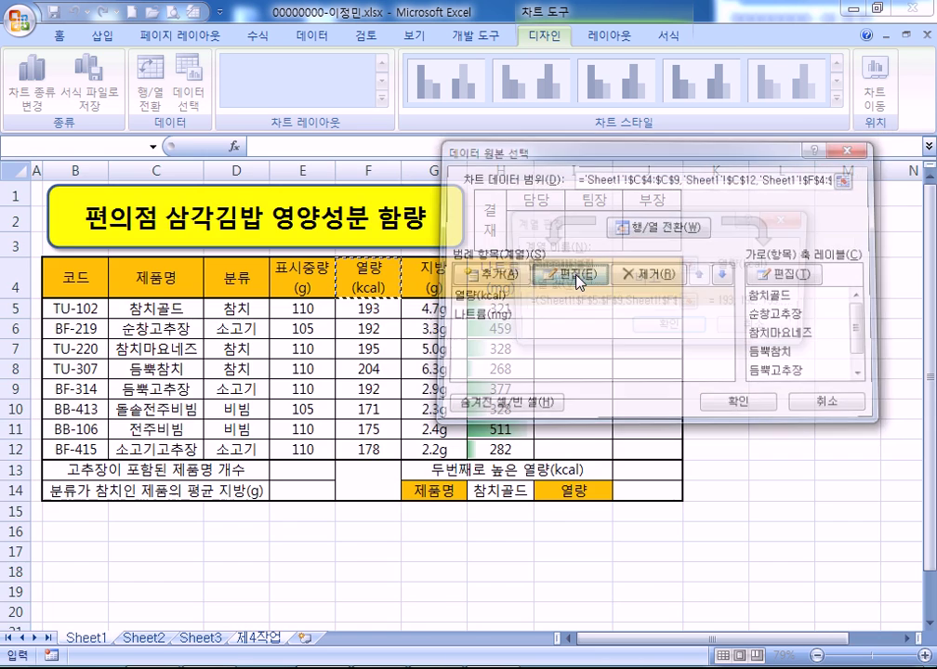
{"action": "type", "text": "열"}
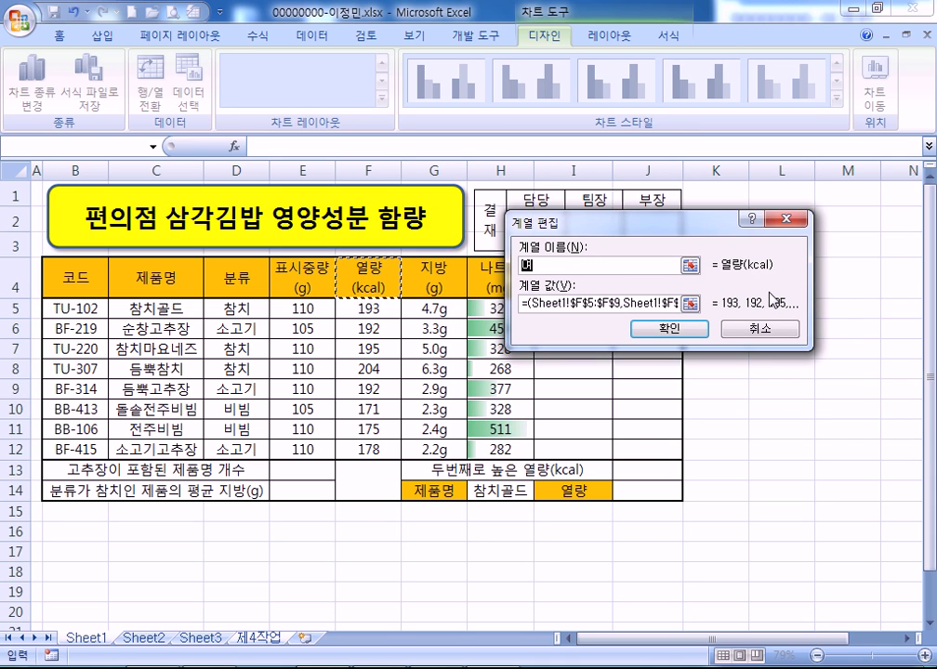
{"action": "type", "text": "량()kical+"}
{"action": "key", "text": "Up"}
{"action": "key", "text": "BackSpace"}
{"action": "key", "text": "BackSpace"}
{"action": "key", "text": "BackSpace"}
{"action": "key", "text": "BackSpace"}
{"action": "key", "text": "BackSpace"}
{"action": "key", "text": "BackSpace"}
{"action": "key", "text": "BackSpace"}
{"action": "key", "text": "BackSpace"}
{"action": "key", "text": "BackSpace"}
{"action": "key", "text": "BackSpace"}
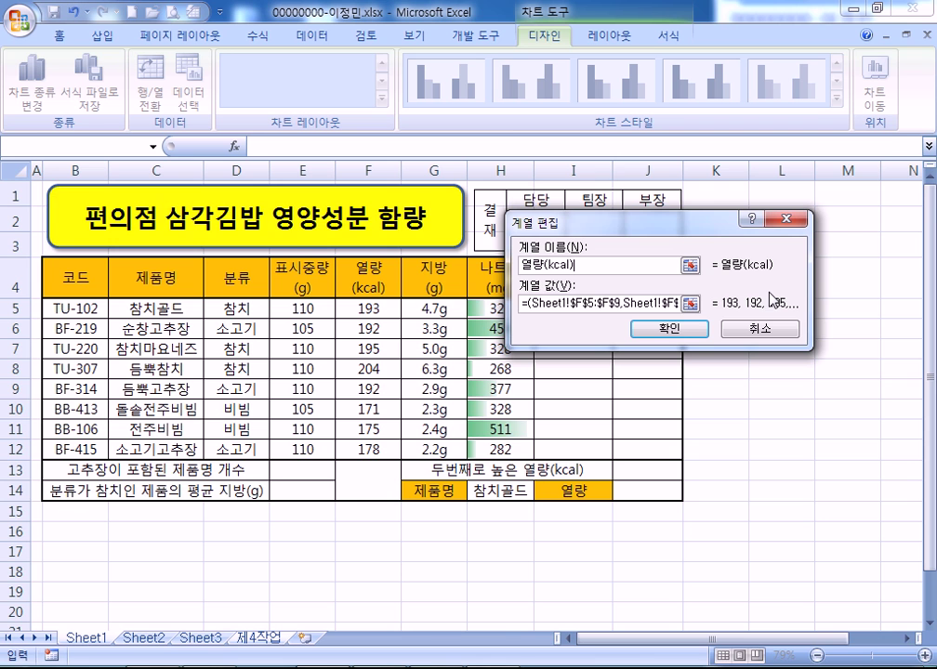
{"action": "key", "text": "Return"}
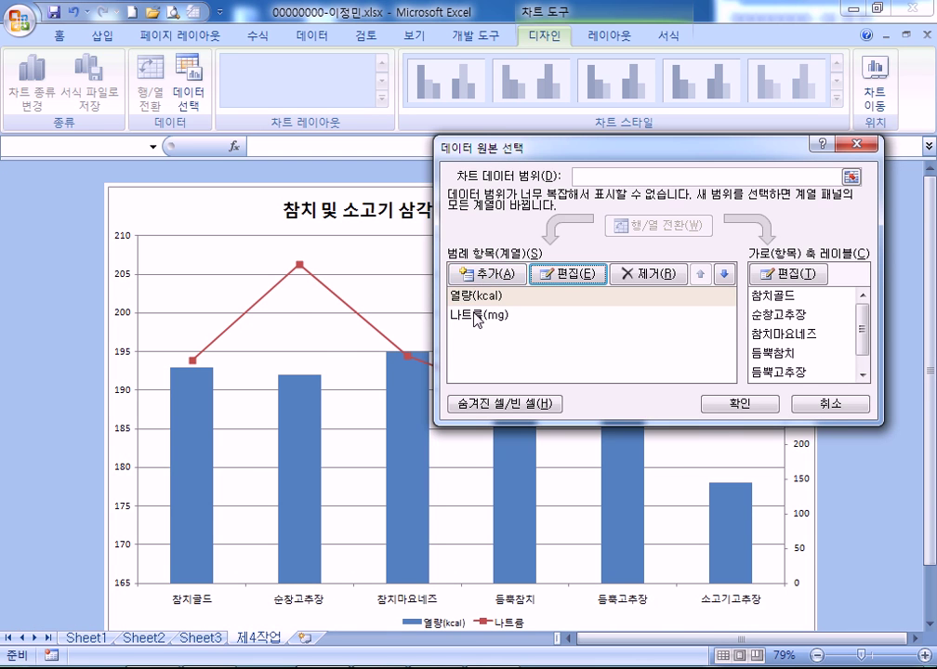
Rename the sodium series to 나트륨(mg) and apply the changes
{"action": "left_click", "coordinate": [477, 317]}
{"action": "left_click", "coordinate": [568, 273]}
{"action": "type", "text": "skxmfba"}
{"action": "key", "text": "BackSpace"}
{"action": "key", "text": "BackSpace"}
{"action": "key", "text": "BackSpace"}
{"action": "key", "text": "BackSpace"}
{"action": "key", "text": "BackSpace"}
{"action": "key", "text": "BackSpace"}
{"action": "key", "text": "BackSpace"}
{"action": "type", "text": "나트륨(mg"}
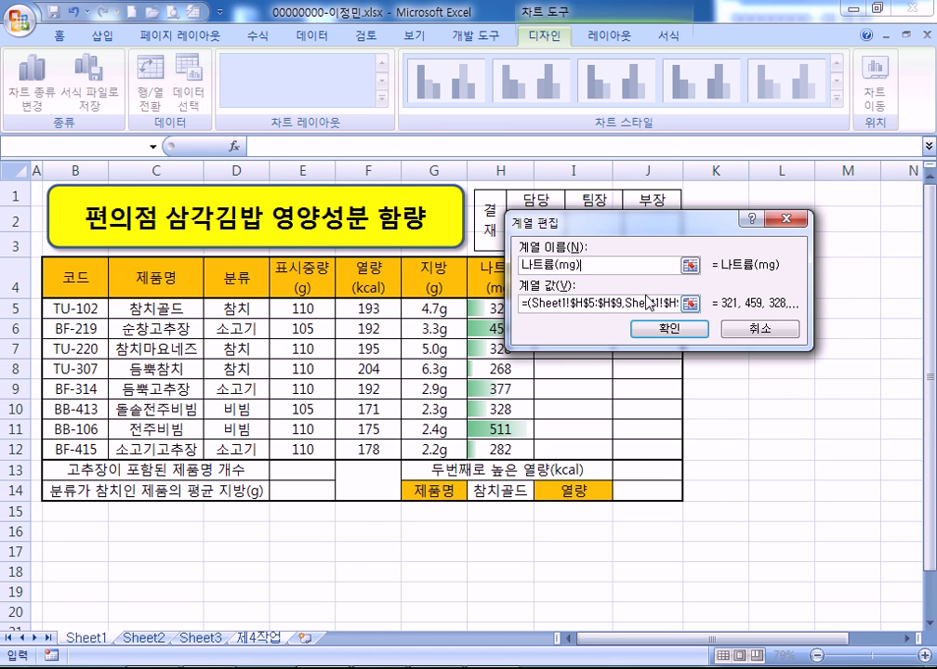
{"action": "key", "text": "Return"}
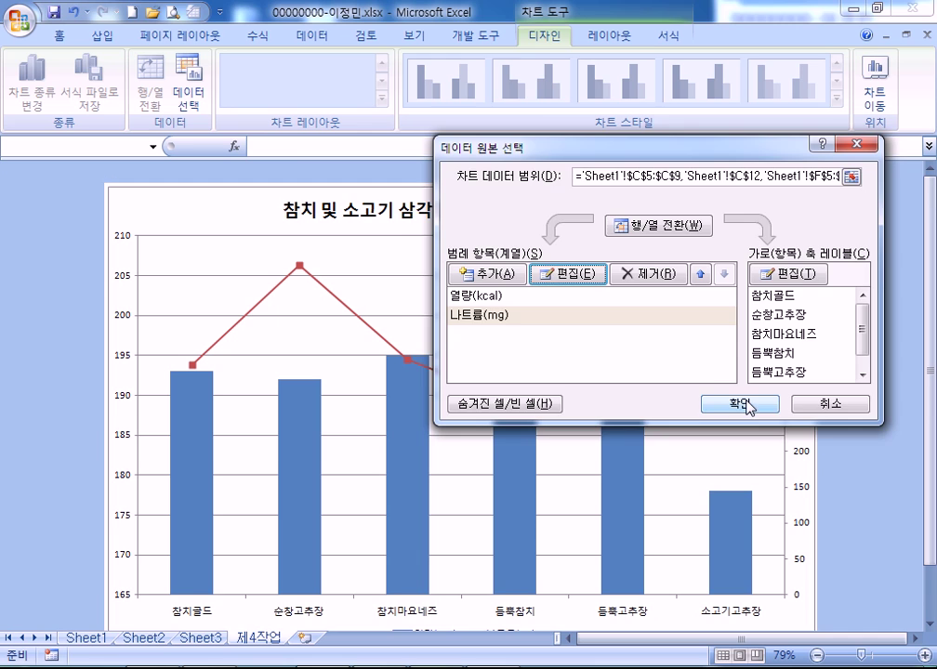
{"action": "left_click", "coordinate": [749, 407]}
{"action": "scroll", "coordinate": [648, 423], "scroll_direction": "down", "scroll_amount": 1}
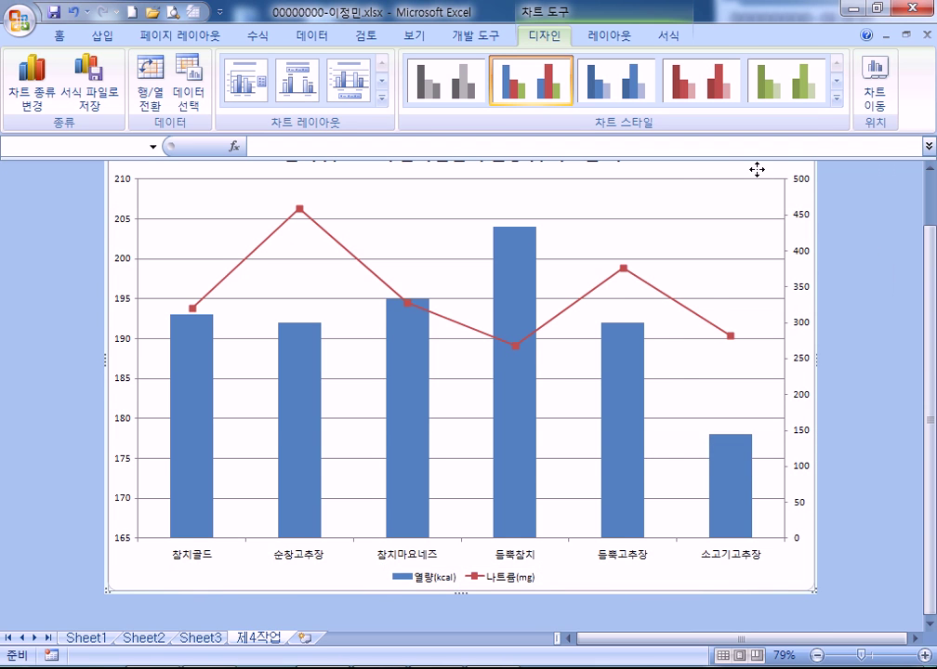
Apply the third chart layout and the teal Chart Style 7
{"action": "scroll", "coordinate": [455, 175], "scroll_direction": "up", "scroll_amount": 1}
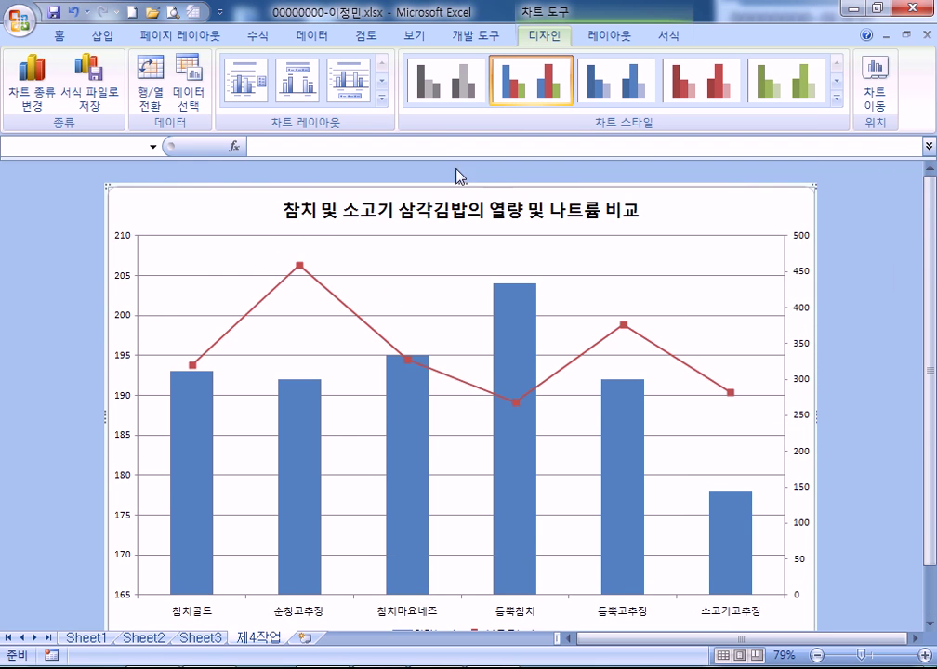
{"action": "left_click", "coordinate": [381, 97]}
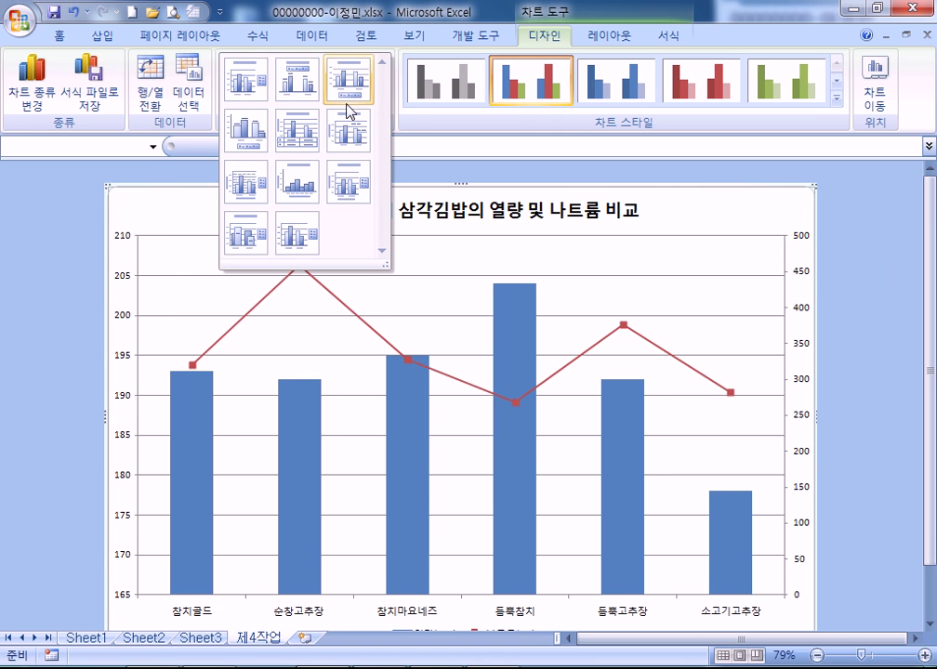
{"action": "left_click", "coordinate": [361, 88]}
{"action": "left_click", "coordinate": [838, 99]}
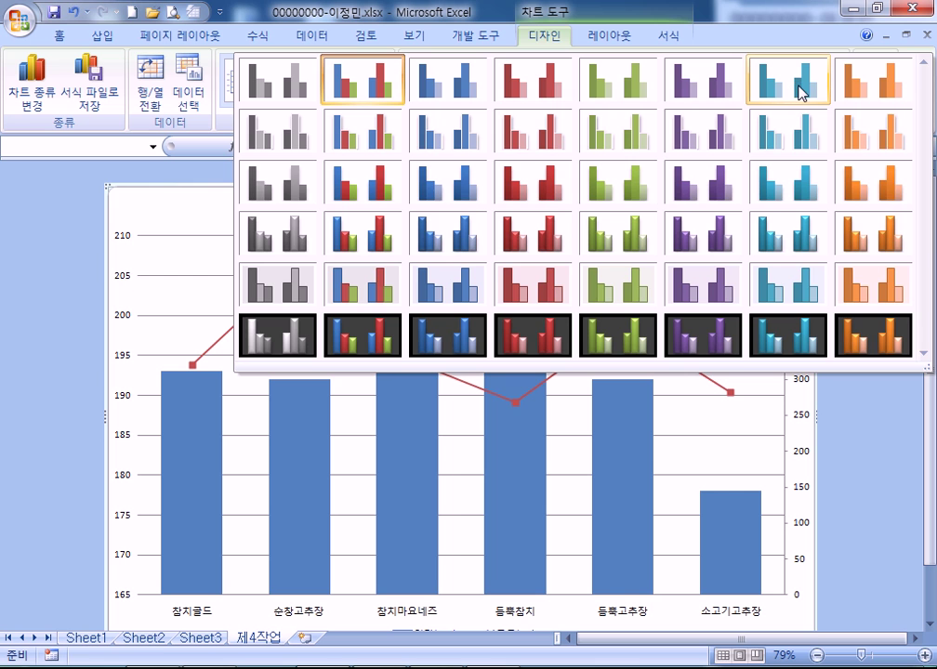
{"action": "left_click", "coordinate": [802, 93]}
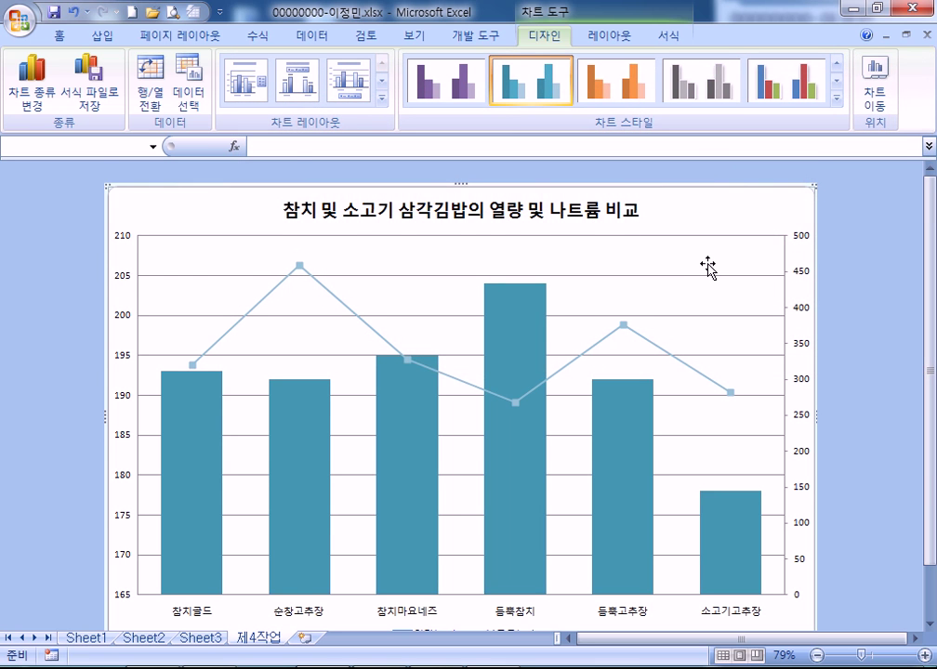
{"action": "scroll", "coordinate": [706, 266], "scroll_direction": "down", "scroll_amount": 1}
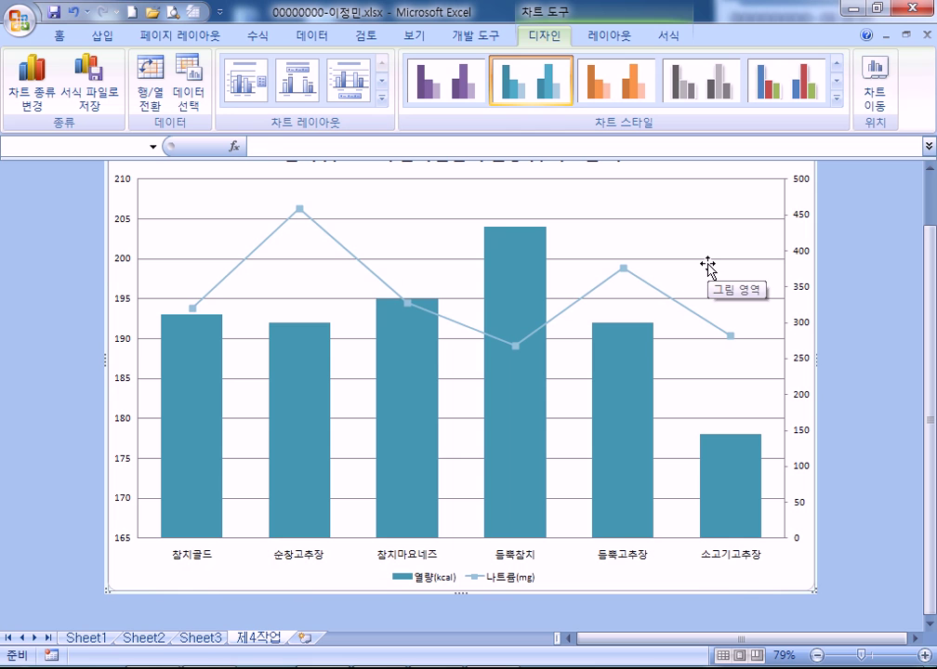
{"action": "scroll", "coordinate": [172, 174], "scroll_direction": "up", "scroll_amount": 1}
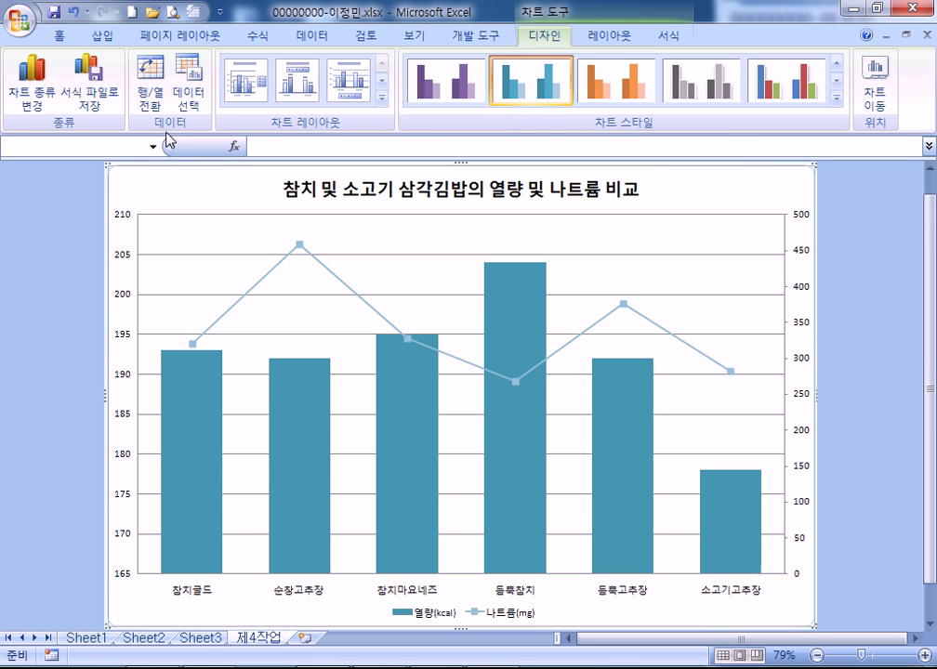
{"action": "left_click", "coordinate": [61, 37]}
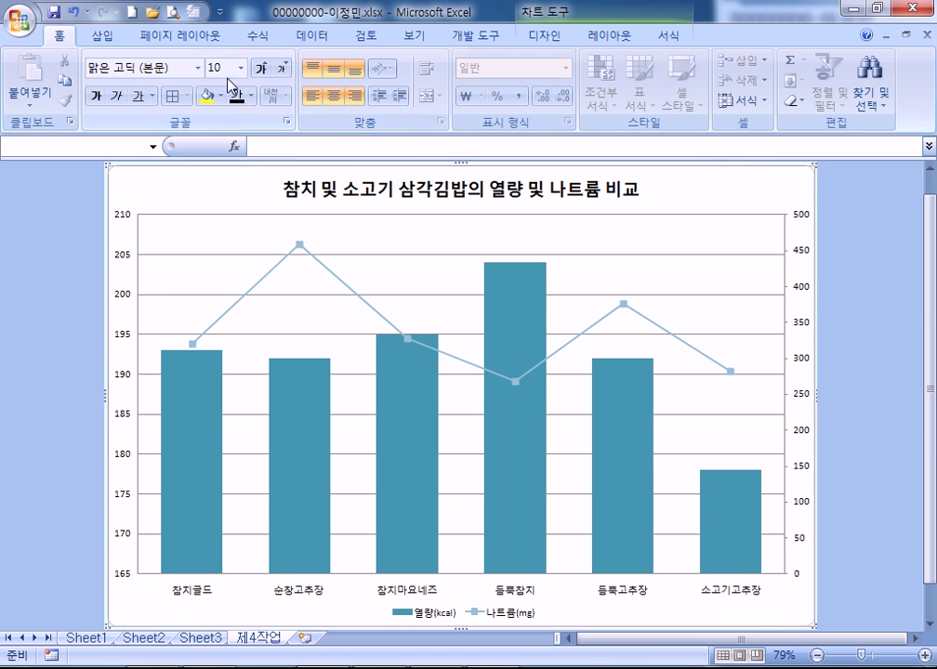
Set the chart text to 맑은 고딕 and enlarge it to size 11
{"action": "left_click", "coordinate": [197, 68]}
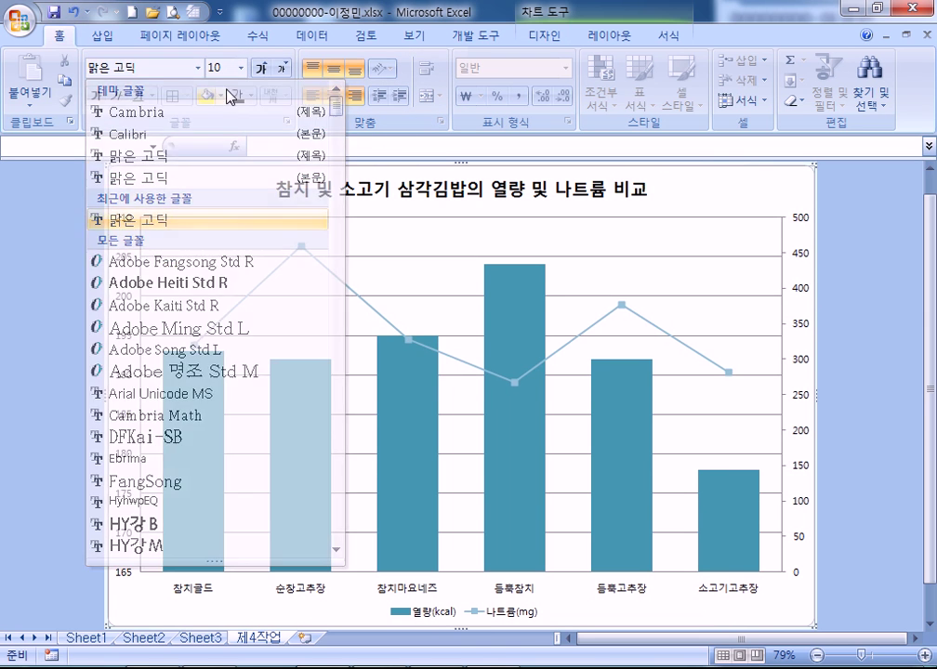
{"action": "left_click", "coordinate": [261, 68]}
{"action": "left_click", "coordinate": [261, 68]}
{"action": "left_click", "coordinate": [261, 68]}
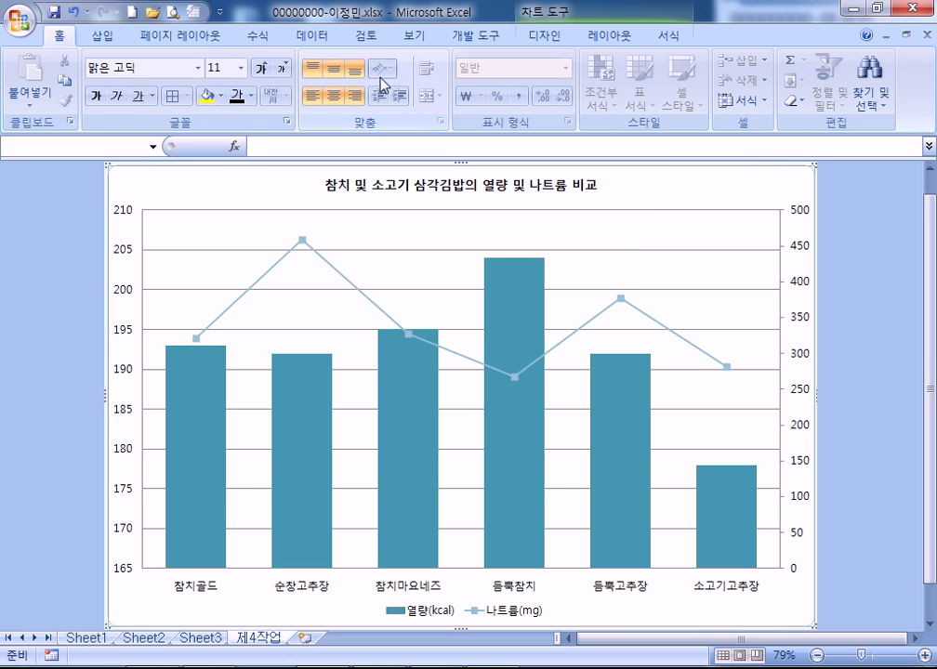
Fill the chart area with the blue tissue-paper (파랑 박엽지) texture
{"action": "double_click", "coordinate": [673, 189]}
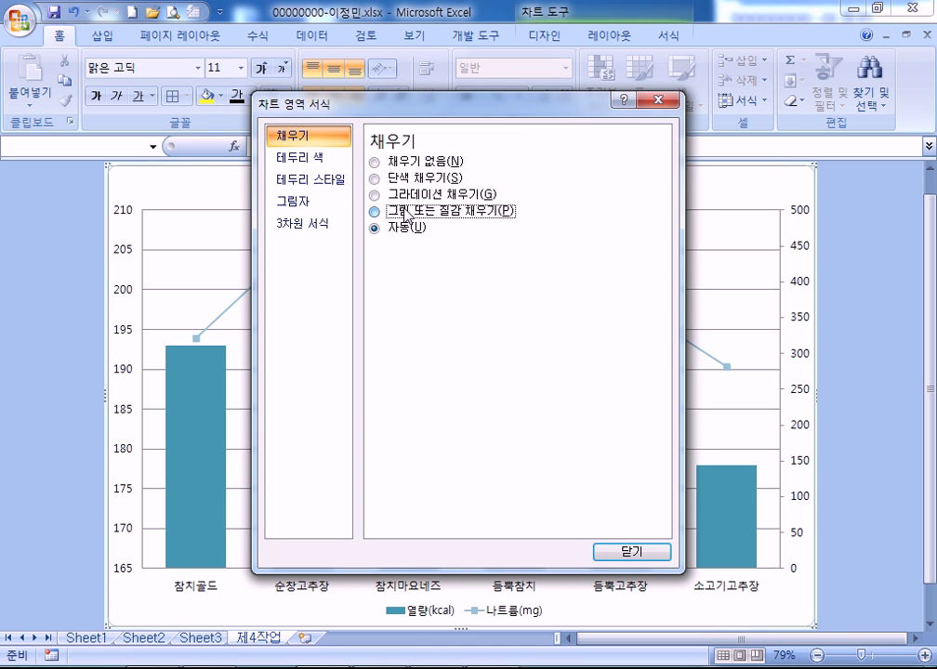
{"action": "left_click", "coordinate": [403, 211]}
{"action": "left_click", "coordinate": [457, 250]}
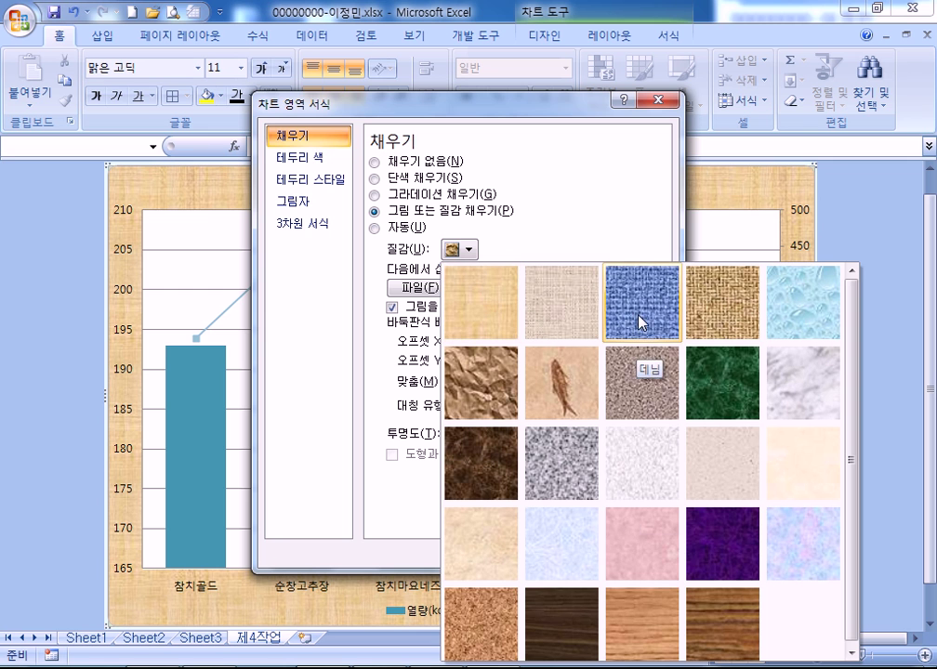
{"action": "left_click", "coordinate": [565, 537]}
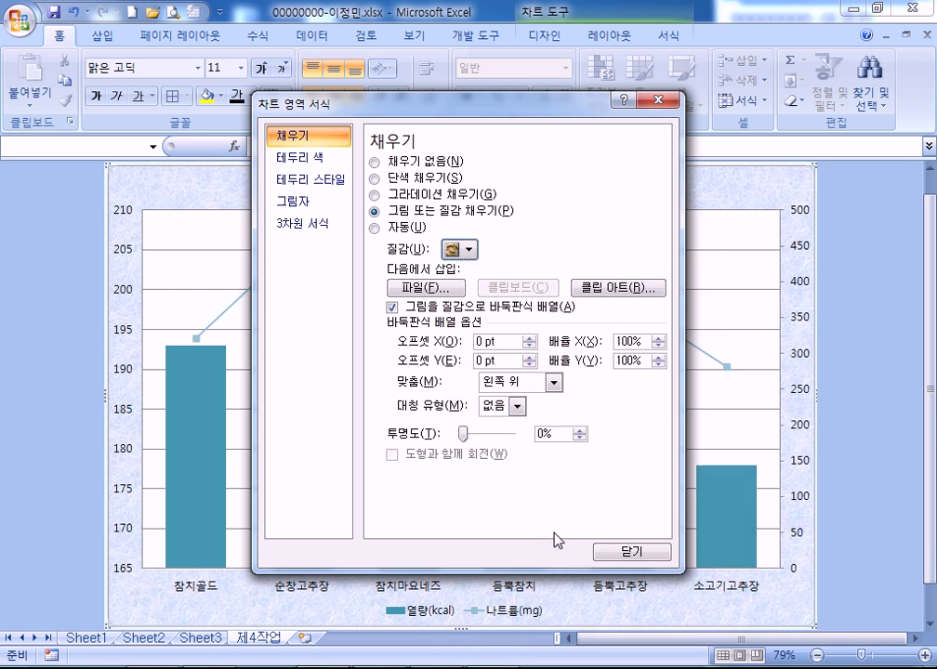
Give the plot area a solid white fill
{"action": "left_click", "coordinate": [188, 234]}
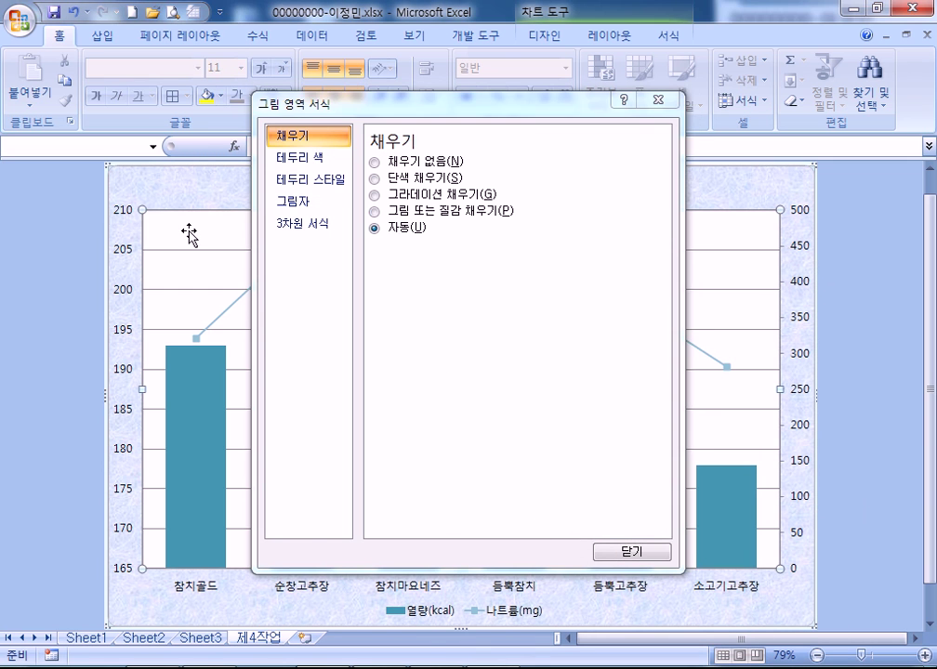
{"action": "left_click", "coordinate": [374, 211]}
{"action": "left_click", "coordinate": [376, 178]}
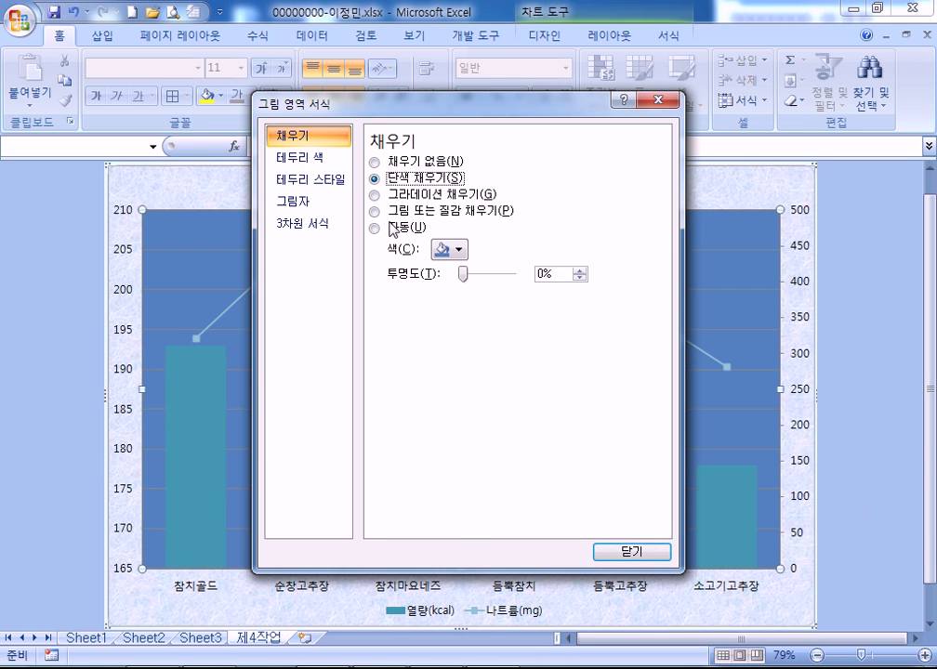
{"action": "left_click", "coordinate": [455, 249]}
{"action": "left_click", "coordinate": [438, 289]}
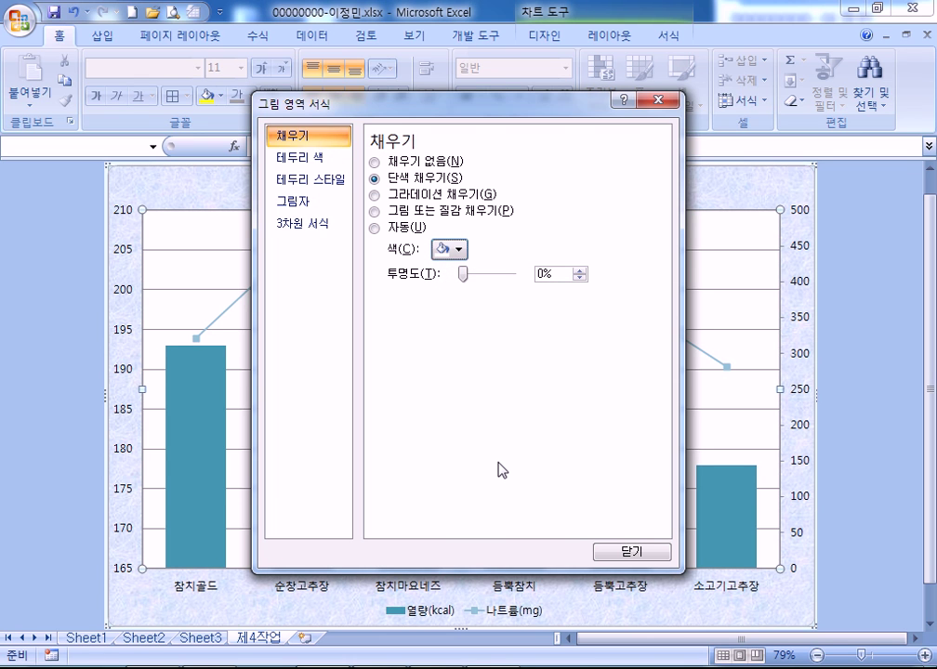
{"action": "left_click_drag", "start_coordinate": [452, 106], "coordinate": [617, 266]}
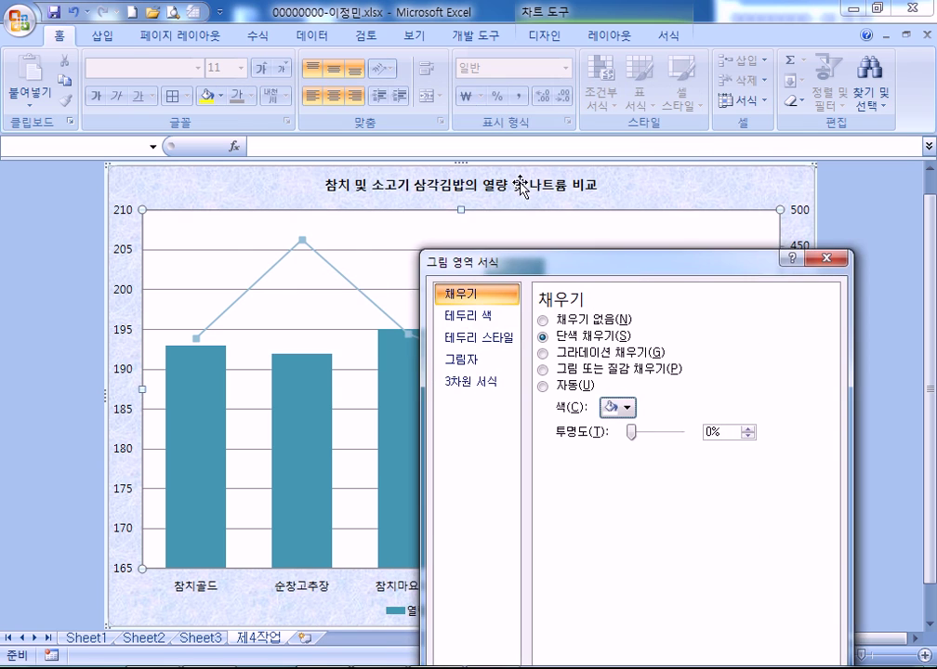
Enlarge the chart title to size 20 and give it a white fill
{"action": "left_click", "coordinate": [522, 181]}
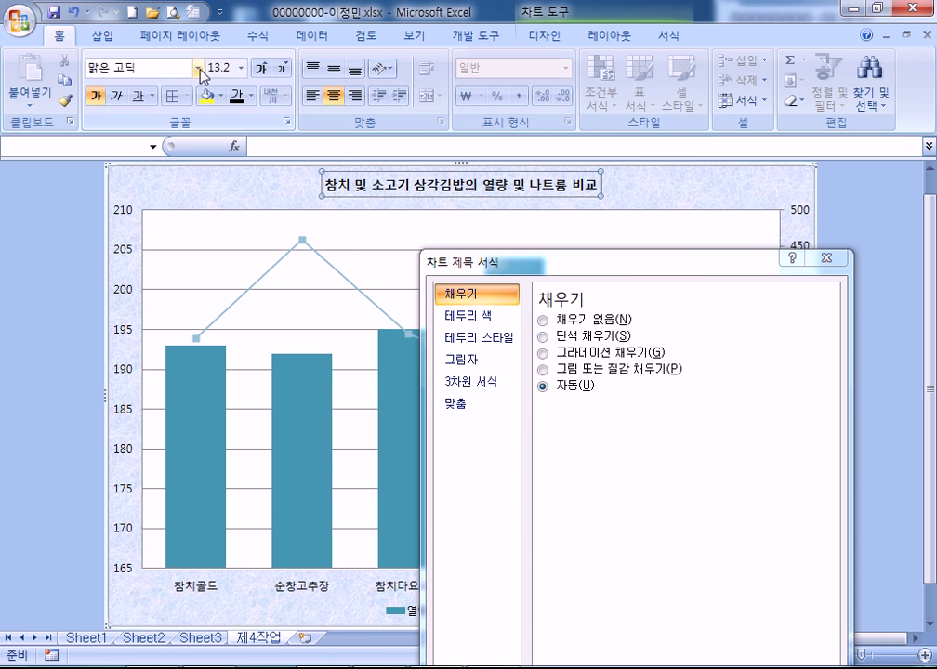
{"action": "left_click", "coordinate": [262, 70]}
{"action": "left_click", "coordinate": [262, 71]}
{"action": "left_click", "coordinate": [261, 69]}
{"action": "left_click", "coordinate": [261, 70]}
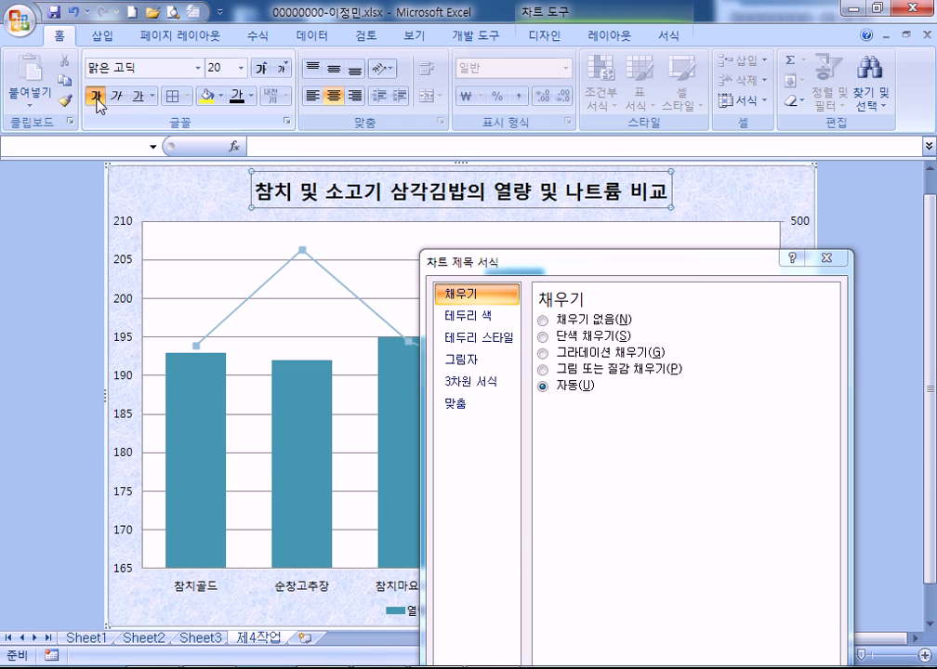
{"action": "left_click", "coordinate": [221, 96]}
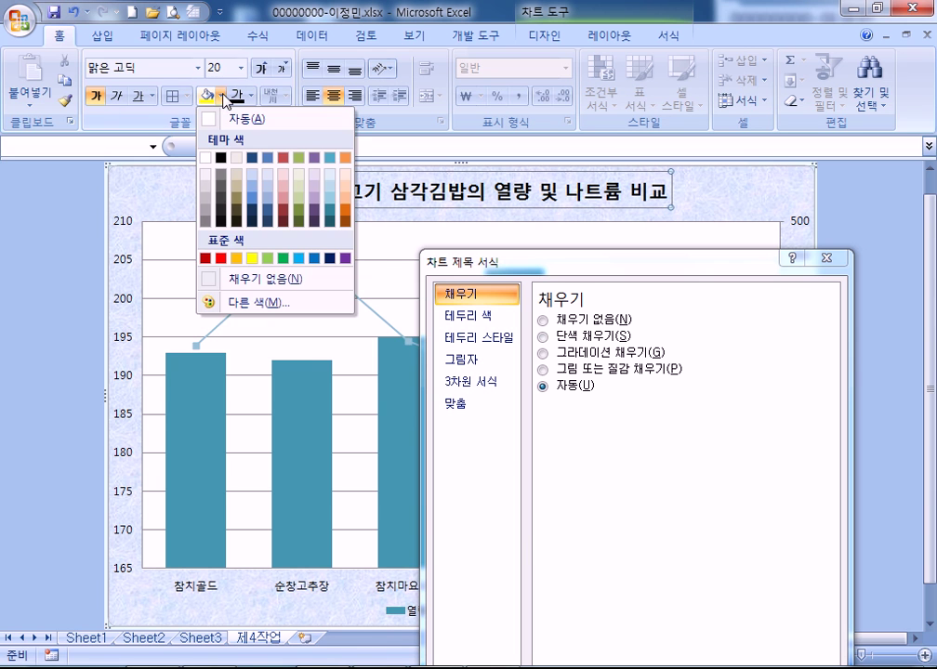
{"action": "left_click", "coordinate": [216, 121]}
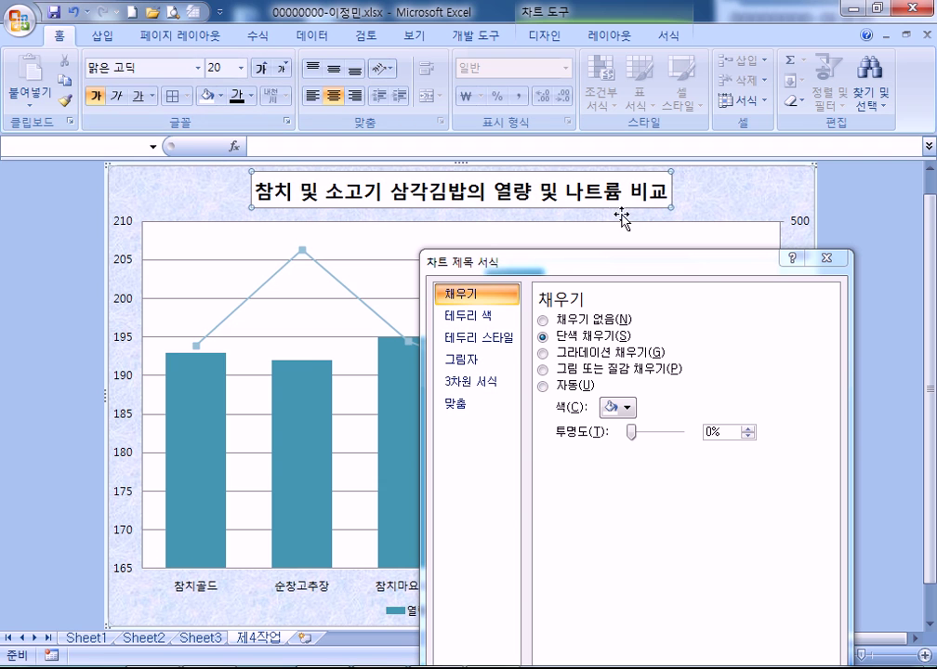
Give the title a solid border line and the chart area a solid black border
{"action": "left_click", "coordinate": [462, 339]}
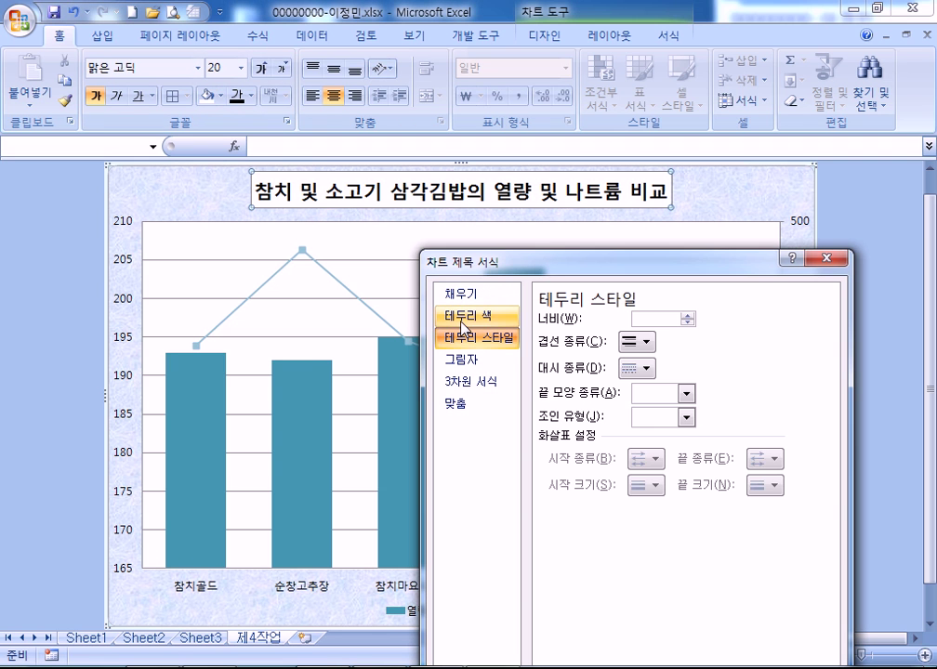
{"action": "left_click", "coordinate": [462, 326]}
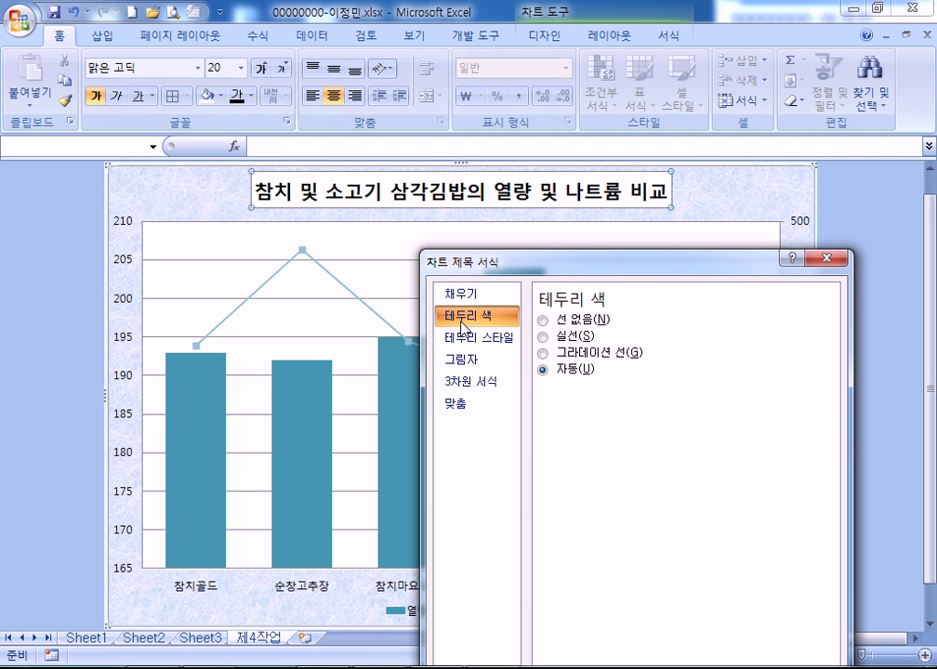
{"action": "left_click", "coordinate": [569, 338]}
{"action": "left_click", "coordinate": [729, 190]}
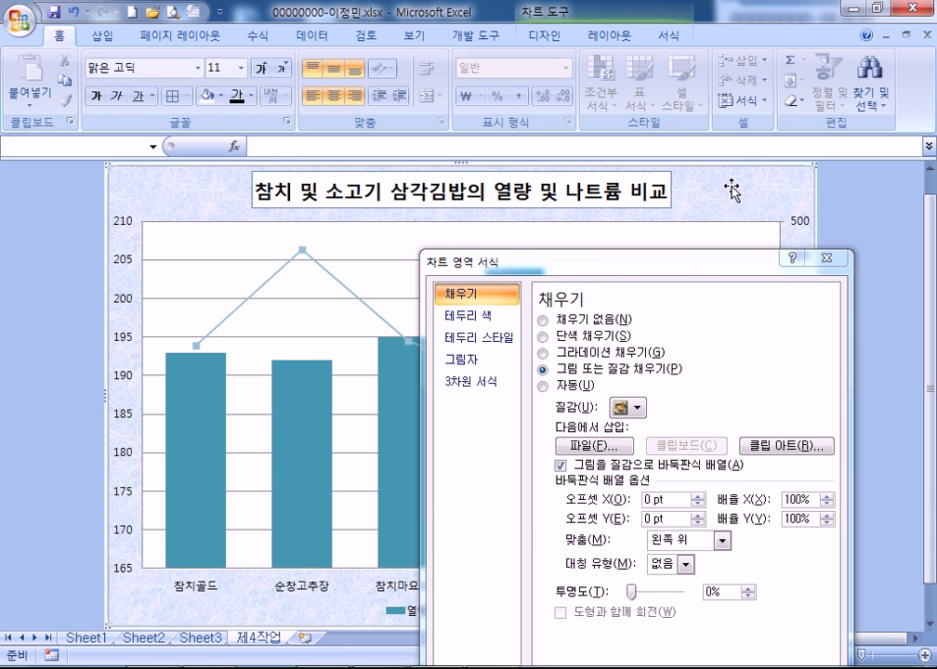
{"action": "left_click", "coordinate": [495, 322]}
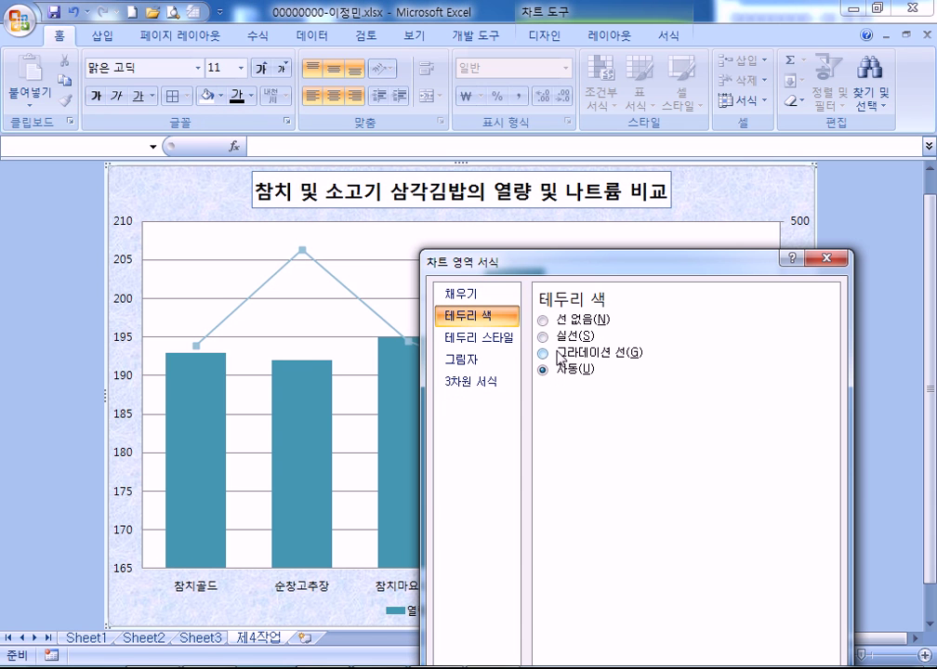
{"action": "left_click", "coordinate": [558, 341]}
{"action": "left_click", "coordinate": [623, 392]}
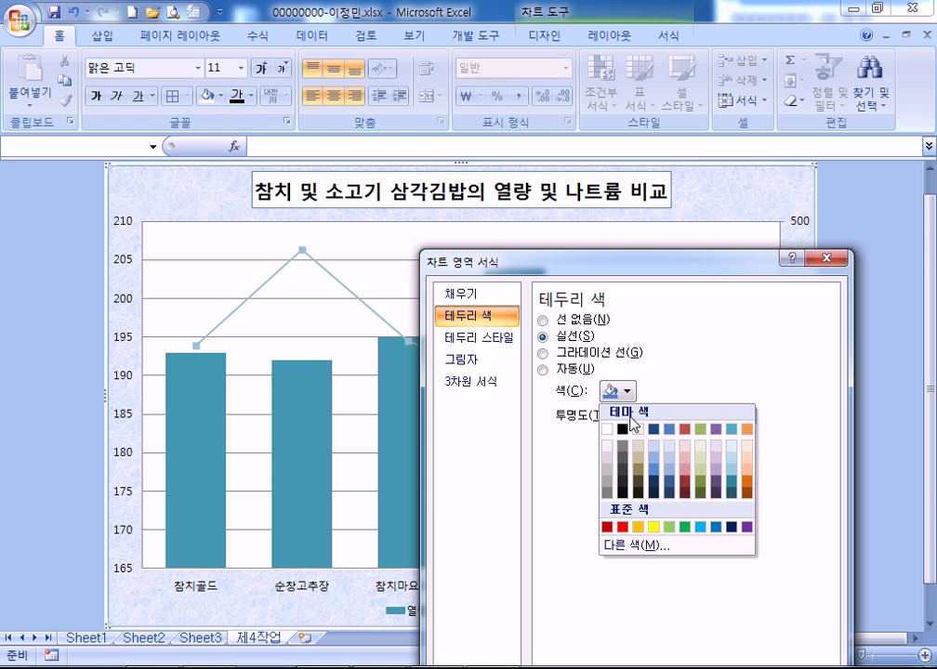
{"action": "left_click", "coordinate": [621, 429]}
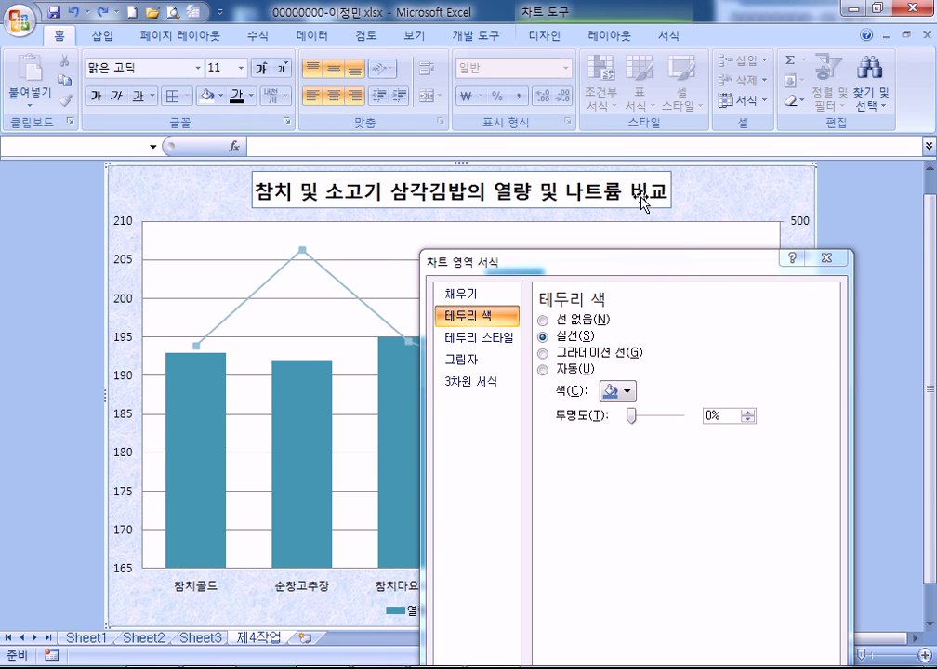
Make the chart title's border black
{"action": "left_click", "coordinate": [642, 201]}
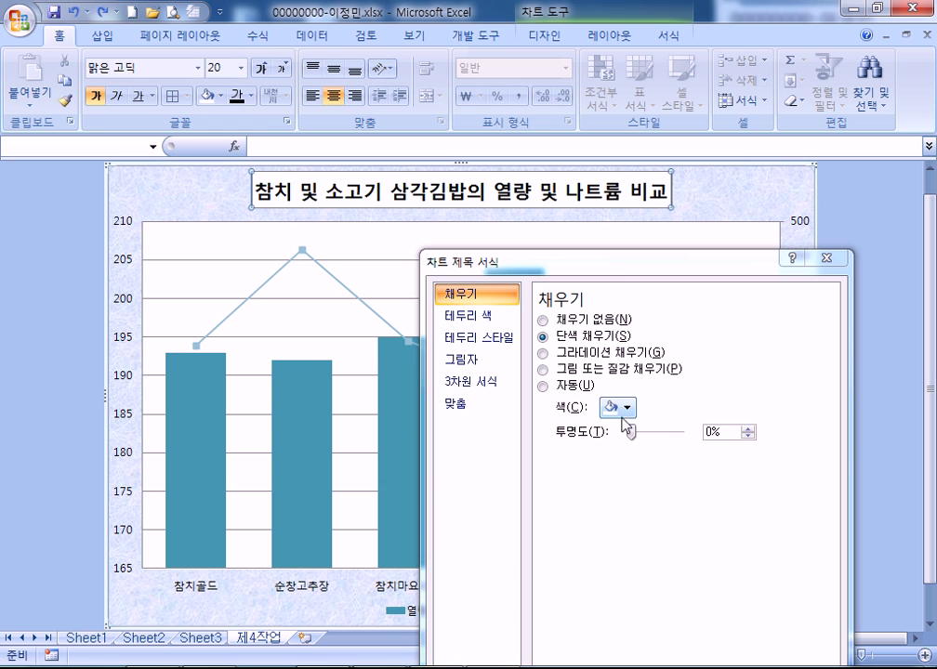
{"action": "left_click", "coordinate": [470, 316]}
{"action": "left_click", "coordinate": [616, 391]}
{"action": "left_click", "coordinate": [622, 431]}
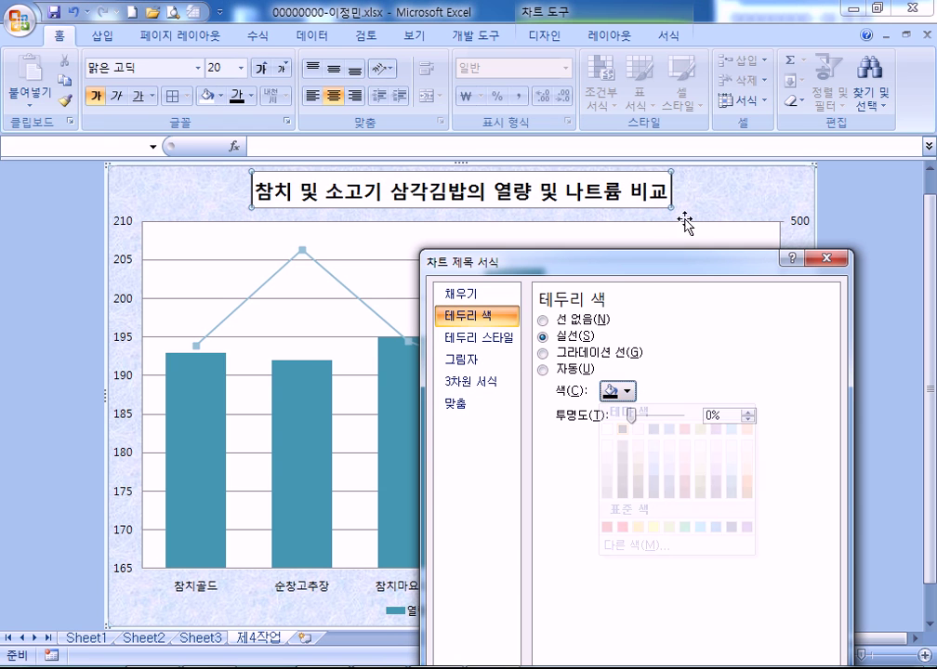
{"action": "left_click", "coordinate": [717, 199]}
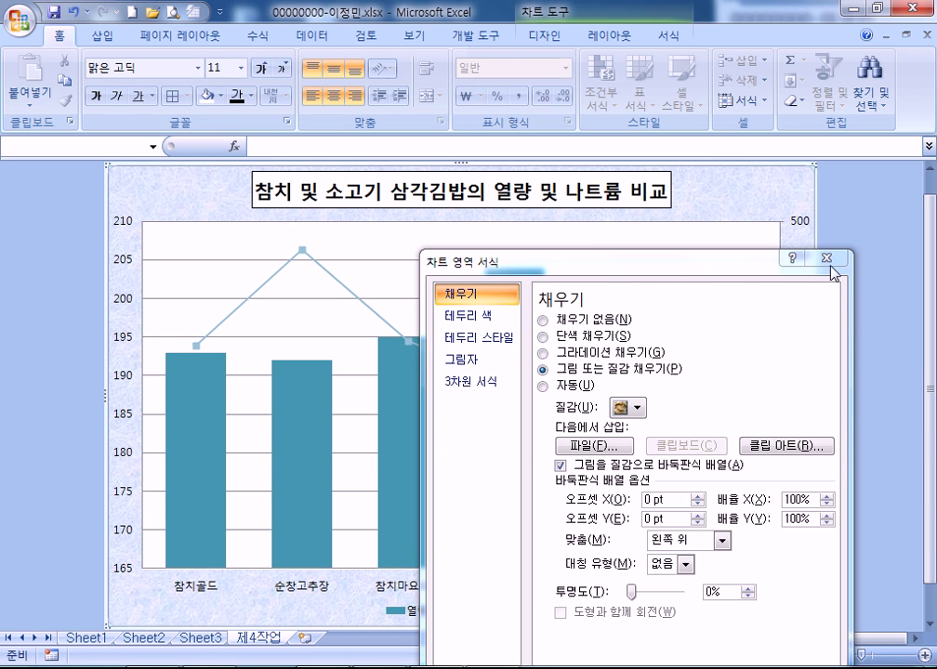
{"action": "left_click_drag", "start_coordinate": [785, 262], "coordinate": [936, 262]}
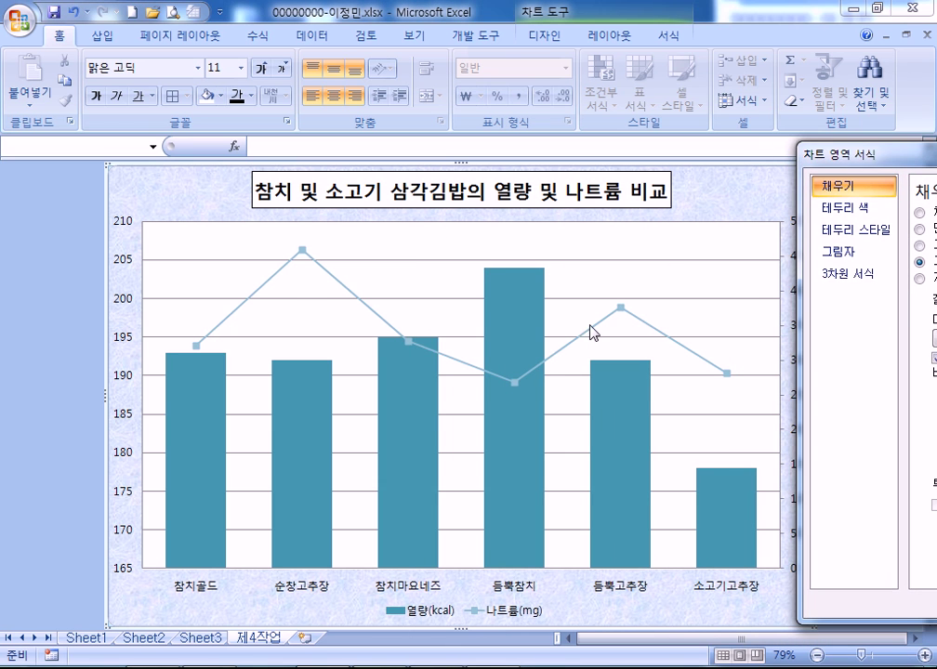
Add a 268 data label above the lowest sodium point
{"action": "double_click", "coordinate": [517, 383]}
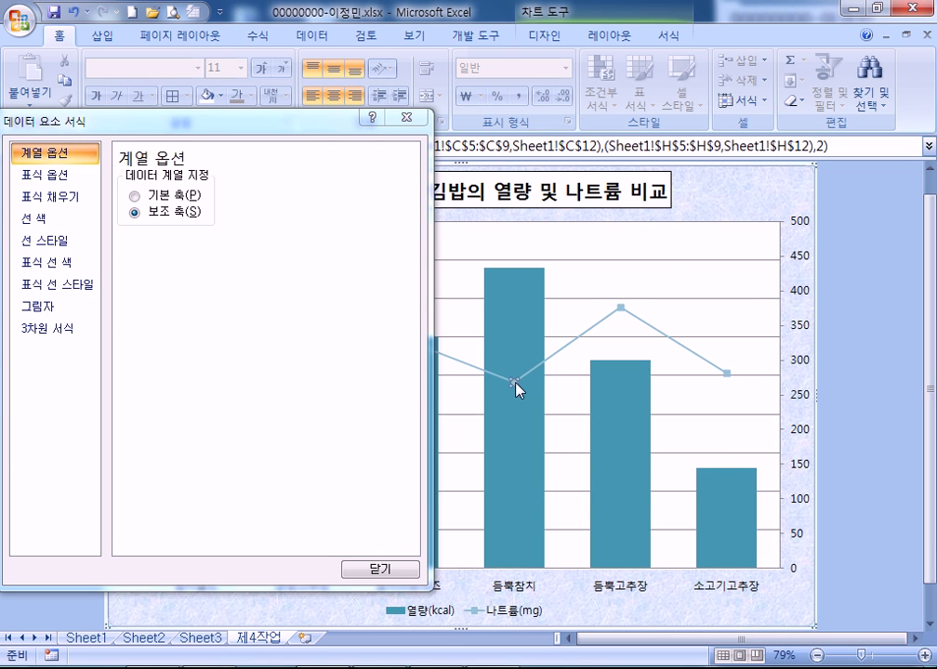
{"action": "right_click", "coordinate": [517, 389]}
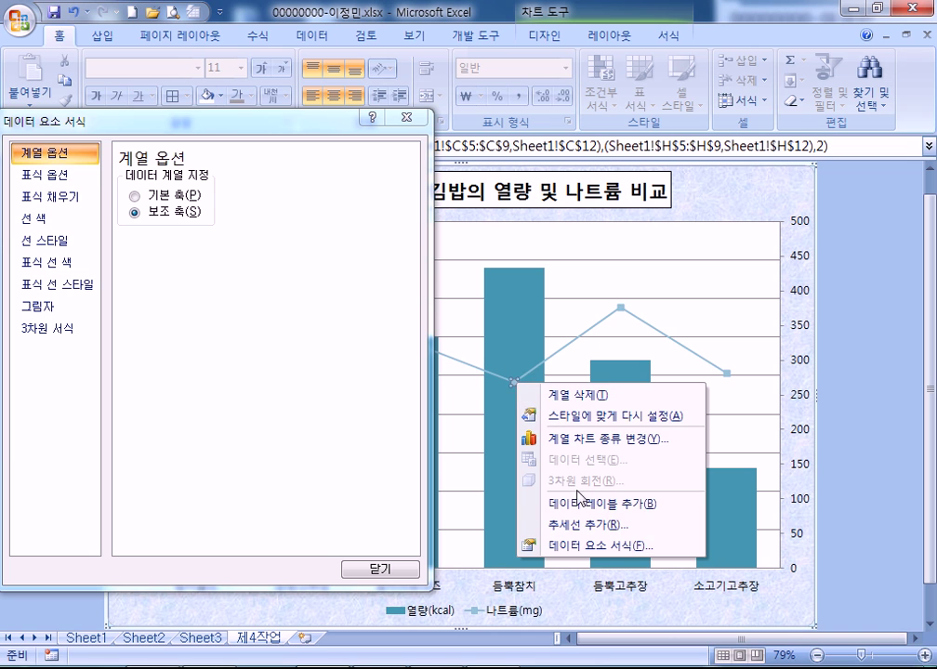
{"action": "left_click", "coordinate": [580, 502]}
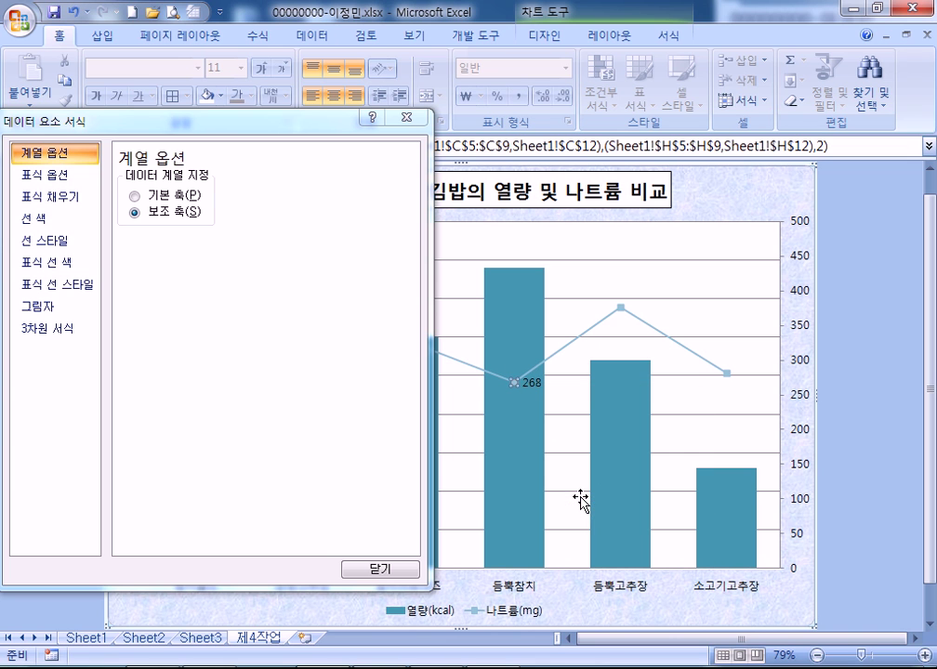
{"action": "double_click", "coordinate": [534, 388]}
{"action": "left_click", "coordinate": [164, 338]}
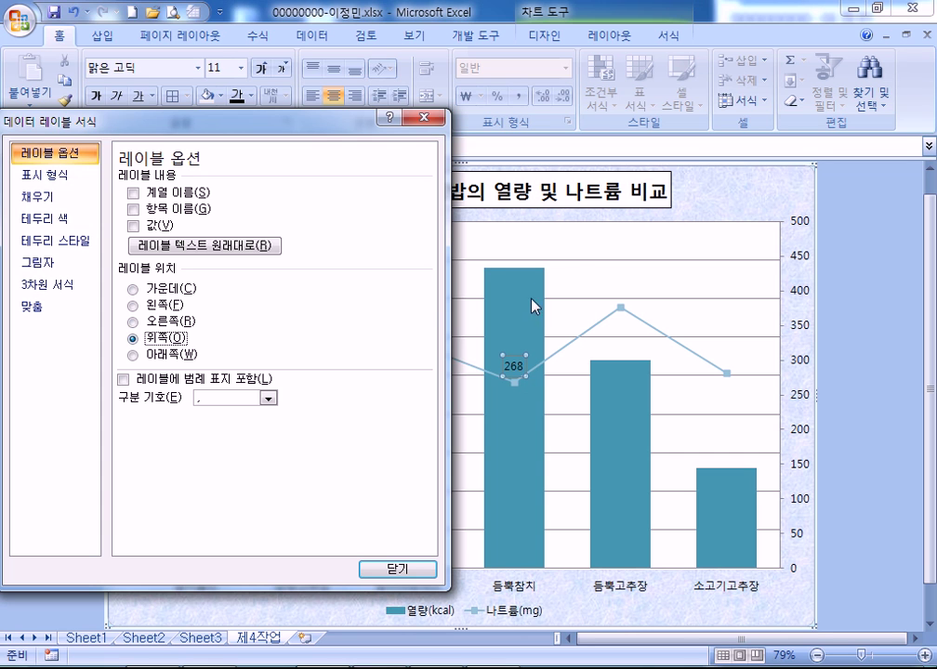
Make the chart's major gridlines dashed
{"action": "left_click", "coordinate": [583, 261]}
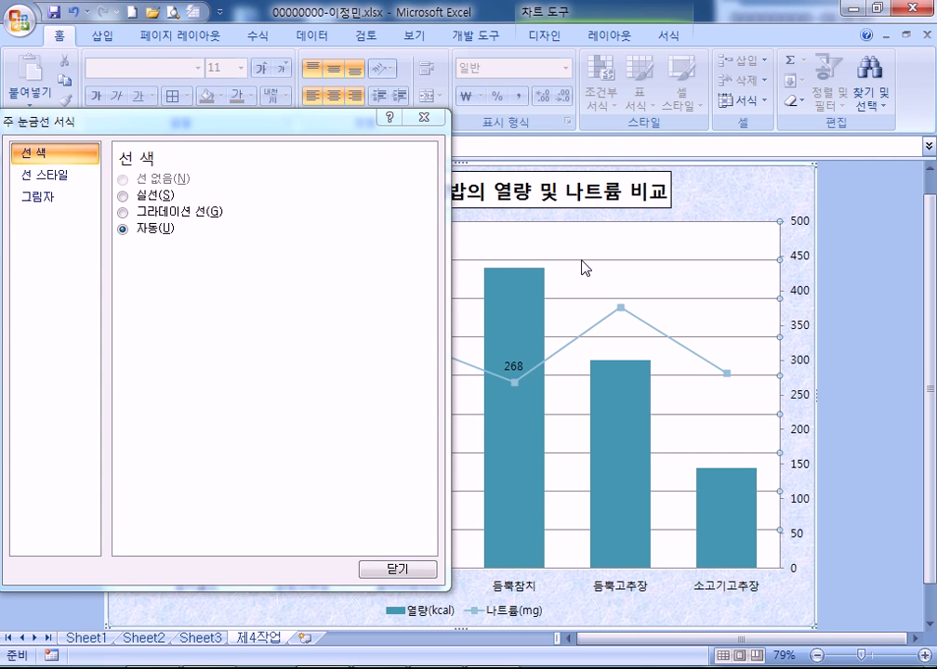
{"action": "left_click", "coordinate": [76, 177]}
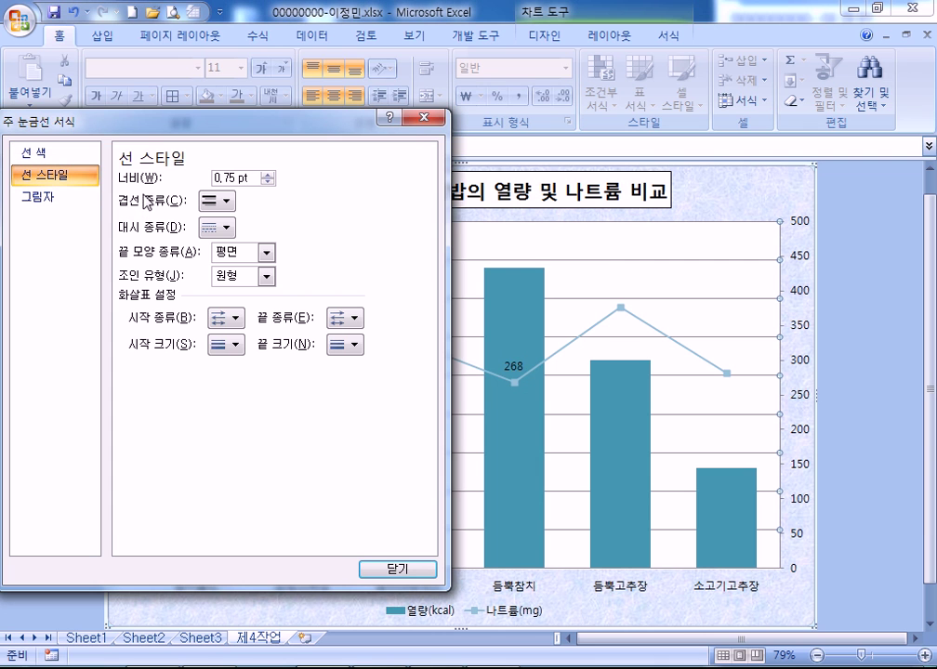
{"action": "left_click", "coordinate": [225, 228]}
{"action": "left_click", "coordinate": [243, 293]}
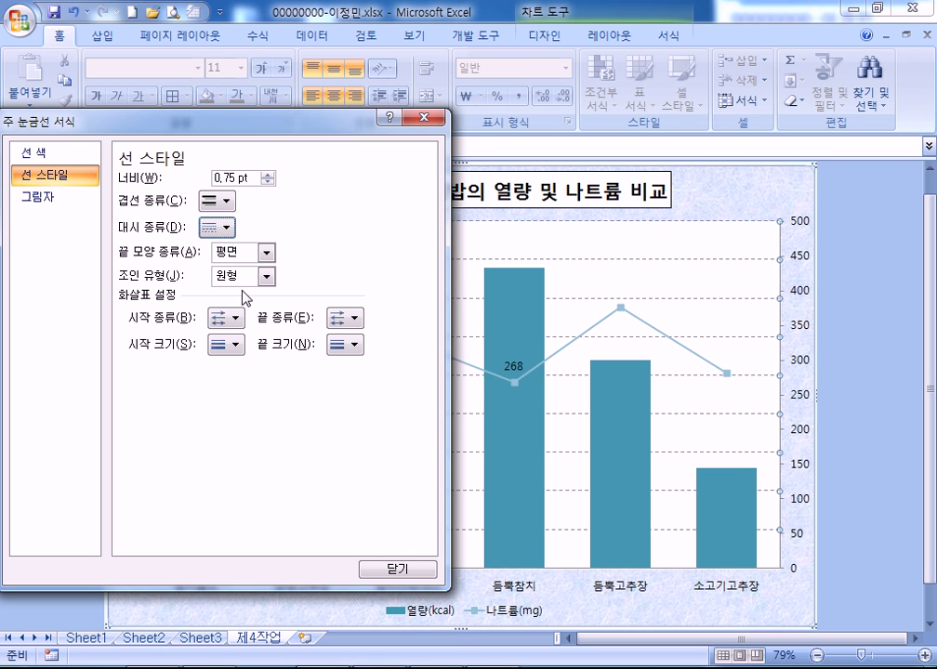
{"action": "left_click", "coordinate": [427, 117]}
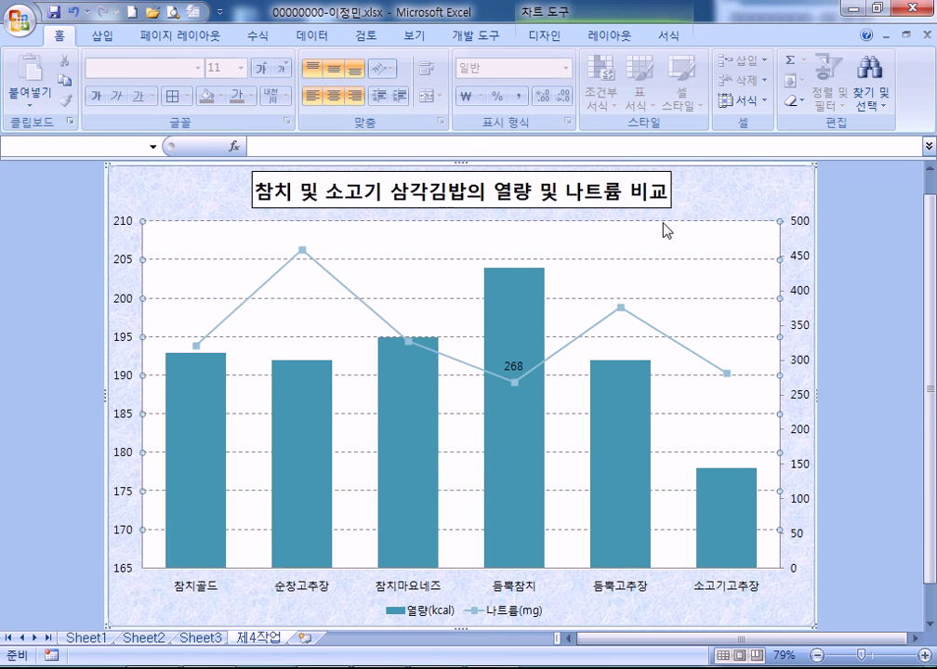
{"action": "left_click", "coordinate": [735, 192]}
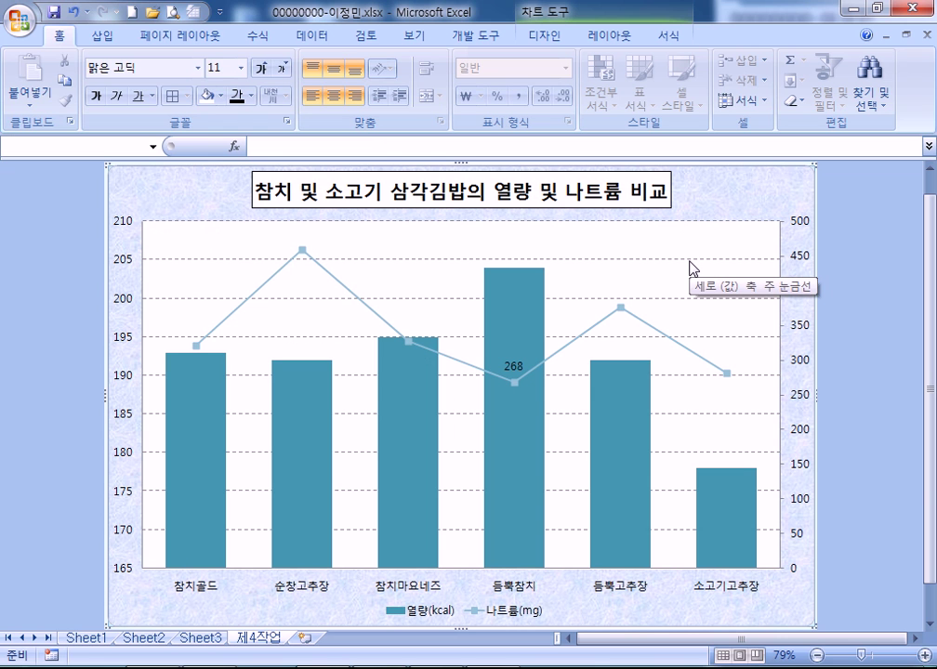
Draw a rounded rectangle callout reading '나트륨 함량 최저 제품' above the tallest bar
{"action": "left_click", "coordinate": [102, 35]}
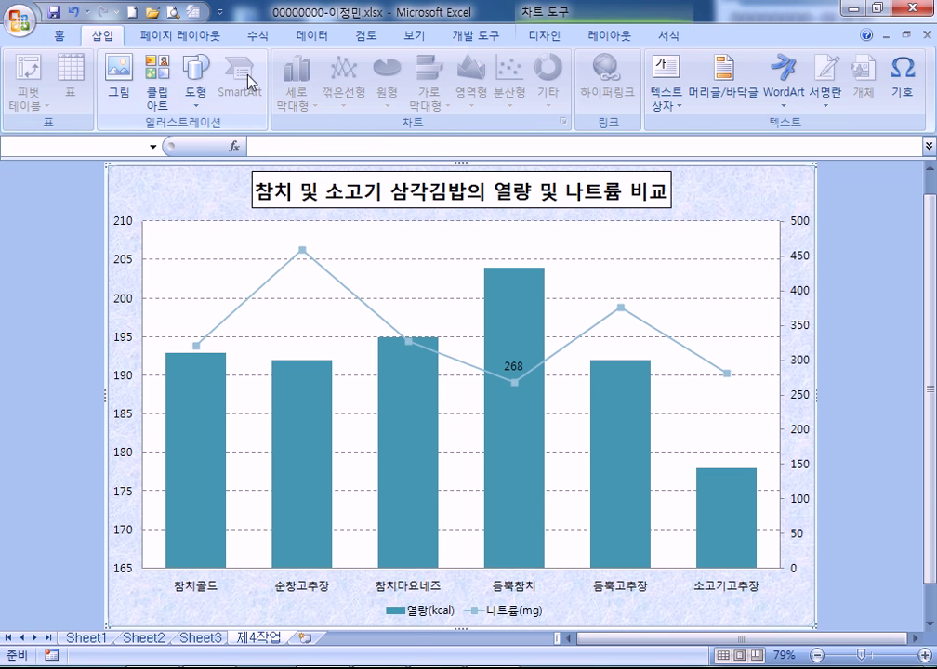
{"action": "left_click", "coordinate": [195, 81]}
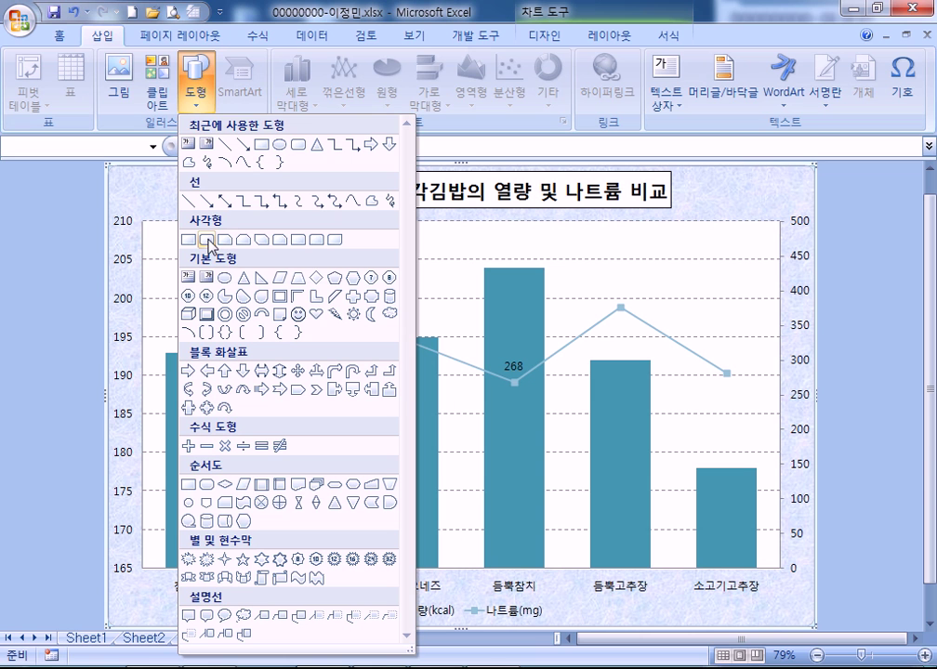
{"action": "left_click", "coordinate": [208, 616]}
{"action": "left_click_drag", "start_coordinate": [452, 227], "coordinate": [561, 297]}
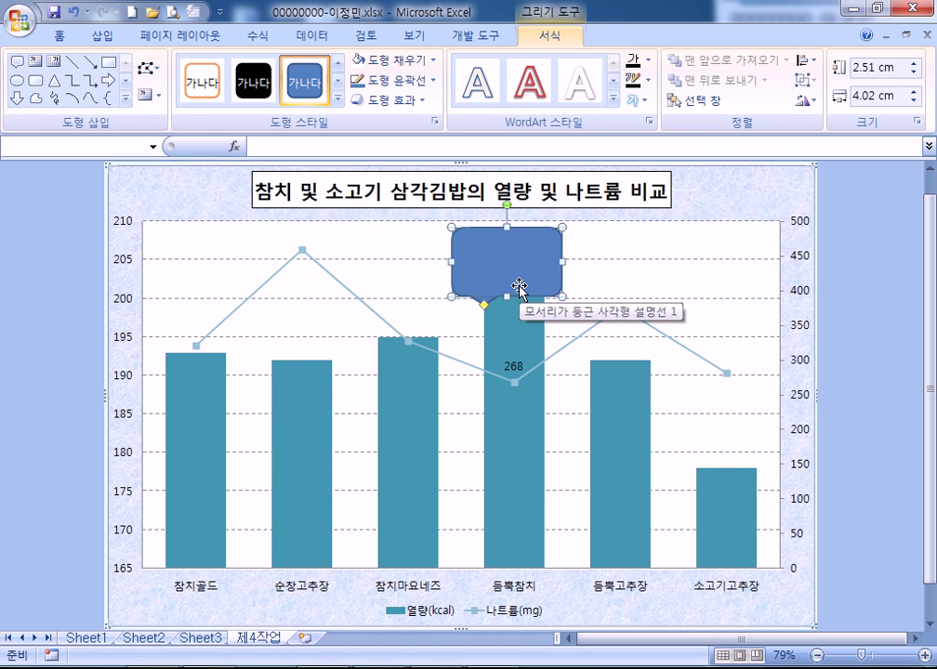
{"action": "type", "text": "skxmfb"}
{"action": "key", "text": "shift+Home"}
{"action": "type", "text": "나트륨"}
{"action": "type", "text": " 함량 "}
{"action": "type", "text": "최"}
{"action": "type", "text": "저 제푸"}
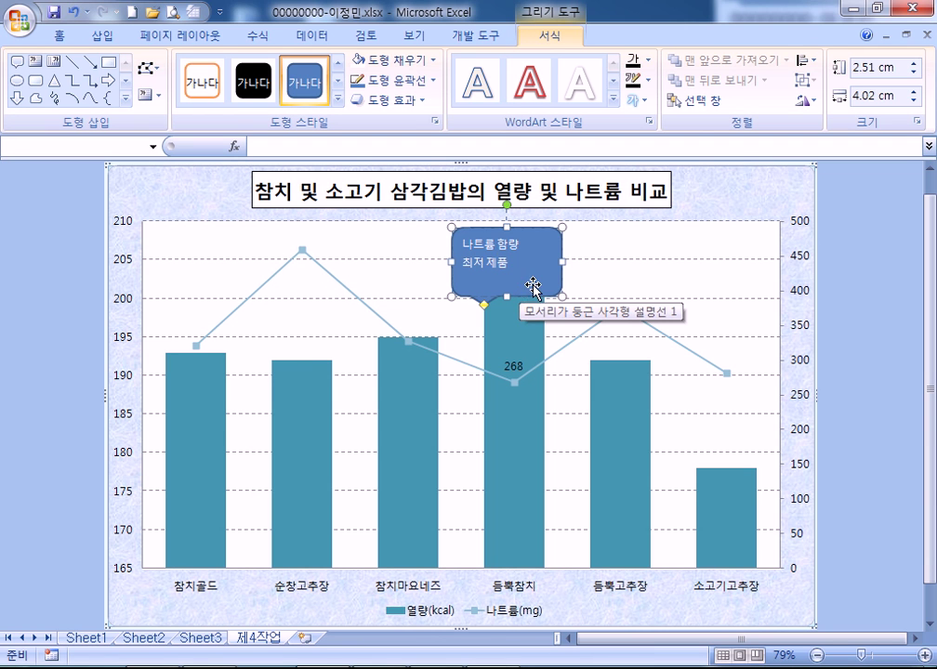
{"action": "key", "text": "Escape"}
Centre the callout text vertically and horizontally
{"action": "key", "text": "ctrl+1"}
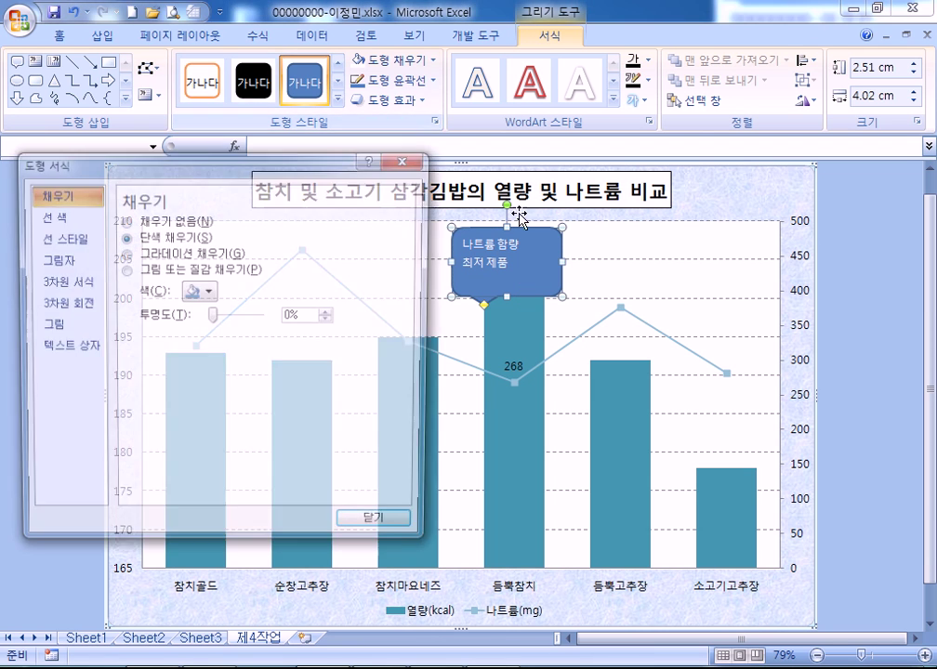
{"action": "left_click", "coordinate": [46, 327]}
{"action": "left_click", "coordinate": [61, 349]}
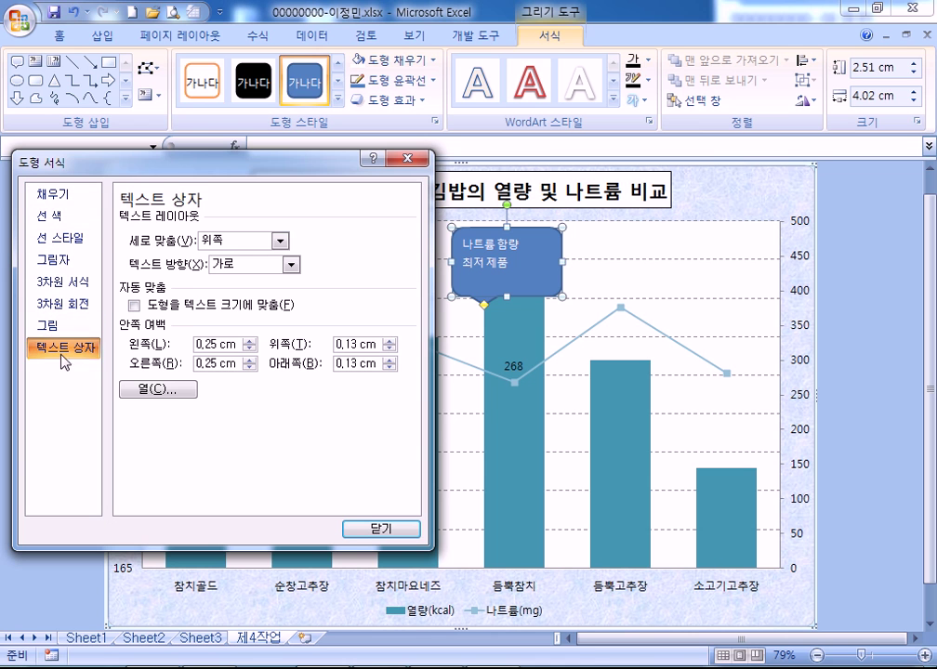
{"action": "left_click", "coordinate": [237, 244]}
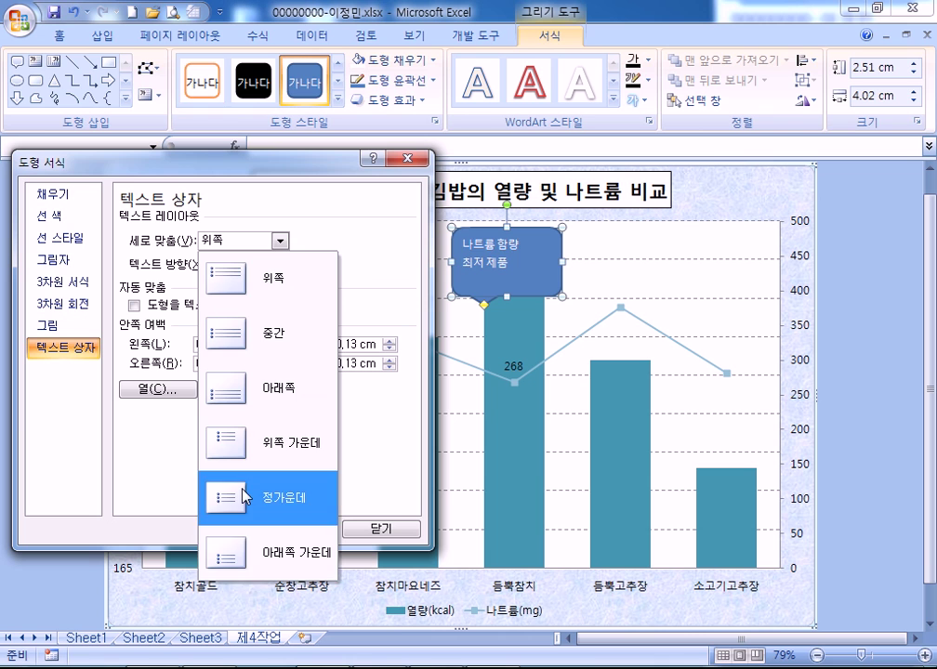
{"action": "left_click", "coordinate": [249, 517]}
Give the callout a white fill and dark text
{"action": "left_click", "coordinate": [58, 37]}
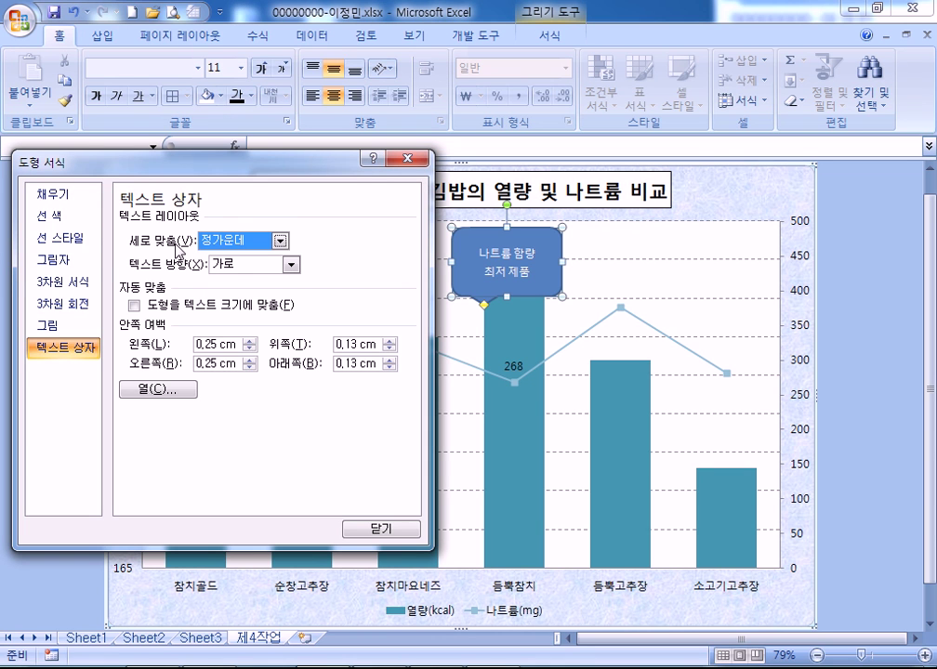
{"action": "left_click", "coordinate": [52, 194]}
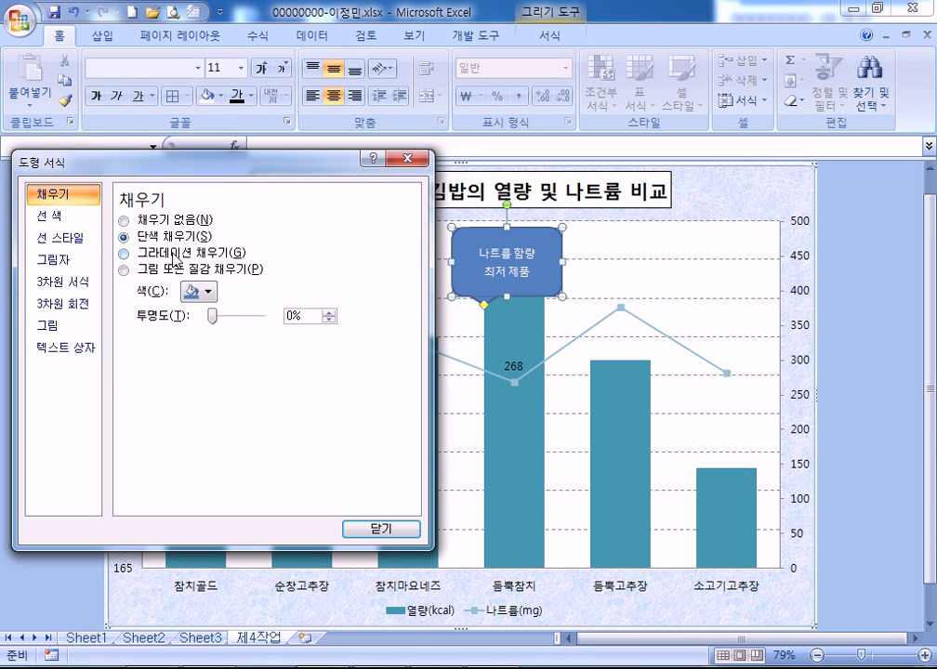
{"action": "left_click", "coordinate": [207, 292]}
{"action": "left_click", "coordinate": [189, 329]}
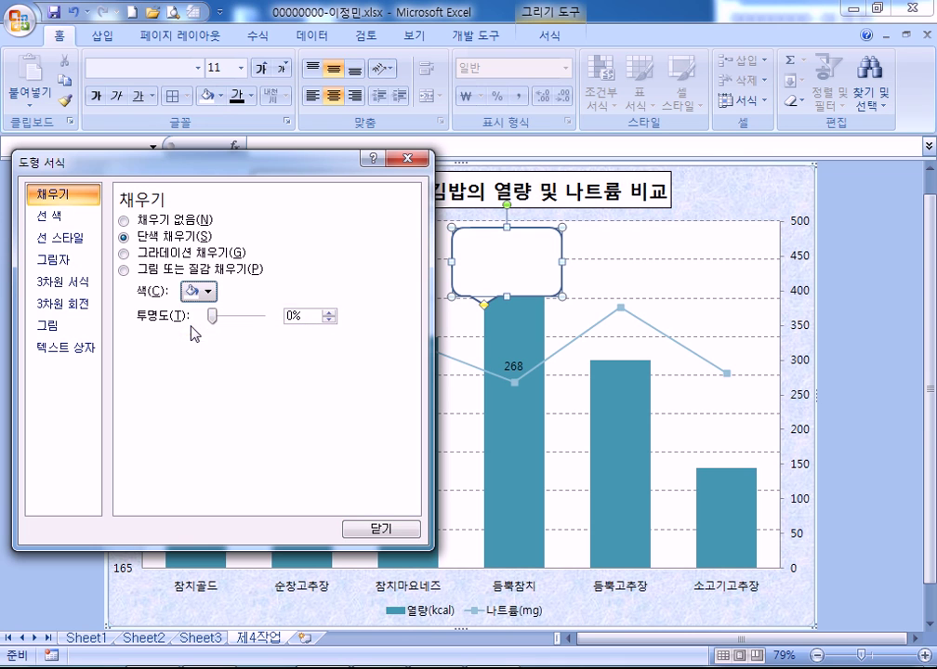
{"action": "left_click", "coordinate": [242, 98]}
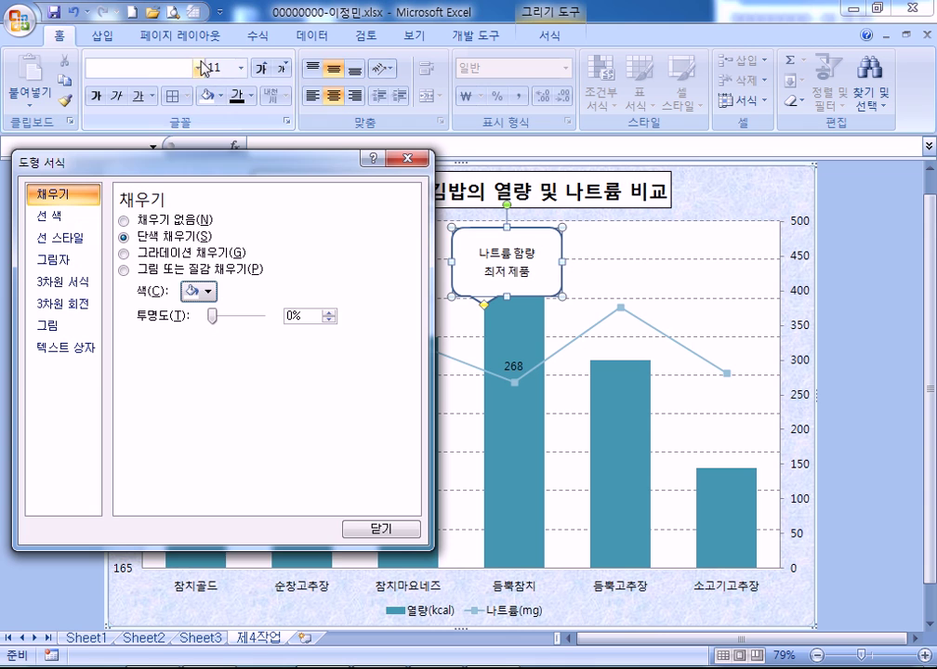
{"action": "left_click", "coordinate": [198, 68]}
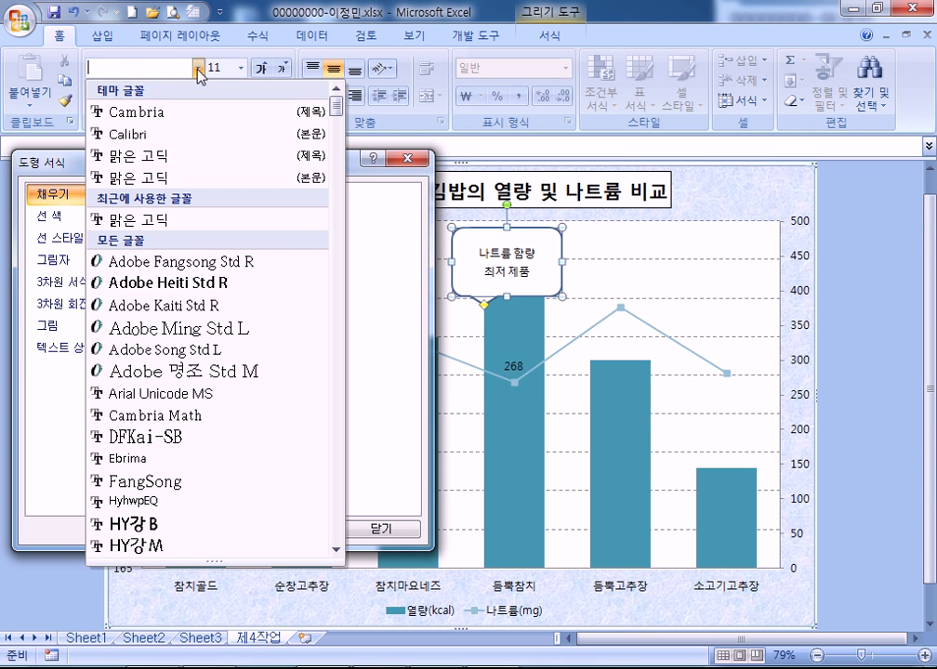
{"action": "key", "text": "Escape"}
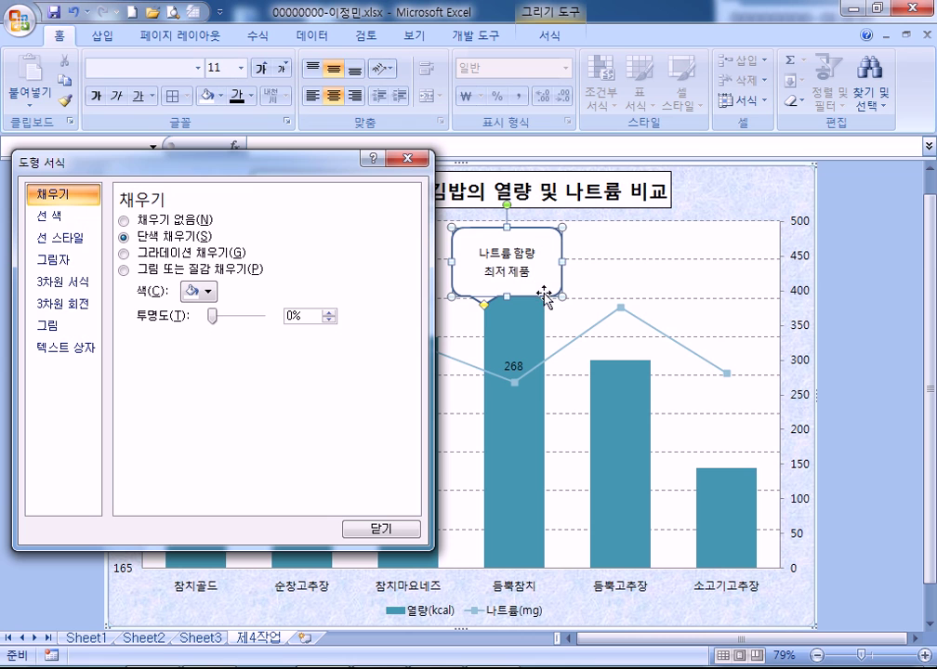
Move the callout down over the tallest bar and make it shorter
{"action": "mouse_move", "coordinate": [547, 298]}
{"action": "left_mouse_down"}
{"action": "mouse_move", "coordinate": [568, 340]}
{"action": "mouse_move", "coordinate": [563, 305]}
{"action": "left_mouse_up"}
{"action": "left_click_drag", "start_coordinate": [518, 265], "coordinate": [518, 288]}
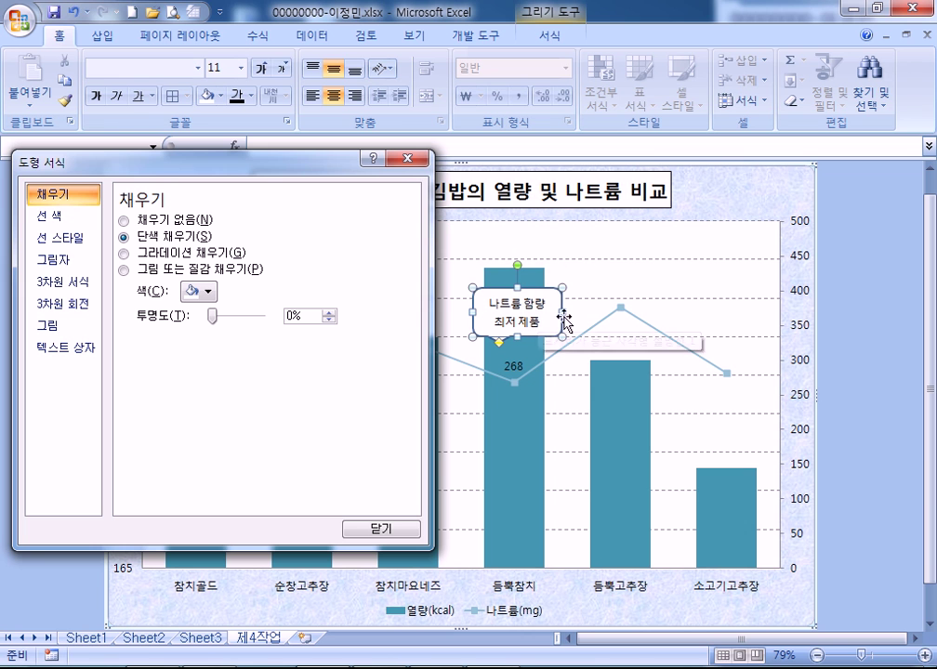
{"action": "left_click", "coordinate": [625, 251]}
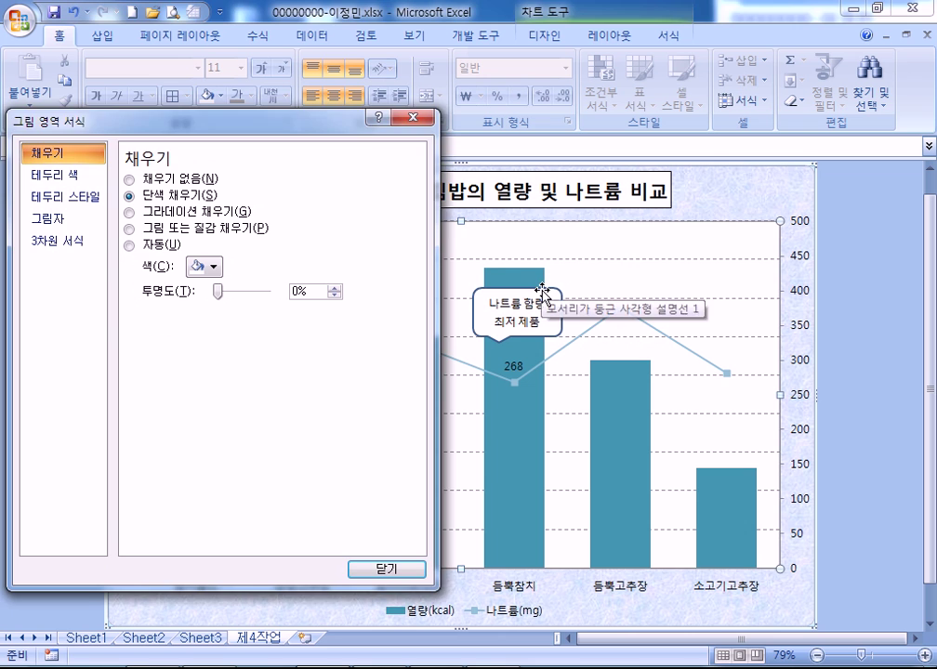
{"action": "left_click", "coordinate": [543, 288]}
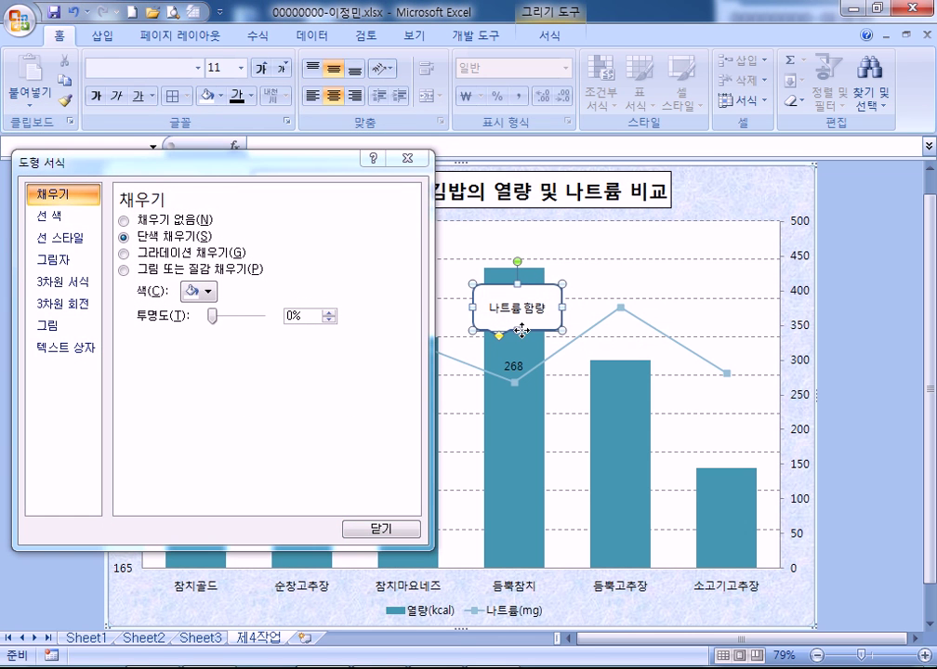
Nudge the callout upward and point its tail at the 268 sodium label
{"action": "left_click", "coordinate": [518, 332]}
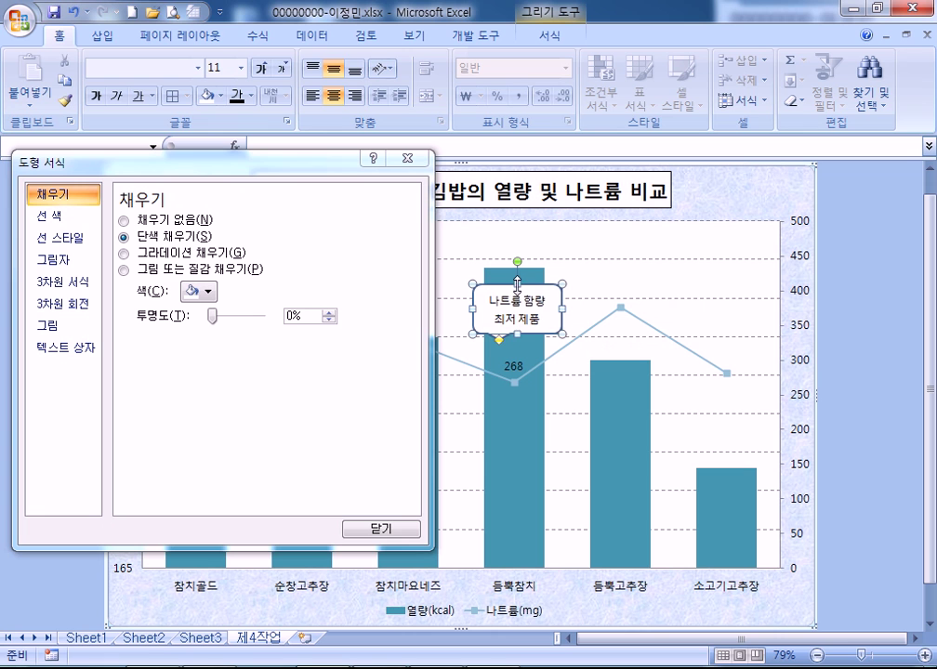
{"action": "left_click_drag", "start_coordinate": [527, 282], "coordinate": [529, 279]}
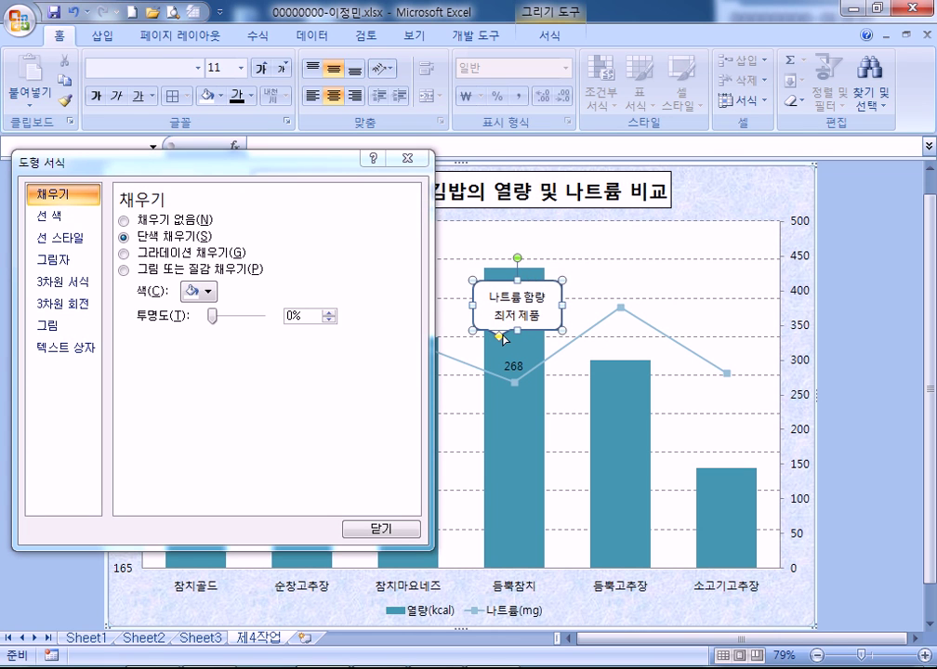
{"action": "left_click_drag", "start_coordinate": [499, 335], "coordinate": [510, 359]}
{"action": "left_click", "coordinate": [609, 262]}
{"action": "left_click", "coordinate": [397, 117]}
{"action": "left_click", "coordinate": [601, 245]}
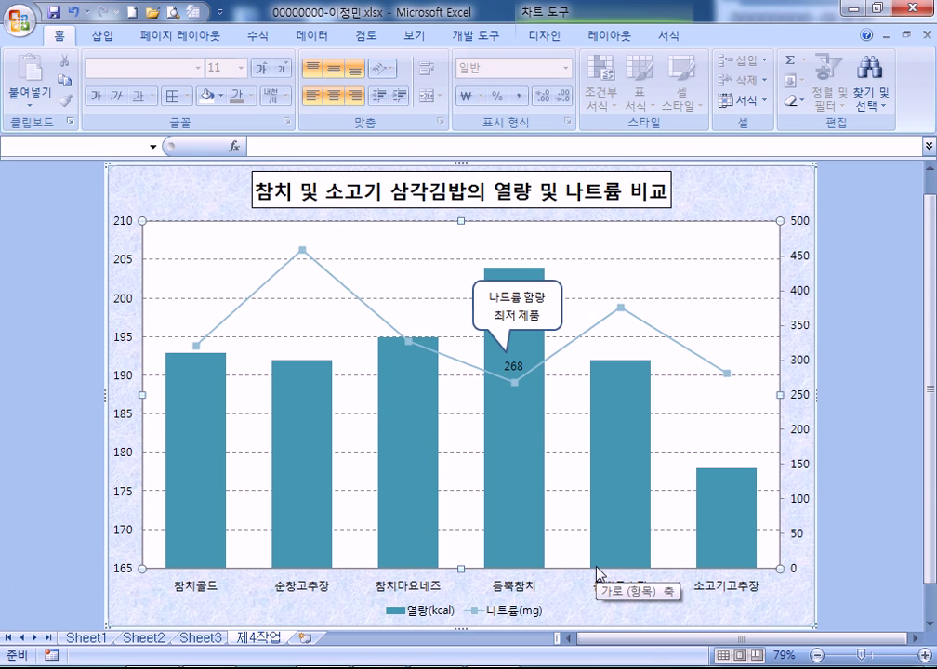
{"action": "scroll", "coordinate": [597, 574], "scroll_direction": "up", "scroll_amount": 1}
Rename the tabs 제3작업, 제2작업 and 제1작업, then start a formula in I5
{"action": "scroll", "coordinate": [598, 574], "scroll_direction": "down", "scroll_amount": 1}
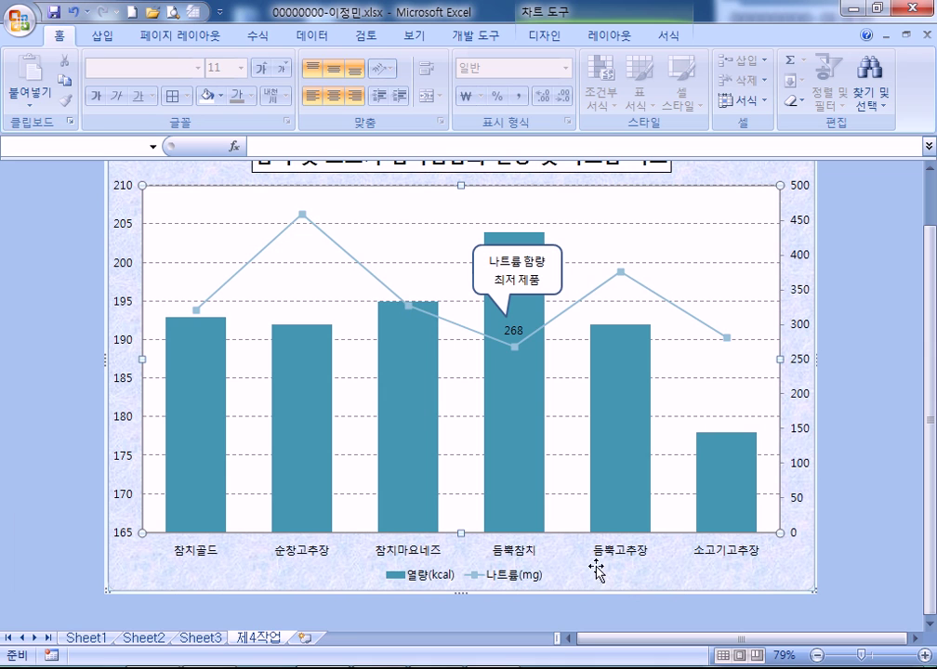
{"action": "double_click", "coordinate": [201, 637]}
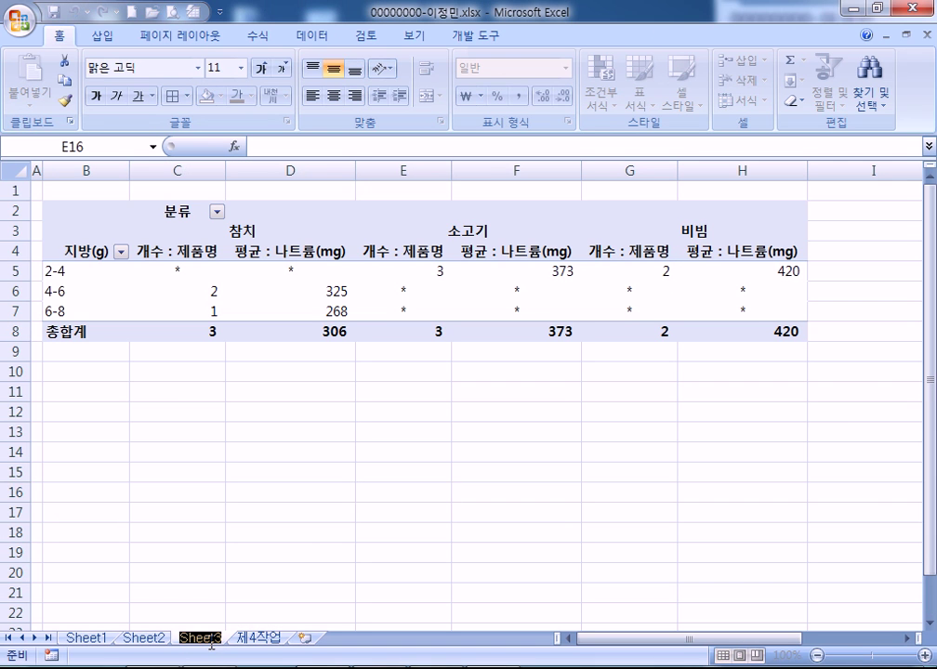
{"action": "type", "text": "제3"}
{"action": "type", "text": "작업"}
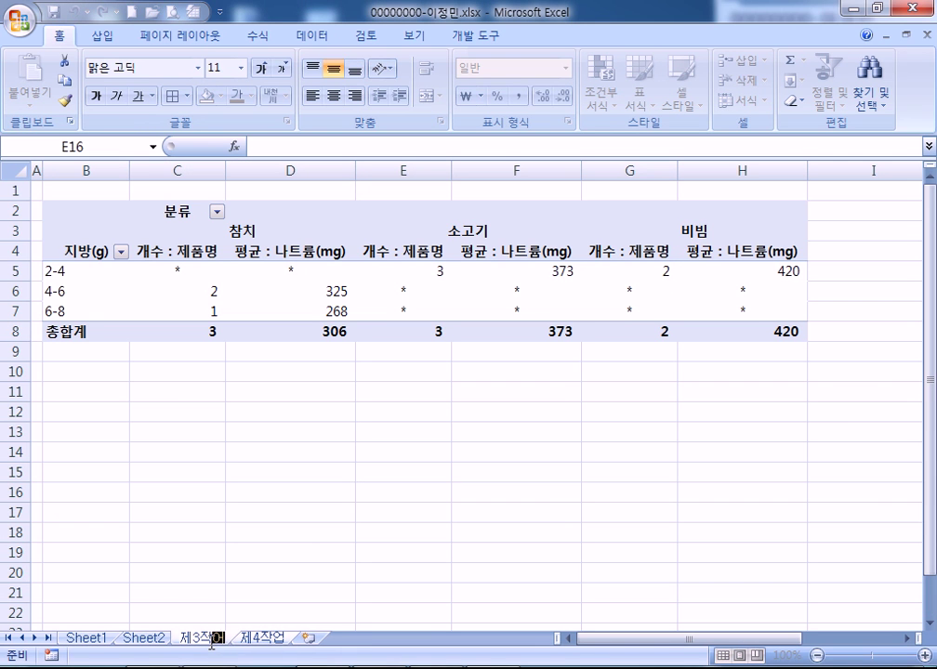
{"action": "key", "text": "Return"}
{"action": "double_click", "coordinate": [149, 638]}
{"action": "type", "text": "제2작"}
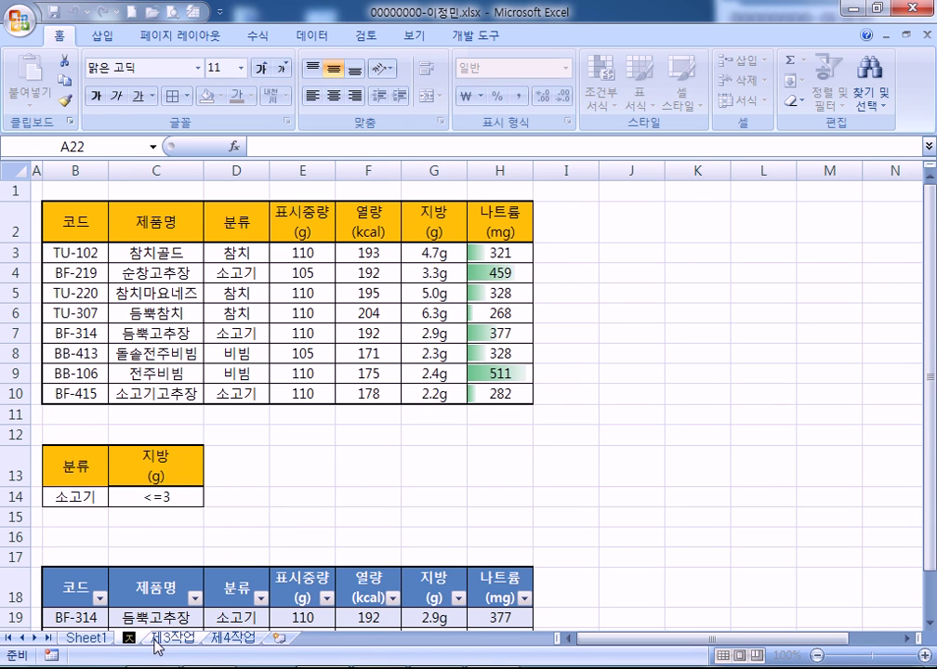
{"action": "type", "text": "업"}
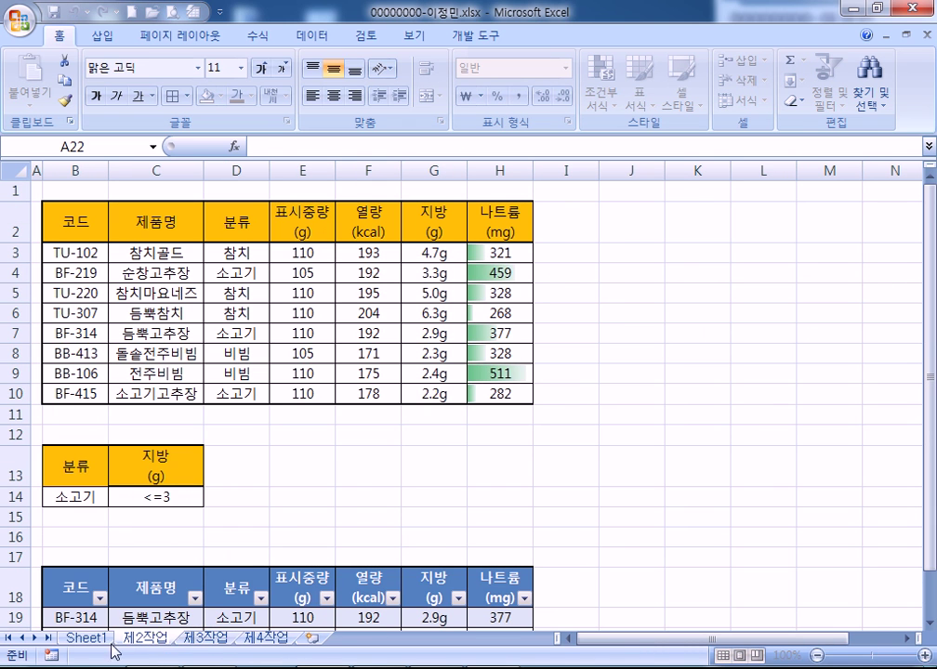
{"action": "double_click", "coordinate": [88, 639]}
{"action": "type", "text": "제1작업"}
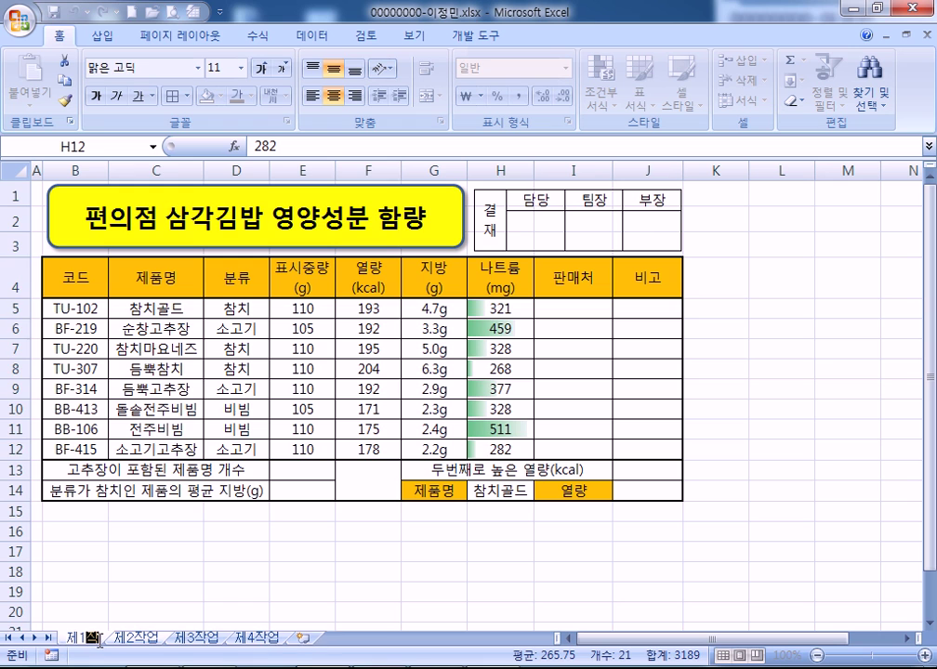
{"action": "key", "text": "Return"}
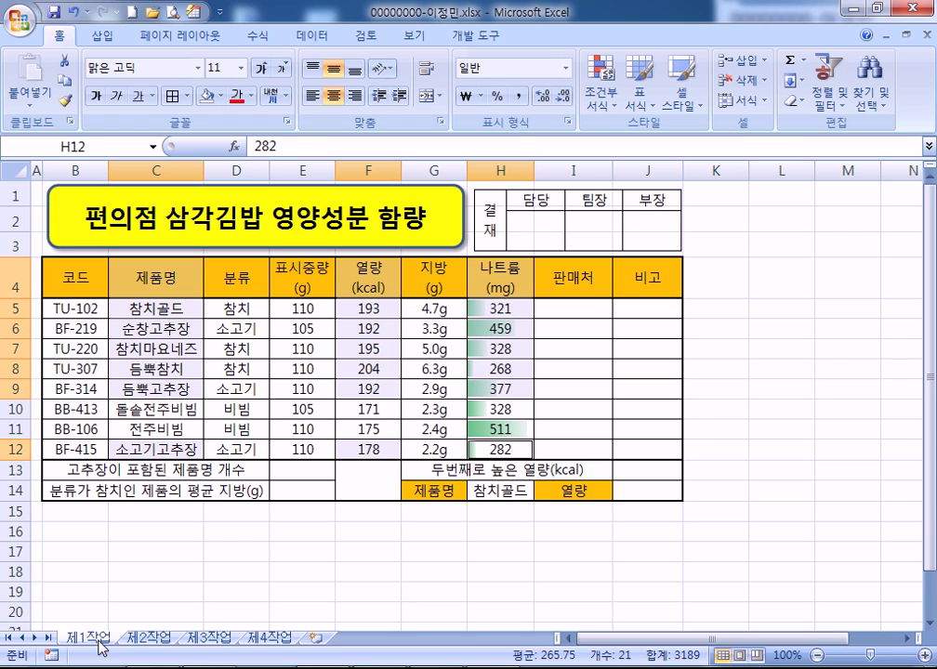
{"action": "left_click", "coordinate": [589, 309]}
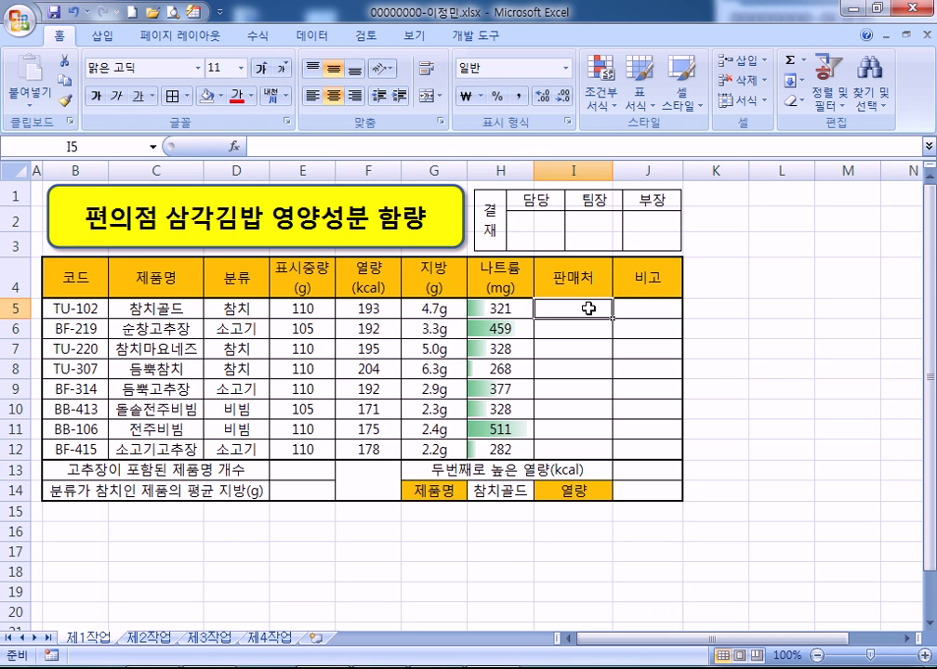
{"action": "type", "text": "="}
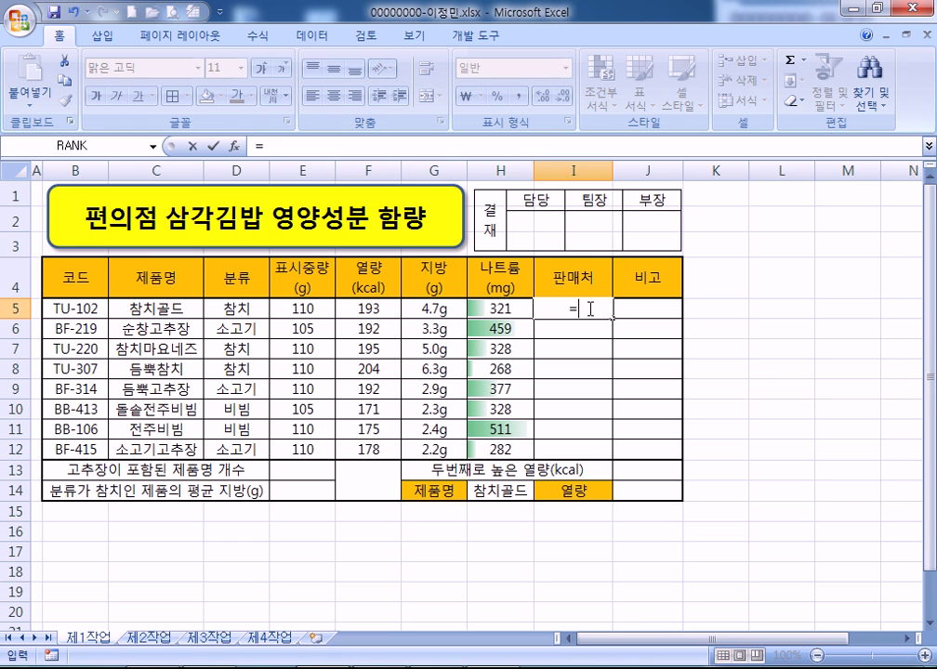
{"action": "type", "text": "choo"}
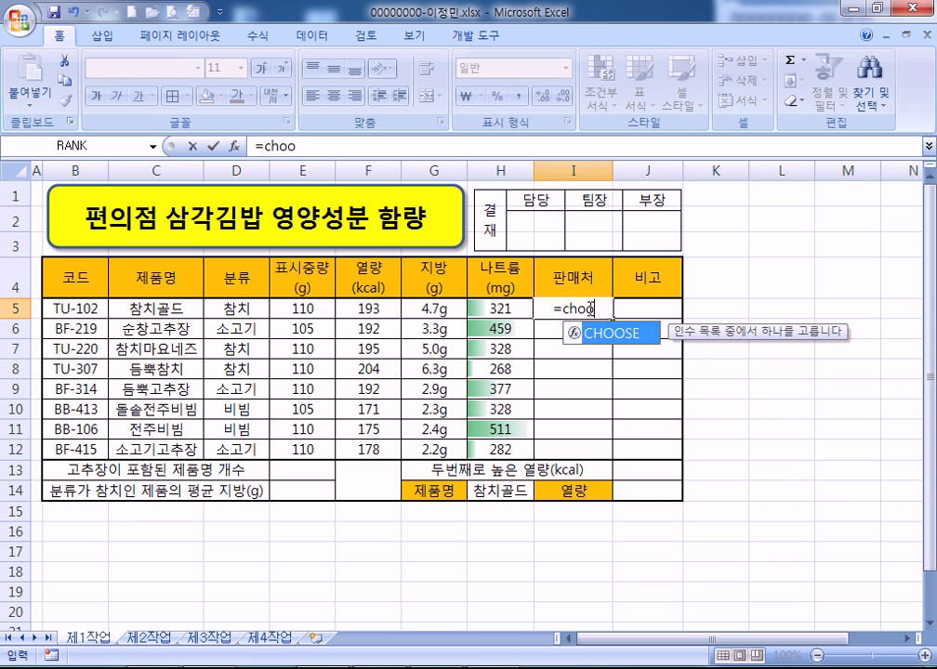
Enter =CHOOSE(MID(B5,4,1),"CU","GS25","세븐일레븐","미니스톱") in I5
{"action": "key", "text": "BackSpace"}
{"action": "key", "text": "BackSpace"}
{"action": "key", "text": "BackSpace"}
{"action": "key", "text": "BackSpace"}
{"action": "type", "text": "CH"}
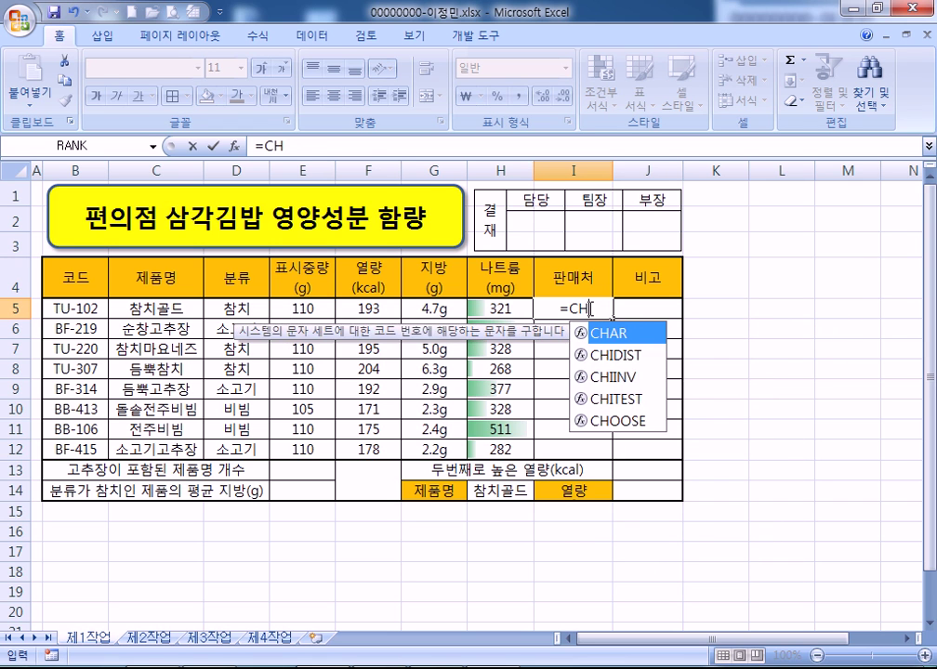
{"action": "type", "text": "OOSE("}
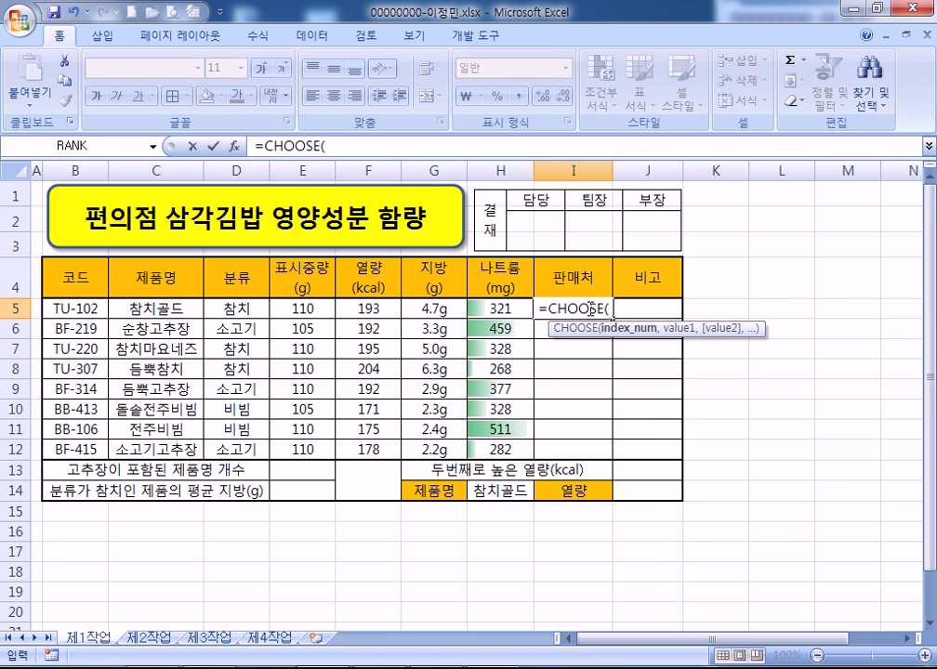
{"action": "type", "text": "MID("}
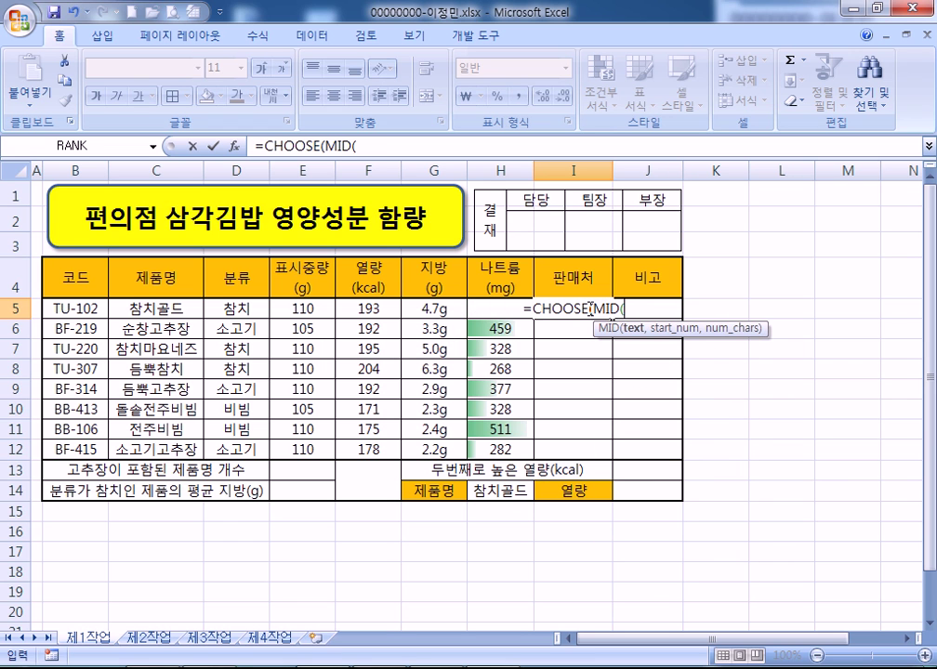
{"action": "key", "text": "Left"}
{"action": "key", "text": "Left"}
{"action": "key", "text": "Left"}
{"action": "key", "text": "Left"}
{"action": "key", "text": "Left"}
{"action": "key", "text": "Left"}
{"action": "key", "text": "Left"}
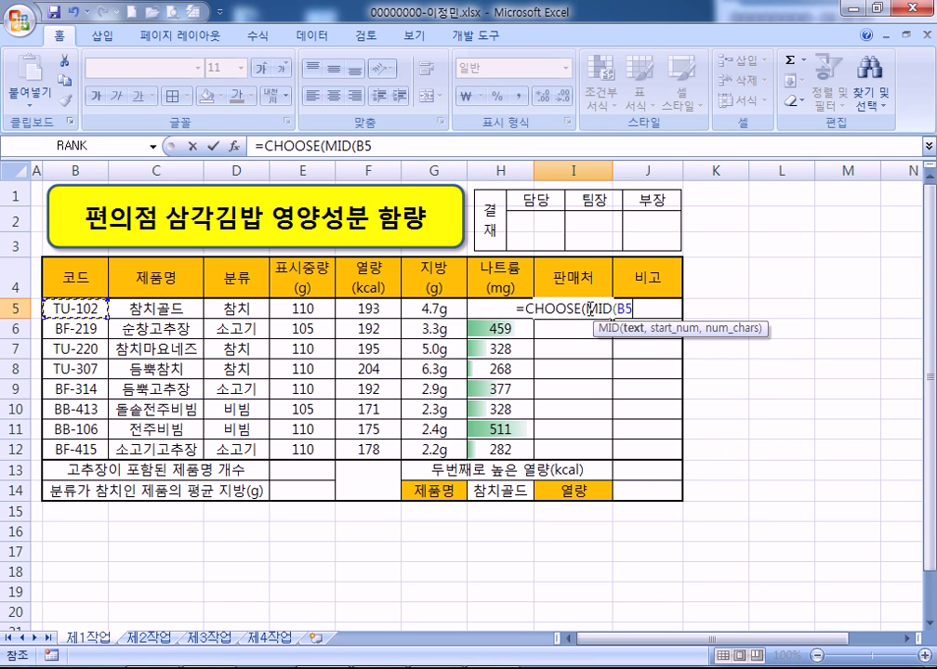
{"action": "type", "text": ",4,1),"}
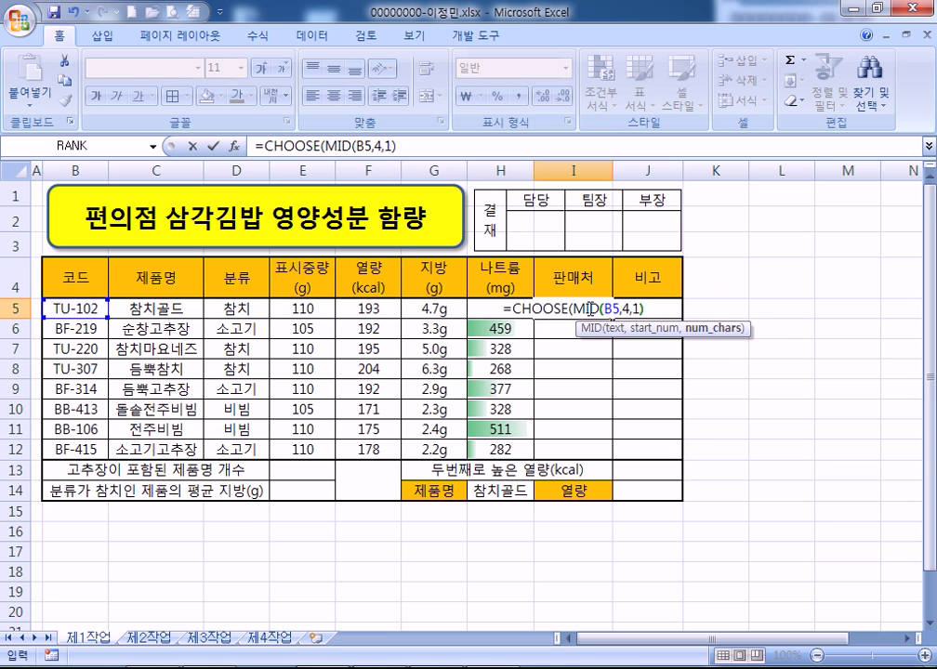
{"action": "type", "text": "\""}
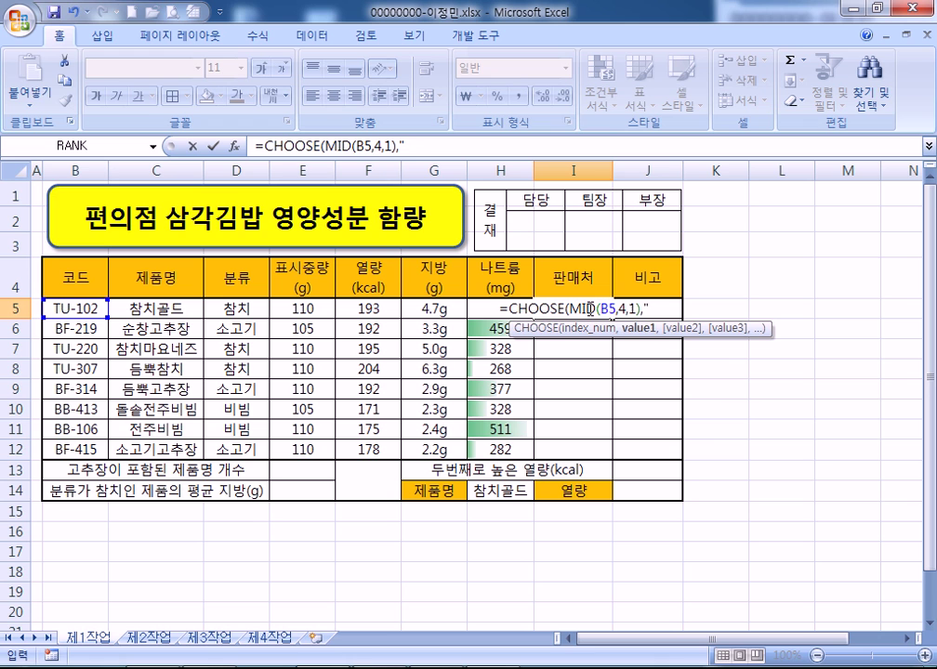
{"action": "type", "text": "채"}
{"action": "key", "text": "BackSpace"}
{"action": "type", "text": "CUI"}
{"action": "key", "text": "BackSpace"}
{"action": "type", "text": "\",\""}
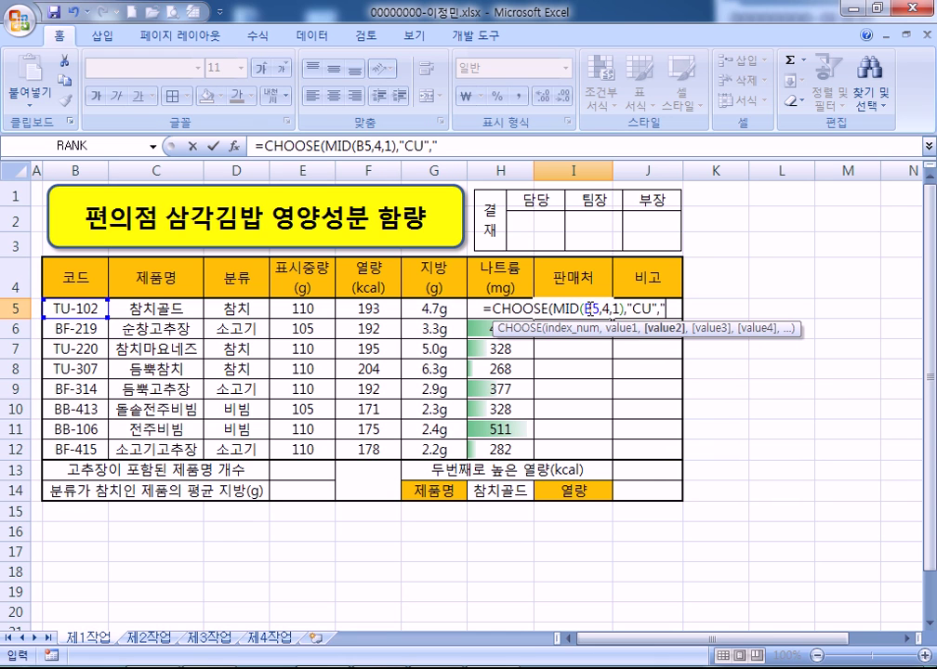
{"action": "type", "text": "G"}
{"action": "type", "text": "5\",\""}
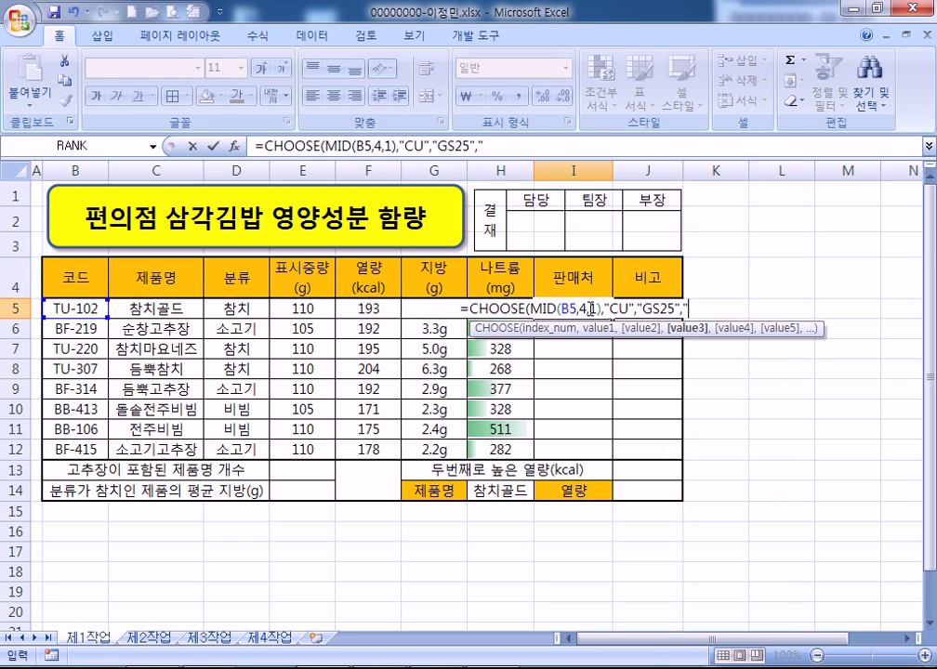
{"action": "type", "text": "세븐"}
{"action": "key", "text": "BackSpace"}
{"action": "key", "text": "BackSpace"}
{"action": "key", "text": "BackSpace"}
{"action": "key", "text": "BackSpace"}
{"action": "type", "text": "셉"}
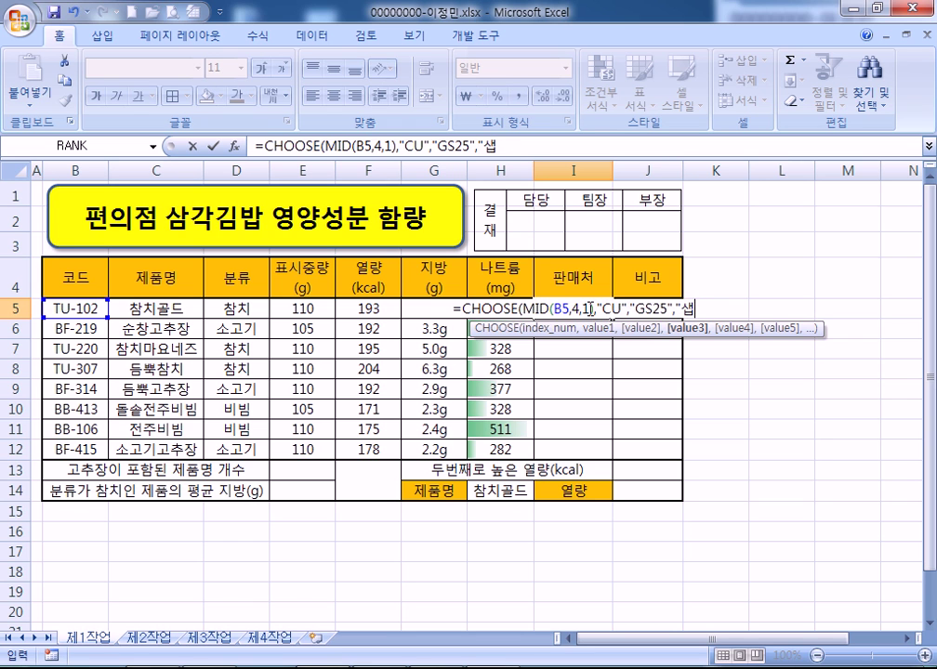
{"action": "key", "text": "BackSpace"}
{"action": "type", "text": "세븐일"}
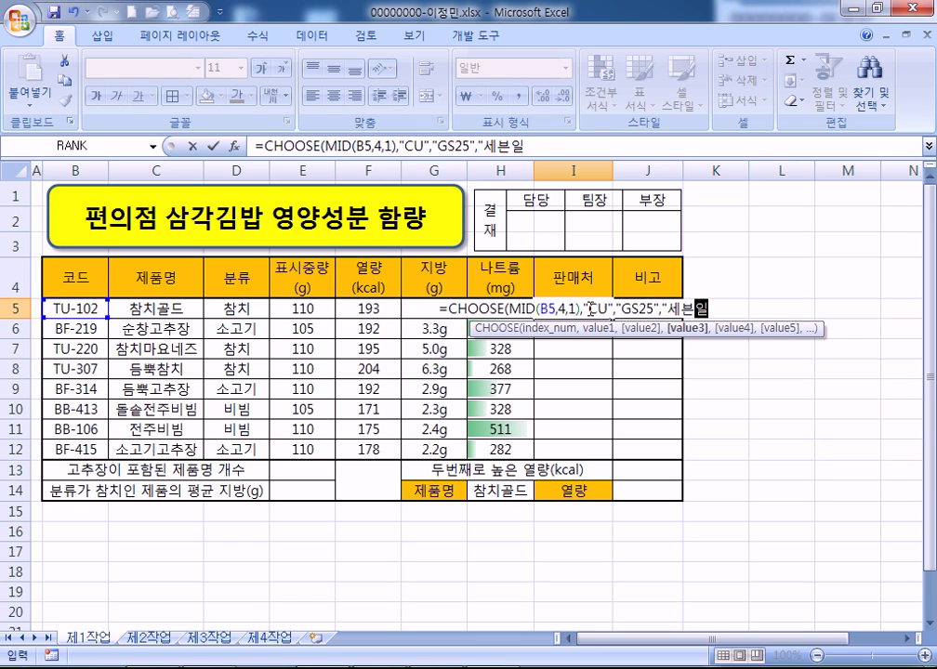
{"action": "type", "text": "레븐\",\""}
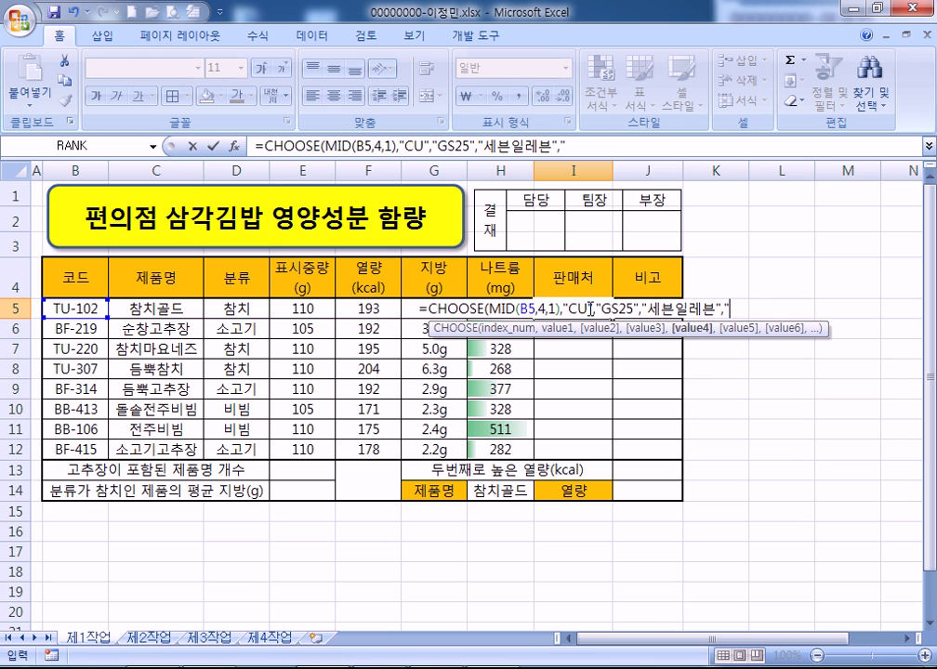
{"action": "type", "text": "미니스톱\""}
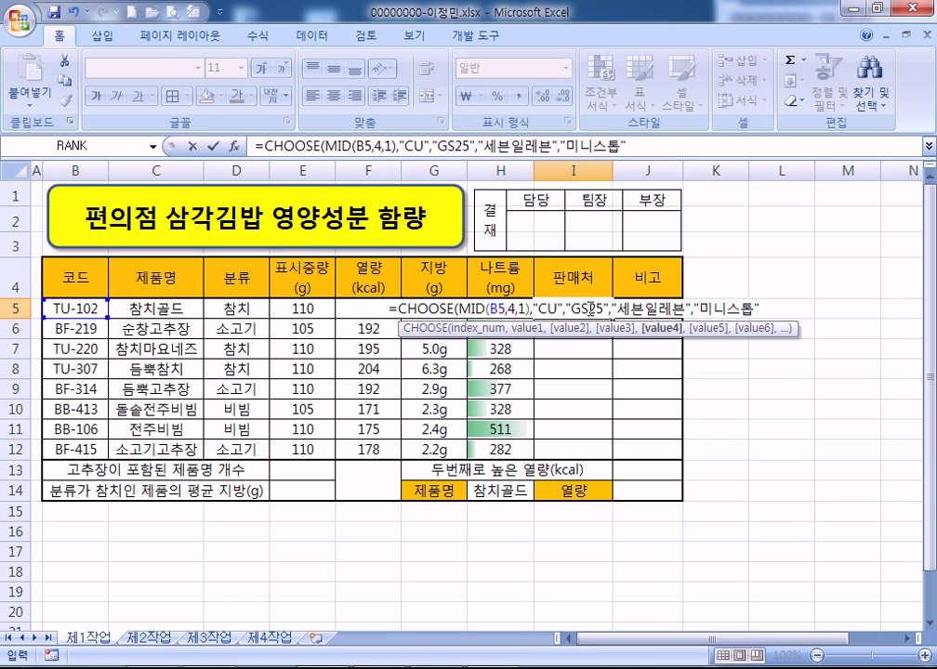
{"action": "key", "text": "Return"}
{"action": "key", "text": "Return"}
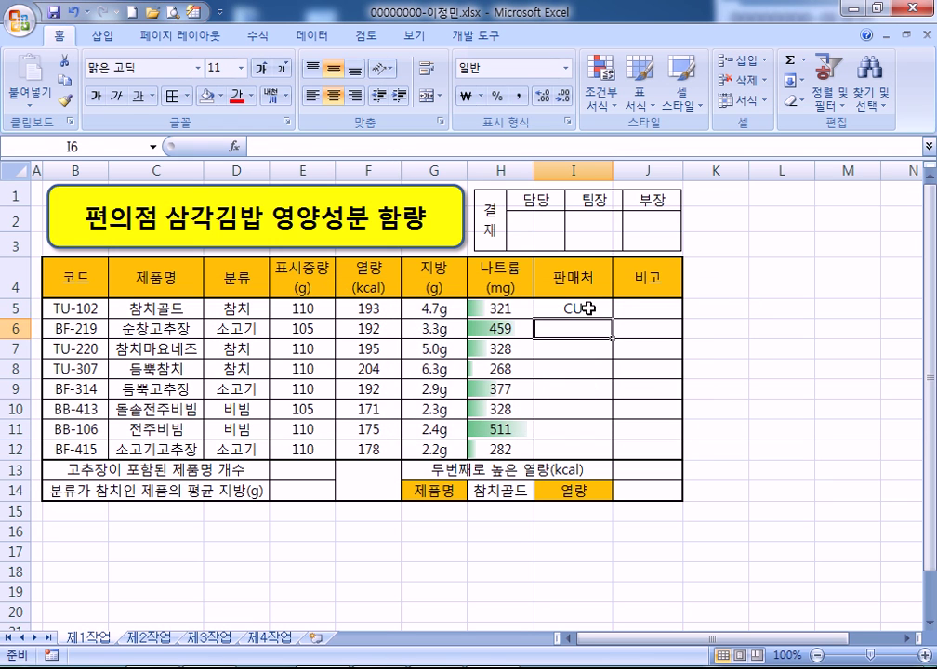
Fill the store formula into I5:I12 with Ctrl+Enter
{"action": "left_click_drag", "start_coordinate": [588, 308], "coordinate": [576, 450]}
{"action": "key", "text": "F2"}
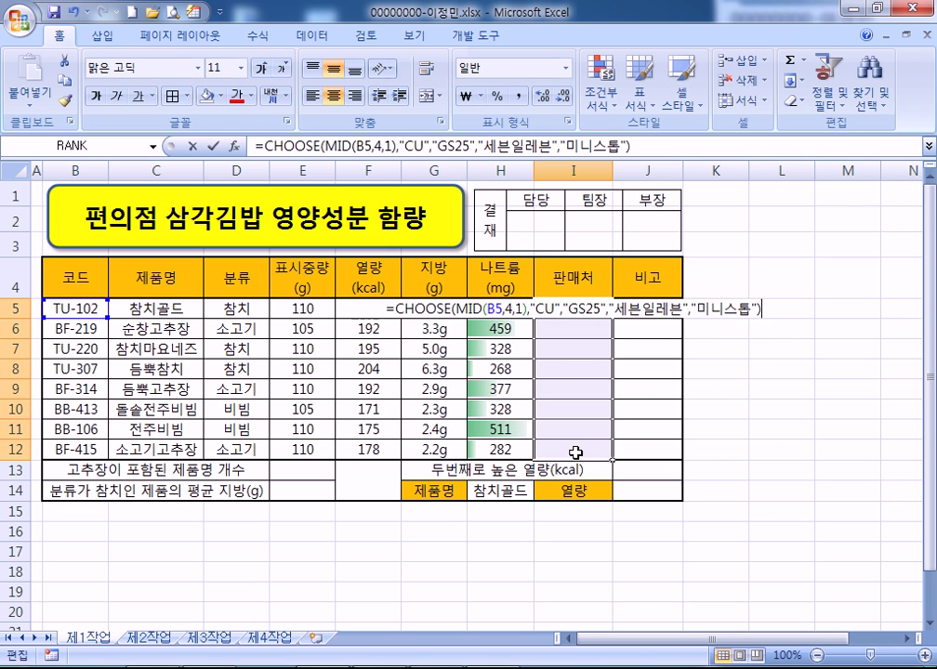
{"action": "key", "text": "ctrl+Return"}
{"action": "key", "text": "Right"}
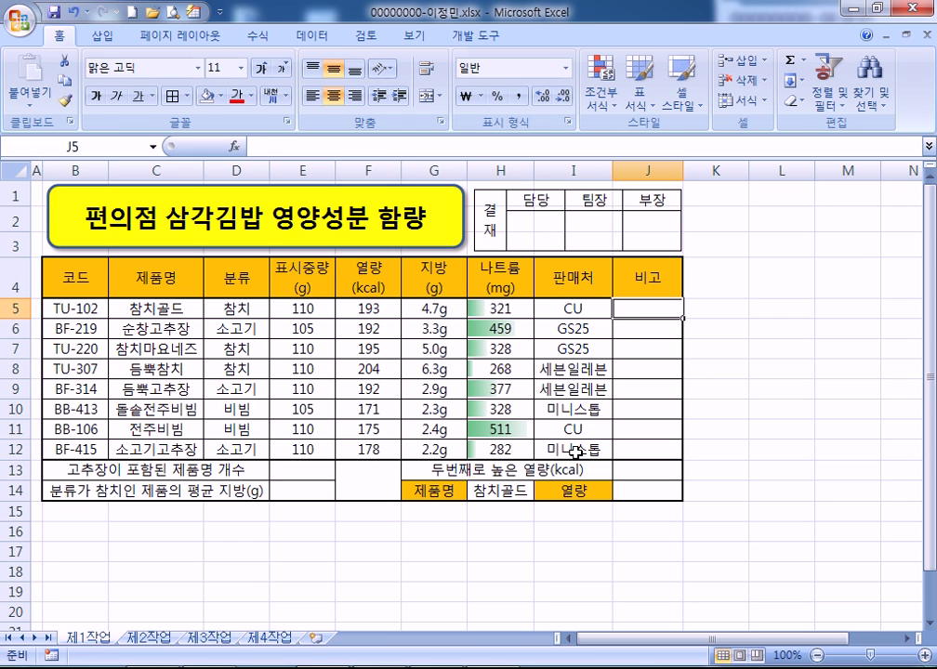
Enter =IF(H5>=370,"나트륨 과잉","") in J5
{"action": "type", "text": "=if("}
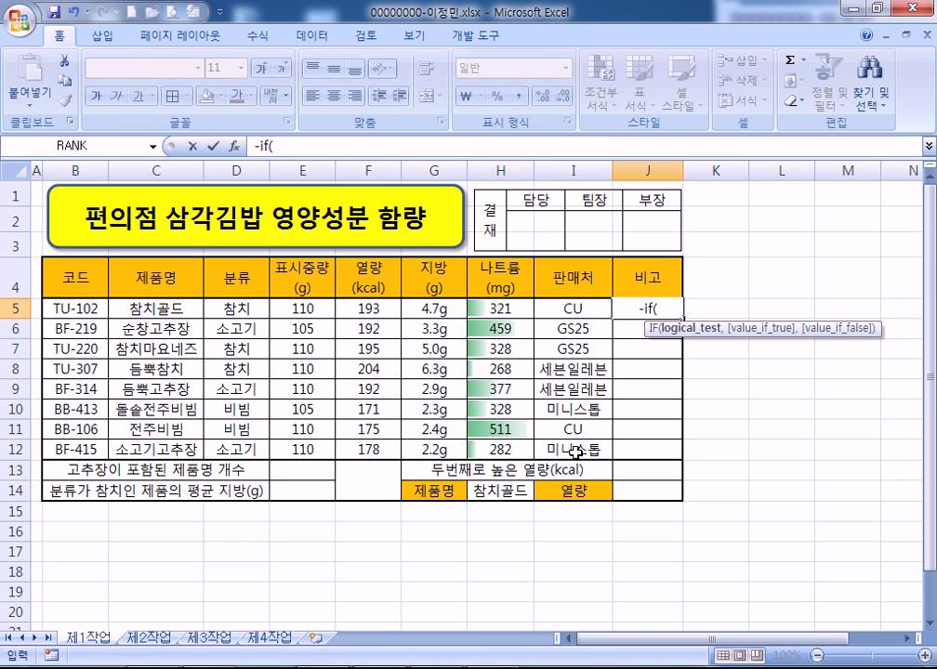
{"action": "key", "text": "BackSpace"}
{"action": "key", "text": "BackSpace"}
{"action": "key", "text": "BackSpace"}
{"action": "key", "text": "BackSpace"}
{"action": "type", "text": "=IF("}
{"action": "key", "text": "Left"}
{"action": "key", "text": "Left"}
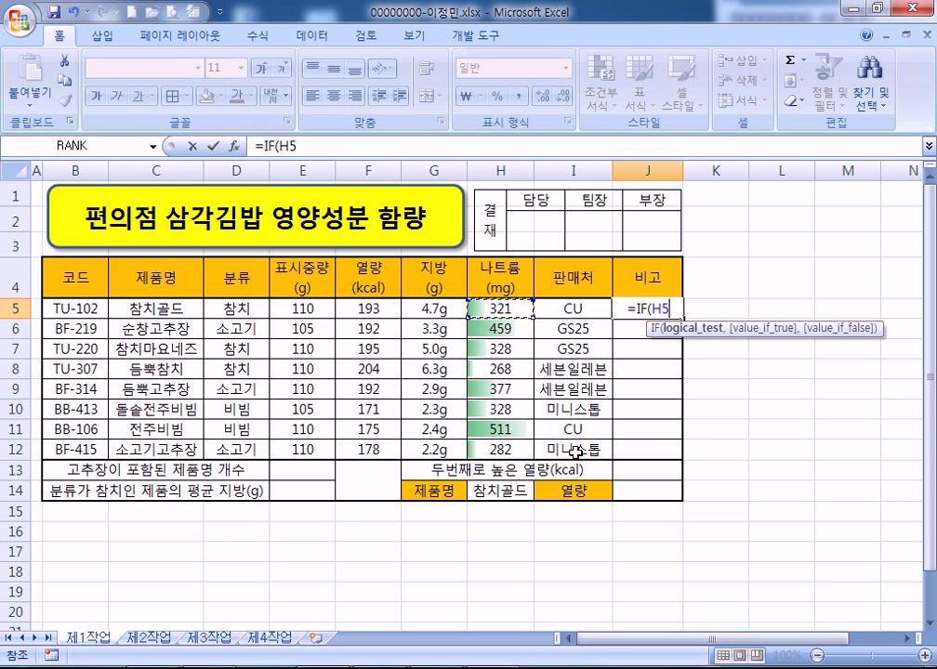
{"action": "type", "text": ">=3"}
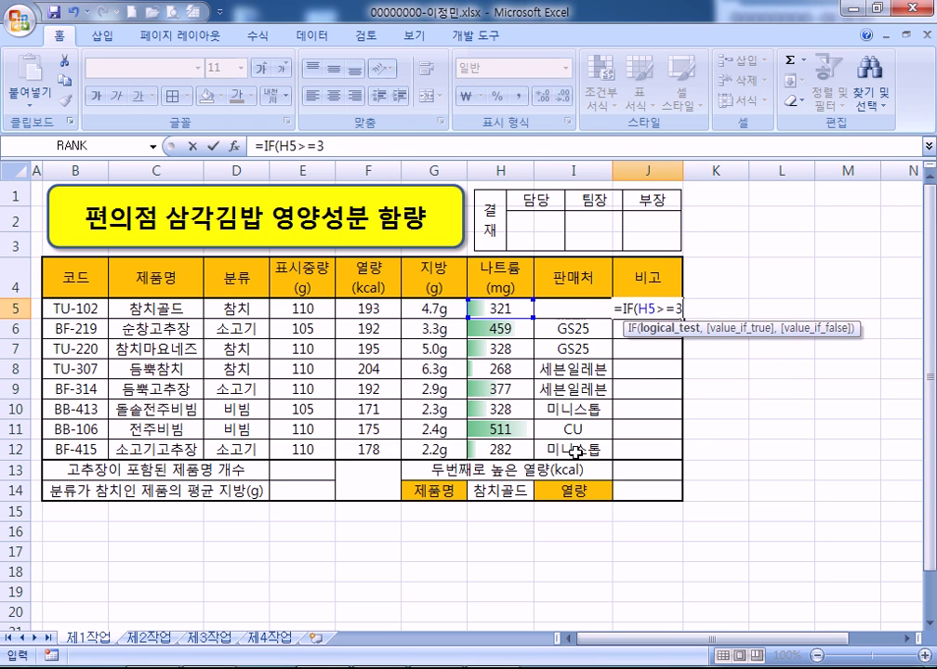
{"action": "type", "text": "70,"}
{"action": "key", "text": "shift+Return"}
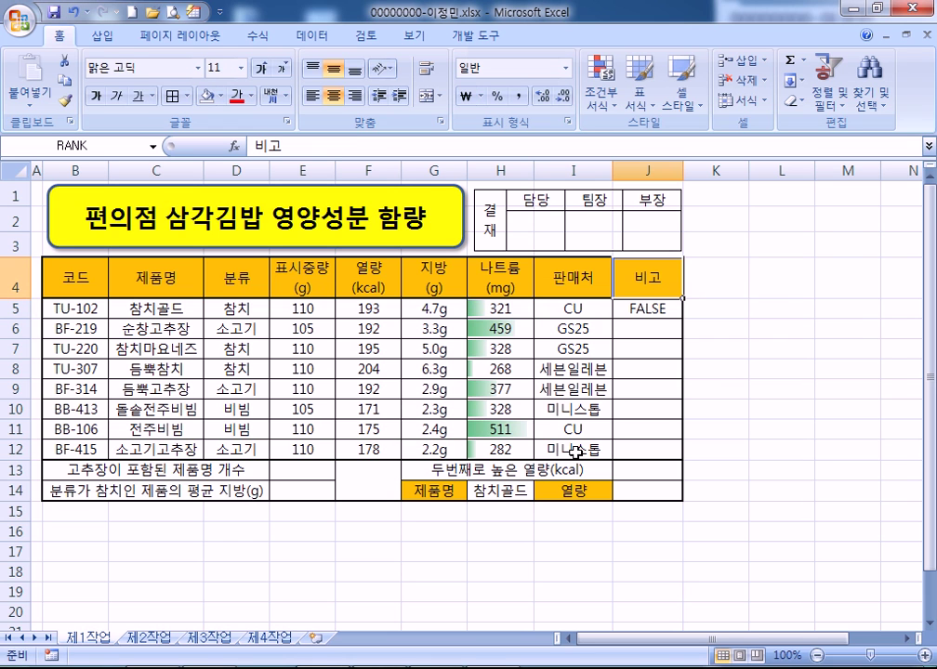
{"action": "key", "text": "Down"}
{"action": "key", "text": "F2"}
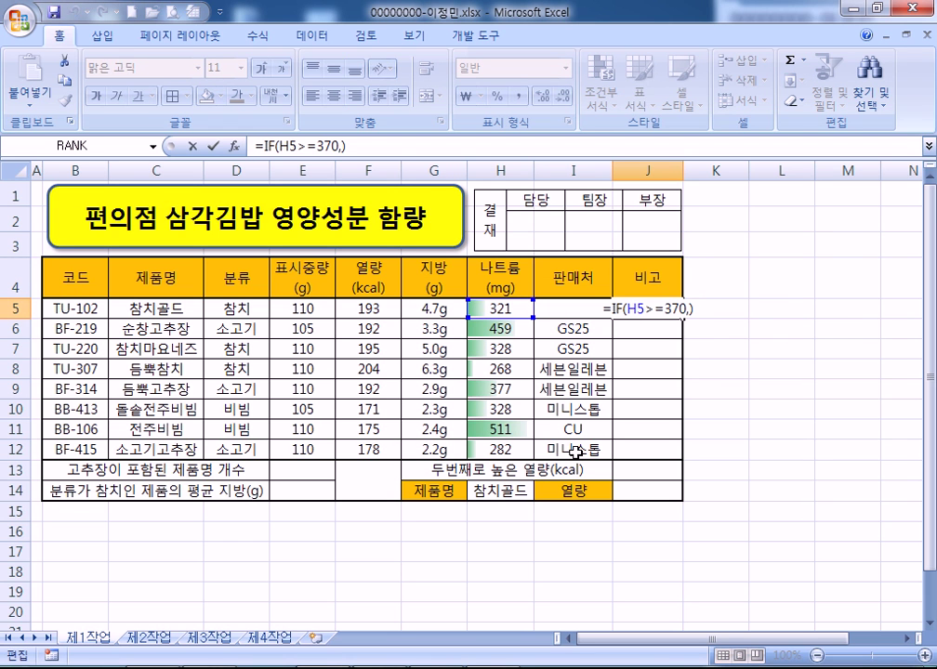
{"action": "key", "text": "Left"}
{"action": "type", "text": "\"나트륨"}
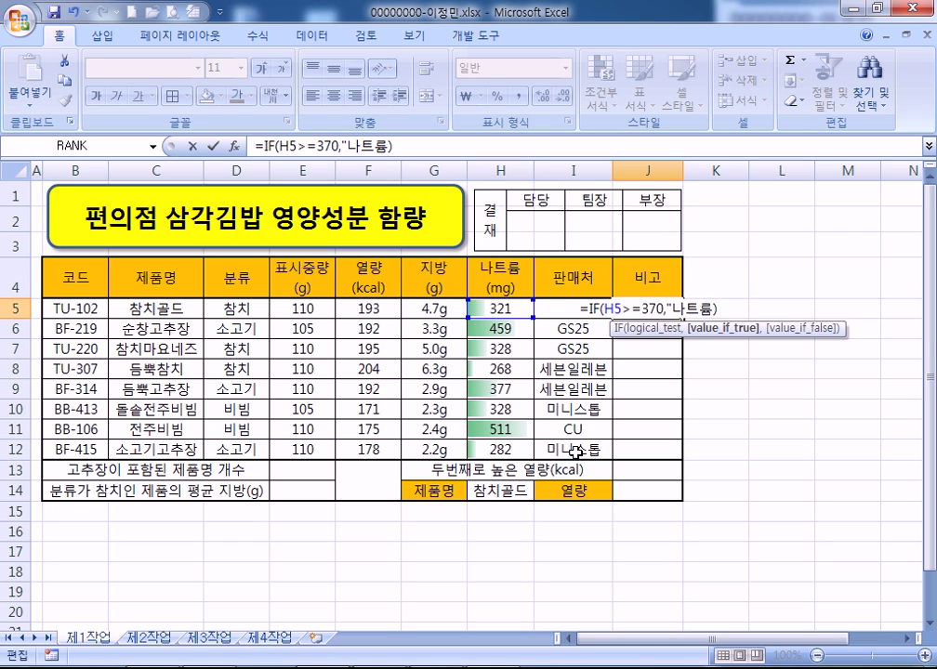
{"action": "type", "text": " 고"}
{"action": "type", "text": "과잉"}
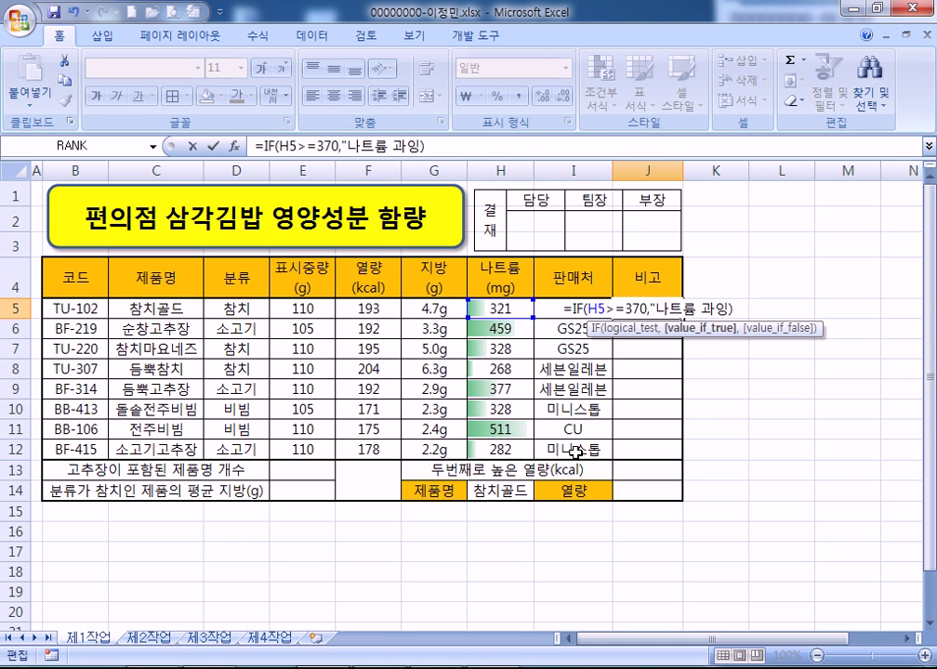
{"action": "type", "text": "\",\"\""}
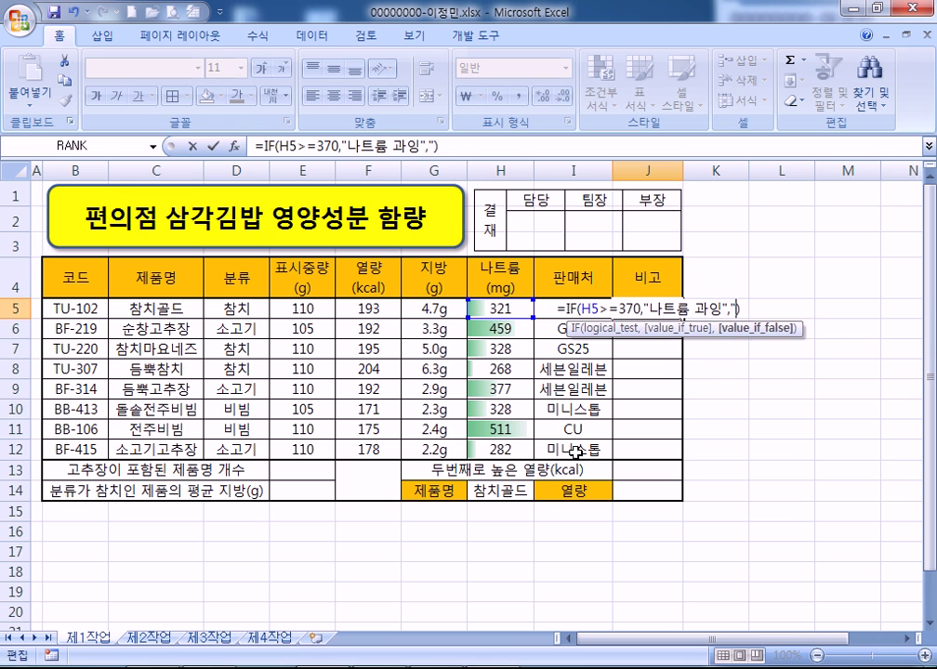
{"action": "key", "text": "Return"}
Fill the IF formula through J5:J12 with Ctrl+Enter, flagging rows 6, 9 and 11
{"action": "key", "text": "Up"}
{"action": "key", "text": "Down"}
{"action": "key", "text": "Up"}
{"action": "key", "text": "Up"}
{"action": "key", "text": "Down"}
{"action": "key", "text": "shift+Down"}
{"action": "key", "text": "shift+Down"}
{"action": "key", "text": "shift+Down"}
{"action": "key", "text": "shift+Down"}
{"action": "key", "text": "shift+Down"}
{"action": "key", "text": "shift+Down"}
{"action": "key", "text": "shift+Down"}
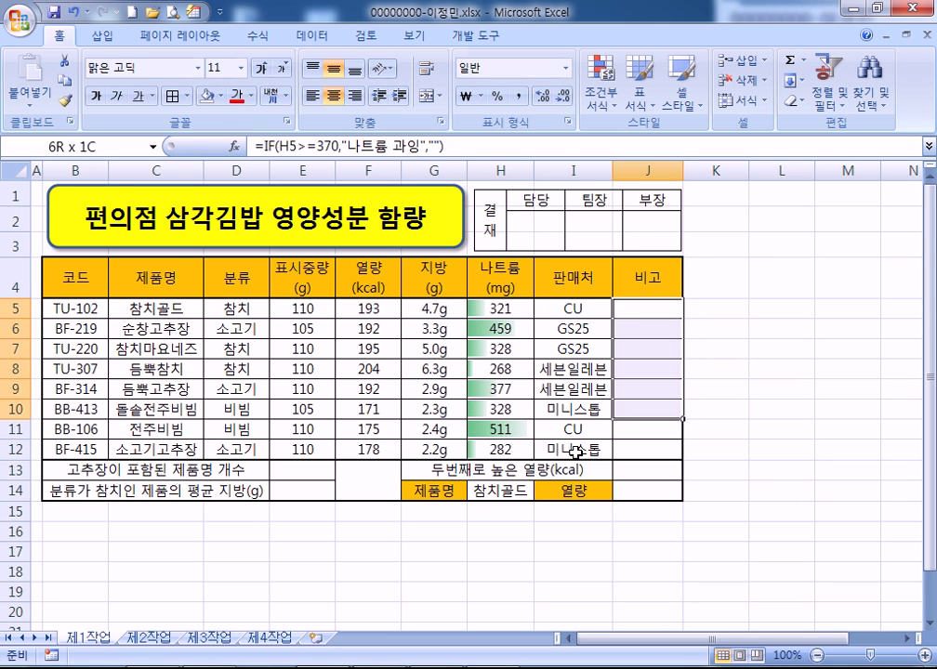
{"action": "key", "text": "F2"}
{"action": "key", "text": "ctrl+Return"}
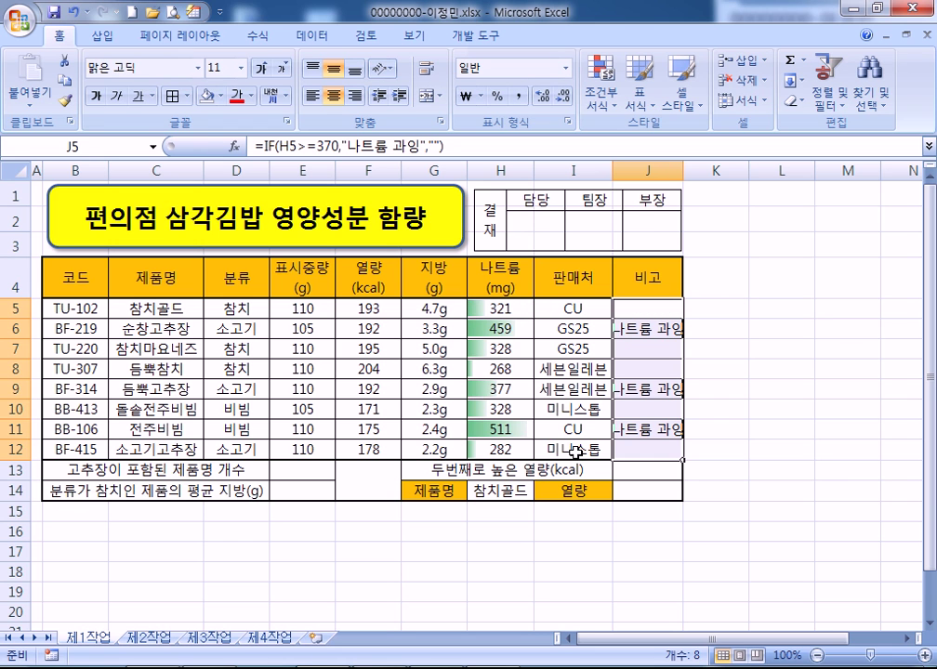
Autofit columns J and I and nudge the approval box picture right to align with the table
{"action": "double_click", "coordinate": [680, 162]}
{"action": "left_click", "coordinate": [689, 224]}
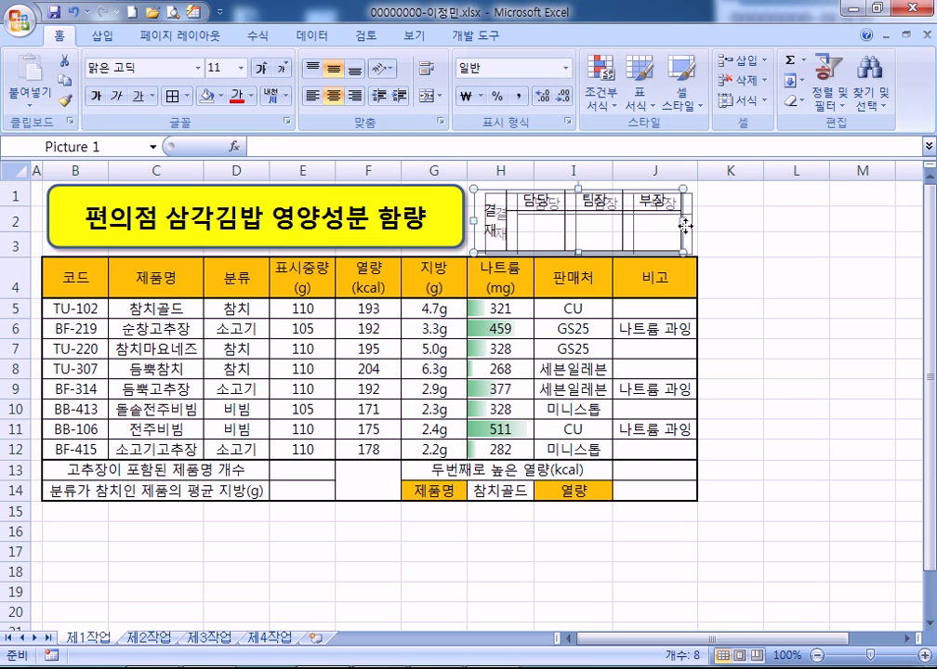
{"action": "left_click_drag", "start_coordinate": [688, 224], "coordinate": [692, 224]}
{"action": "left_click", "coordinate": [757, 273]}
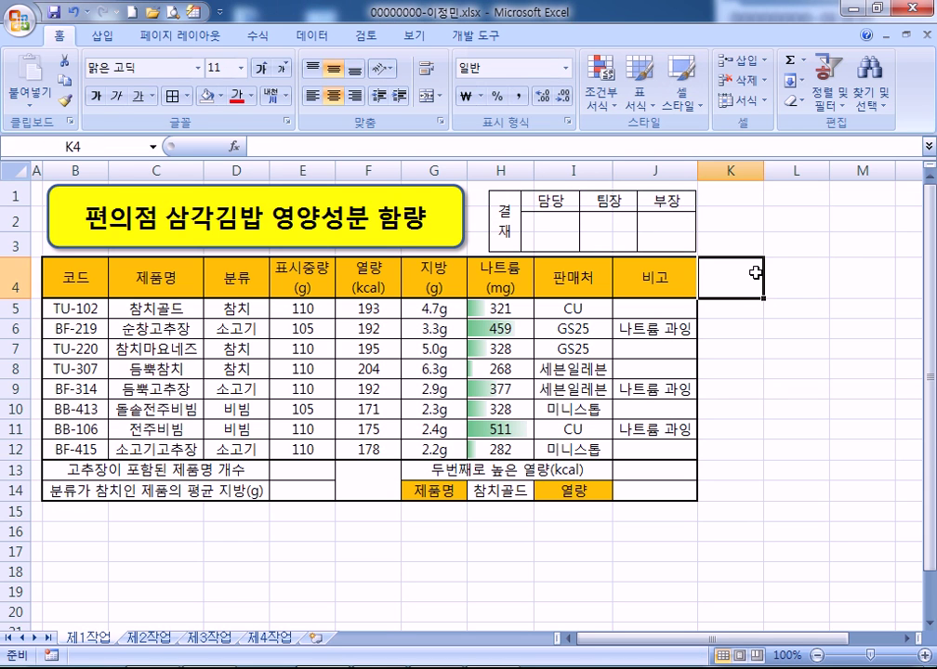
{"action": "double_click", "coordinate": [613, 171]}
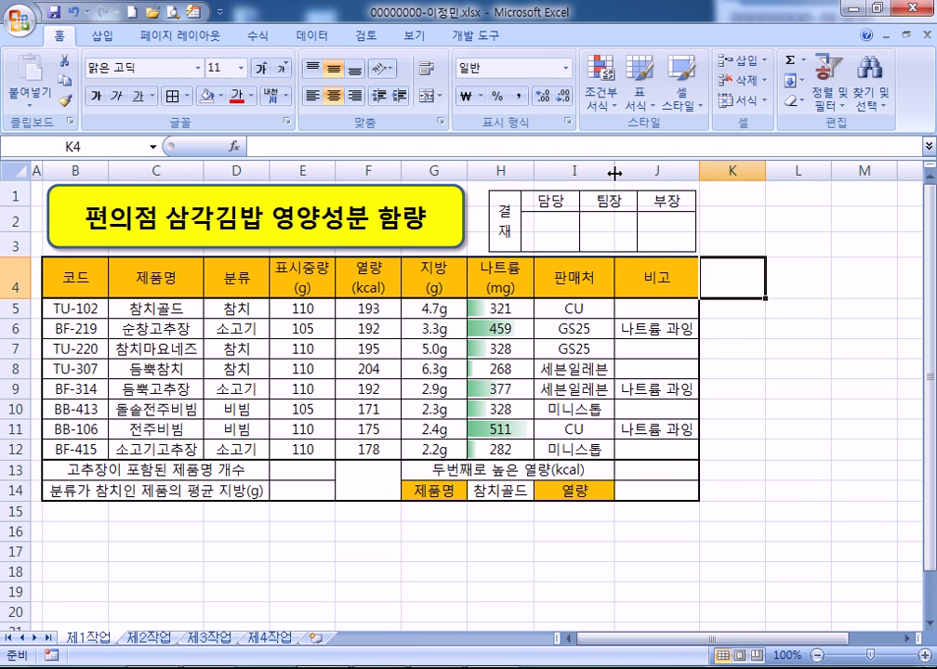
{"action": "left_click_drag", "start_coordinate": [627, 238], "coordinate": [632, 236]}
{"action": "left_click", "coordinate": [768, 389]}
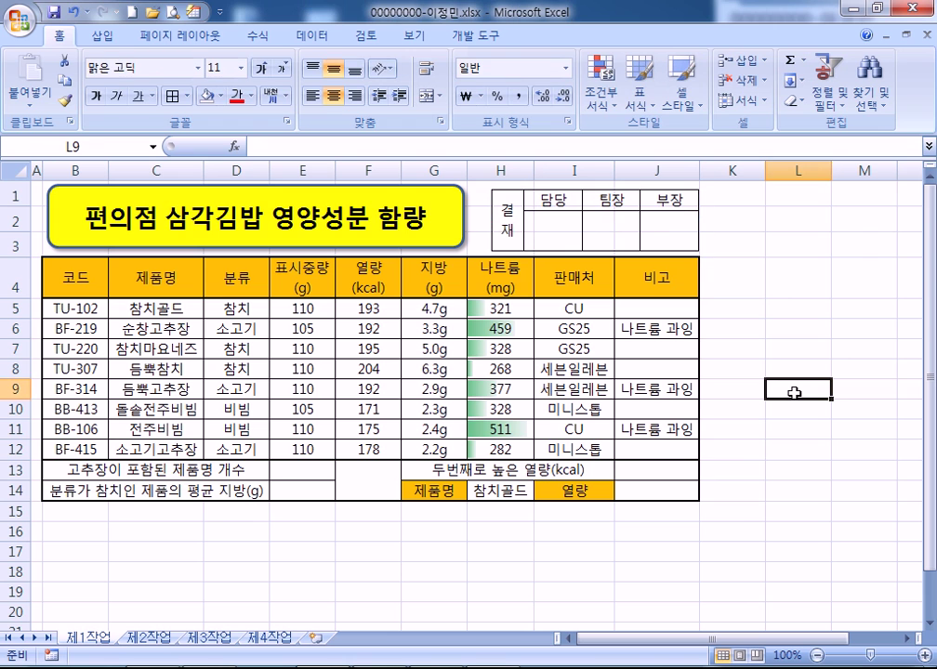
{"action": "left_click", "coordinate": [305, 472]}
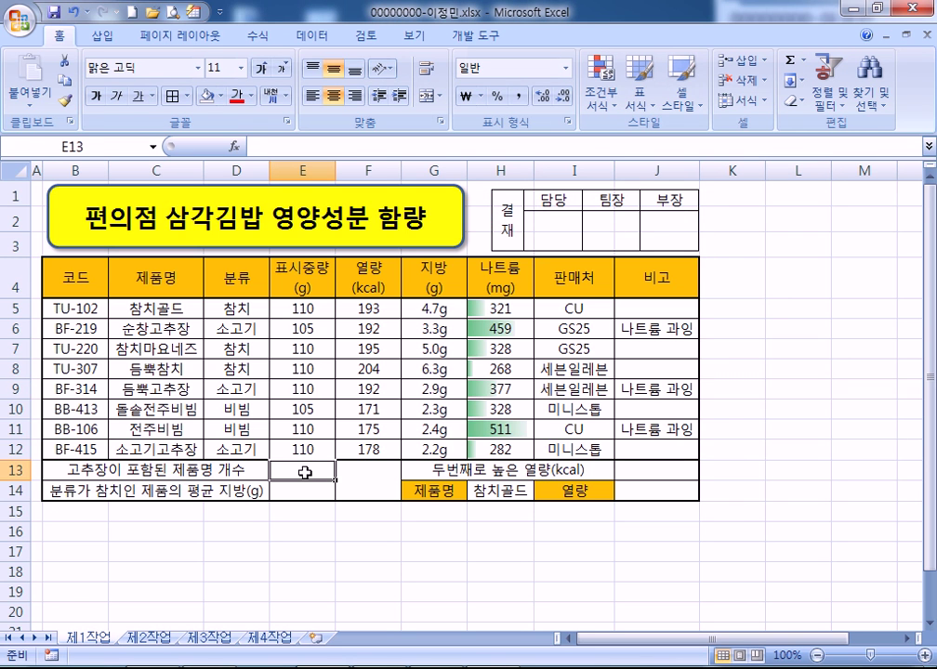
Enter =COUNTIF(제품명,"고추장") in E13
{"action": "type", "text": "=COUN"}
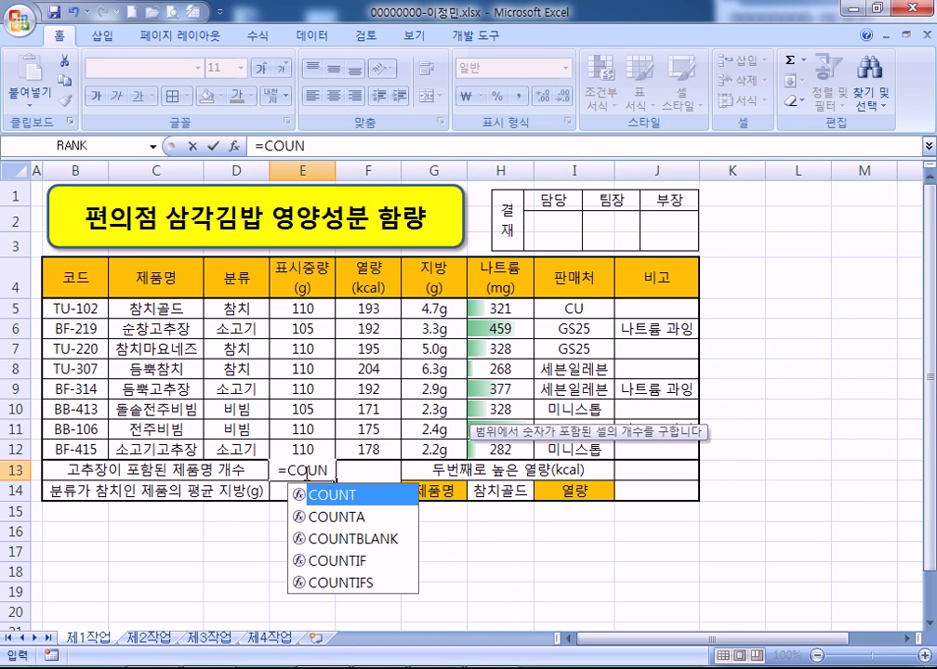
{"action": "type", "text": "T"}
{"action": "key", "text": "Down"}
{"action": "key", "text": "Down"}
{"action": "key", "text": "Down"}
{"action": "key", "text": "Tab"}
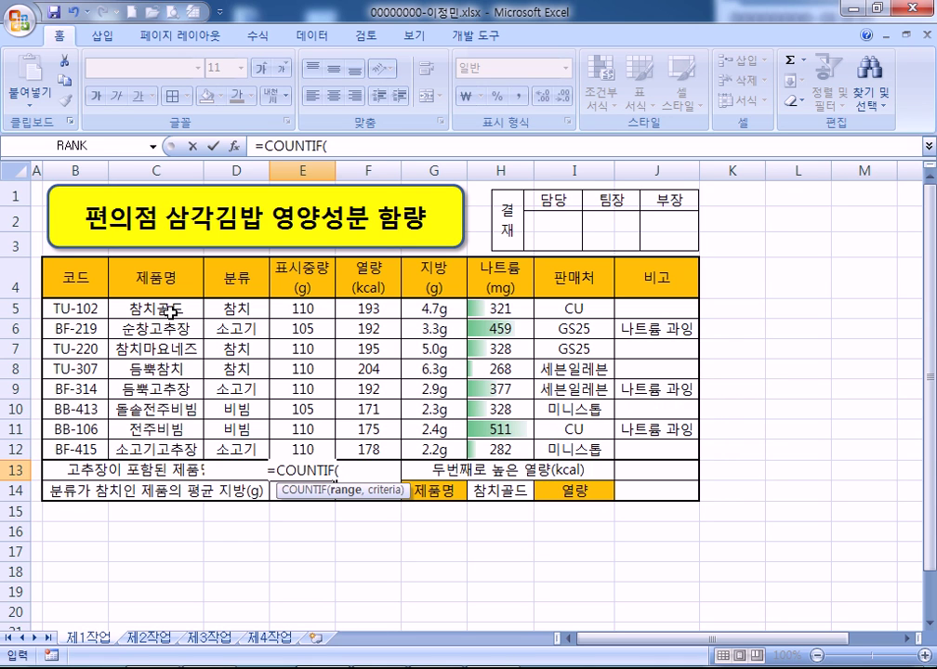
{"action": "type", "text": "제품"}
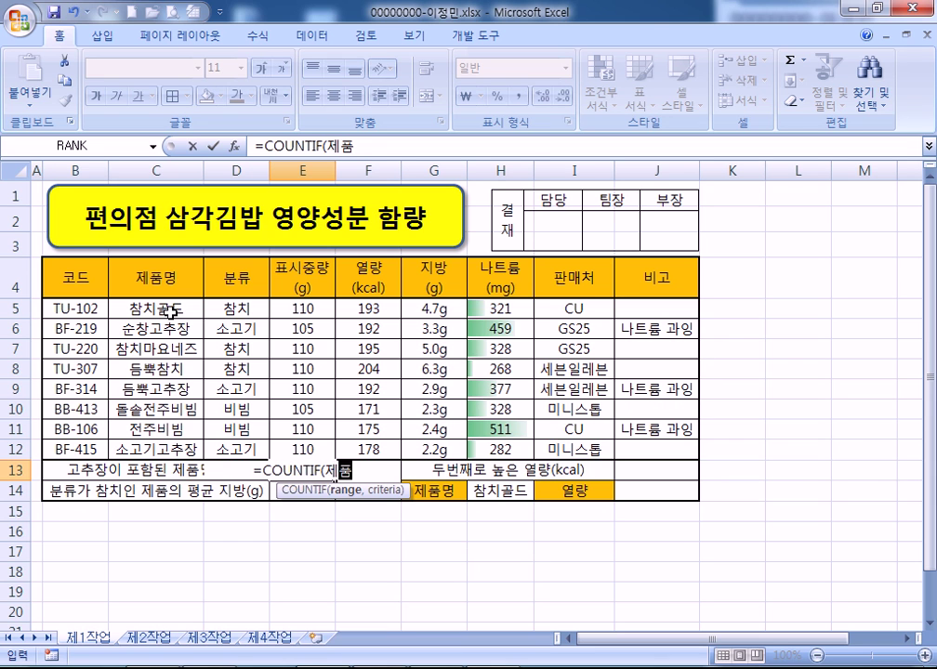
{"action": "type", "text": "며ㅇ,"}
{"action": "type", "text": "\""}
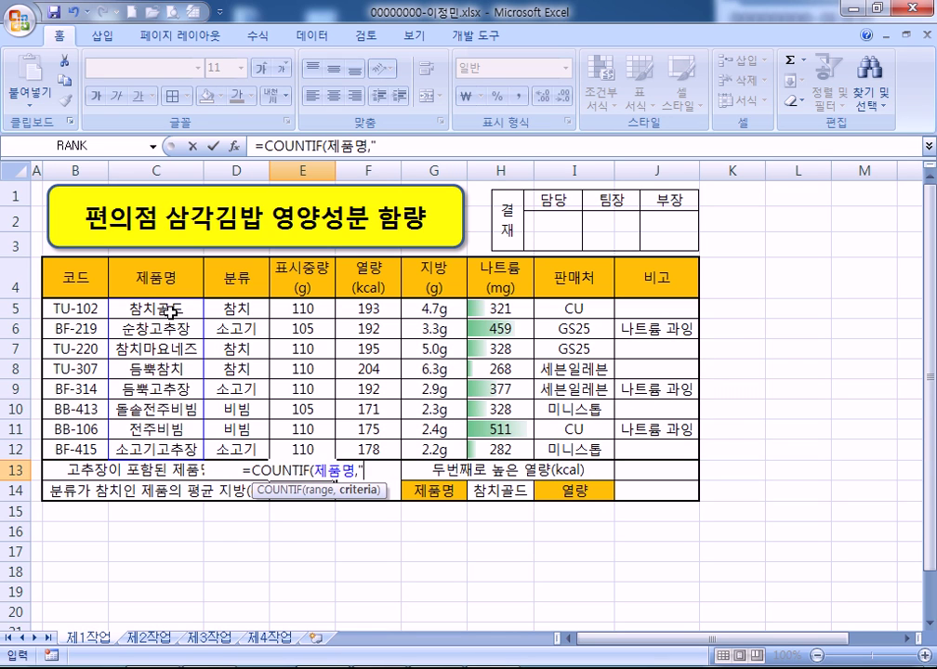
{"action": "type", "text": "고추"}
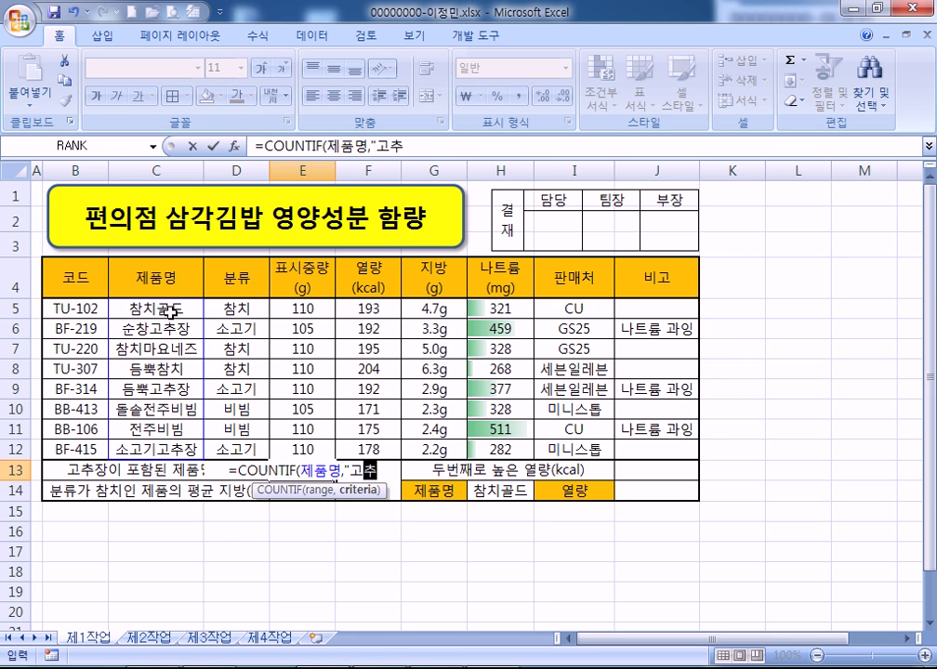
{"action": "type", "text": "장\""}
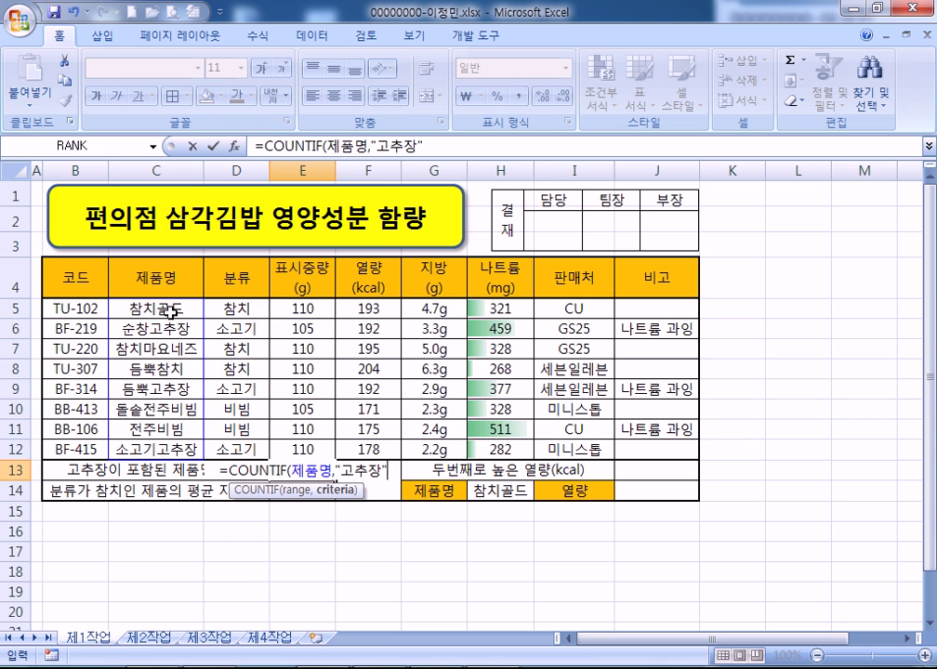
{"action": "key", "text": "Return"}
Wrap the 고추장 criteria in asterisks so E13 counts partial matches, giving 3
{"action": "key", "text": "Up"}
{"action": "key", "text": "F2"}
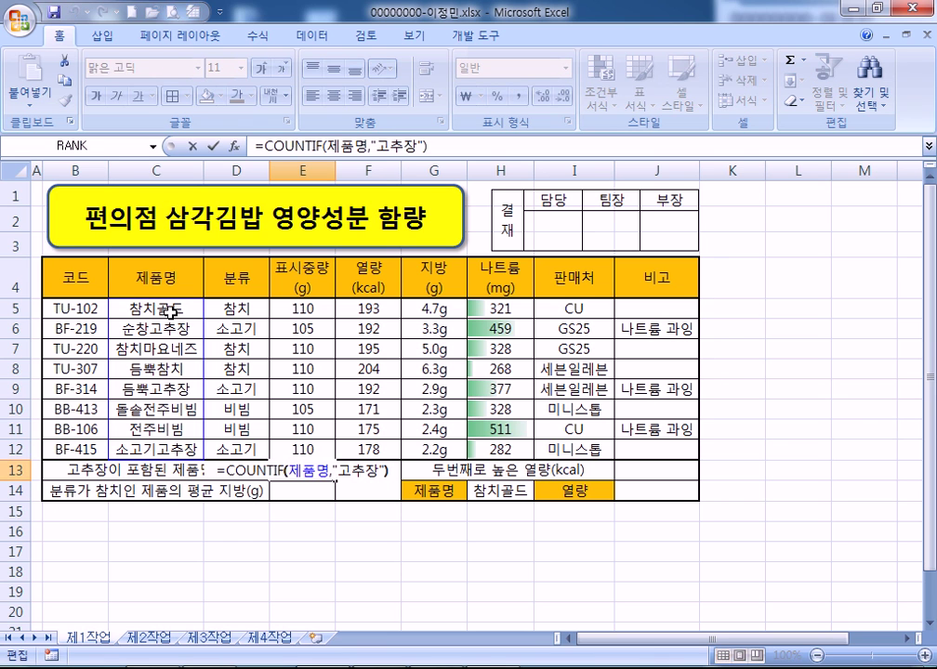
{"action": "key", "text": "Left"}
{"action": "key", "text": "Left"}
{"action": "key", "text": "Left"}
{"action": "key", "text": "Left"}
{"action": "key", "text": "Left"}
{"action": "type", "text": "*"}
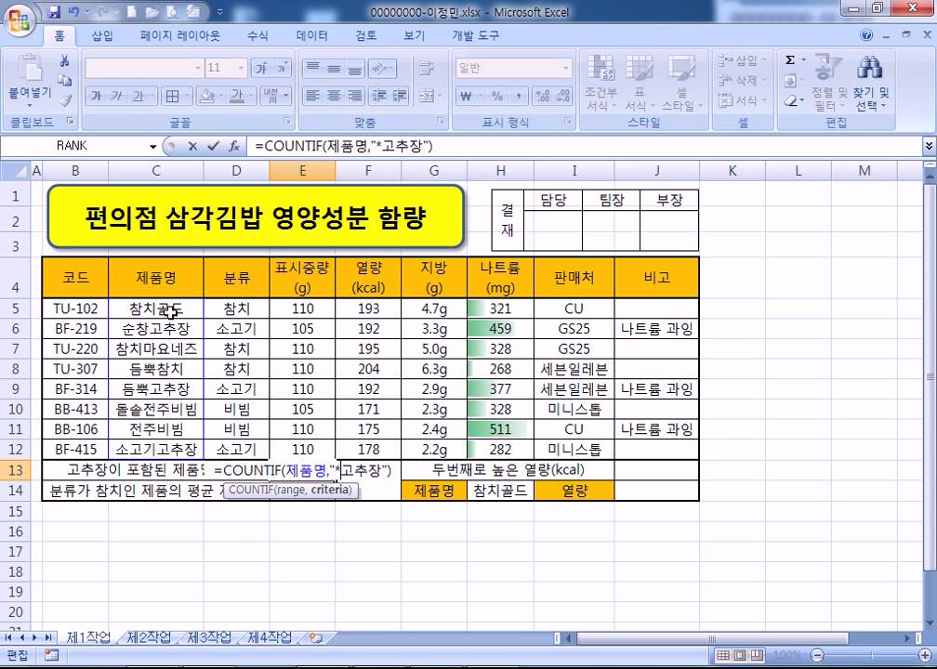
{"action": "key", "text": "Right"}
{"action": "key", "text": "Right"}
{"action": "key", "text": "Right"}
{"action": "key", "text": "Return"}
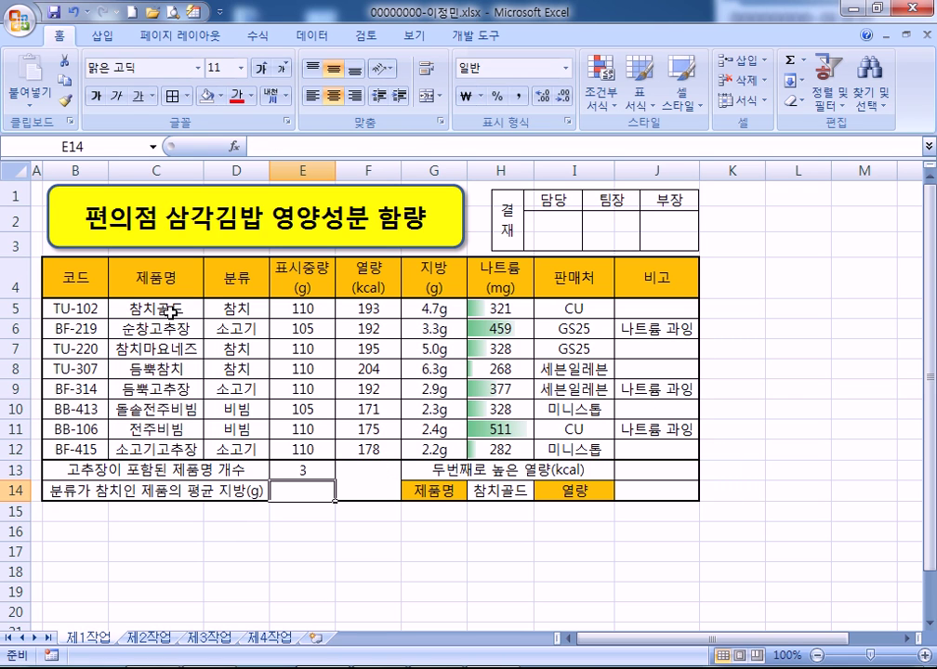
{"action": "key", "text": "Up"}
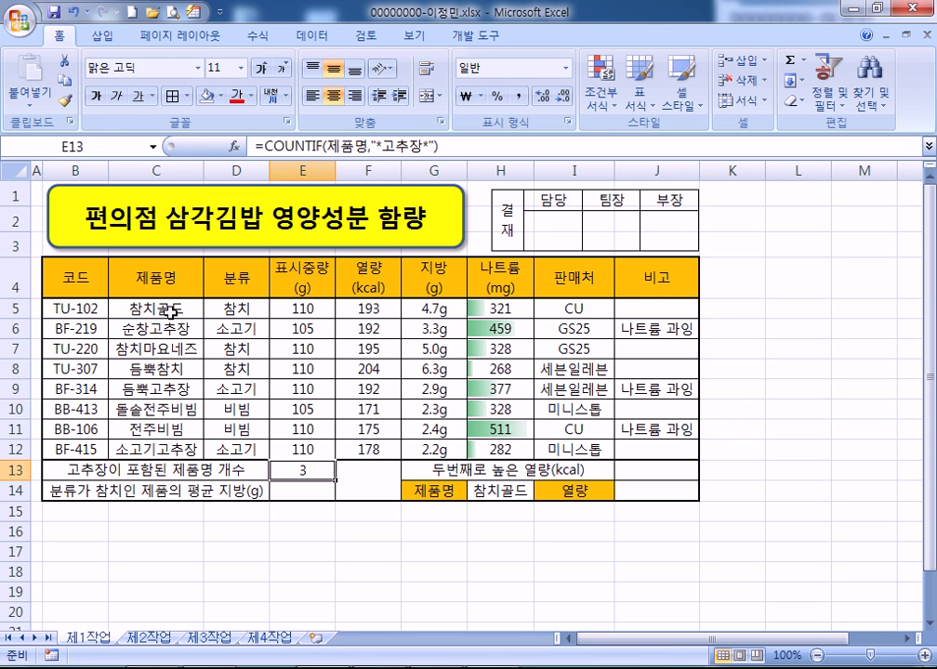
{"action": "key", "text": "Down"}
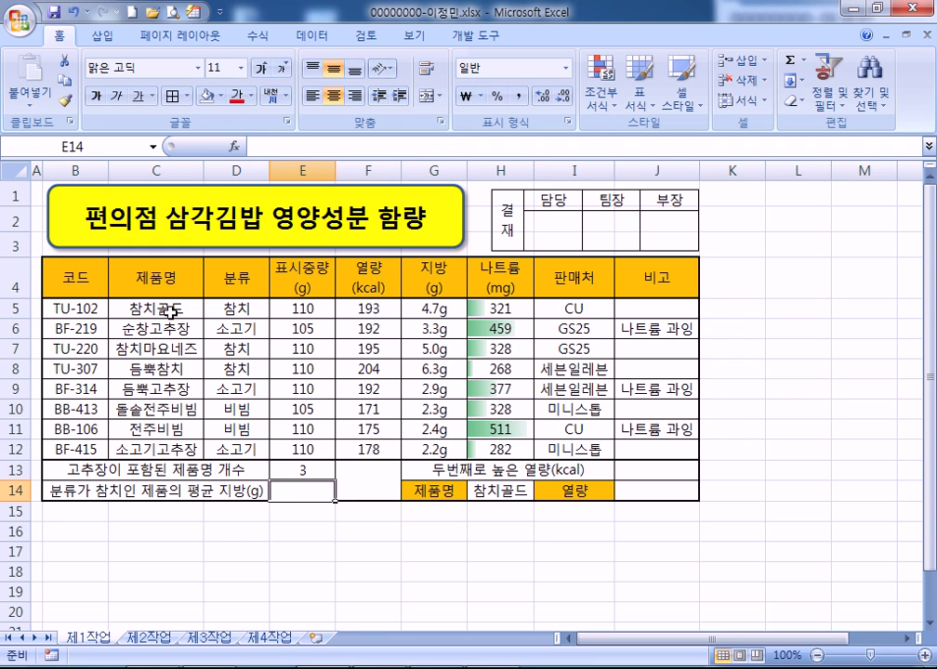
Enter =DAVERAGE(B4:H12,G4,D4:D5) in E14 for the 참치 average fat, 5.333333
{"action": "type", "text": "="}
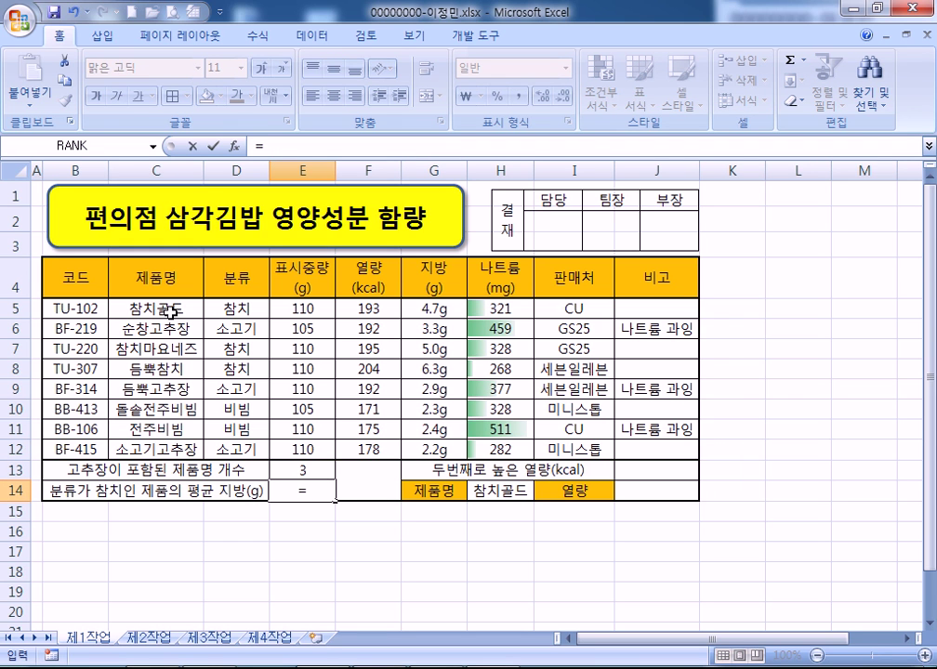
{"action": "type", "text": "ㅇ"}
{"action": "key", "text": "BackSpace"}
{"action": "type", "text": "DAVE"}
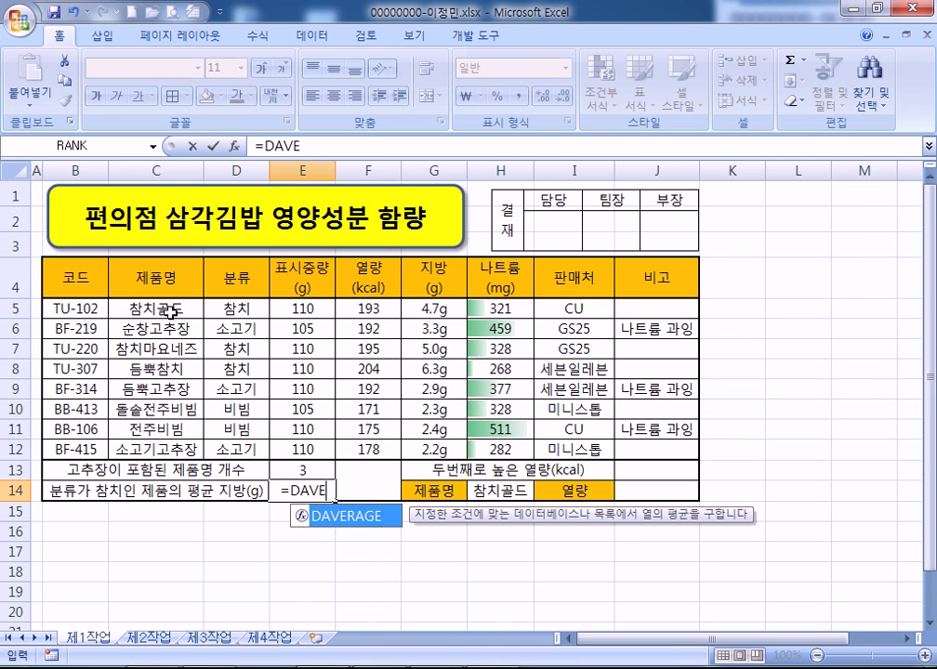
{"action": "key", "text": "Tab"}
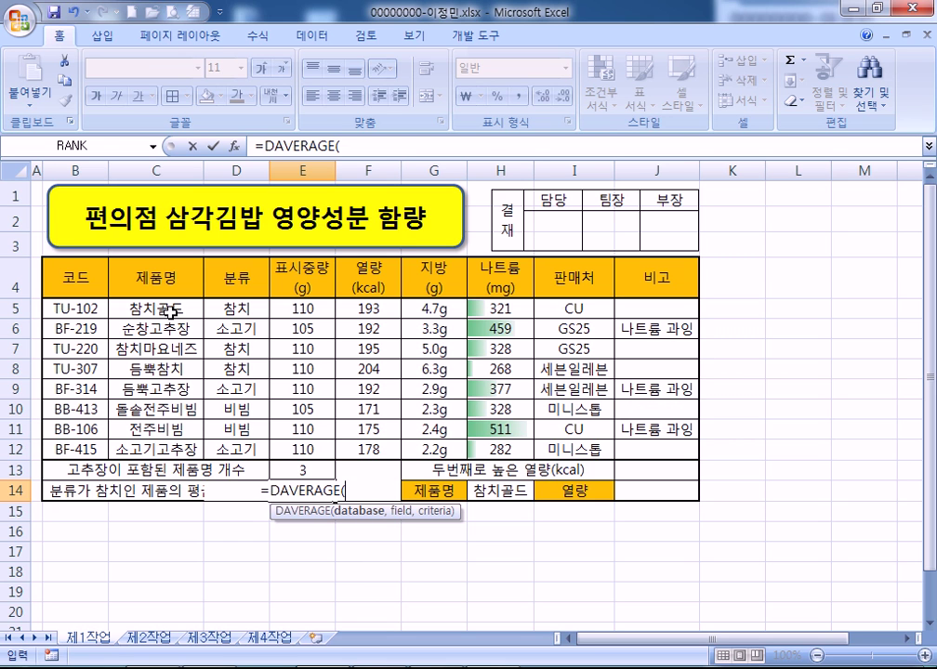
{"action": "left_click_drag", "start_coordinate": [73, 277], "coordinate": [503, 451]}
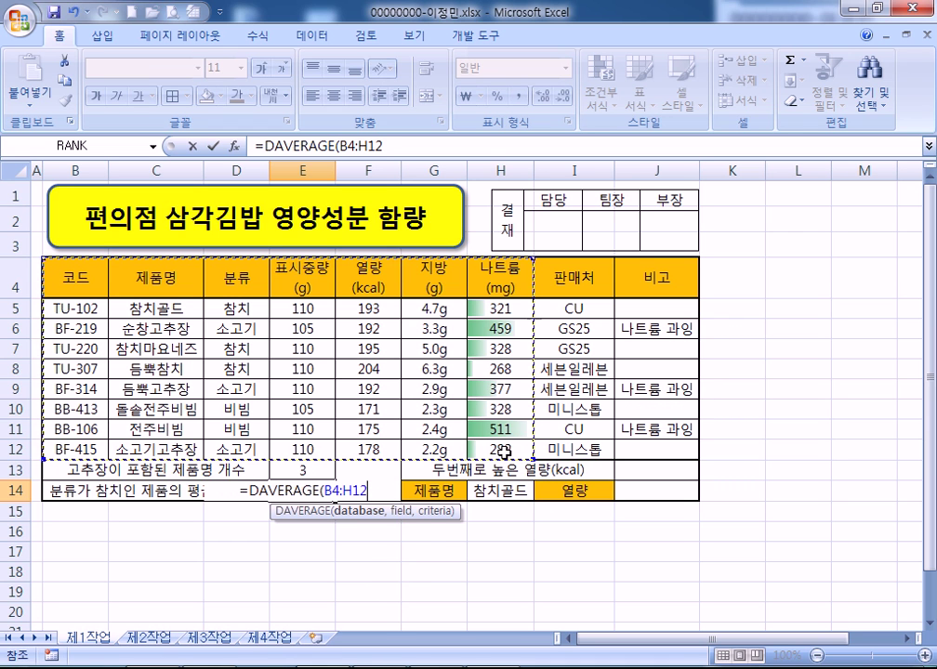
{"action": "type", "text": ","}
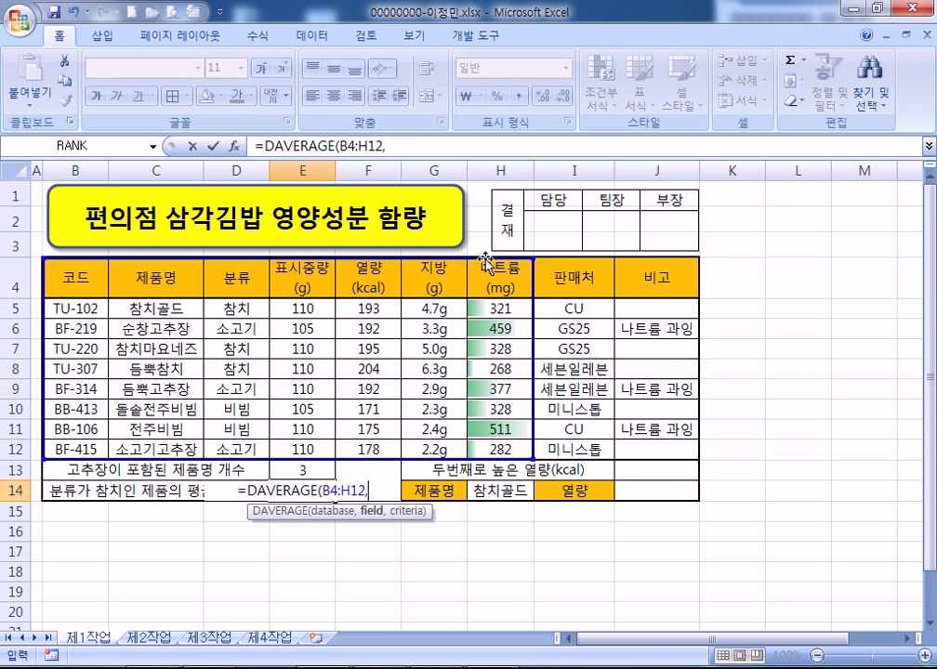
{"action": "left_click", "coordinate": [445, 281]}
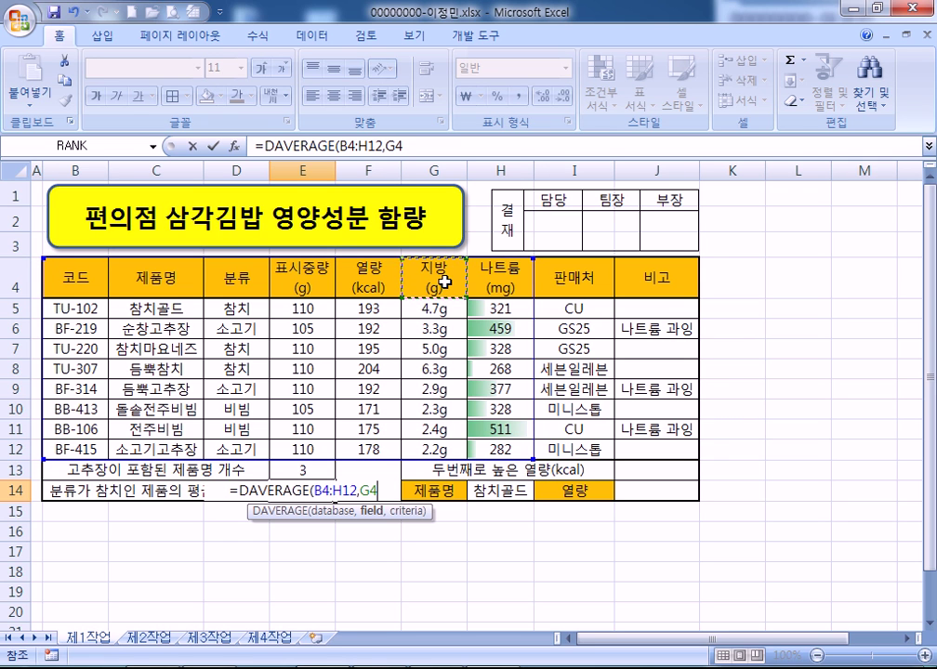
{"action": "type", "text": ","}
{"action": "left_click_drag", "start_coordinate": [244, 278], "coordinate": [245, 307]}
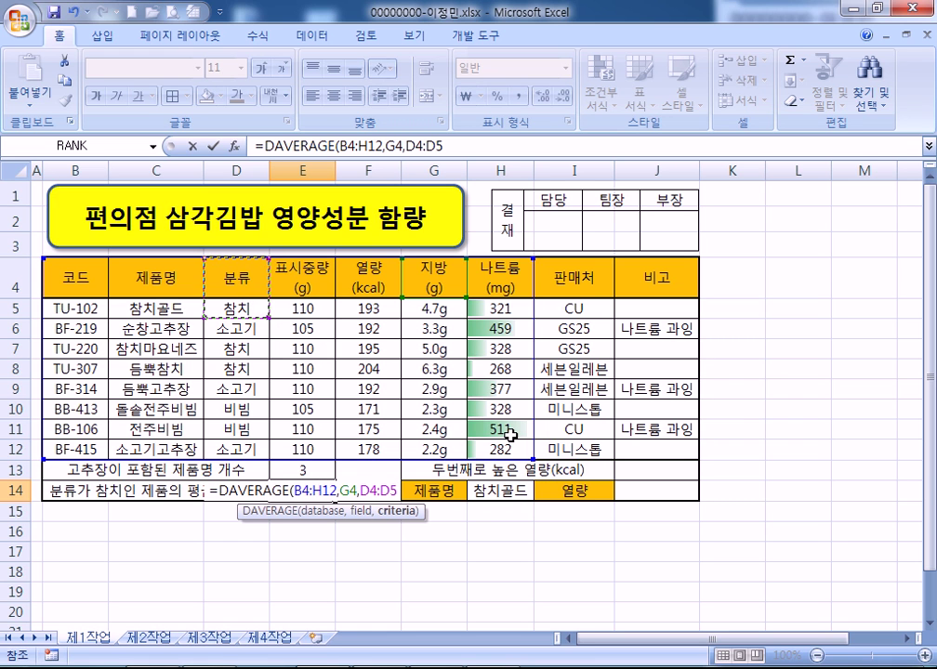
{"action": "key", "text": "Return"}
{"action": "key", "text": "Up"}
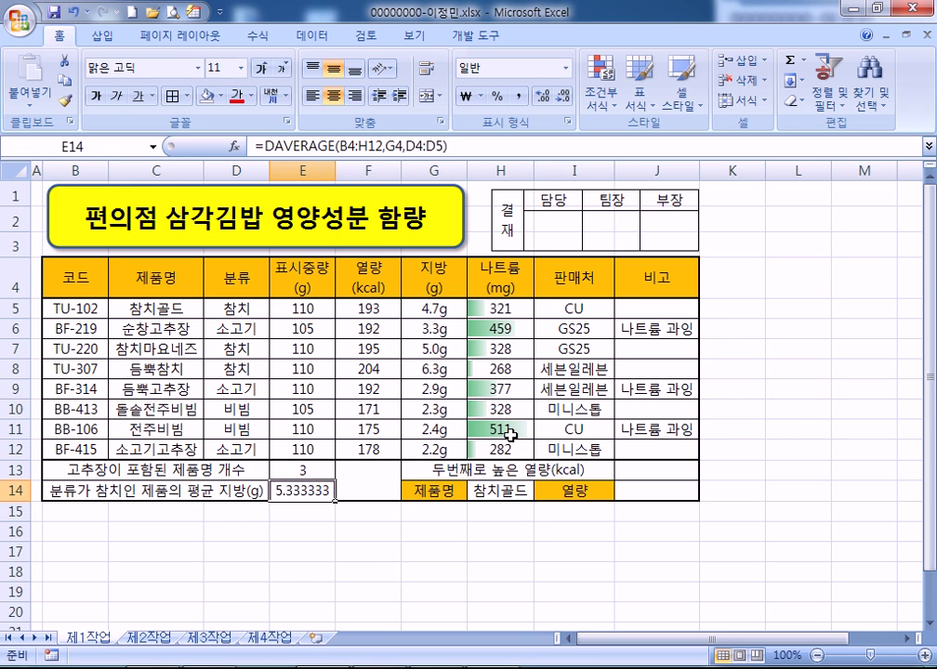
Reduce the decimal places so E14 shows 5.3
{"action": "left_click", "coordinate": [566, 97]}
{"action": "left_click", "coordinate": [567, 97]}
{"action": "left_click", "coordinate": [569, 97]}
{"action": "left_click", "coordinate": [568, 98]}
{"action": "left_click", "coordinate": [568, 98]}
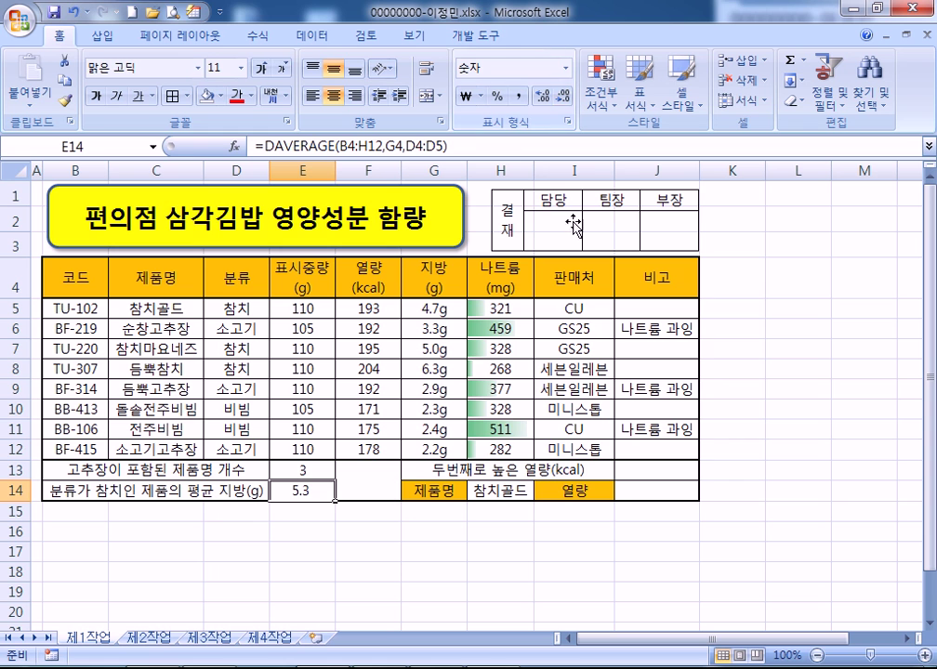
{"action": "left_click", "coordinate": [388, 479]}
Cross F13:F14 with rising and falling diagonal borders
{"action": "key", "text": "ctrl+1"}
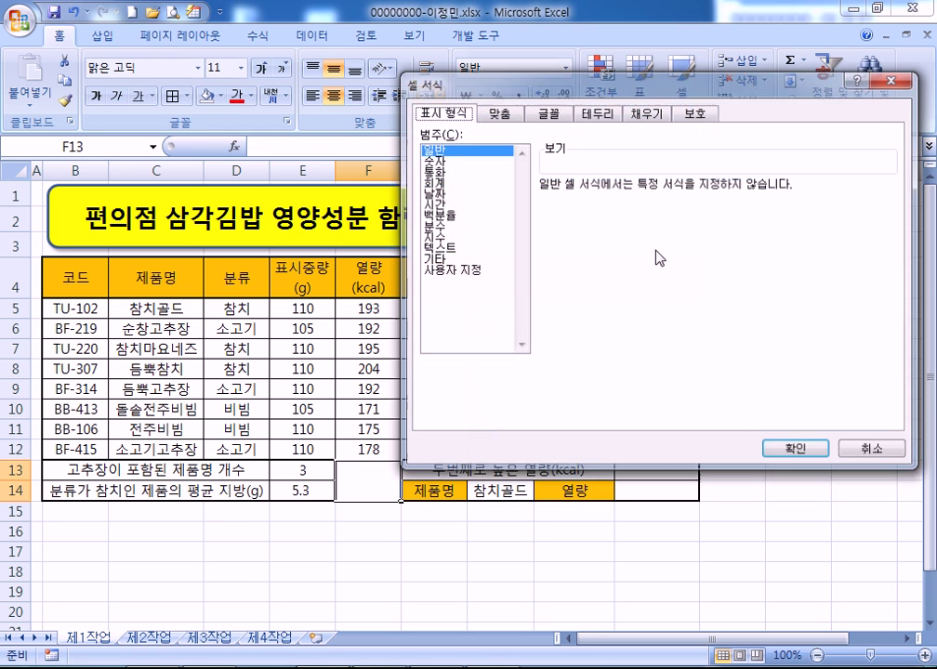
{"action": "left_click", "coordinate": [597, 111]}
{"action": "left_click", "coordinate": [561, 310]}
{"action": "left_click", "coordinate": [767, 310]}
{"action": "left_click", "coordinate": [783, 457]}
Enter =LARGE(F5:F12,2) in J13 for the second-highest calories, 195
{"action": "left_click", "coordinate": [652, 470]}
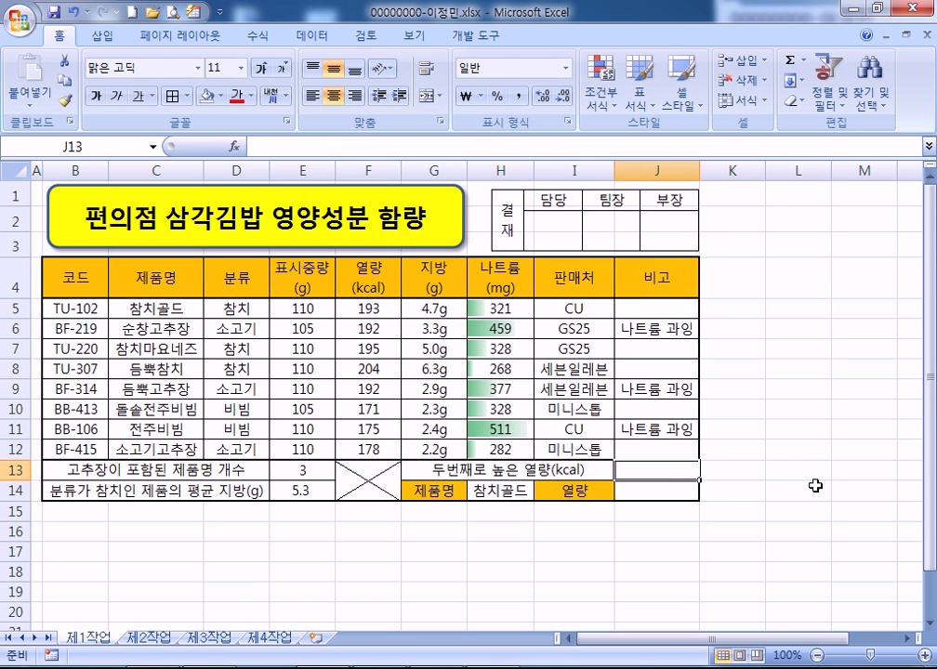
{"action": "type", "text": "=LARGE("}
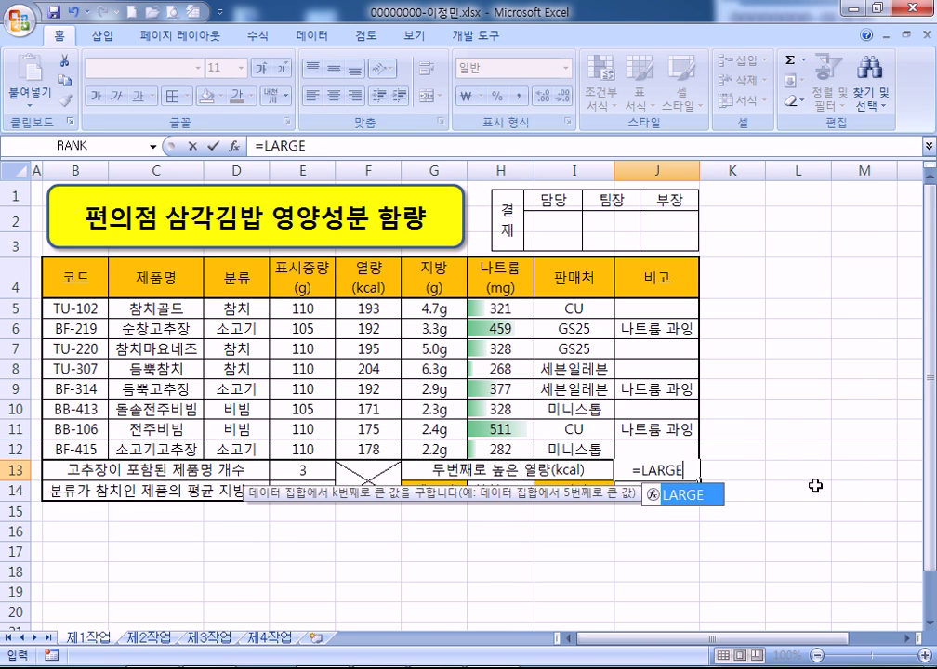
{"action": "left_click", "coordinate": [370, 309]}
{"action": "left_click_drag", "start_coordinate": [370, 309], "coordinate": [368, 446]}
{"action": "type", "text": ",2"}
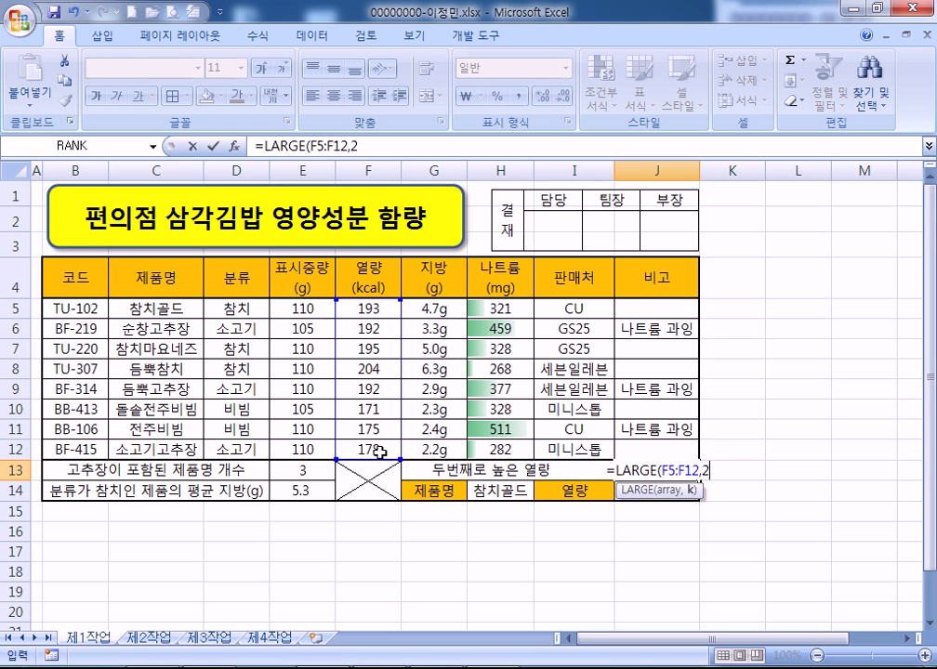
{"action": "key", "text": "Return"}
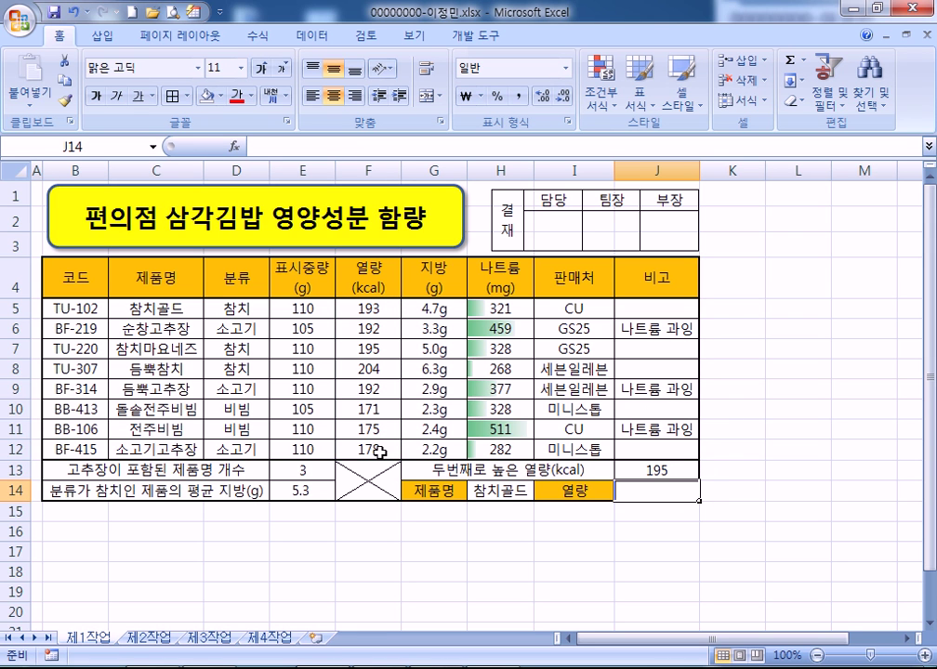
Start a VLOOKUP in J14 on H14 over C5:H12, returning column 4
{"action": "type", "text": "=VLA"}
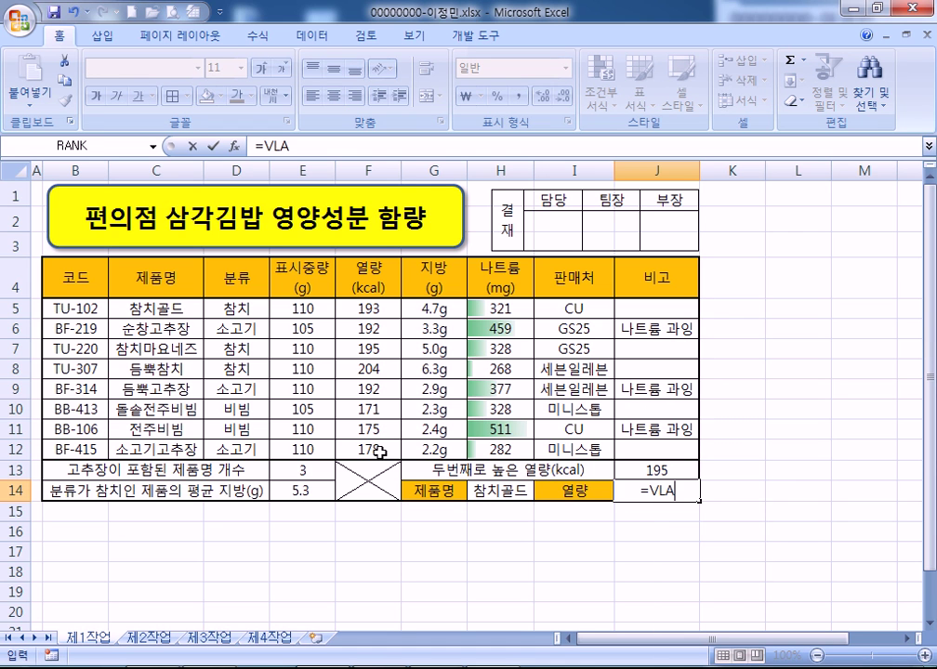
{"action": "key", "text": "BackSpace"}
{"action": "key", "text": "Tab"}
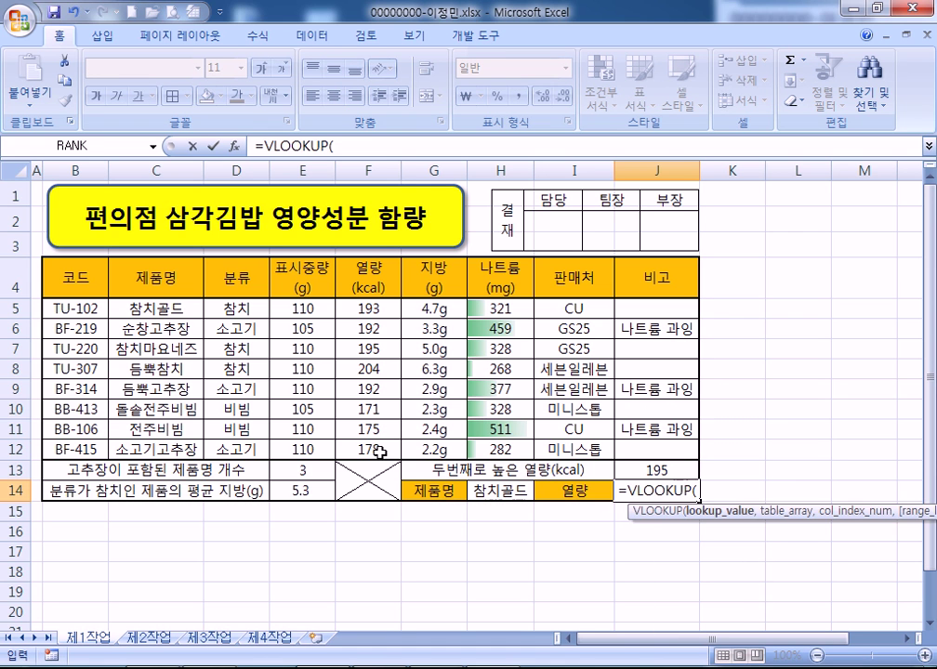
{"action": "left_click", "coordinate": [490, 490]}
{"action": "type", "text": ","}
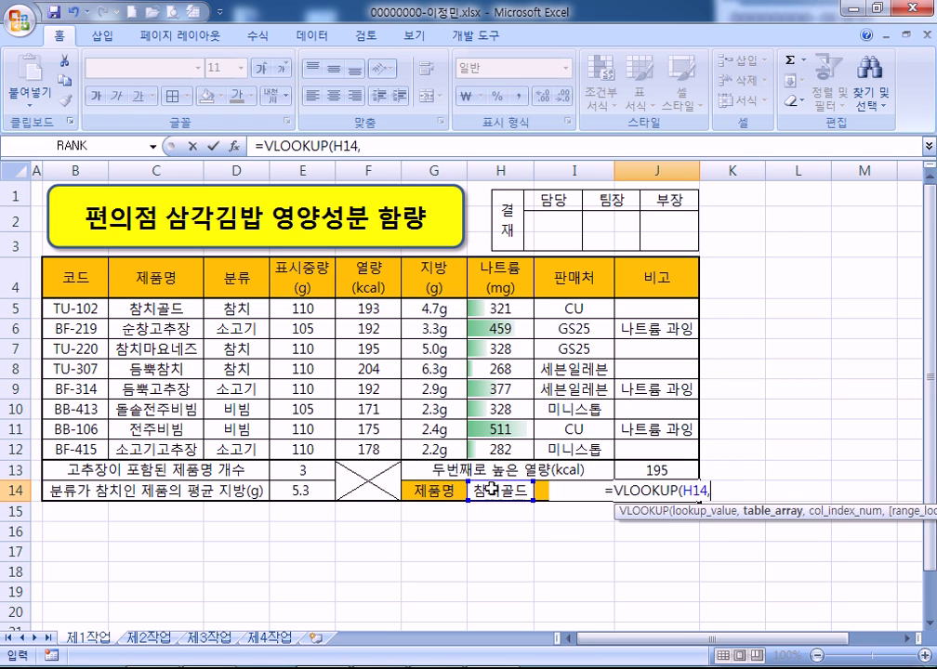
{"action": "left_click_drag", "start_coordinate": [186, 308], "coordinate": [481, 446]}
{"action": "type", "text": ","}
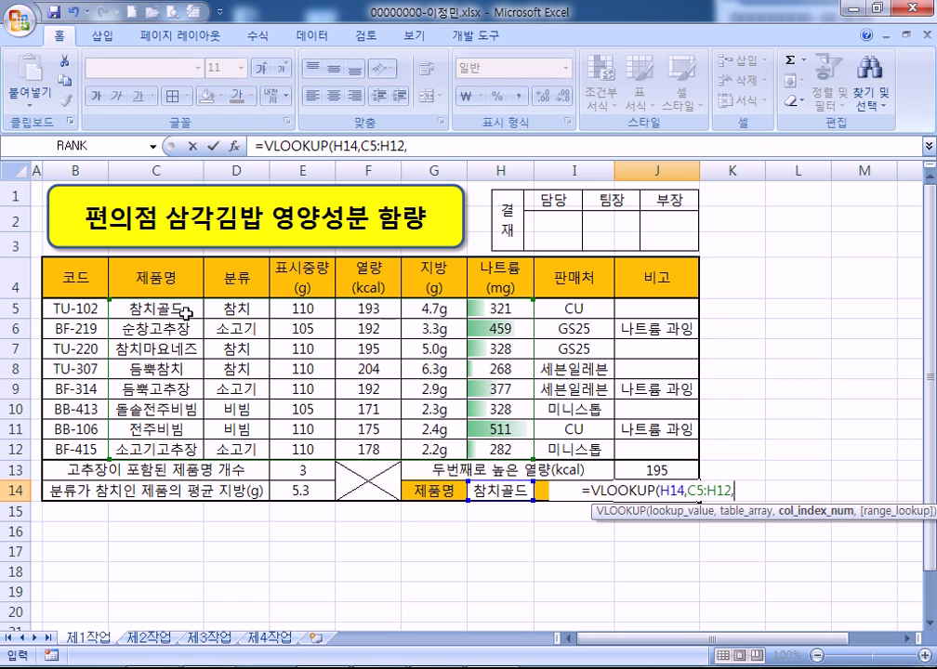
{"action": "type", "text": "4,"}
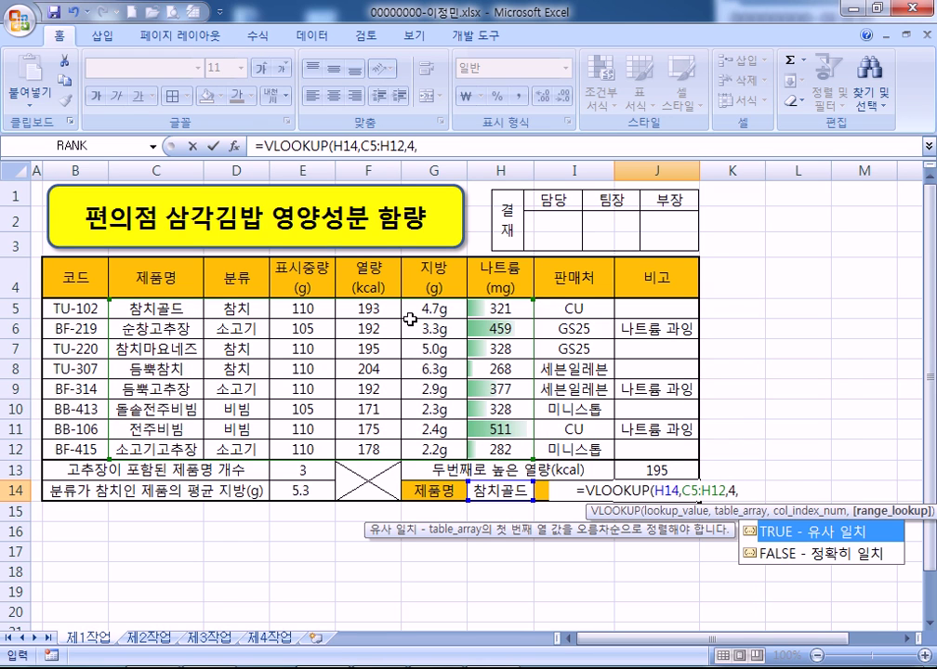
Finish the formula as =VLOOKUP(H14,C5:H12,4,0)&"kcal"
{"action": "type", "text": "0"}
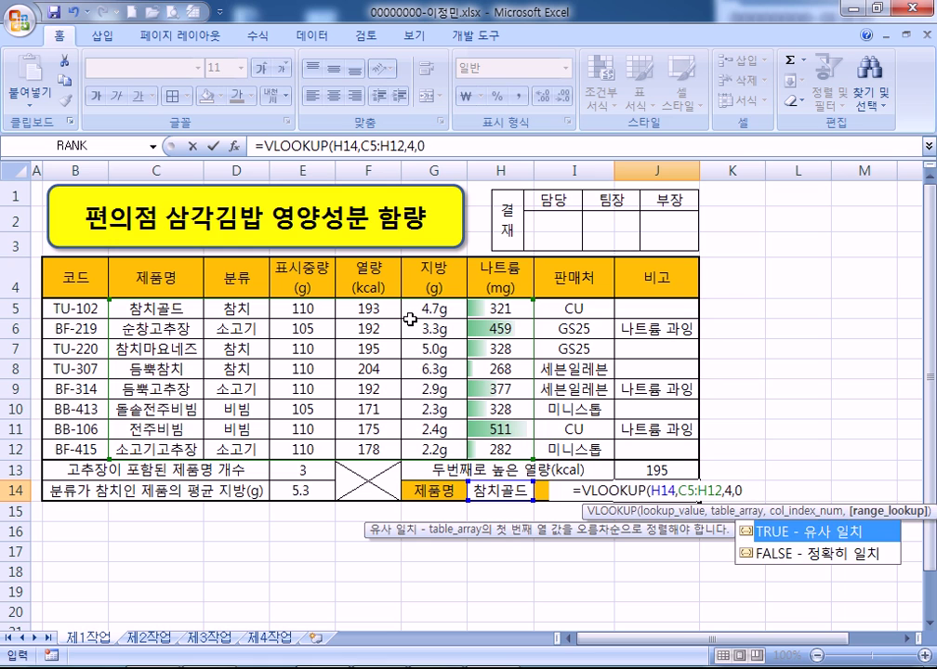
{"action": "type", "text": ")%"}
{"action": "key", "text": "BackSpace"}
{"action": "type", "text": "&\""}
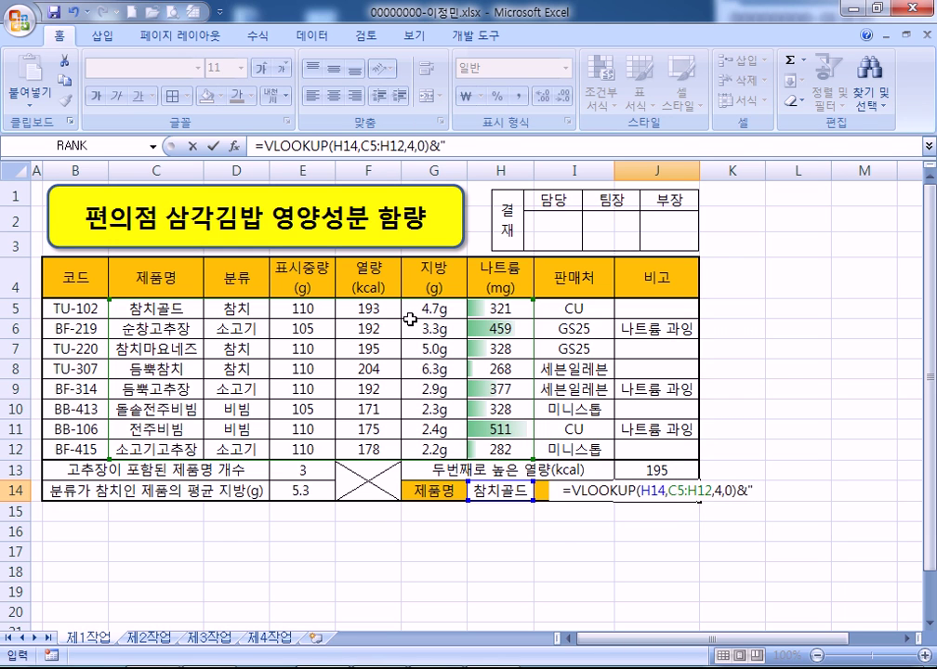
{"action": "type", "text": "ㅇ"}
{"action": "key", "text": "BackSpace"}
{"action": "type", "text": "KCAL"}
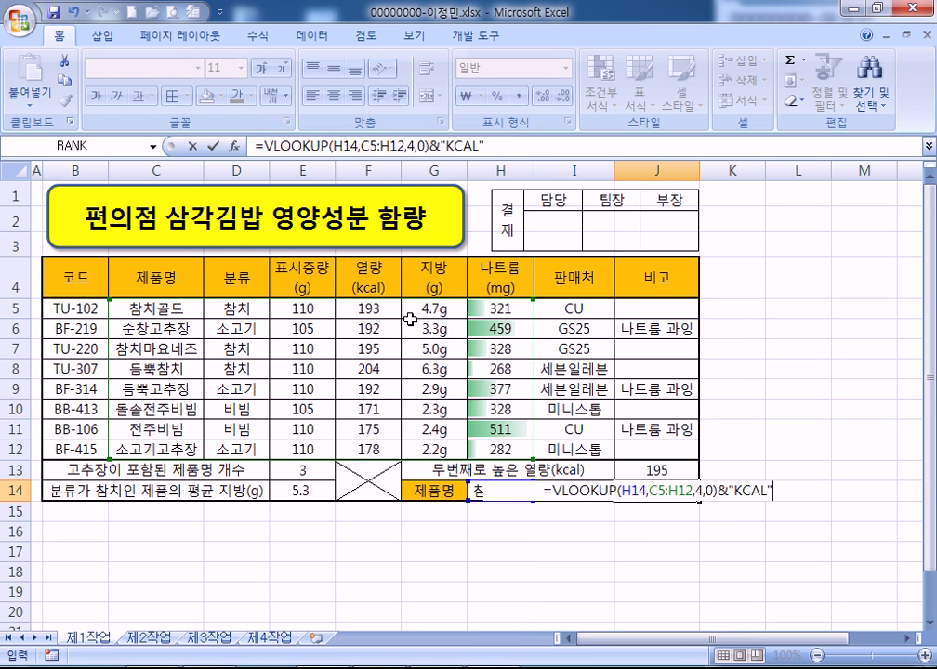
{"action": "key", "text": "BackSpace"}
{"action": "key", "text": "BackSpace"}
{"action": "key", "text": "BackSpace"}
{"action": "type", "text": "kcal"}
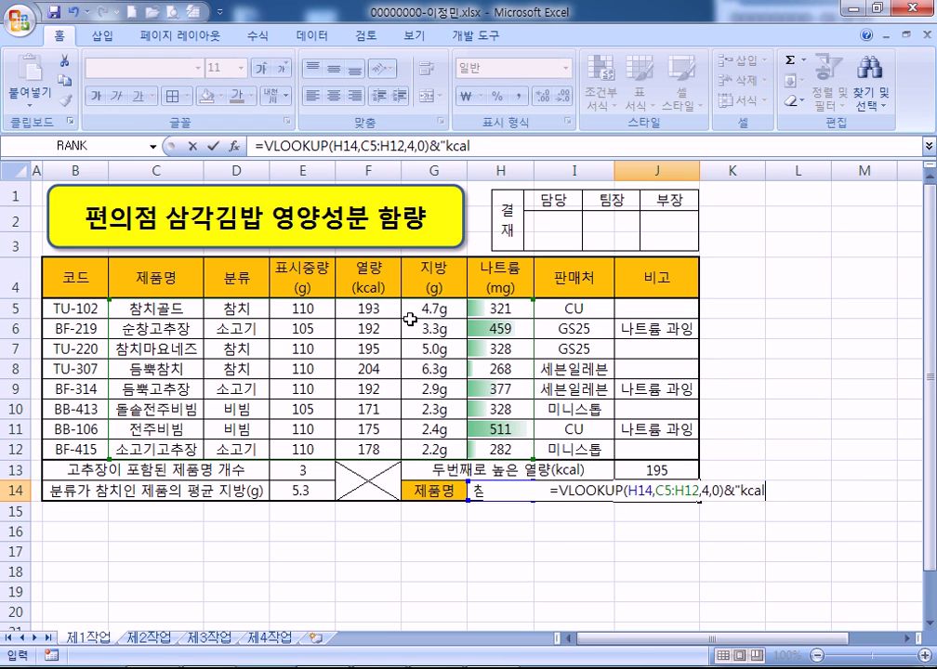
{"action": "key", "text": "Return"}
Pick 참치마요네즈 from H14's dropdown to test the lookup
{"action": "key", "text": "Up"}
{"action": "key", "text": "Left"}
{"action": "key", "text": "Left"}
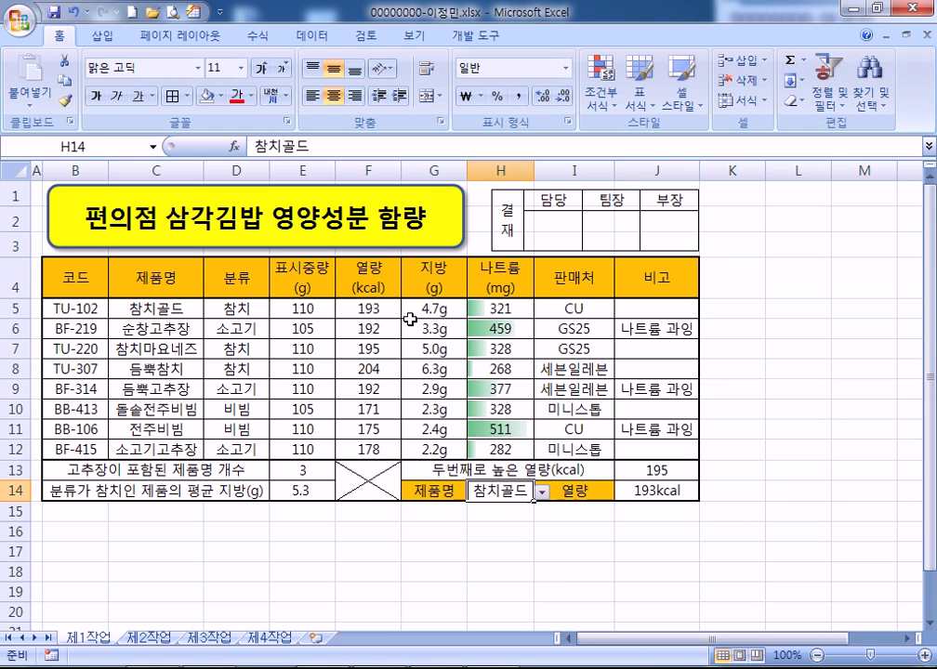
{"action": "key", "text": "alt+Down"}
{"action": "key", "text": "Down"}
{"action": "key", "text": "Down"}
{"action": "key", "text": "Return"}
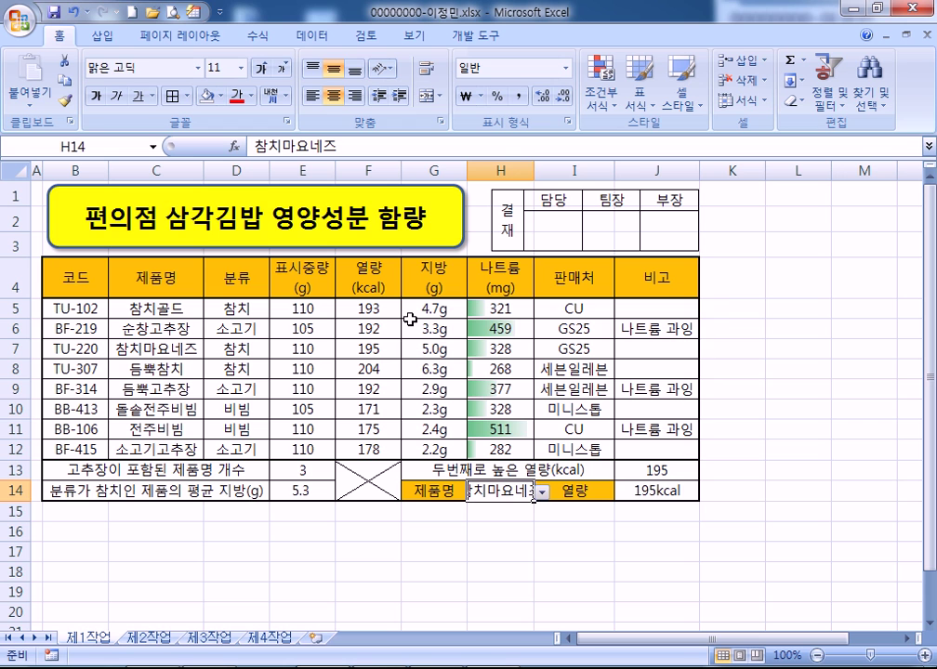
Autofit column H and realign the approval box and yellow title shape
{"action": "double_click", "coordinate": [534, 176]}
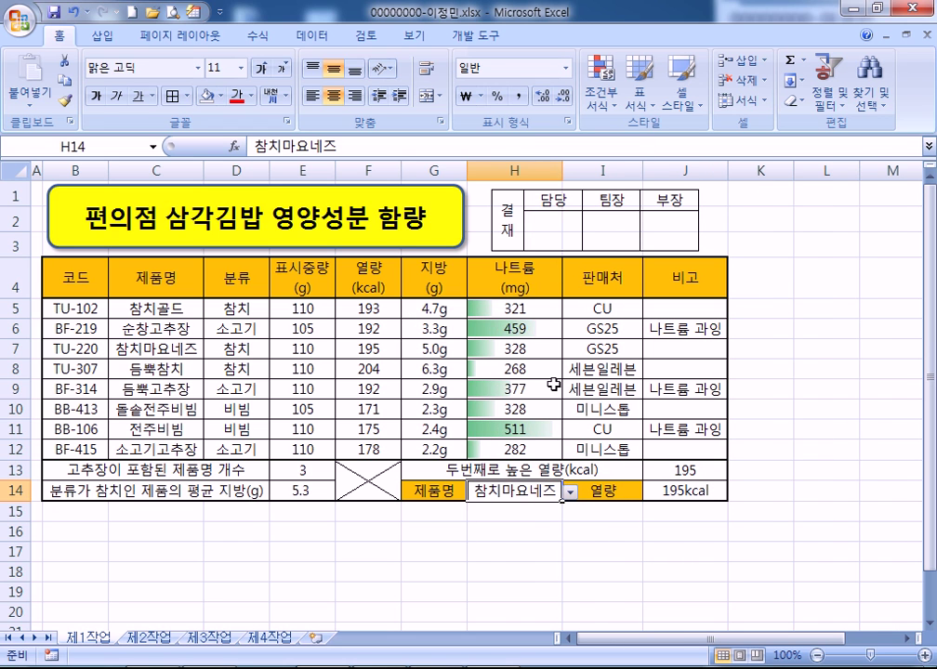
{"action": "left_click_drag", "start_coordinate": [584, 225], "coordinate": [611, 225]}
{"action": "left_click", "coordinate": [463, 214]}
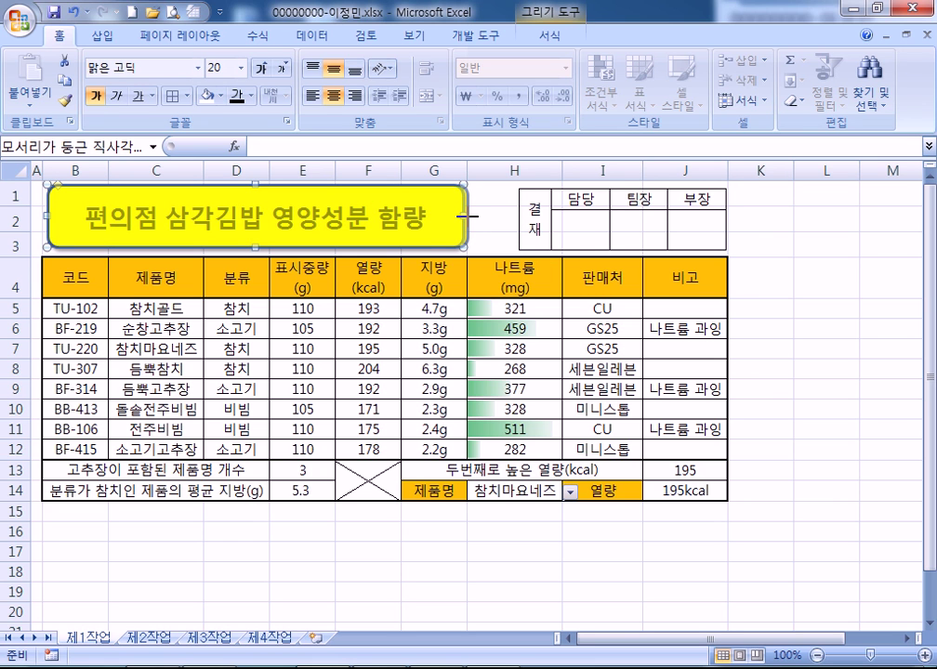
{"action": "left_click_drag", "start_coordinate": [469, 214], "coordinate": [467, 214]}
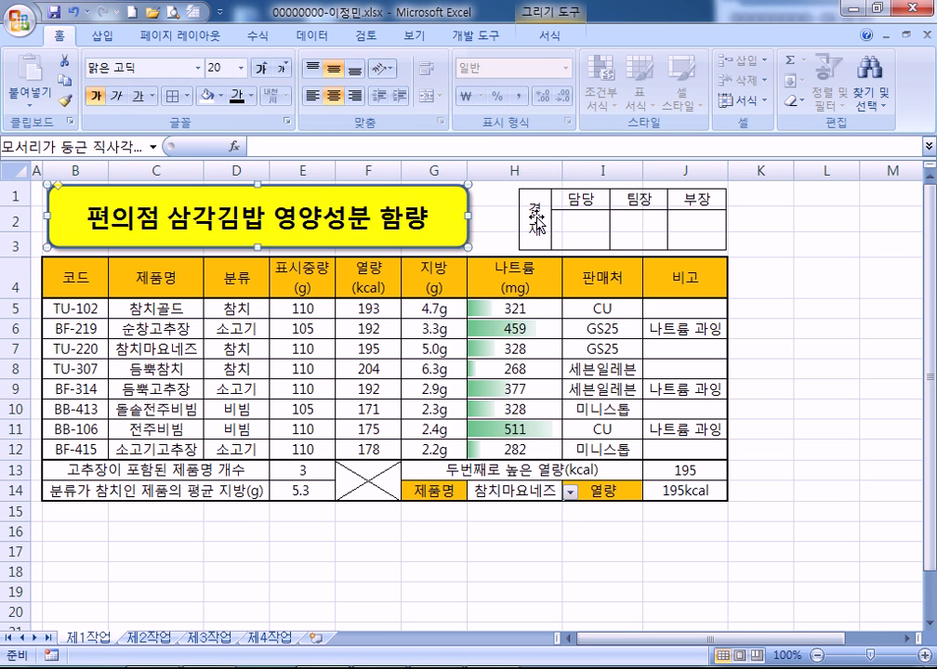
{"action": "left_click", "coordinate": [537, 223]}
{"action": "left_click_drag", "start_coordinate": [562, 168], "coordinate": [563, 168]}
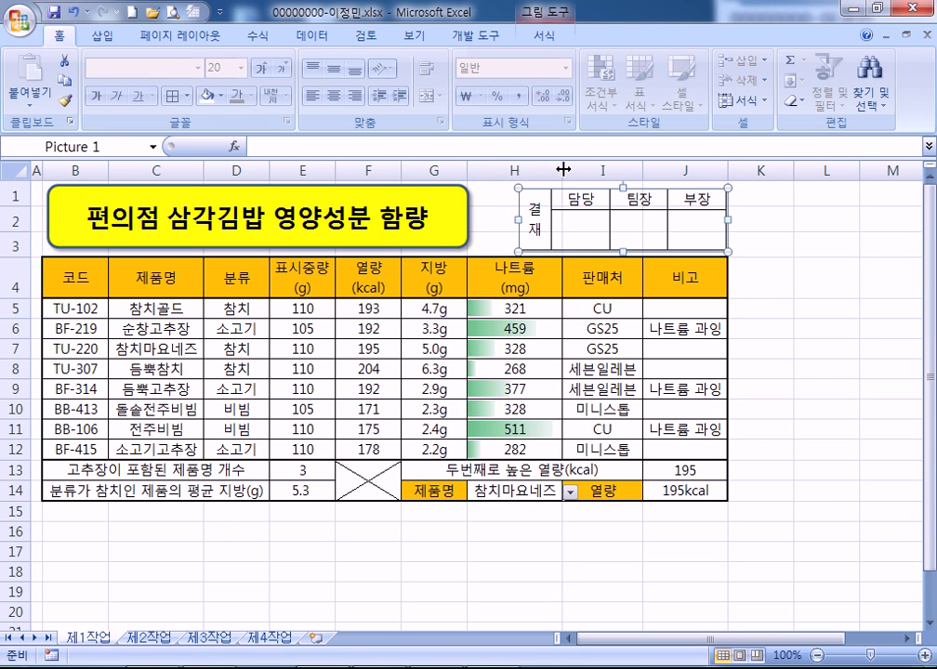
Test H14's dropdown with 참치골드 and 전주비빔, ending on 참치골드 (193kcal)
{"action": "left_click", "coordinate": [569, 493]}
{"action": "left_click", "coordinate": [558, 507]}
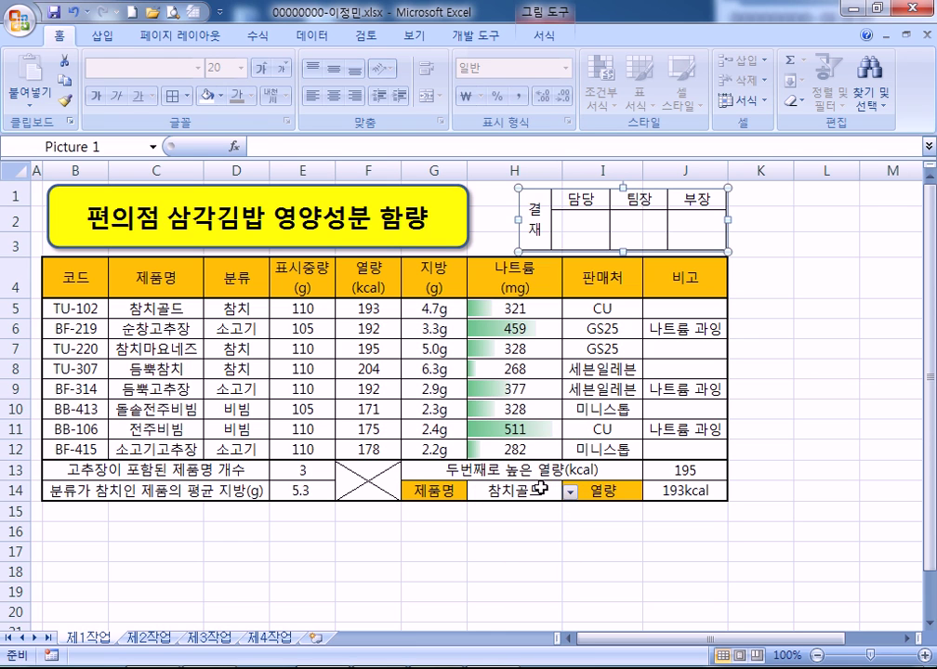
{"action": "left_click", "coordinate": [561, 490]}
{"action": "left_click", "coordinate": [569, 492]}
{"action": "left_click", "coordinate": [507, 572]}
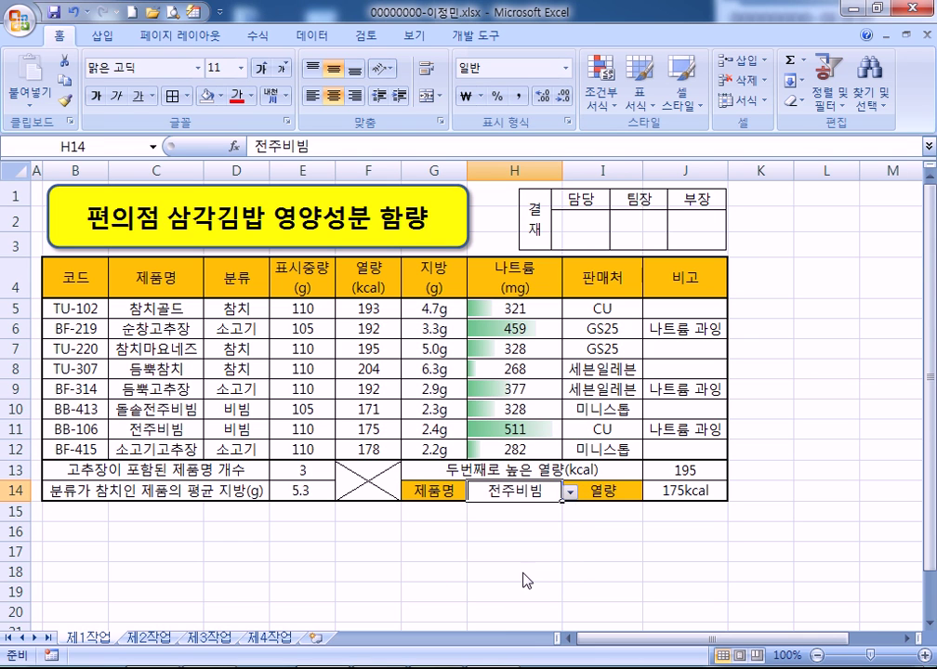
{"action": "left_click", "coordinate": [570, 496]}
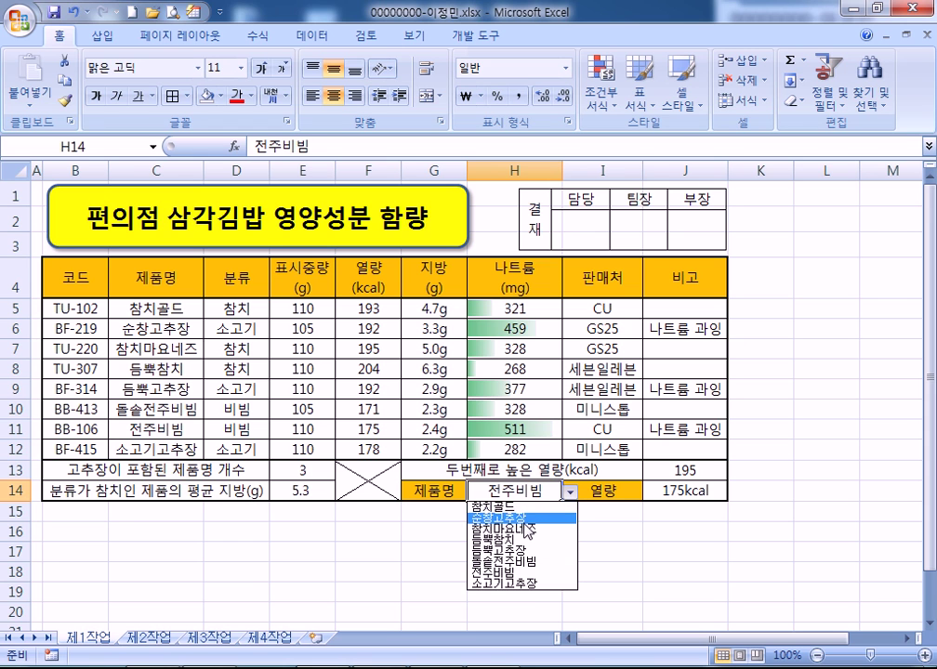
{"action": "left_click", "coordinate": [521, 508]}
Narrow column H again and return the active cell to A1
{"action": "left_click_drag", "start_coordinate": [561, 168], "coordinate": [526, 198]}
{"action": "left_click", "coordinate": [812, 491]}
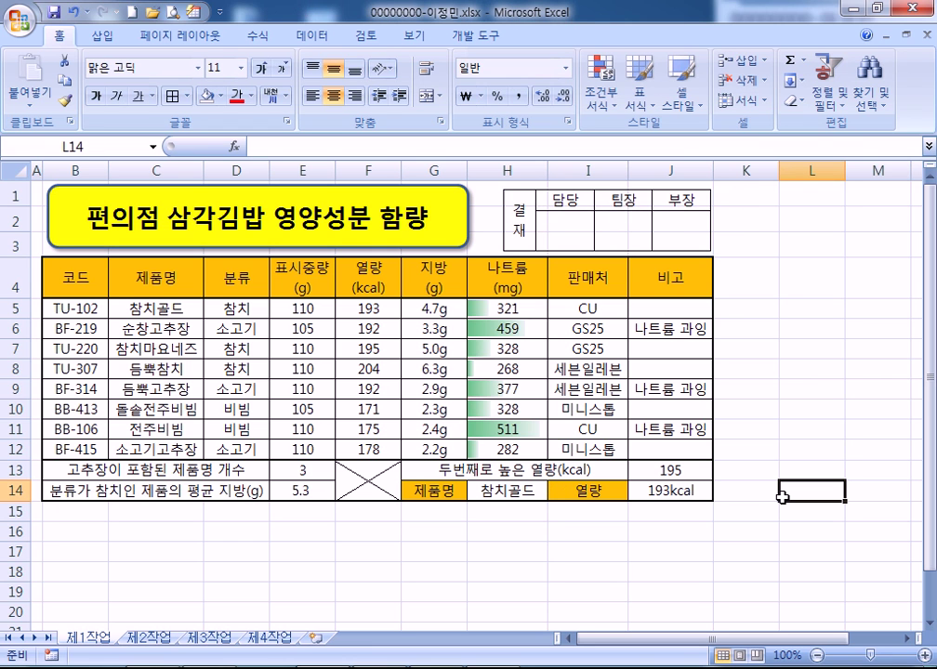
{"action": "left_click", "coordinate": [38, 196]}
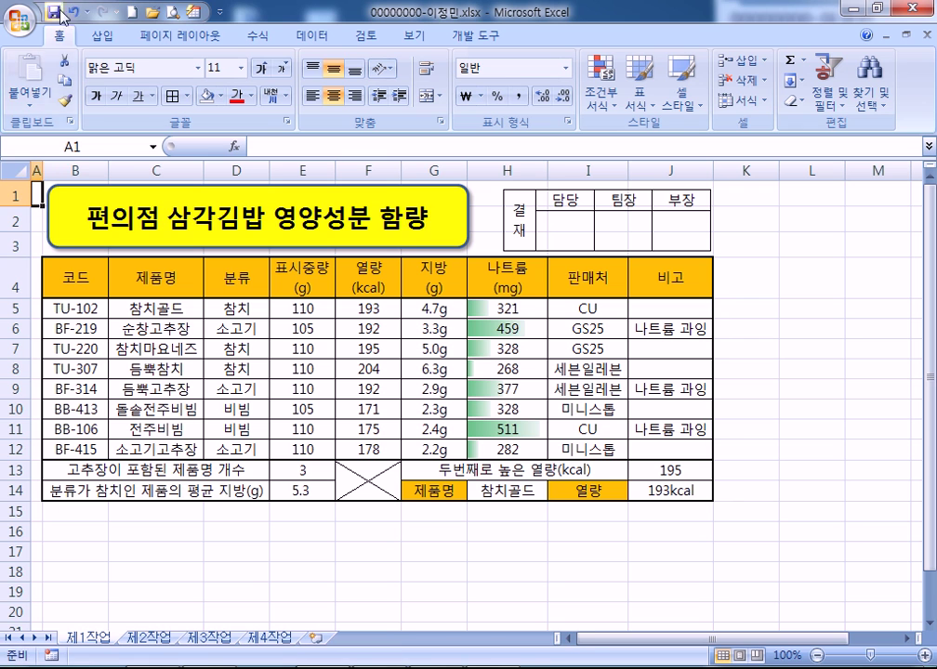
Submit the answer file via 답안 전송, then undo to blank the result cells
{"action": "mouse_move", "coordinate": [809, 10]}
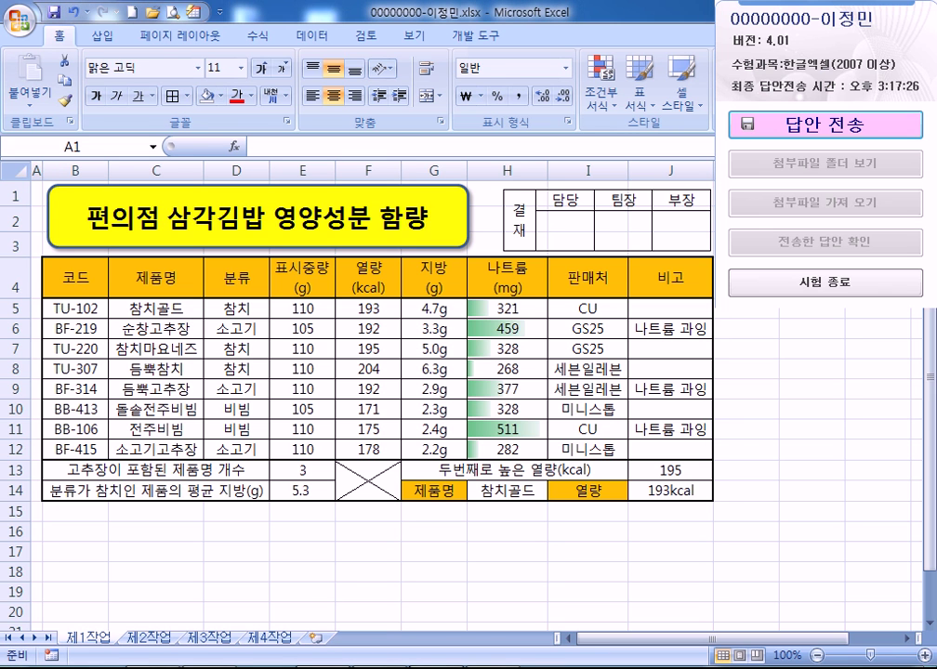
{"action": "left_click", "coordinate": [747, 127]}
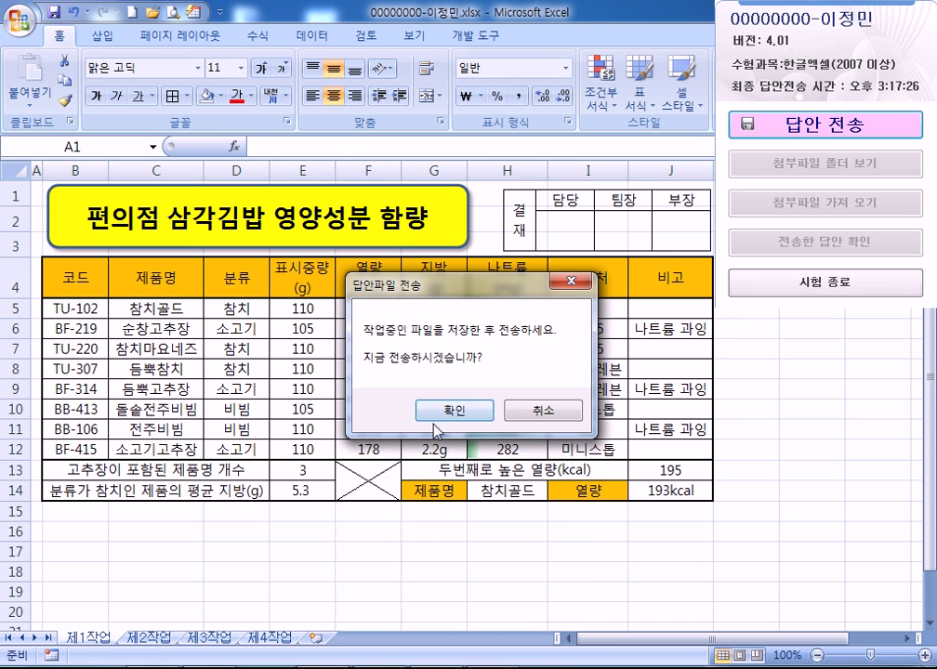
{"action": "left_click", "coordinate": [446, 418]}
{"action": "left_click", "coordinate": [526, 470]}
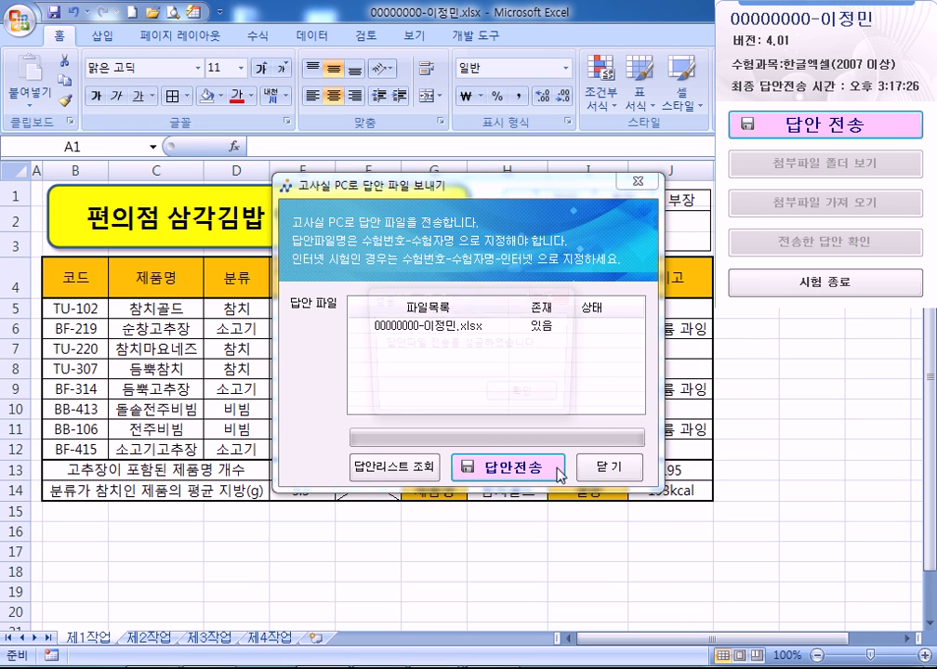
{"action": "key", "text": "Return"}
{"action": "left_click", "coordinate": [607, 468]}
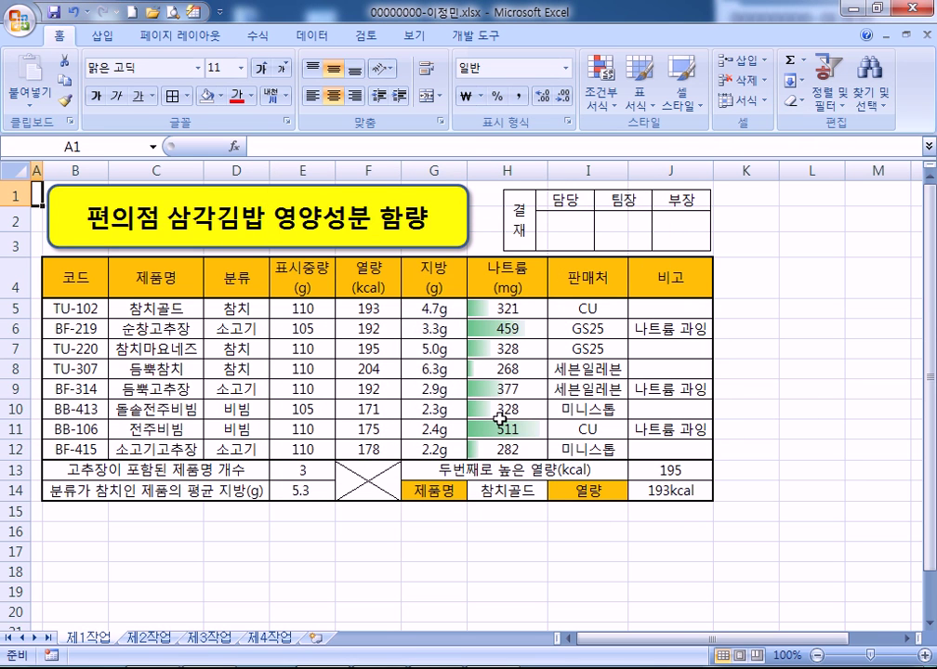
{"action": "key", "text": "ctrl+z"}
{"action": "key", "text": "ctrl+z"}
{"action": "key", "text": "ctrl+z"}
{"action": "key", "text": "ctrl+z"}
{"action": "key", "text": "ctrl+z"}
{"action": "key", "text": "ctrl+z"}
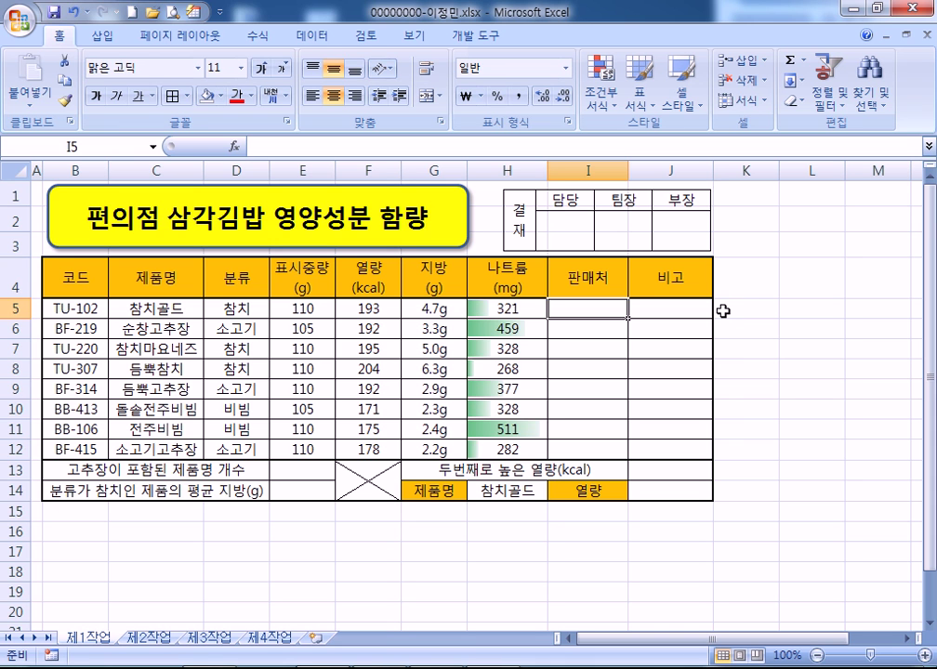
Collapse the ribbon and begin I5's formula with =CHOOSE(MID(B5,4,1)
{"action": "double_click", "coordinate": [60, 38]}
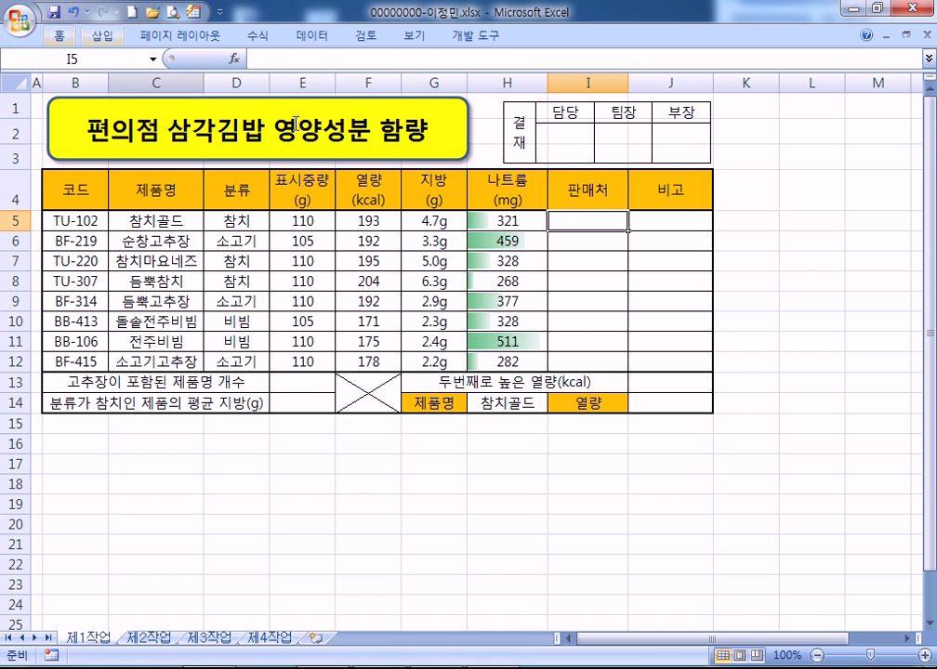
{"action": "scroll", "coordinate": [613, 269], "scroll_direction": "up", "scroll_amount": 2, "text": "ctrl"}
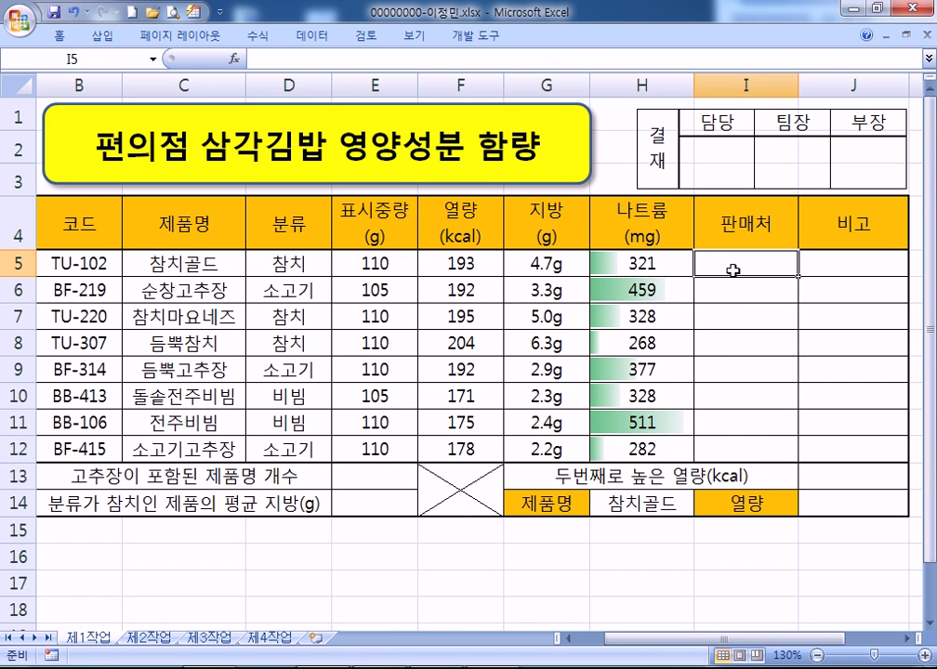
{"action": "type", "text": "="}
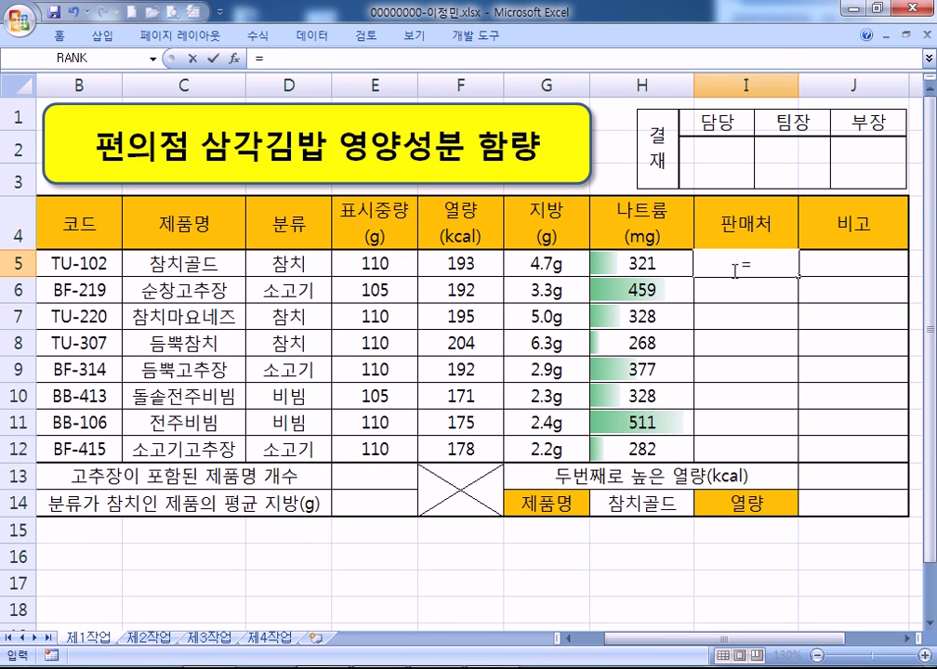
{"action": "type", "text": "ㅊ"}
{"action": "key", "text": "BackSpace"}
{"action": "type", "text": "CHOOSE(MID("}
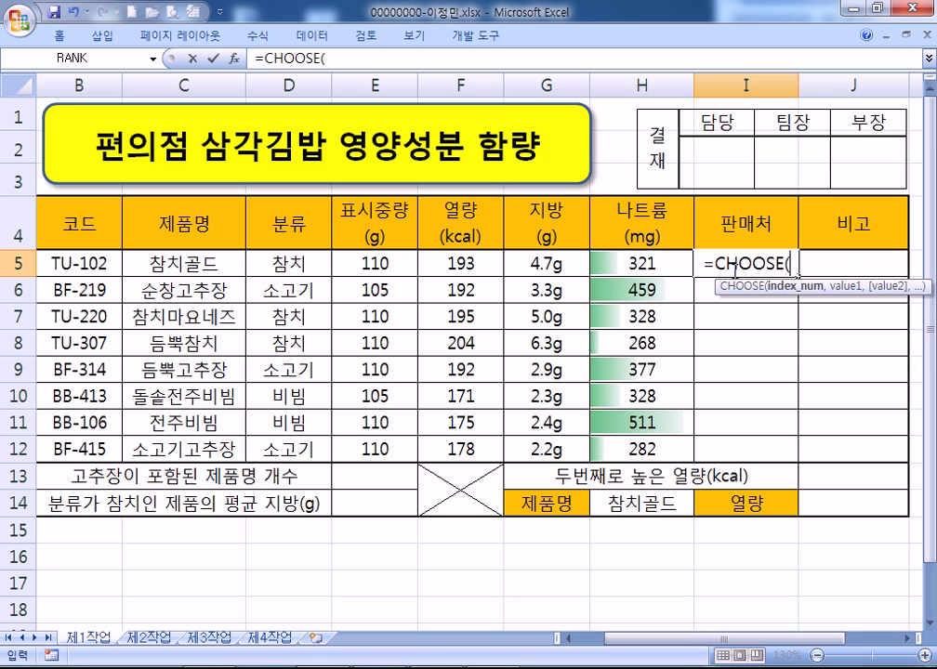
{"action": "key", "text": "Left"}
{"action": "key", "text": "Left"}
{"action": "key", "text": "Left"}
{"action": "key", "text": "Left"}
{"action": "key", "text": "Left"}
{"action": "key", "text": "Left"}
{"action": "key", "text": "Left"}
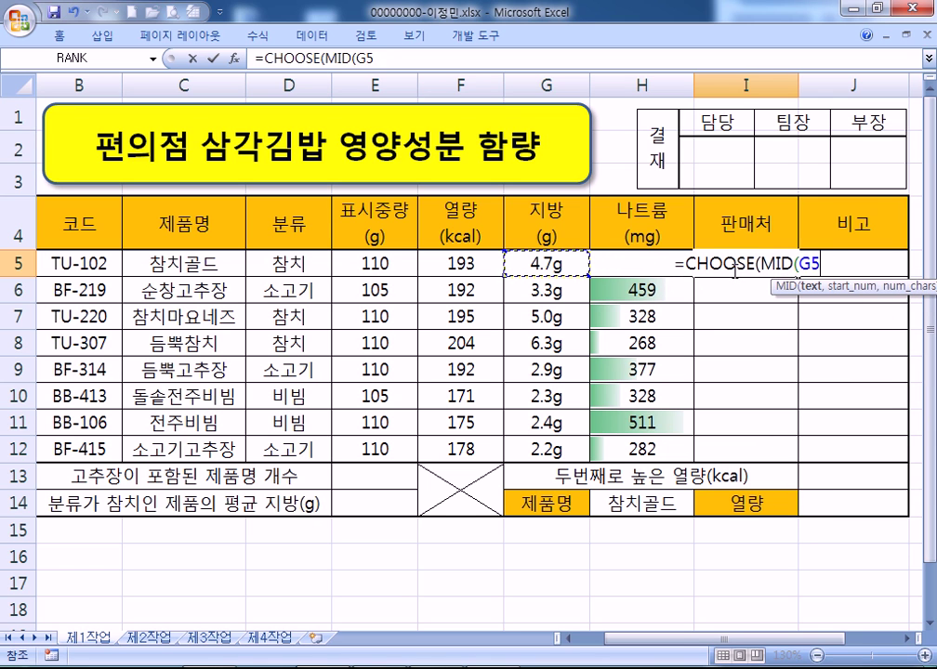
{"action": "type", "text": ",4,1)"}
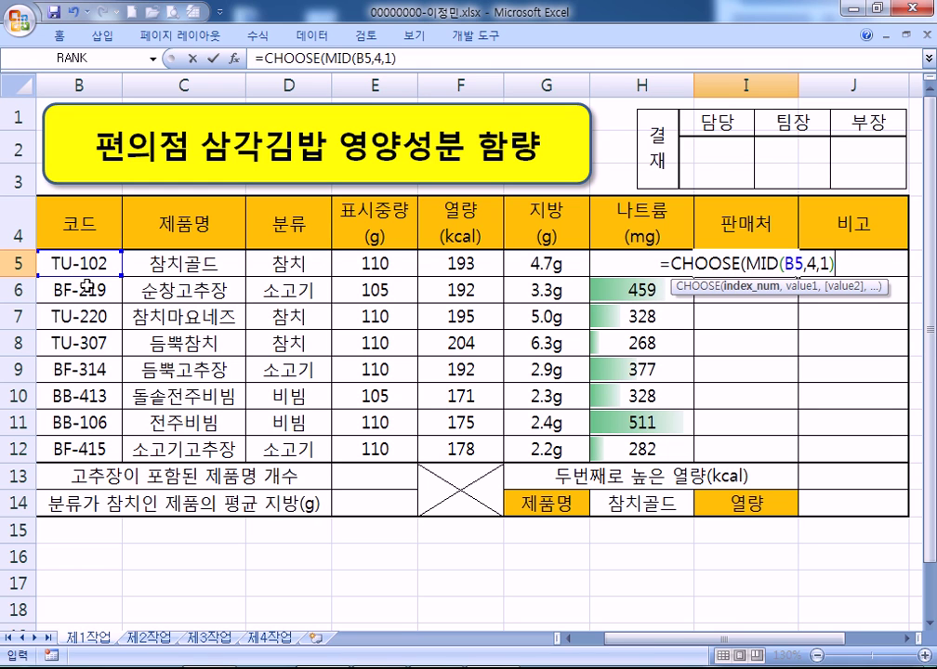
Add store names CU, GS25, 세븐일레븐, 미니스톱 and accept Excel's parenthesis correction
{"action": "type", "text": ",\"CU\","}
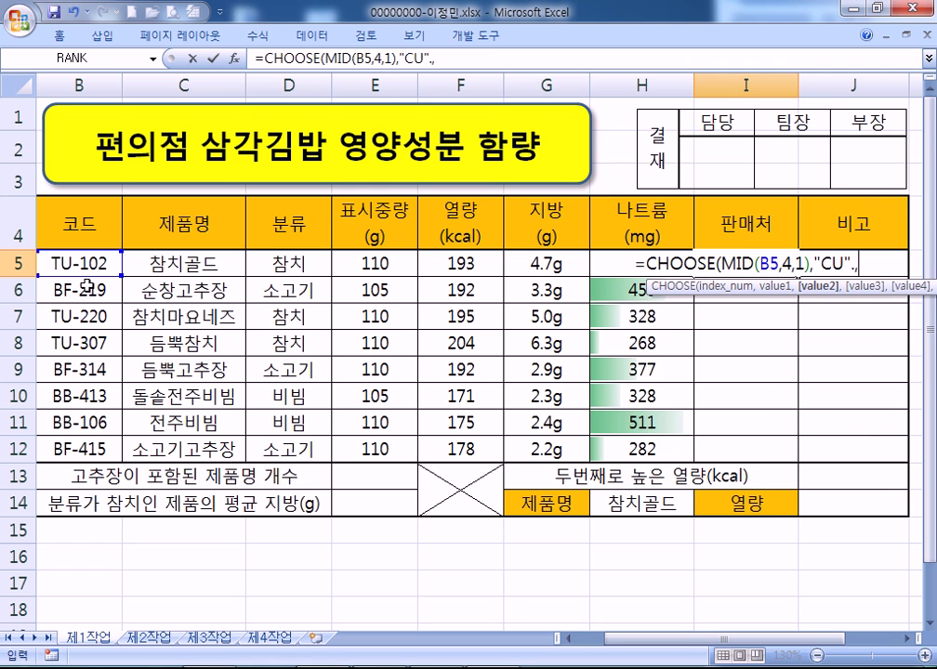
{"action": "type", "text": "\""}
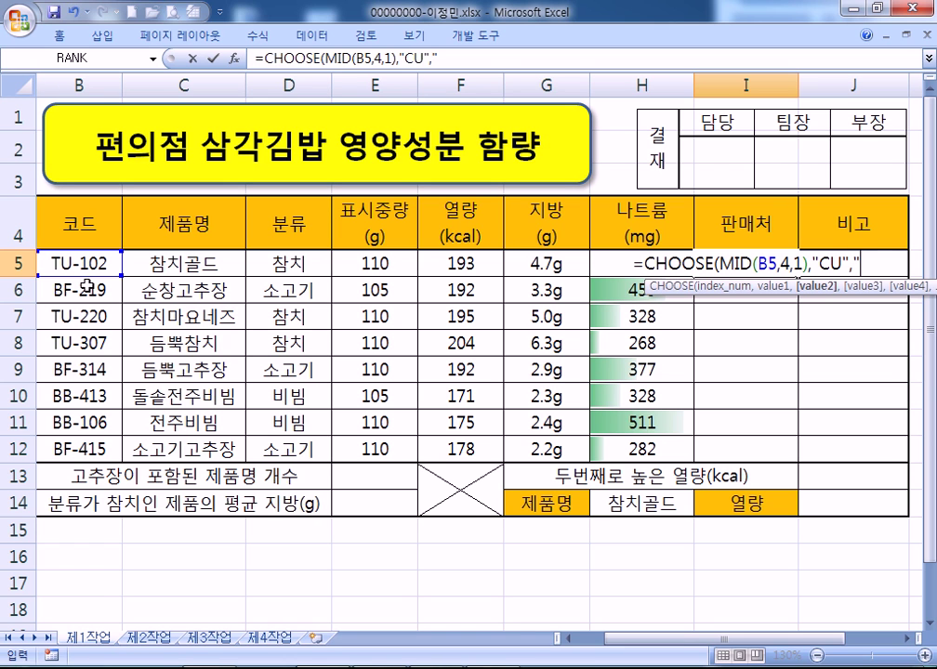
{"action": "type", "text": "G"}
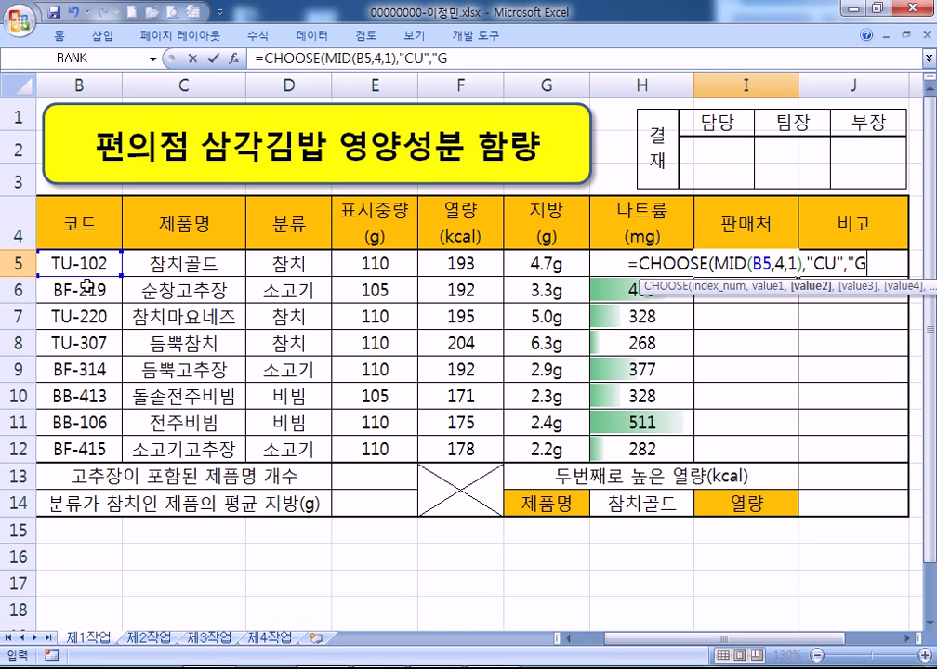
{"action": "type", "text": "S25\",\""}
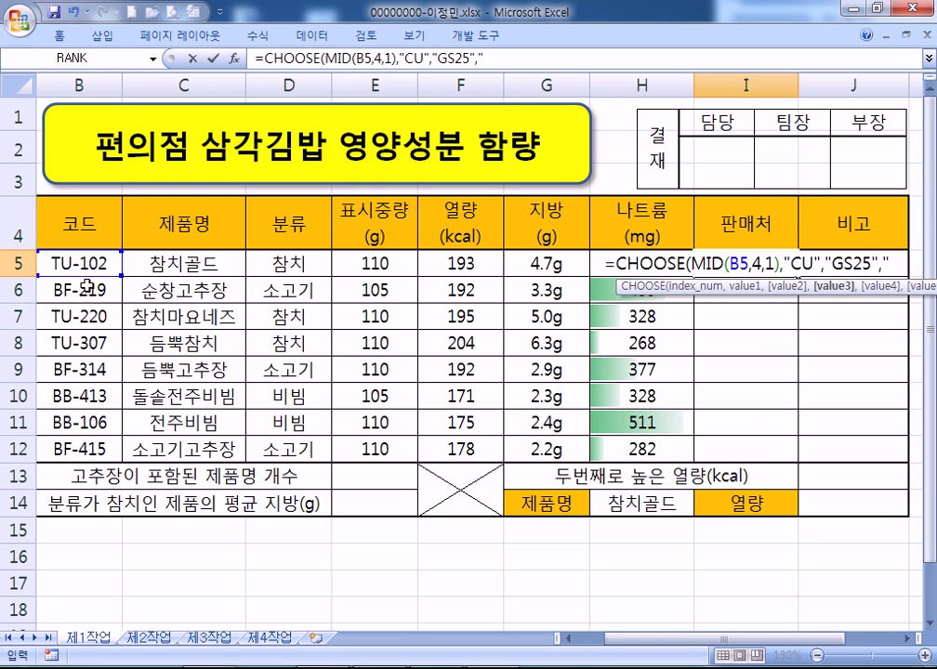
{"action": "type", "text": "세"}
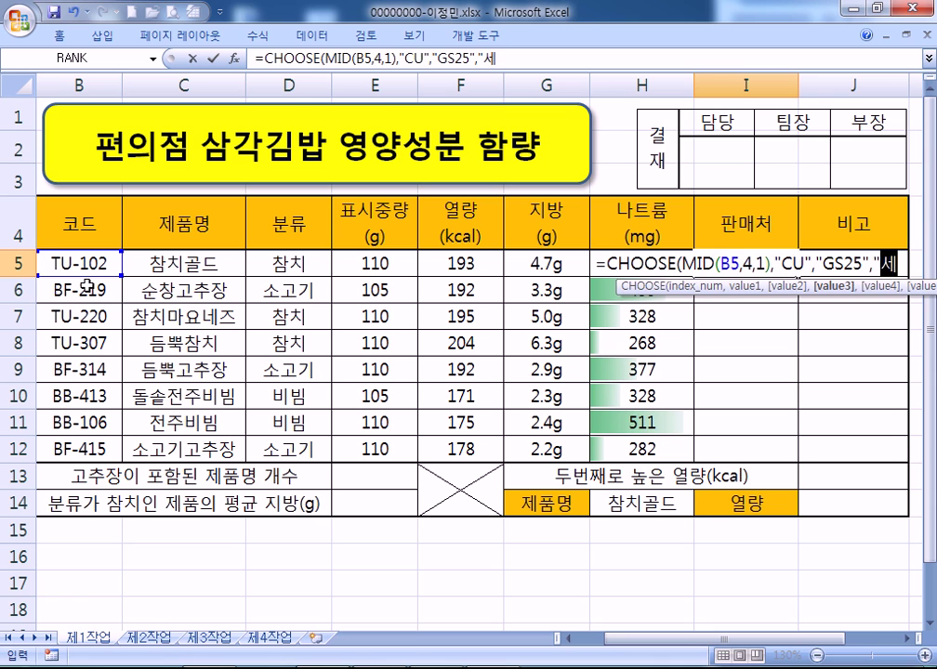
{"action": "type", "text": "브븐일레븐,"}
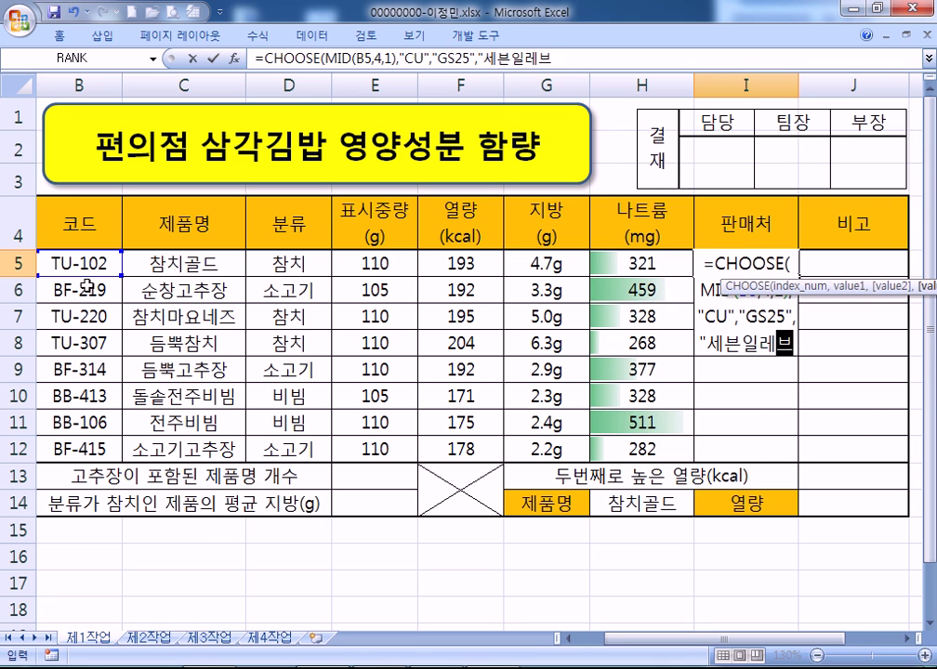
{"action": "key", "text": "BackSpace"}
{"action": "type", "text": "\",\""}
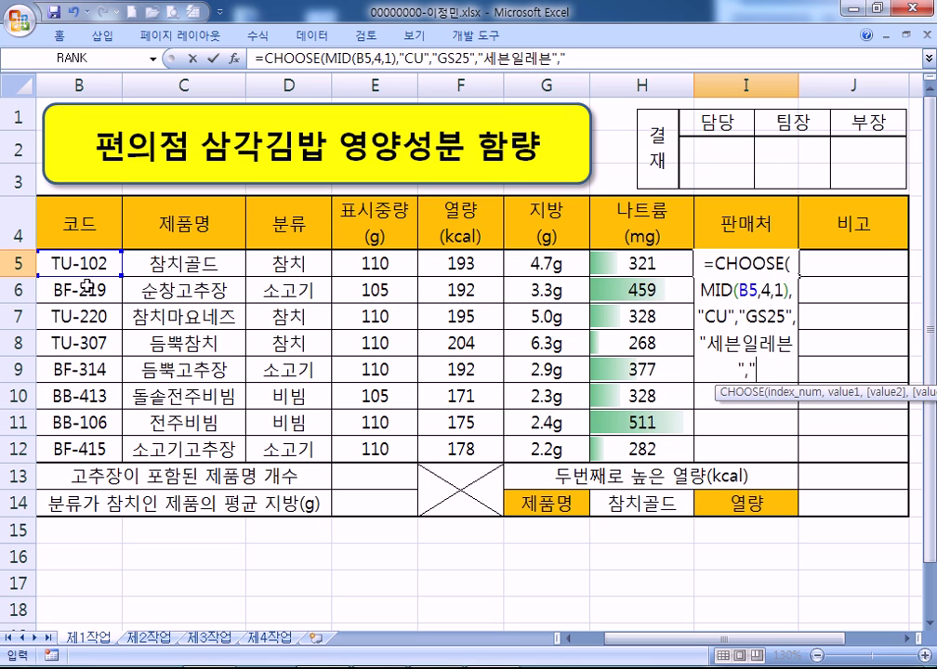
{"action": "type", "text": "미니슽"}
{"action": "type", "text": "톱\""}
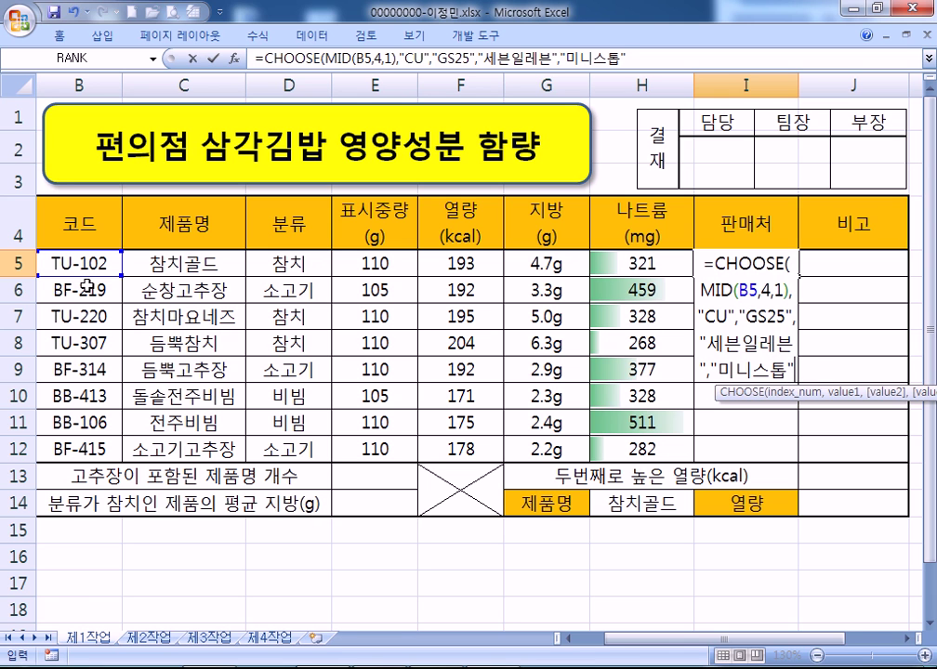
{"action": "key", "text": "Return"}
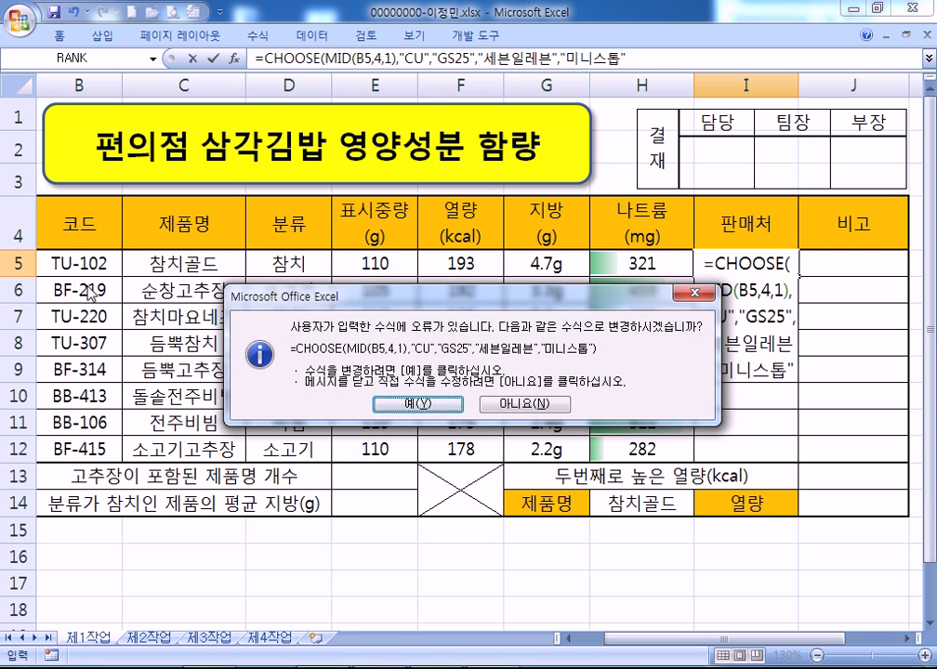
{"action": "key", "text": "Return"}
{"action": "left_click", "coordinate": [747, 264]}
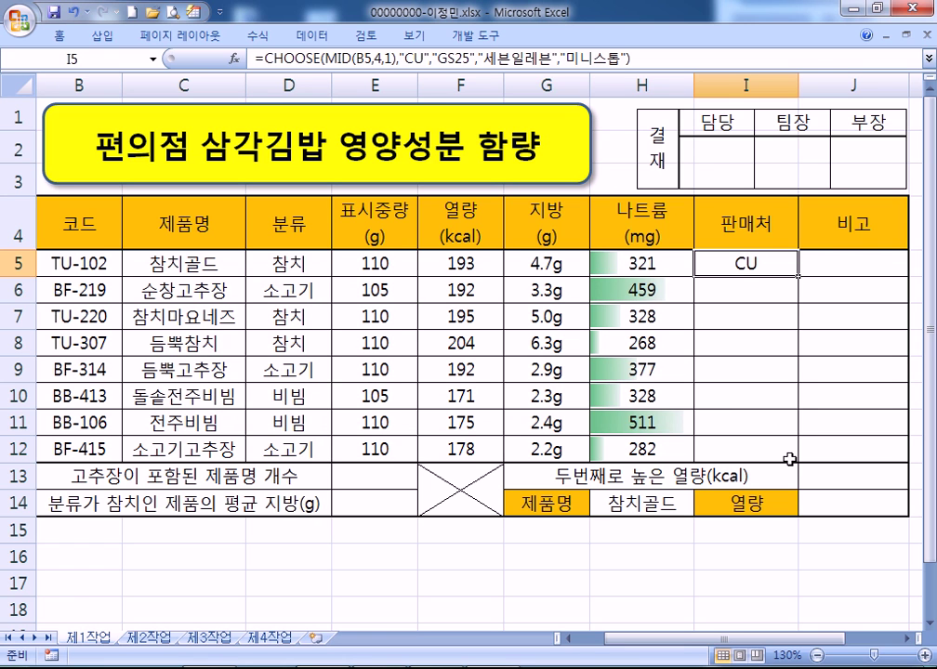
Fill the store formula from I5 down to I12 without formatting
{"action": "left_click_drag", "start_coordinate": [799, 276], "coordinate": [803, 460]}
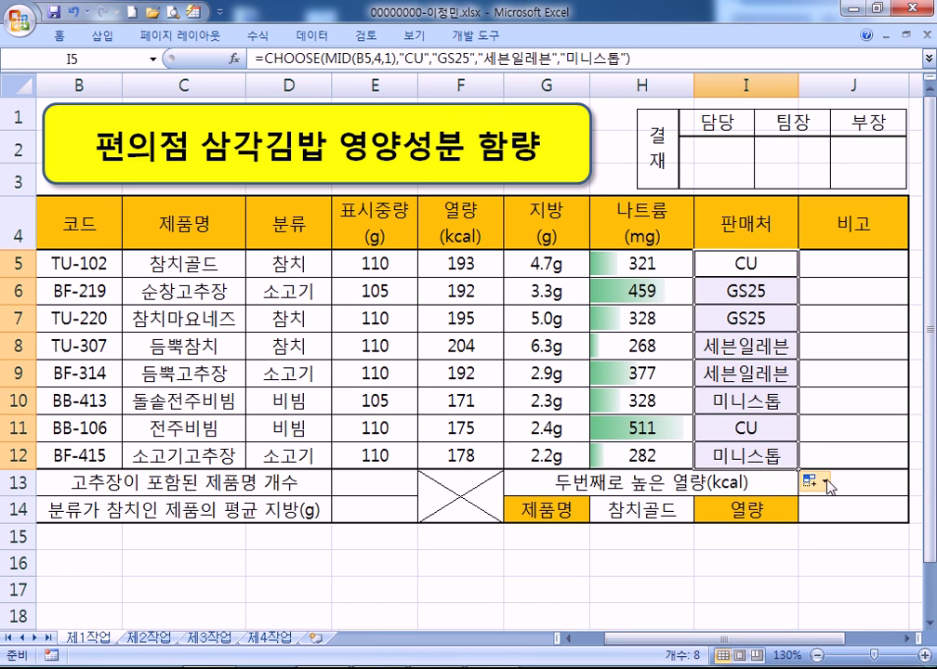
{"action": "left_click", "coordinate": [822, 482]}
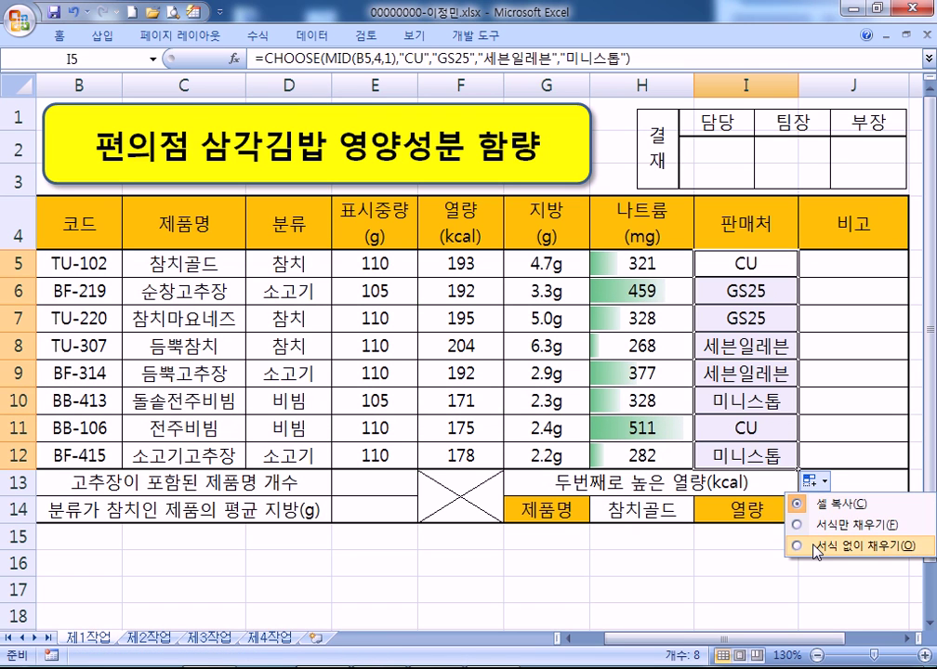
{"action": "left_click", "coordinate": [817, 547]}
{"action": "left_click", "coordinate": [711, 289]}
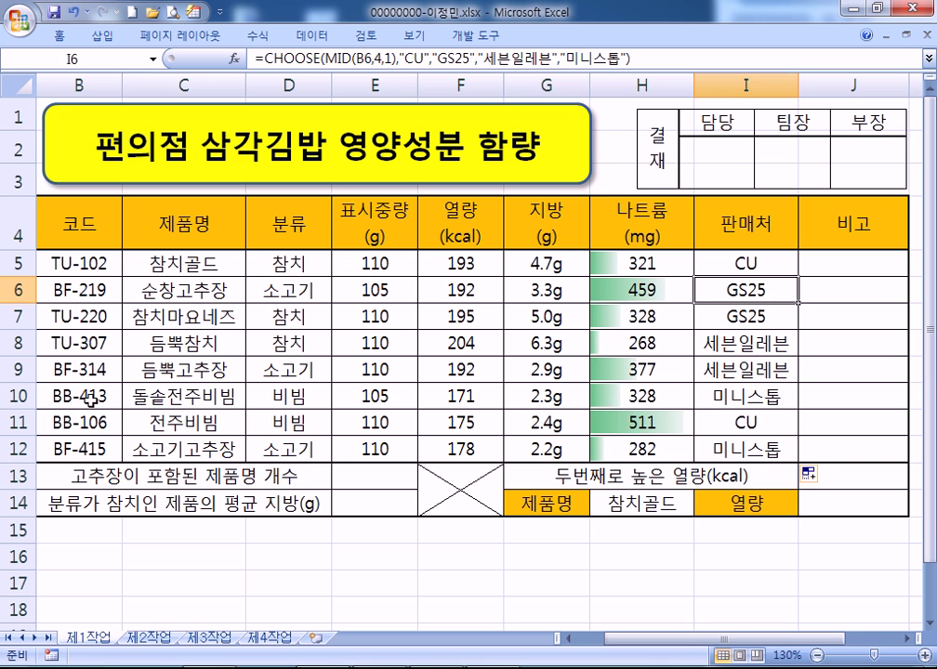
Select the full CHOOSE formula text in I5 for copying
{"action": "left_click", "coordinate": [716, 263]}
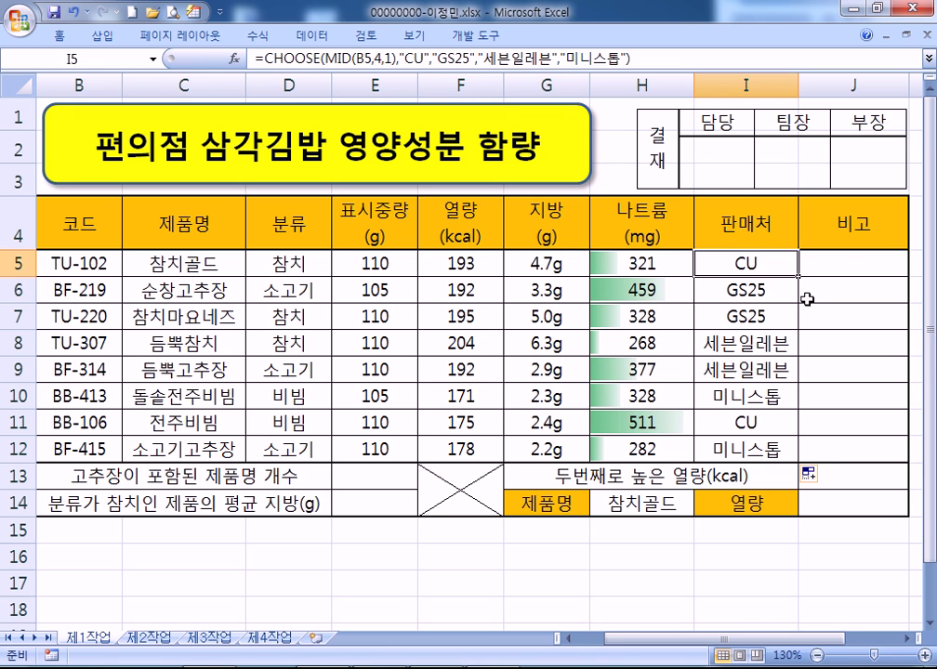
{"action": "key", "text": "F2"}
{"action": "left_click_drag", "start_coordinate": [816, 291], "coordinate": [577, 263]}
{"action": "key", "text": "ctrl+c"}
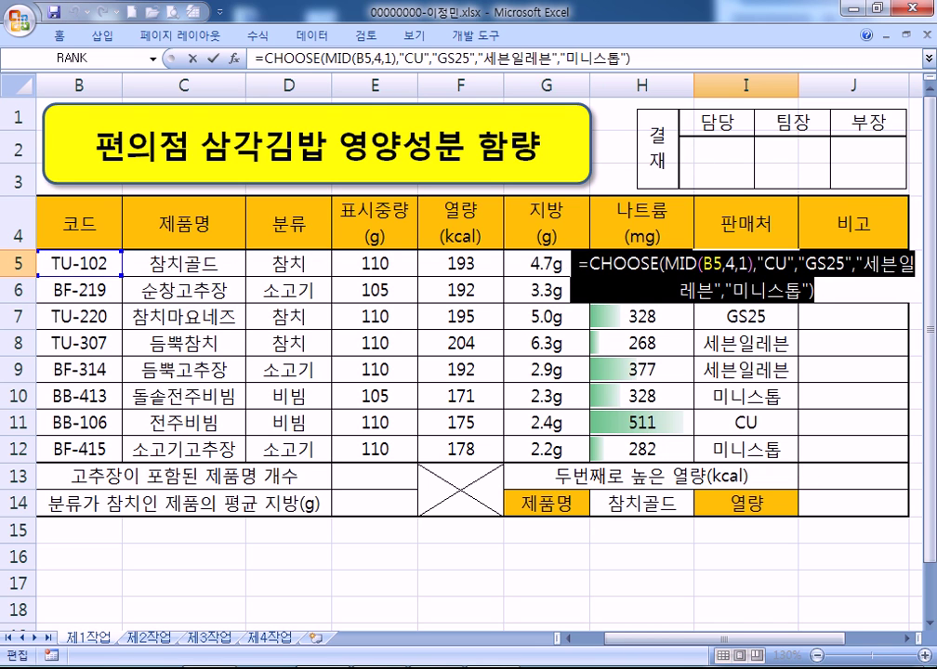
{"action": "key", "text": "super"}
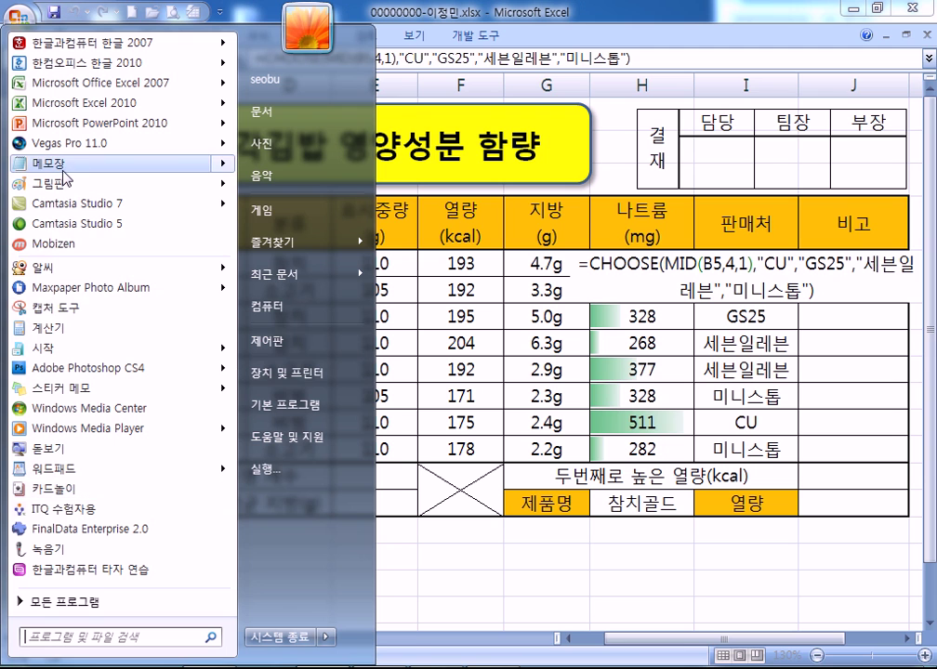
Paste the CHOOSE formula into Notepad as item '1.' and move to line 2
{"action": "left_click", "coordinate": [83, 164]}
{"action": "key", "text": "ctrl+v"}
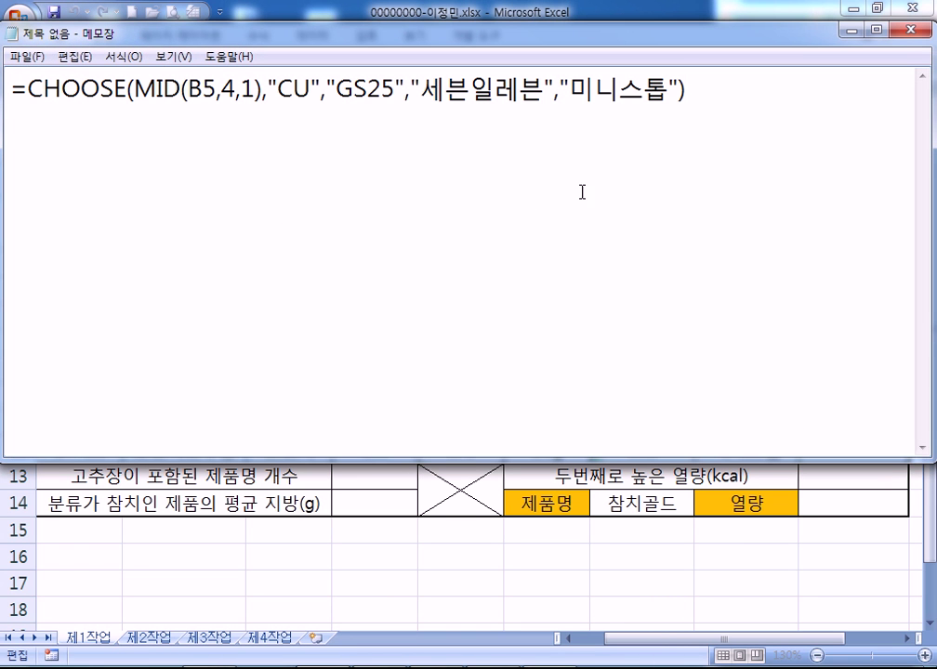
{"action": "key", "text": "Home"}
{"action": "type", "text": "1."}
{"action": "left_click", "coordinate": [706, 197]}
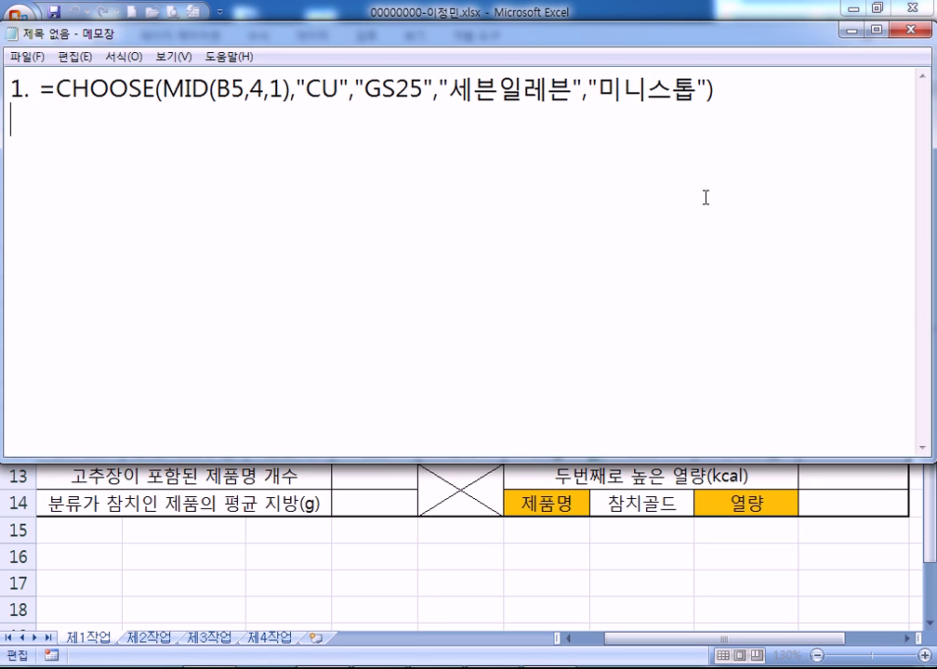
{"action": "key", "text": "Right"}
{"action": "key", "text": "Right"}
{"action": "key", "text": "Down"}
Type line 2 as '2. =IF(나트륨>=370,"나트륨과잉","")'
{"action": "type", "text": "2"}
{"action": "type", "text": ". "}
{"action": "type", "text": "=ㅑㄹ"}
{"action": "key", "text": "BackSpace"}
{"action": "key", "text": "BackSpace"}
{"action": "key", "text": "Hangul"}
{"action": "type", "text": "IF("}
{"action": "type", "text": "나트류"}
{"action": "key", "text": "BackSpace"}
{"action": "key", "text": "BackSpace"}
{"action": "type", "text": "ㄹㅠㅁ"}
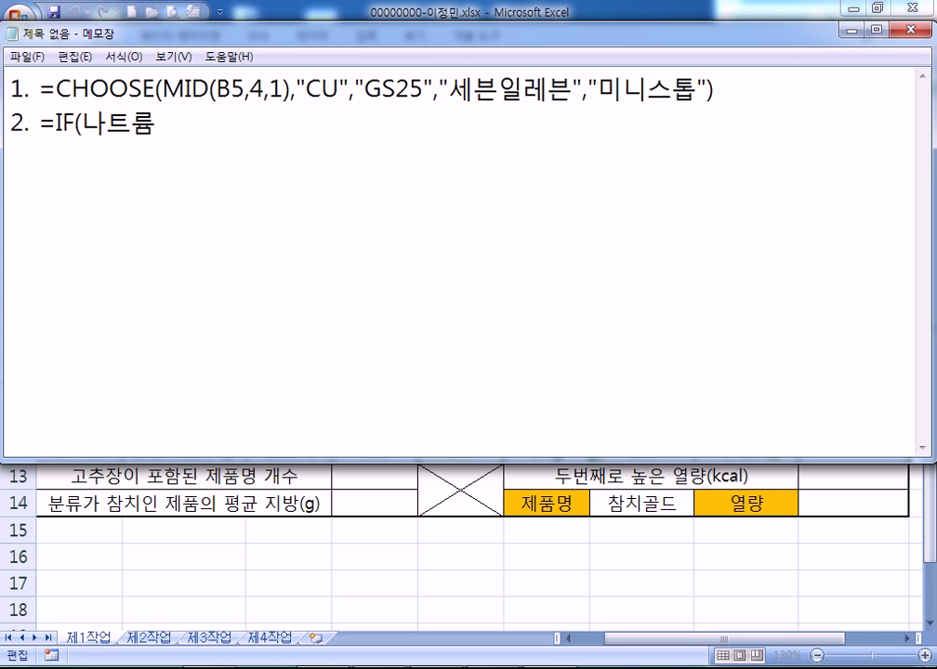
{"action": "type", "text": ">=370,\""}
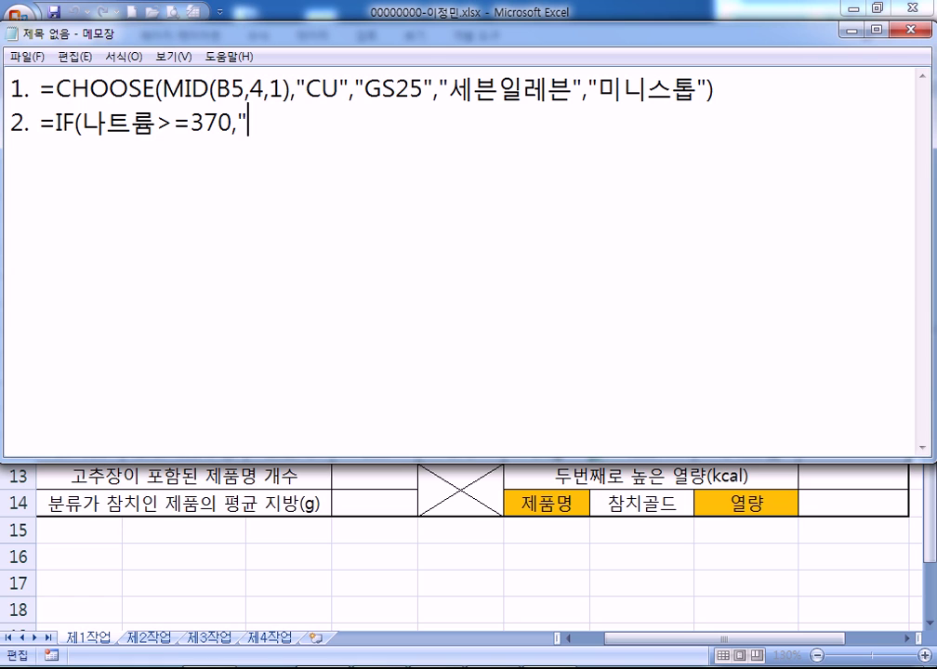
{"action": "type", "text": "SKXMFBA"}
{"action": "key", "text": "BackSpace"}
{"action": "key", "text": "BackSpace"}
{"action": "key", "text": "BackSpace"}
{"action": "key", "text": "BackSpace"}
{"action": "key", "text": "BackSpace"}
{"action": "key", "text": "BackSpace"}
{"action": "key", "text": "BackSpace"}
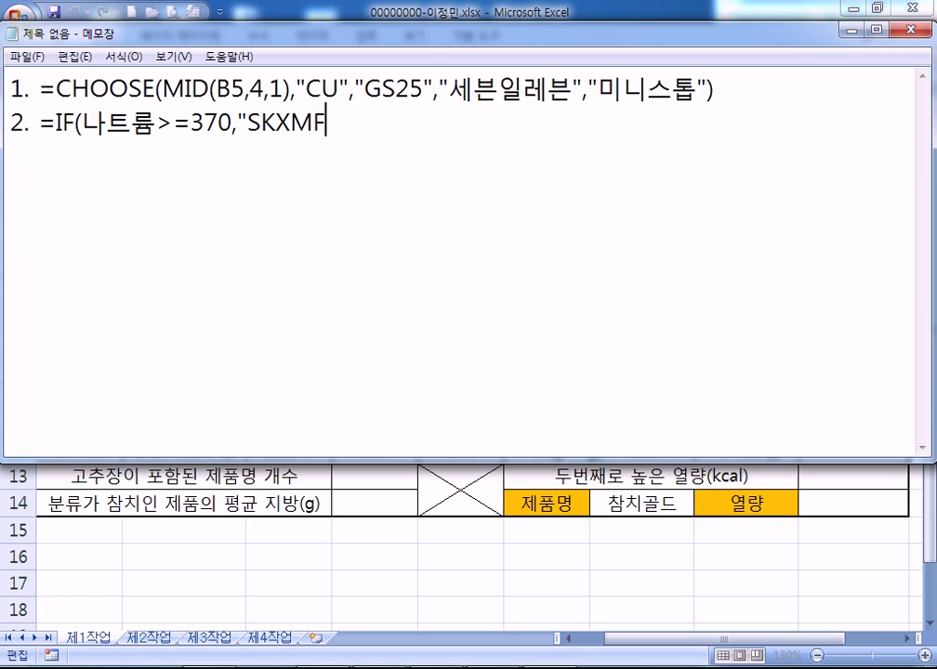
{"action": "type", "text": "나트"}
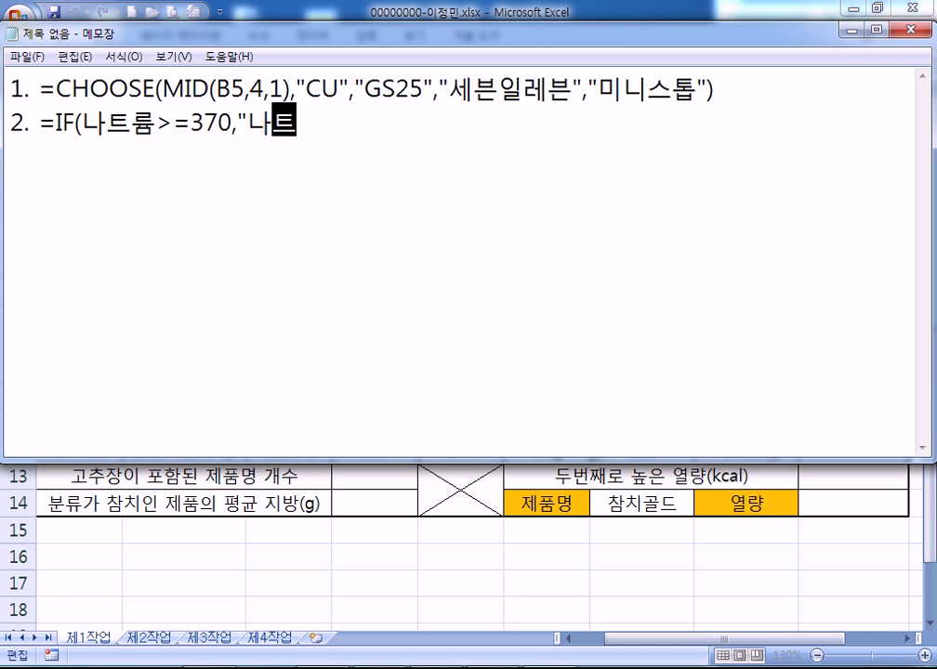
{"action": "type", "text": "륨고과잉\",\""}
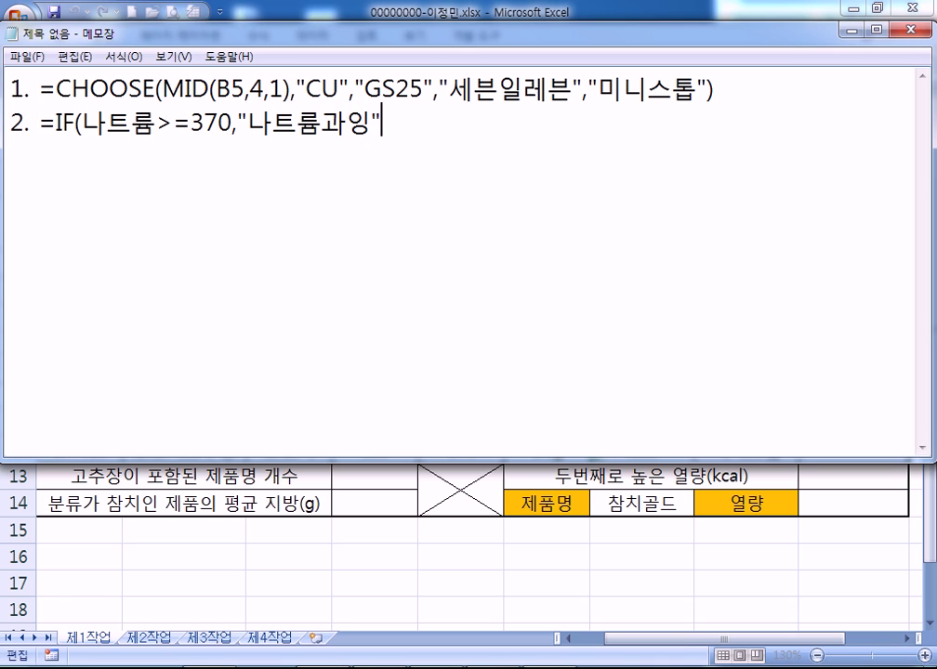
{"action": "type", "text": "\")"}
Replace the 나트륨 placeholder with H5 and select the finished IF line
{"action": "key", "text": "alt+Tab"}
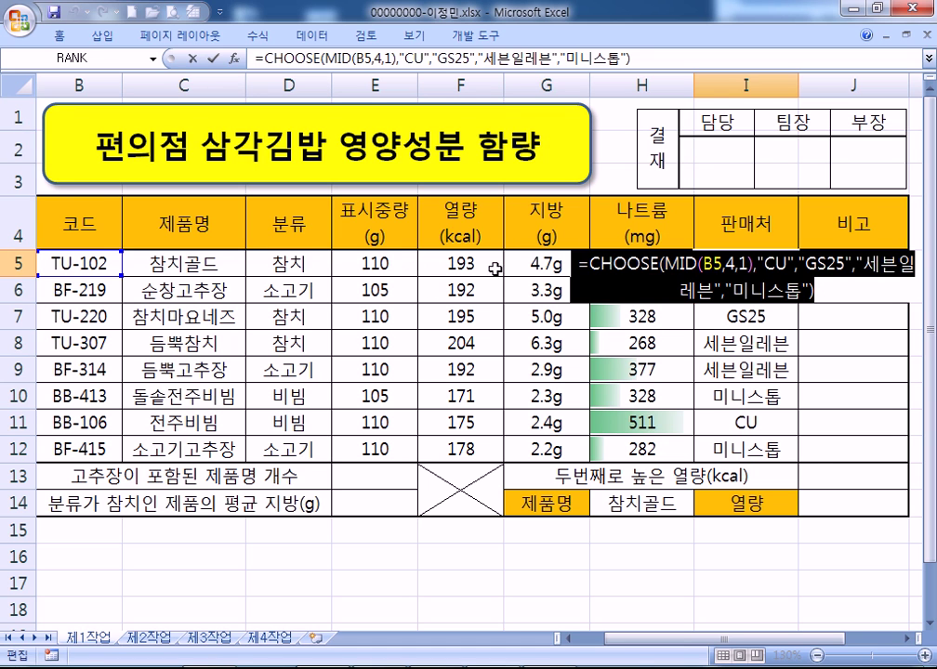
{"action": "key", "text": "Return"}
{"action": "left_click", "coordinate": [658, 265]}
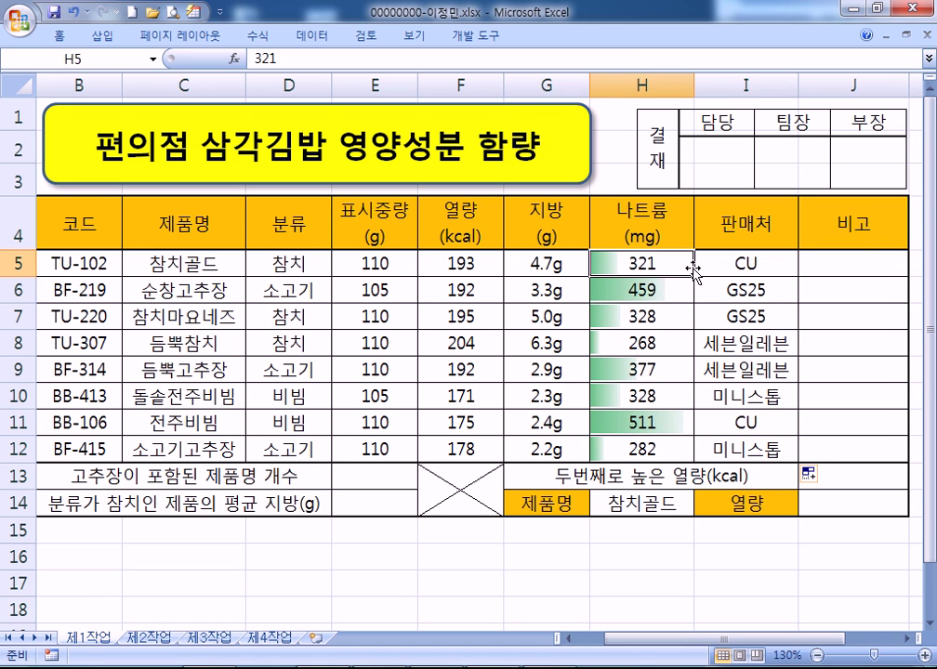
{"action": "key", "text": "alt+Tab"}
{"action": "left_click_drag", "start_coordinate": [82, 123], "coordinate": [155, 124]}
{"action": "type", "text": "ㅗ"}
{"action": "key", "text": "BackSpace"}
{"action": "type", "text": "H5>=370,\"나트륨과잉\",\"\")"}
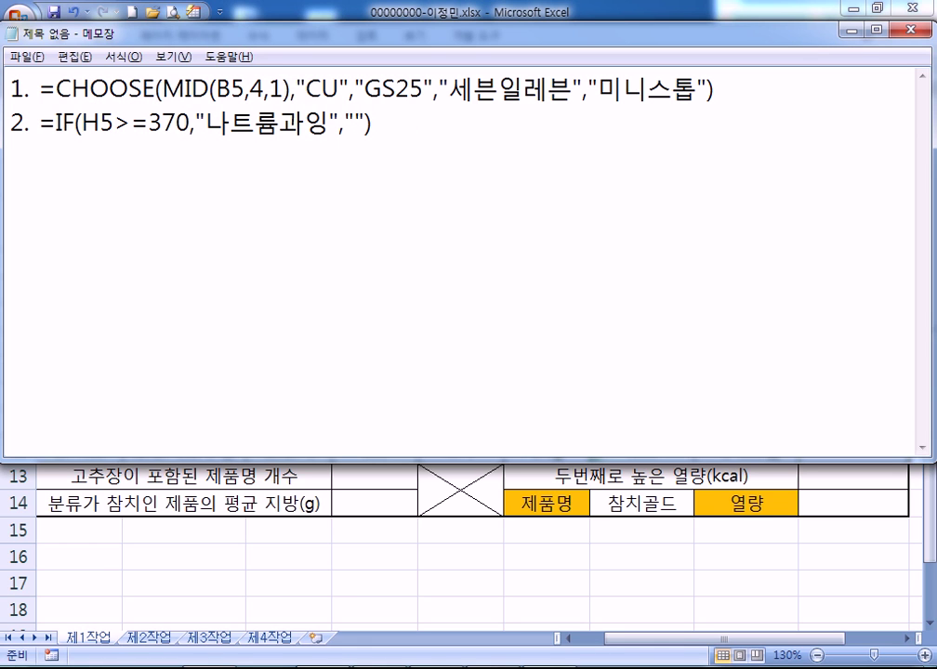
{"action": "left_click_drag", "start_coordinate": [40, 123], "coordinate": [392, 135]}
{"action": "key", "text": "ctrl+c"}
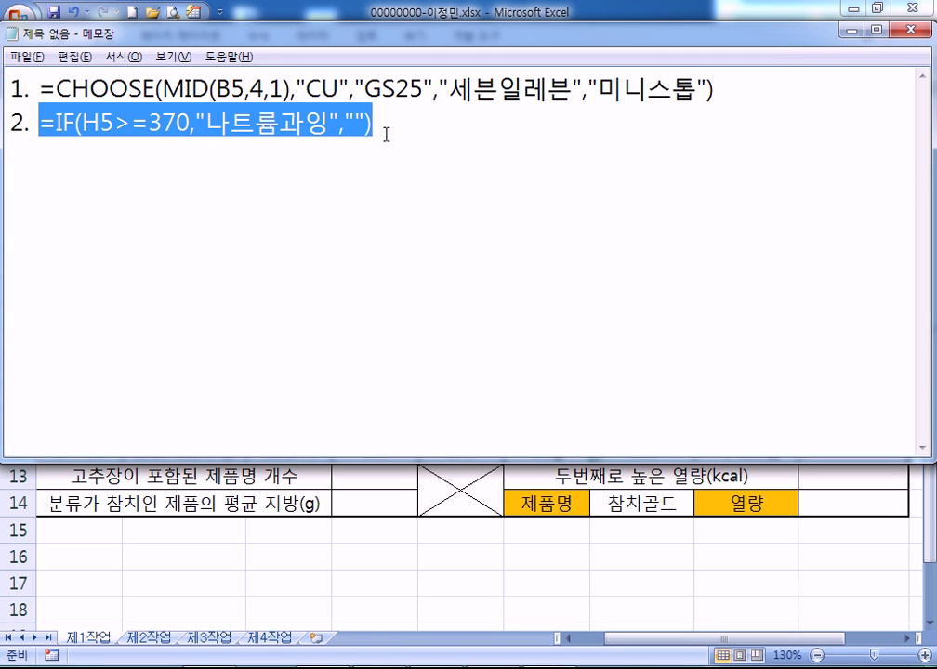
{"action": "key", "text": "alt+Tab"}
Paste the IF formula into J5, fill to J12 without formatting, and verify rows 6, 9, 11
{"action": "double_click", "coordinate": [845, 258]}
{"action": "key", "text": "ctrl+v"}
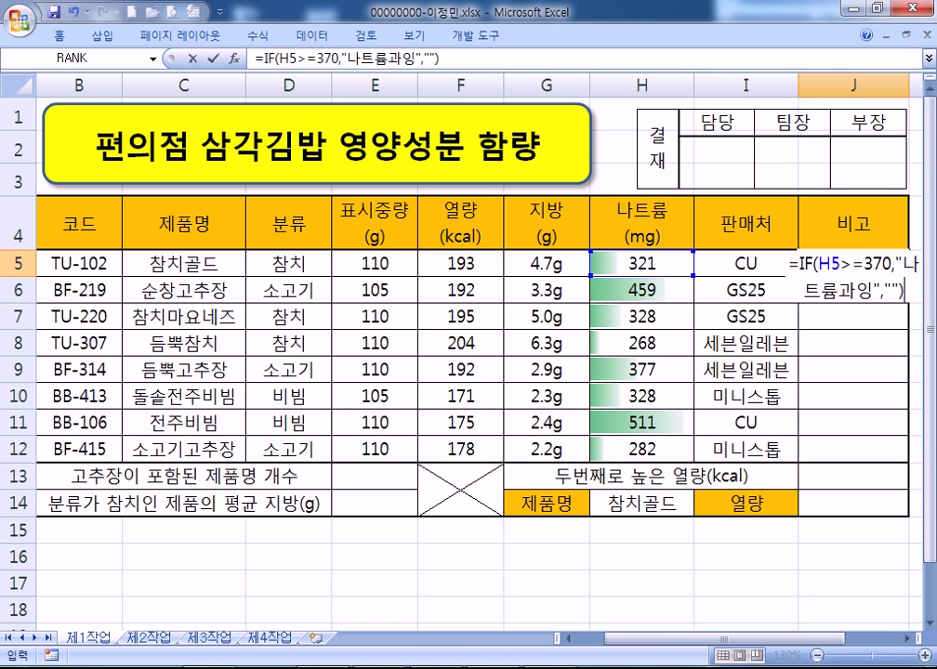
{"action": "key", "text": "Return"}
{"action": "key", "text": "Up"}
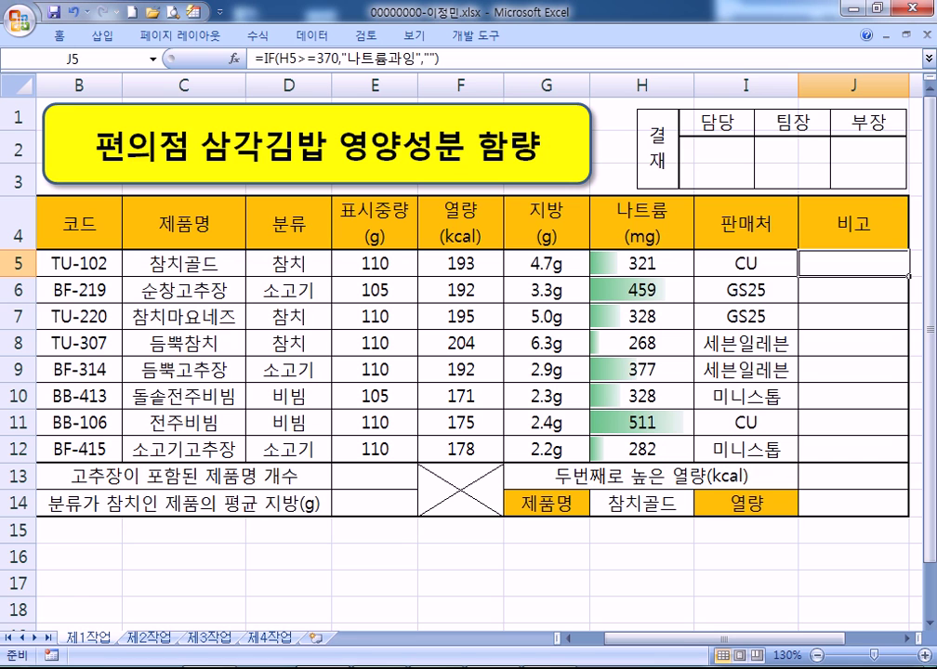
{"action": "left_click_drag", "start_coordinate": [909, 275], "coordinate": [904, 454]}
{"action": "left_click", "coordinate": [890, 482]}
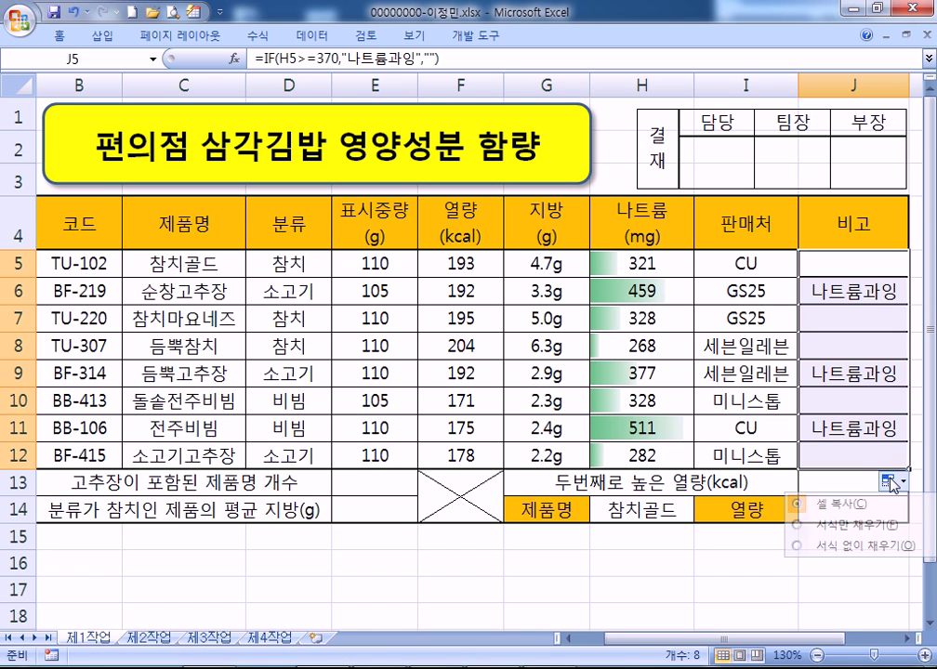
{"action": "left_click", "coordinate": [818, 546]}
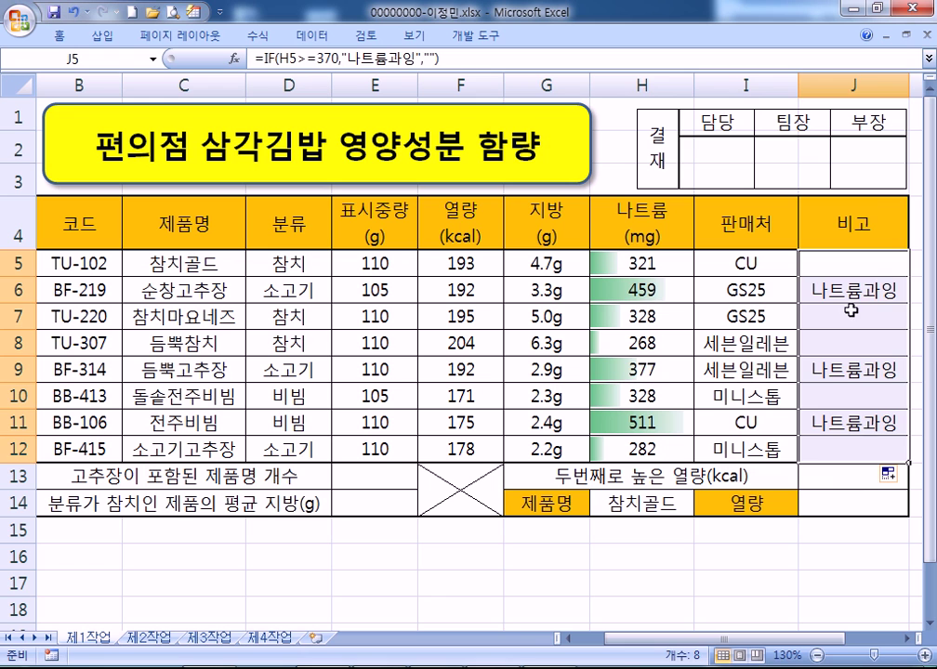
{"action": "left_click", "coordinate": [660, 285]}
{"action": "left_click", "coordinate": [603, 369]}
{"action": "left_click", "coordinate": [613, 423]}
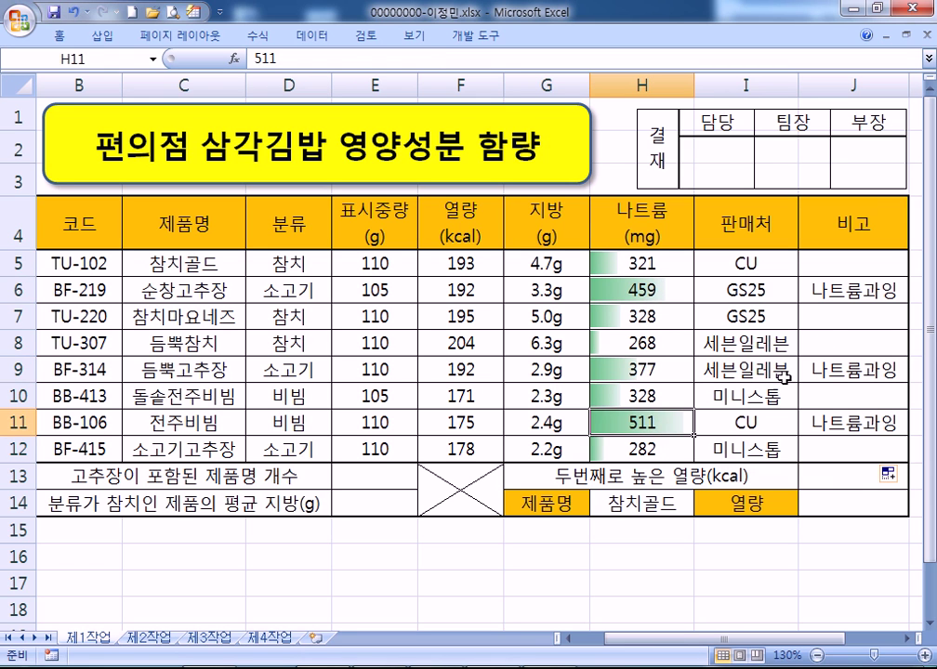
{"action": "left_click", "coordinate": [843, 291]}
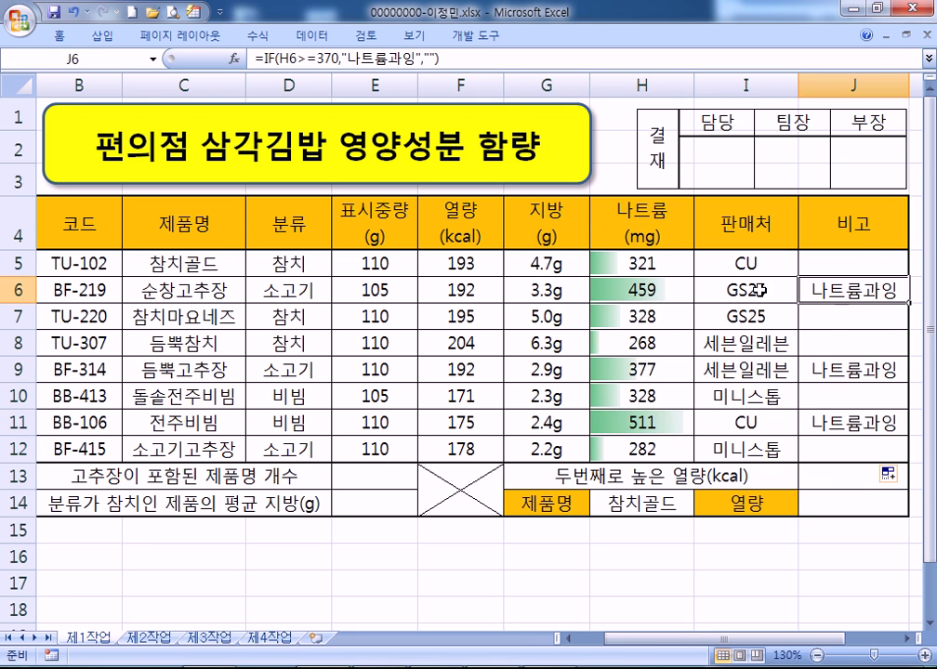
Start a new line '3.' in the Notepad notes
{"action": "key", "text": "alt+Tab"}
{"action": "left_click", "coordinate": [318, 196]}
{"action": "key", "text": "End"}
{"action": "key", "text": "Return"}
{"action": "key", "text": "Return"}
{"action": "key", "text": "Return"}
{"action": "left_click", "coordinate": [469, 165]}
{"action": "type", "text": "3."}
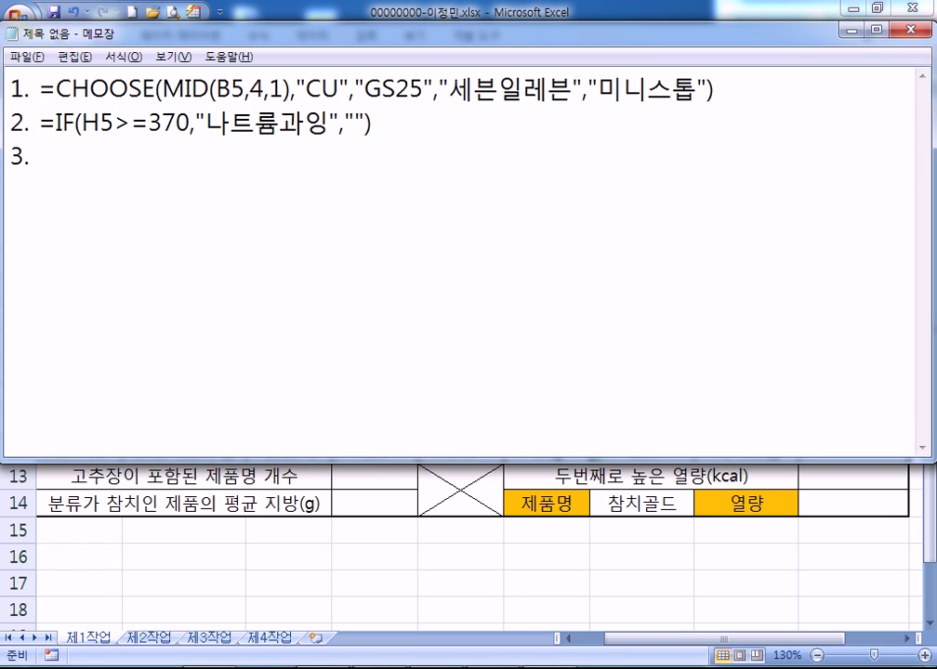
Type the template =COUNTIF(범위, 조건) on line 3 and paste a copy below
{"action": "type", "text": "=채ㅕㅜ샤"}
{"action": "key", "text": "BackSpace"}
{"action": "key", "text": "BackSpace"}
{"action": "key", "text": "BackSpace"}
{"action": "key", "text": "BackSpace"}
{"action": "key", "text": "BackSpace"}
{"action": "key", "text": "BackSpace"}
{"action": "type", "text": "COUNTIF(범위, 조건)"}
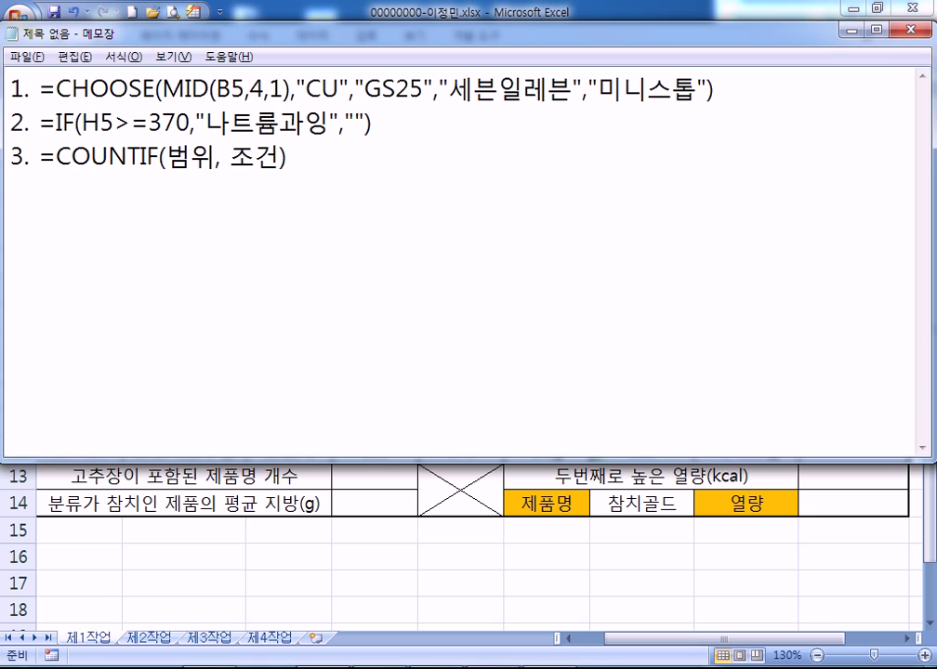
{"action": "key", "text": "Up"}
{"action": "key", "text": "Right"}
{"action": "key", "text": "Right"}
{"action": "key", "text": "Right"}
{"action": "key", "text": "shift+End"}
{"action": "key", "text": "ctrl+c"}
{"action": "key", "text": "Down"}
{"action": "key", "text": "ctrl+v"}
Edit the copy to =COUNTIF(제품명, 고추장이 포함)
{"action": "key", "text": "Left"}
{"action": "key", "text": "Left"}
{"action": "key", "text": "Left"}
{"action": "key", "text": "Left"}
{"action": "key", "text": "Left"}
{"action": "key", "text": "Left"}
{"action": "key", "text": "Left"}
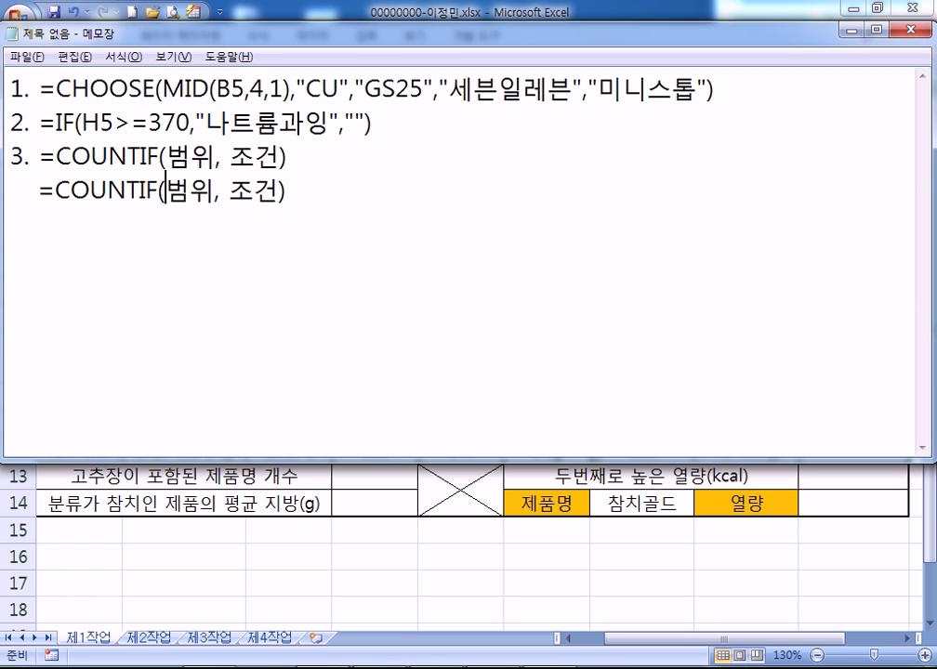
{"action": "type", "text": "wp"}
{"action": "key", "text": "BackSpace"}
{"action": "key", "text": "BackSpace"}
{"action": "key", "text": "Hangul"}
{"action": "type", "text": "제푸ㅁ명"}
{"action": "key", "text": "Delete"}
{"action": "key", "text": "Delete"}
{"action": "left_click", "coordinate": [254, 191]}
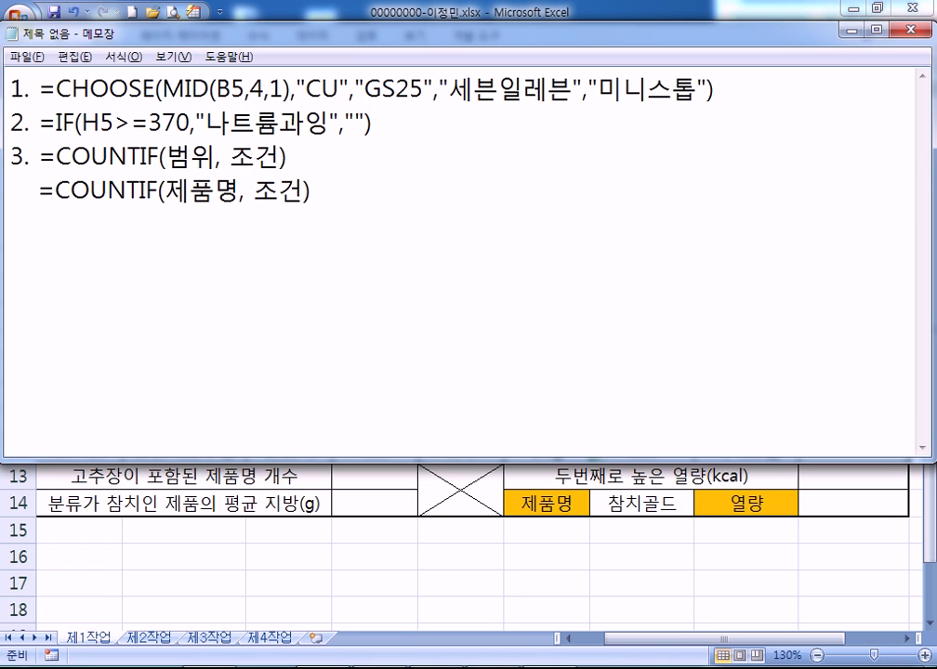
{"action": "type", "text": "고추"}
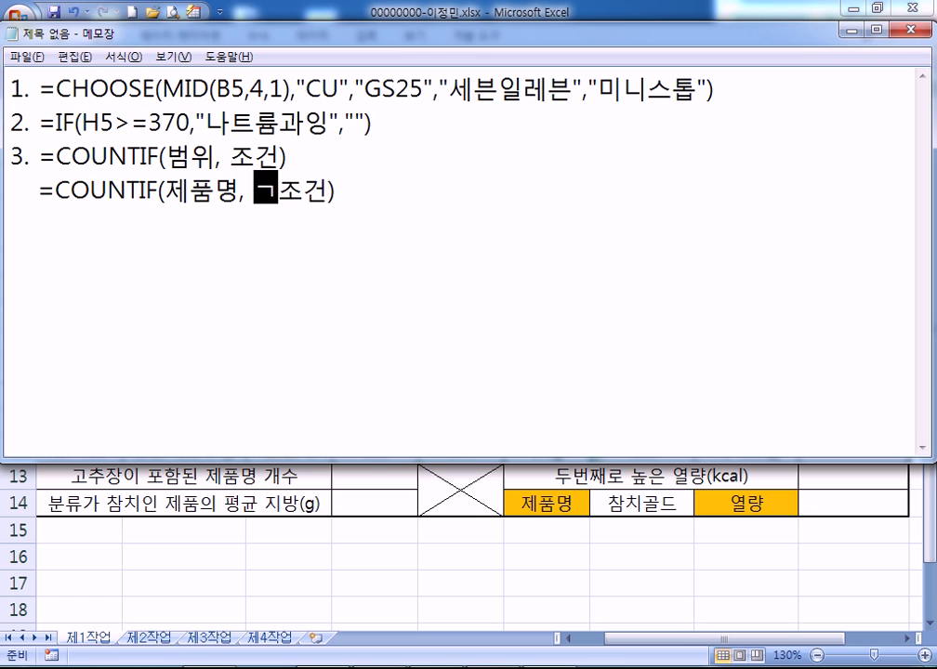
{"action": "type", "text": "장이 포함"}
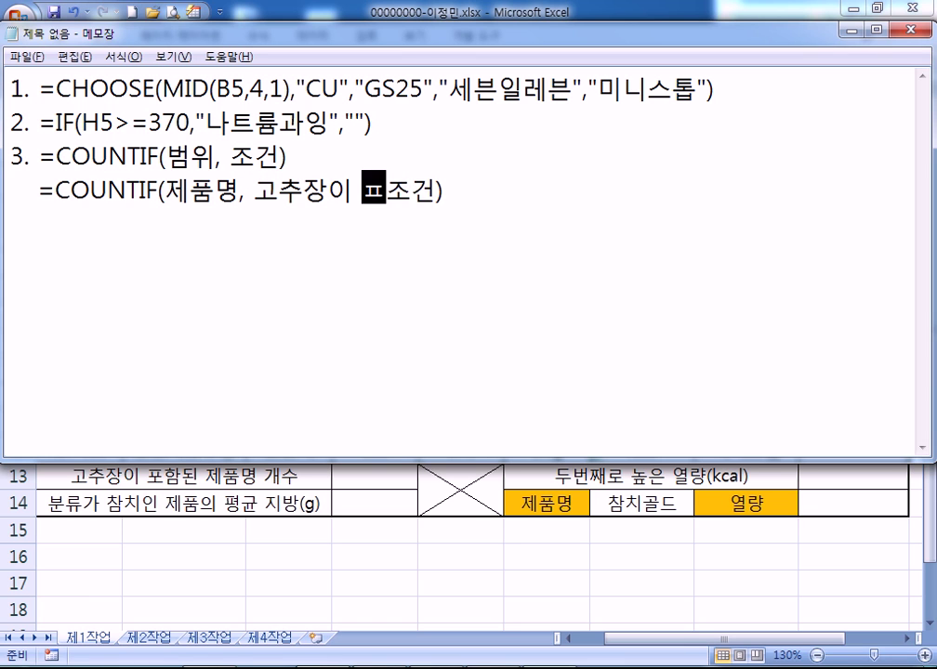
{"action": "key", "text": "Delete"}
{"action": "key", "text": "Delete"}
Duplicate that line and reduce it to =COUNTIF(제품명, "고추장")
{"action": "left_click", "coordinate": [11, 191]}
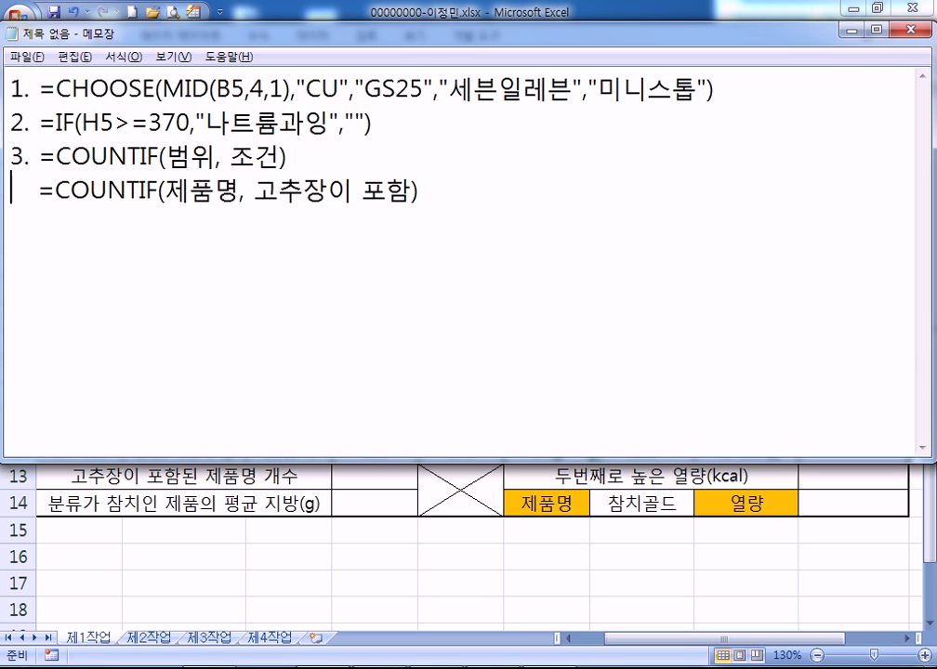
{"action": "key", "text": "shift+End"}
{"action": "key", "text": "ctrl+c"}
{"action": "key", "text": "Down"}
{"action": "key", "text": "ctrl+v"}
{"action": "key", "text": "Left"}
{"action": "key", "text": "Left"}
{"action": "key", "text": "Left"}
{"action": "key", "text": "Left"}
{"action": "key", "text": "Left"}
{"action": "key", "text": "Left"}
{"action": "key", "text": "Left"}
{"action": "key", "text": "Left"}
{"action": "key", "text": "Left"}
{"action": "key", "text": "Right"}
{"action": "type", "text": "\""}
{"action": "key", "text": "Right"}
{"action": "key", "text": "Right"}
{"action": "key", "text": "Right"}
{"action": "type", "text": "\""}
{"action": "key", "text": "Delete"}
{"action": "key", "text": "Delete"}
{"action": "key", "text": "Delete"}
{"action": "key", "text": "Delete"}
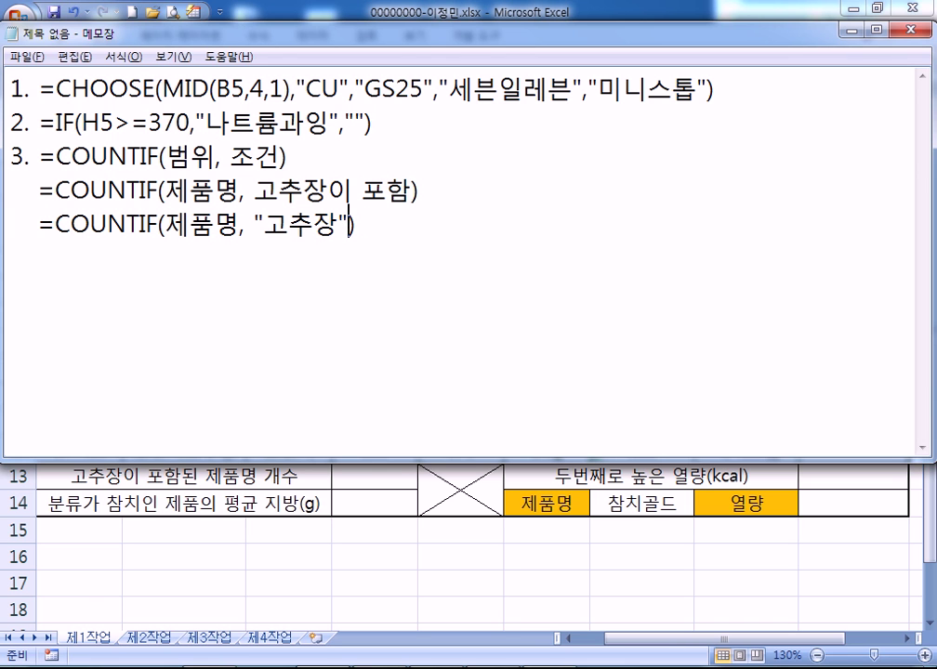
Inspect product names in C6, C9 and C12 to see how 고추장 appears, e.g. 순창고추장
{"action": "key", "text": "alt+Tab"}
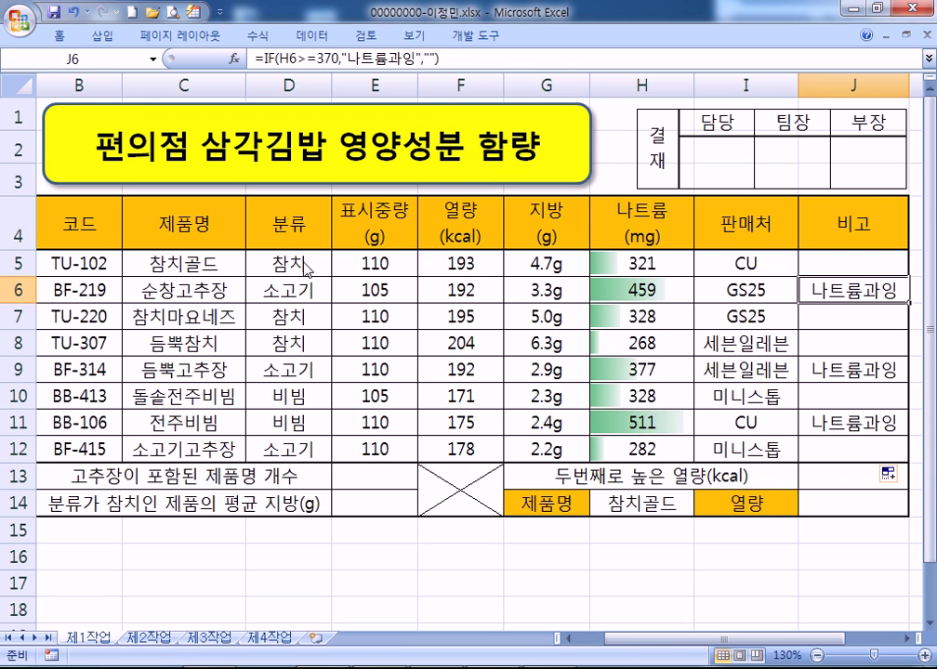
{"action": "key", "text": "alt+Tab"}
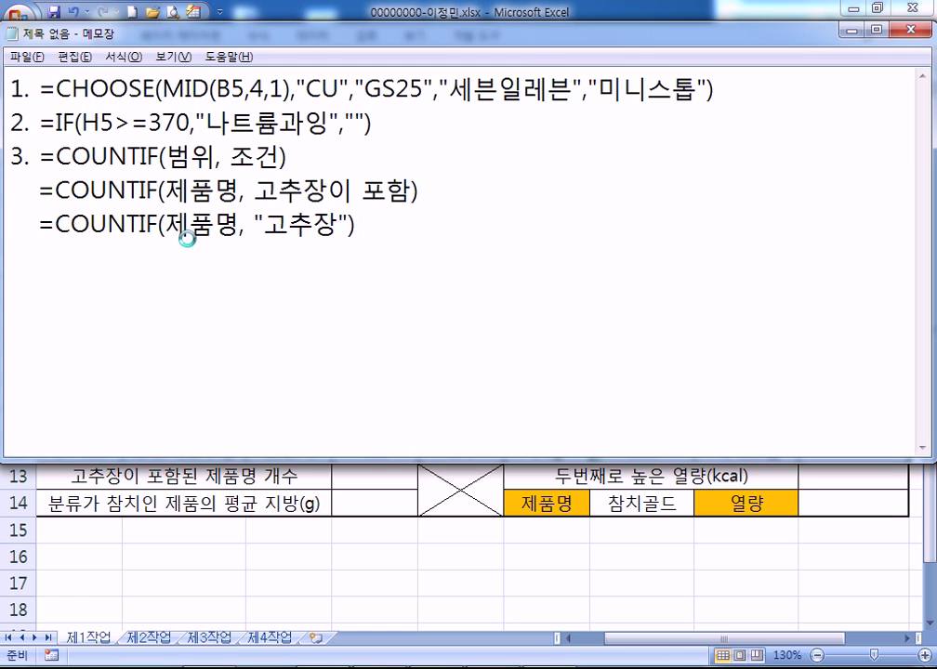
{"action": "key", "text": "alt+Tab"}
{"action": "left_click", "coordinate": [282, 263]}
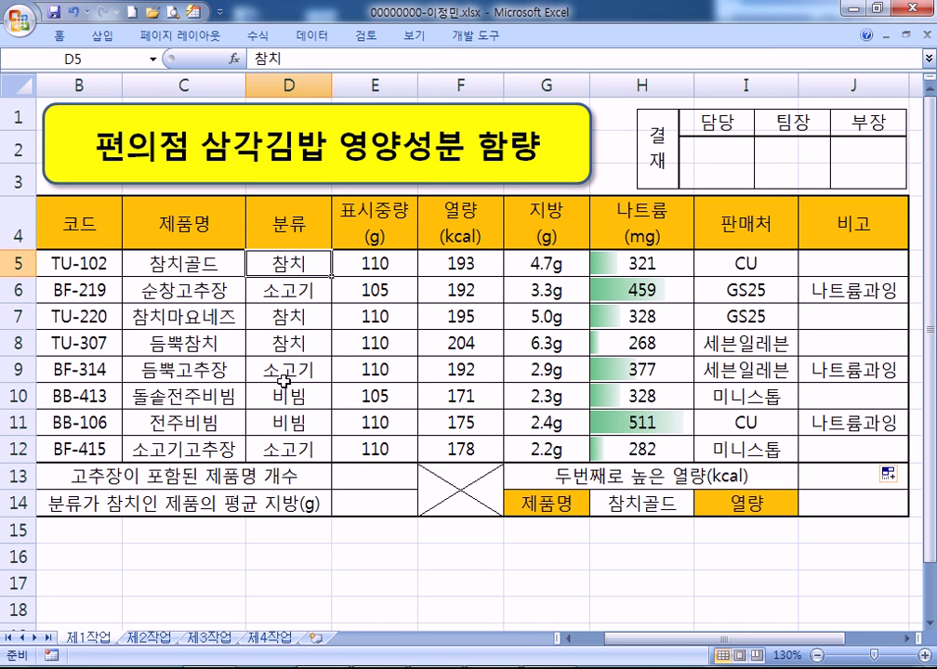
{"action": "left_click", "coordinate": [205, 289]}
{"action": "left_click", "coordinate": [192, 369]}
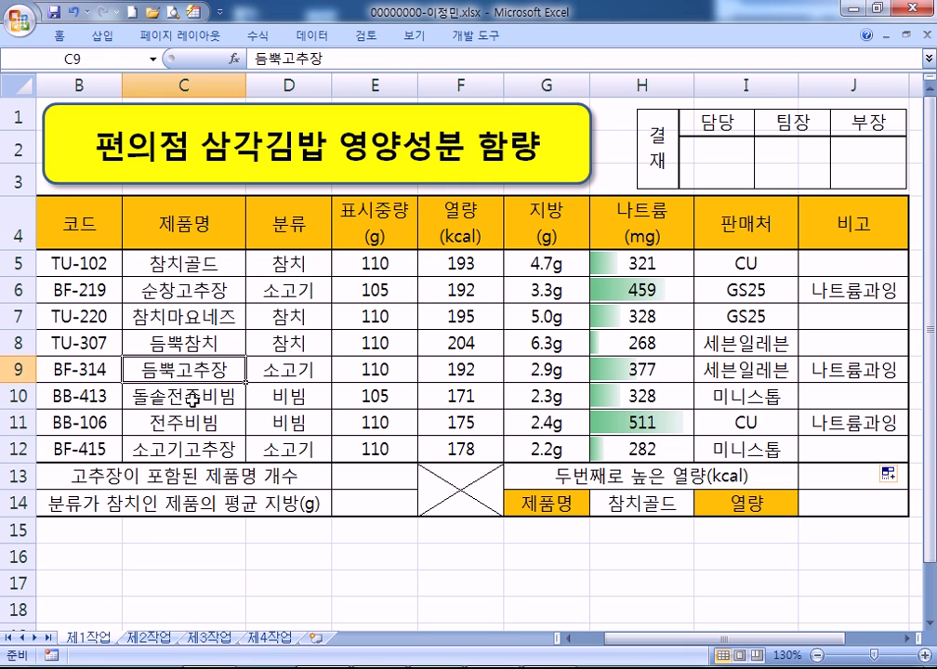
{"action": "left_click", "coordinate": [210, 447]}
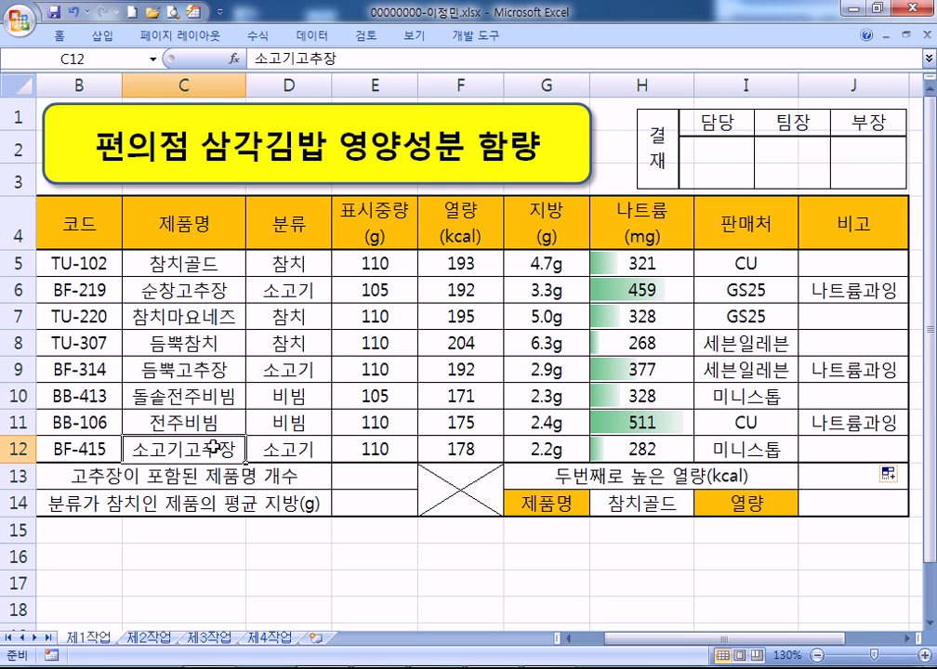
{"action": "left_click", "coordinate": [181, 291]}
{"action": "double_click", "coordinate": [181, 291]}
{"action": "left_click_drag", "start_coordinate": [176, 291], "coordinate": [234, 288]}
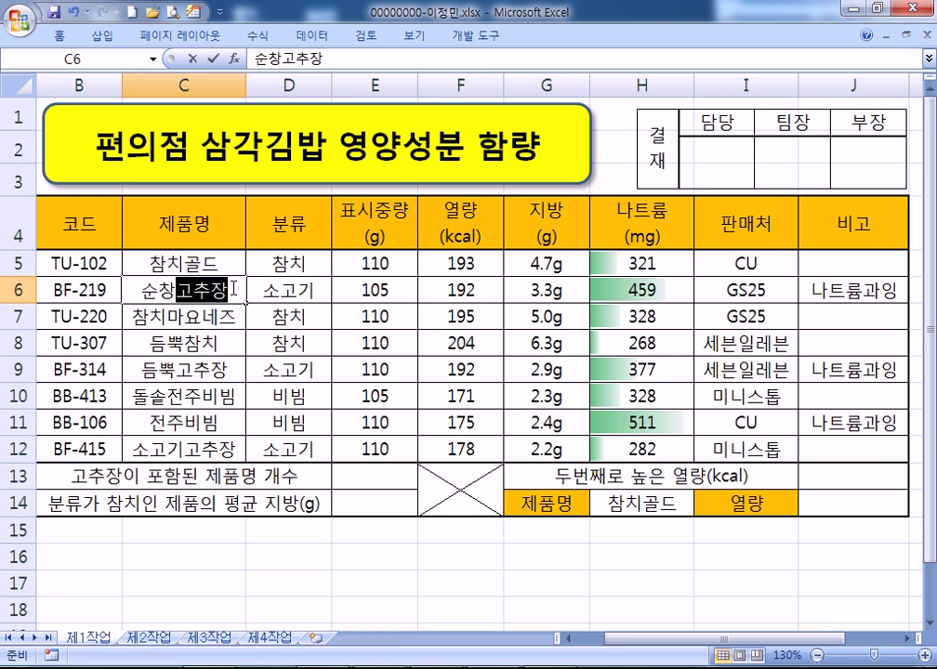
{"action": "key", "text": "Escape"}
{"action": "key", "text": "alt+Tab"}
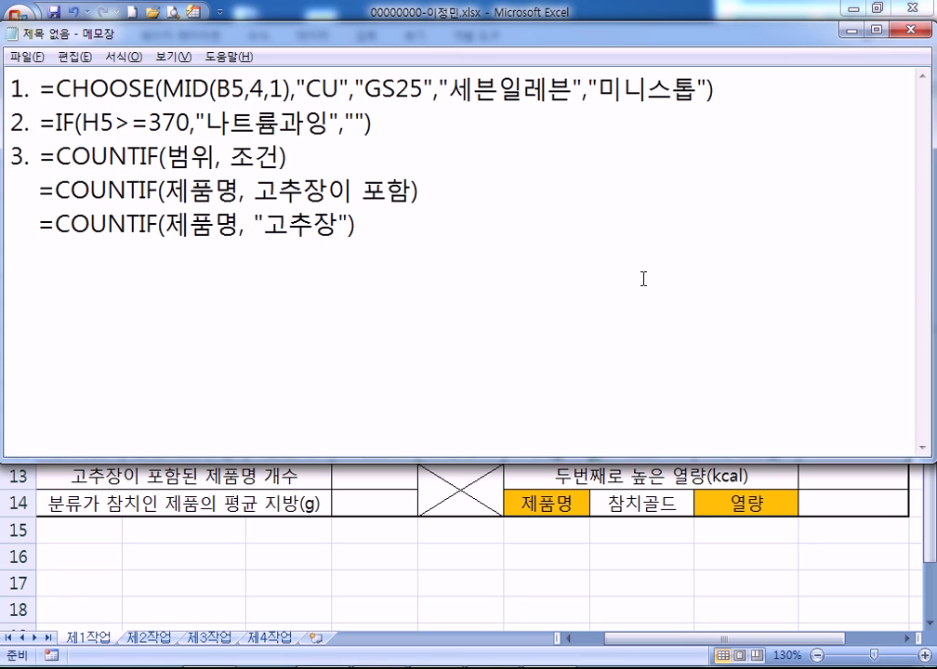
Add * wildcards on both sides of 고추장 in the last COUNTIF formula
{"action": "left_click", "coordinate": [265, 224]}
{"action": "type", "text": "*"}
{"action": "key", "text": "Right"}
{"action": "key", "text": "Right"}
{"action": "key", "text": "Right"}
{"action": "type", "text": "*"}
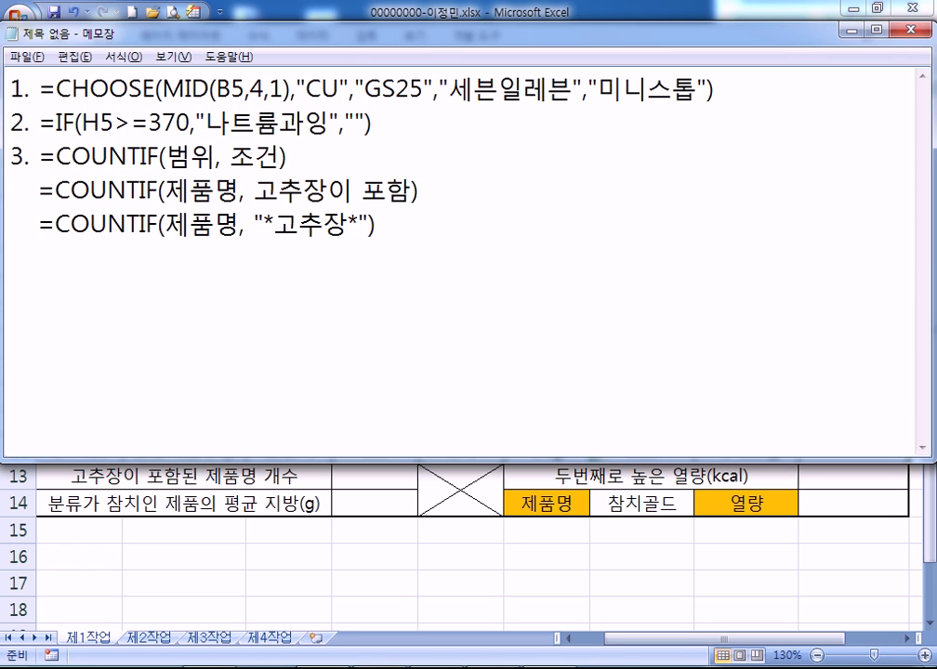
{"action": "key", "text": "BackSpace"}
{"action": "key", "text": "Up"}
{"action": "key", "text": "Left"}
{"action": "key", "text": "Left"}
{"action": "key", "text": "Left"}
{"action": "key", "text": "Left"}
{"action": "key", "text": "shift+End"}
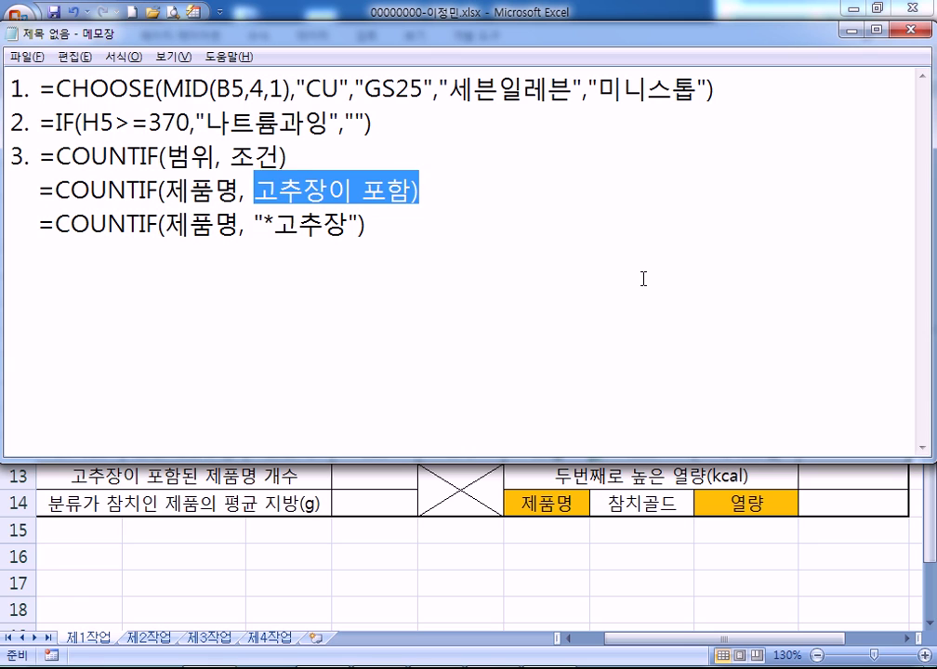
{"action": "key", "text": "Down"}
{"action": "key", "text": "Left"}
{"action": "key", "text": "Left"}
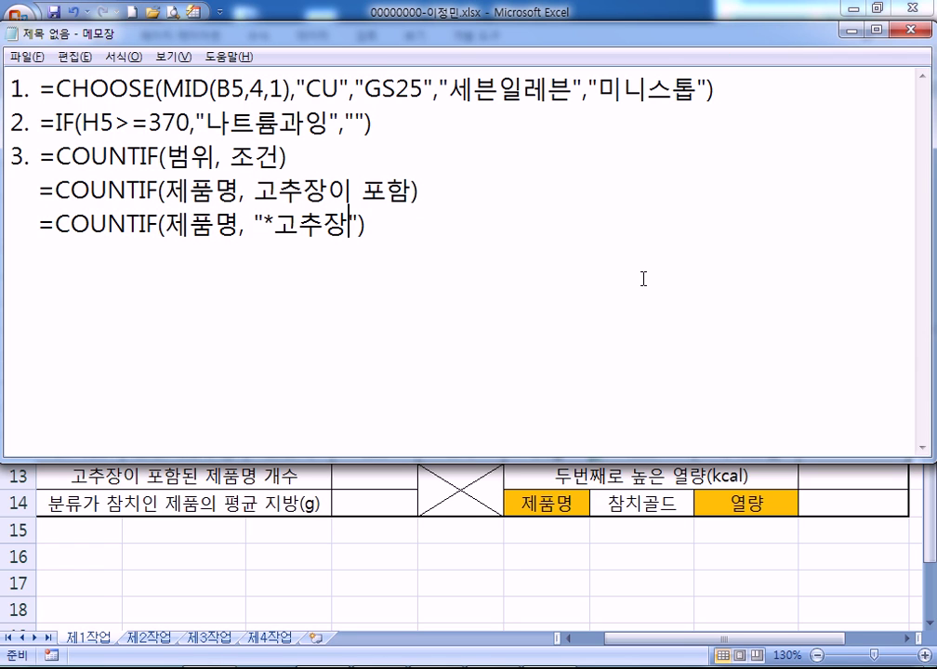
{"action": "type", "text": "*"}
{"action": "key", "text": "BackSpace"}
{"action": "key", "text": "Up"}
{"action": "key", "text": "Down"}
{"action": "key", "text": "Up"}
{"action": "key", "text": "Up"}
{"action": "type", "text": "*"}
Select the =COUNTIF(제품명, "*고추장*") line and switch back to Excel
{"action": "left_click", "coordinate": [10, 222]}
{"action": "left_click_drag", "start_coordinate": [39, 221], "coordinate": [375, 223]}
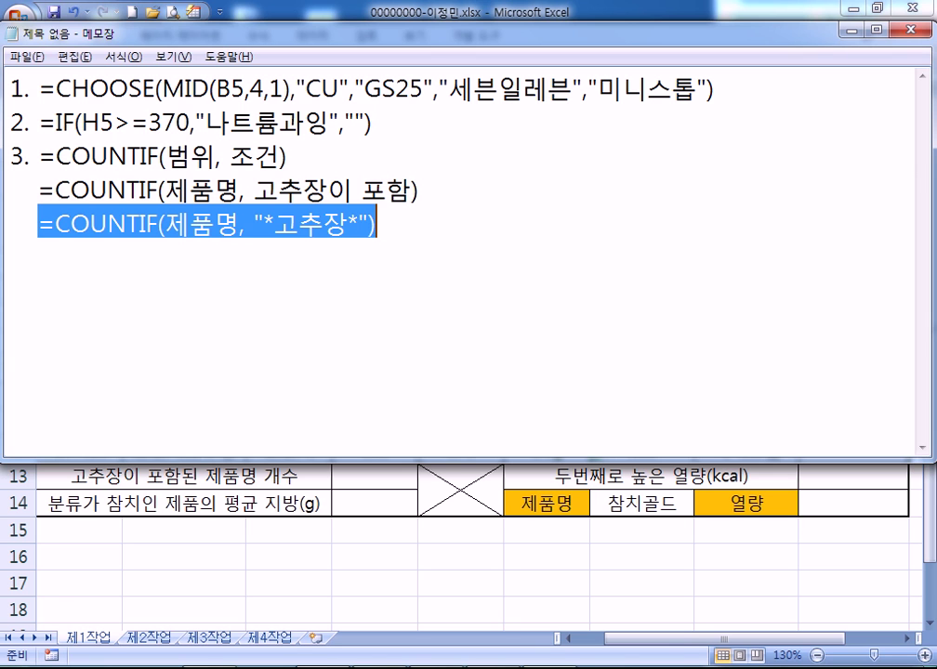
{"action": "key", "text": "alt+Tab"}
{"action": "key", "text": "Down"}
{"action": "key", "text": "Down"}
{"action": "key", "text": "Down"}
{"action": "key", "text": "Down"}
{"action": "key", "text": "Down"}
{"action": "key", "text": "Down"}
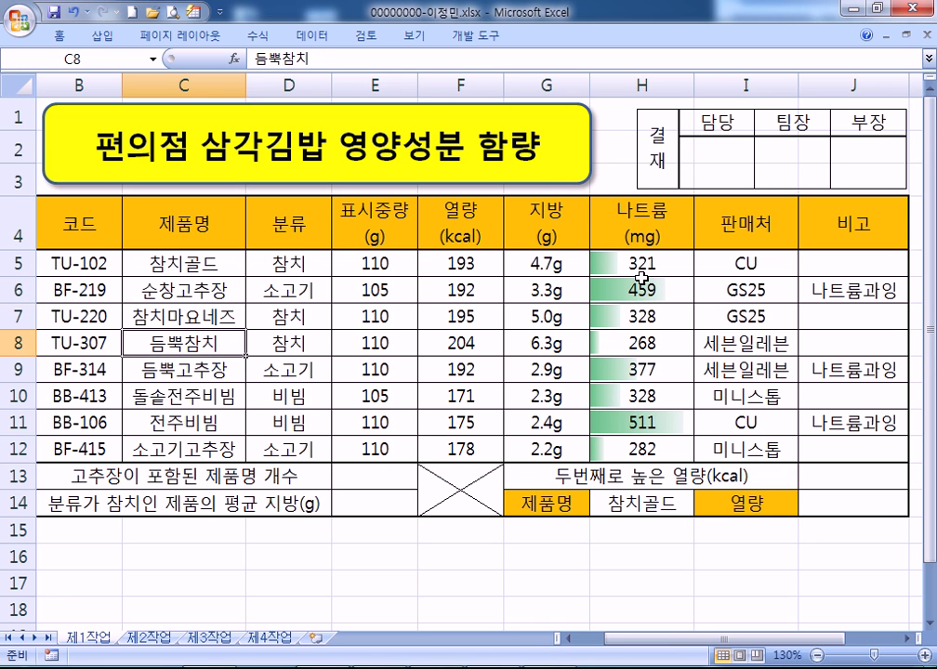
Paste the COUNTIF formula into E13, which counts 3 고추장 products
{"action": "key", "text": "Down"}
{"action": "key", "text": "Right"}
{"action": "key", "text": "F2"}
{"action": "key", "text": "ctrl+v"}
{"action": "key", "text": "Return"}
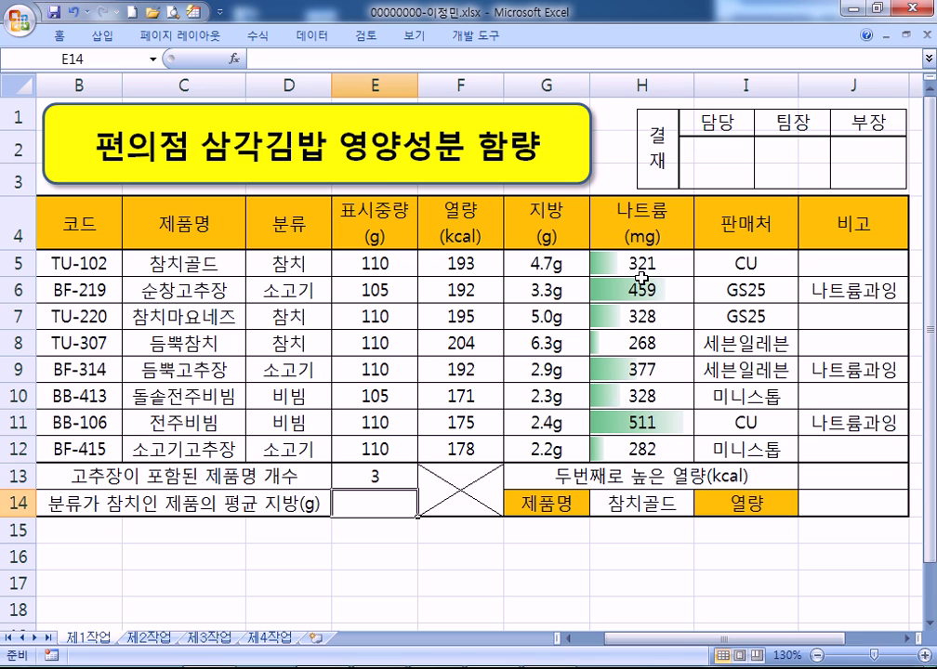
{"action": "key", "text": "Up"}
Add a new line starting '4.' at the end of the notes
{"action": "key", "text": "alt+Tab"}
{"action": "key", "text": "End"}
{"action": "key", "text": "Return"}
{"action": "type", "text": "4."}
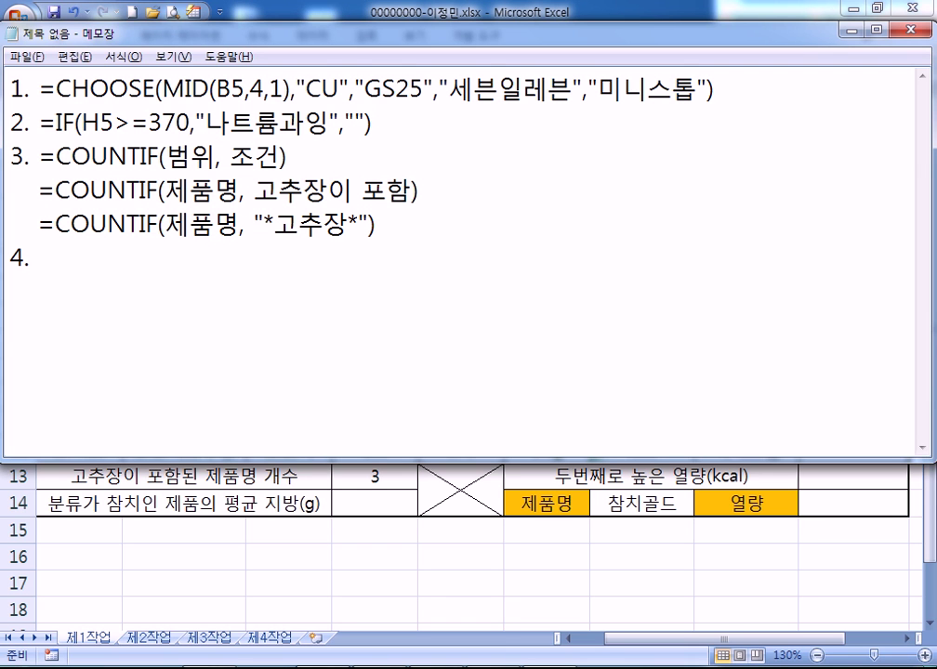
Enter =DAVERAGE(B4:H12,G4,D4:D5) in E14, giving the 참치 average fat of 5.333333
{"action": "key", "text": "alt+Tab"}
{"action": "key", "text": "Down"}
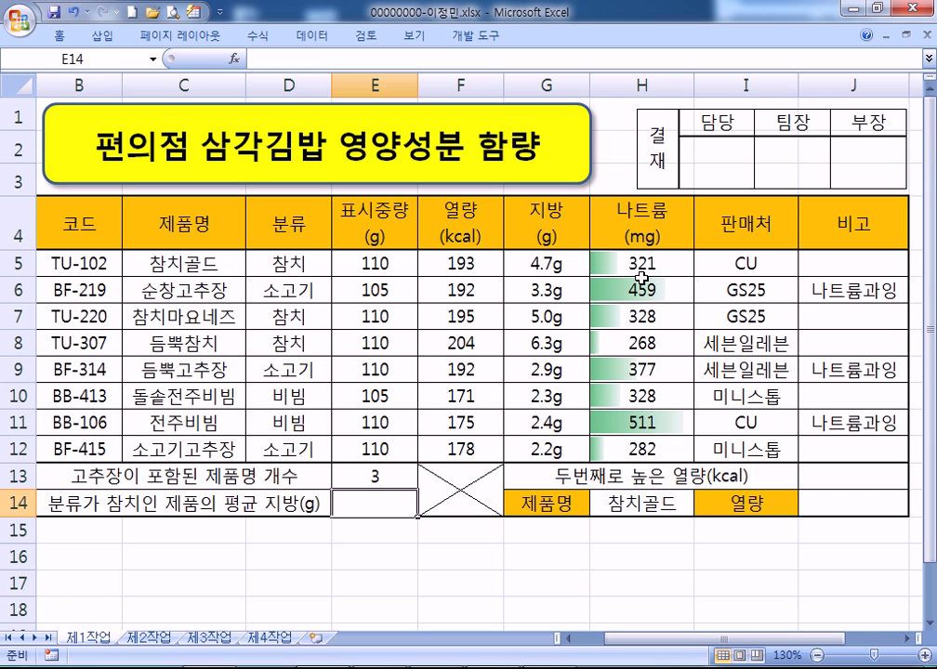
{"action": "type", "text": "=DAV"}
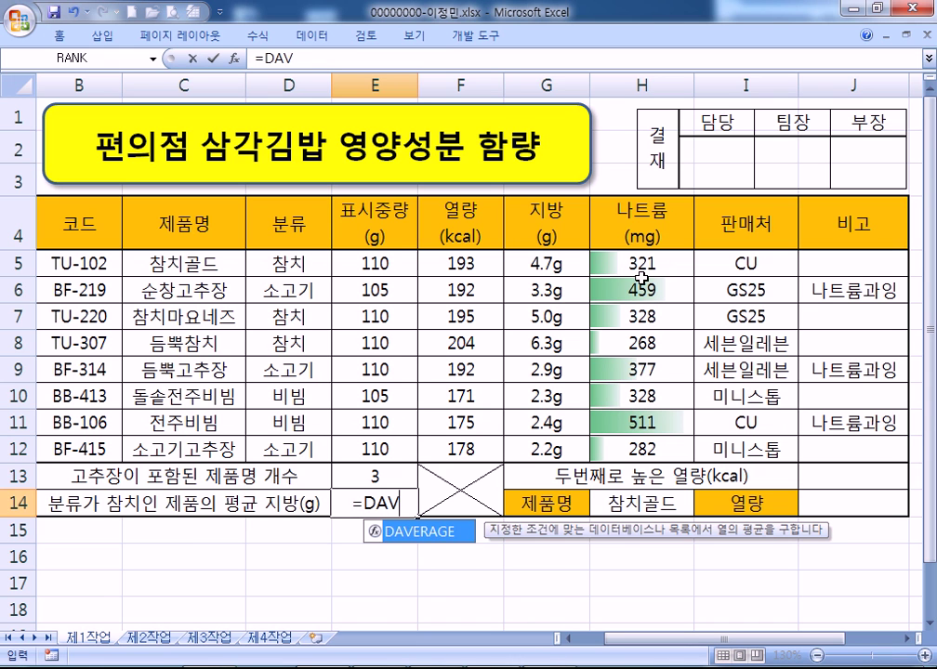
{"action": "key", "text": "Tab"}
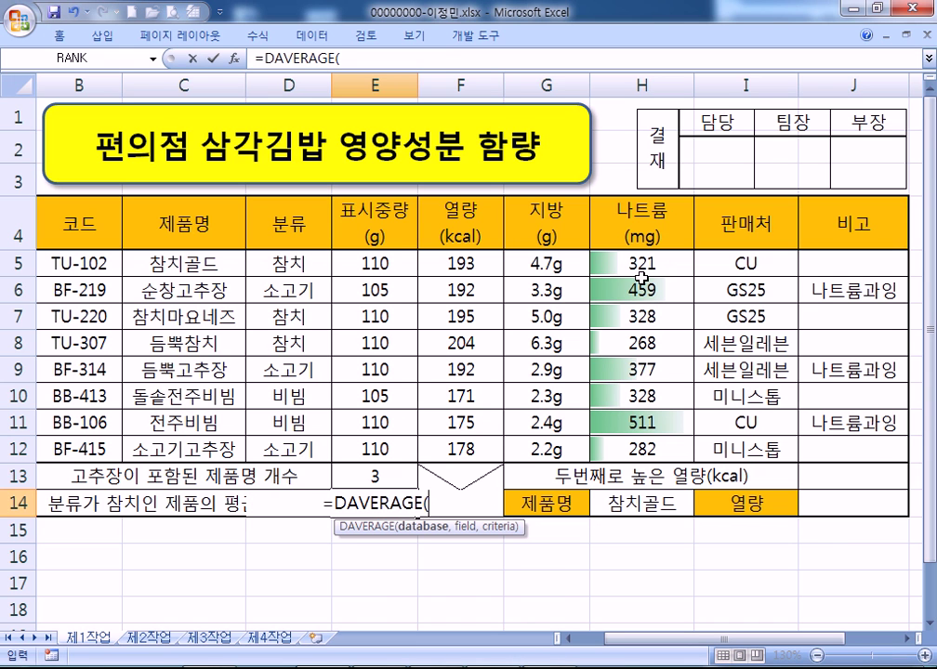
{"action": "scroll", "coordinate": [606, 619], "scroll_direction": "left", "scroll_amount": 1}
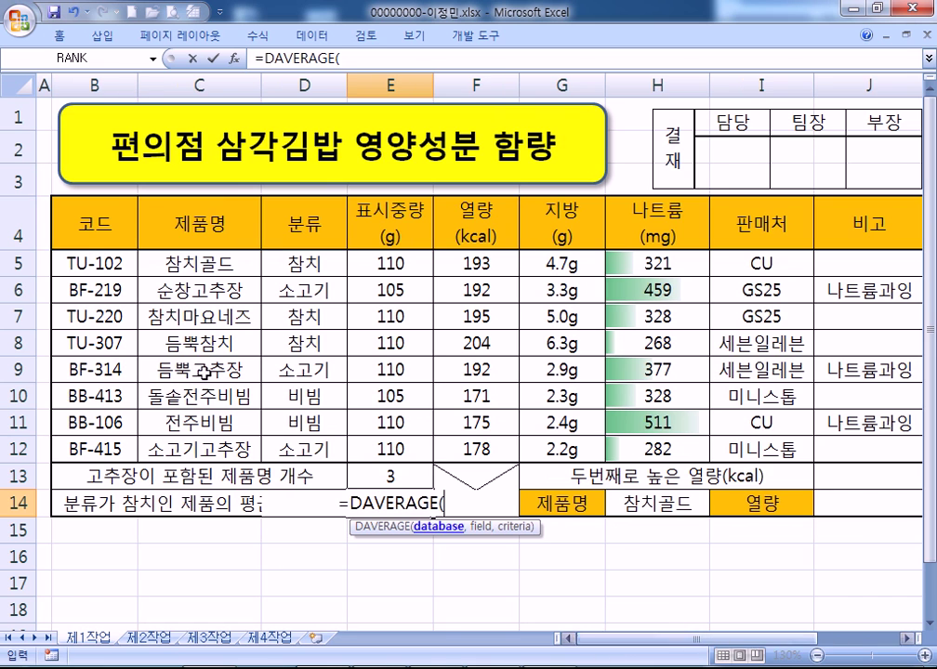
{"action": "left_click_drag", "start_coordinate": [93, 230], "coordinate": [677, 447]}
{"action": "type", "text": ","}
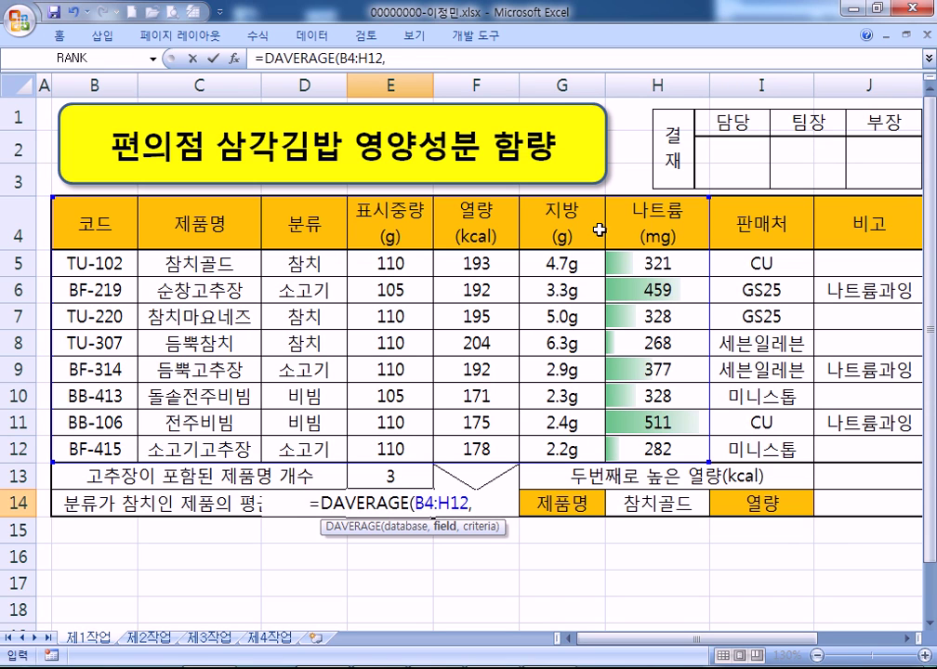
{"action": "left_click", "coordinate": [575, 224]}
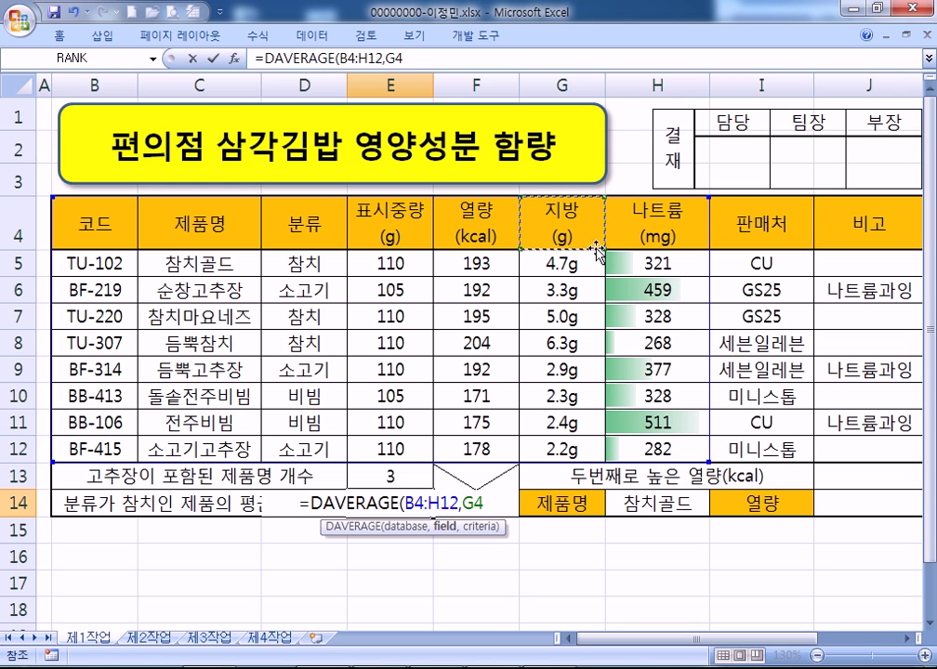
{"action": "type", "text": ","}
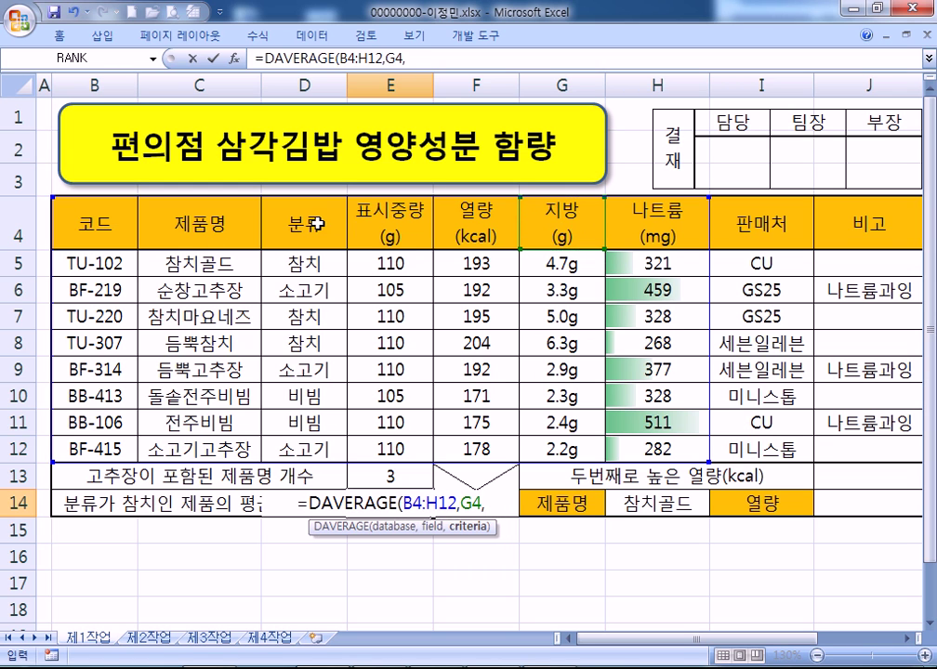
{"action": "left_click", "coordinate": [314, 223]}
{"action": "left_click_drag", "start_coordinate": [313, 223], "coordinate": [304, 261]}
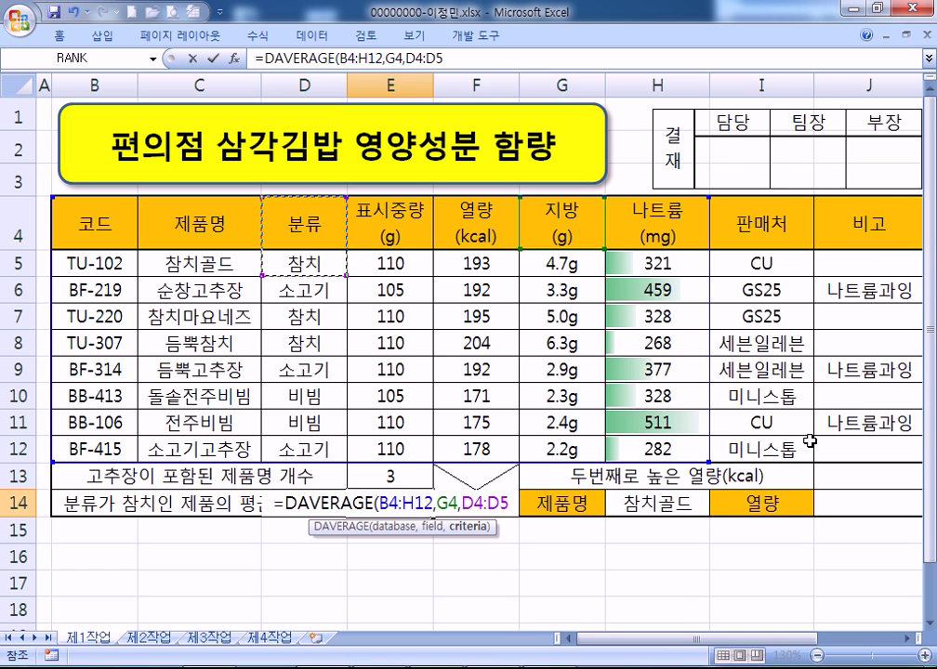
{"action": "key", "text": "Return"}
{"action": "key", "text": "Up"}
{"action": "key", "text": "Up"}
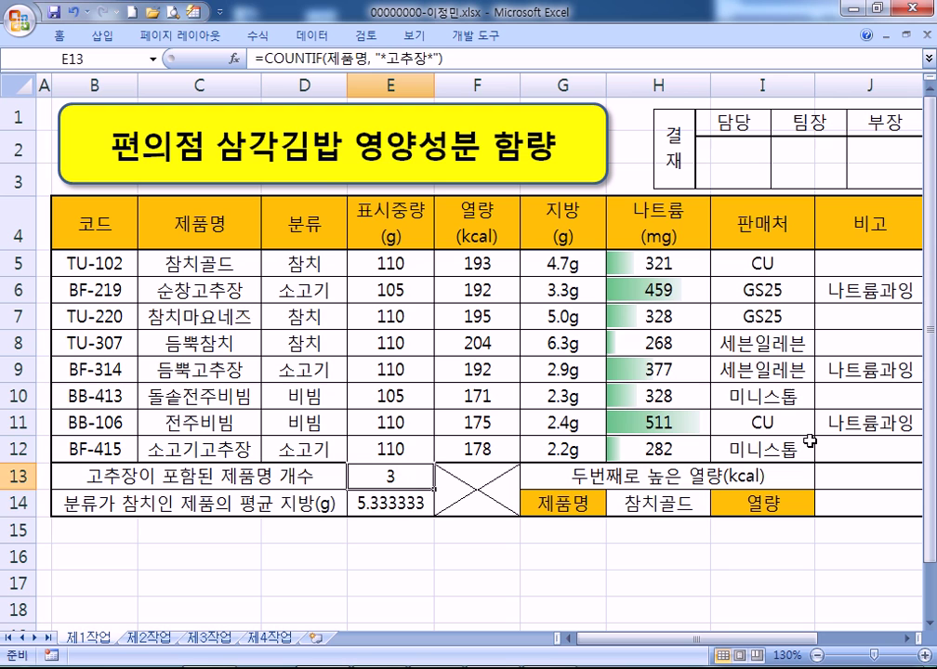
{"action": "key", "text": "Down"}
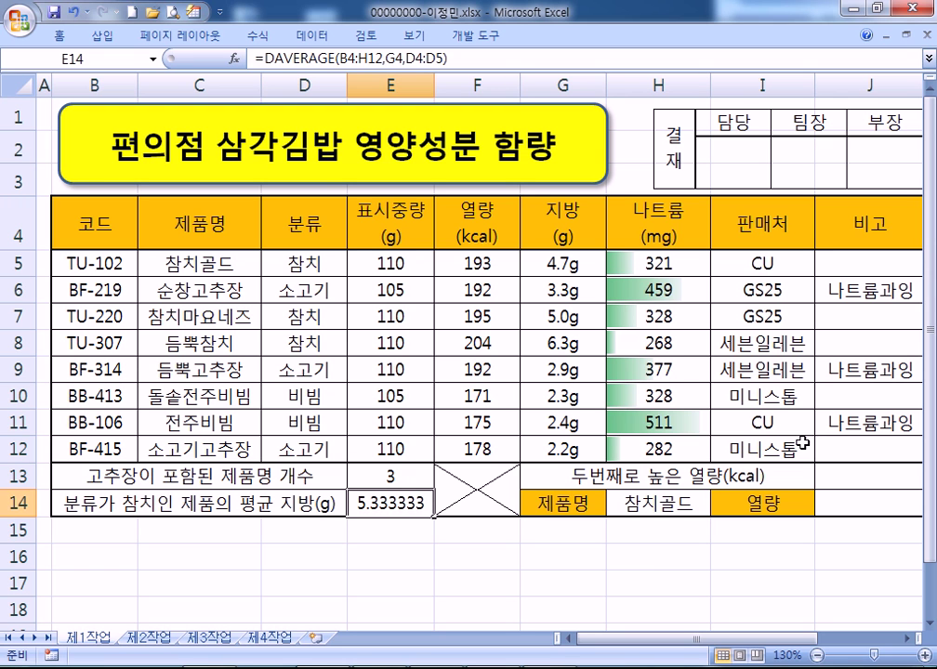
Decrease E14's decimal places until the average fat reads 5.3
{"action": "left_click", "coordinate": [71, 36]}
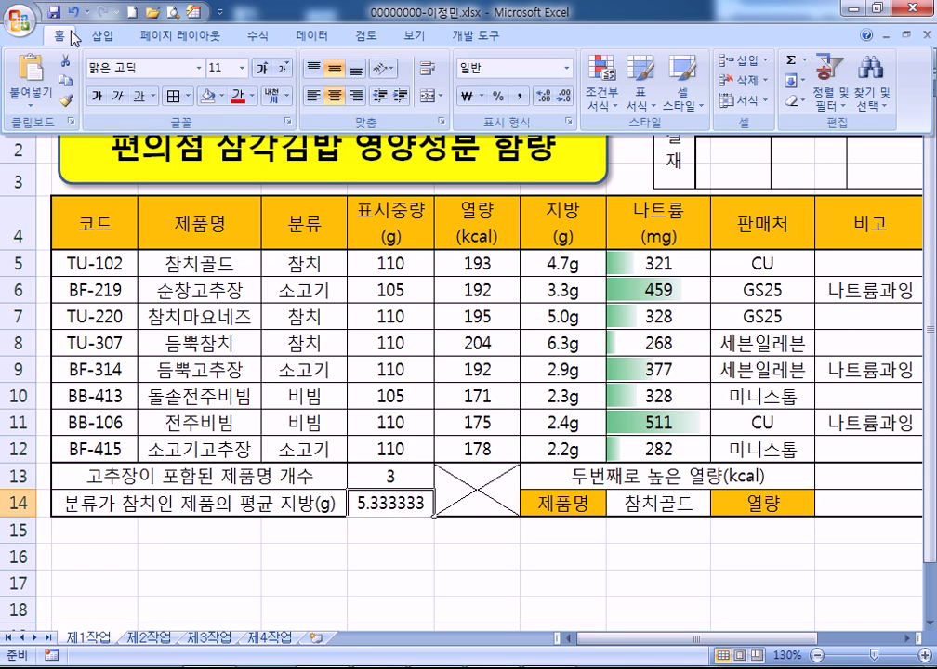
{"action": "left_click", "coordinate": [566, 98]}
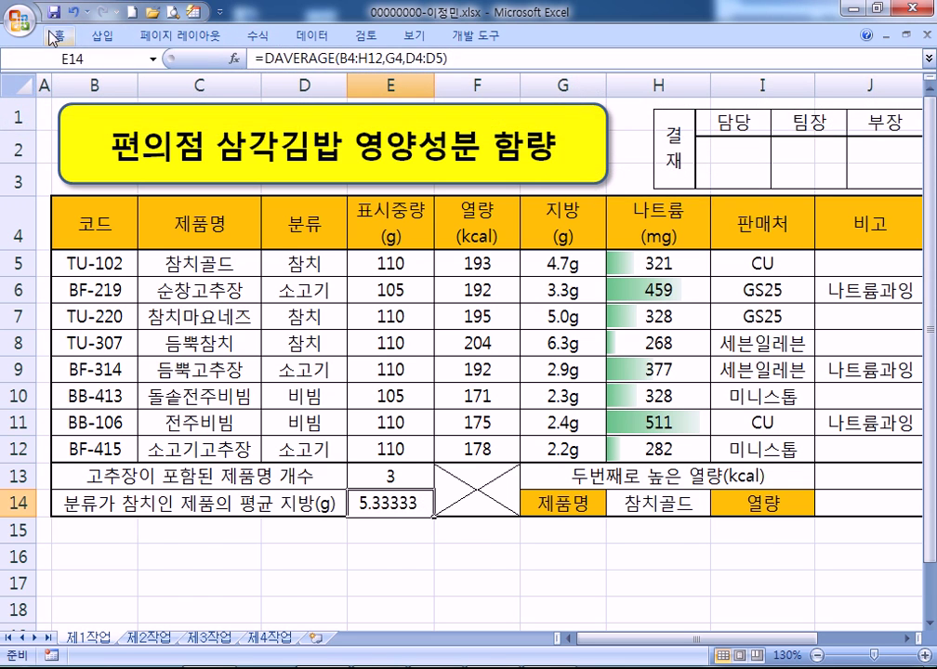
{"action": "left_click", "coordinate": [74, 37]}
{"action": "left_click", "coordinate": [564, 98]}
{"action": "left_click", "coordinate": [565, 100]}
{"action": "left_click", "coordinate": [565, 99]}
{"action": "left_click", "coordinate": [565, 100]}
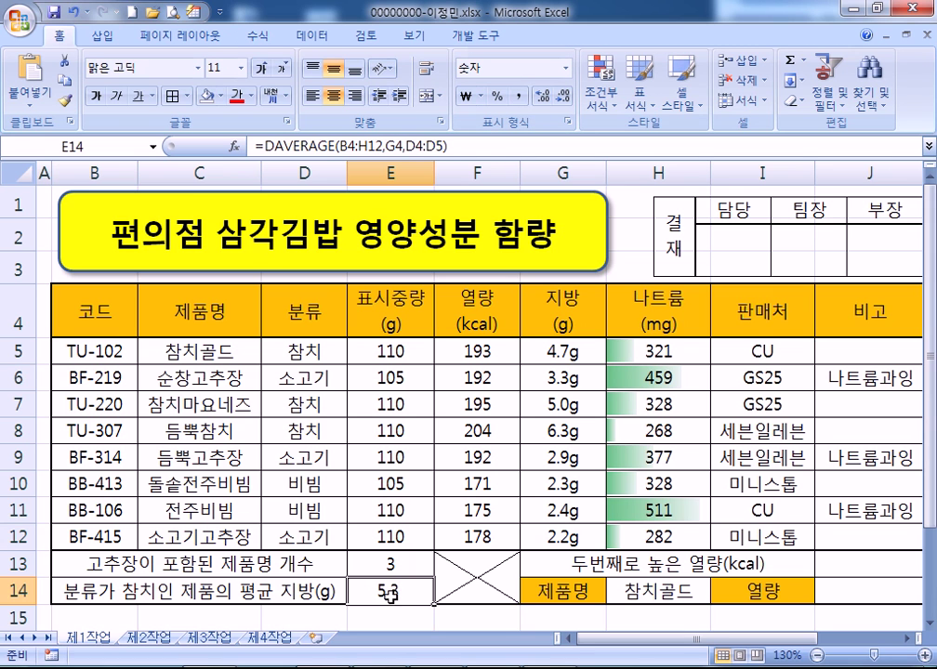
{"action": "scroll", "coordinate": [207, 383], "scroll_direction": "down", "scroll_amount": 2}
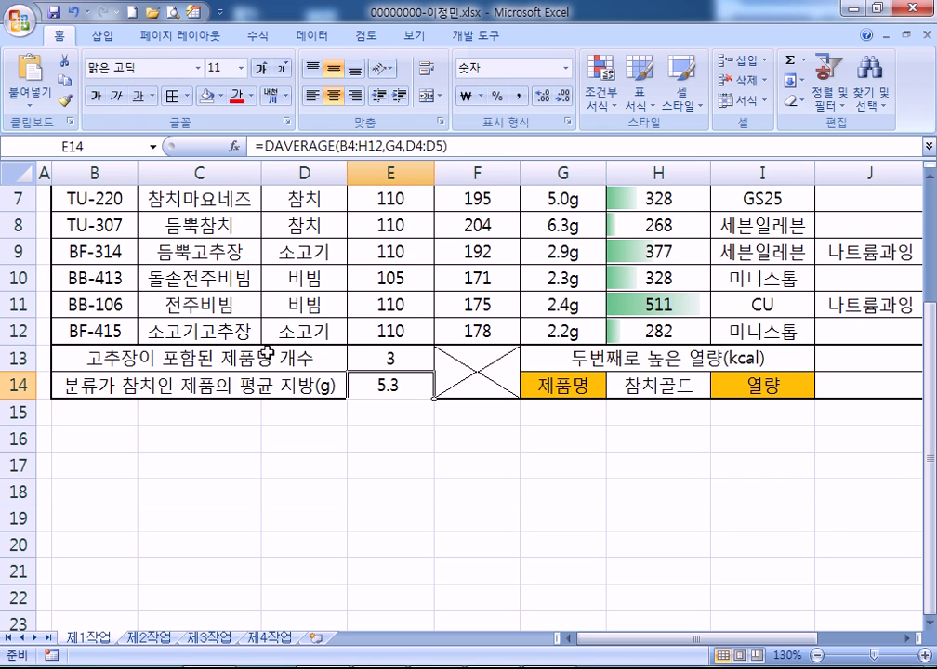
Review E14's DAVERAGE formula and leave it unchanged
{"action": "double_click", "coordinate": [434, 385]}
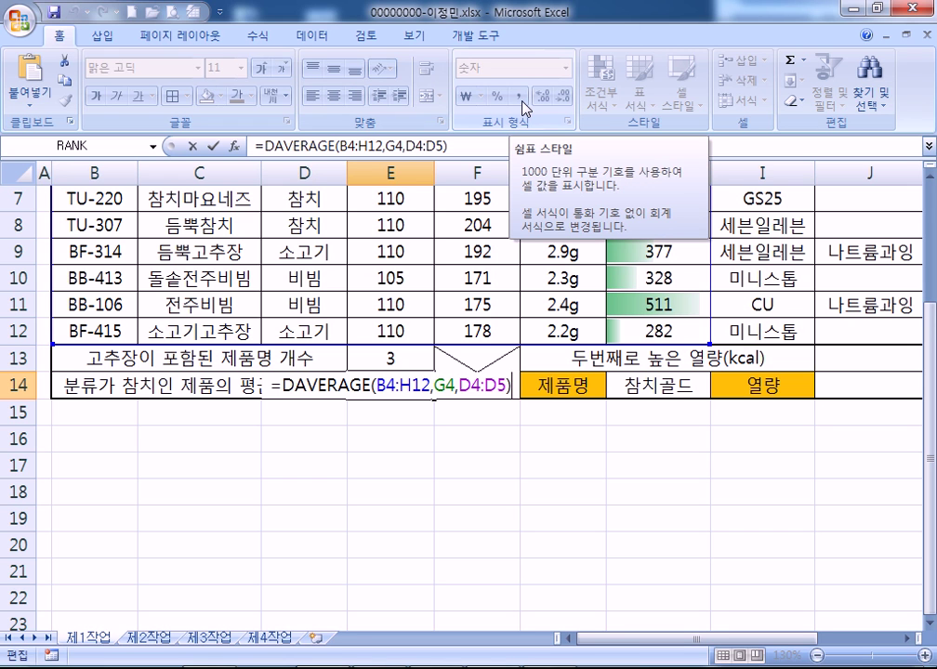
{"action": "key", "text": "ctrl+Return"}
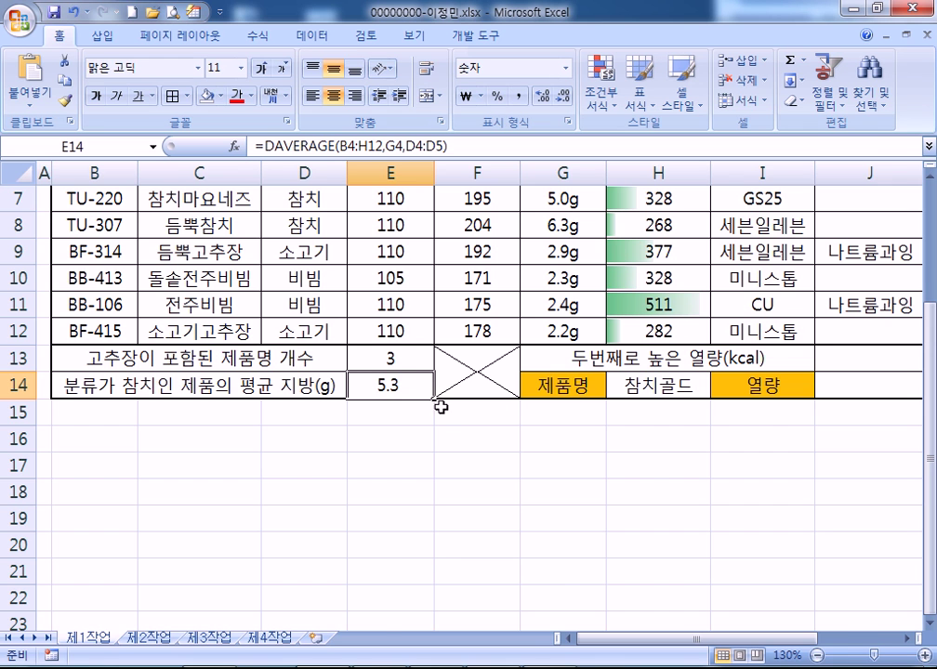
{"action": "scroll", "coordinate": [438, 401], "scroll_direction": "down", "scroll_amount": 2, "text": "ctrl"}
{"action": "scroll", "coordinate": [429, 372], "scroll_direction": "up", "scroll_amount": 1, "text": "ctrl"}
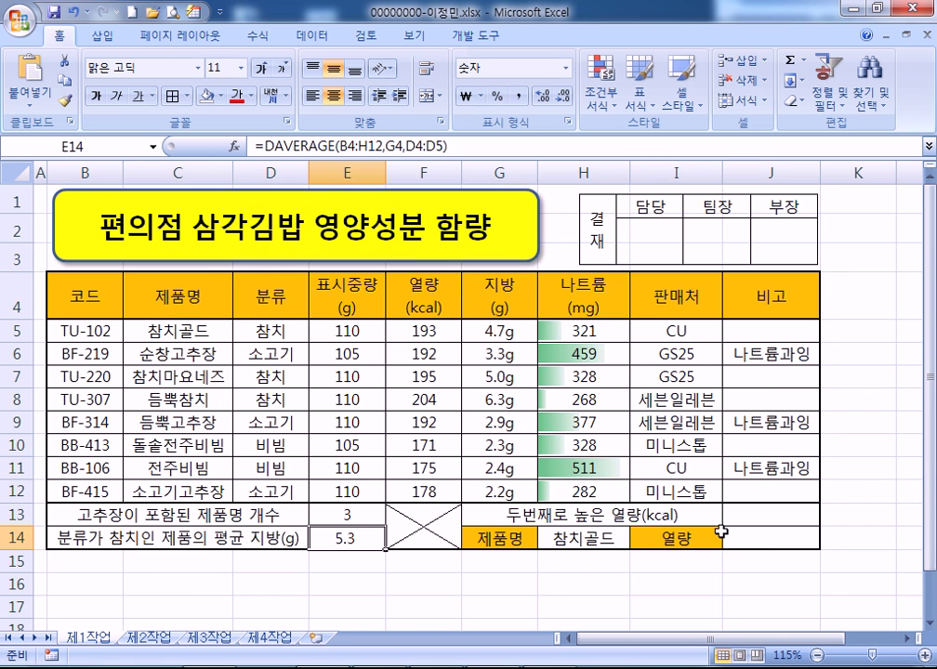
{"action": "scroll", "coordinate": [744, 533], "scroll_direction": "down", "scroll_amount": 1}
{"action": "left_click", "coordinate": [749, 427]}
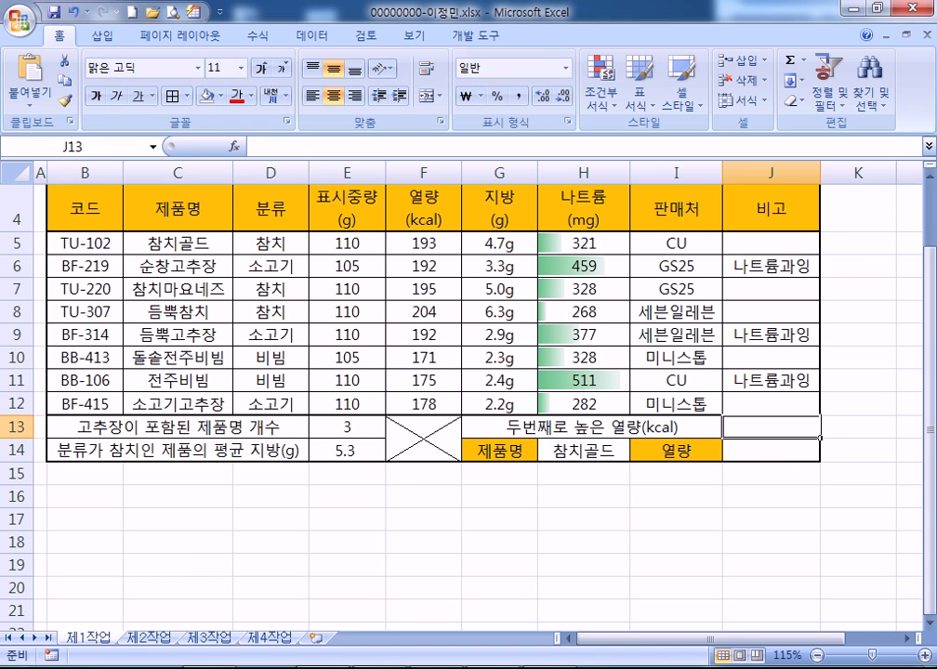
Enter =LARGE(F5:F12,2) in J13 to show the second-highest calories, 195
{"action": "type", "text": "=LARGE("}
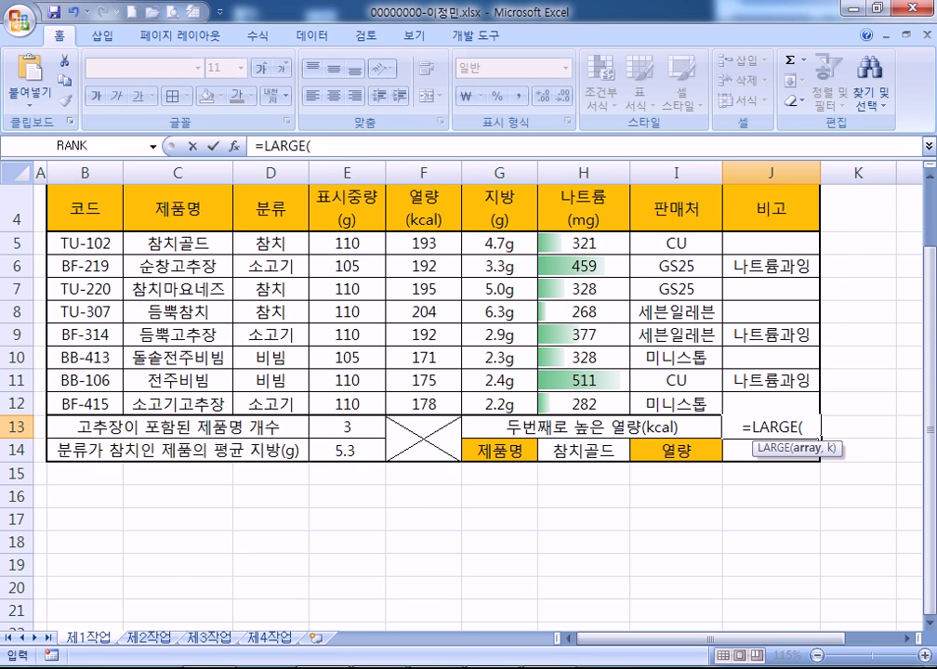
{"action": "left_click_drag", "start_coordinate": [425, 239], "coordinate": [421, 393]}
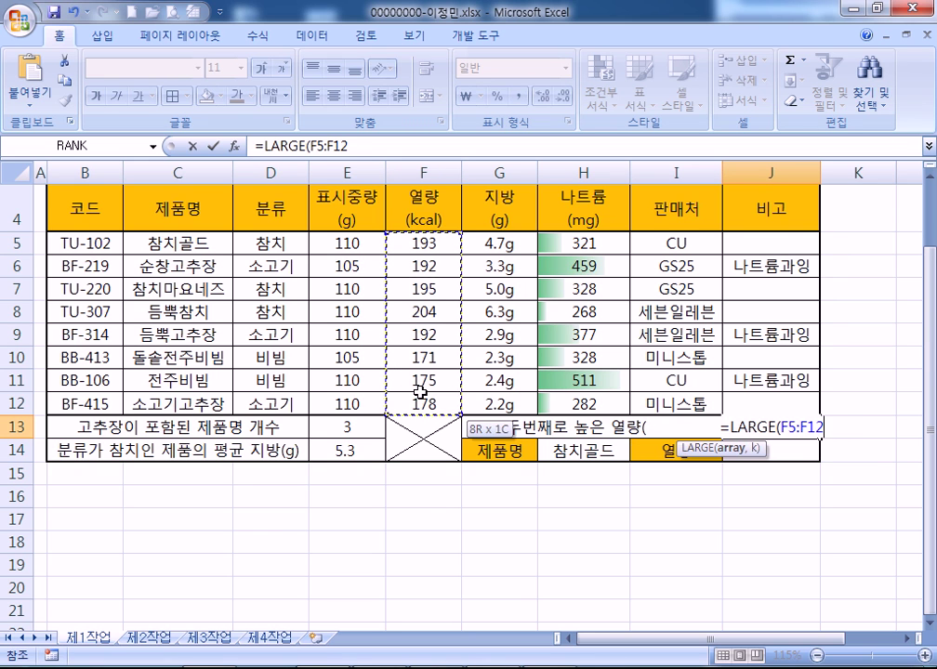
{"action": "type", "text": ",2"}
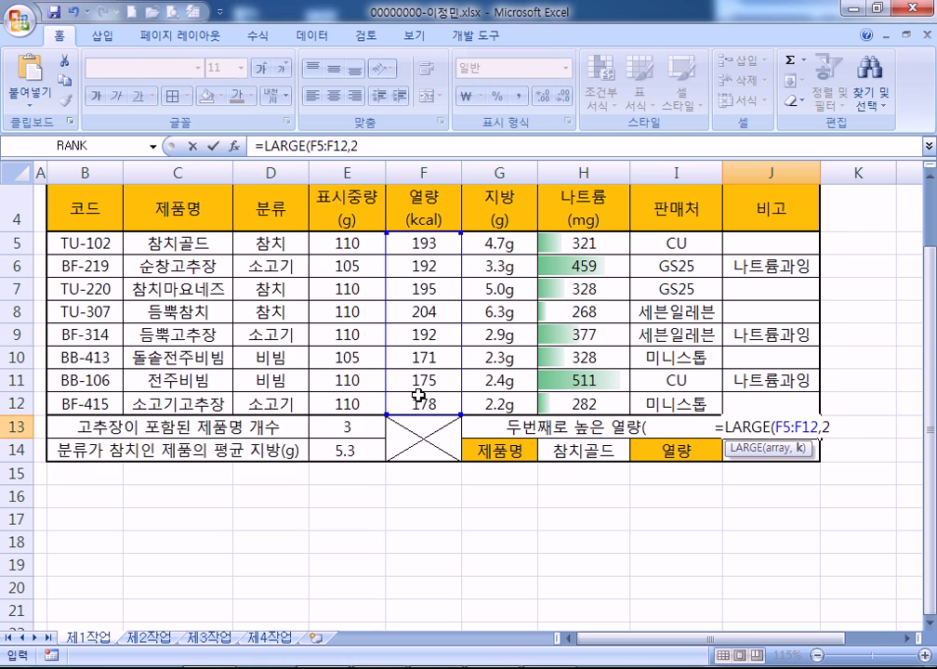
{"action": "key", "text": "Return"}
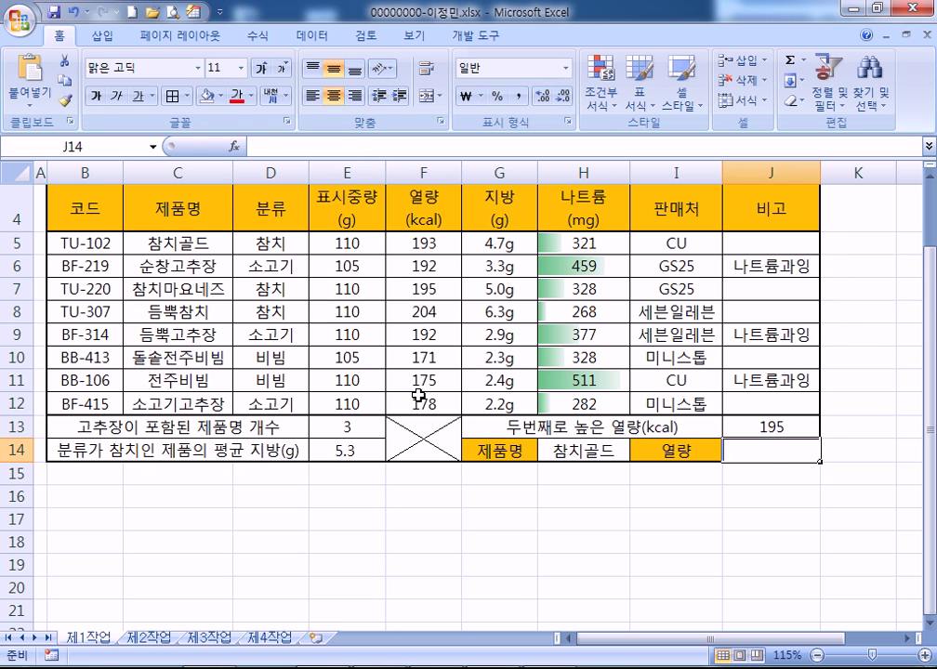
Check J13's formula unchanged, then begin typing =VL in J14
{"action": "key", "text": "Up"}
{"action": "key", "text": "F2"}
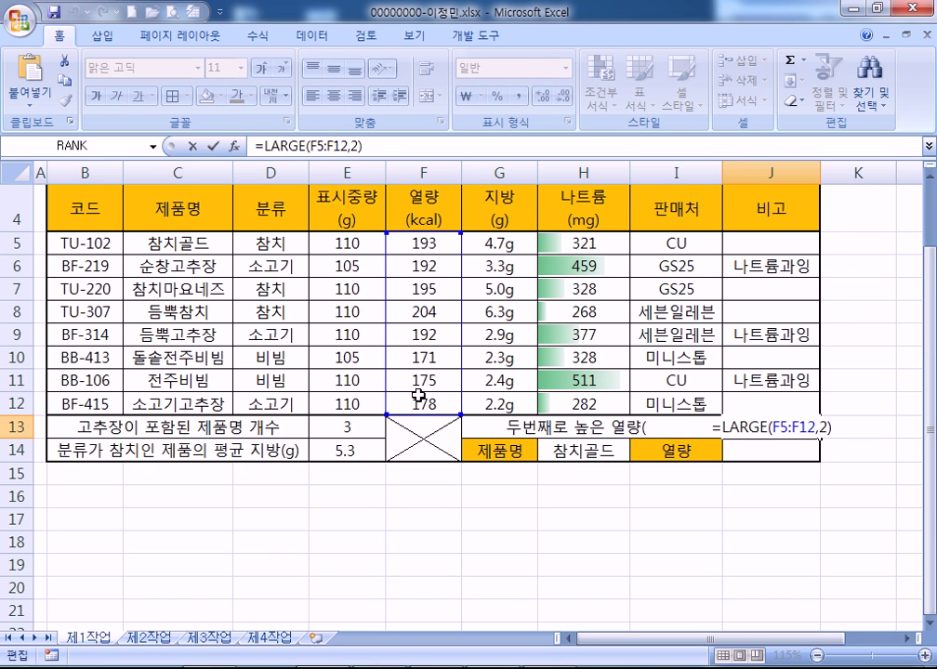
{"action": "key", "text": "Return"}
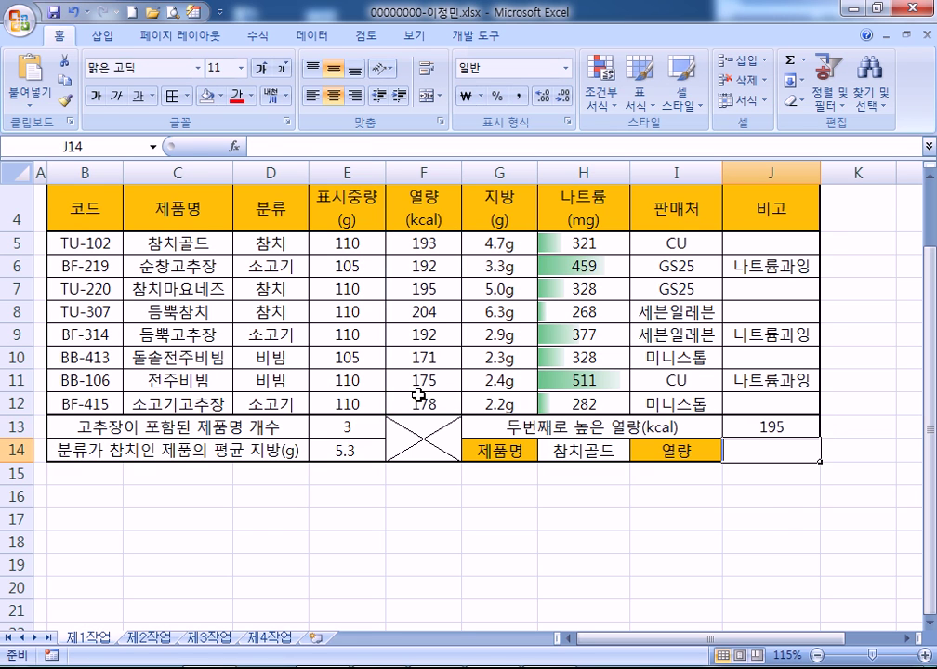
{"action": "type", "text": "=VL"}
Enter =VLOOKUP(H14,C5:H12,4,0) in J14 to look up 참치골드's calories
{"action": "key", "text": "Tab"}
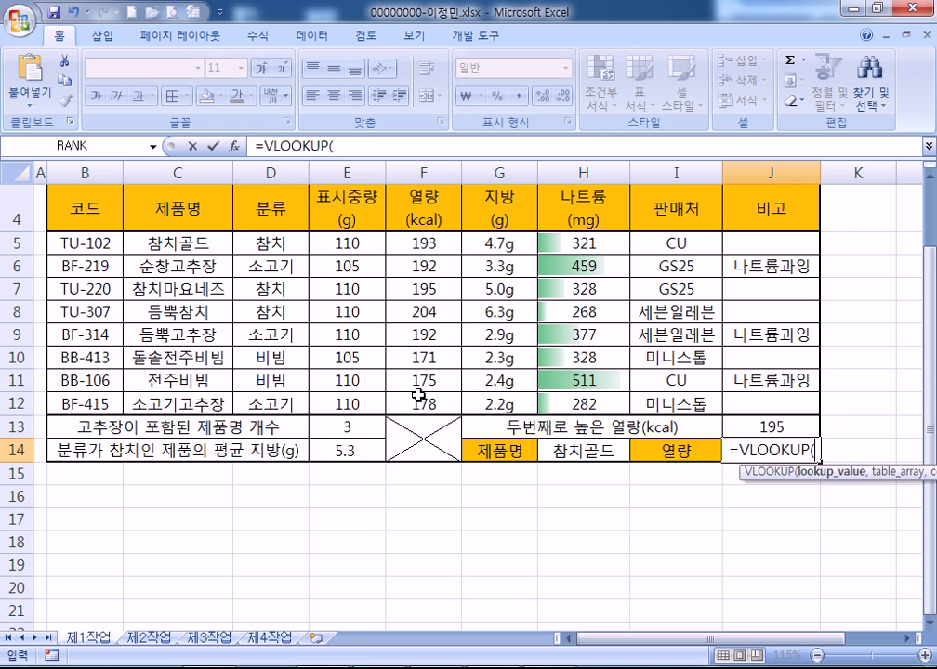
{"action": "left_click", "coordinate": [575, 452]}
{"action": "type", "text": ","}
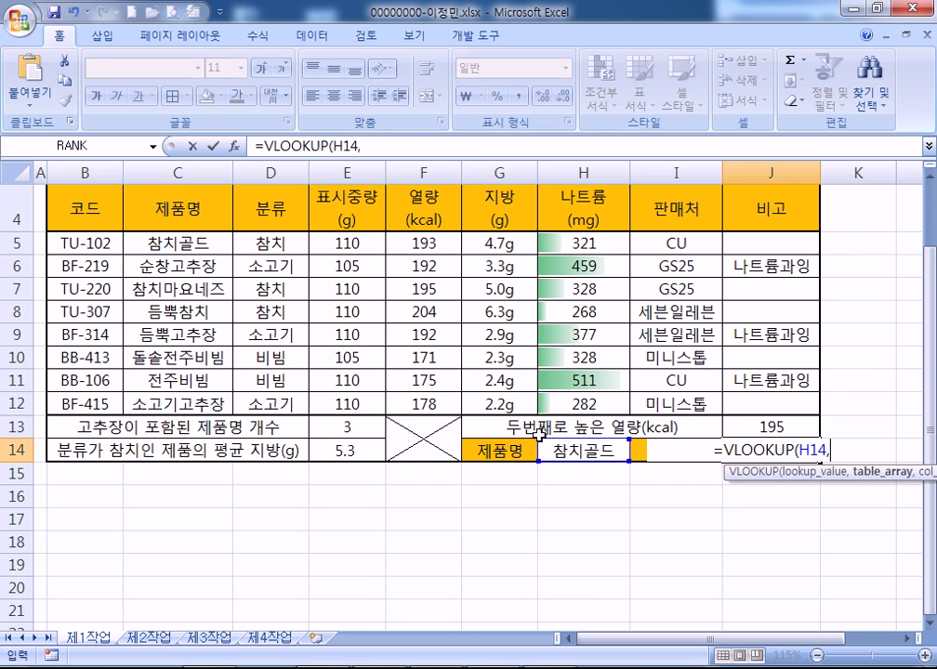
{"action": "left_click", "coordinate": [177, 244]}
{"action": "left_click_drag", "start_coordinate": [177, 244], "coordinate": [253, 404]}
{"action": "left_click_drag", "start_coordinate": [108, 245], "coordinate": [107, 406]}
{"action": "left_click", "coordinate": [184, 242]}
{"action": "left_click_drag", "start_coordinate": [184, 242], "coordinate": [594, 410]}
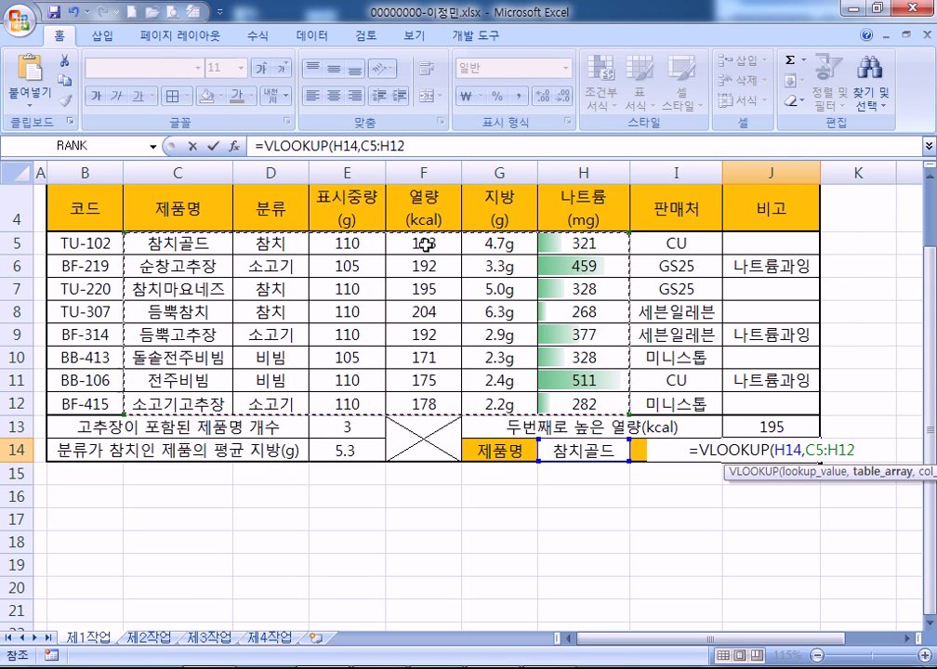
{"action": "type", "text": ",4,"}
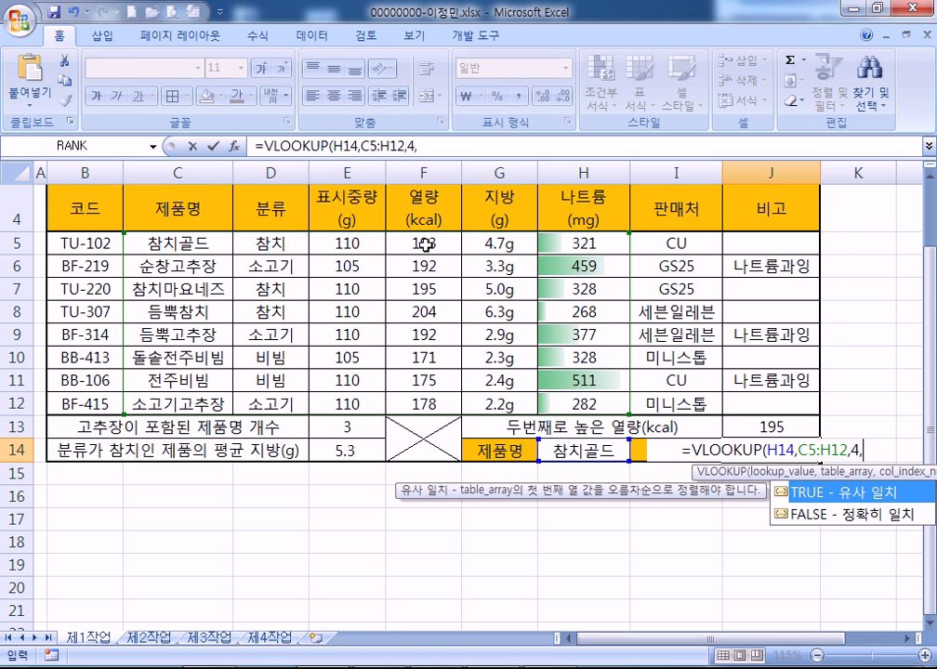
{"action": "type", "text": "0"}
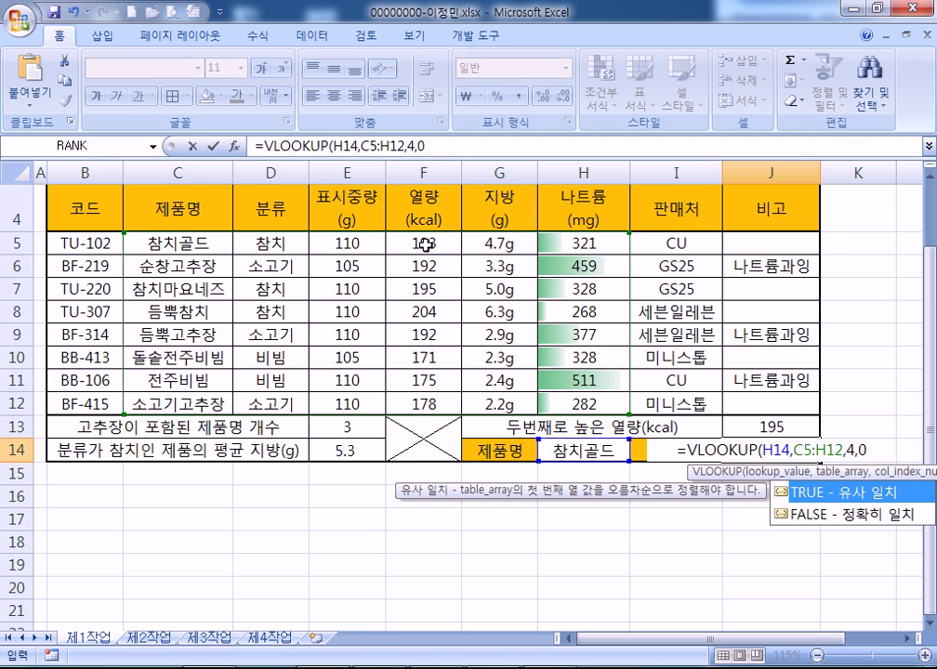
{"action": "key", "text": "Return"}
Append &"kcal" to J14's formula so it displays 193kcal
{"action": "key", "text": "Up"}
{"action": "key", "text": "F2"}
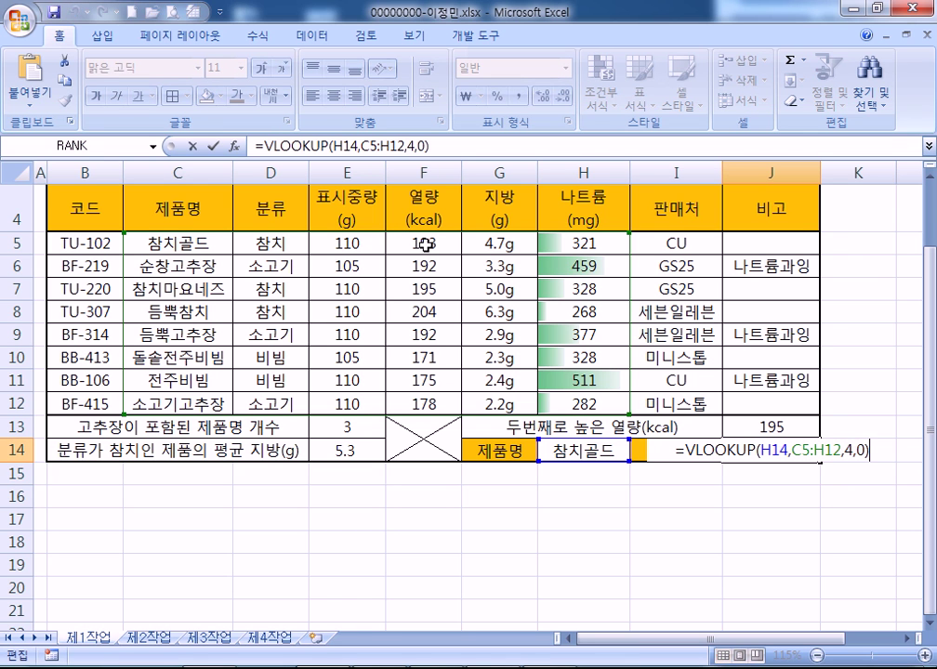
{"action": "key", "text": "Tab"}
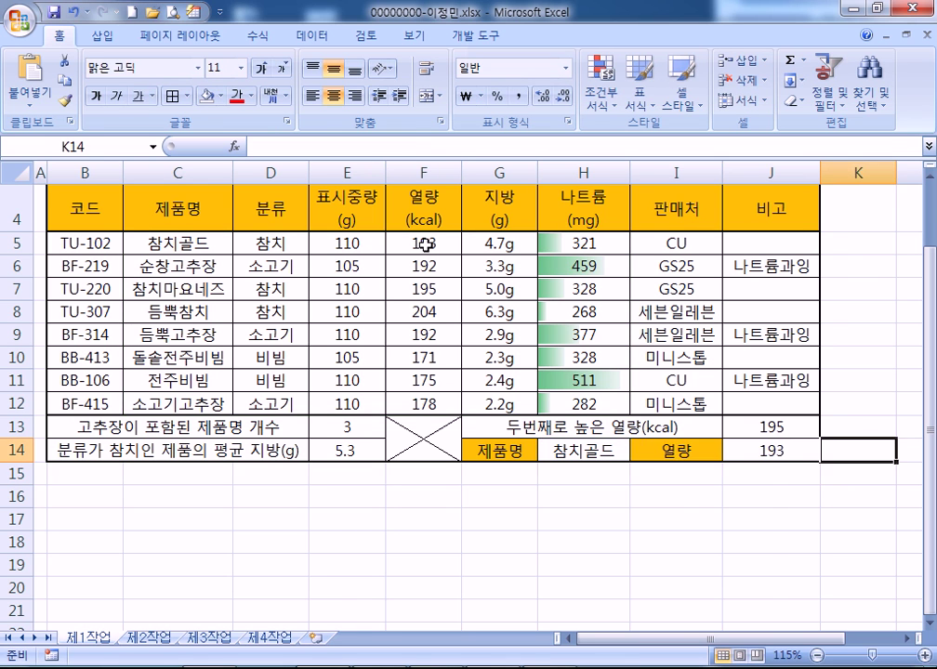
{"action": "key", "text": "Right"}
{"action": "key", "text": "Right"}
{"action": "key", "text": "Right"}
{"action": "key", "text": "Right"}
{"action": "key", "text": "Left"}
{"action": "key", "text": "Left"}
{"action": "key", "text": "Left"}
{"action": "key", "text": "Left"}
{"action": "key", "text": "Left"}
{"action": "key", "text": "F2"}
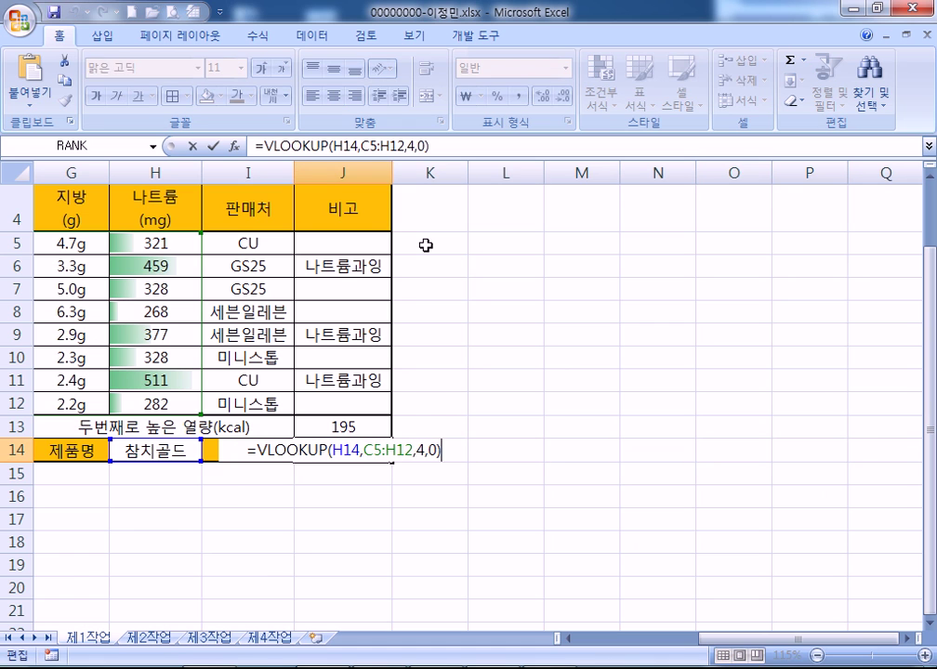
{"action": "type", "text": "&\""}
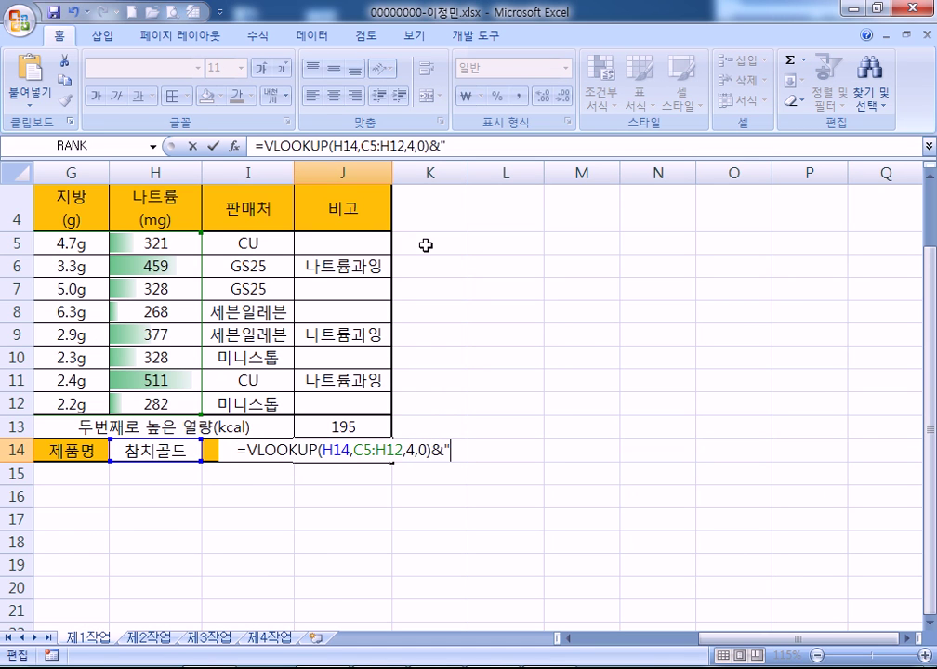
{"action": "type", "text": "K"}
{"action": "key", "text": "BackSpace"}
{"action": "type", "text": "kcal\""}
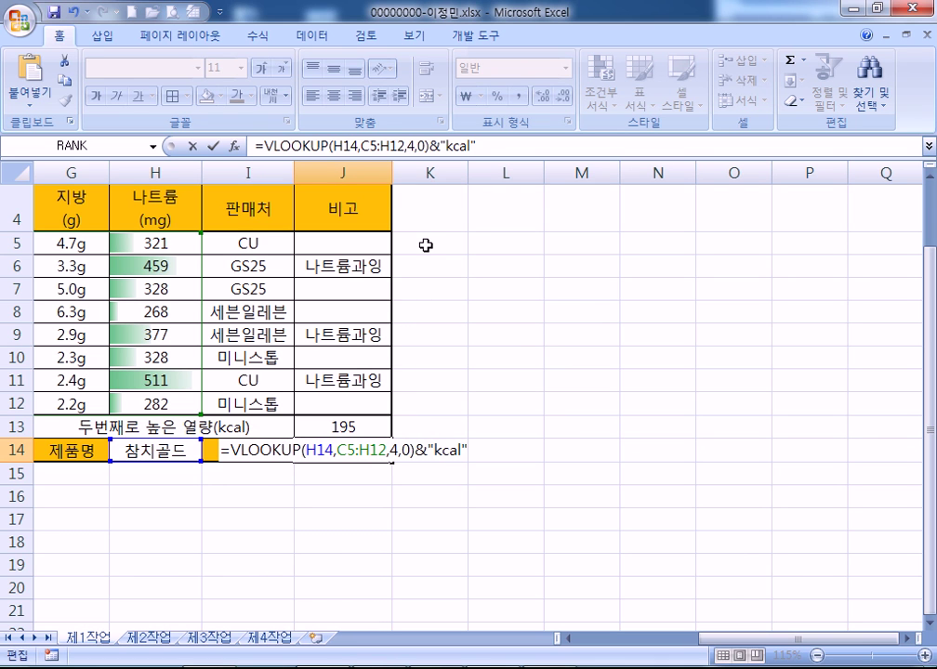
{"action": "key", "text": "Return"}
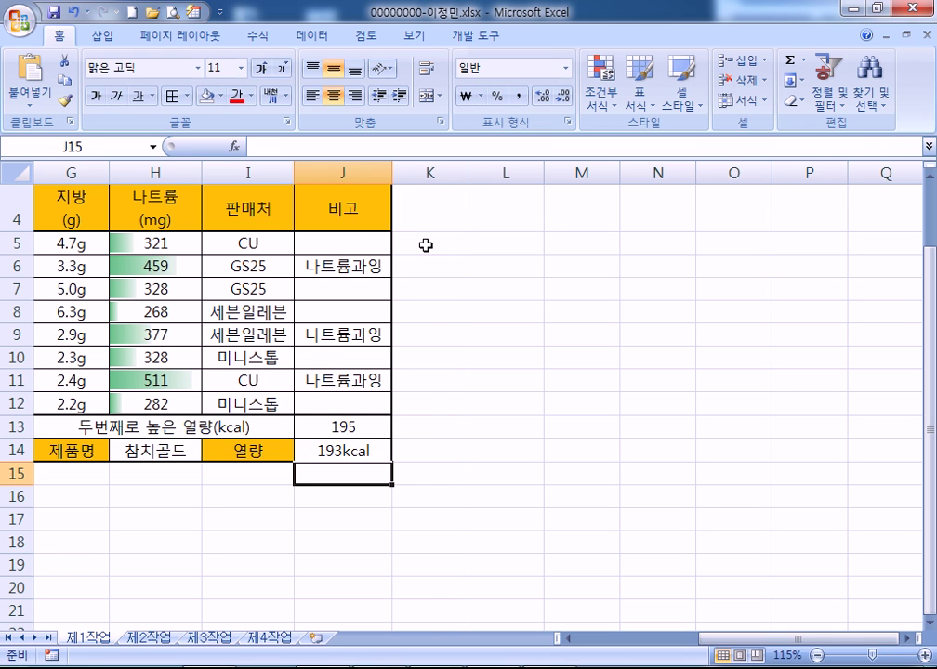
{"action": "key", "text": "Left"}
{"action": "key", "text": "Left"}
{"action": "key", "text": "Left"}
{"action": "key", "text": "Left"}
{"action": "key", "text": "Left"}
{"action": "key", "text": "Left"}
Inspect the conditional formatting options for 나트륨 values H5:H12 without changing anything
{"action": "left_click_drag", "start_coordinate": [356, 245], "coordinate": [351, 393]}
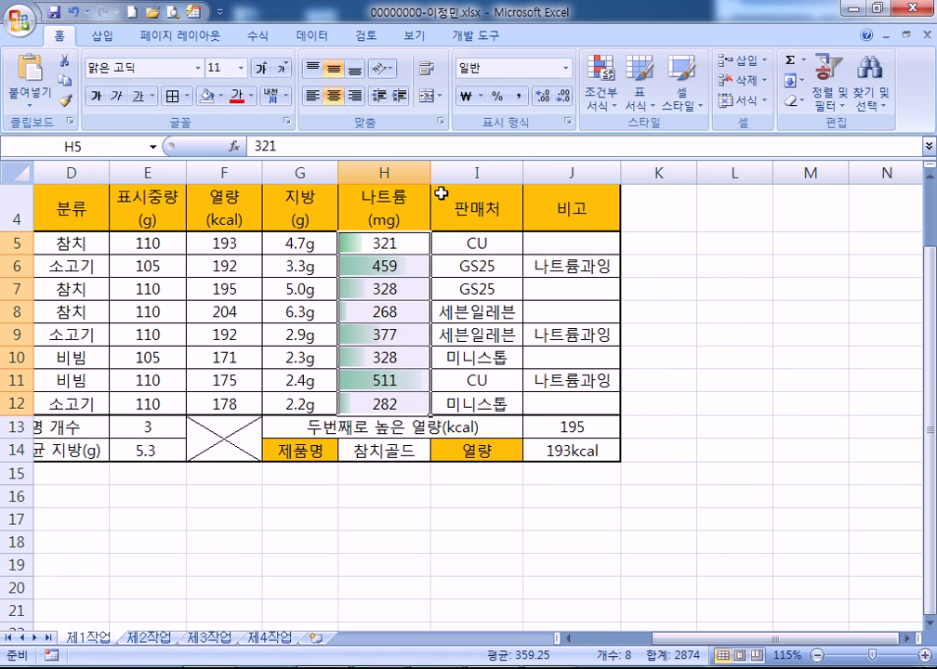
{"action": "left_click", "coordinate": [614, 78]}
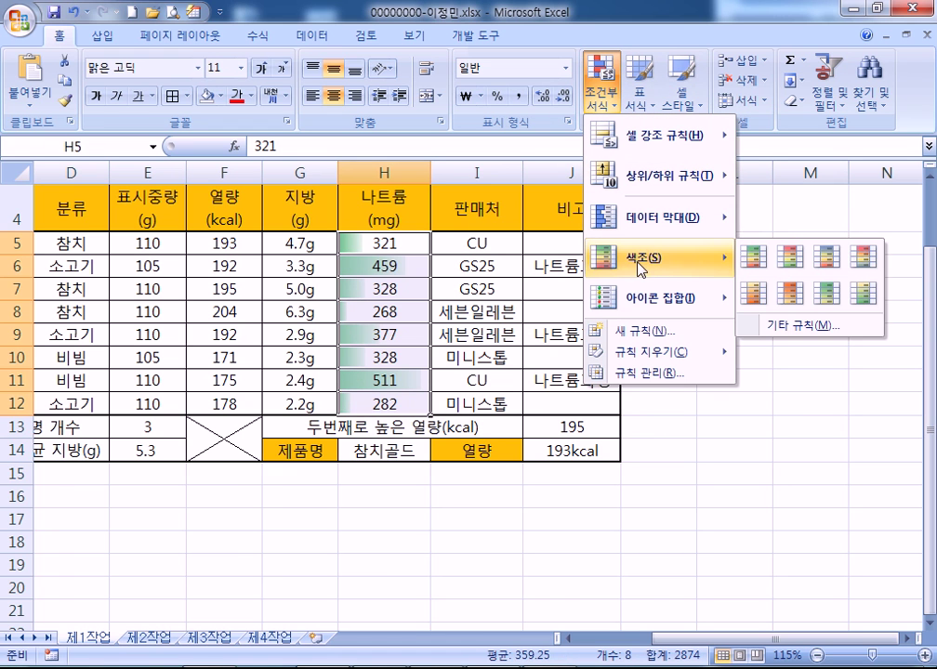
{"action": "mouse_move", "coordinate": [656, 233]}
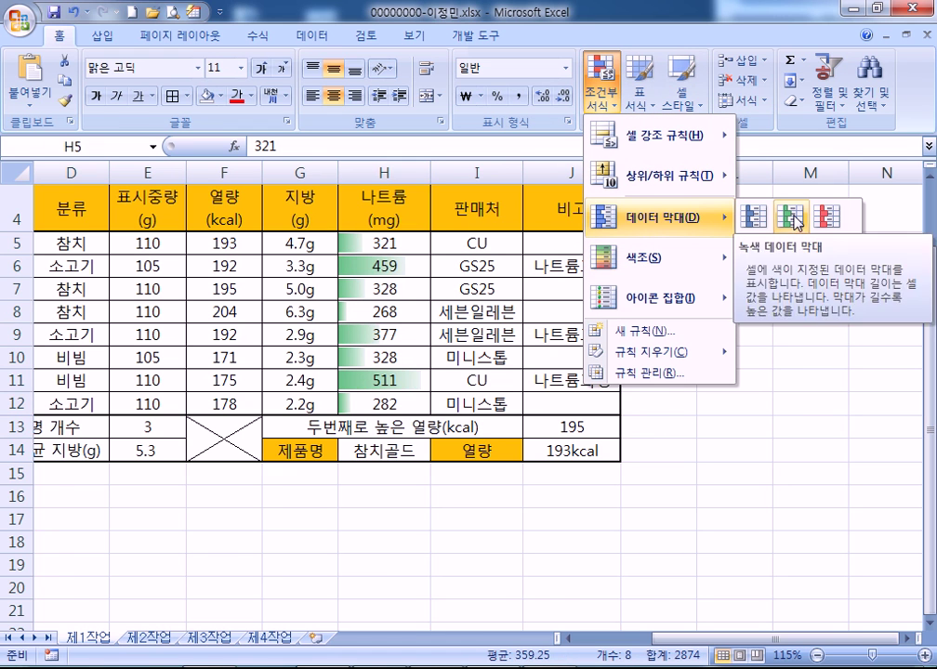
{"action": "left_click", "coordinate": [363, 246]}
Select the 제1작업 product table, then go to sheet 제2작업
{"action": "key", "text": "ctrl+Home"}
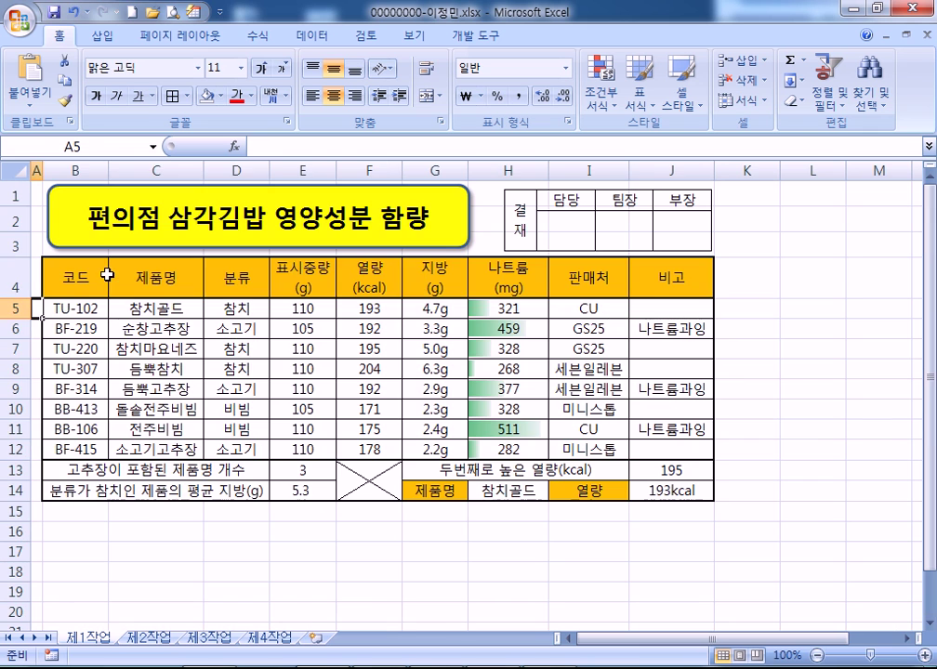
{"action": "scroll", "coordinate": [79, 274], "scroll_direction": "down", "scroll_amount": 1}
{"action": "left_click_drag", "start_coordinate": [58, 284], "coordinate": [520, 448]}
{"action": "left_click", "coordinate": [149, 638]}
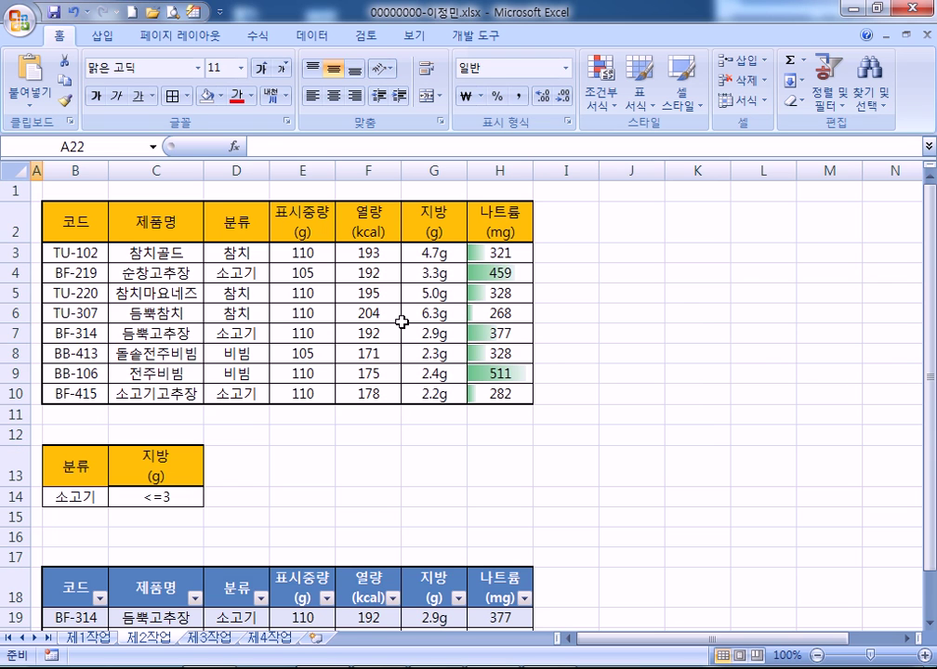
Compare the sodium columns, ending with H3:H10 selected on sheet 제2작업
{"action": "left_click", "coordinate": [89, 638]}
{"action": "left_click_drag", "start_coordinate": [509, 308], "coordinate": [508, 448]}
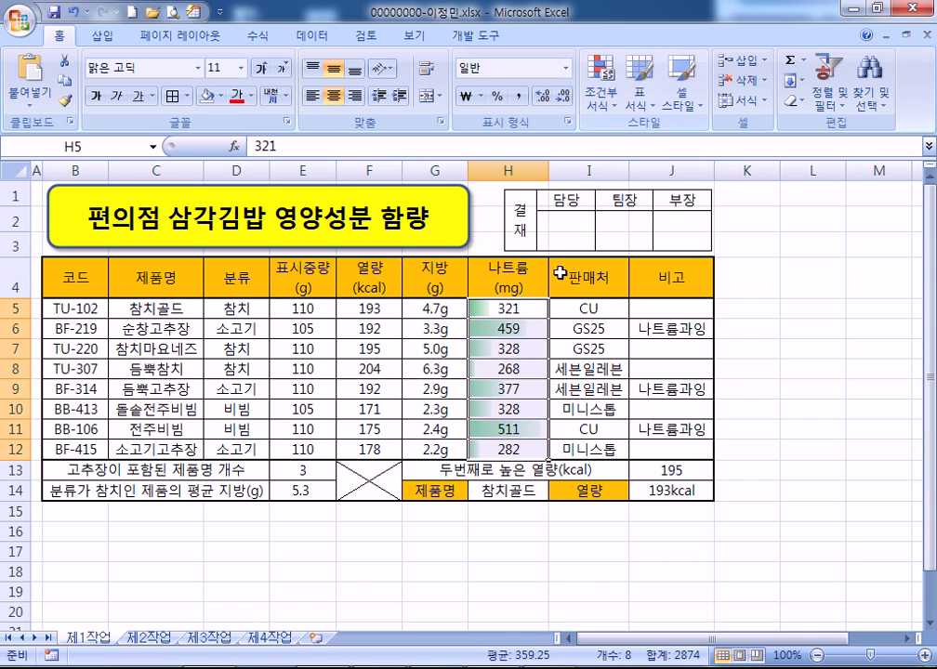
{"action": "left_click", "coordinate": [149, 638]}
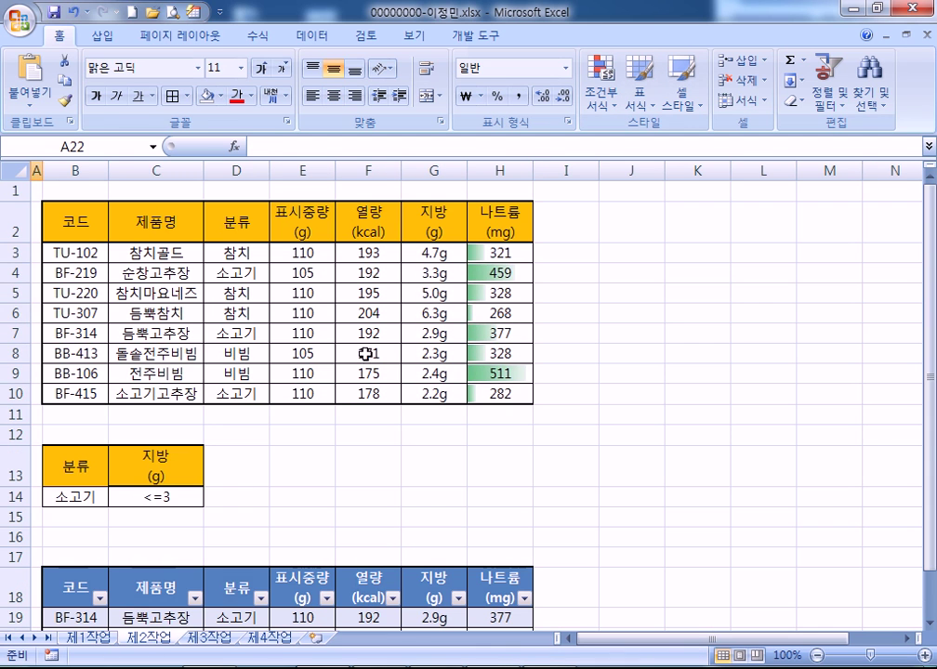
{"action": "left_click_drag", "start_coordinate": [487, 252], "coordinate": [488, 394]}
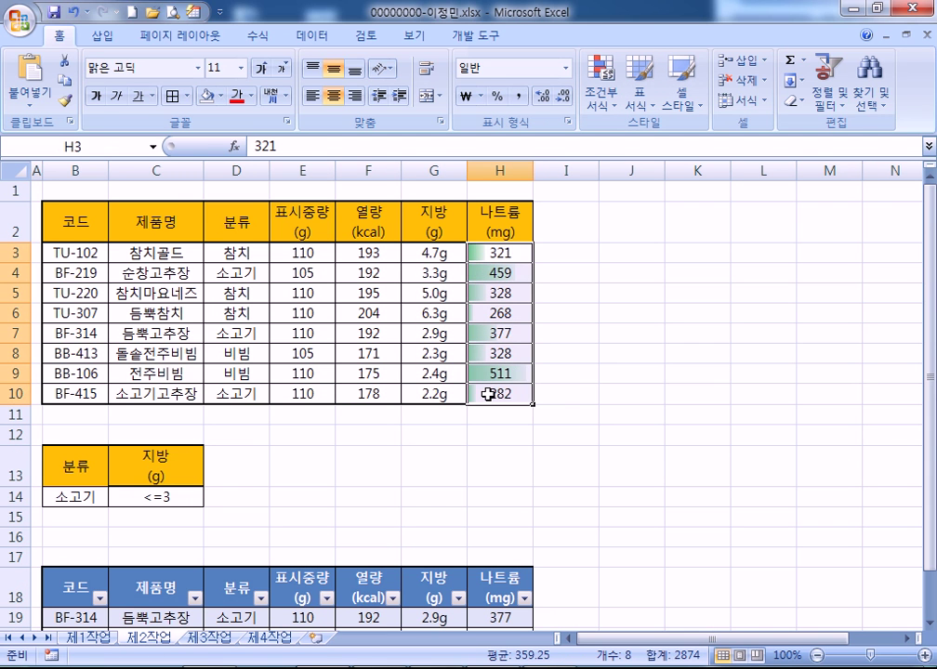
Delete the Data Bar rule from 제2작업's sodium values and return to 제1작업
{"action": "left_click", "coordinate": [600, 91]}
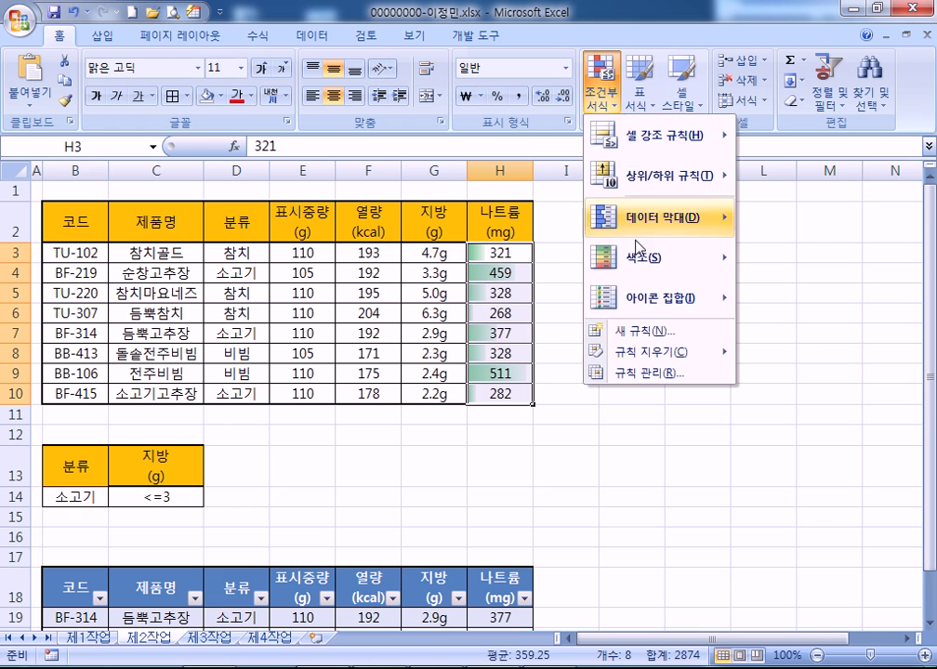
{"action": "left_click", "coordinate": [626, 374]}
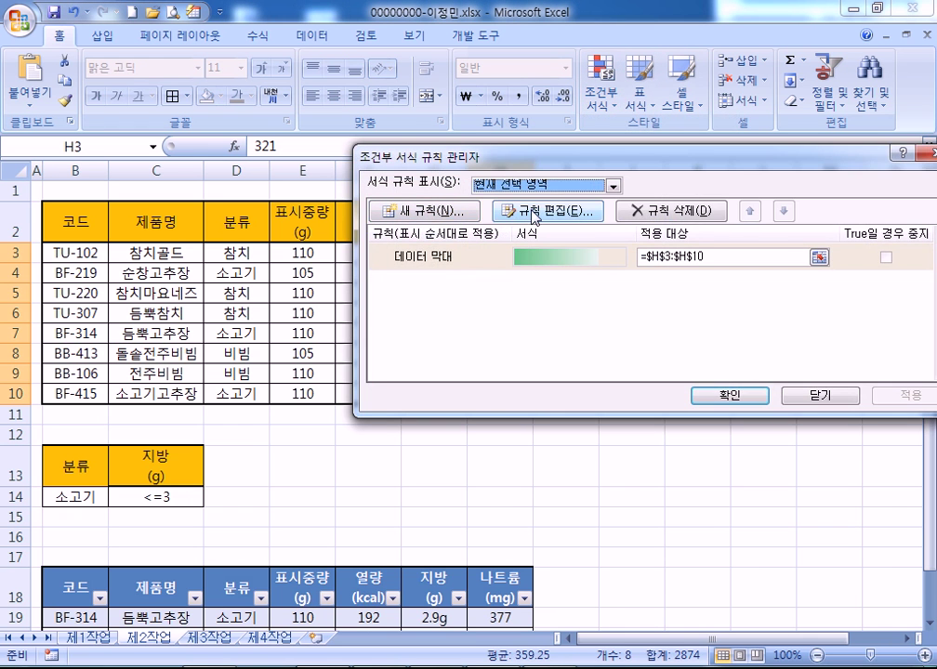
{"action": "left_click", "coordinate": [548, 208]}
{"action": "left_click", "coordinate": [689, 435]}
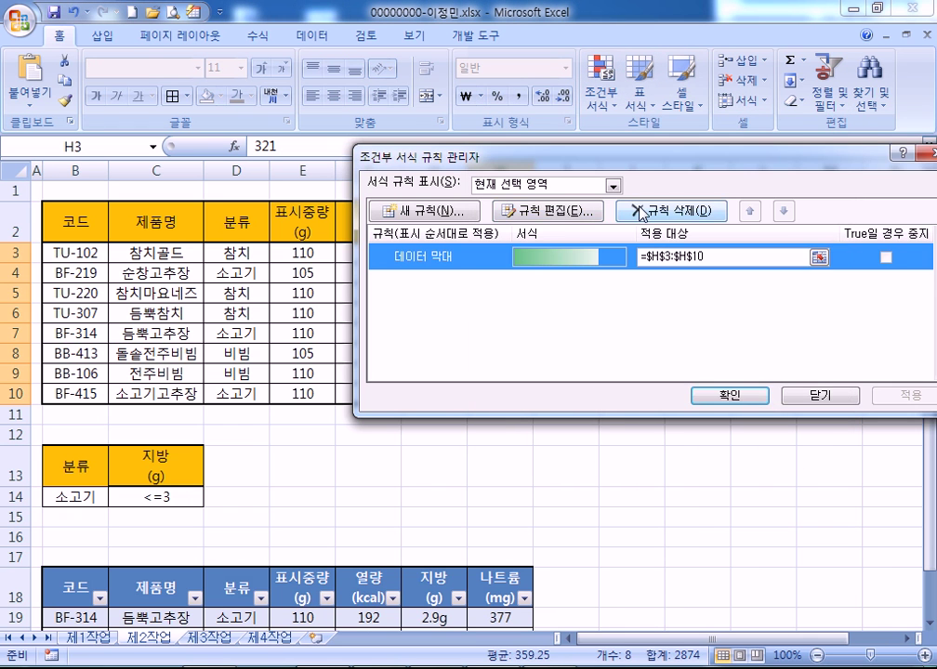
{"action": "left_click", "coordinate": [714, 392]}
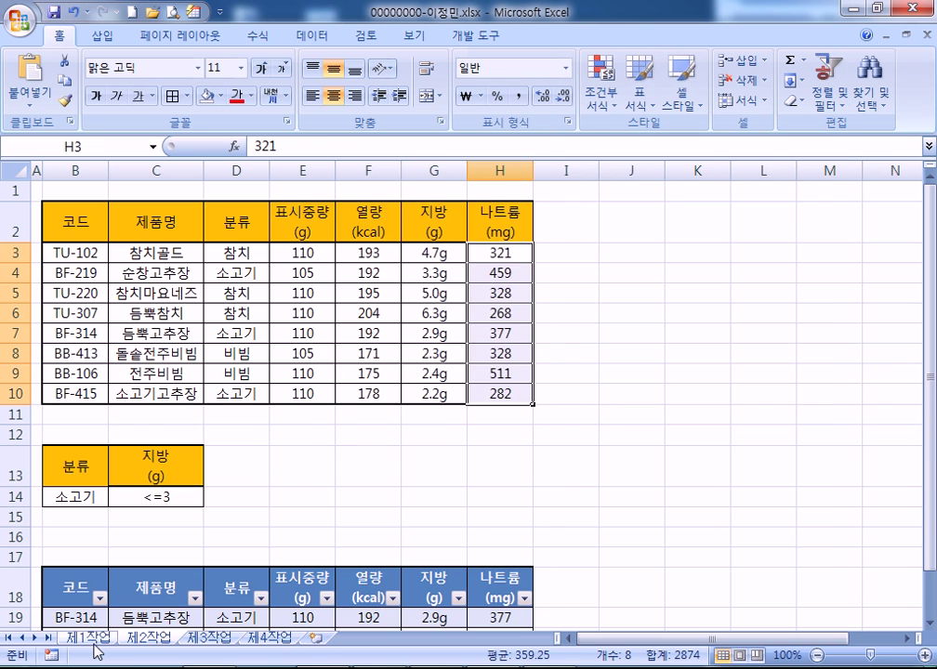
{"action": "left_click", "coordinate": [89, 637]}
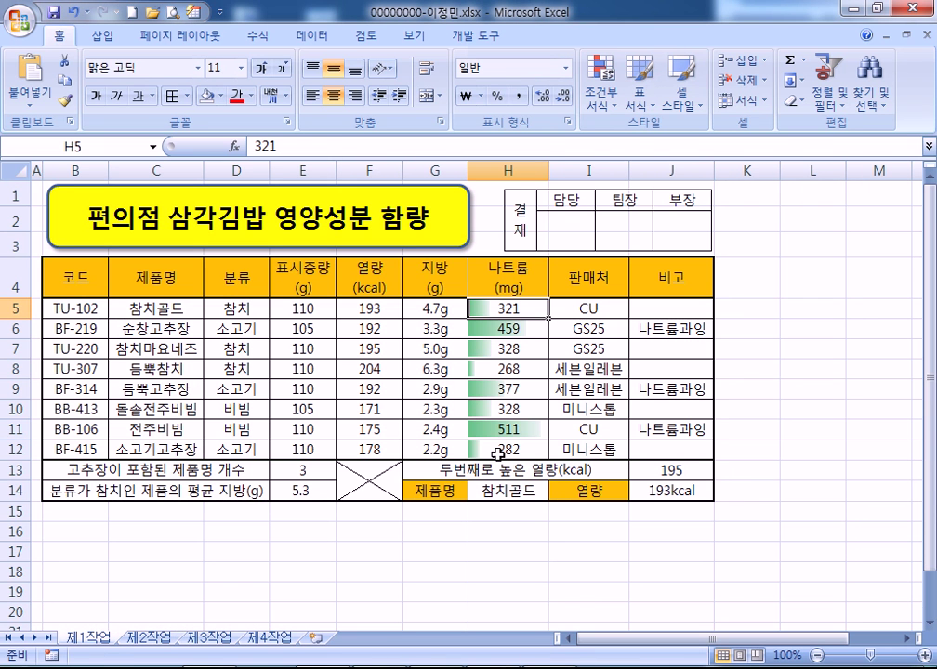
Compare the sodium columns by switching between sheets 제1작업 and 제2작업
{"action": "left_click_drag", "start_coordinate": [74, 277], "coordinate": [485, 450]}
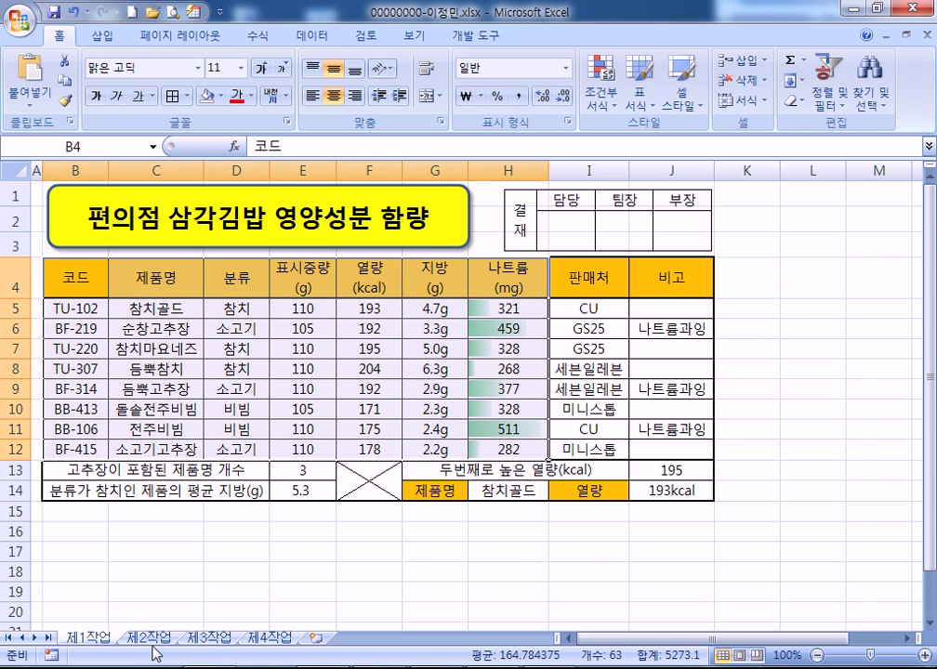
{"action": "left_click", "coordinate": [152, 638]}
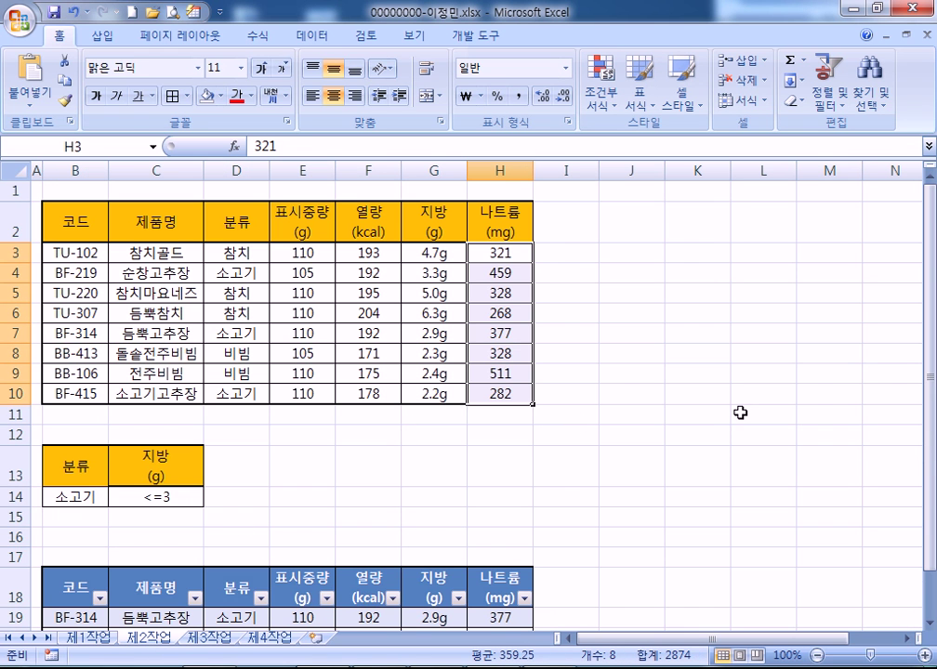
{"action": "left_click", "coordinate": [502, 252]}
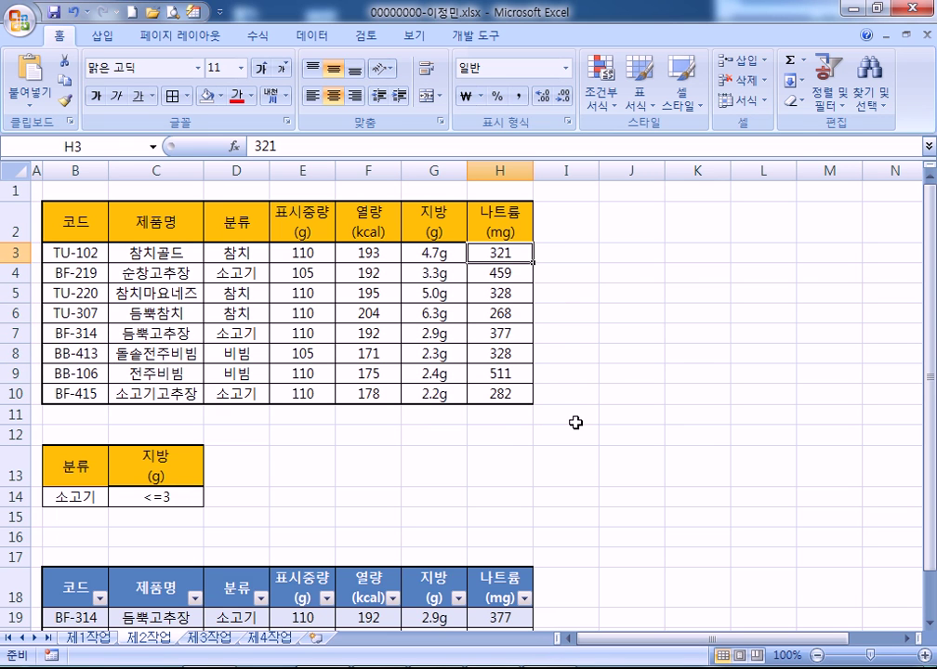
{"action": "left_click", "coordinate": [88, 638]}
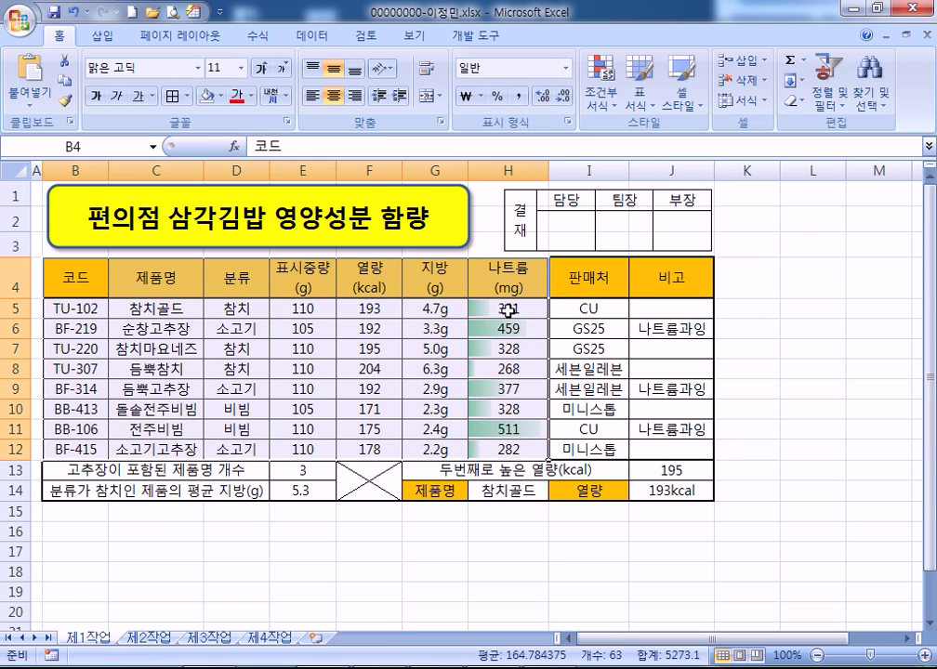
{"action": "left_click", "coordinate": [509, 309]}
{"action": "left_click", "coordinate": [153, 639]}
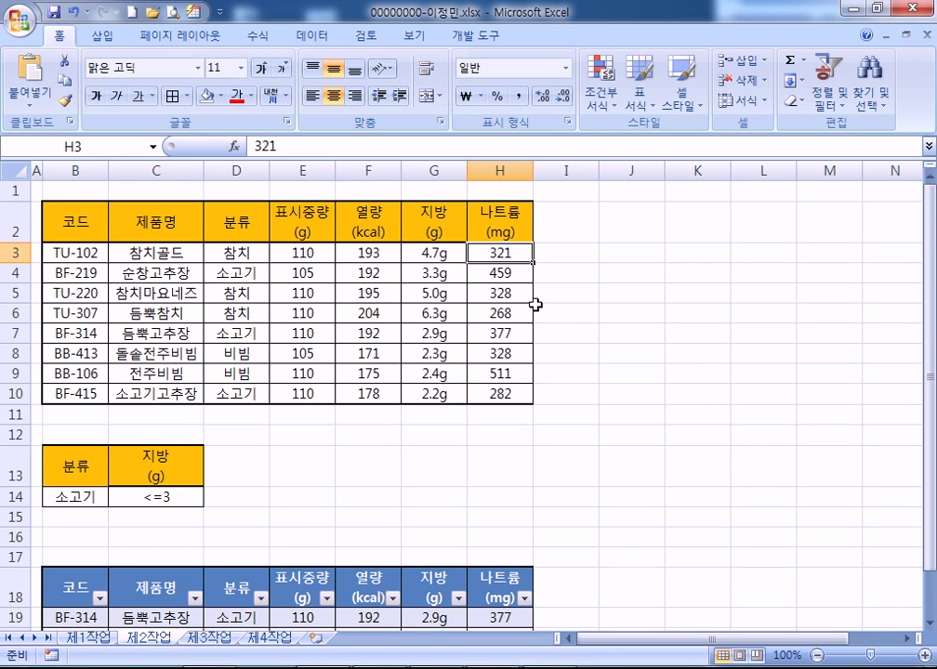
{"action": "left_click", "coordinate": [88, 638]}
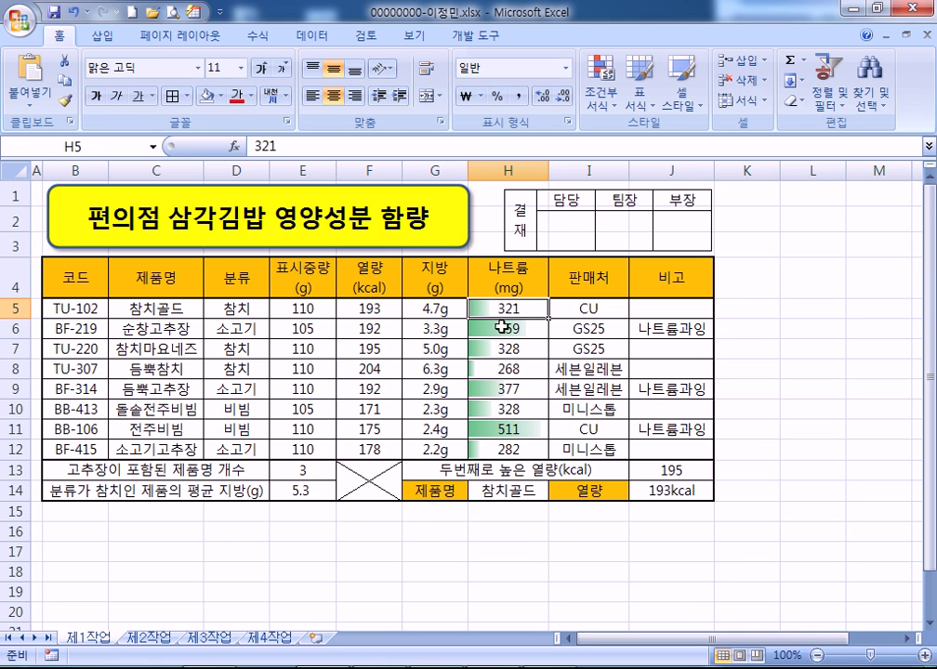
Keep comparing both sheets, ending on 제1작업 with 나트륨 values H5:H12 selected
{"action": "left_click", "coordinate": [151, 638]}
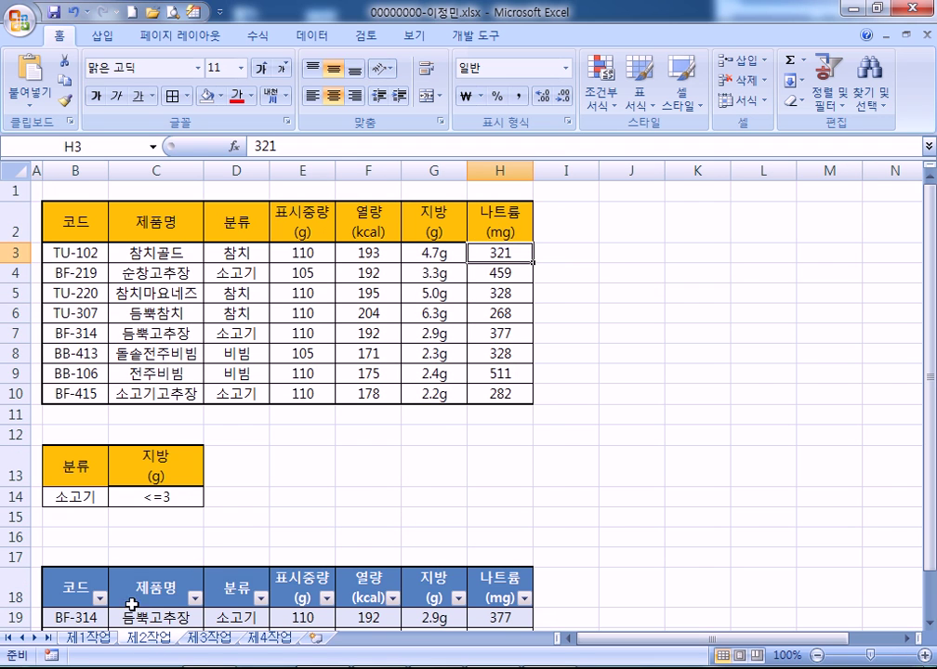
{"action": "left_click", "coordinate": [88, 638]}
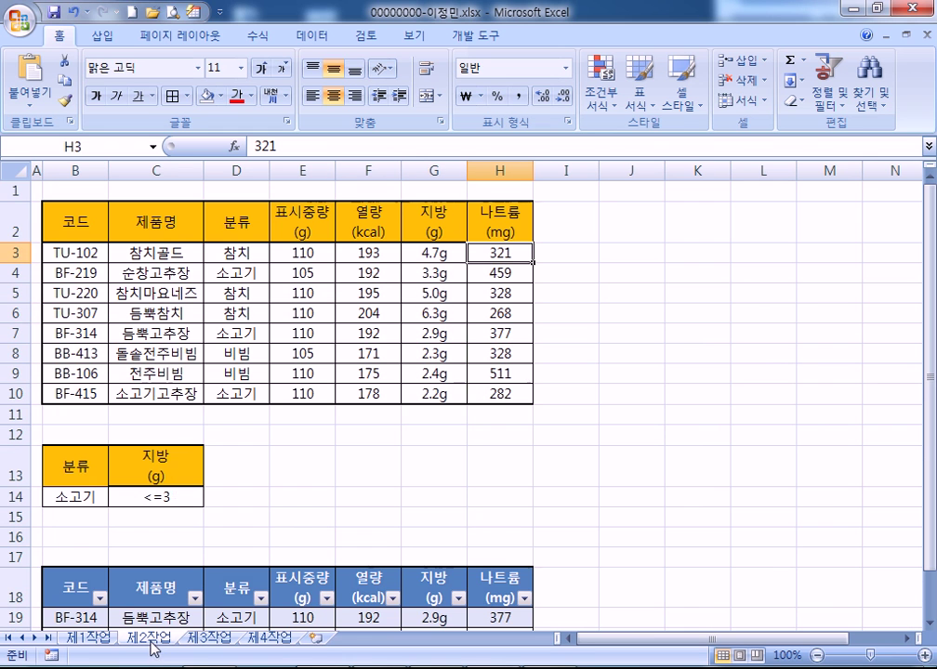
{"action": "left_click", "coordinate": [151, 638]}
{"action": "left_click", "coordinate": [88, 637]}
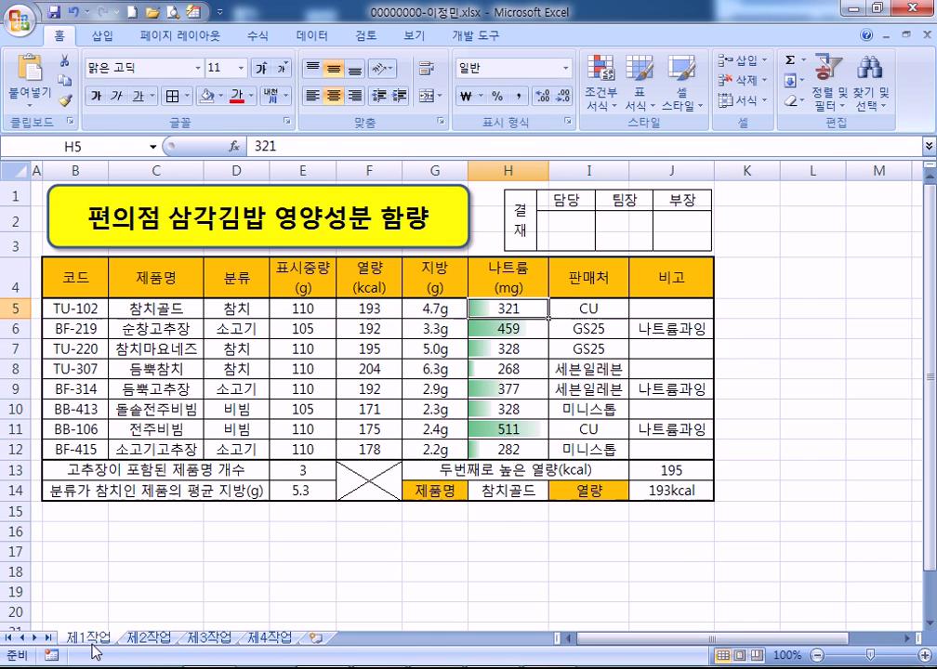
{"action": "left_click_drag", "start_coordinate": [76, 278], "coordinate": [487, 444]}
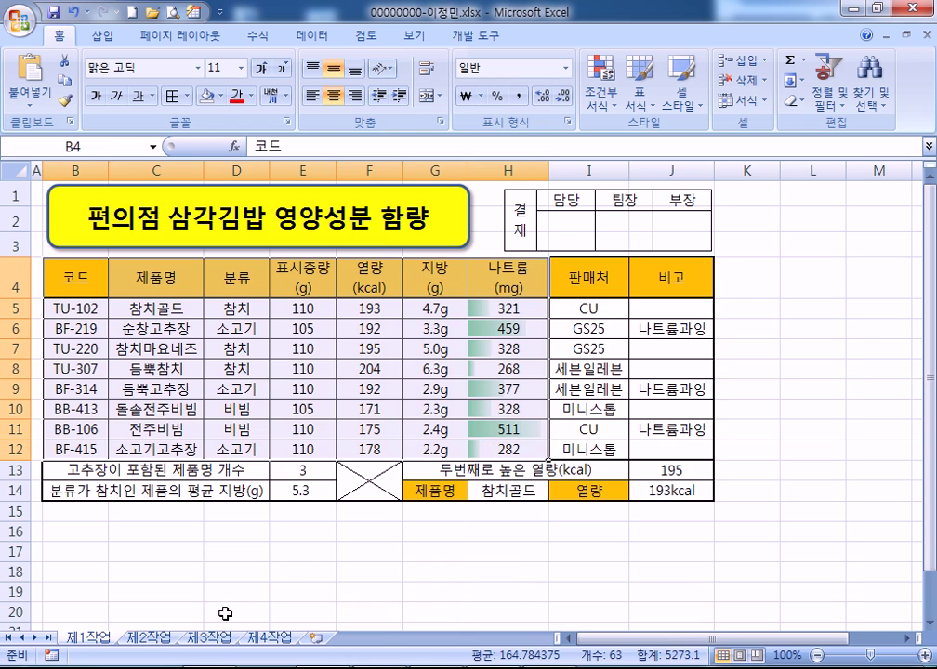
{"action": "left_click", "coordinate": [151, 638]}
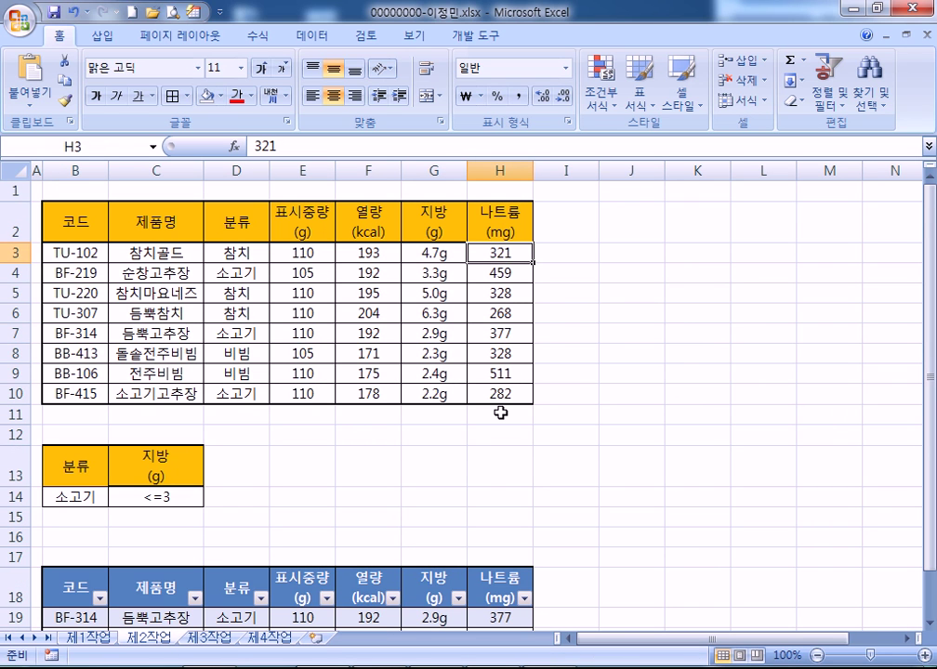
{"action": "left_click", "coordinate": [88, 638]}
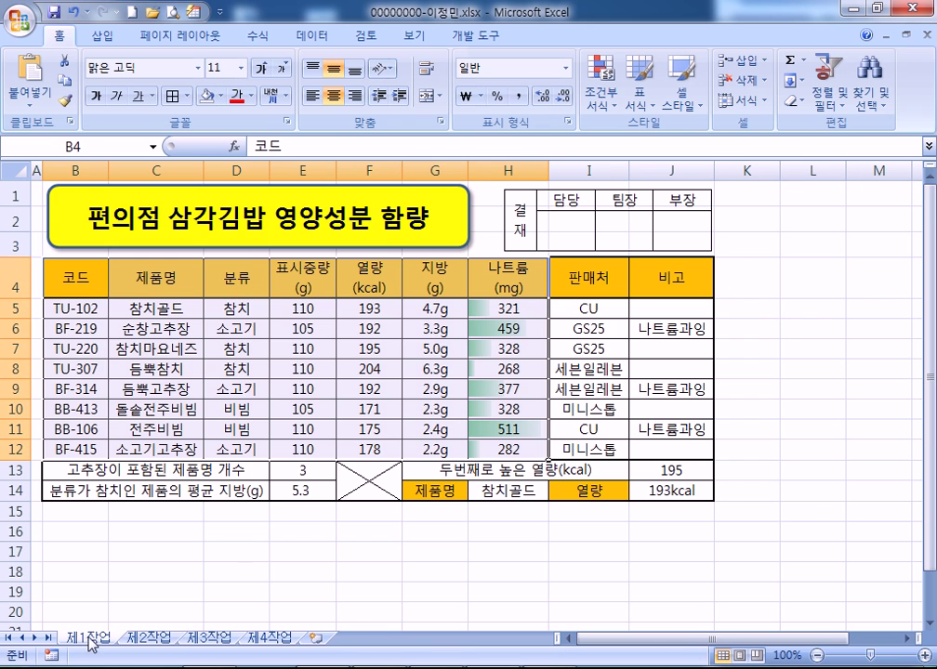
{"action": "left_click_drag", "start_coordinate": [507, 308], "coordinate": [507, 449]}
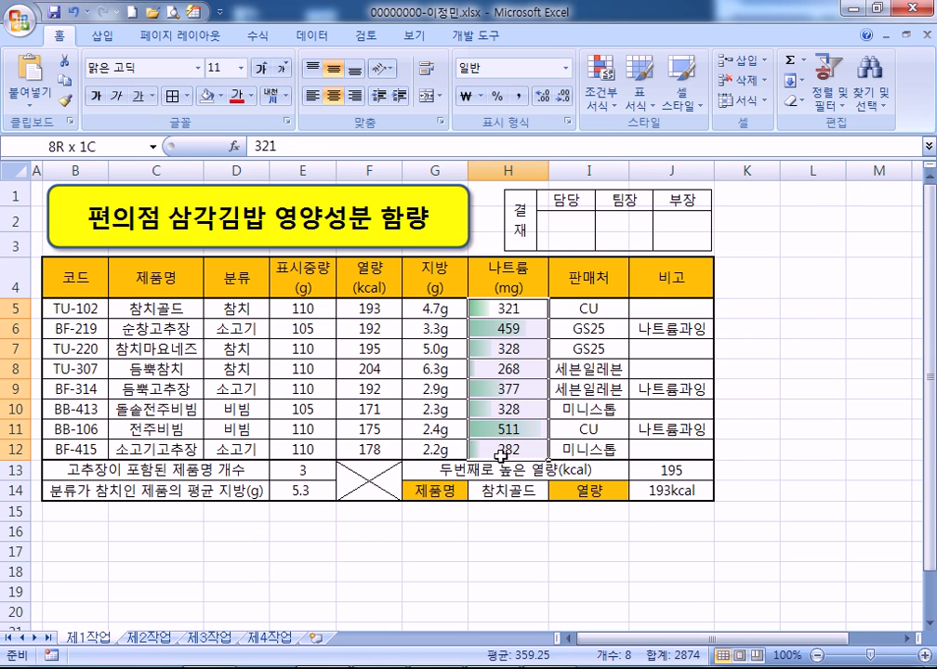
Delete the data bar rule from 제1작업's 나트륨 values H5:H12
{"action": "left_click", "coordinate": [613, 80]}
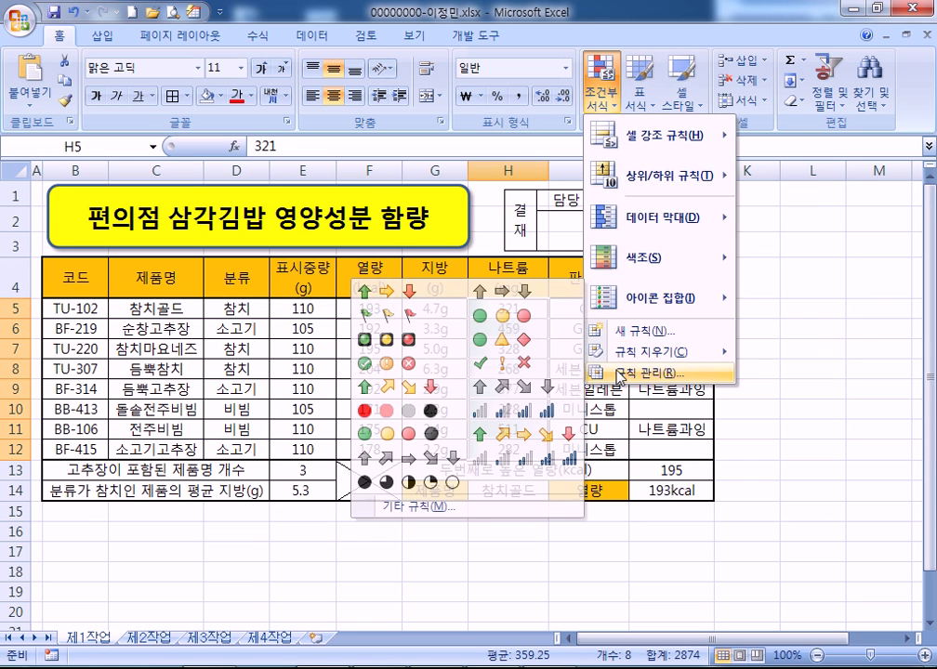
{"action": "left_click", "coordinate": [665, 372]}
{"action": "left_click", "coordinate": [671, 211]}
{"action": "left_click", "coordinate": [730, 395]}
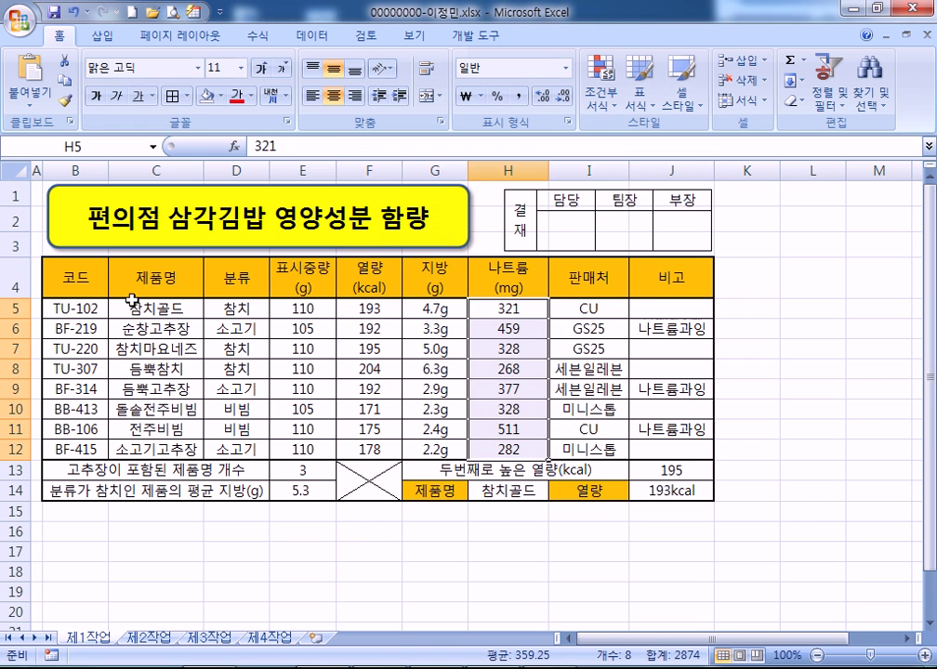
Compare both sheets to confirm neither sodium column shows bars, ending on H10
{"action": "left_click_drag", "start_coordinate": [80, 289], "coordinate": [490, 445]}
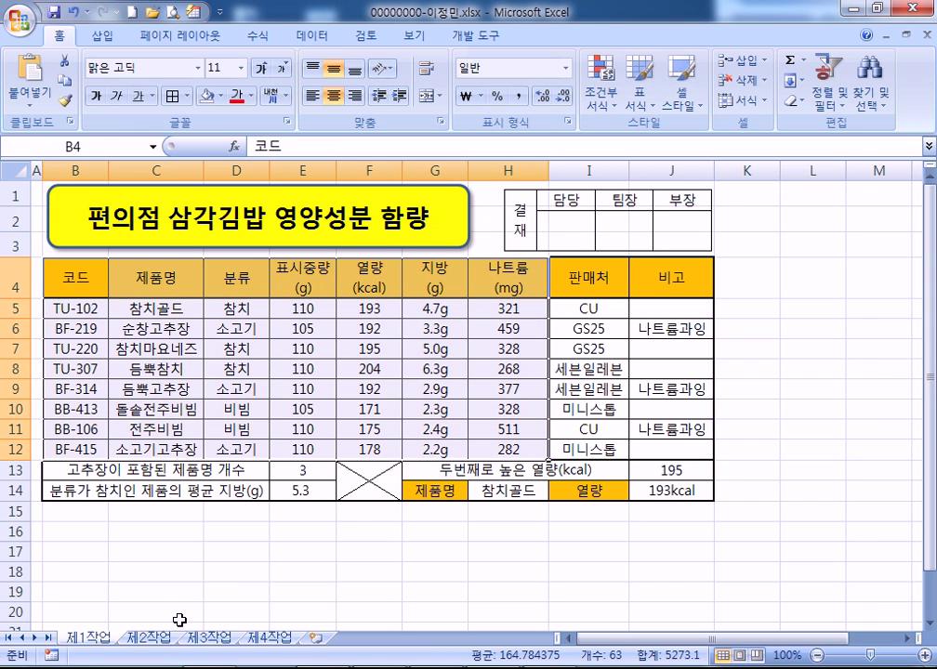
{"action": "left_click", "coordinate": [148, 638]}
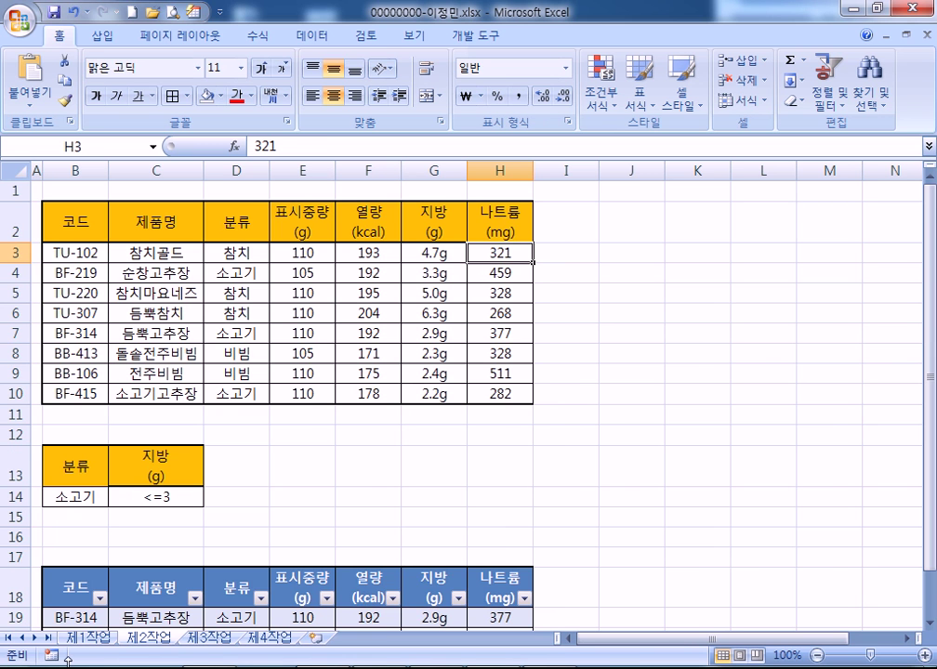
{"action": "left_click", "coordinate": [88, 638]}
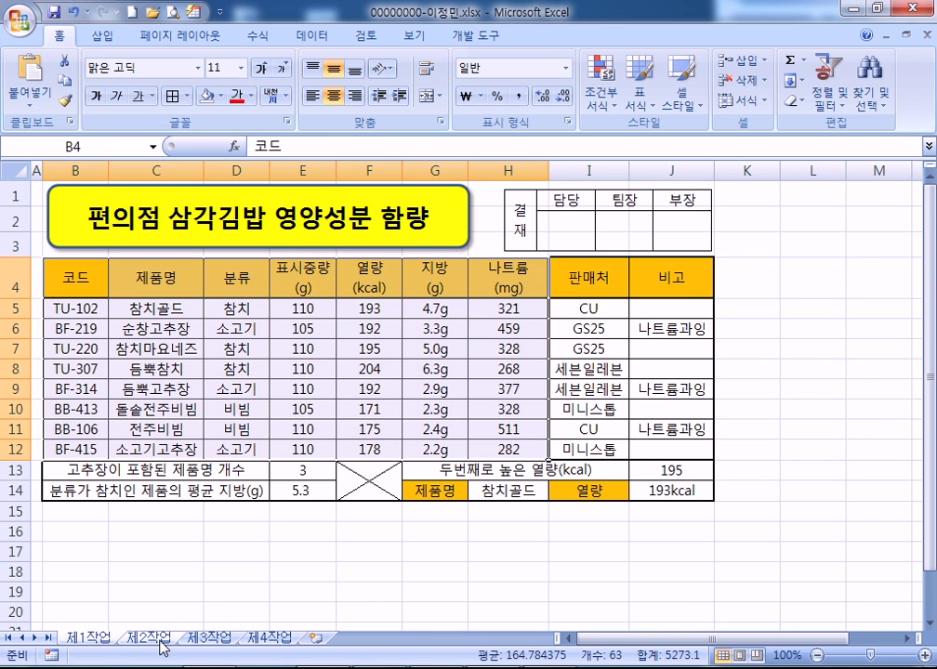
{"action": "left_click", "coordinate": [144, 637]}
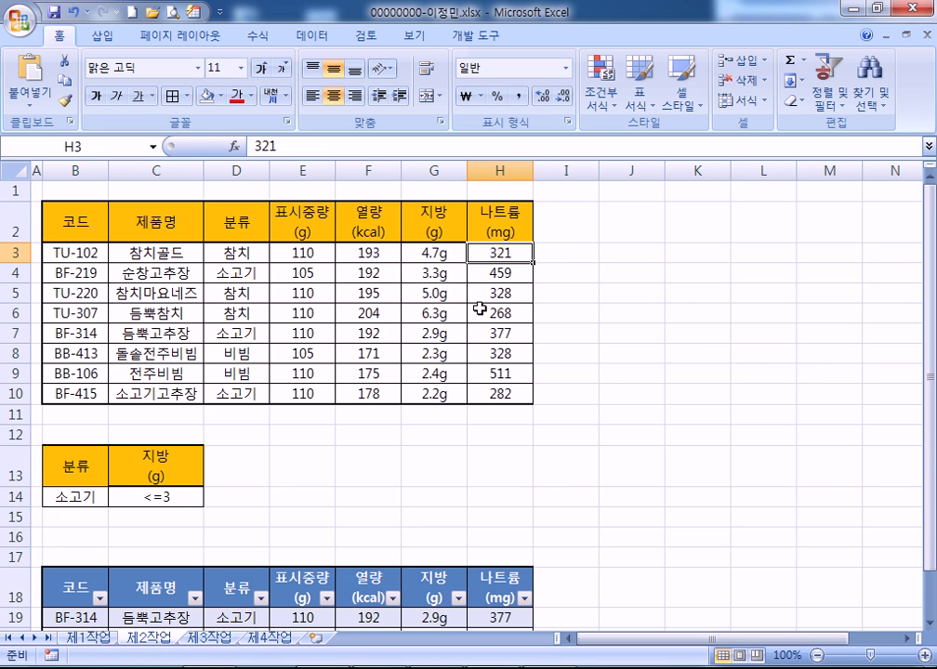
{"action": "left_click", "coordinate": [91, 639]}
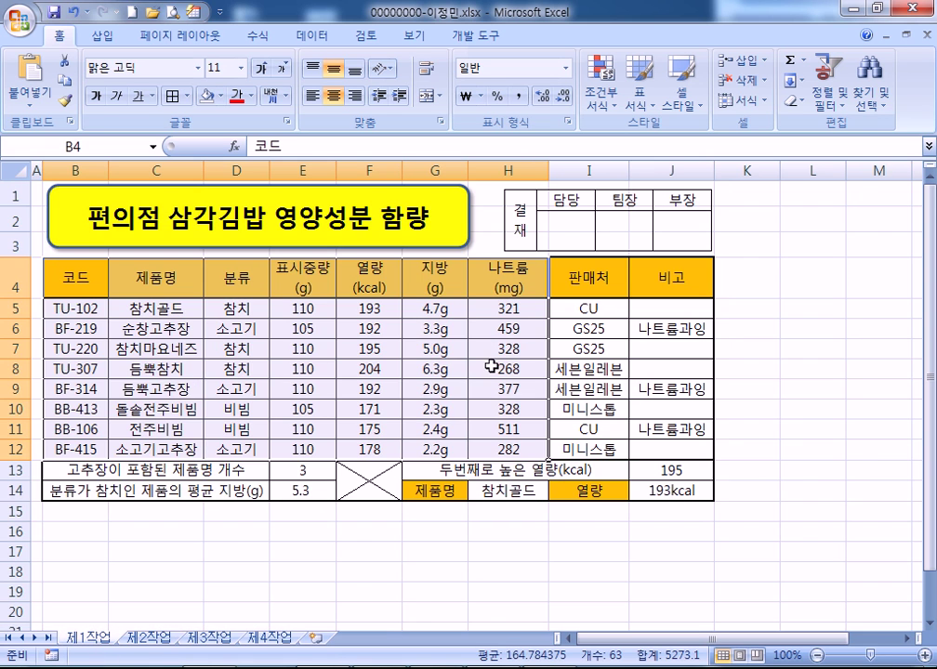
{"action": "left_click", "coordinate": [513, 413]}
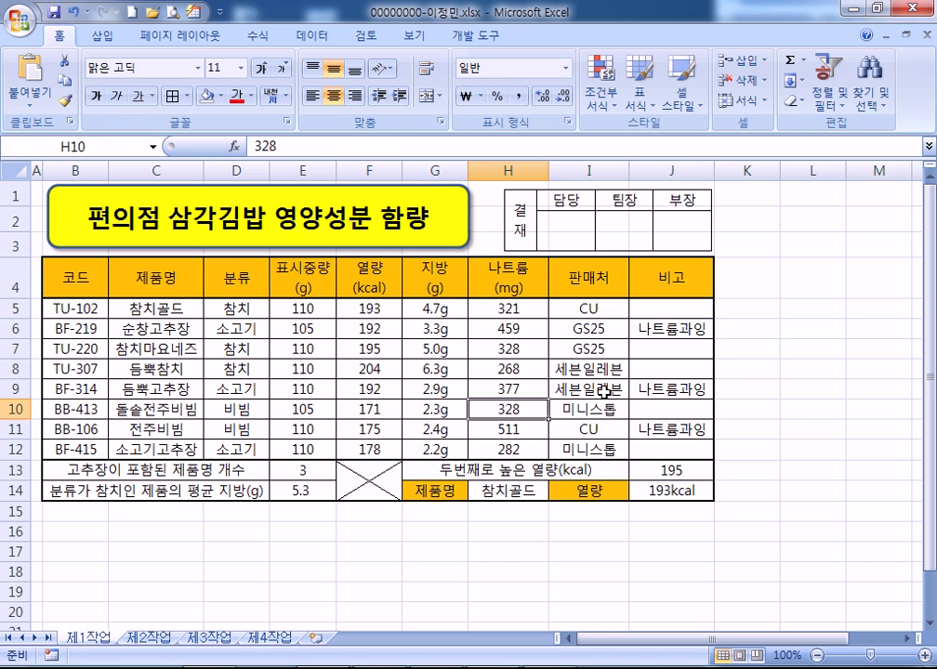
Compare sodium ranges H3:H10 on 제2작업 and H5:H12 on 제1작업
{"action": "left_click", "coordinate": [147, 638]}
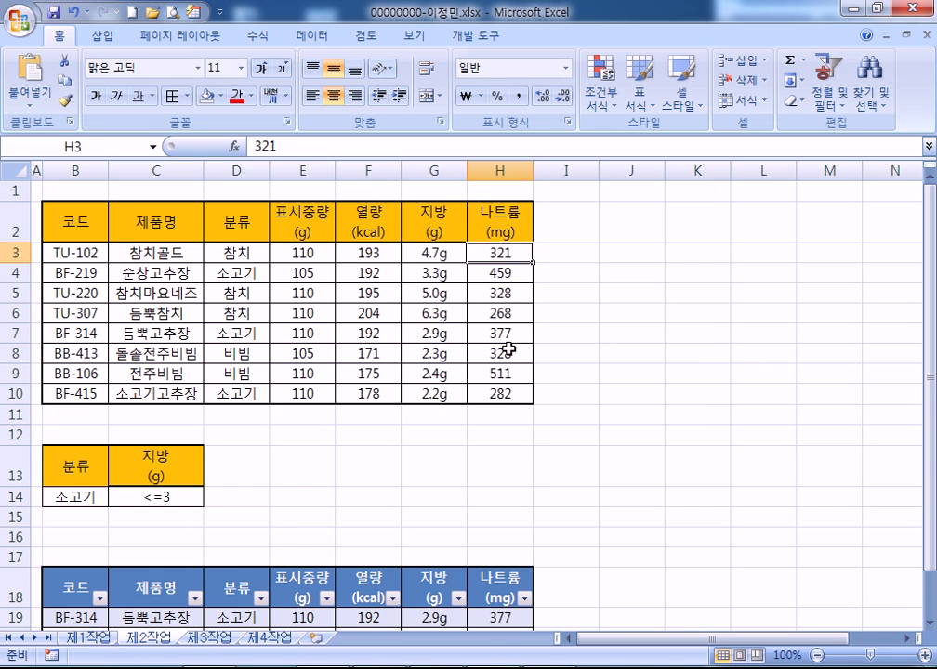
{"action": "left_click_drag", "start_coordinate": [65, 224], "coordinate": [418, 389]}
{"action": "left_click_drag", "start_coordinate": [502, 252], "coordinate": [499, 396]}
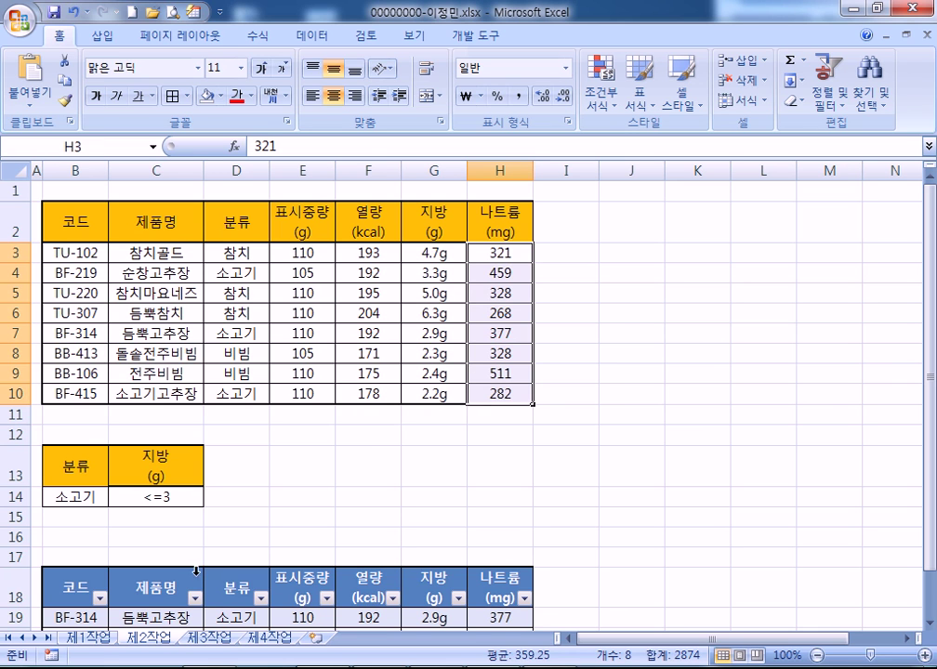
{"action": "left_click", "coordinate": [88, 638]}
{"action": "left_click_drag", "start_coordinate": [512, 304], "coordinate": [503, 441]}
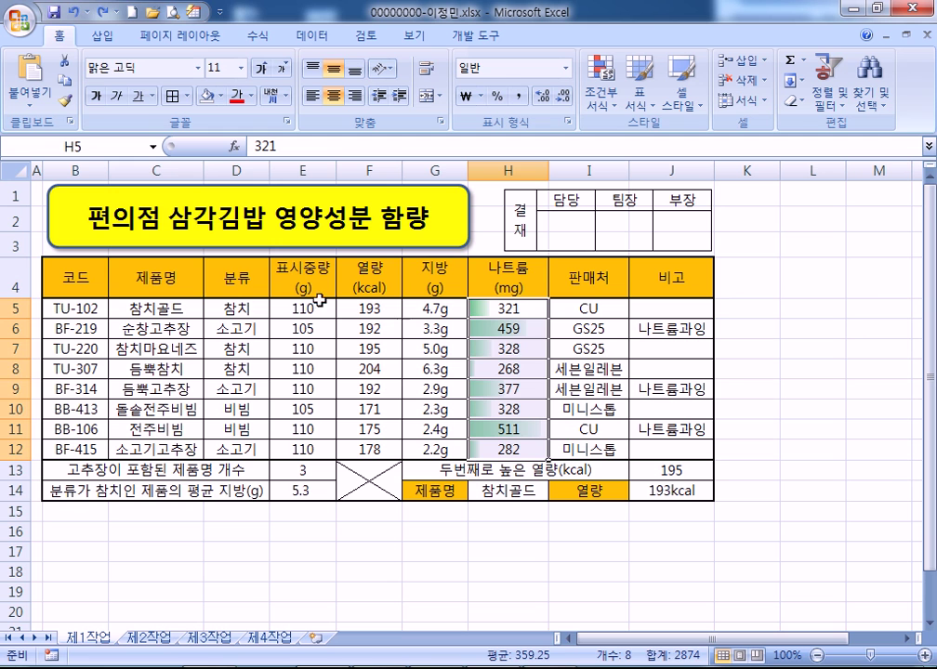
Copy 제1작업's table B4:H12 and paste it at B2 on 제2작업
{"action": "left_click_drag", "start_coordinate": [59, 289], "coordinate": [487, 450]}
{"action": "key", "text": "ctrl+c"}
{"action": "left_click", "coordinate": [149, 637]}
{"action": "right_click", "coordinate": [80, 230]}
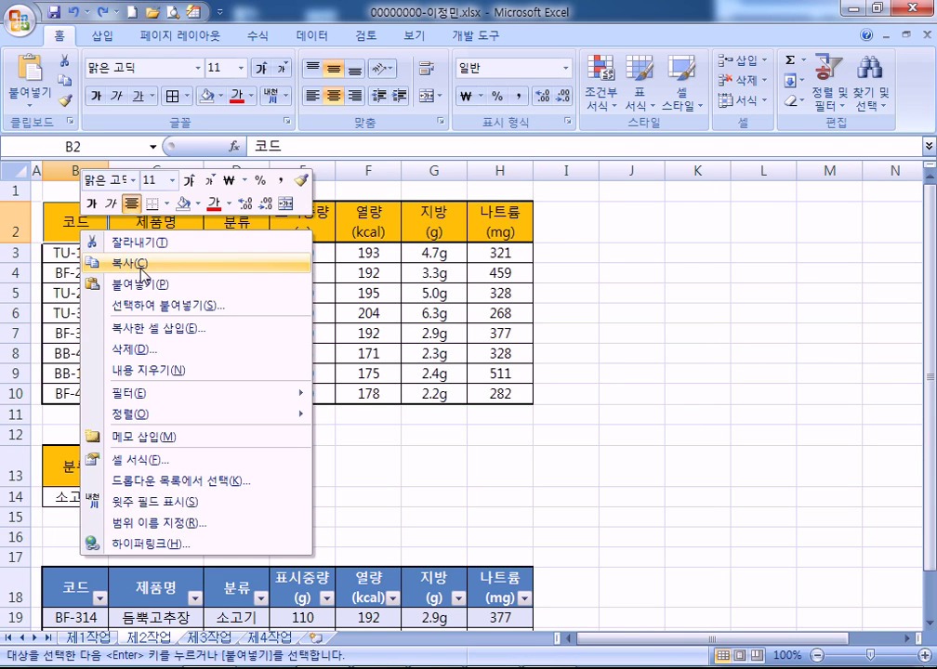
{"action": "left_click", "coordinate": [145, 286]}
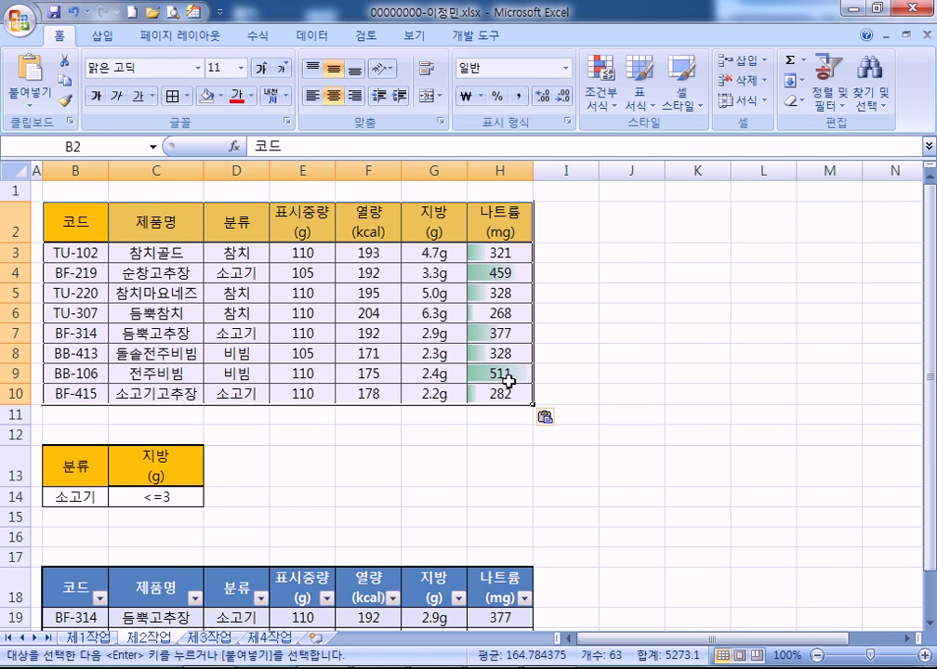
{"action": "left_click", "coordinate": [191, 333]}
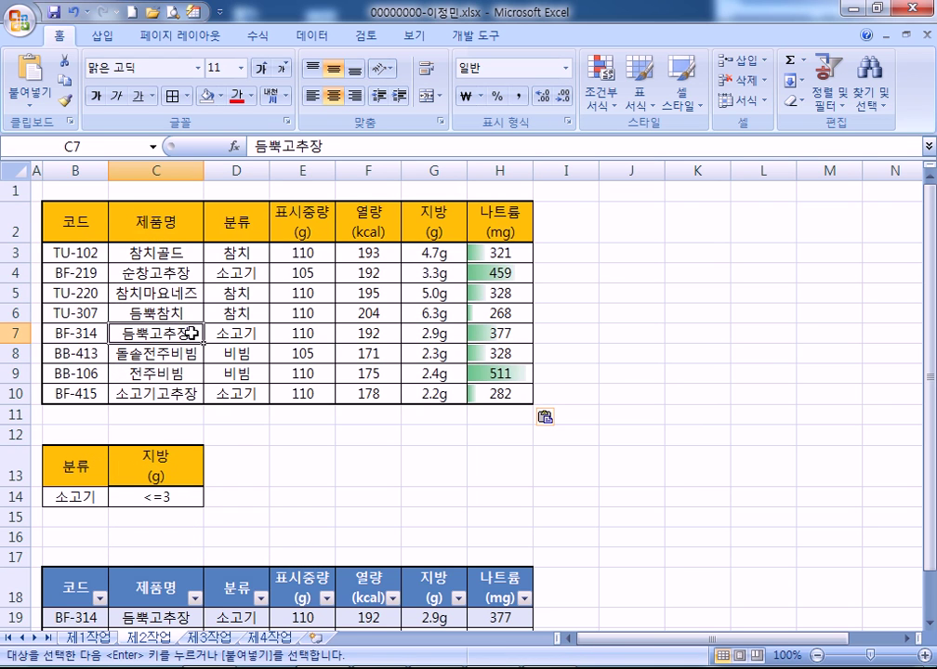
{"action": "left_click", "coordinate": [209, 637]}
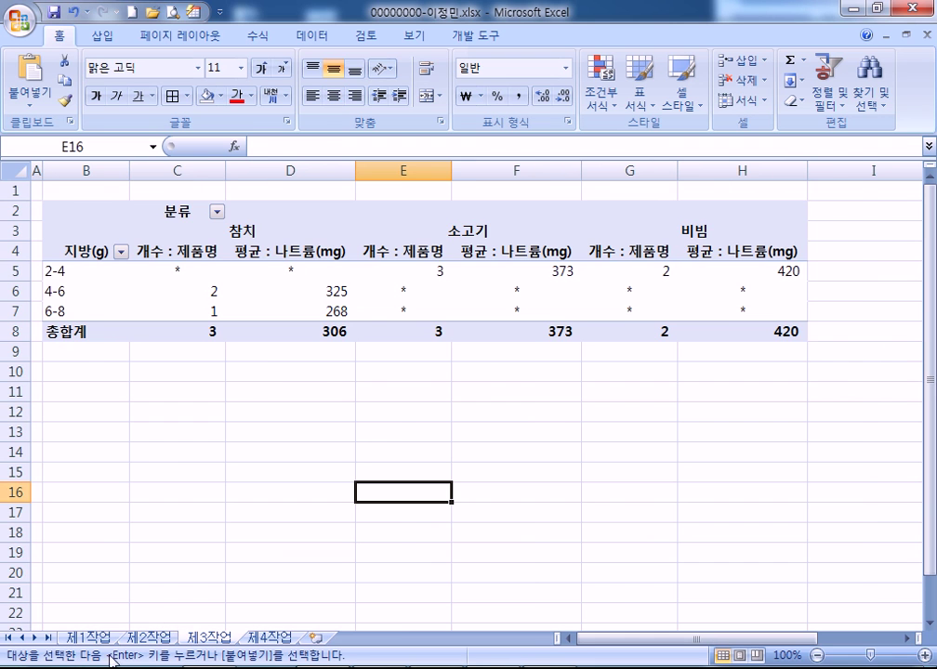
{"action": "left_click", "coordinate": [149, 637]}
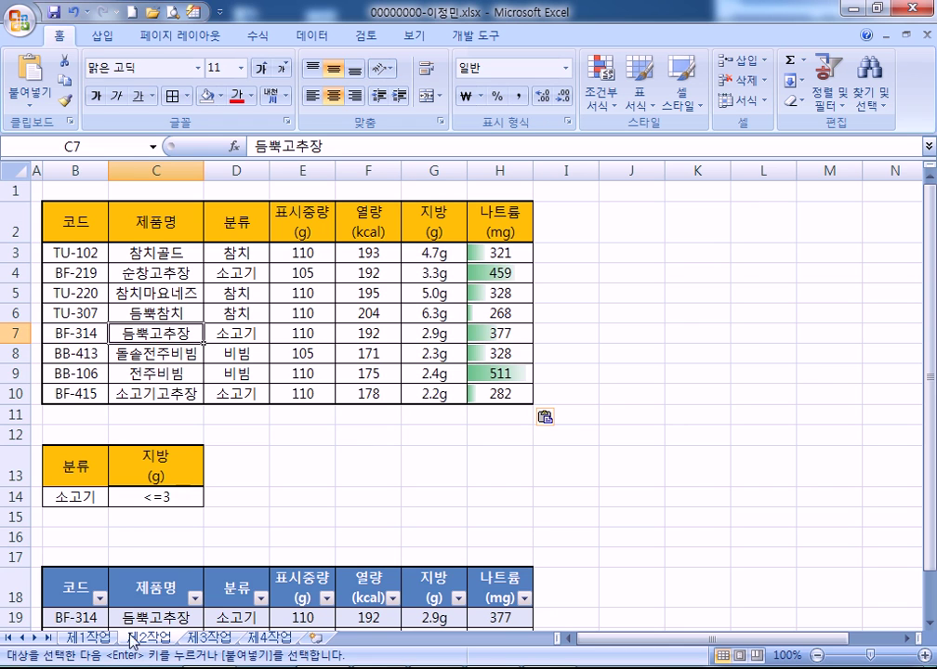
{"action": "left_click_drag", "start_coordinate": [488, 255], "coordinate": [489, 394]}
{"action": "left_click", "coordinate": [602, 82]}
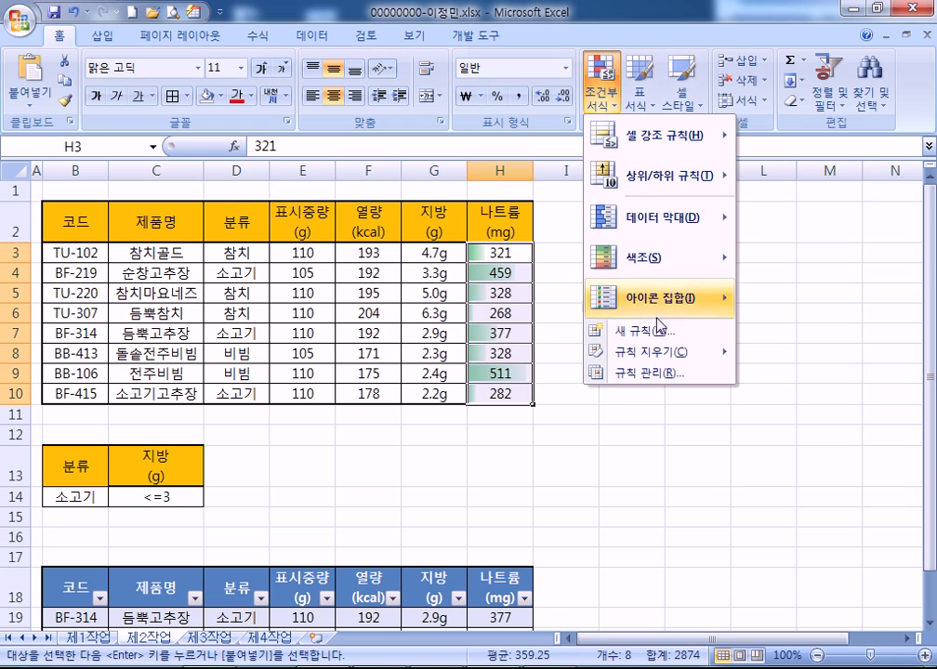
{"action": "mouse_move", "coordinate": [649, 230]}
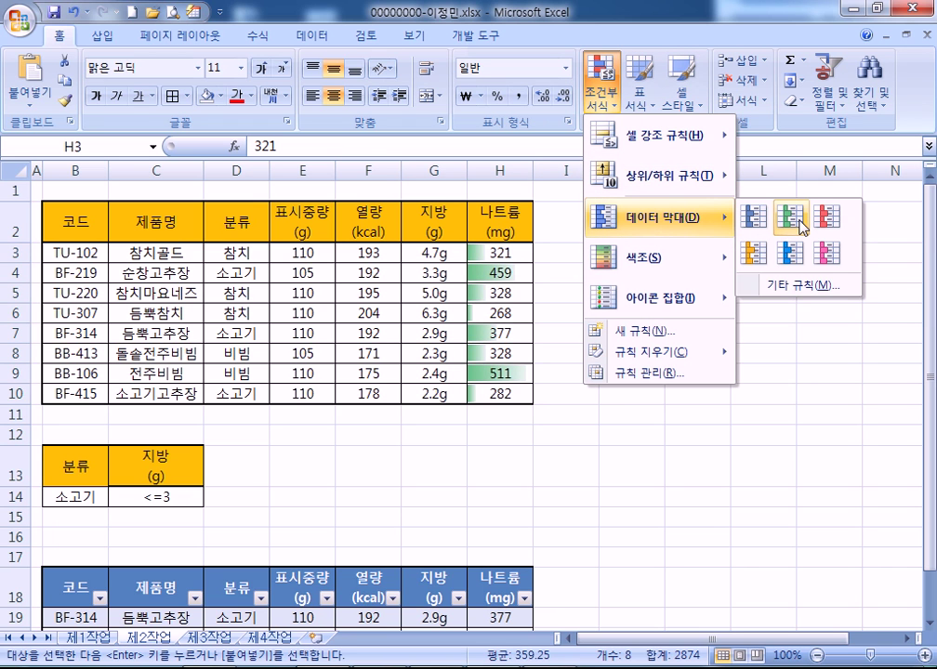
{"action": "left_click", "coordinate": [387, 441]}
{"action": "left_click", "coordinate": [387, 440]}
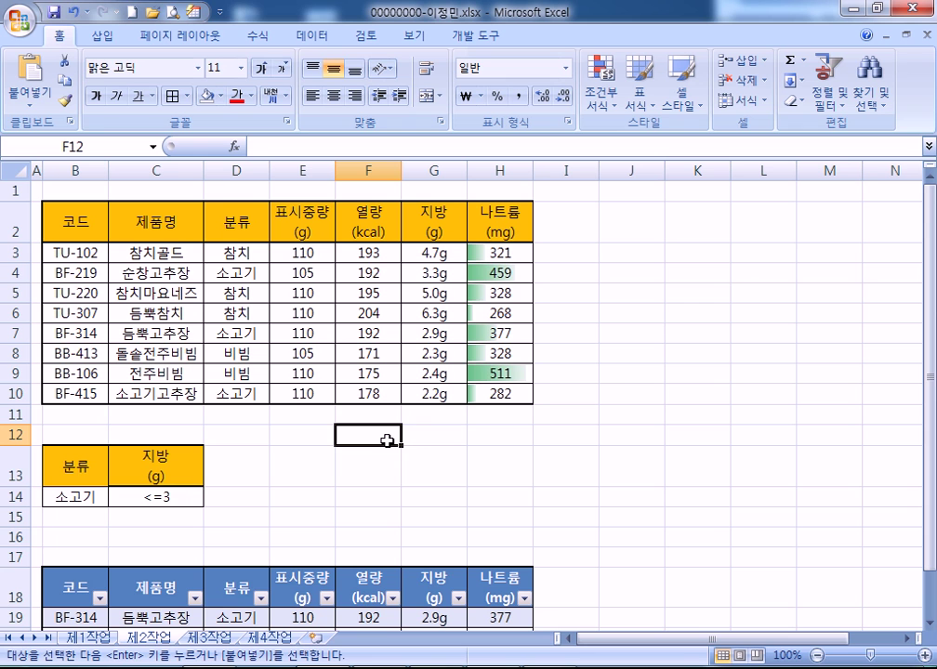
{"action": "left_click", "coordinate": [208, 638]}
{"action": "left_click", "coordinate": [362, 296]}
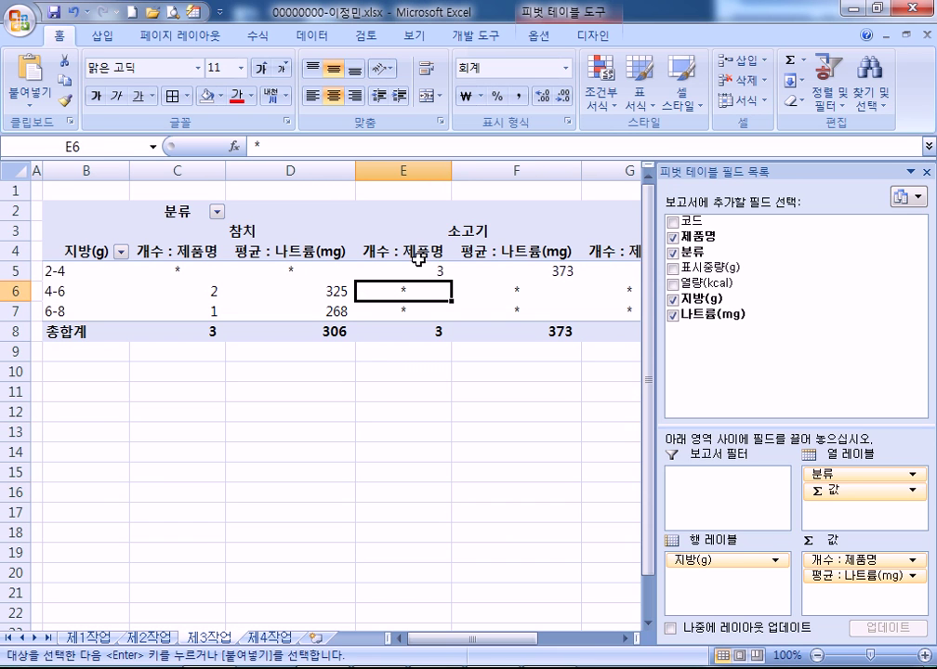
{"action": "left_click_drag", "start_coordinate": [699, 424], "coordinate": [698, 364]}
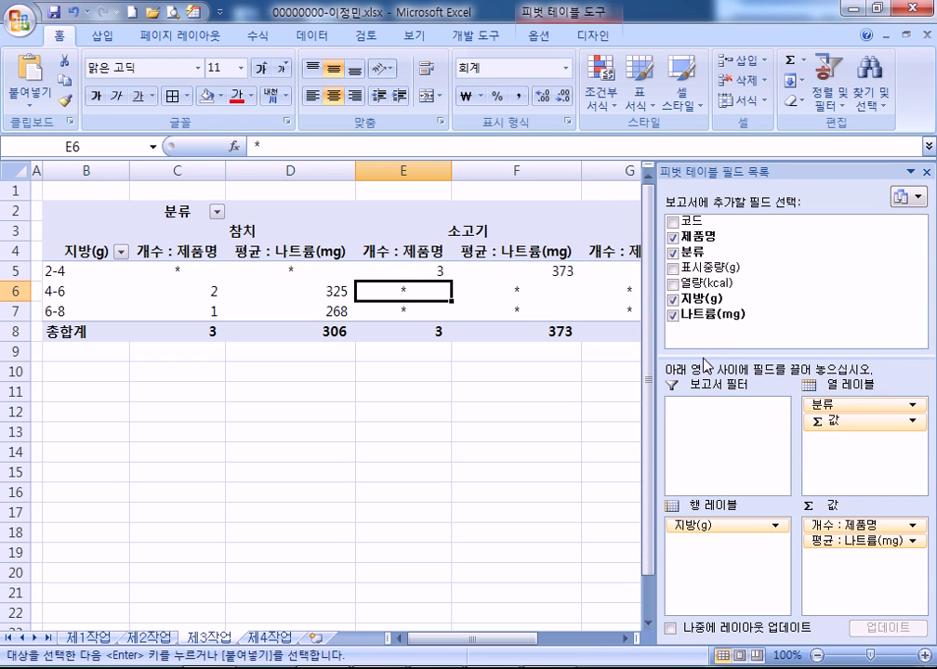
{"action": "left_click", "coordinate": [188, 273]}
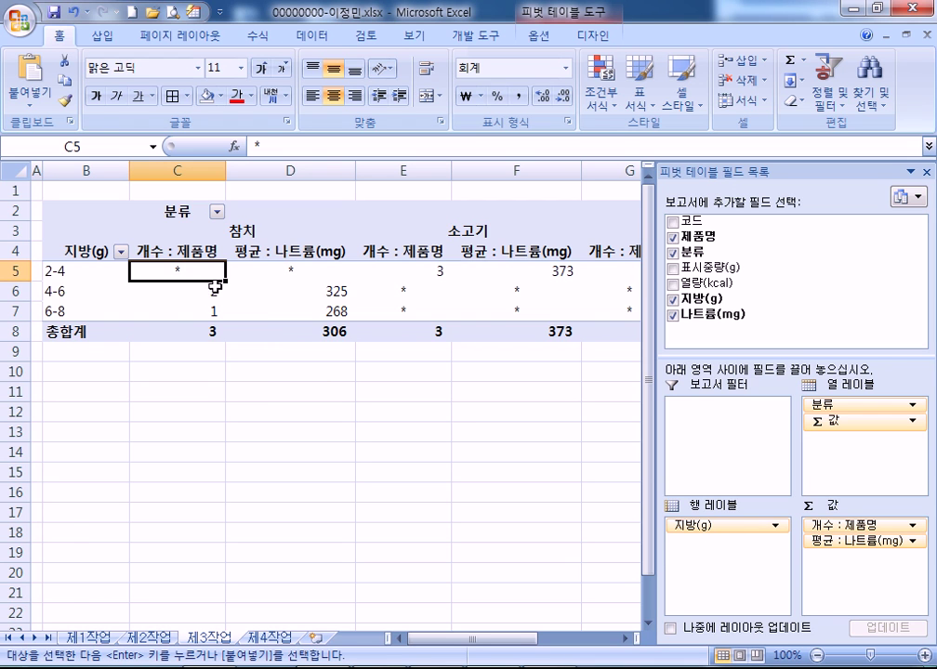
{"action": "left_click", "coordinate": [82, 270]}
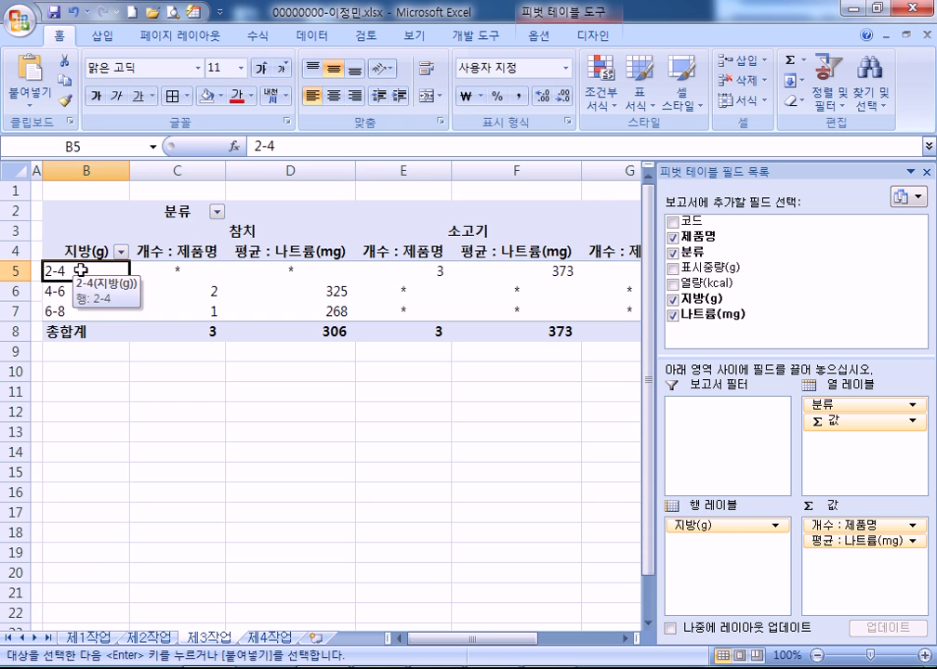
{"action": "right_click", "coordinate": [82, 270]}
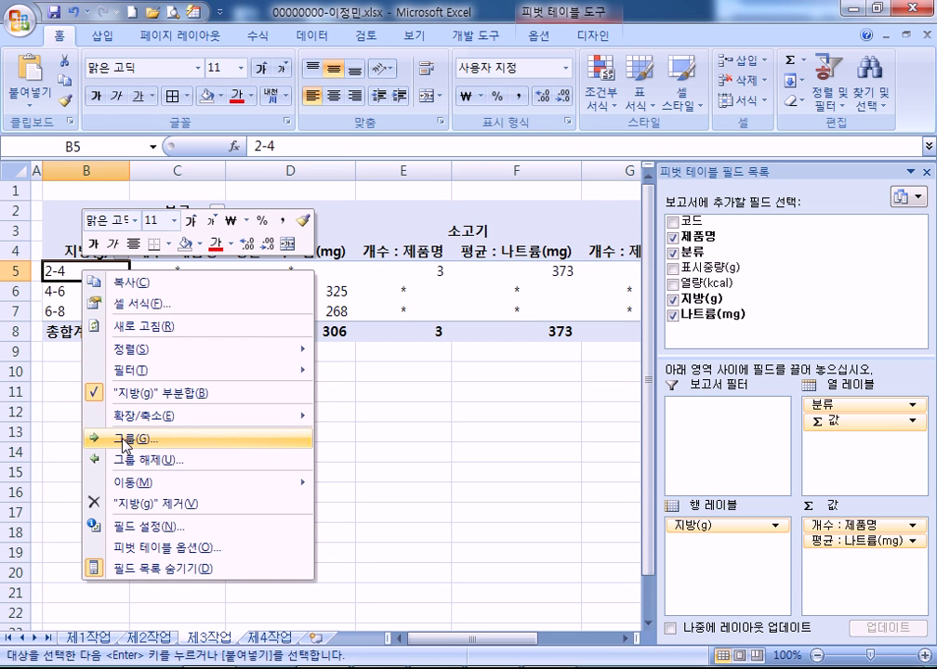
{"action": "key", "text": "Escape"}
{"action": "left_click", "coordinate": [74, 251]}
{"action": "left_click", "coordinate": [177, 209]}
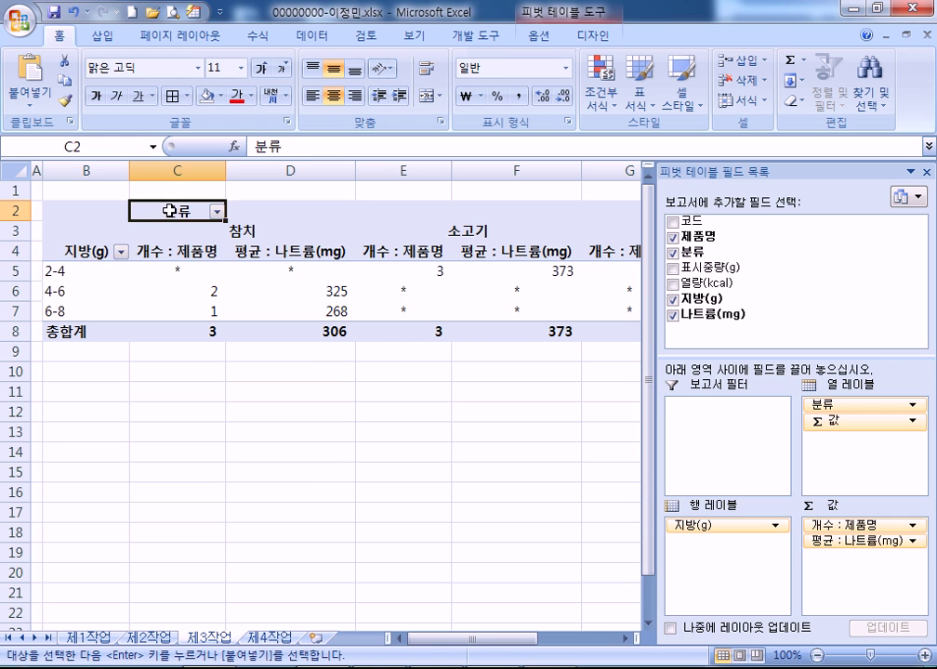
{"action": "left_click", "coordinate": [290, 253]}
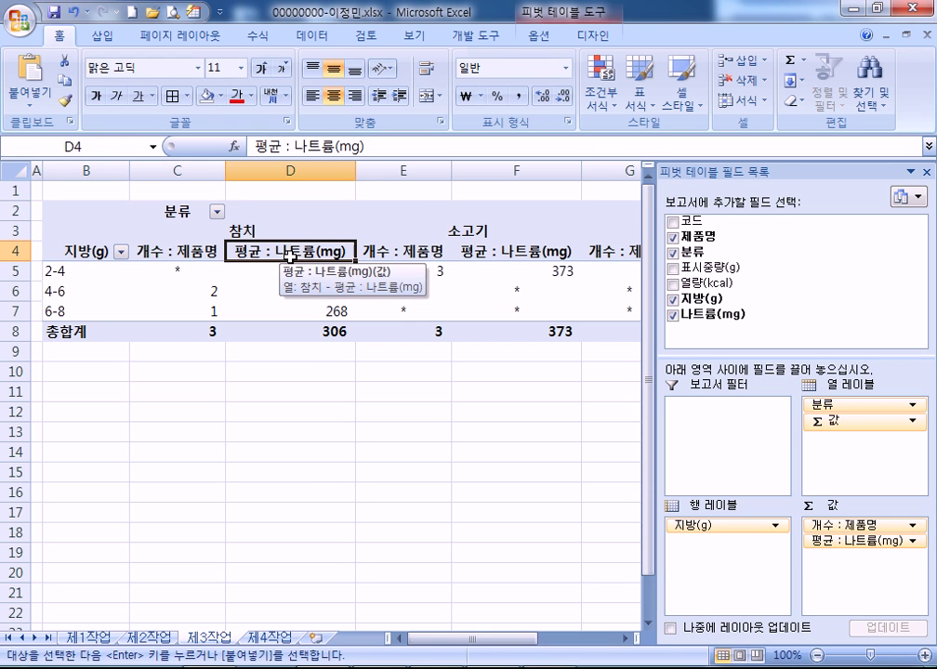
{"action": "left_click", "coordinate": [425, 251]}
{"action": "left_click", "coordinate": [314, 256]}
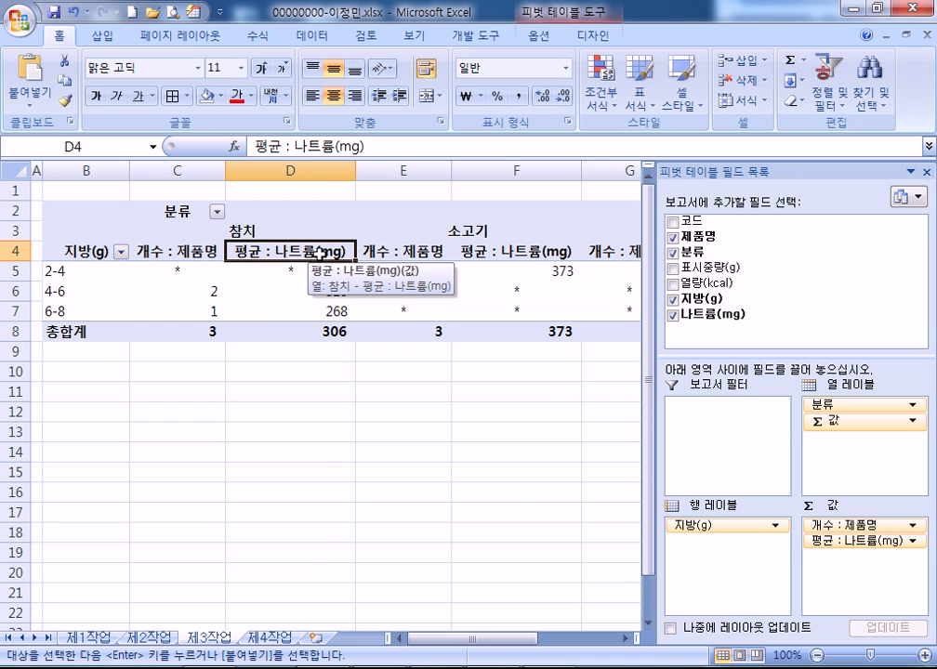
{"action": "left_click", "coordinate": [89, 637]}
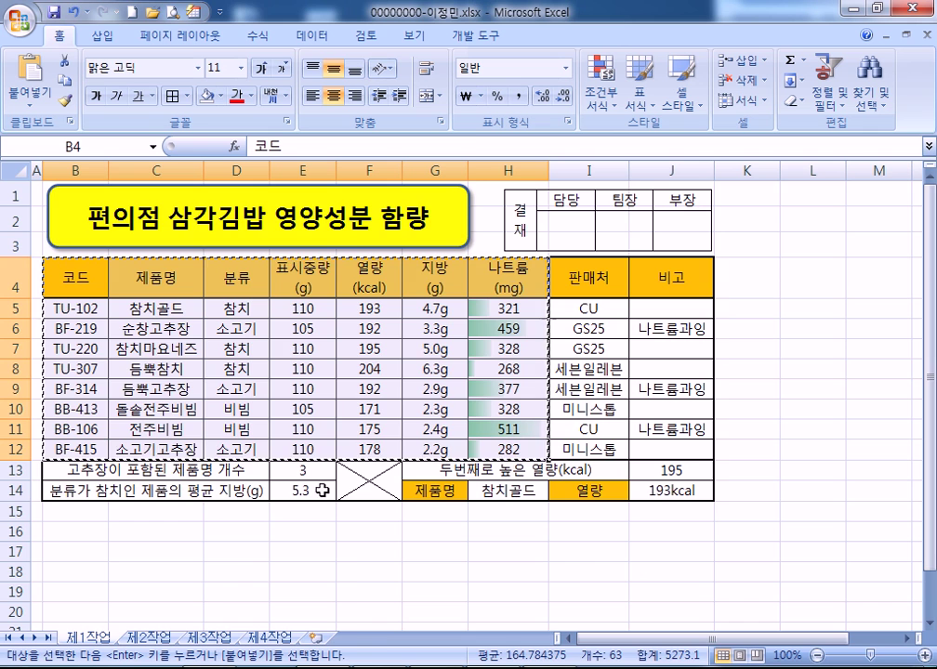
{"action": "left_click", "coordinate": [208, 637]}
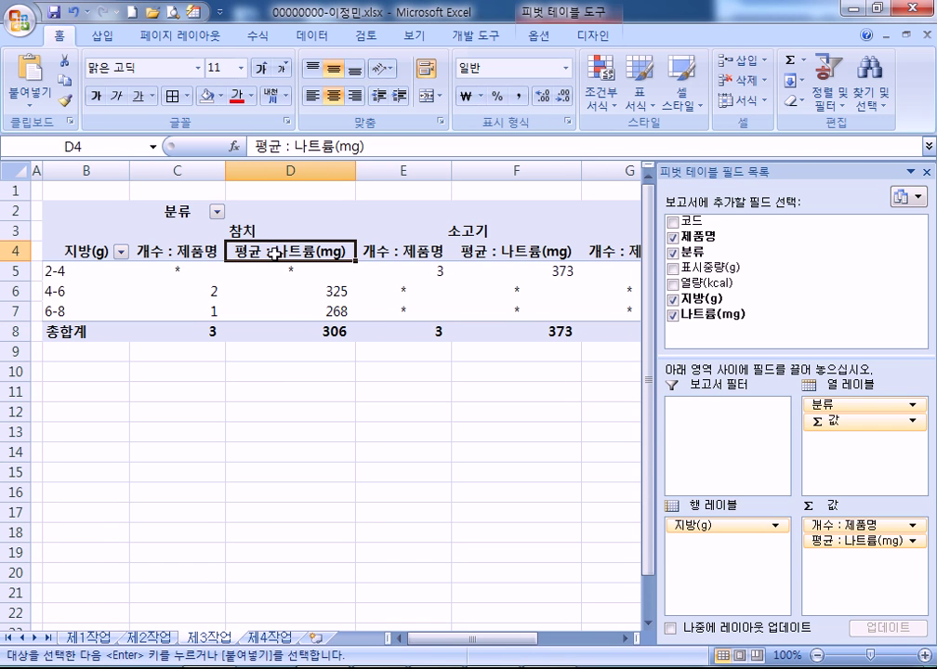
{"action": "double_click", "coordinate": [275, 253]}
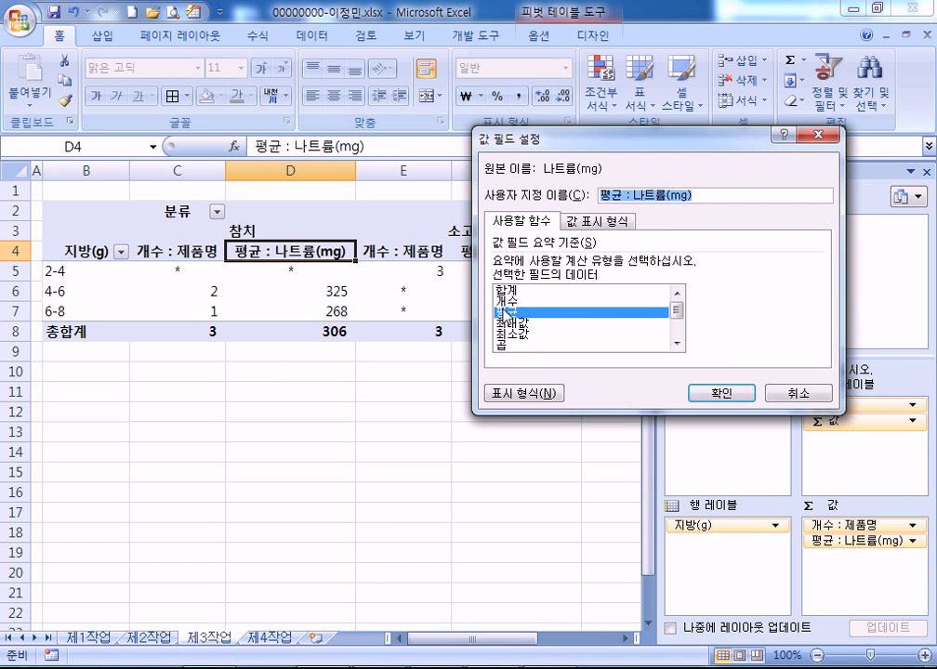
{"action": "left_click", "coordinate": [509, 290]}
{"action": "left_click", "coordinate": [514, 312]}
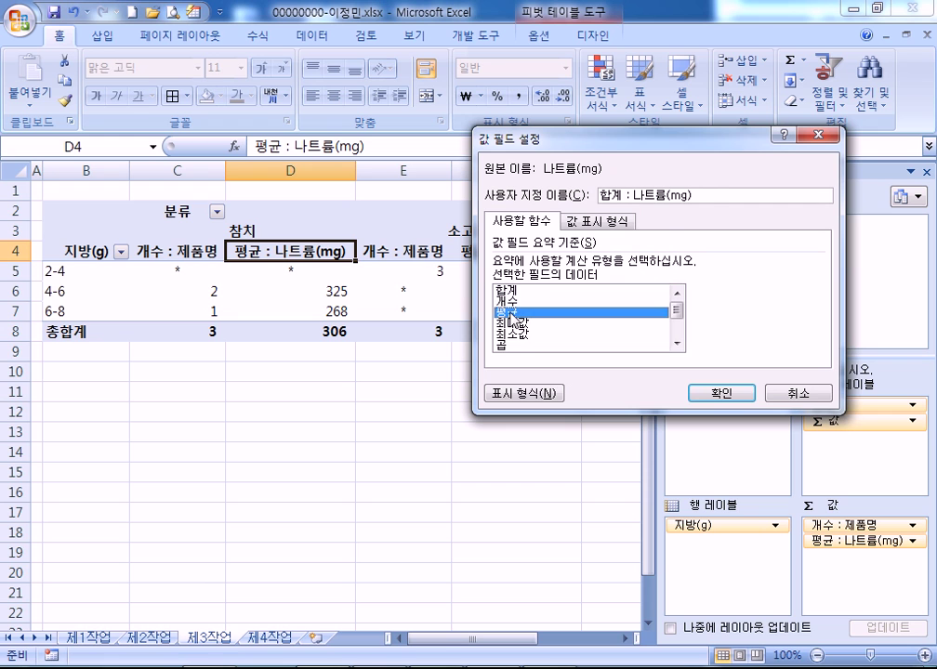
{"action": "left_click_drag", "start_coordinate": [667, 195], "coordinate": [714, 193]}
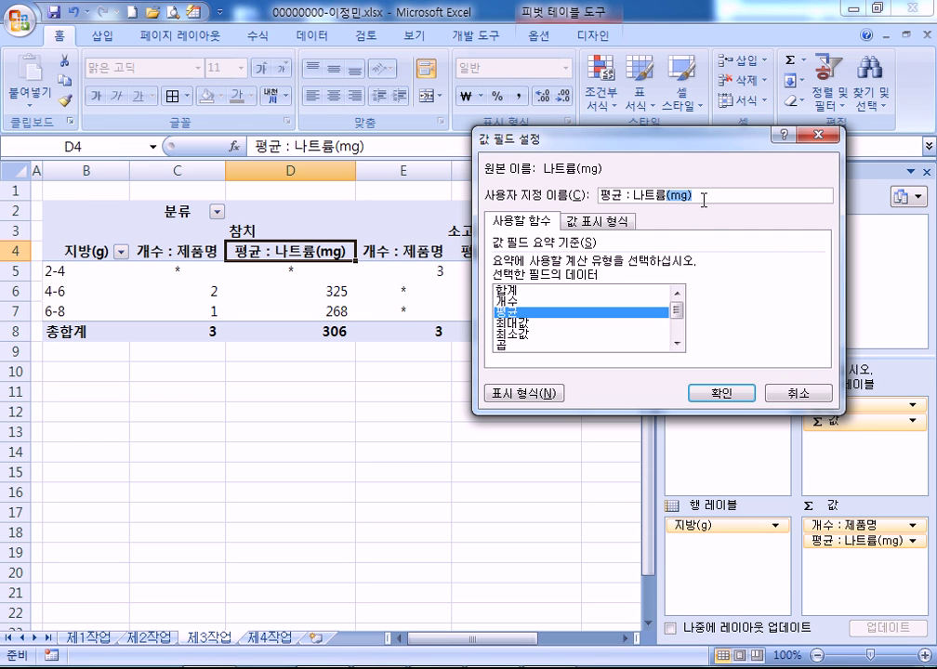
{"action": "left_click", "coordinate": [731, 397]}
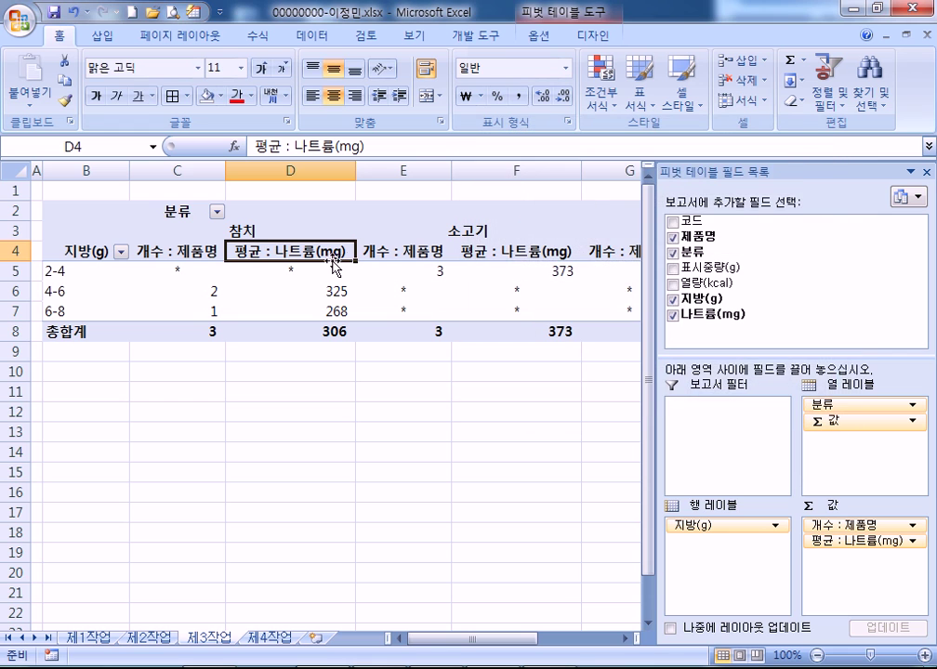
{"action": "left_click", "coordinate": [542, 369]}
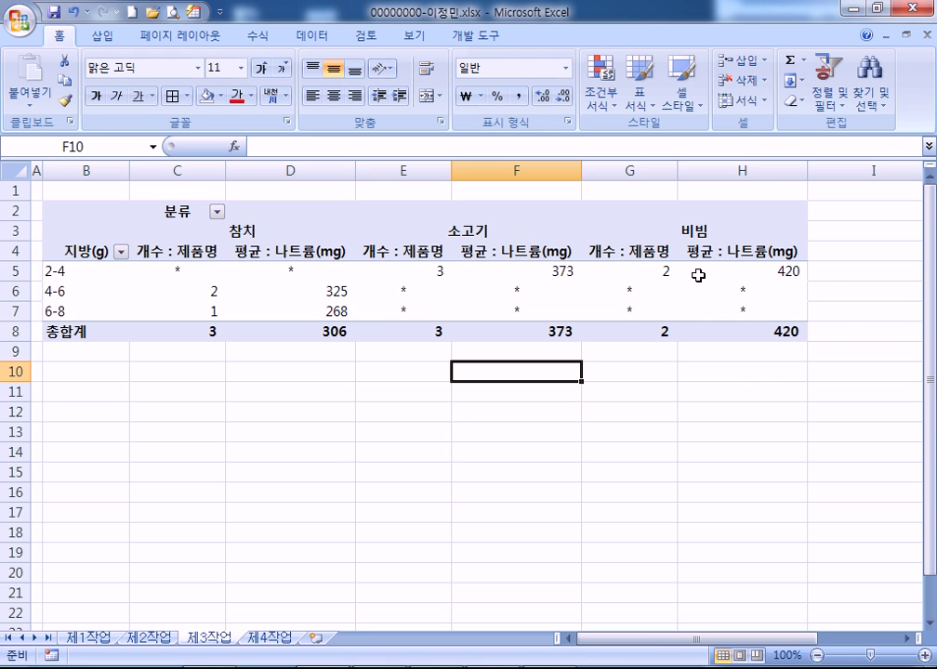
{"action": "left_click", "coordinate": [520, 292]}
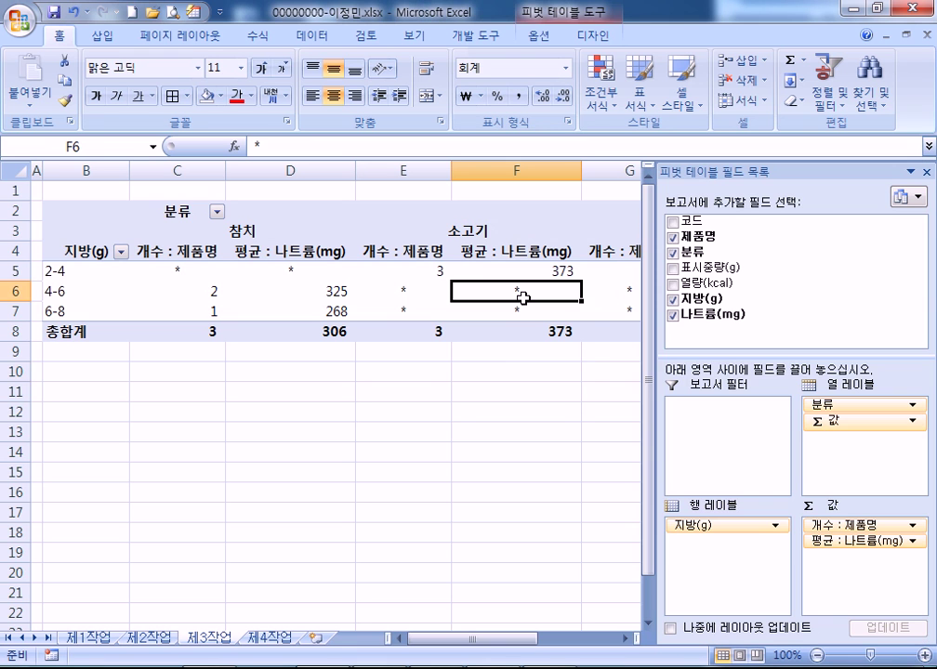
View the 제4작업 chart, then select product names C4:C9 and C12 on 제1작업
{"action": "left_click", "coordinate": [268, 638]}
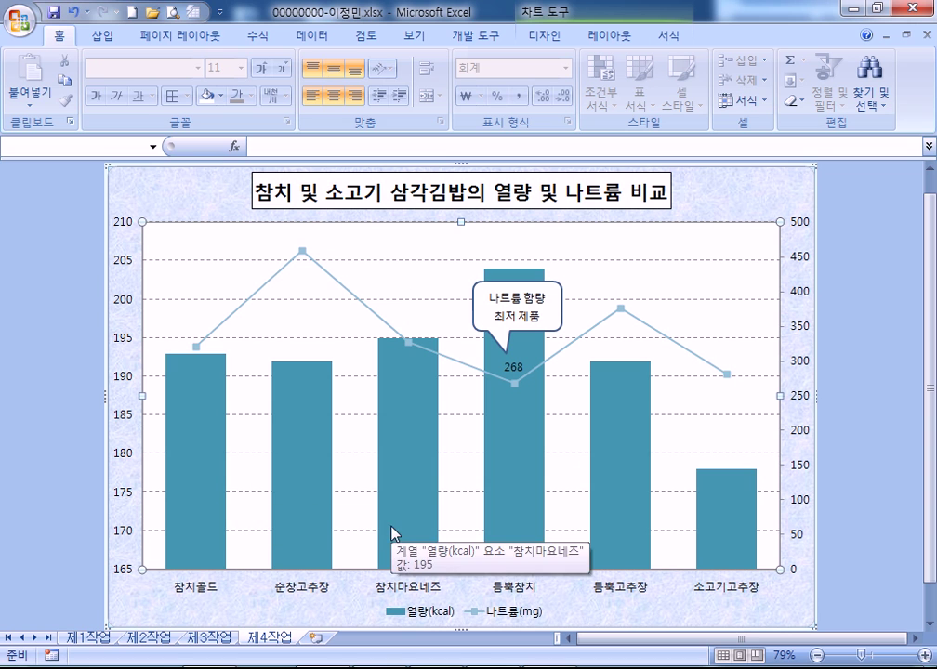
{"action": "mouse_move", "coordinate": [330, 522]}
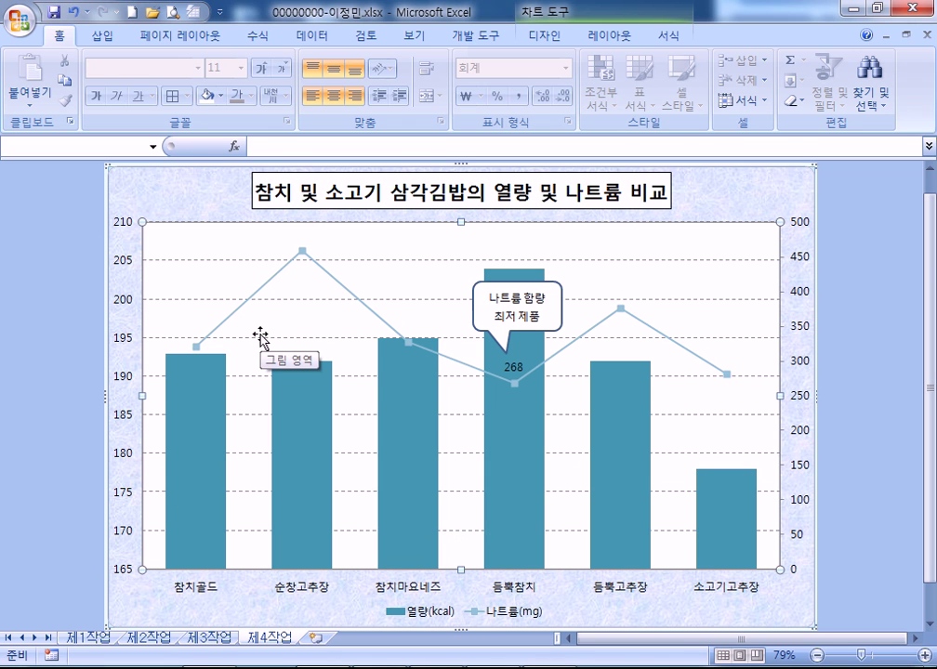
{"action": "left_click", "coordinate": [89, 638]}
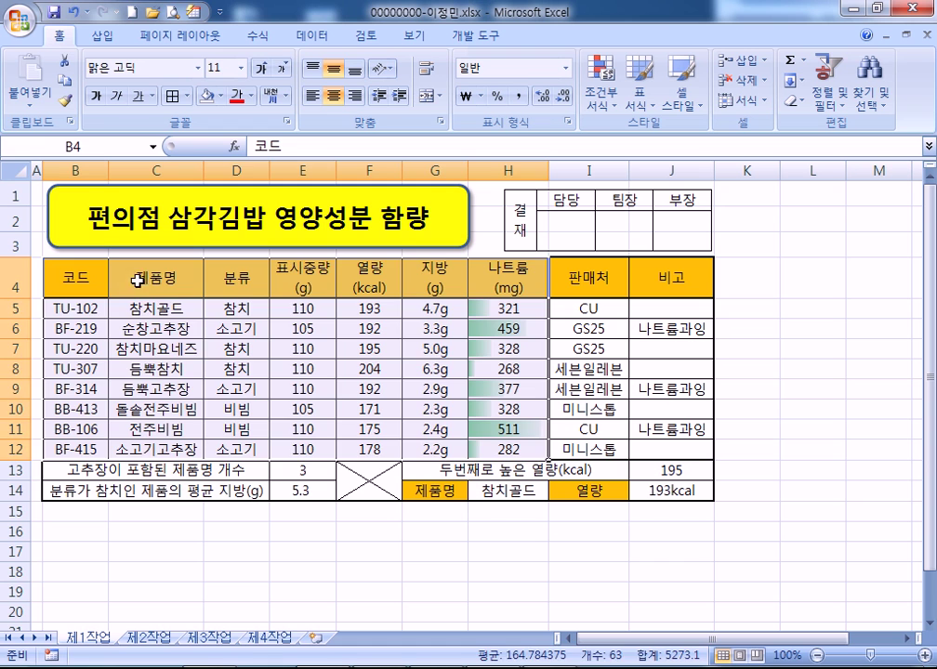
{"action": "left_click_drag", "start_coordinate": [137, 279], "coordinate": [162, 383]}
{"action": "left_click", "coordinate": [156, 448], "text": "ctrl"}
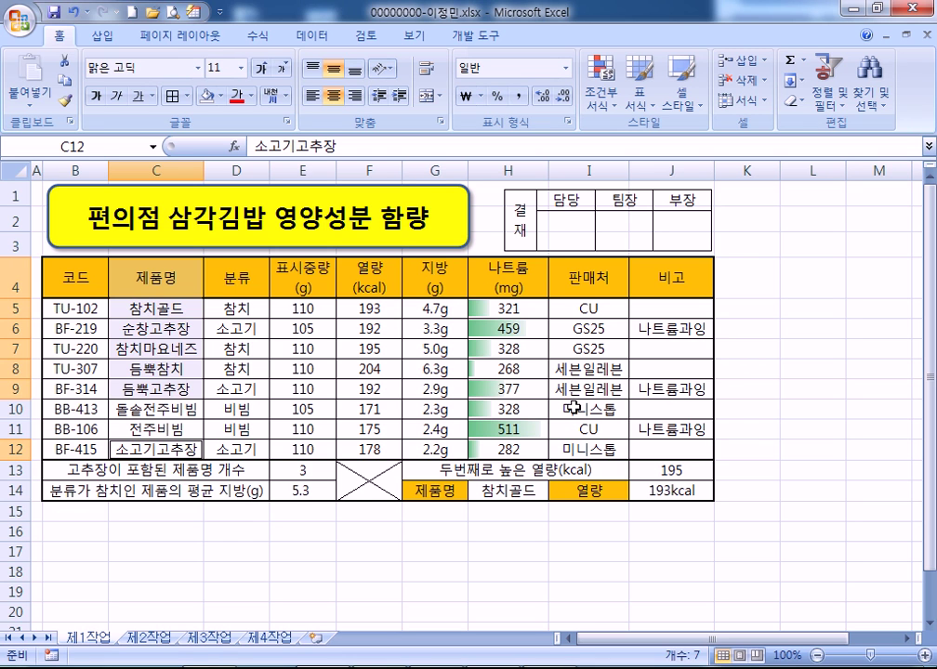
Check the chart's 나트륨(mg) series, then save the workbook from sheet 제1작업
{"action": "left_click", "coordinate": [120, 39]}
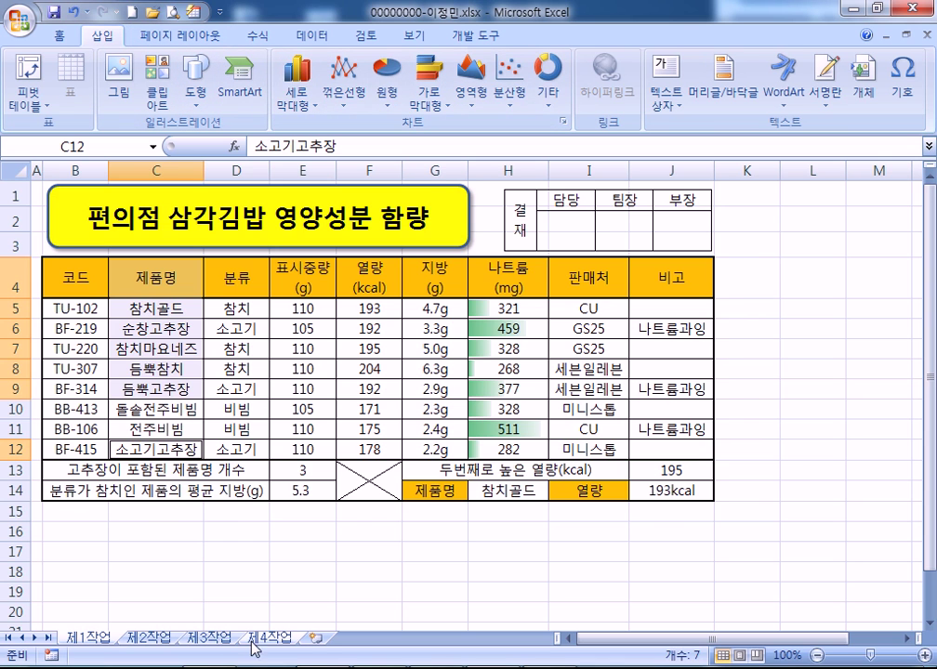
{"action": "left_click", "coordinate": [251, 638]}
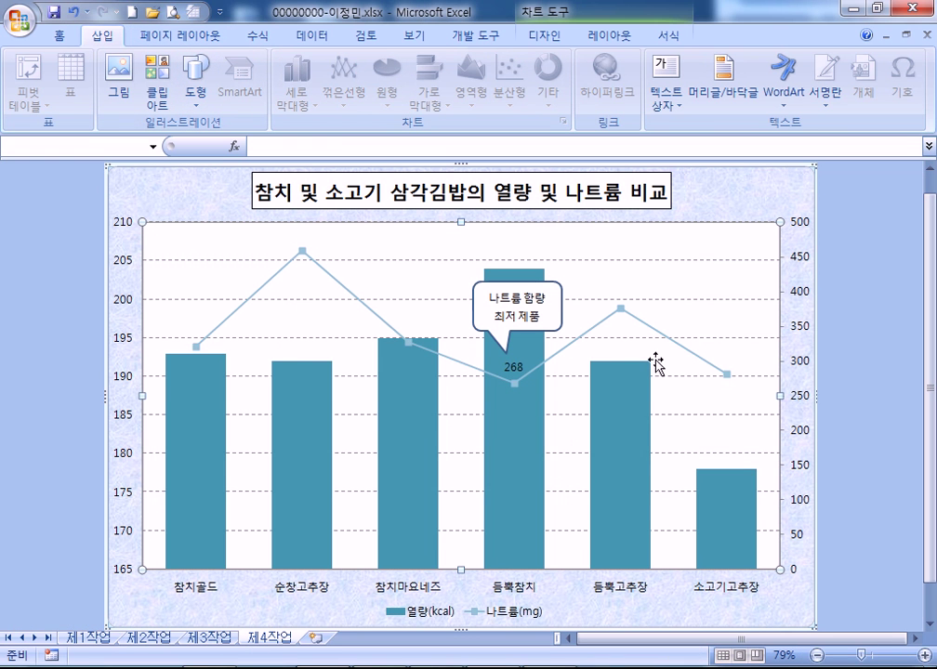
{"action": "left_click", "coordinate": [371, 313]}
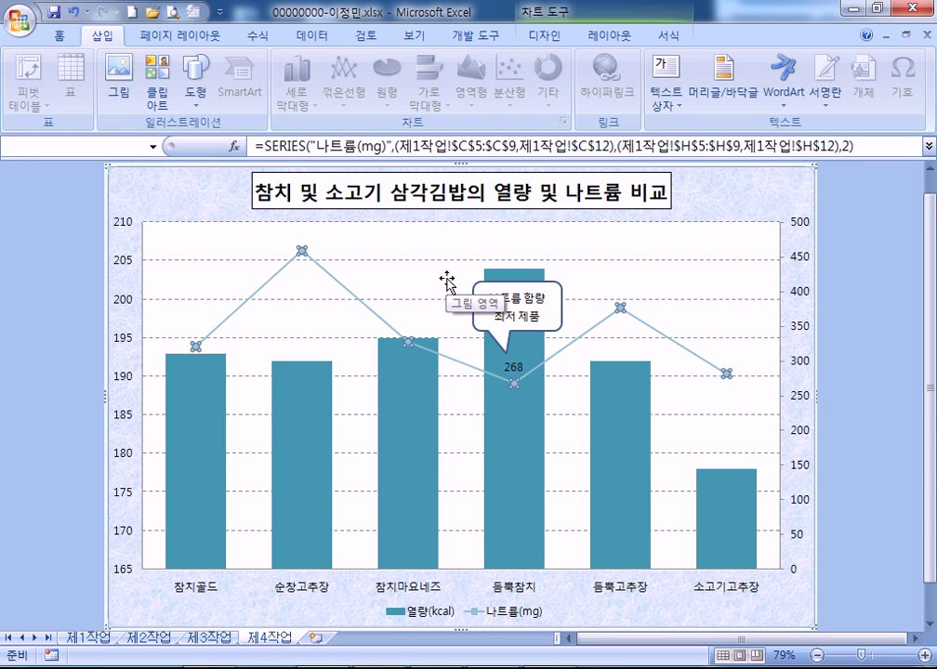
{"action": "left_click", "coordinate": [164, 199]}
{"action": "left_click", "coordinate": [87, 638]}
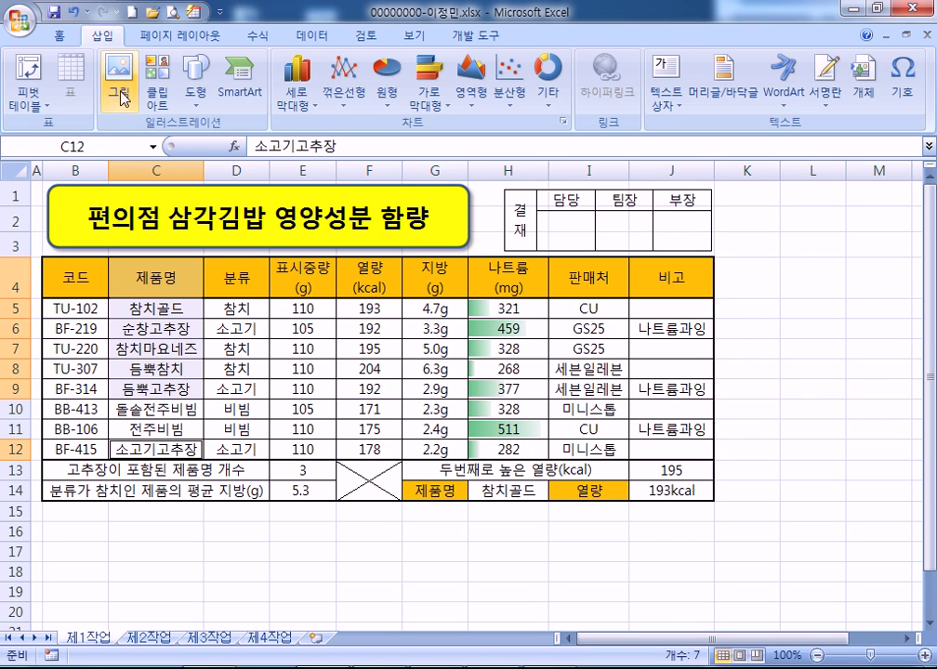
{"action": "left_click", "coordinate": [53, 16]}
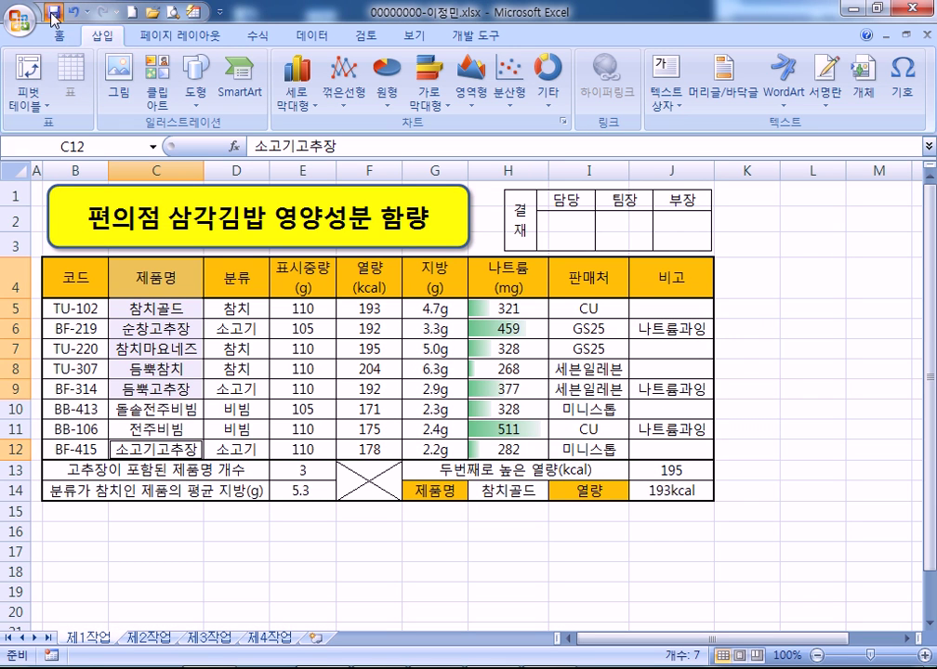
Close Excel and the file browser window, leaving only the exam submission panel
{"action": "left_click", "coordinate": [916, 10]}
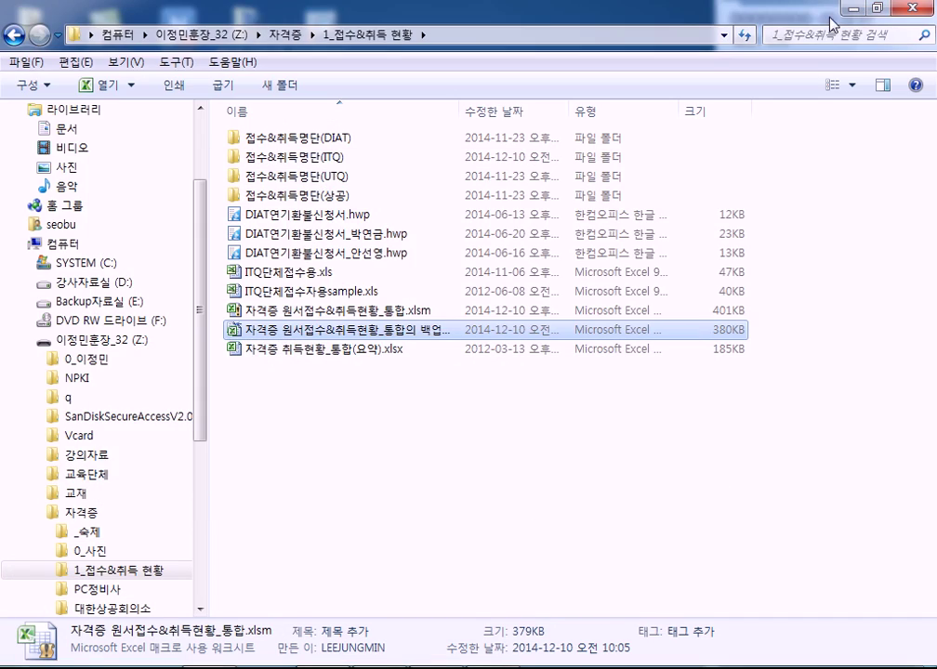
{"action": "left_click", "coordinate": [857, 7]}
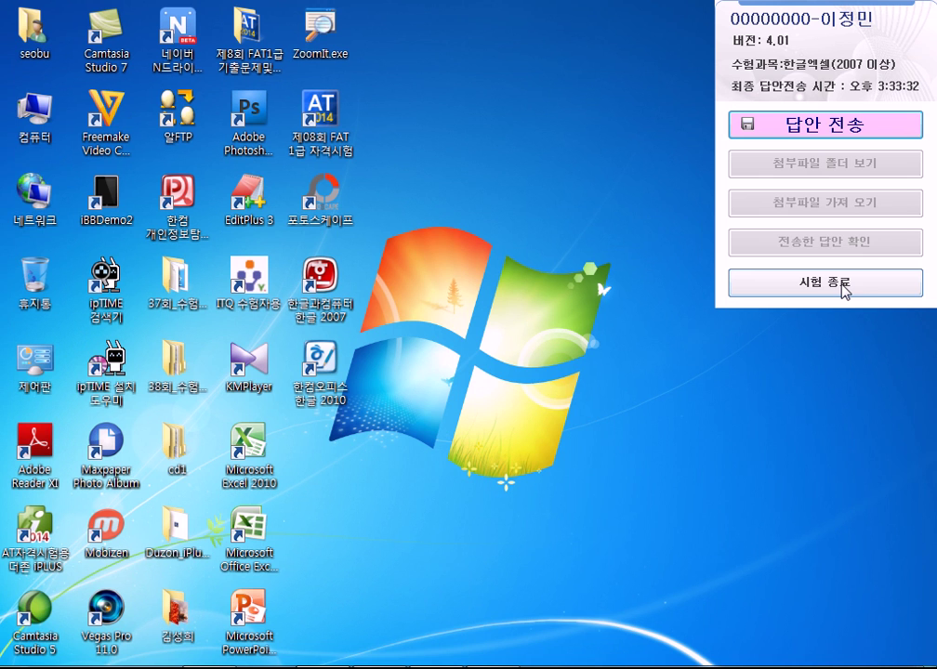
Send the answer workbook through 답안 전송, then close the dialog and choose 시험 종료
{"action": "left_click", "coordinate": [816, 131]}
{"action": "left_click", "coordinate": [479, 409]}
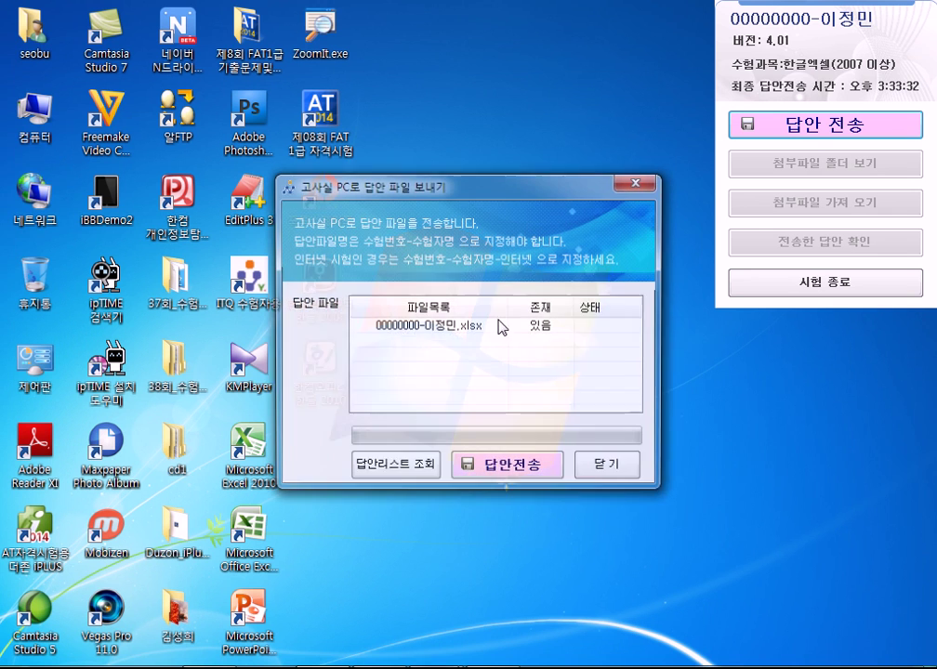
{"action": "left_click", "coordinate": [508, 467]}
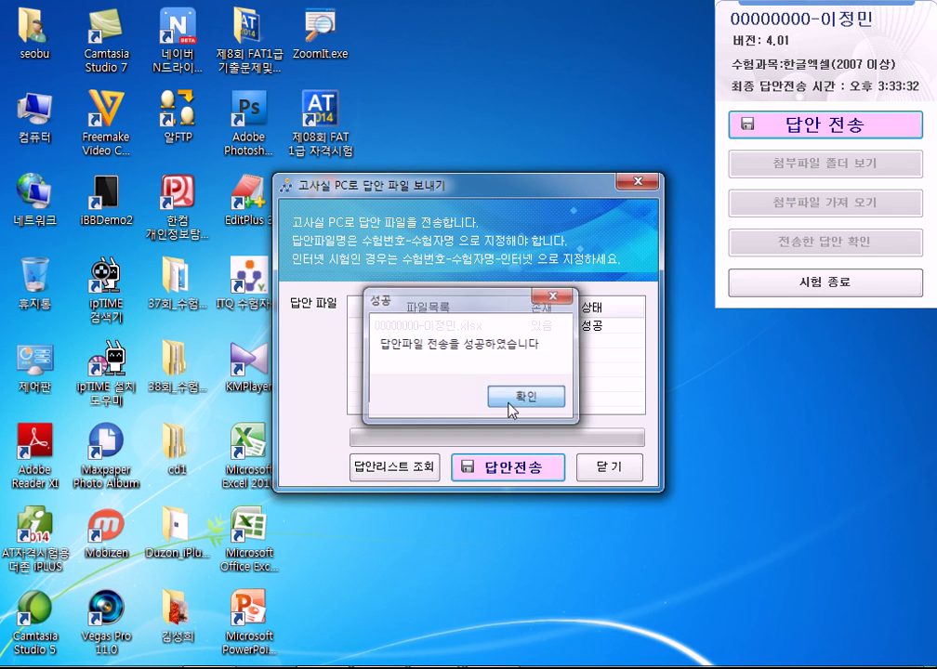
{"action": "left_click", "coordinate": [532, 397]}
{"action": "left_click", "coordinate": [609, 468]}
{"action": "left_click", "coordinate": [792, 284]}
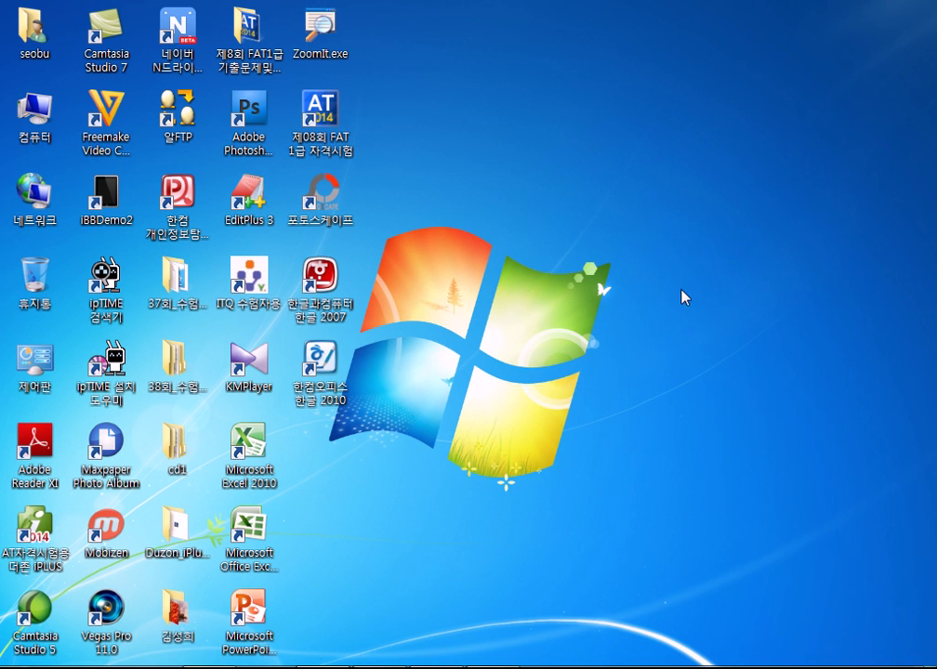